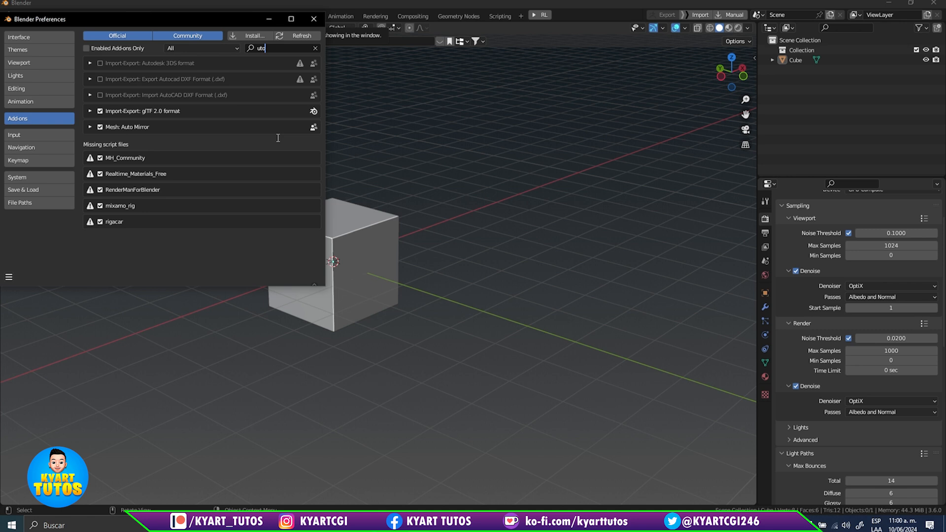
- Close the add-on preferences and view the scene in front orthographic view
click(313, 19)
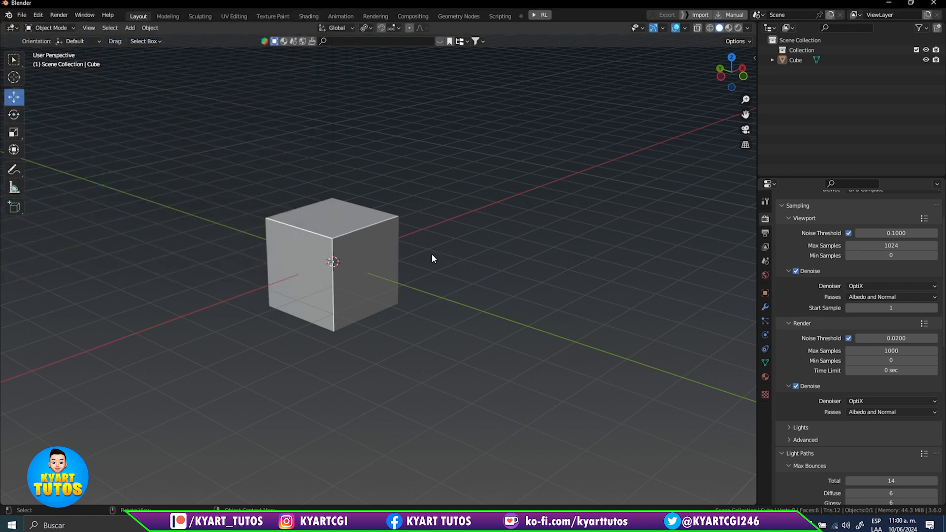
shift+middle_drag(435, 260, 517, 270)
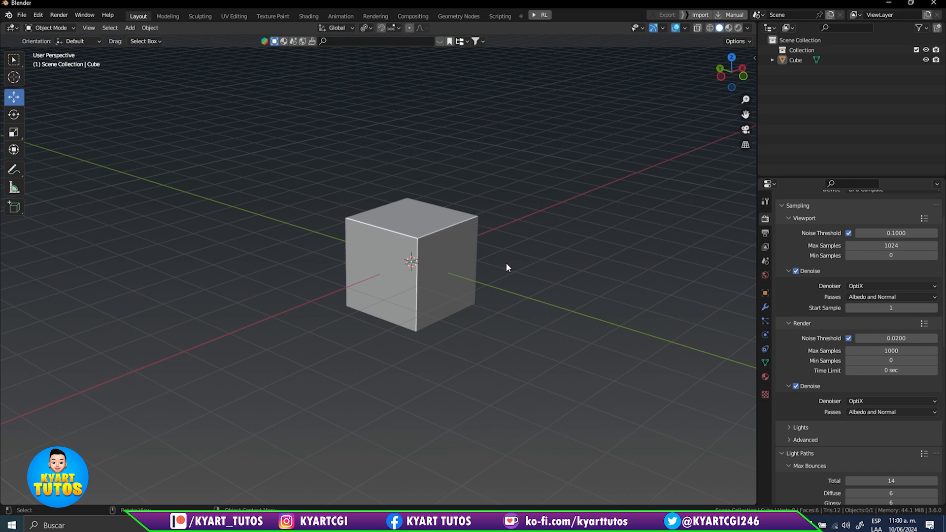
key(KP_1)
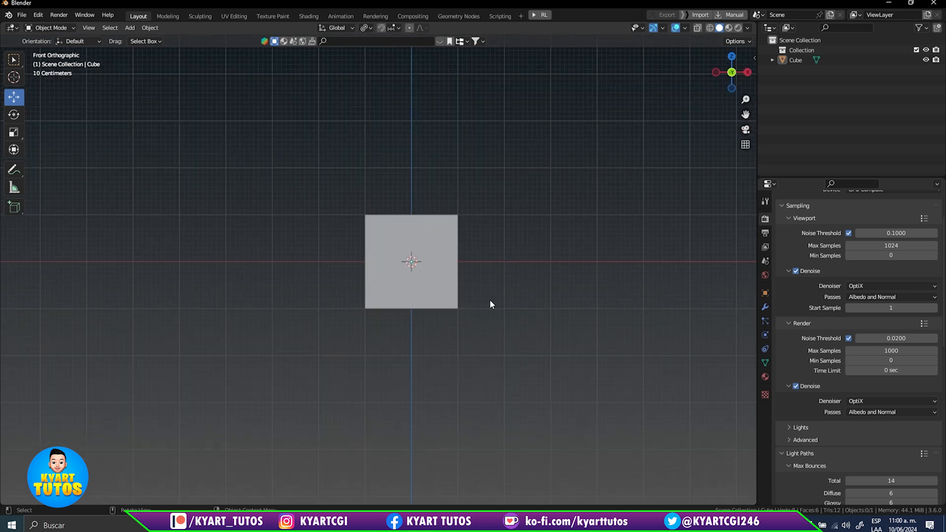
shift+middle_drag(490, 300, 460, 342)
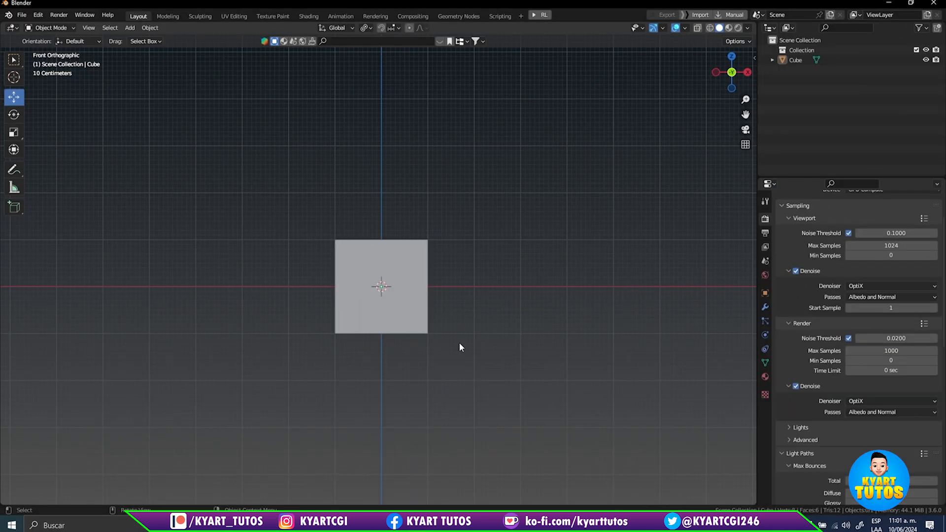
- Delete the existing cube and add a new cube mesh in its place
click(424, 266)
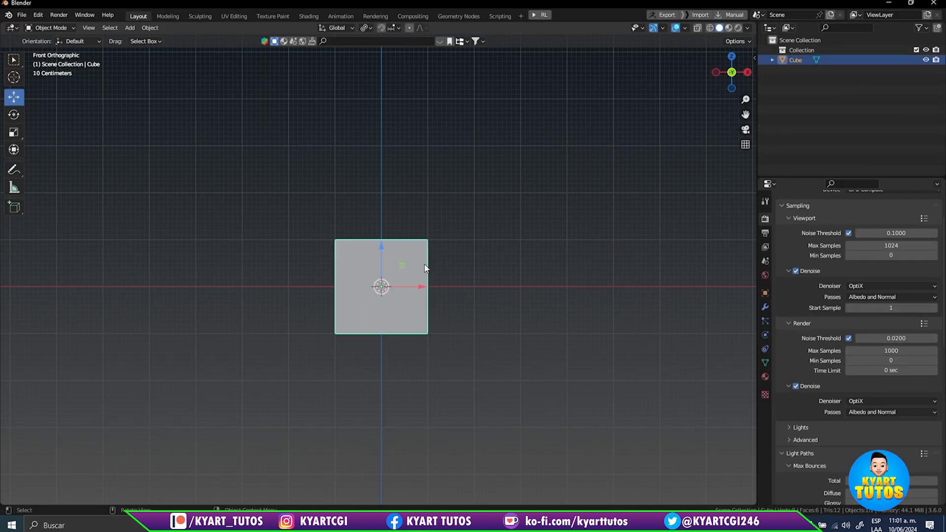
key(Delete)
key(shift+a)
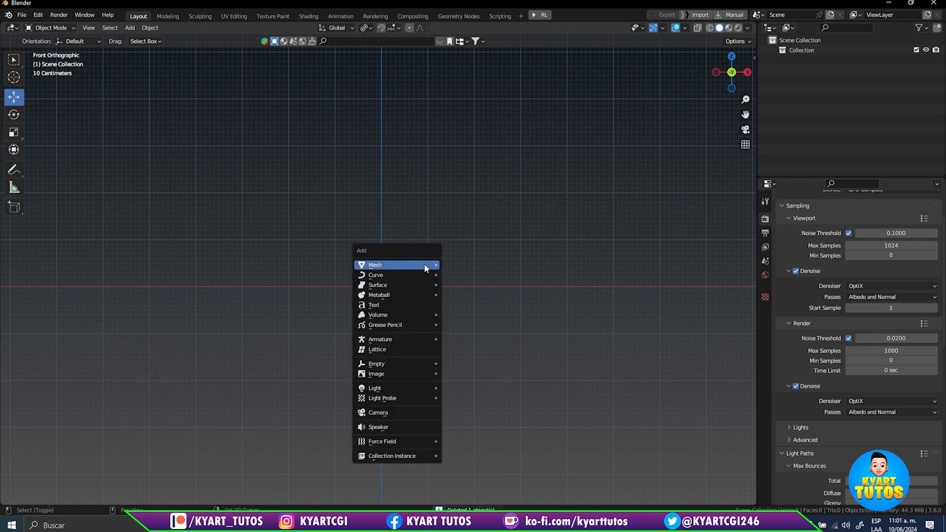
mouse_move(424, 265)
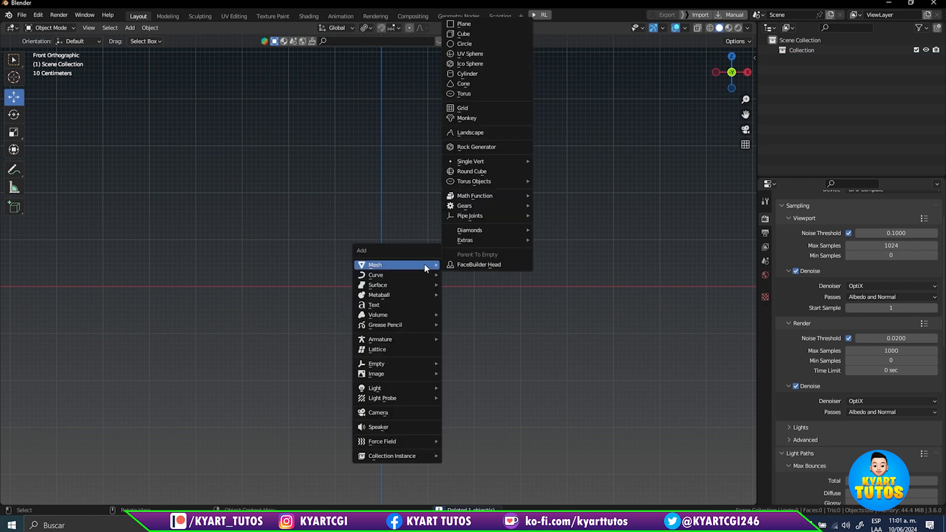
click(519, 33)
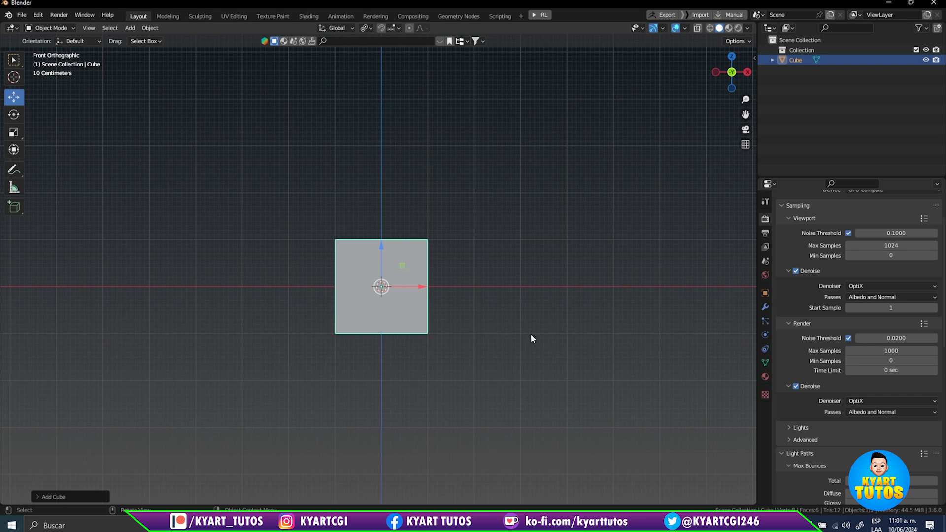
- Display the Edit category of add-on tools, which holds Auto Mirror, beside the 3D view
key(n)
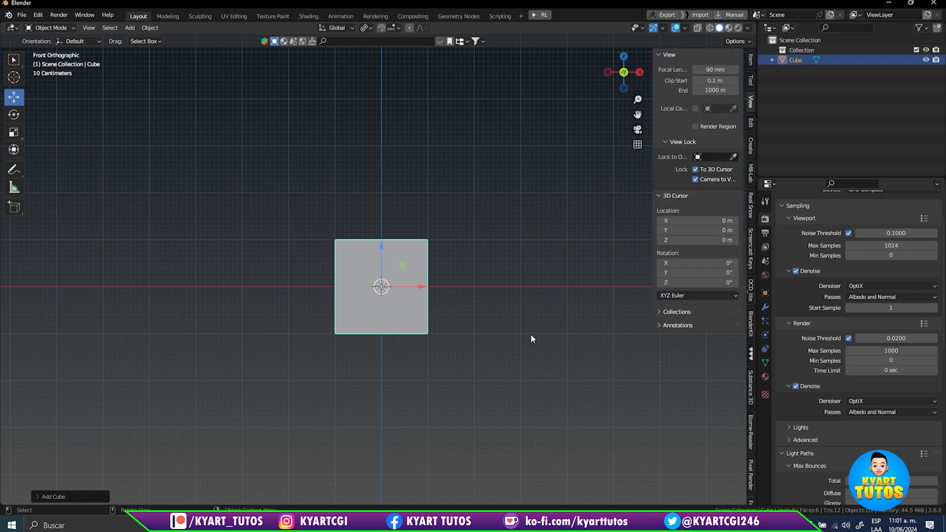
key(Up)
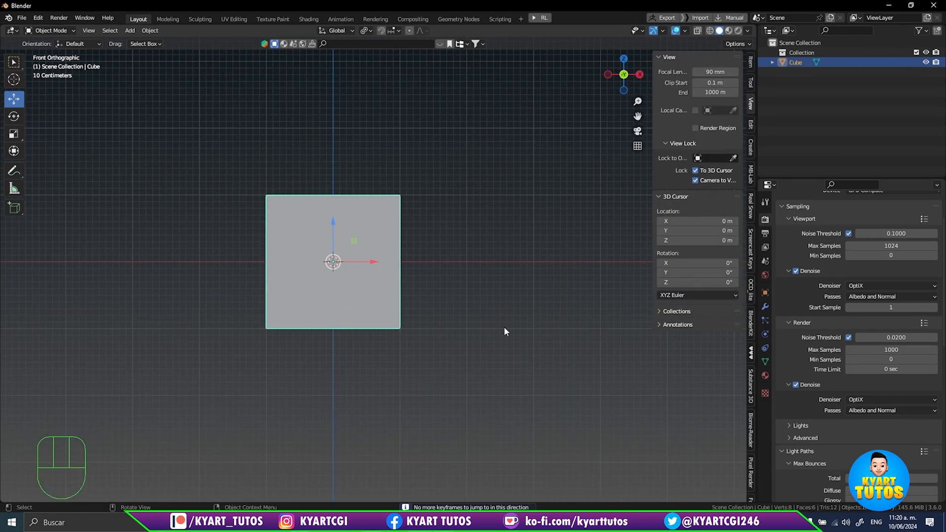
click(751, 126)
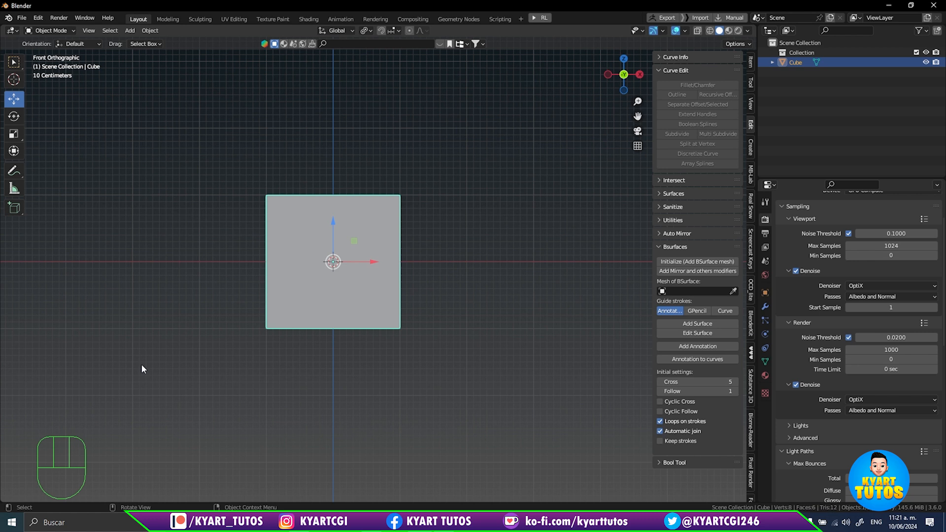
right_click(698, 31)
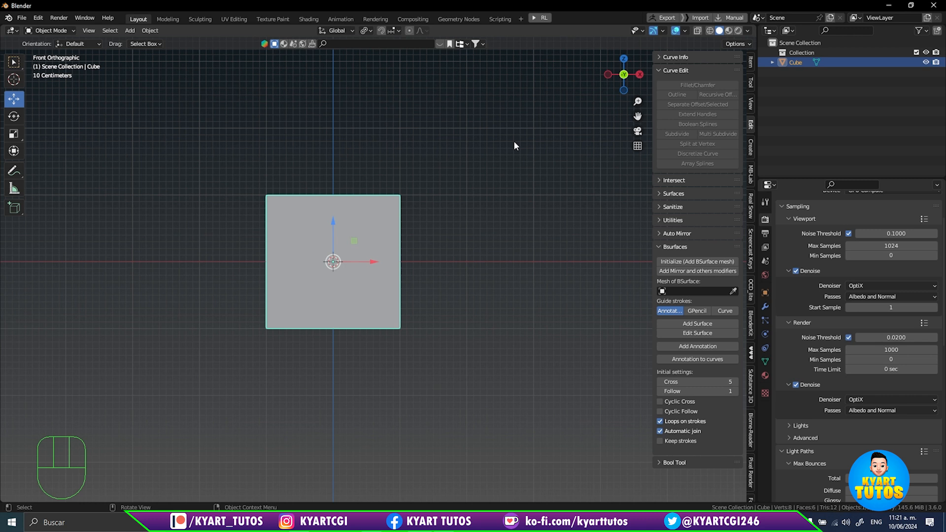
key(4)
key(Tab)
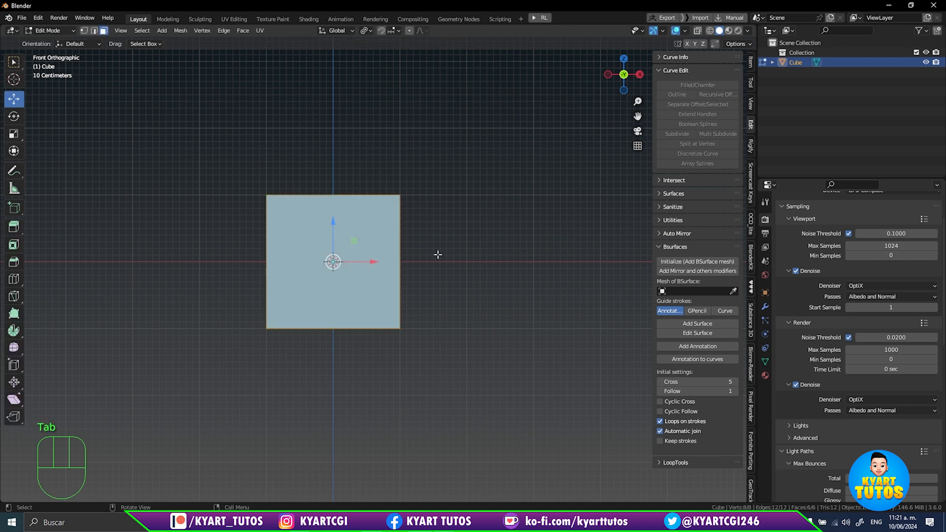
key(4)
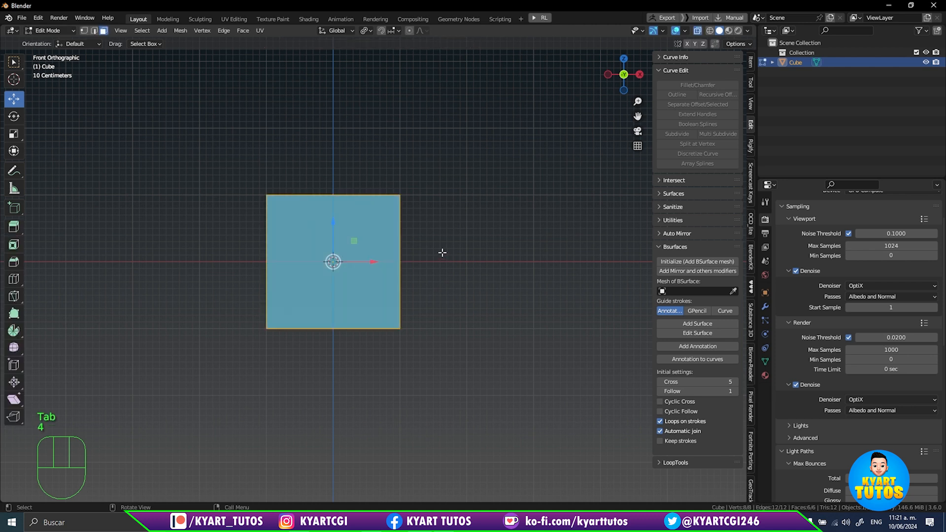
click(475, 239)
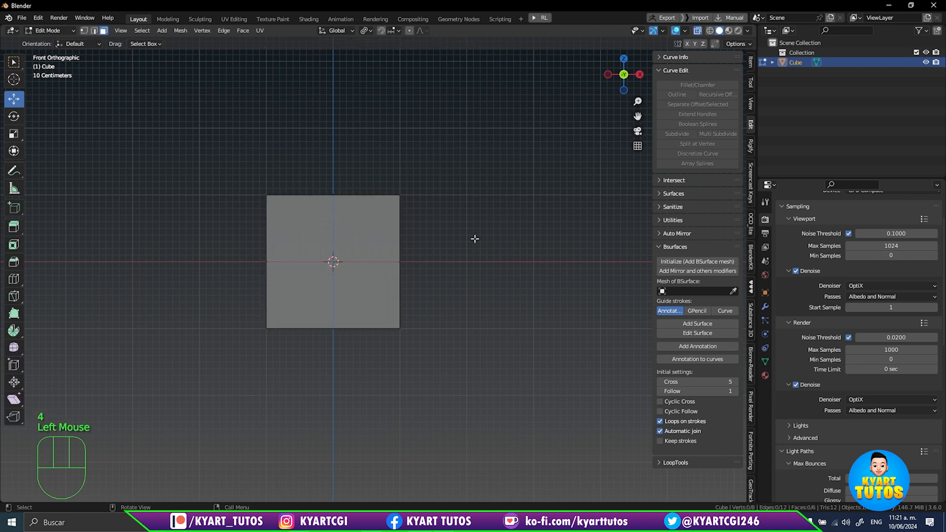
key(Tab)
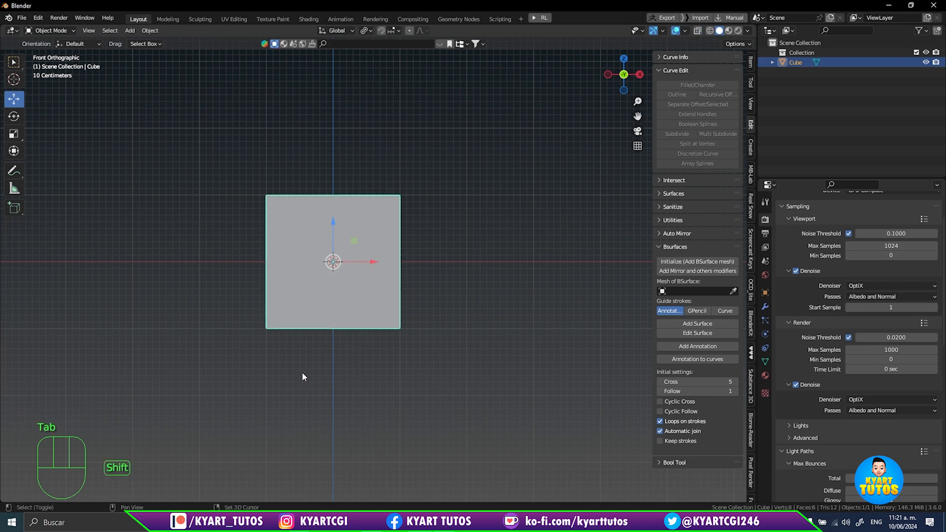
- Add a level 2 Subdivision modifier to the cube and apply it
shift+middle_drag(302, 372, 329, 373)
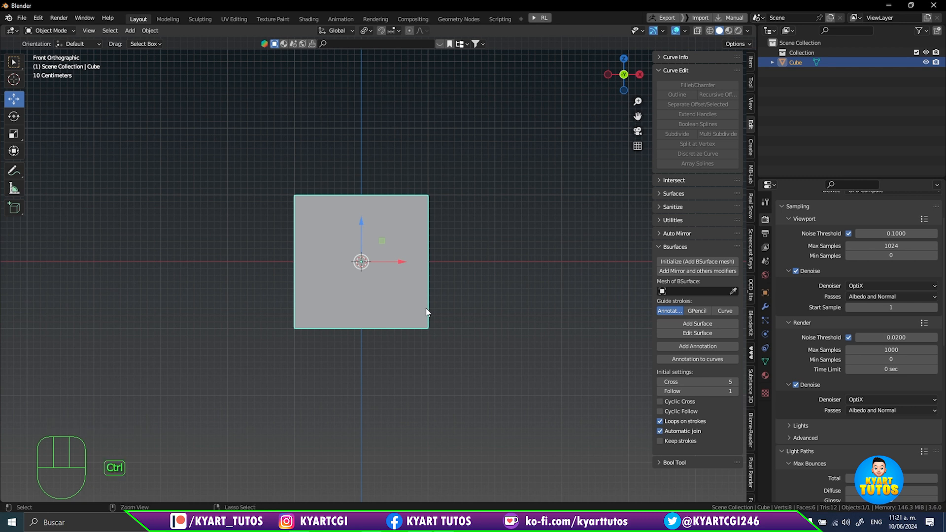
key(ctrl+2)
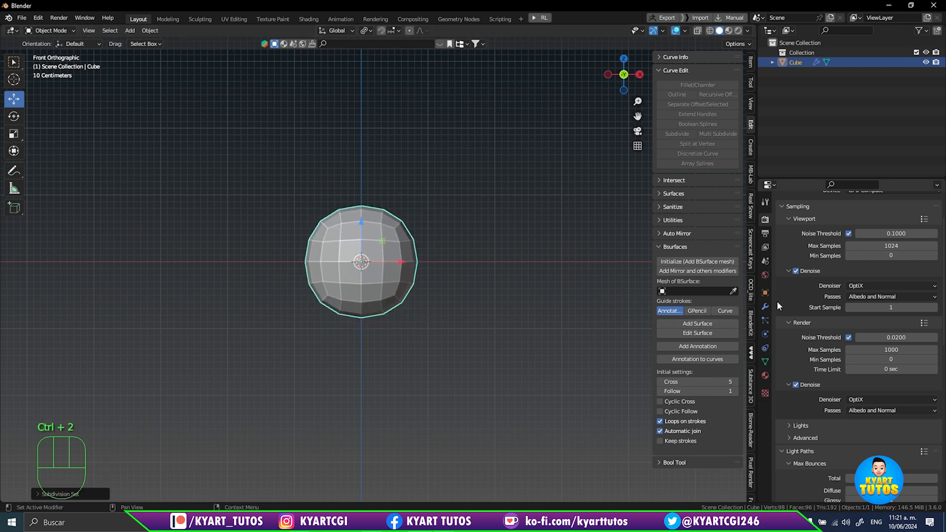
click(764, 306)
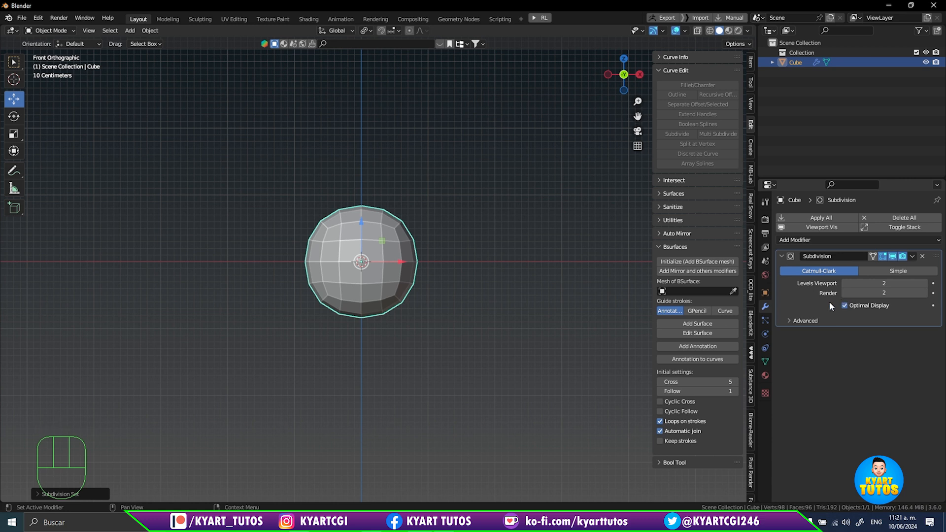
key(ctrl+a)
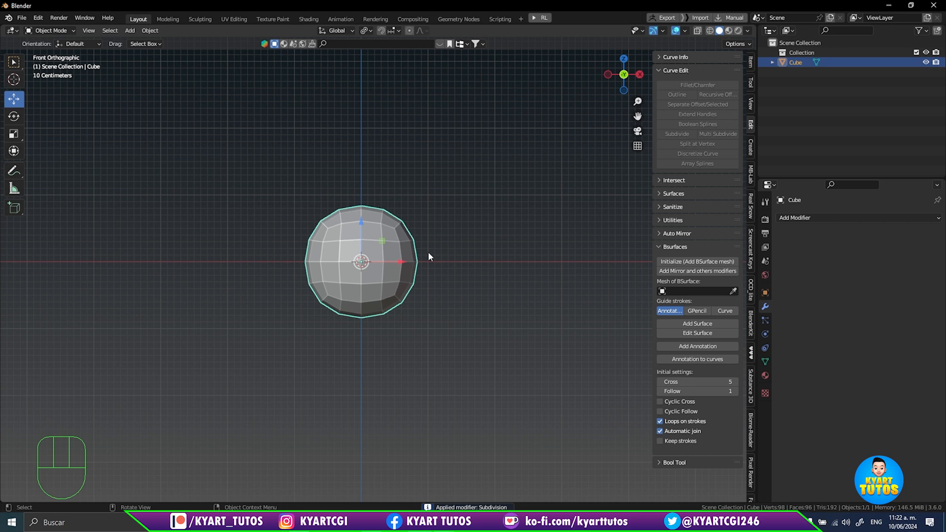
- Select the rounded cube's whole mesh in Edit Mode and run AutoMirror on the X axis
key(Tab)
scroll(394, 258, up, 3)
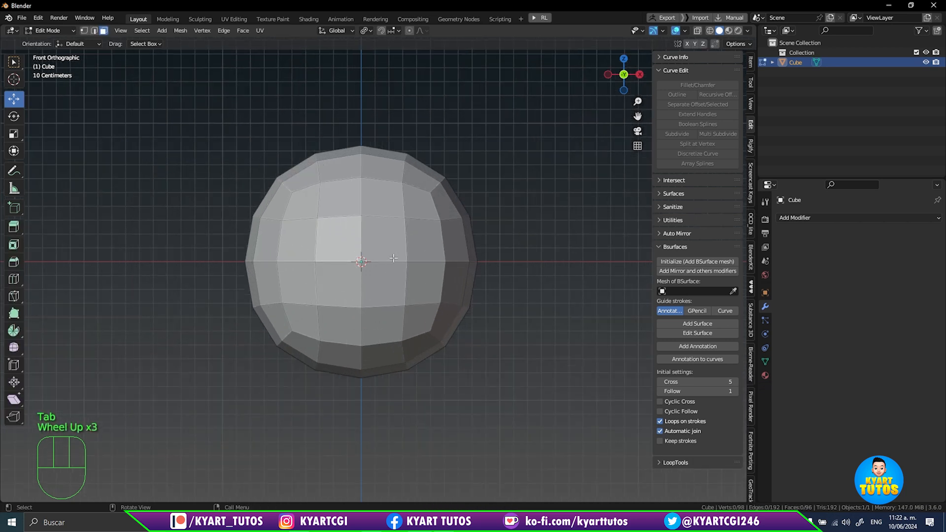
key(a)
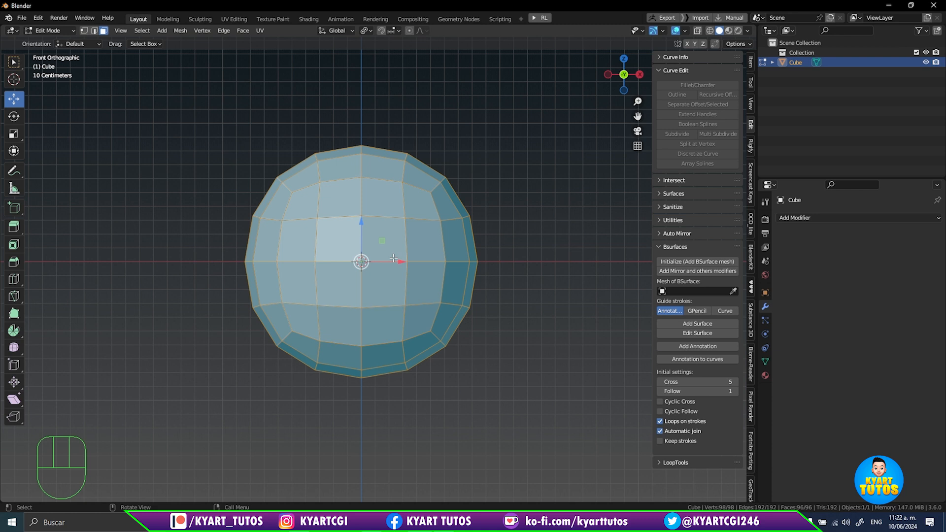
click(676, 235)
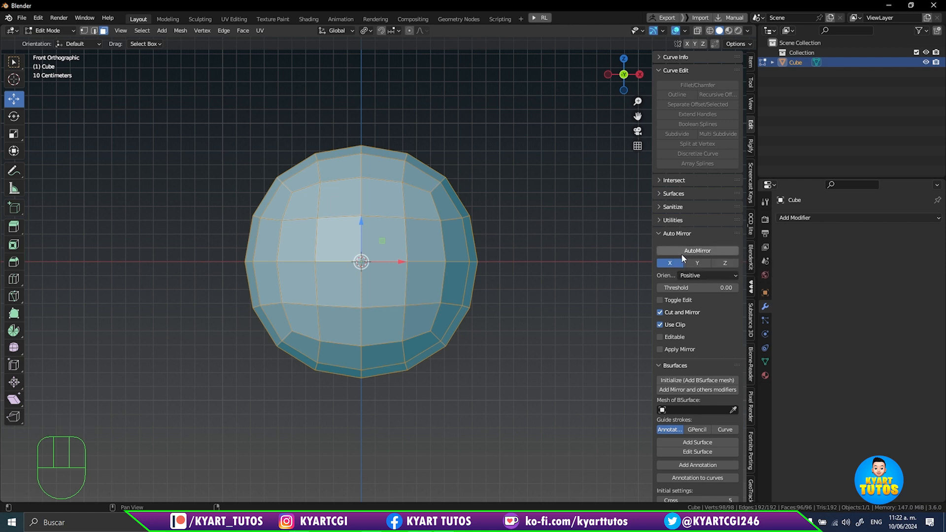
click(683, 254)
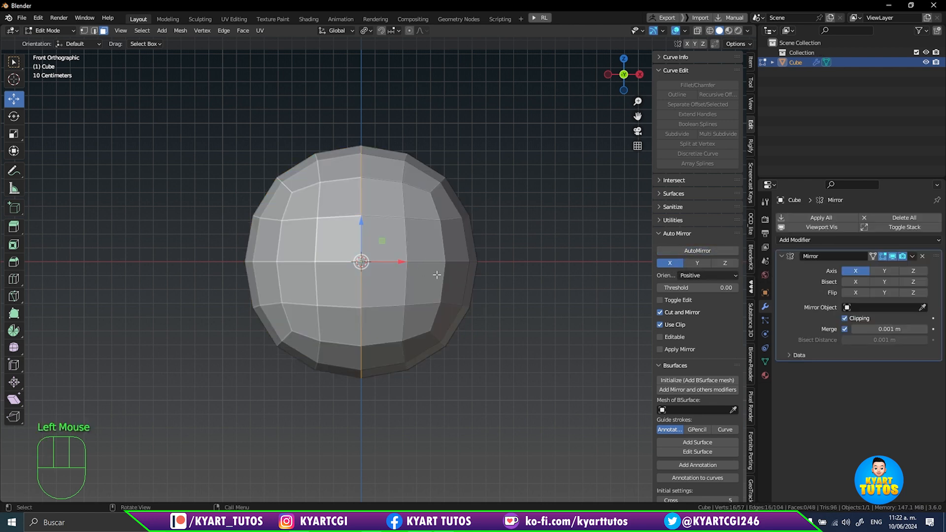
- Try moving the upper outer vertices of the mirrored half outward with X-ray on, then cancel the move and turn X-ray off
key(4)
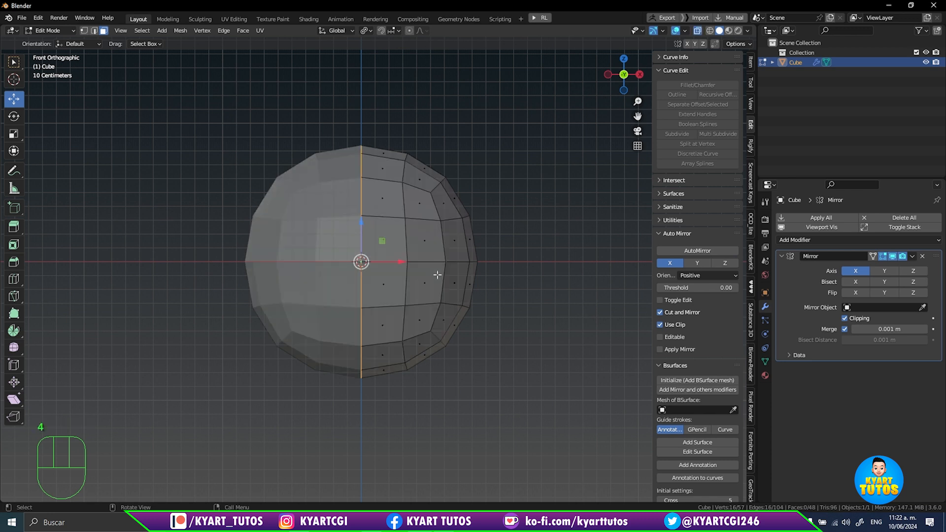
key(1)
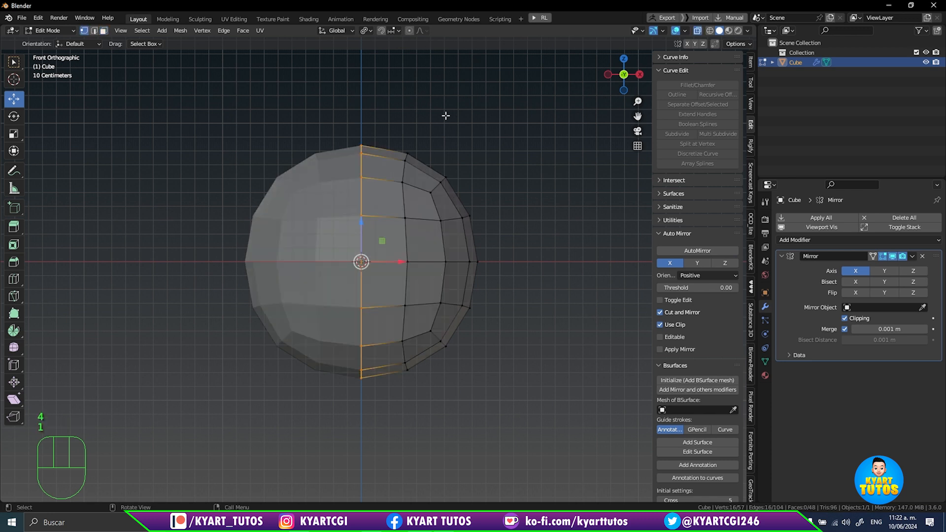
drag(427, 130, 467, 256)
key(g)
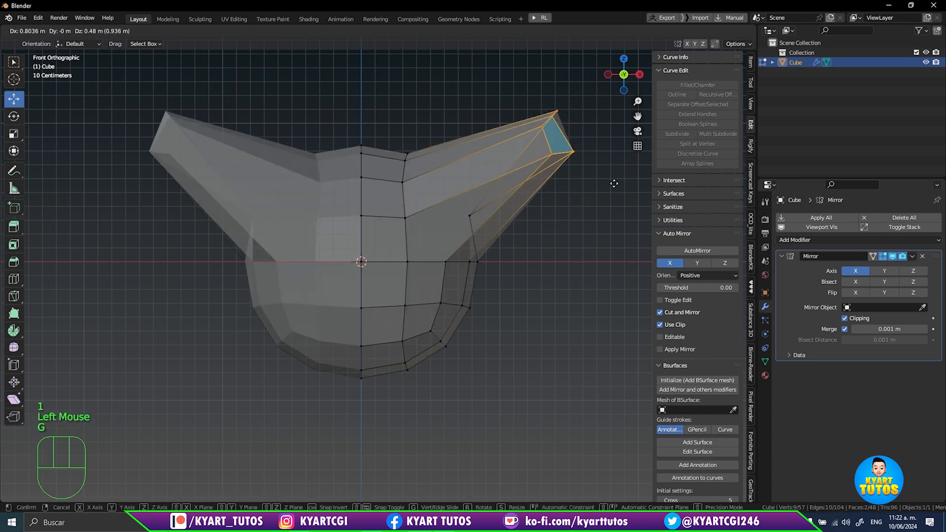
right_click(570, 180)
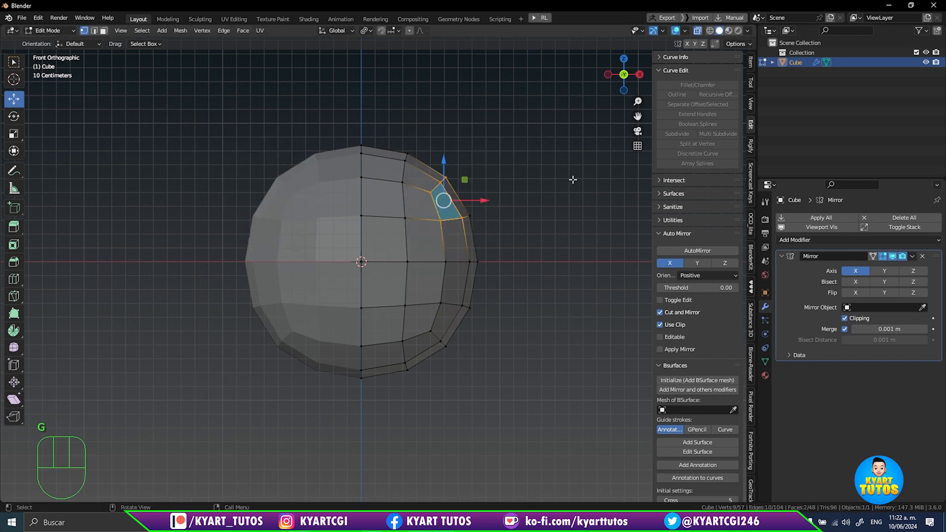
key(4)
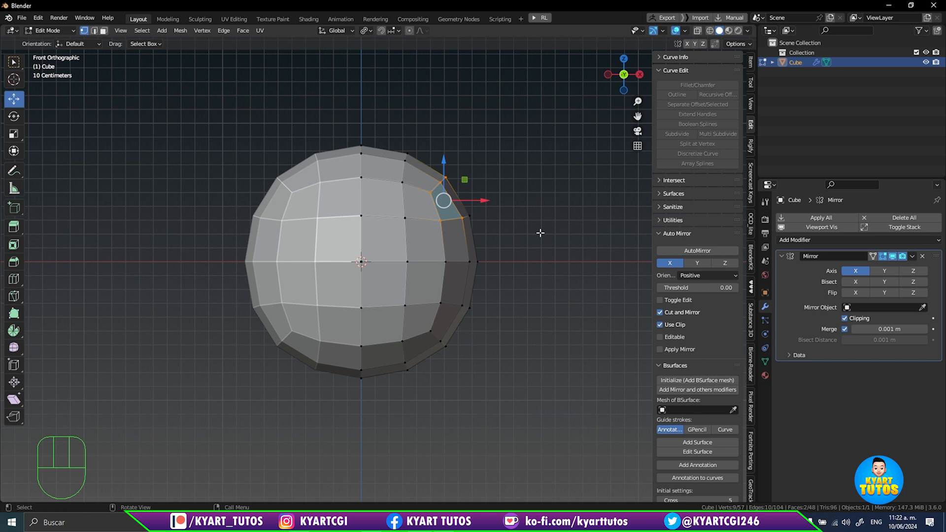
- Hide the add-on tools beside the 3D view and switch the mirrored mesh to Sculpt Mode
key(n)
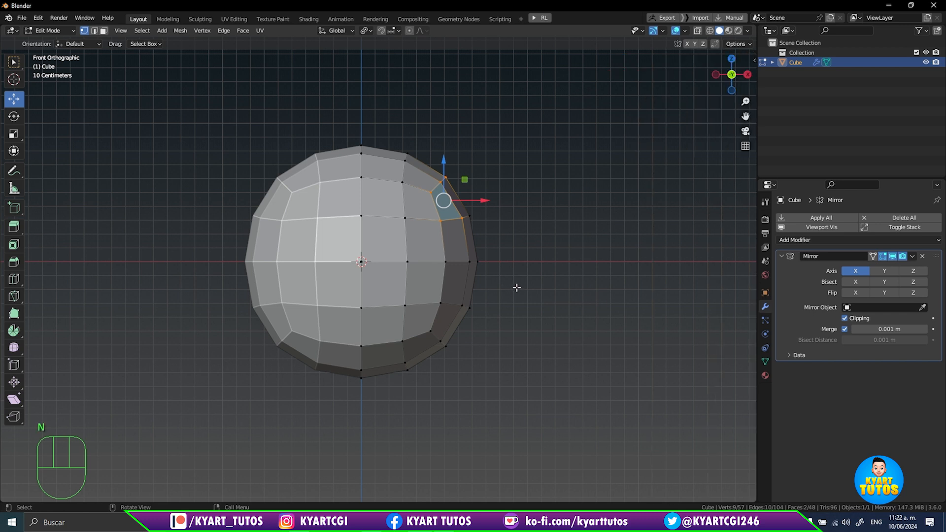
shift+middle_drag(523, 282, 545, 276)
scroll(545, 277, down, 2)
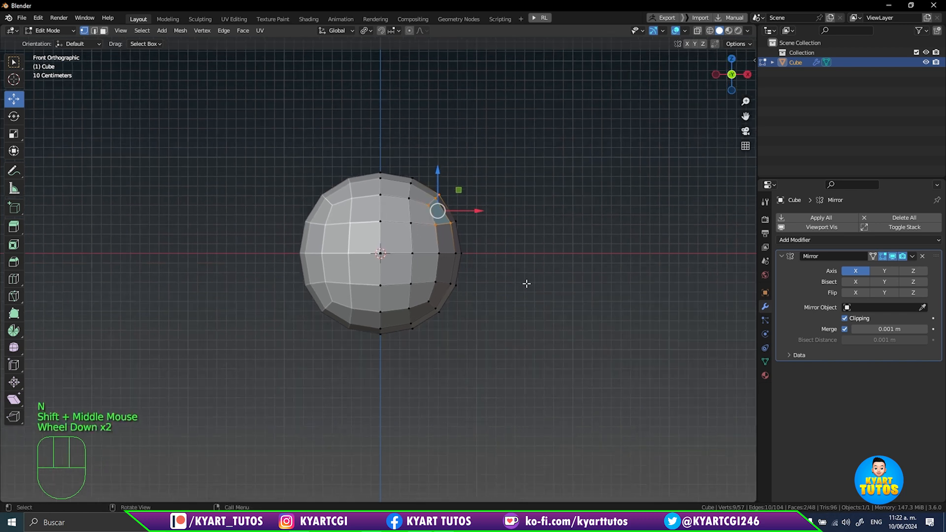
key(ctrl+Tab)
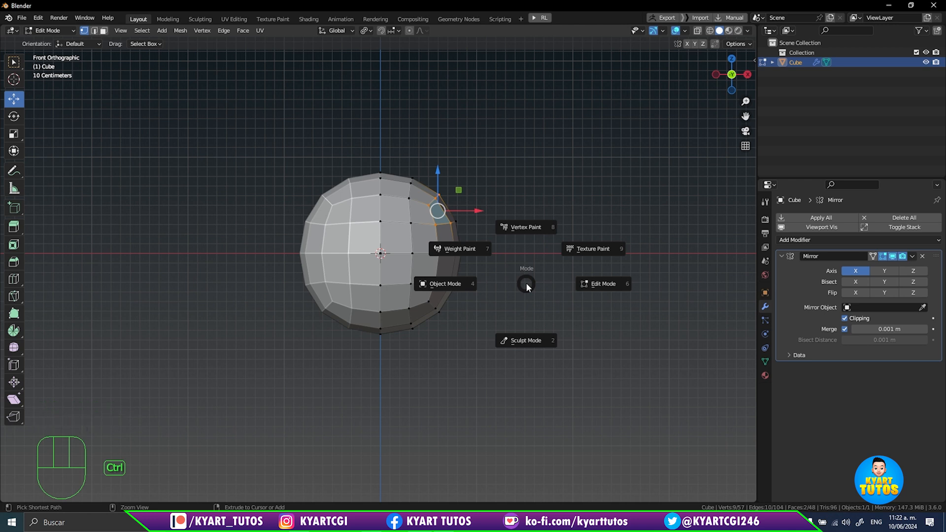
click(521, 340)
- Activate the Grab brush and set its radius to 205 px and its strength to 0.800
key(g)
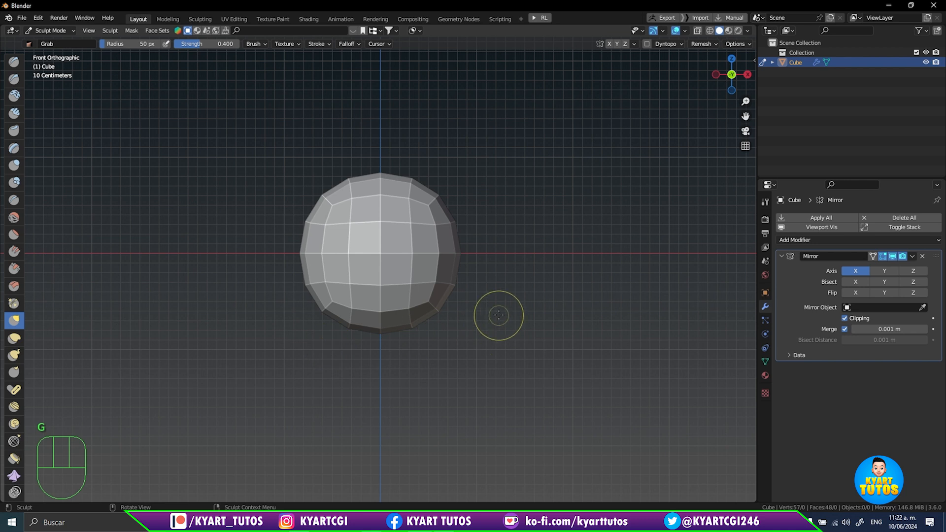
key(f)
click(575, 367)
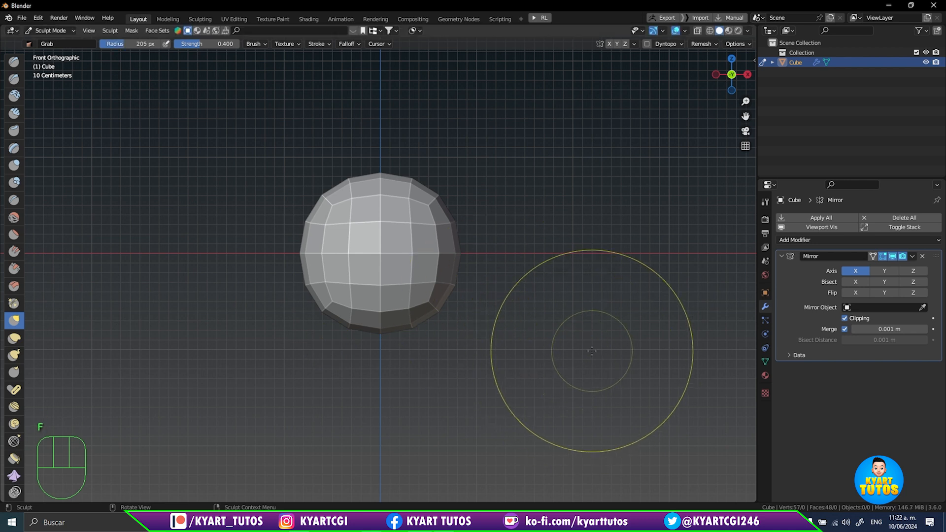
key(shift+f)
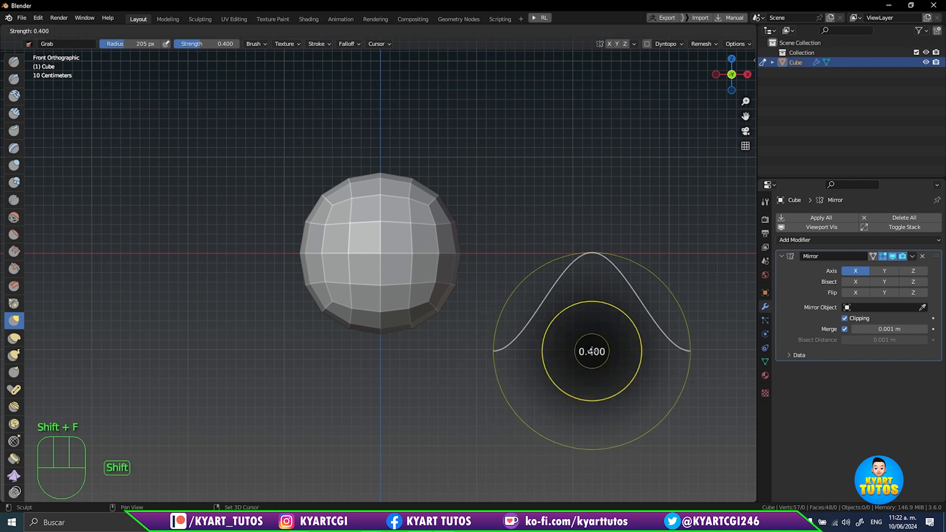
click(623, 364)
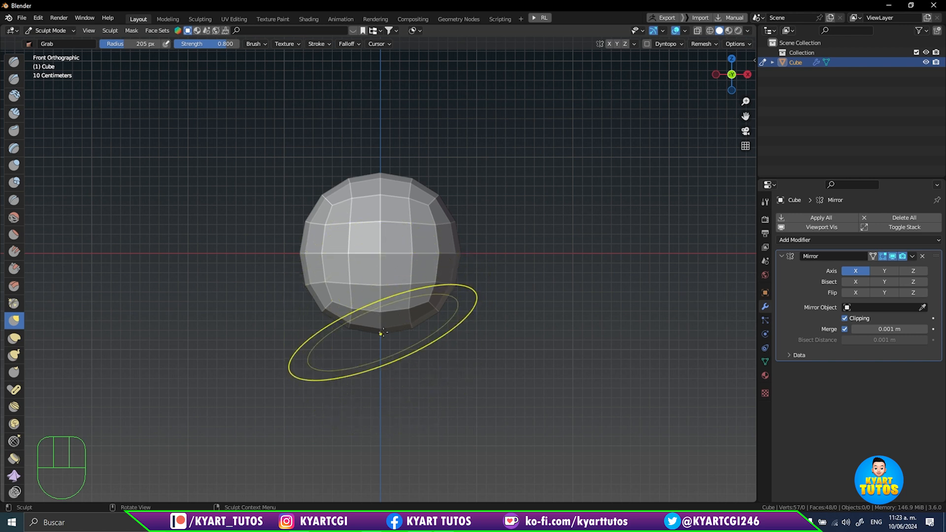
- Set the Grab radius to 128 px and pull the mesh's underside down and its lower sides outward, with wireframe shading on
key(f)
click(372, 329)
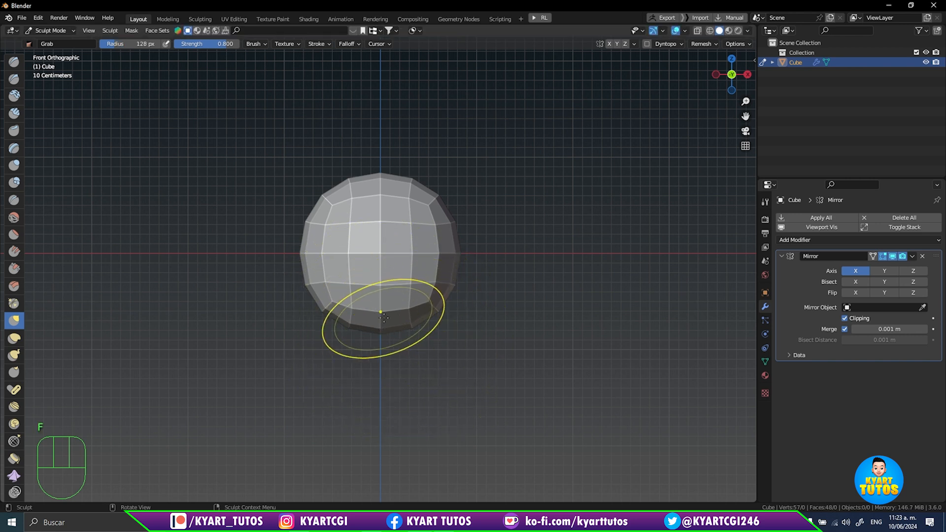
mouse_move(373, 328)
mouse_down()
mouse_move(376, 337)
mouse_move(420, 335)
mouse_up()
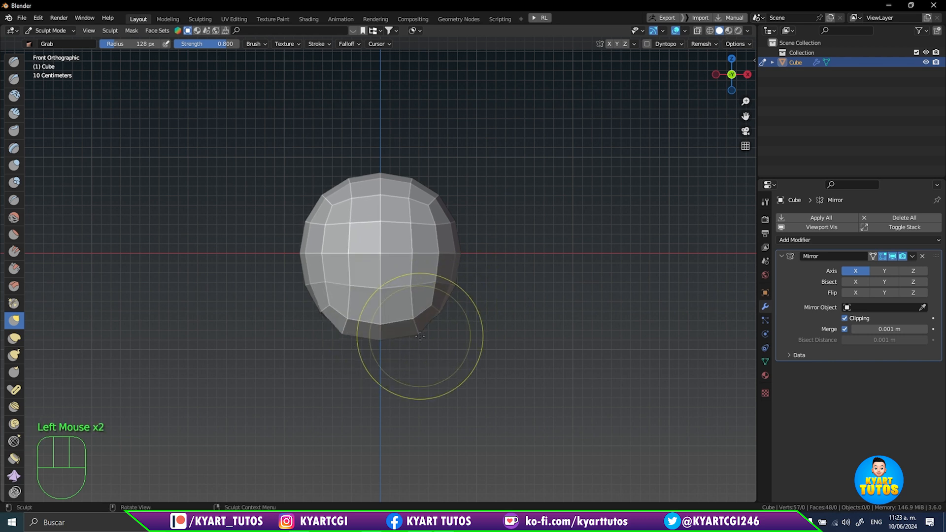
key(shift+z)
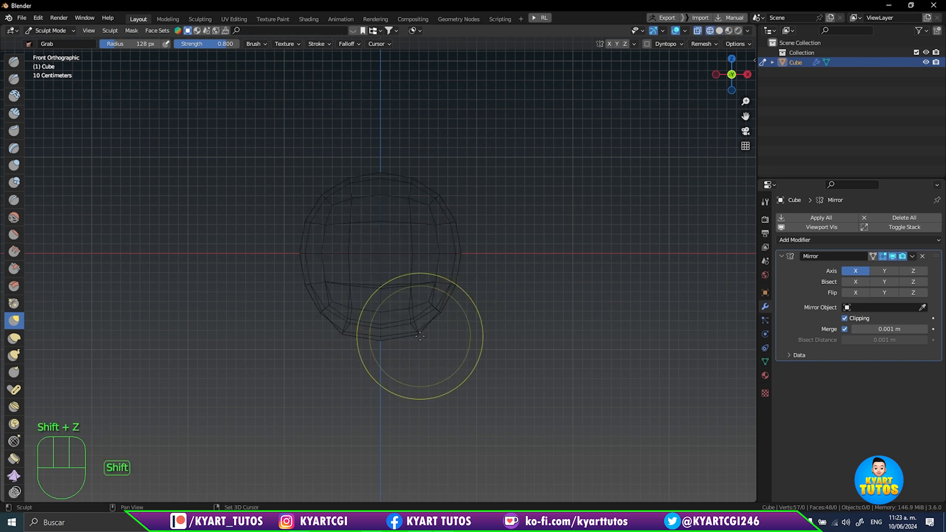
drag(457, 283, 455, 282)
drag(441, 314, 448, 323)
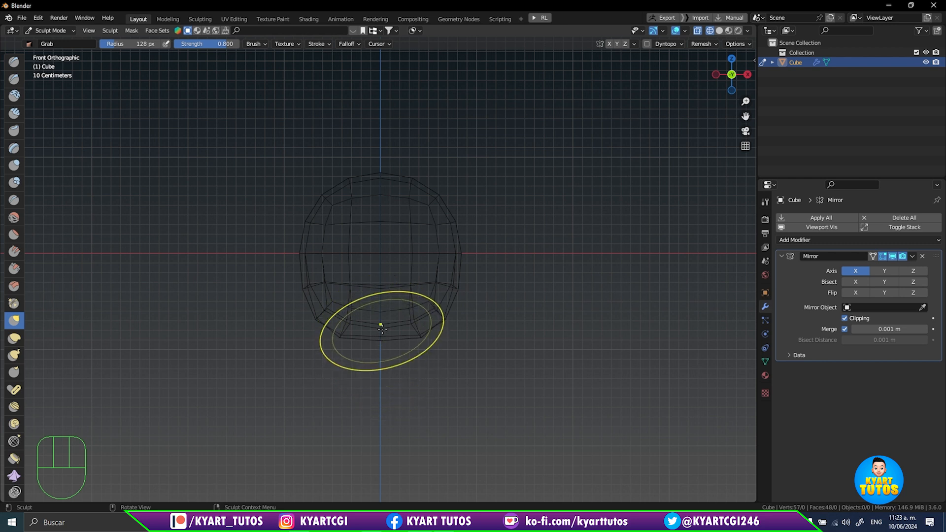
drag(381, 329, 383, 344)
- Set the Grab radius to 185 px, pull the bottom centre of the mesh slightly lower, and restore solid shading
key(f)
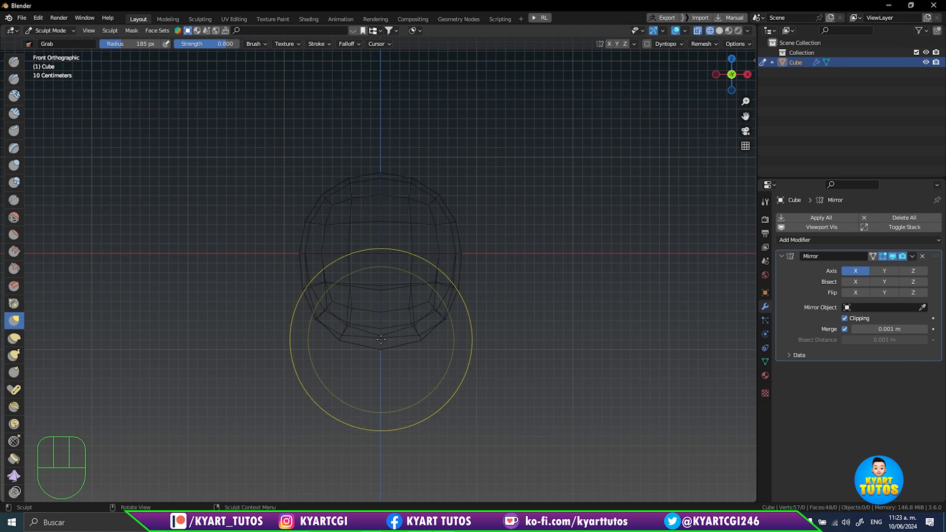
drag(380, 332, 382, 335)
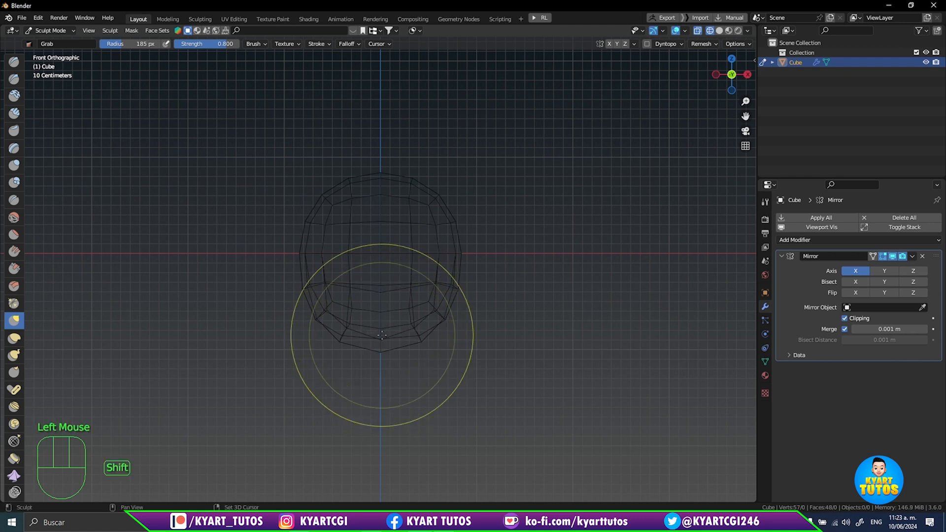
key(shift+z)
- Push the sides of the mesh inward at mid-height to narrow the head in front view
click(456, 289)
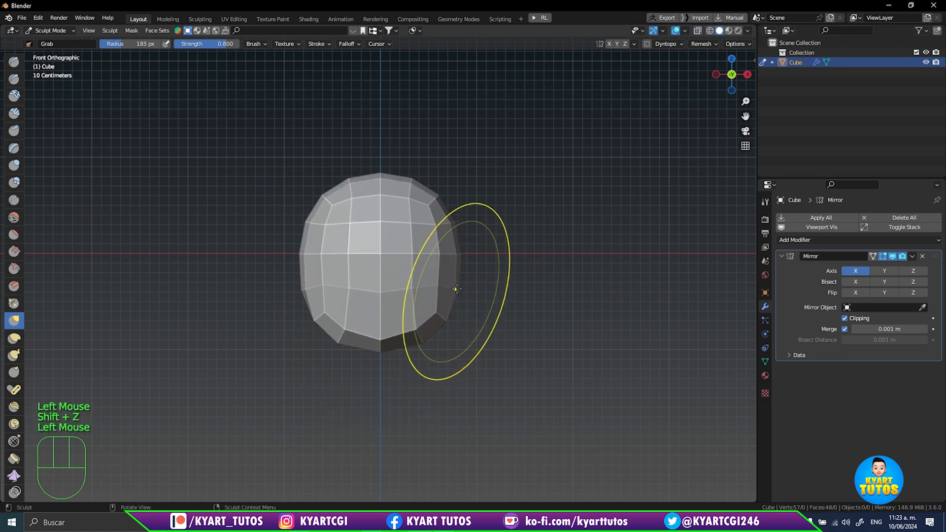
drag(454, 253, 427, 262)
drag(442, 263, 446, 259)
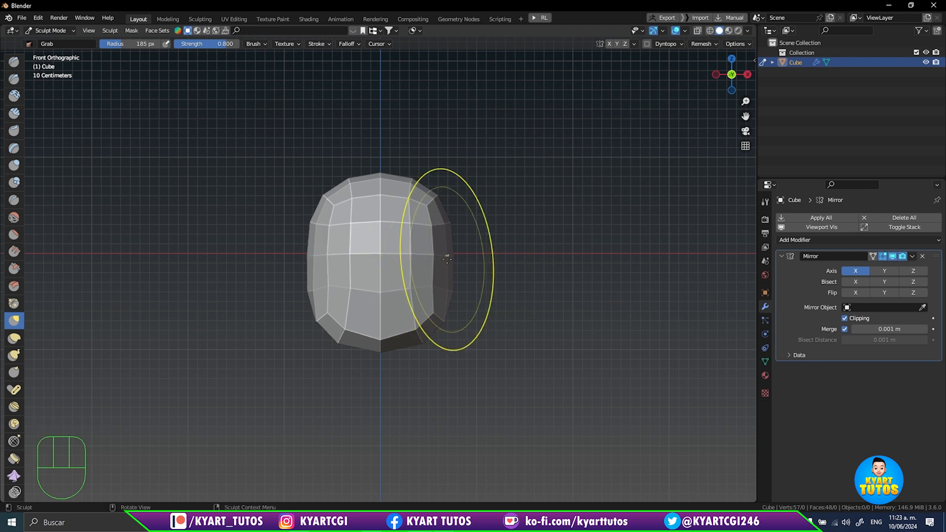
drag(447, 258, 446, 258)
- In right side view, pull the chin and brow forward and push the face in between them with the Grab brush
key(KP_3)
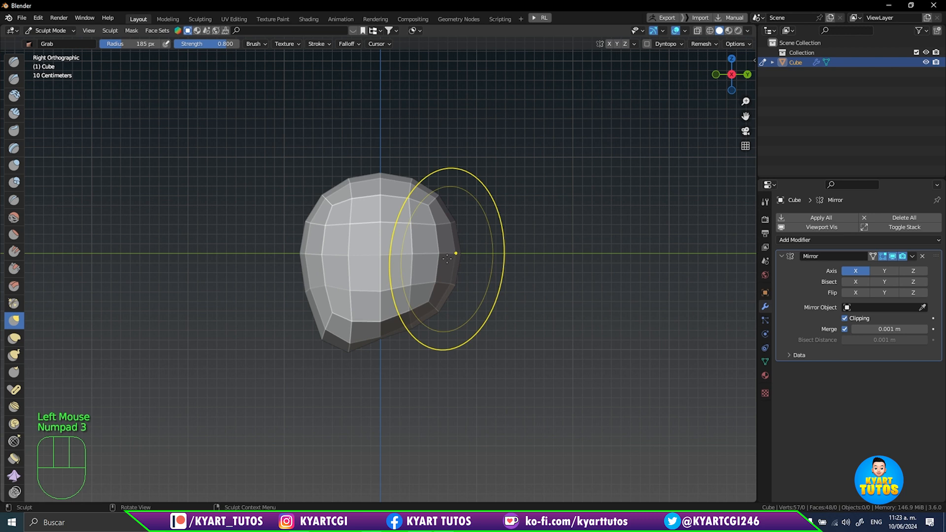
drag(380, 341, 384, 342)
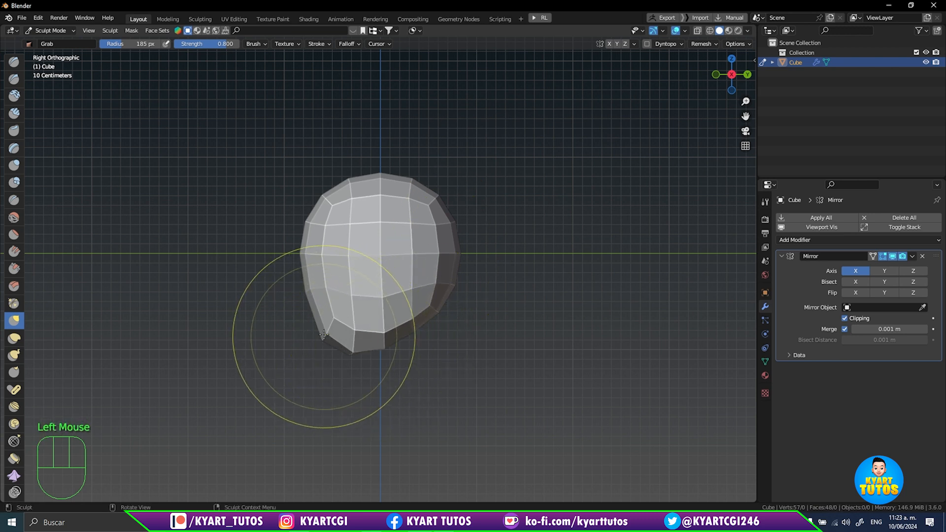
drag(323, 335, 310, 338)
drag(300, 289, 314, 286)
drag(309, 233, 297, 236)
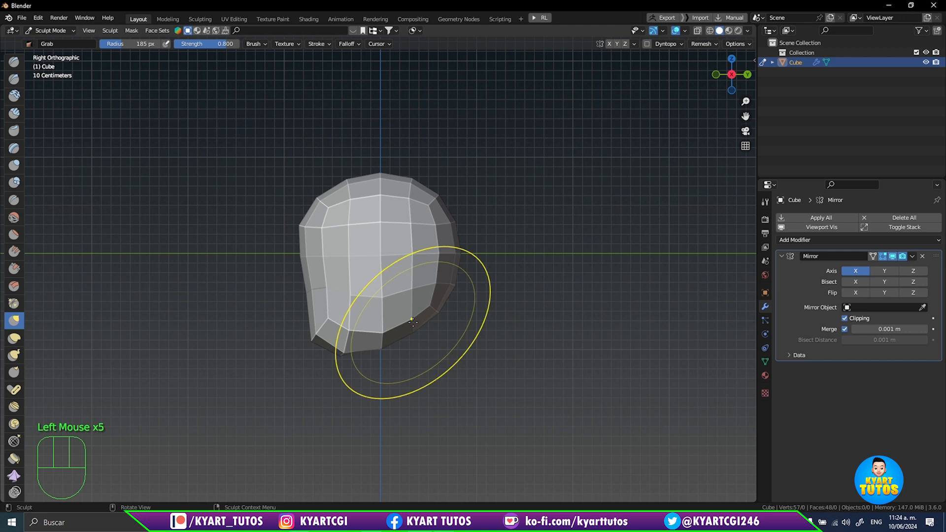
- Shape the rear jaw underside and the lower back of the head outward and raise the crown in the side profile
drag(413, 322, 419, 327)
drag(450, 283, 454, 279)
drag(390, 178, 384, 170)
drag(323, 220, 320, 216)
- In front view, pull the upper sides of the head slightly outward and push the lower sides inward
key(KP_1)
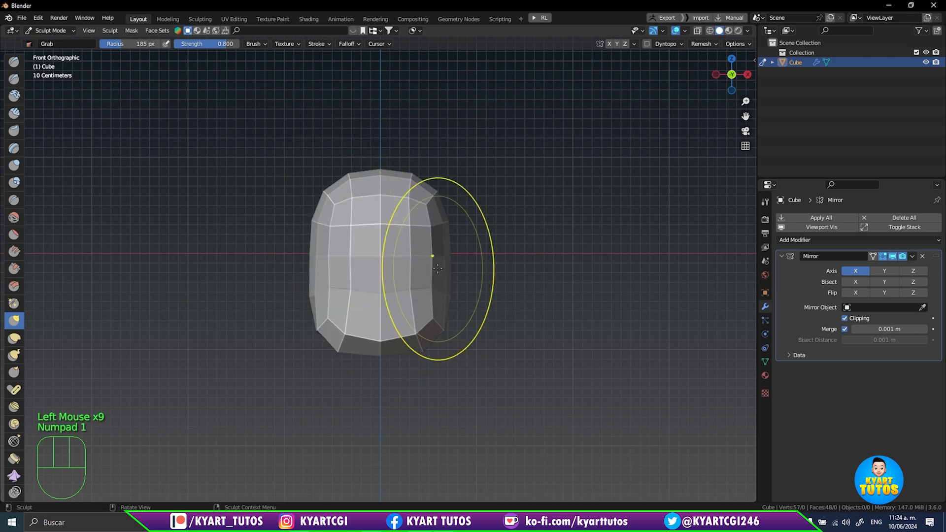
drag(445, 220, 452, 221)
drag(453, 295, 446, 301)
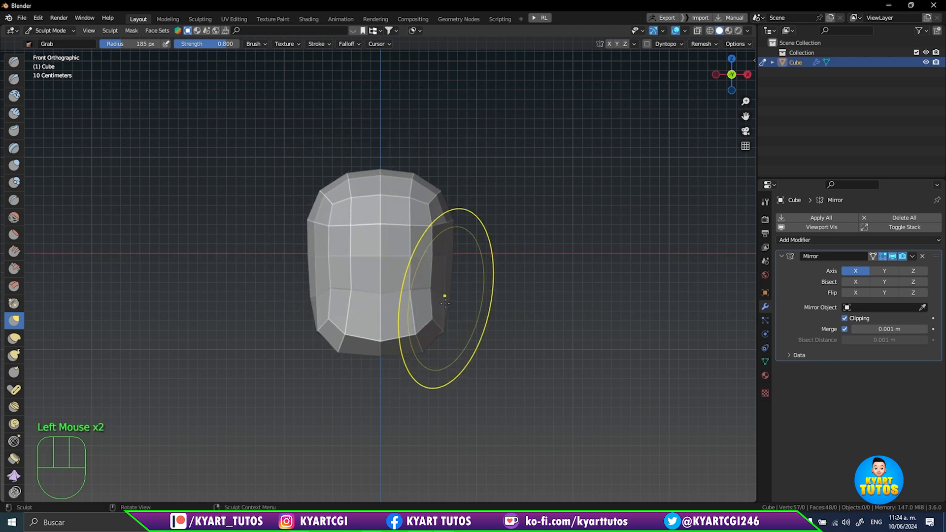
- Set the Grab radius to 102 px and pull the centre of the chin downward
middle_drag(389, 370, 381, 333)
key(f)
click(329, 325)
drag(386, 335, 387, 343)
middle_drag(387, 335, 383, 348)
drag(383, 347, 384, 354)
- Refine the cheek, temple and chin underside of the head with small Grab strokes from angled views
mouse_move(481, 338)
middle_down()
mouse_move(446, 363)
mouse_move(470, 352)
mouse_move(463, 371)
middle_up()
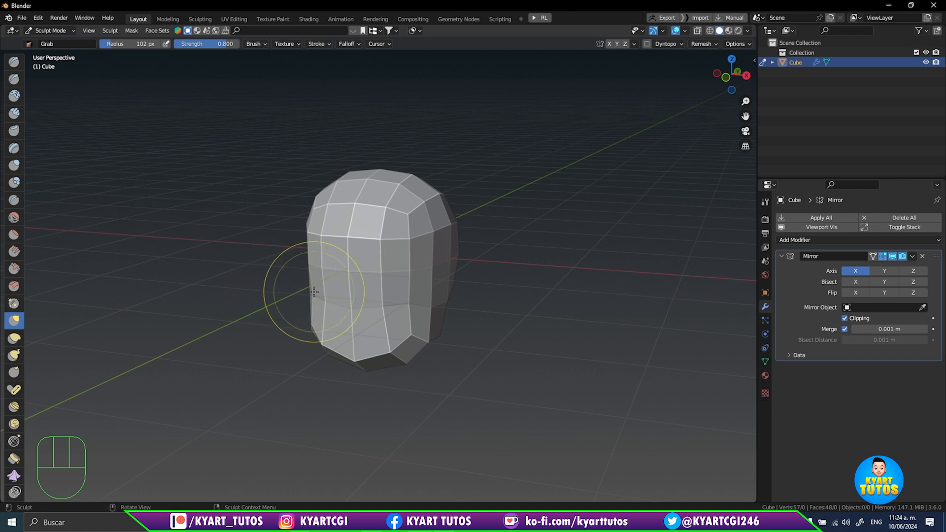
middle_drag(432, 305, 428, 296)
drag(436, 297, 438, 296)
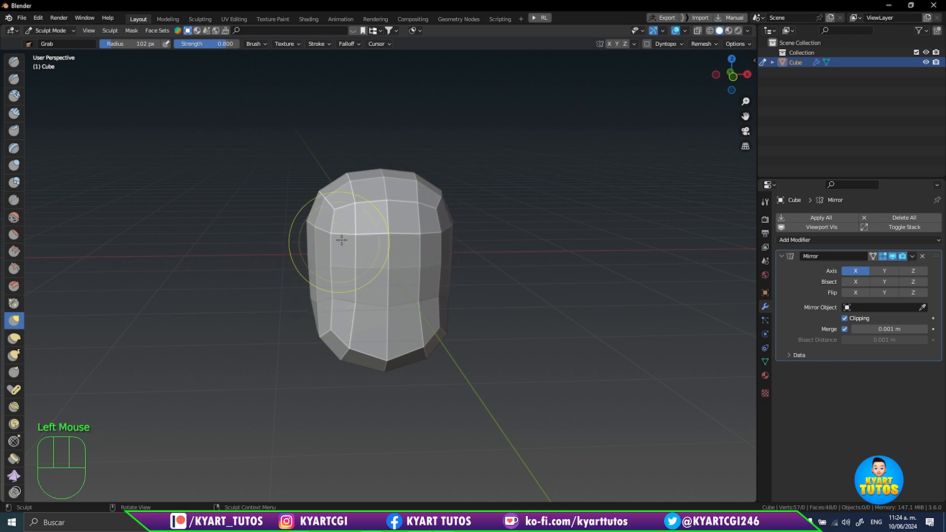
drag(433, 225, 429, 236)
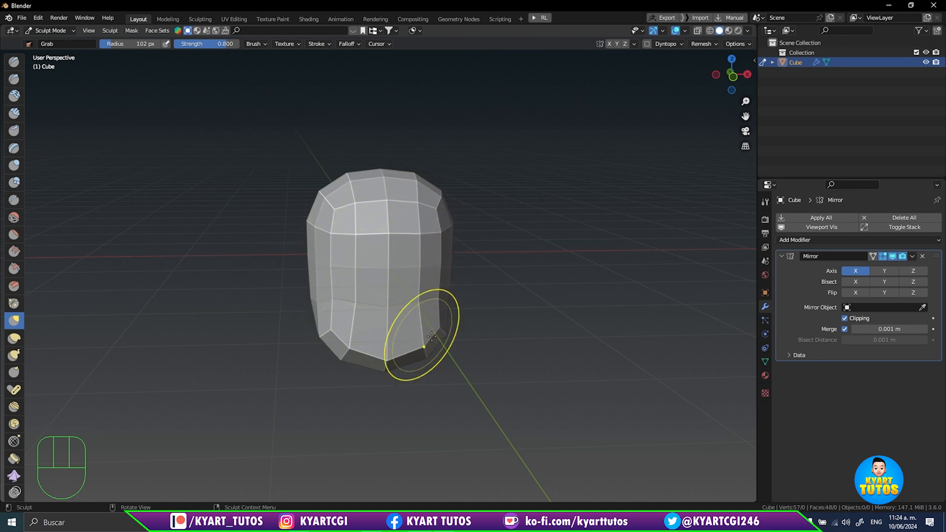
middle_drag(432, 336, 448, 338)
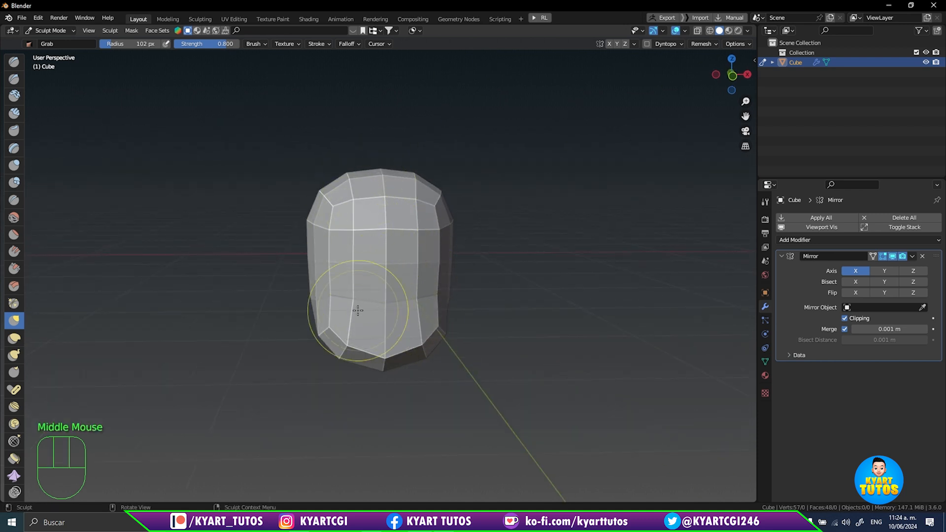
middle_drag(338, 345, 456, 274)
mouse_move(420, 326)
mouse_down()
mouse_move(387, 333)
mouse_move(374, 354)
mouse_up()
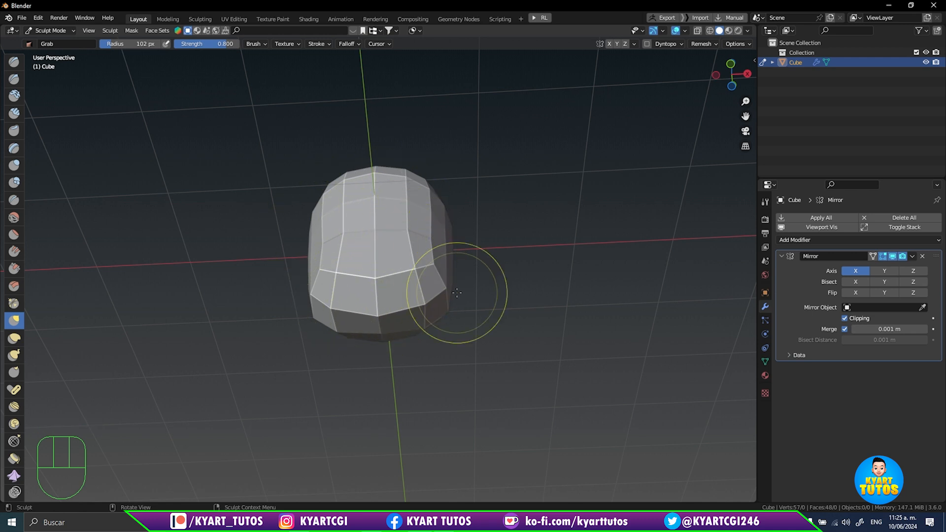
- Set the Grab radius to 127 px and reshape the side of the head and the rear underside of the jaw
mouse_move(456, 293)
middle_down()
mouse_move(491, 322)
mouse_move(475, 291)
middle_up()
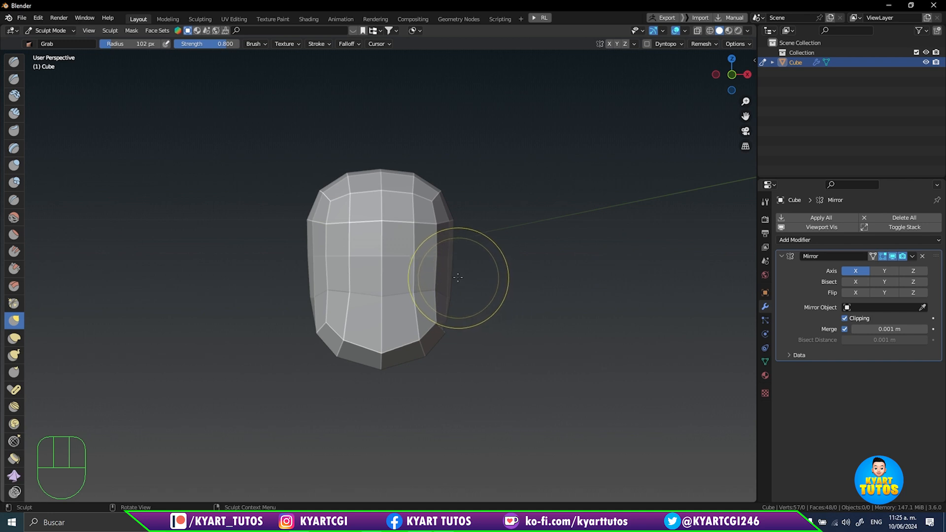
click(448, 261)
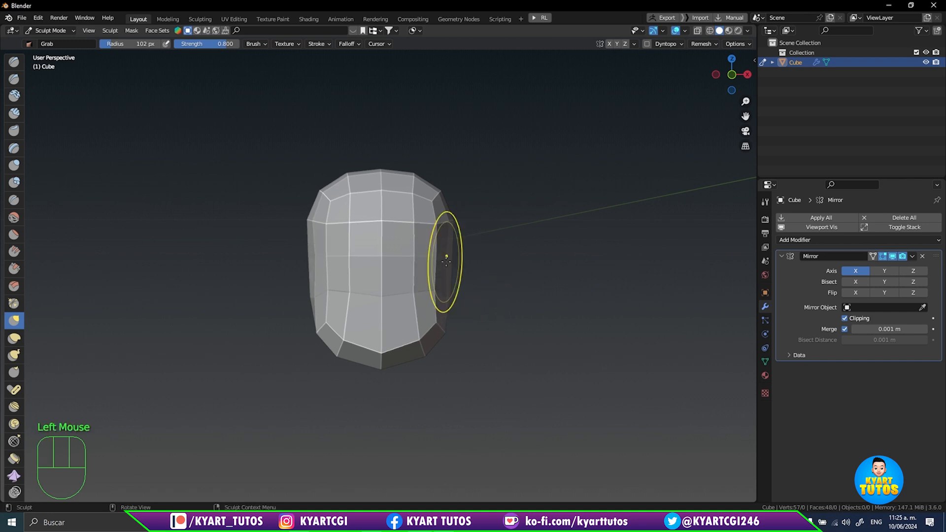
mouse_move(446, 259)
middle_down()
mouse_move(447, 290)
mouse_move(497, 262)
middle_up()
key(f)
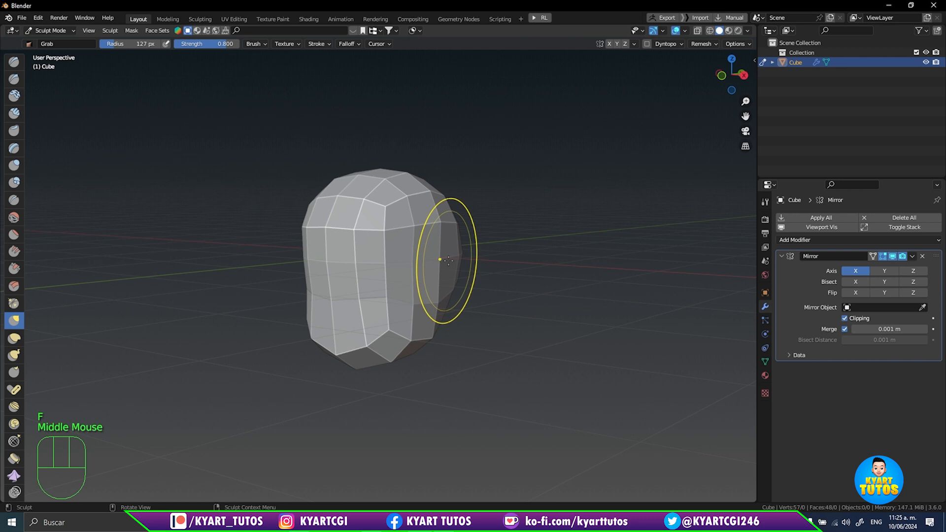
drag(443, 264, 450, 300)
click(433, 296)
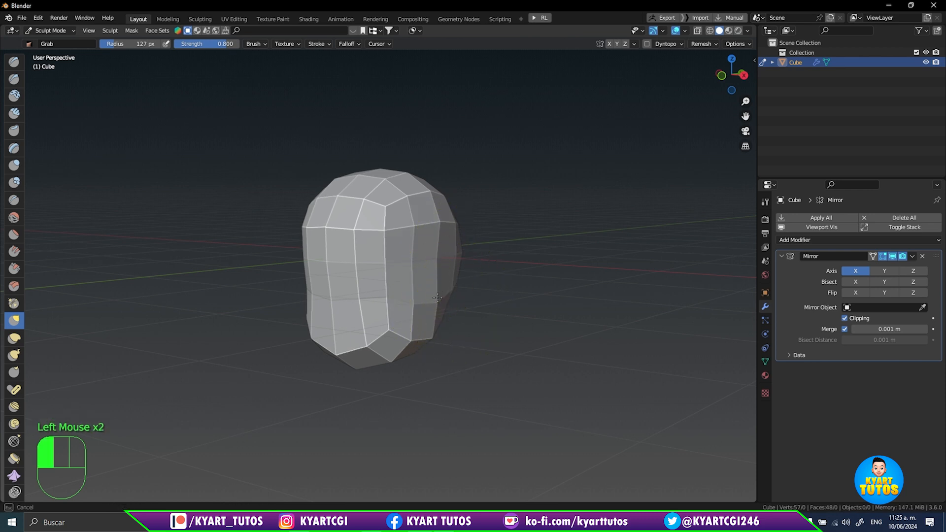
mouse_move(433, 296)
middle_down()
mouse_move(478, 294)
mouse_move(462, 297)
middle_up()
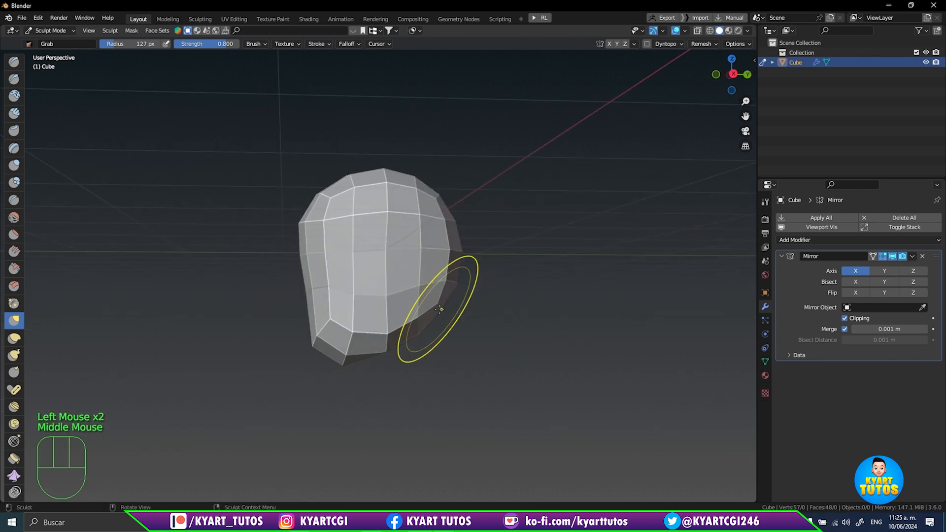
drag(438, 312, 433, 301)
middle_drag(481, 309, 574, 291)
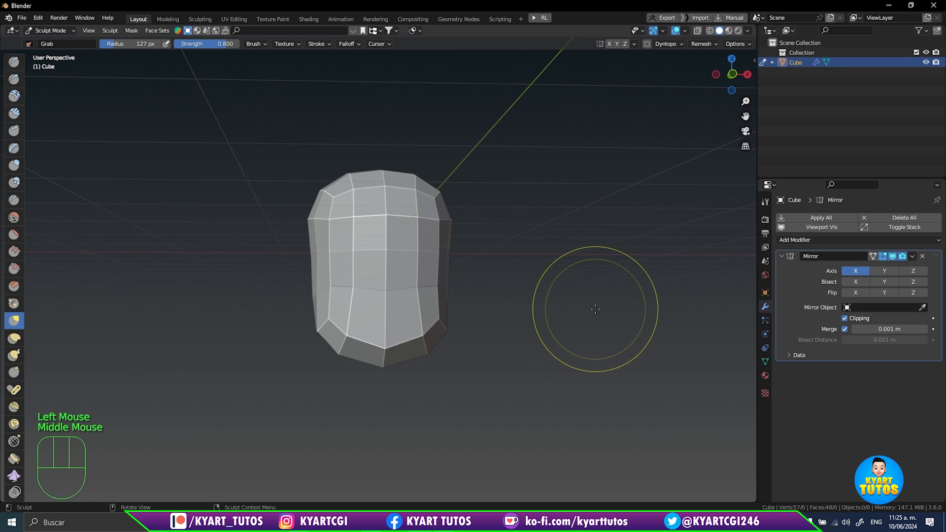
- In front view, widen the upper sides of the head slightly and raise the top of the skull
key(KP_1)
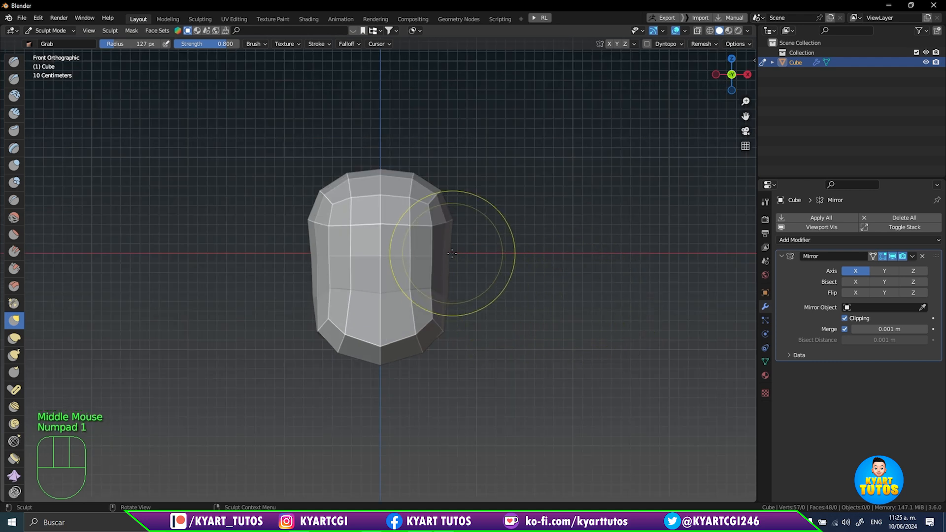
mouse_move(449, 248)
mouse_down()
mouse_move(454, 253)
mouse_move(449, 247)
mouse_up()
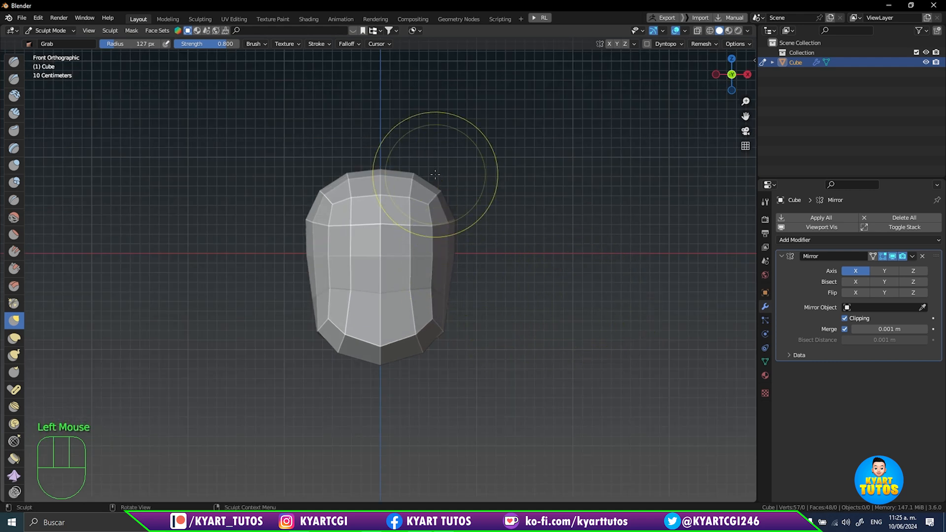
mouse_move(413, 173)
mouse_down()
mouse_move(391, 168)
mouse_move(390, 189)
mouse_up()
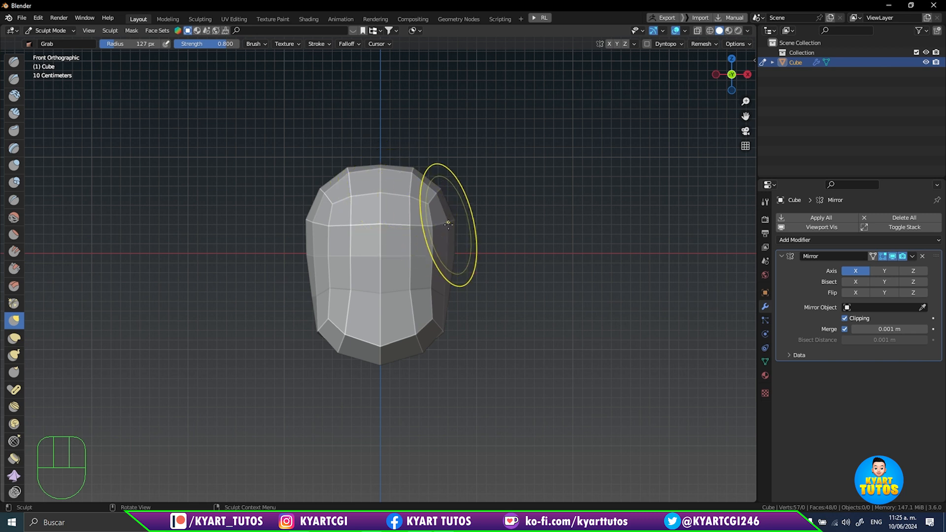
drag(444, 230, 452, 226)
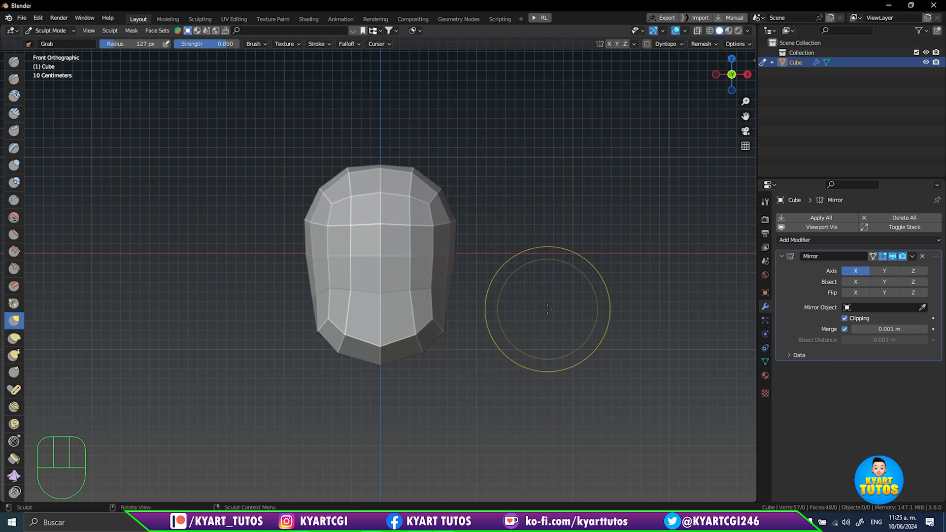
- Switch the head mesh to Edit Mode and select all of its geometry
key(a)
key(ctrl+Tab)
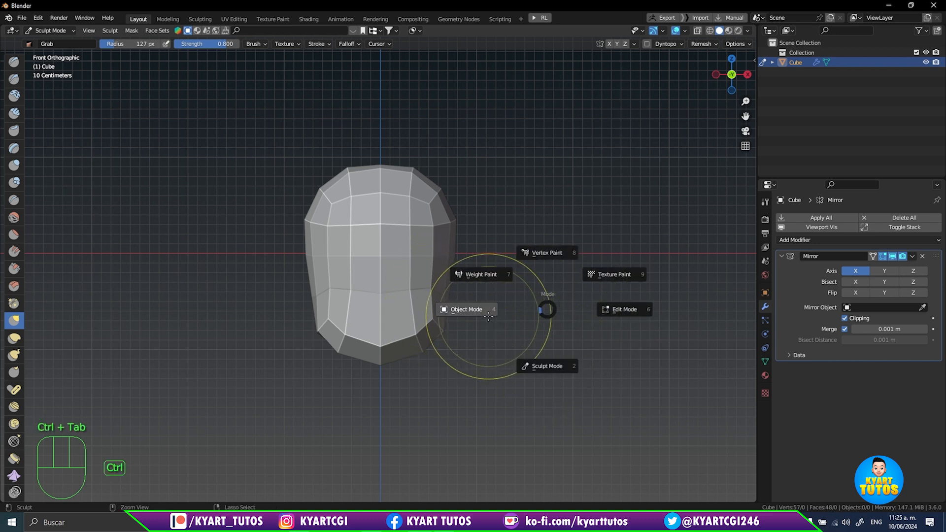
click(615, 309)
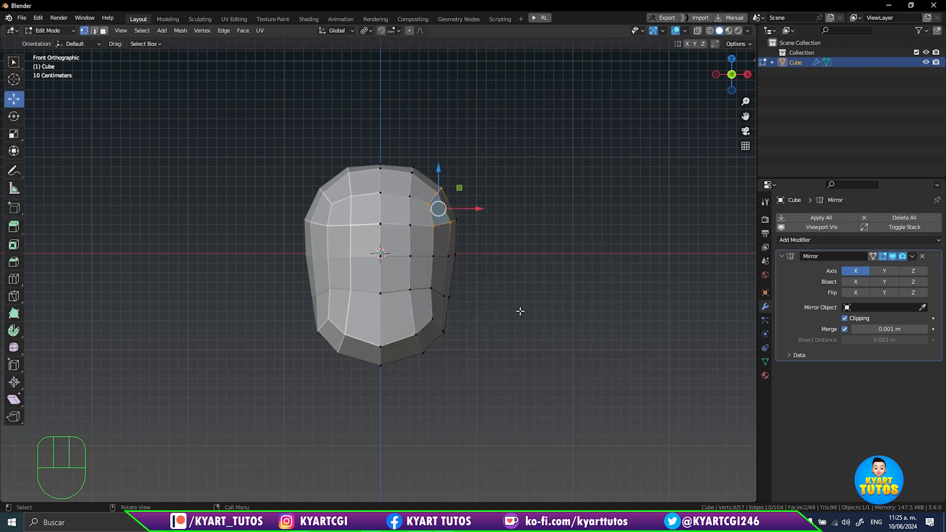
key(a)
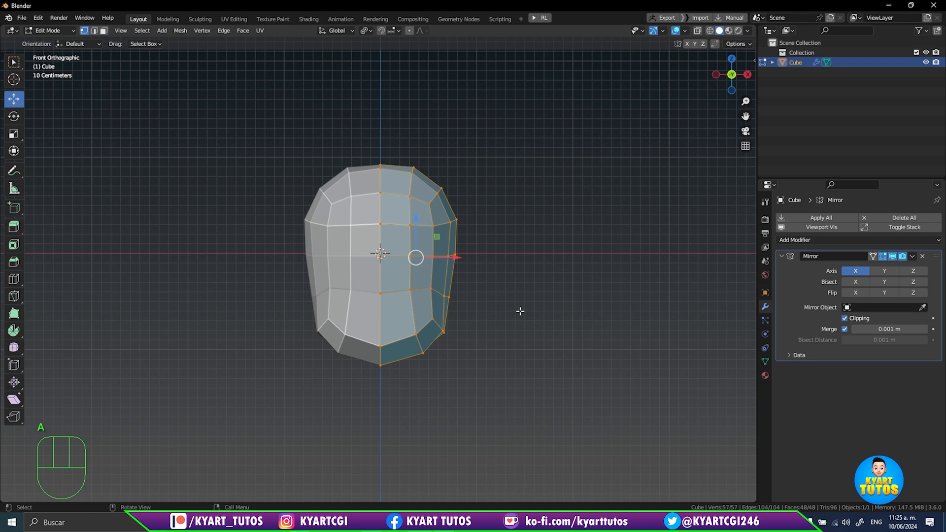
- Widen the whole head mesh by scaling it along the X axis by about 1.18
key(s)
key(x)
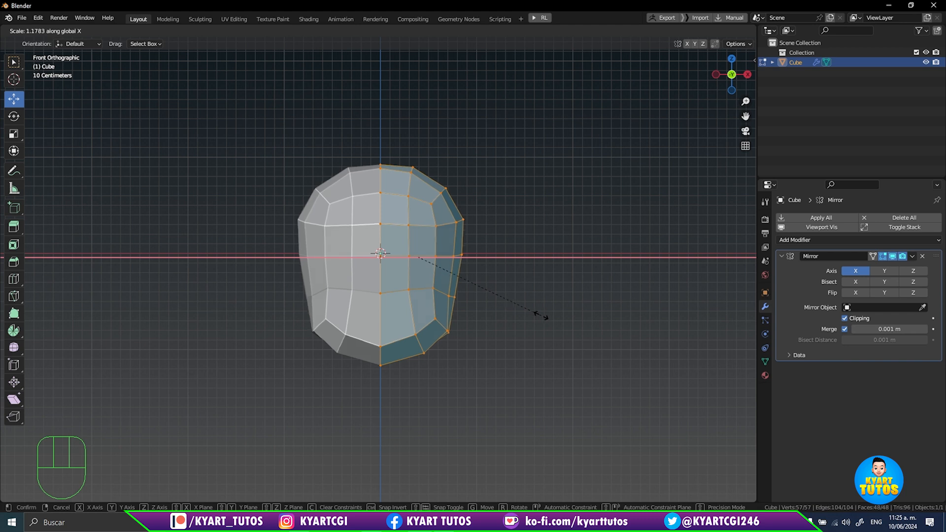
click(544, 316)
- In Sculpt Mode, set the Grab radius to 283 px and pull the rear of the skull outward in side view
middle_drag(565, 270, 498, 315)
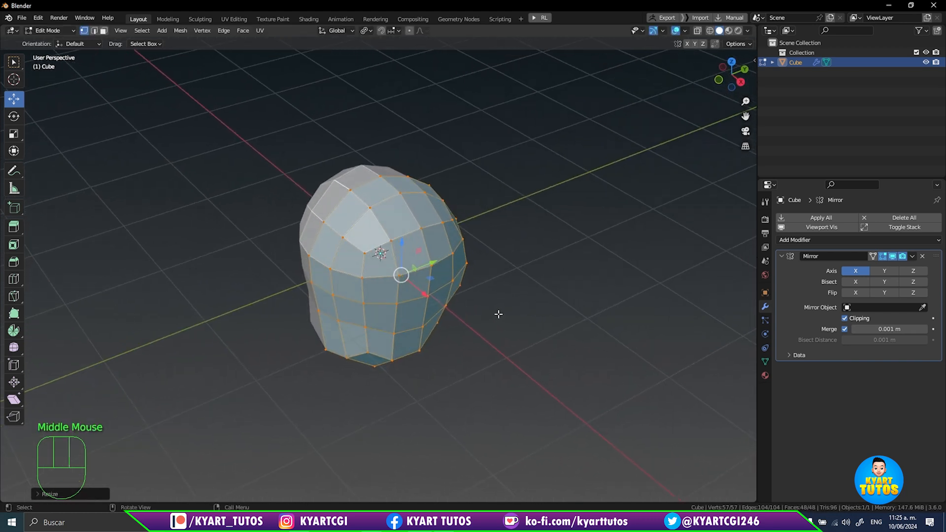
key(KP_3)
key(KP_Decimal)
scroll(545, 293, down, 1)
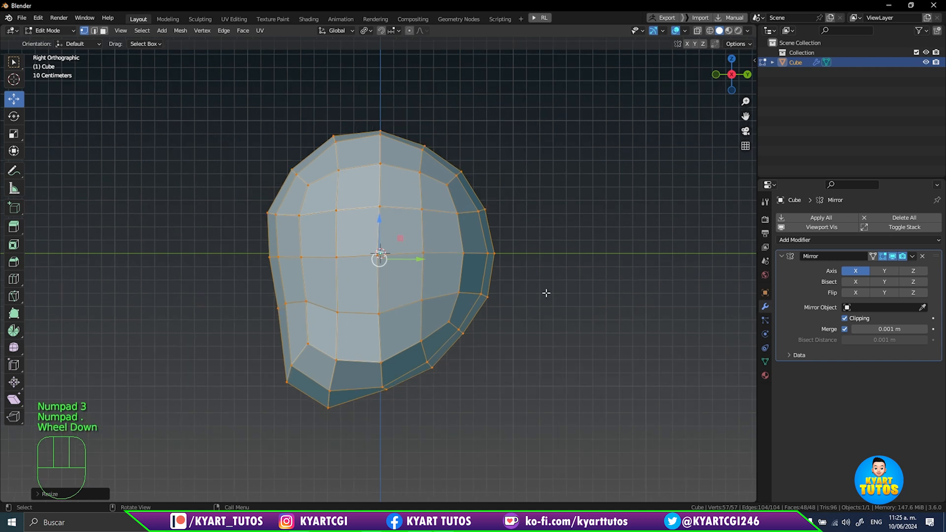
key(ctrl+Tab)
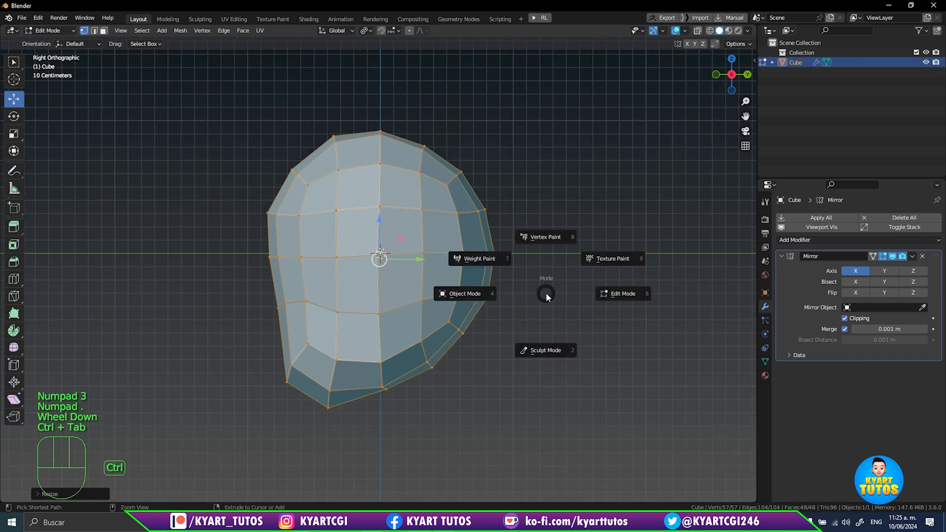
click(558, 347)
click(458, 175)
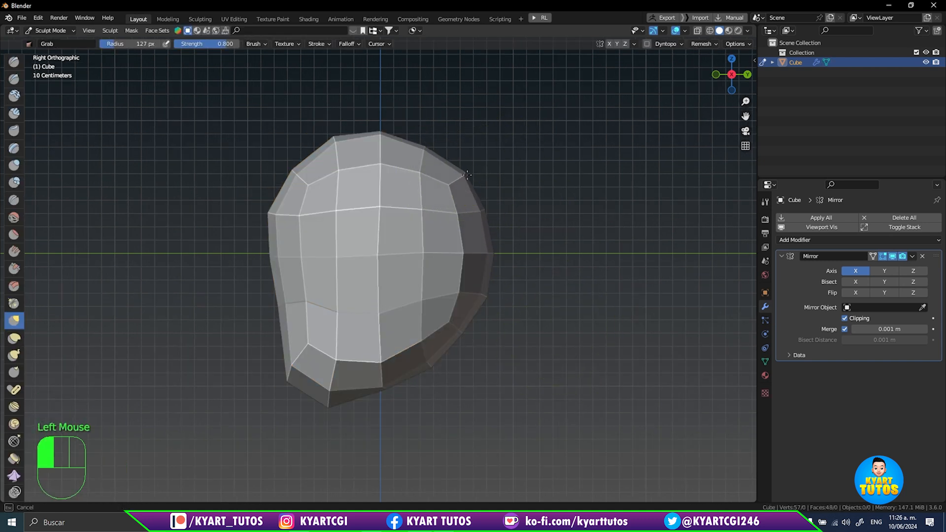
key(f)
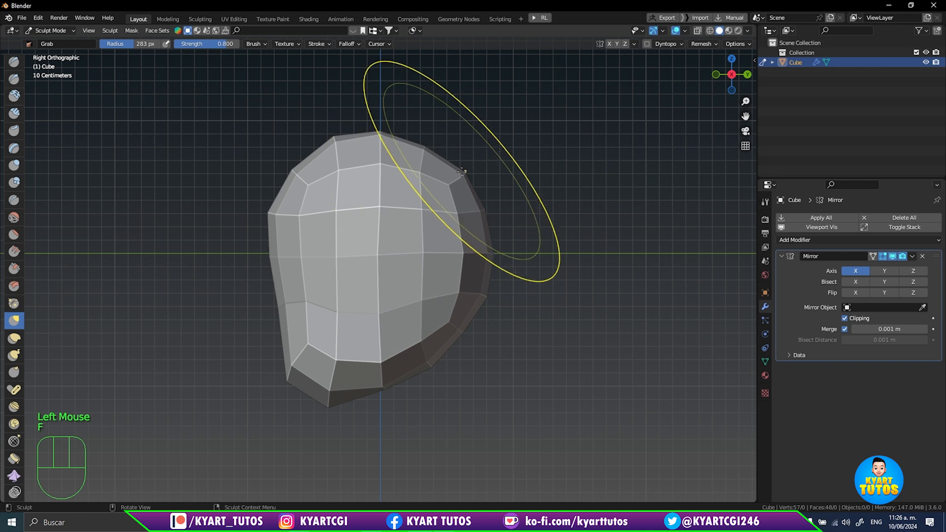
drag(459, 174, 472, 165)
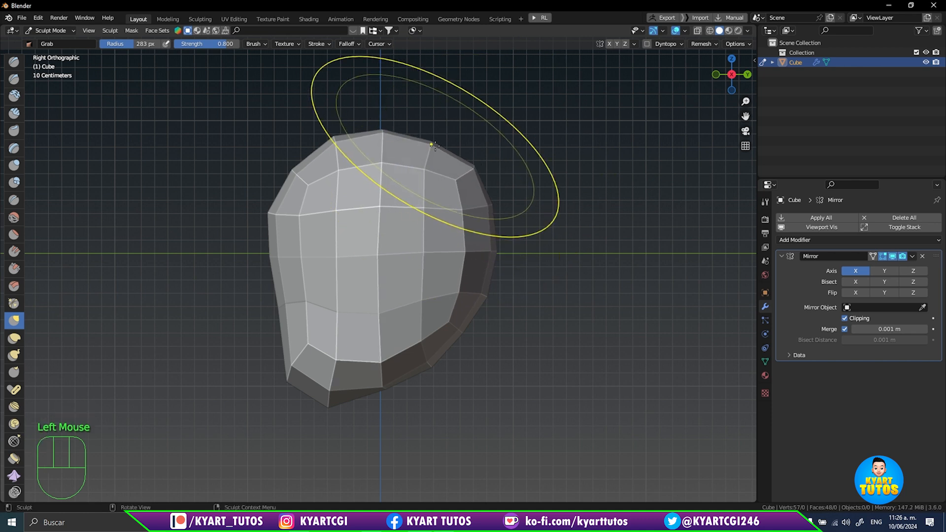
click(457, 162)
drag(479, 303, 490, 336)
- Adjust the side of the head with a small Grab stroke from an angled front view
mouse_move(490, 336)
middle_down()
mouse_move(589, 292)
mouse_move(529, 264)
middle_up()
click(486, 263)
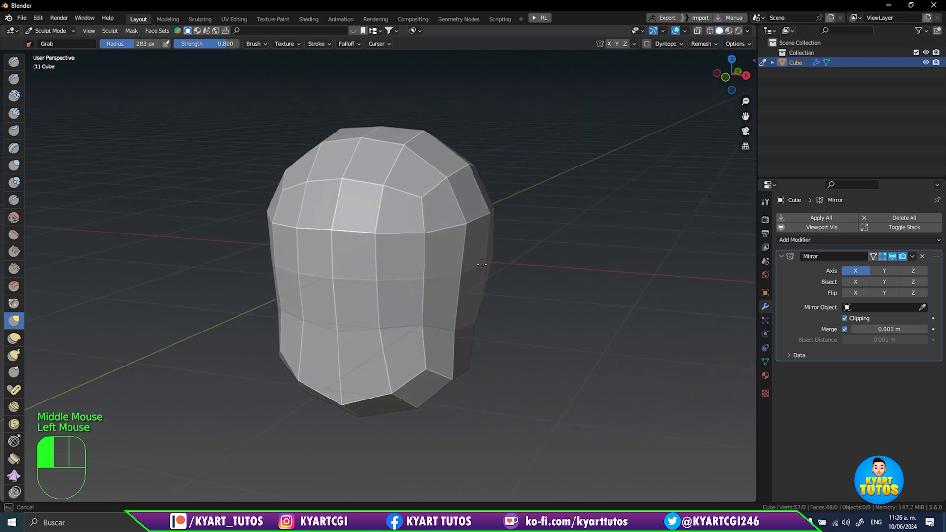
middle_drag(570, 232, 564, 269)
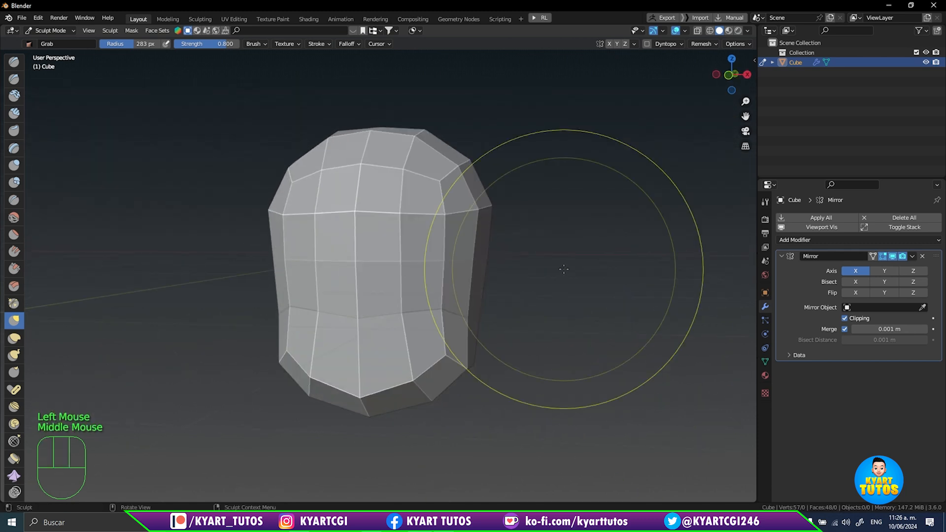
key(KP_1)
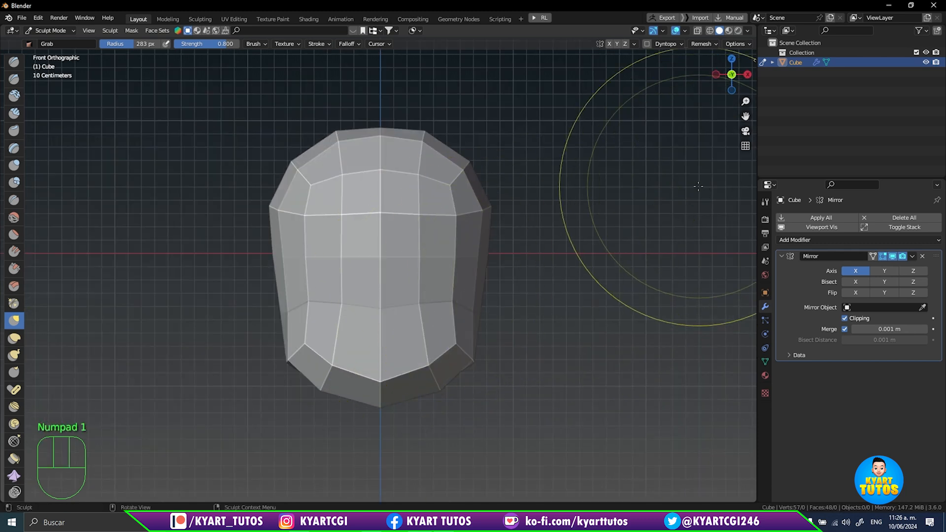
- Show the viewport's view settings to check the focal length and inspect the head from an angle
key(n)
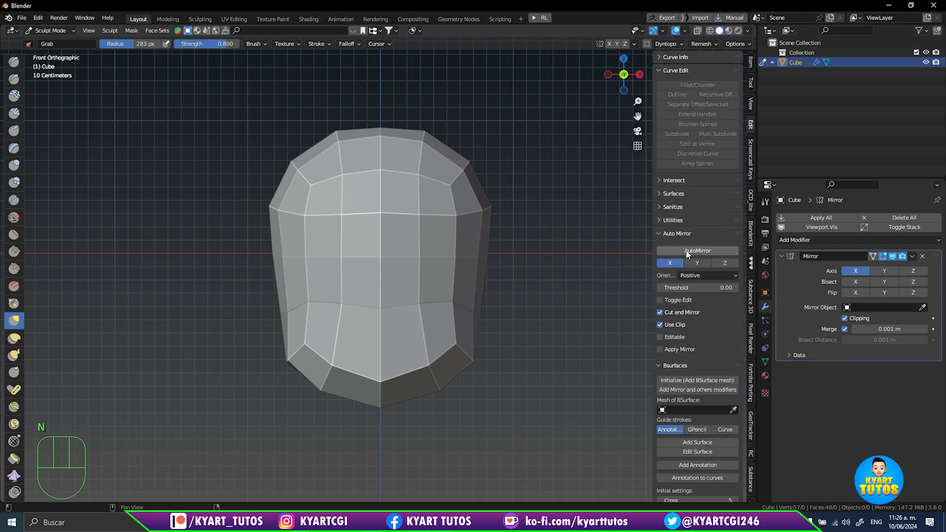
click(750, 102)
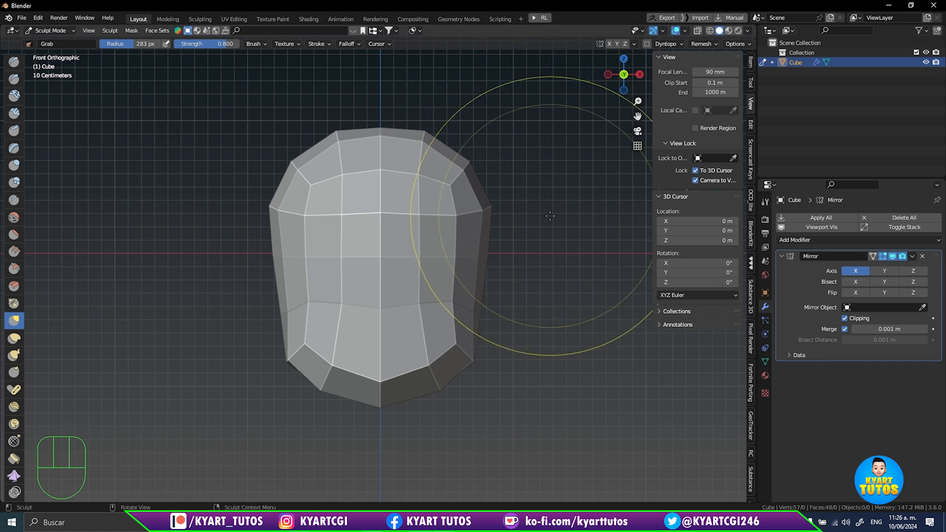
mouse_move(553, 178)
middle_down()
mouse_move(533, 285)
mouse_move(456, 277)
mouse_move(455, 296)
mouse_move(454, 268)
mouse_move(515, 274)
middle_up()
scroll(533, 285, down, 2)
- In front view, widen the lower cheeks and jaw slightly with small Grab strokes
key(KP_1)
scroll(513, 274, up, 1)
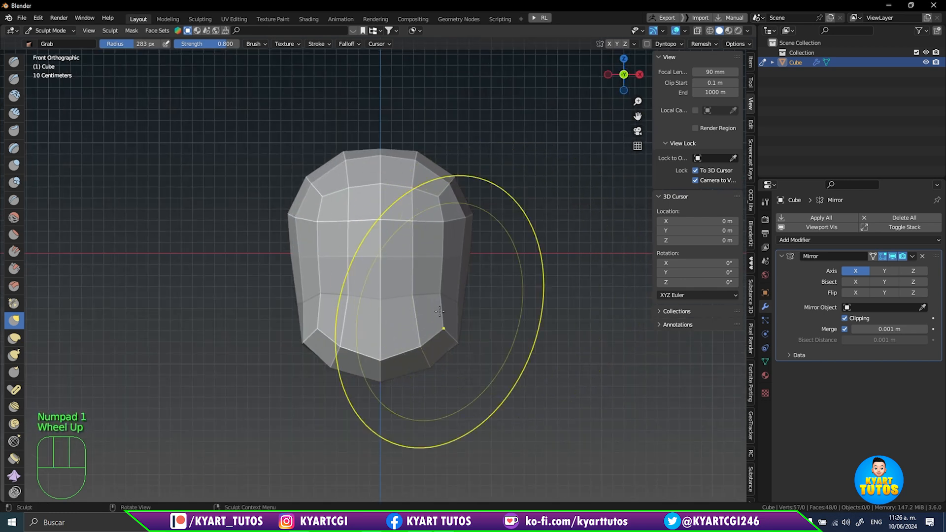
drag(454, 301, 457, 299)
drag(422, 368, 423, 368)
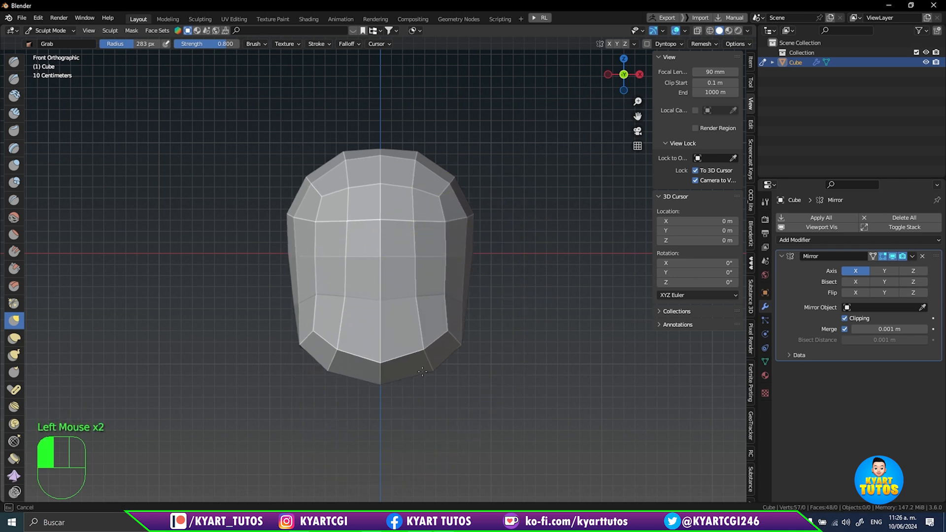
drag(462, 297, 468, 300)
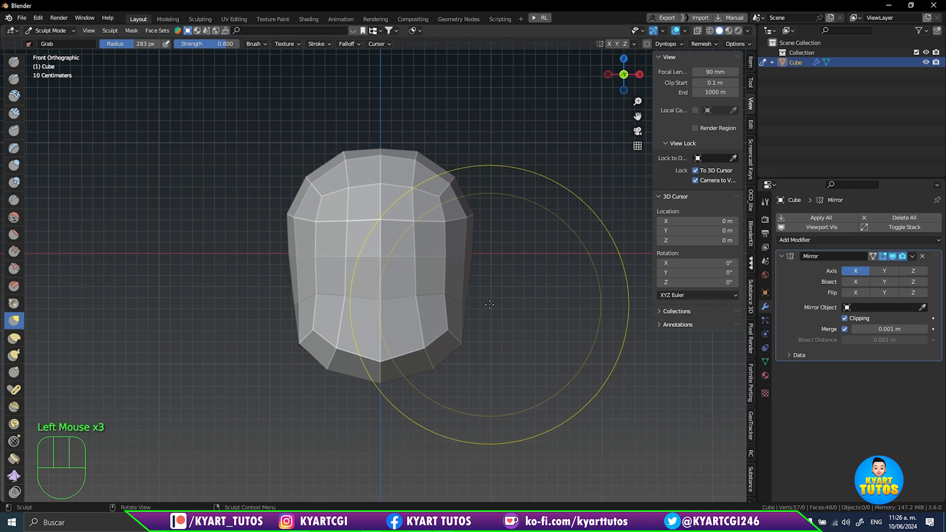
key(n)
- In Edit Mode, knife-cut a line from the lower face's centre to the outer cheek and an open mouth outline beneath it
key(ctrl+Tab)
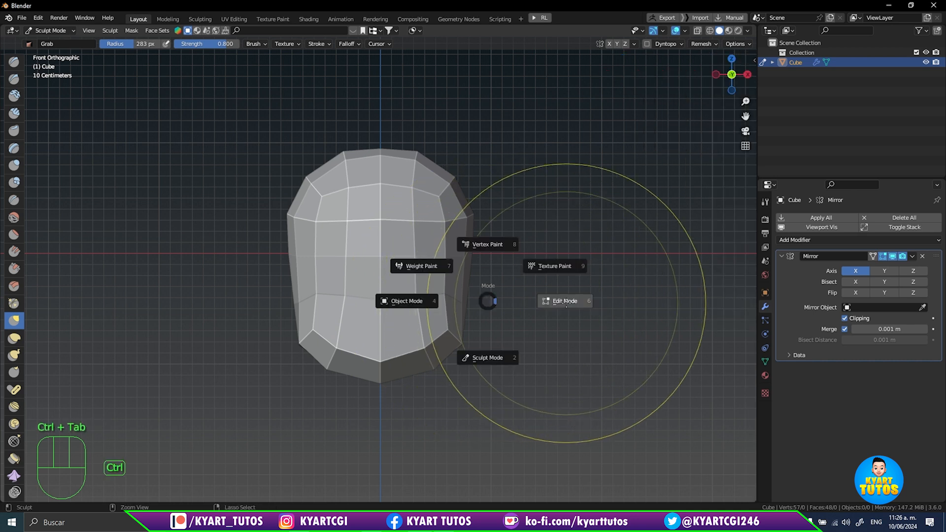
click(517, 301)
scroll(551, 313, up, 2)
shift+middle_drag(550, 313, 603, 291)
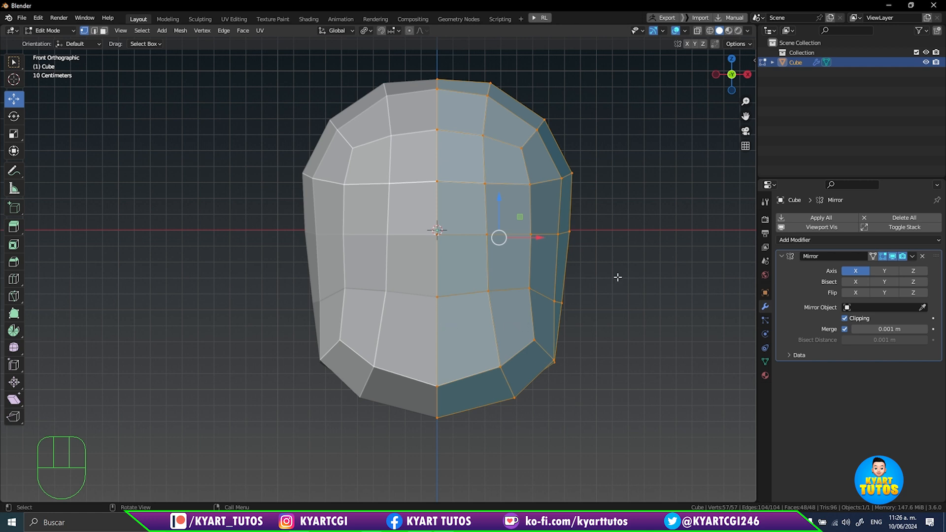
key(k)
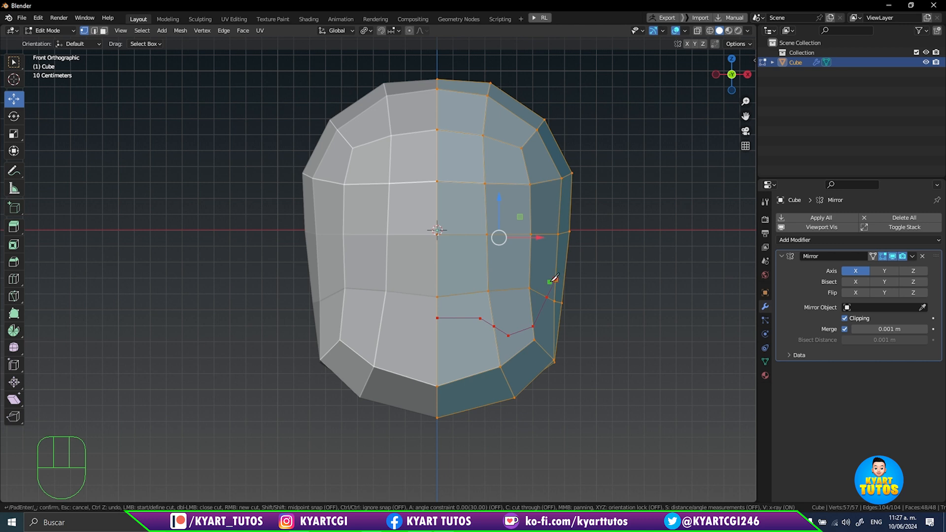
key(Return)
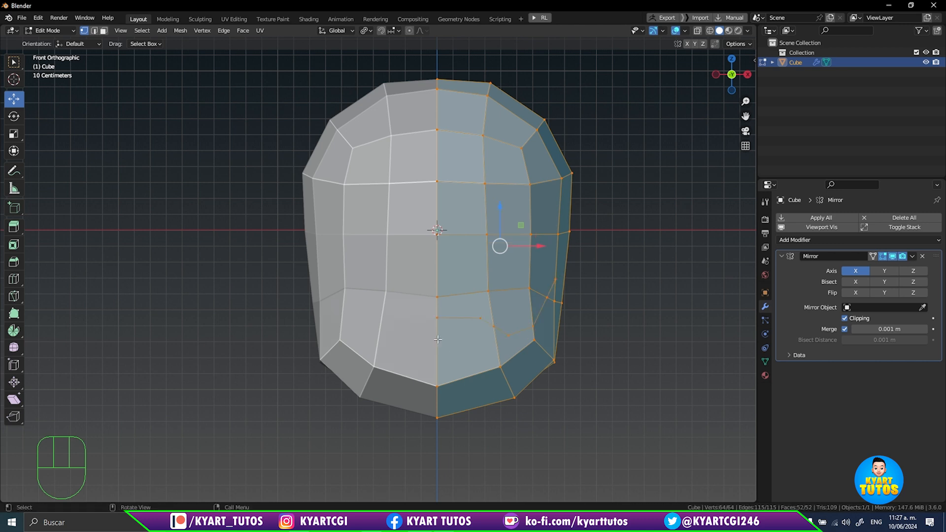
key(k)
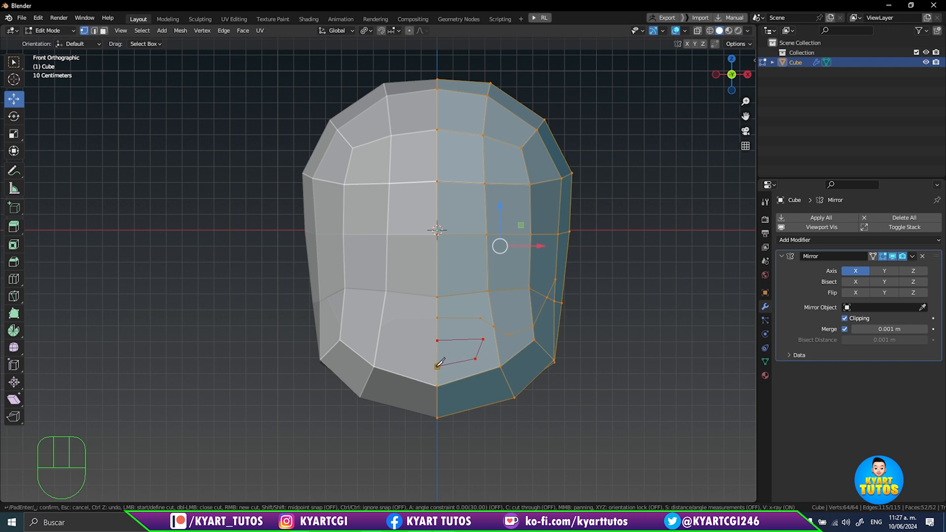
key(Return)
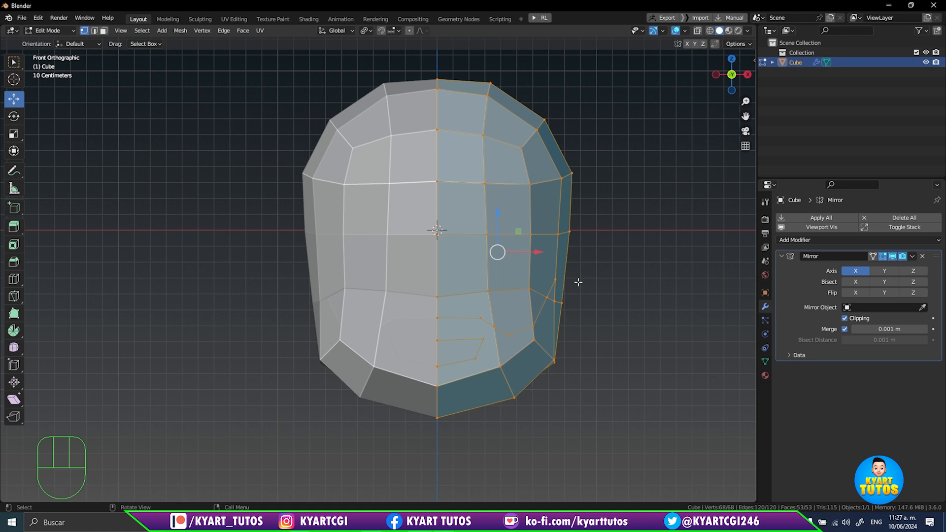
- Slide the centre-line vertex of the horizontal edge loop above the mouth cuts slightly downward
double_click(435, 294)
drag(443, 304, 443, 304)
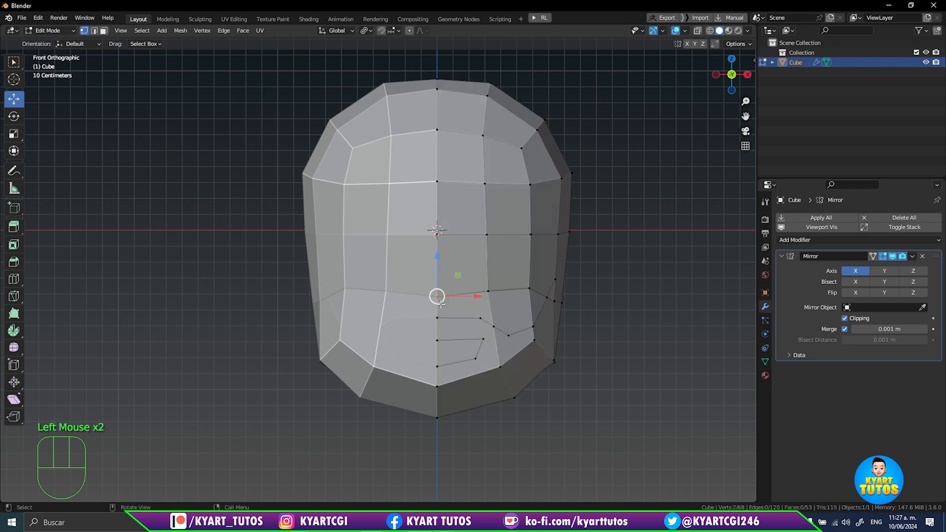
key(g)
key(g)
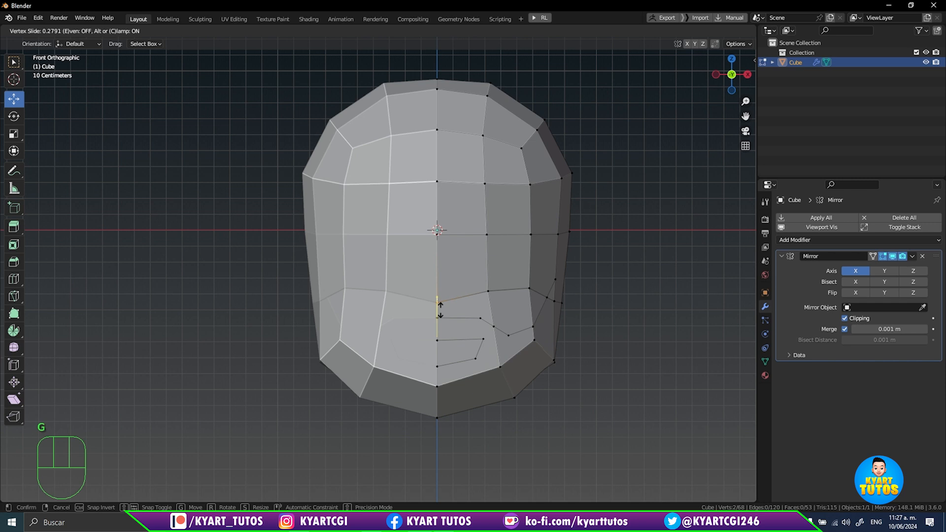
click(440, 310)
- Slide the next two vertices outward along that loop down to level it with the centre vertex
click(488, 291)
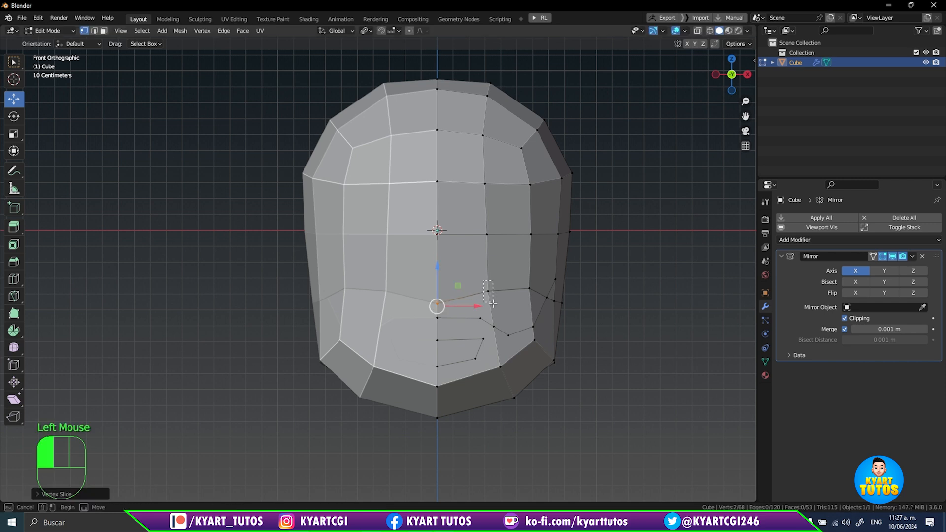
key(g)
key(g)
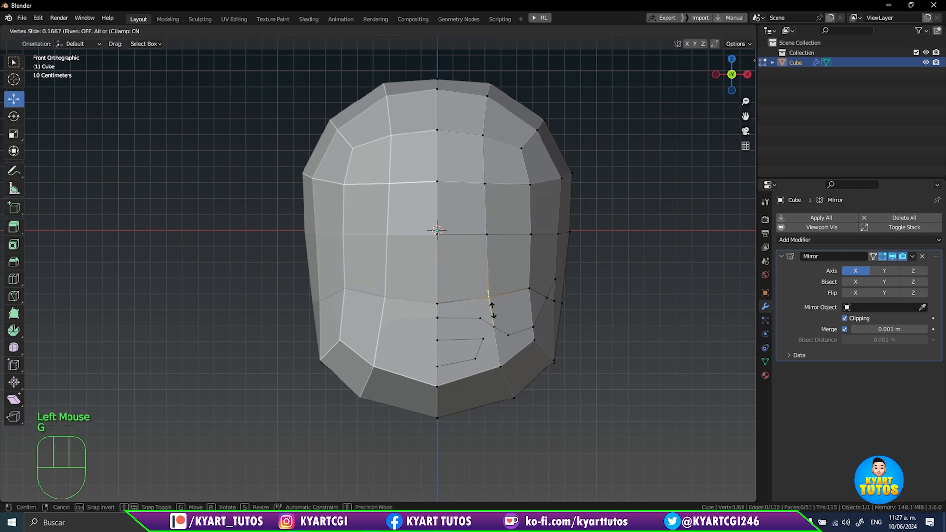
click(493, 316)
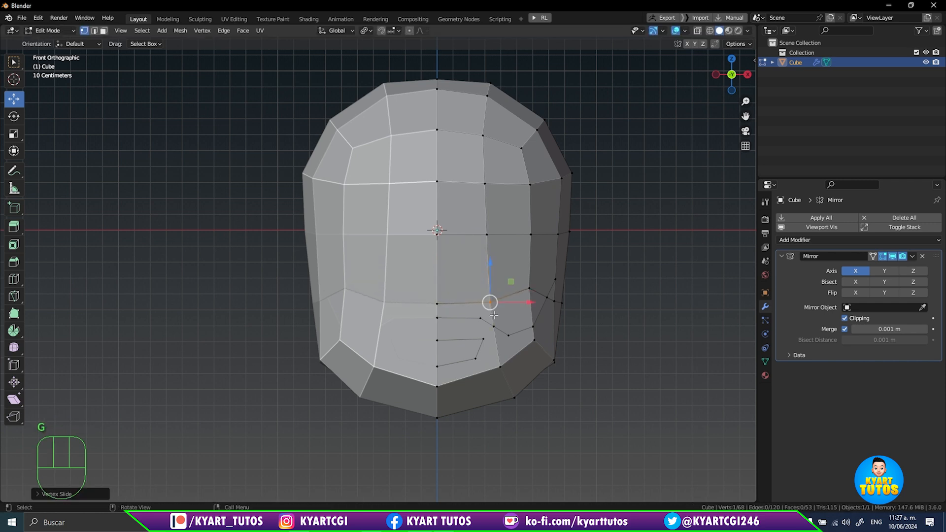
click(530, 290)
key(g)
key(g)
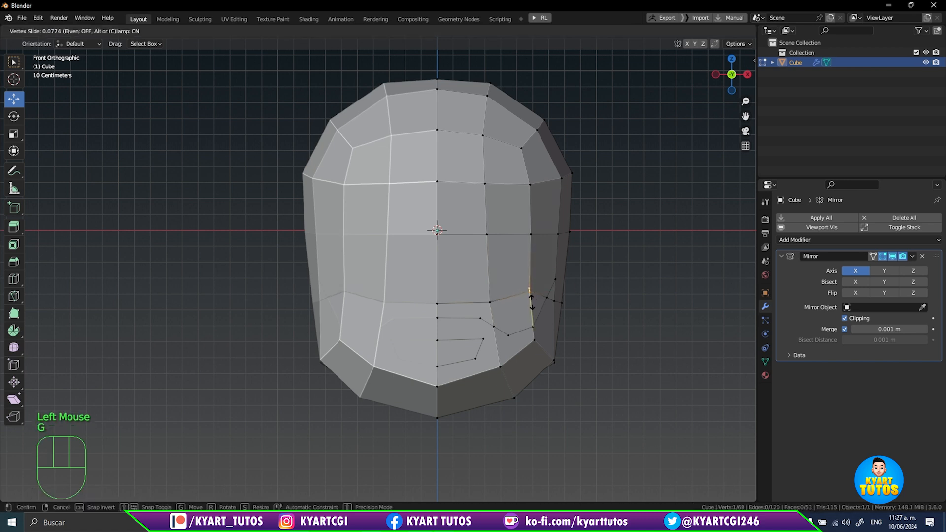
click(532, 311)
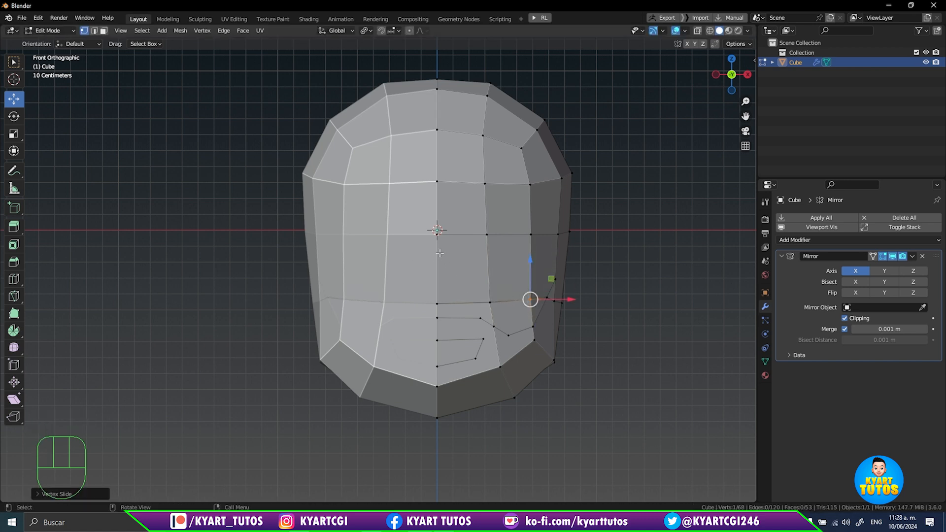
- Knife-cut half a nose outline from the centre line below the middle loop down to the leveled loop
key(k)
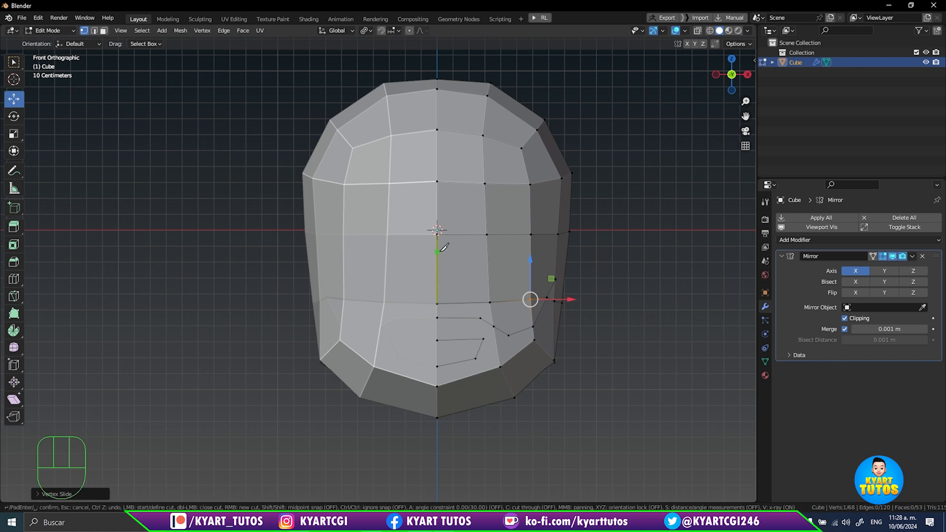
click(439, 250)
key(Return)
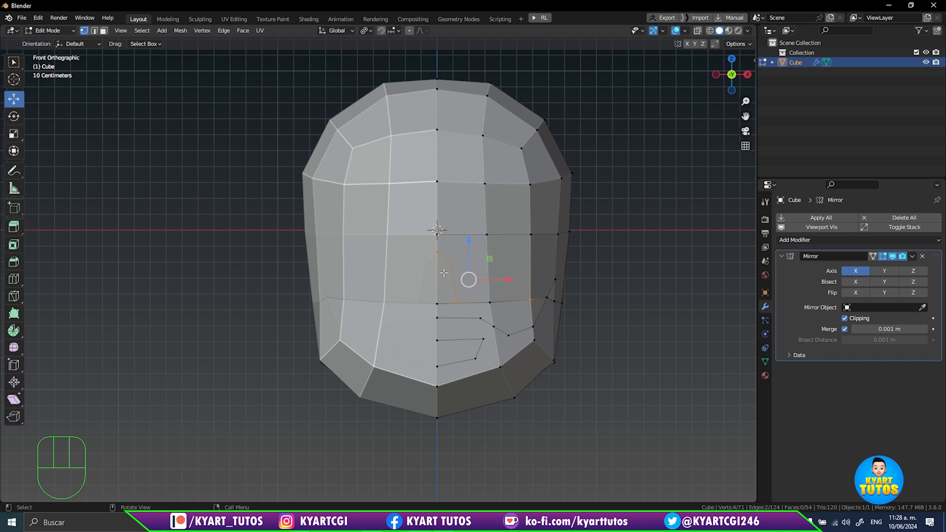
- Slide the centre vertex at the base of the nose outline upward along the centre line by about 0.21
click(436, 304)
scroll(444, 296, up, 3)
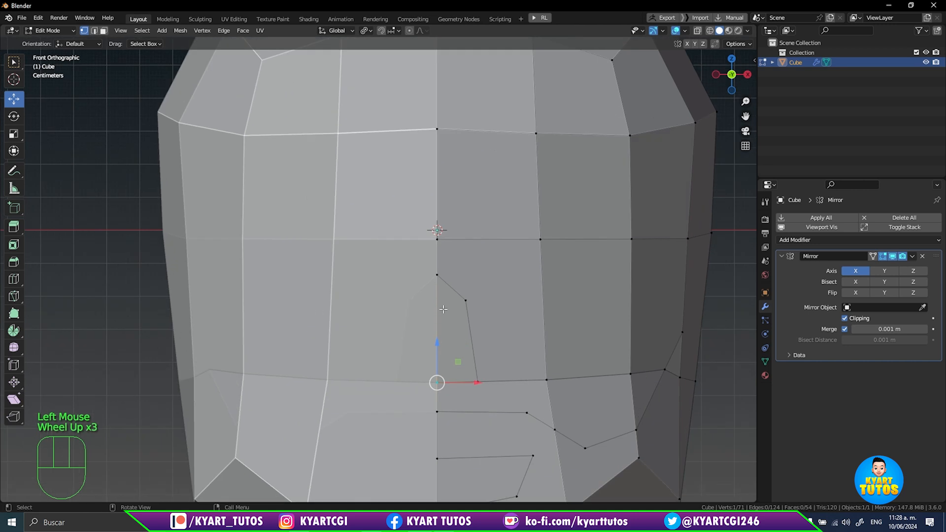
key(g)
key(g)
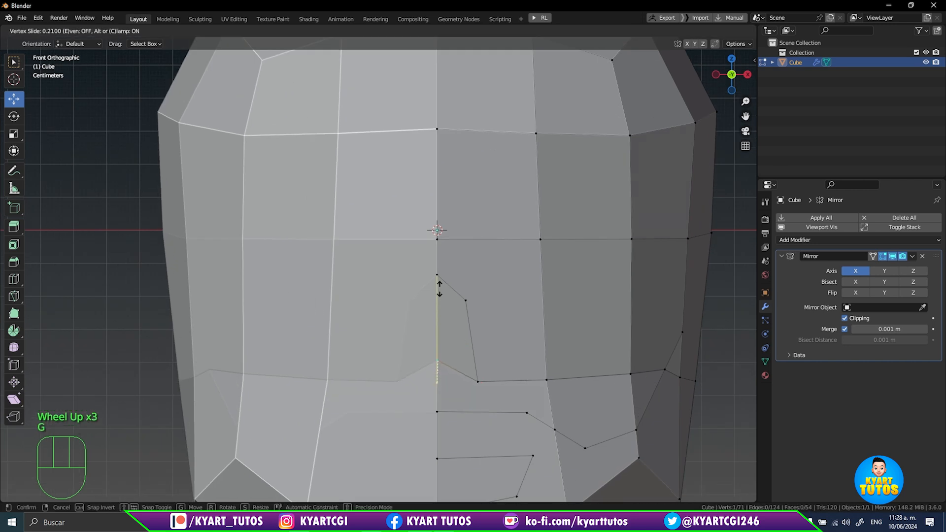
click(440, 290)
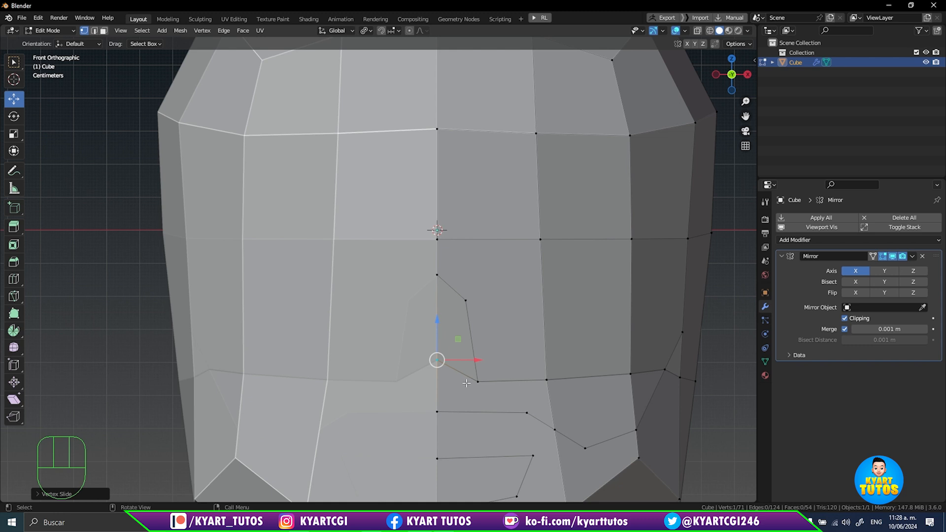
- Knife-cut a horizontal edge from the nose outline's lower corner to the centre line beneath the raised vertex
key(k)
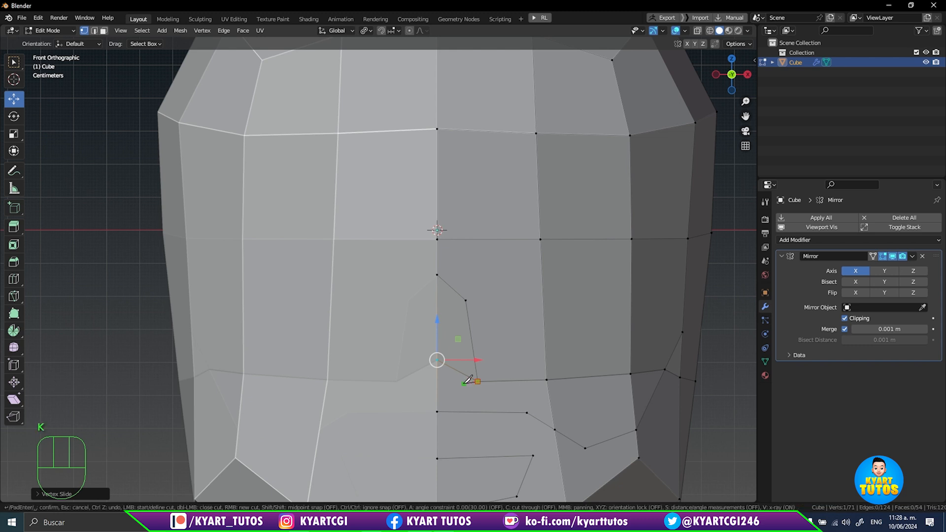
click(440, 380)
key(Return)
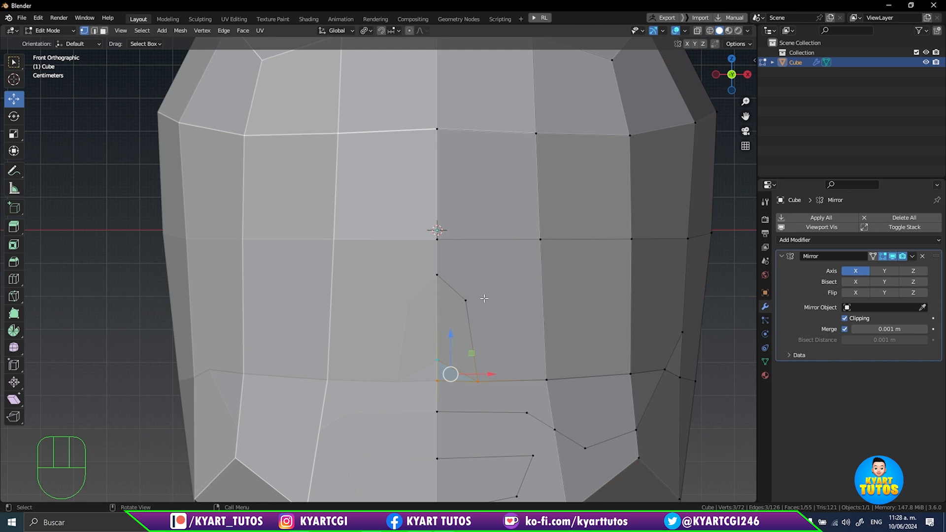
- Pull the centre vertex at the nose base forward out of the face and lower it slightly to form the nose tip
scroll(536, 295, down, 3)
middle_drag(535, 296, 304, 337)
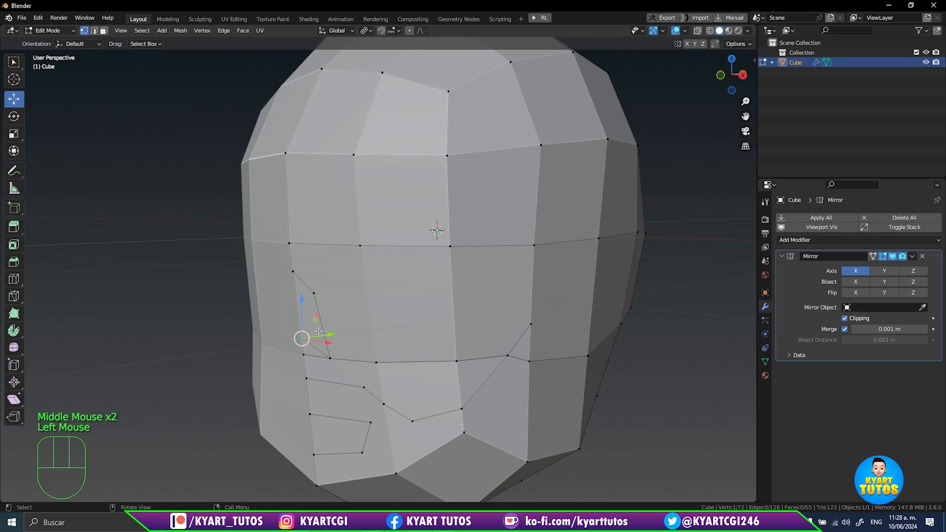
drag(337, 349, 298, 344)
middle_drag(297, 344, 410, 321)
drag(459, 298, 459, 307)
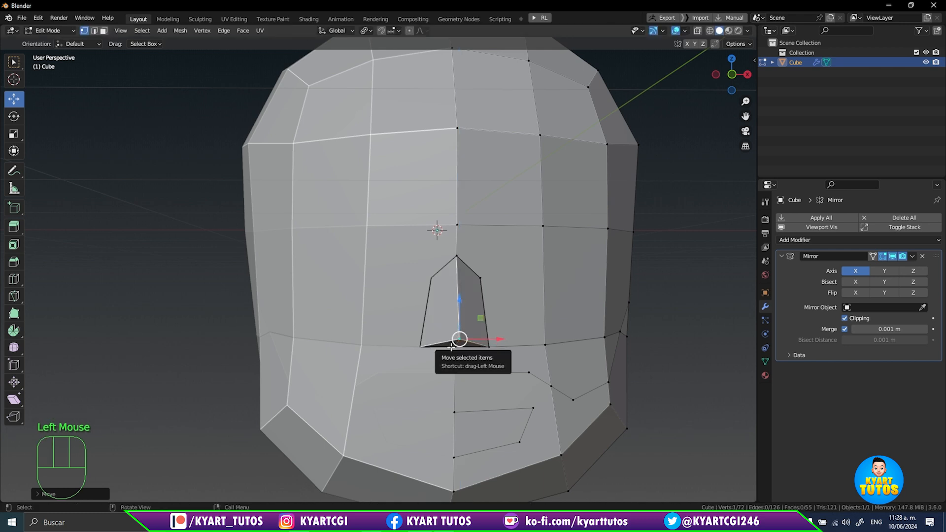
- Slide the centre vertex directly beneath the nose tip down the centre line toward the upper mouth edge
double_click(455, 345)
key(g)
key(g)
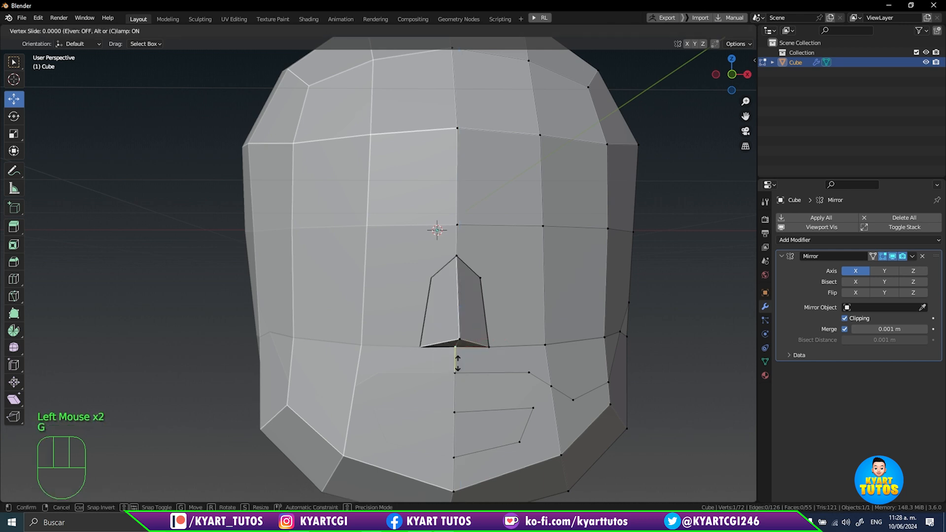
click(458, 374)
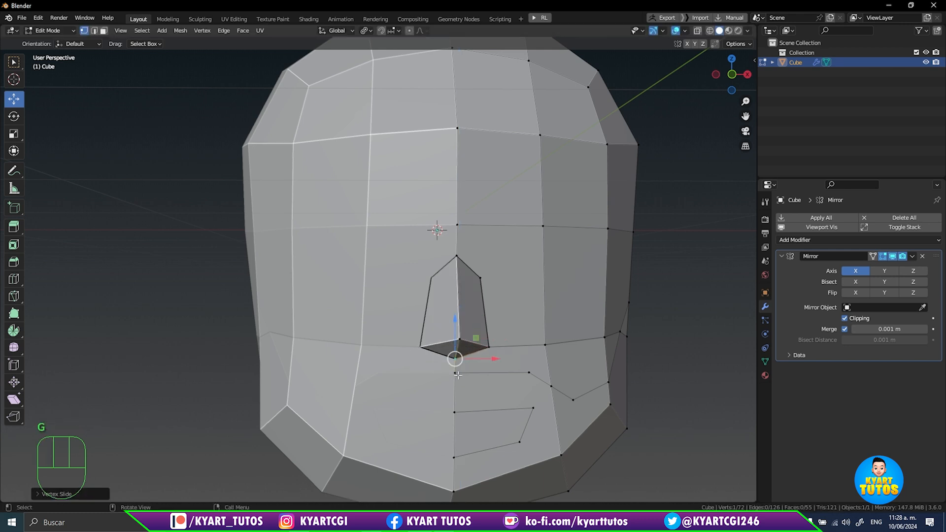
- Slide the upper side vertex of the nose inward along its edge toward the bridge in two passes to narrow it
middle_drag(494, 281, 473, 288)
click(455, 290)
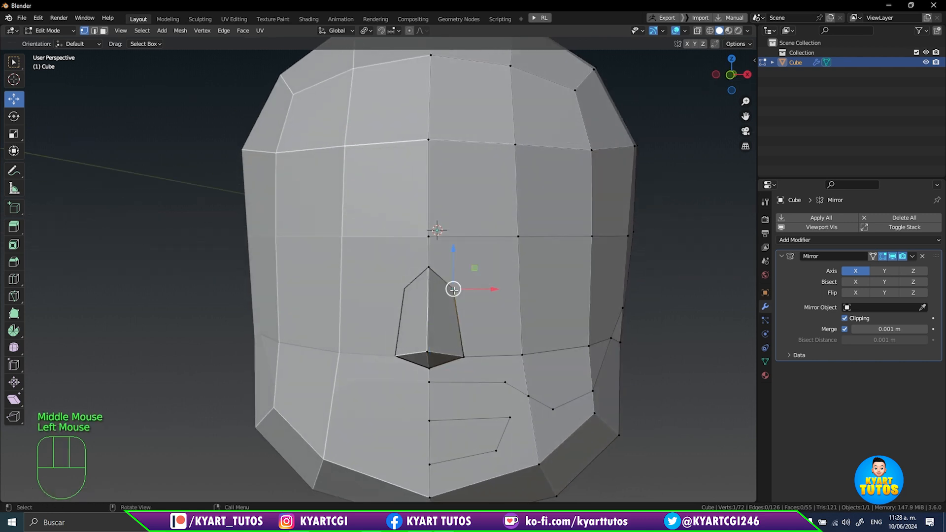
key(g)
key(g)
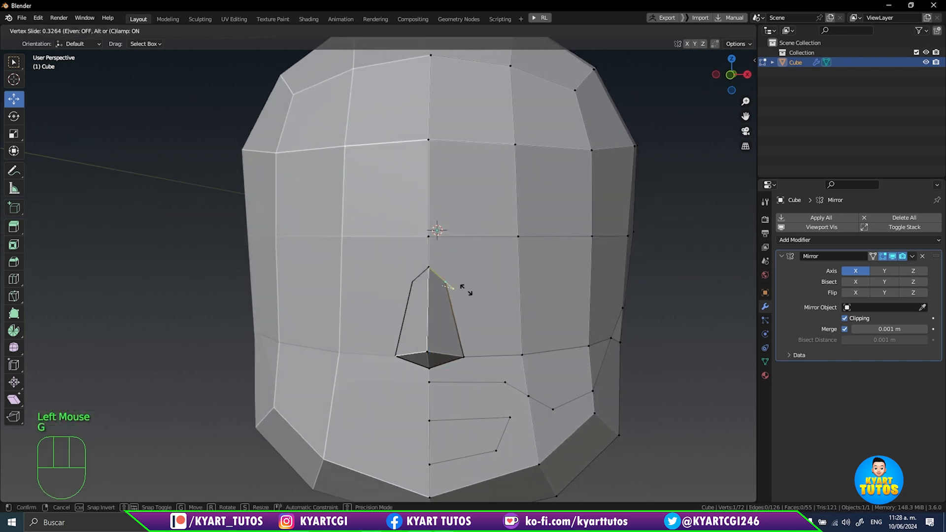
click(467, 291)
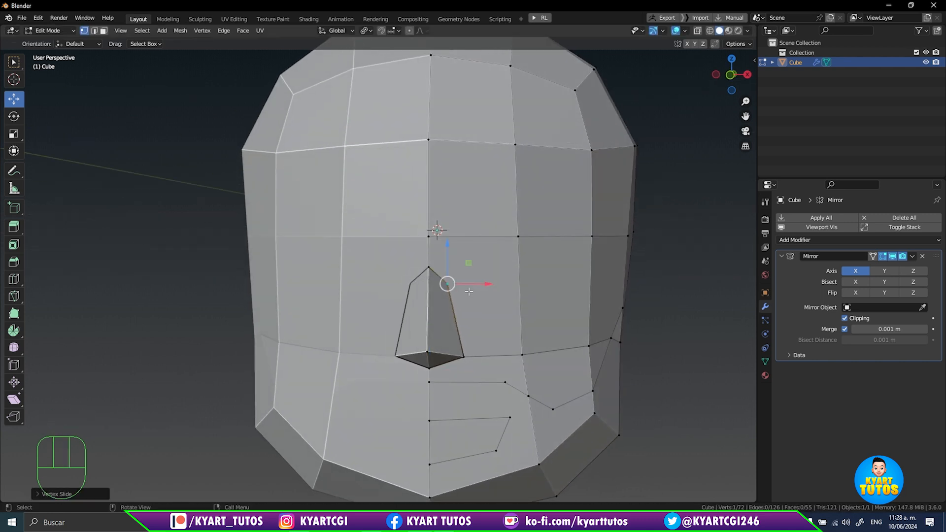
key(g)
key(g)
click(463, 290)
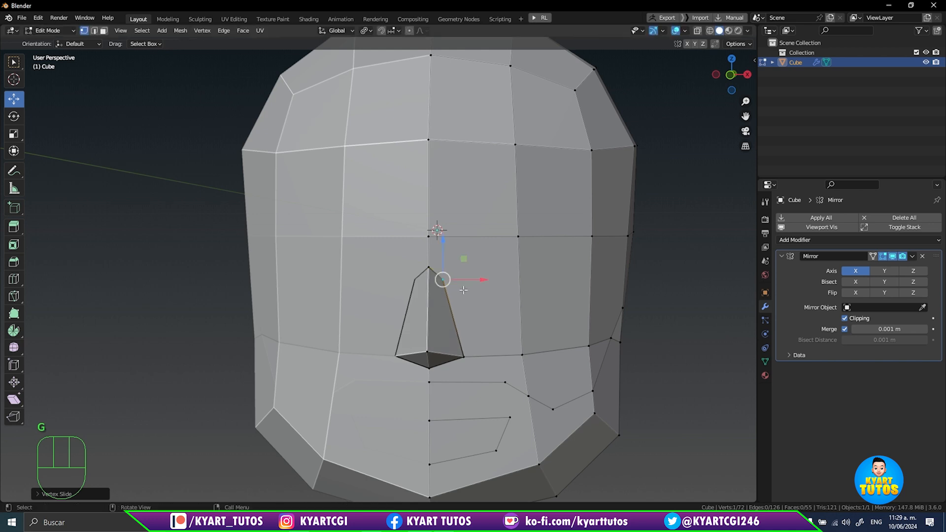
- Slide the nose's lower corner vertex slightly outward along the horizontal loop to widen the nostril base
scroll(463, 289, down, 1)
shift+middle_drag(473, 305, 470, 273)
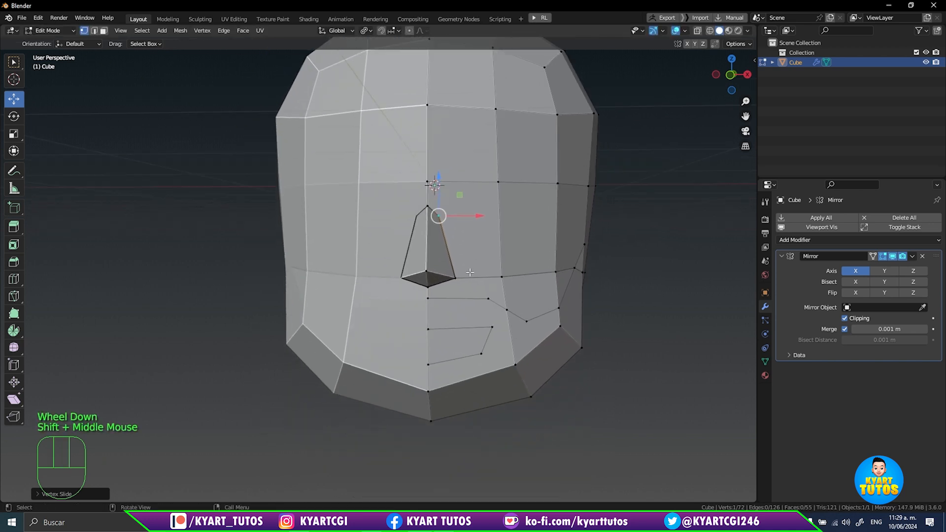
click(453, 278)
key(g)
key(g)
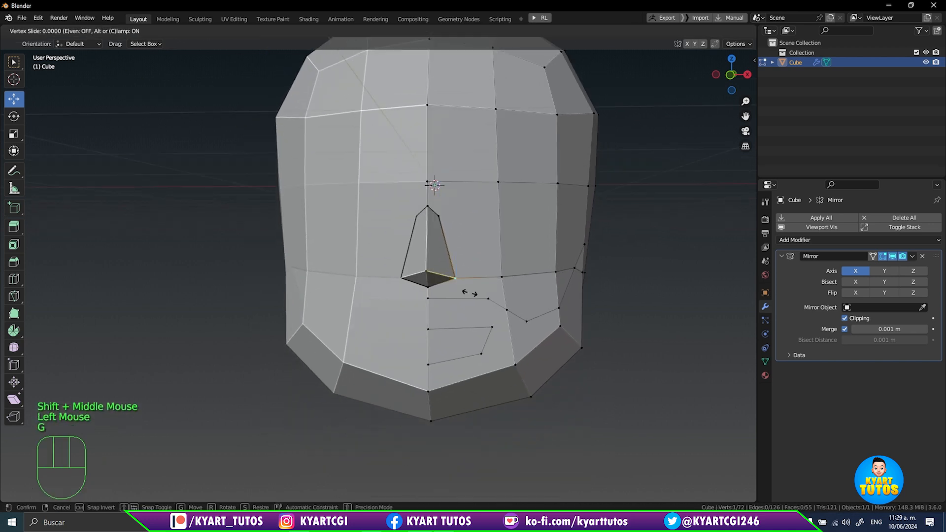
click(460, 276)
- Switch to Sculpt Mode in the right side view and pull the nose area slightly forward with the Grab brush
middle_drag(461, 276, 481, 272)
key(KP_3)
key(ctrl+Tab)
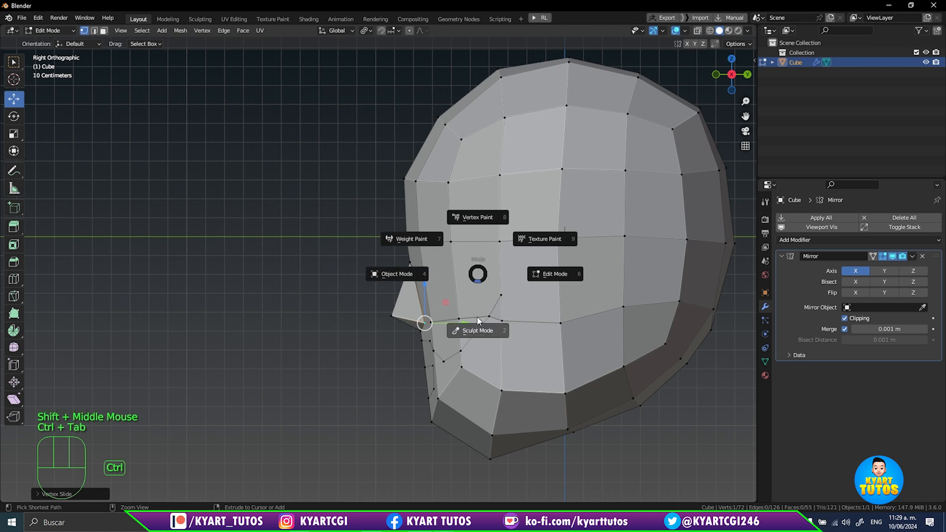
click(482, 329)
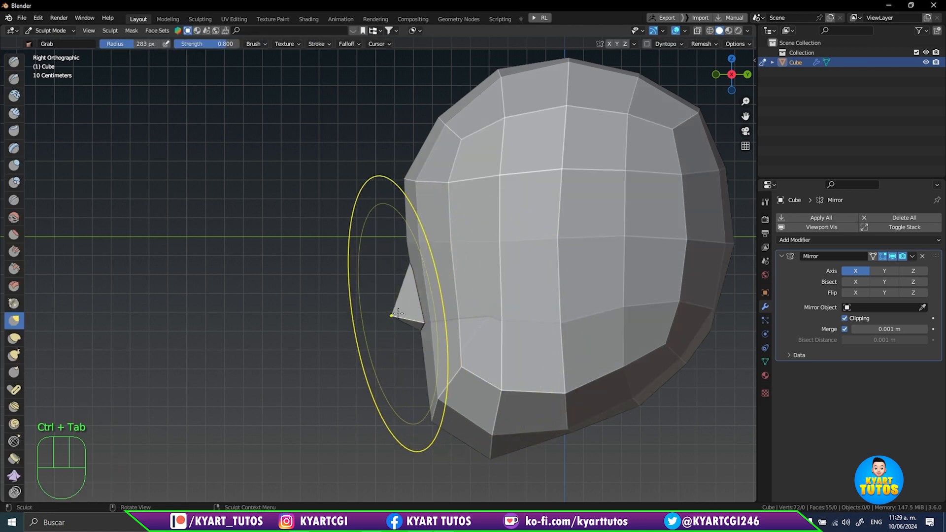
drag(397, 313, 388, 314)
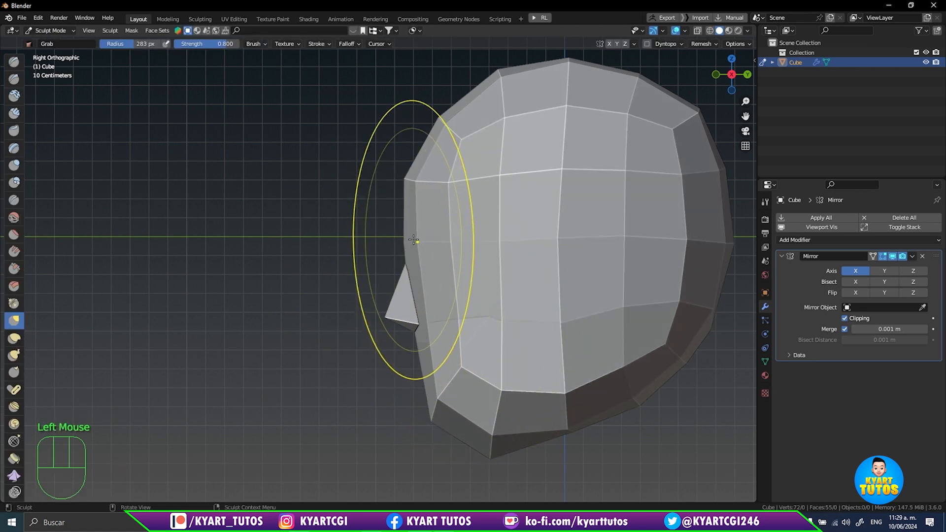
- Reduce the Grab brush radius to 215 px and push the face back at eye level above the nose
key(f)
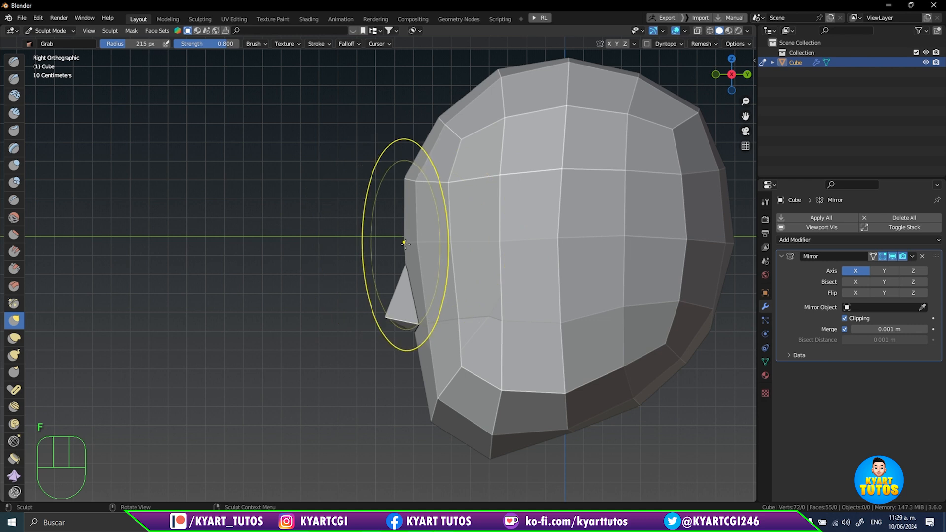
click(412, 245)
drag(414, 244, 459, 241)
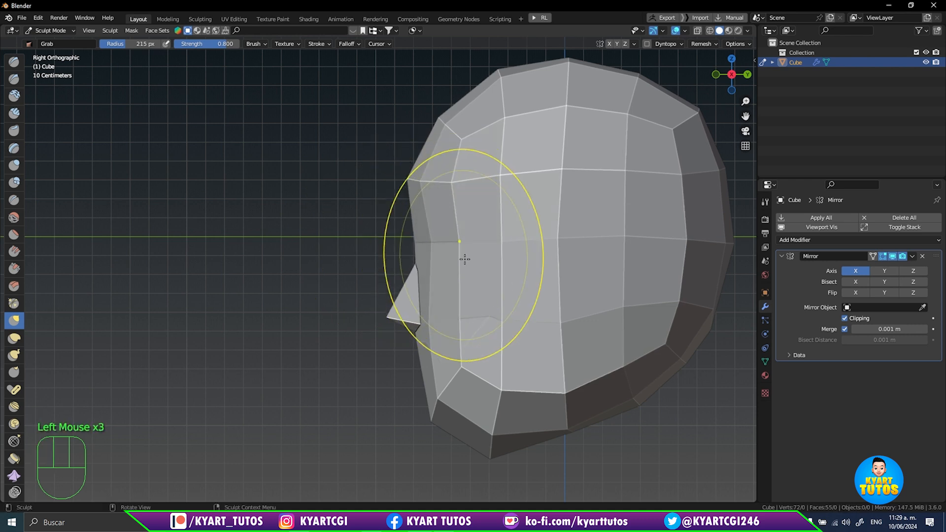
click(454, 321)
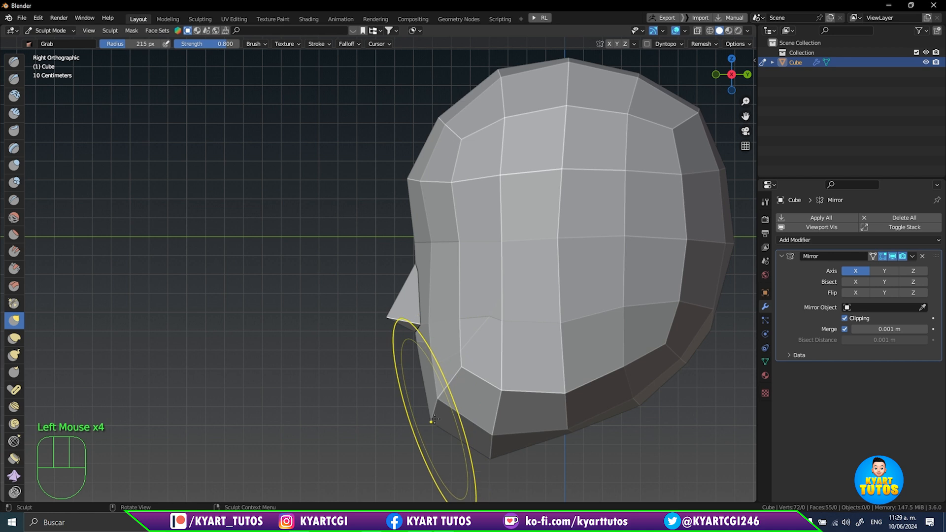
- Pull the chin forward and adjust the underside of the jaw in profile with the Grab brush
mouse_move(431, 422)
mouse_down()
mouse_move(420, 420)
mouse_move(438, 398)
mouse_up()
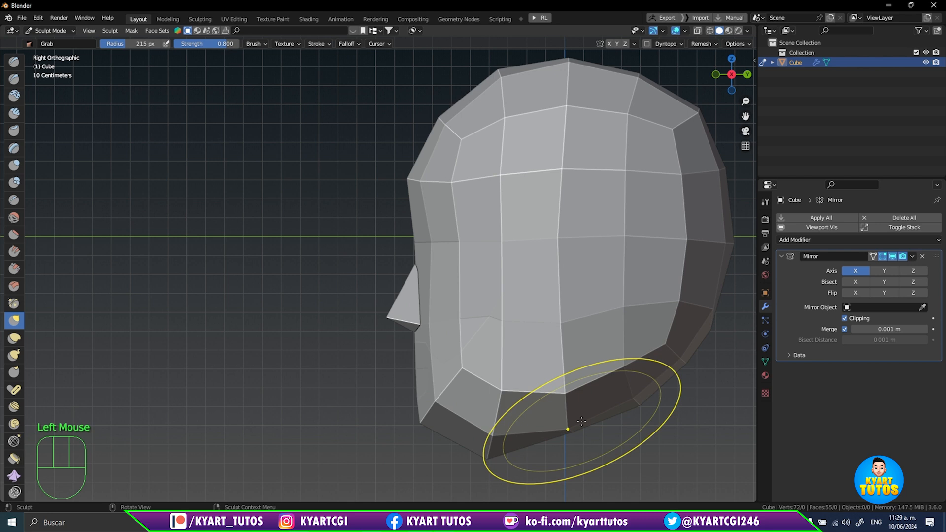
drag(572, 430, 590, 450)
drag(637, 405, 646, 407)
- Adjust the lower face from the front view with the Grab brush, lowering the chin slightly along the centre line
mouse_move(554, 323)
middle_down()
mouse_move(606, 311)
mouse_move(613, 319)
middle_up()
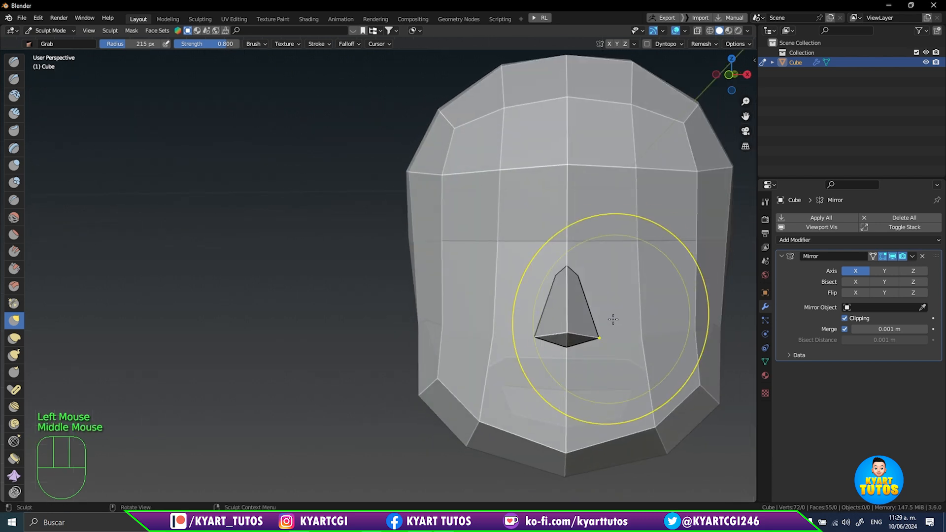
key(KP_1)
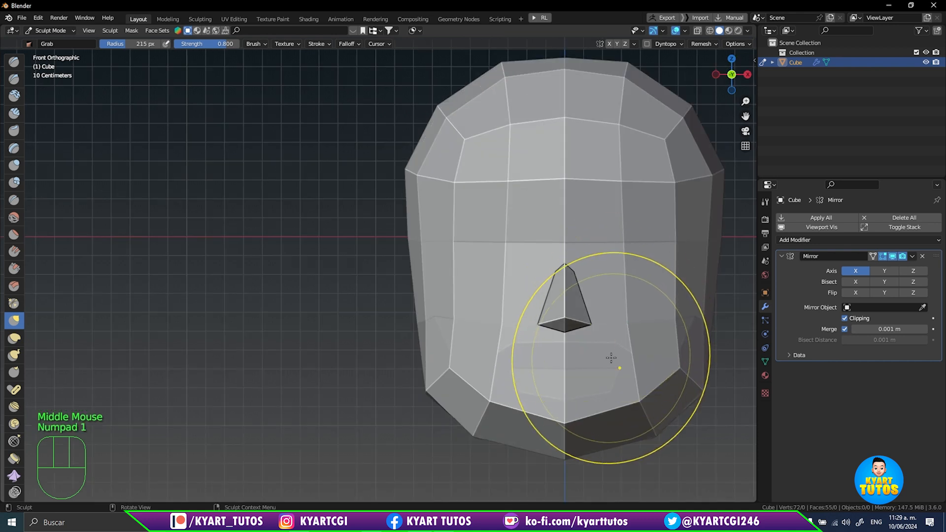
mouse_move(613, 358)
shift+middle_down()
mouse_move(538, 222)
mouse_move(547, 262)
shift+middle_up()
drag(507, 309, 507, 301)
double_click(502, 370)
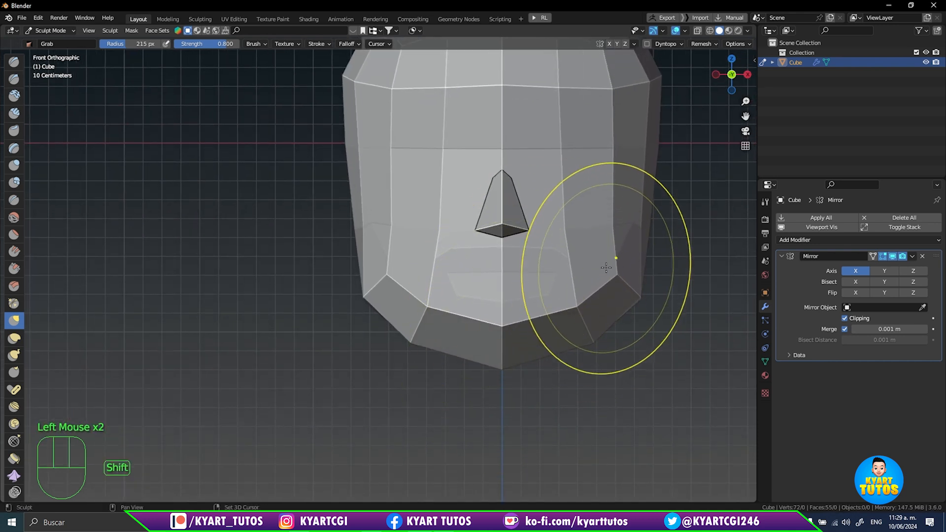
- Push the sides of the head slightly inward at eye level from the front view with the Grab brush
shift+middle_drag(575, 286, 590, 362)
drag(637, 248, 631, 242)
double_click(640, 240)
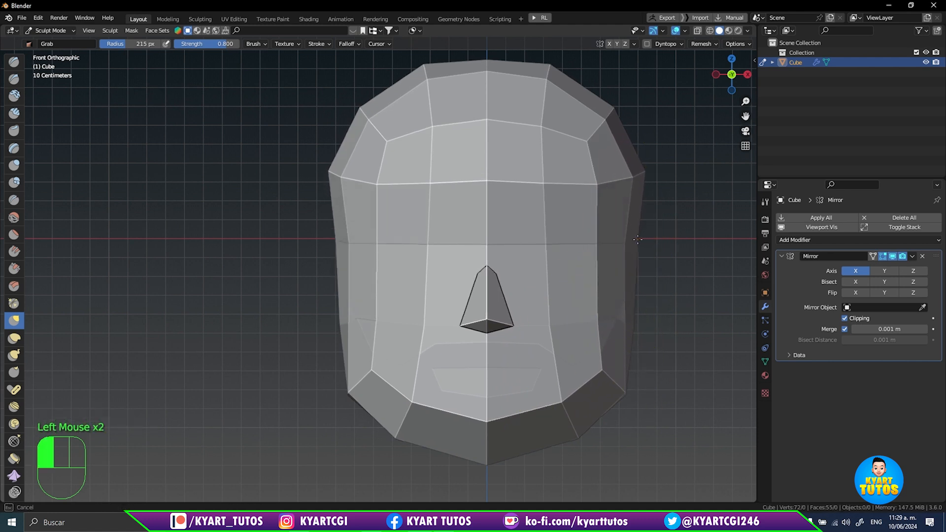
shift+middle_drag(633, 314, 613, 354)
- Return the head mesh to Edit Mode and align the view to the front
mouse_move(507, 247)
middle_down()
mouse_move(506, 258)
mouse_move(441, 258)
mouse_move(534, 262)
mouse_move(532, 247)
mouse_move(524, 253)
middle_up()
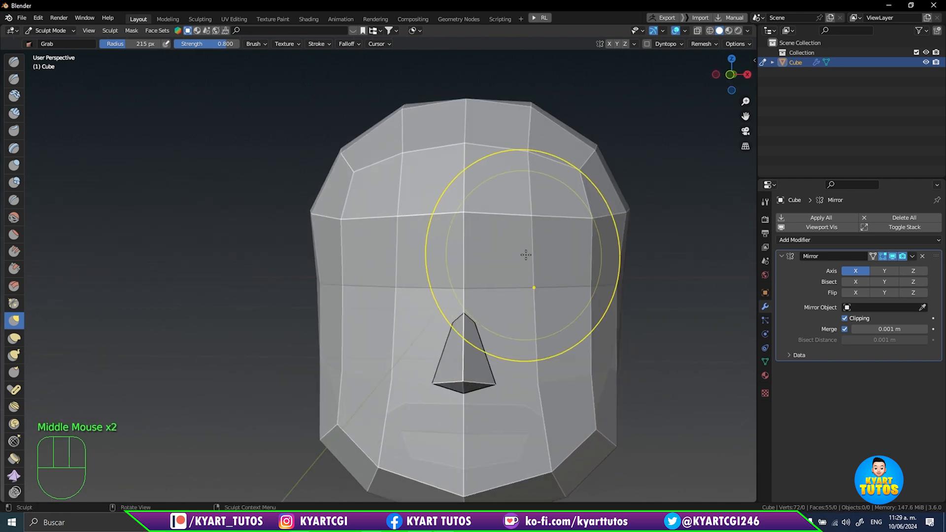
key(ctrl+Tab)
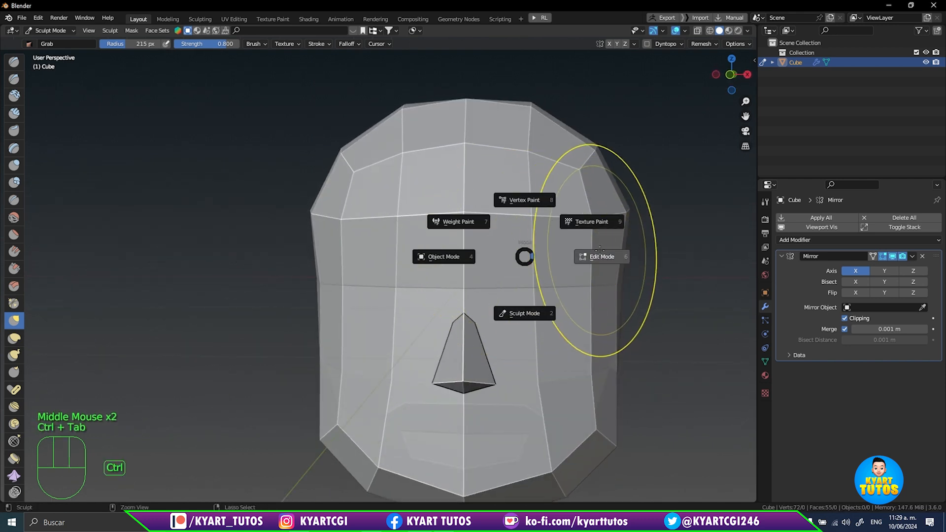
key(KP_1)
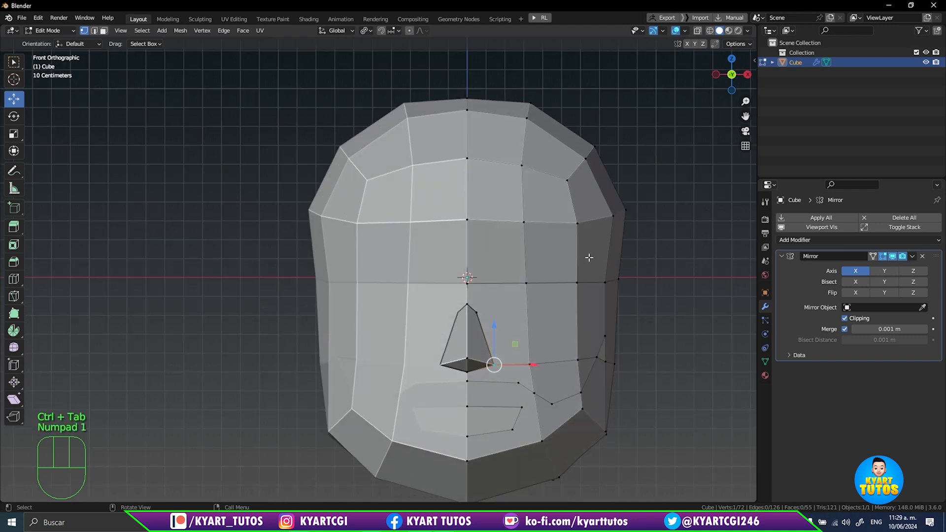
shift+middle_drag(589, 257, 437, 249)
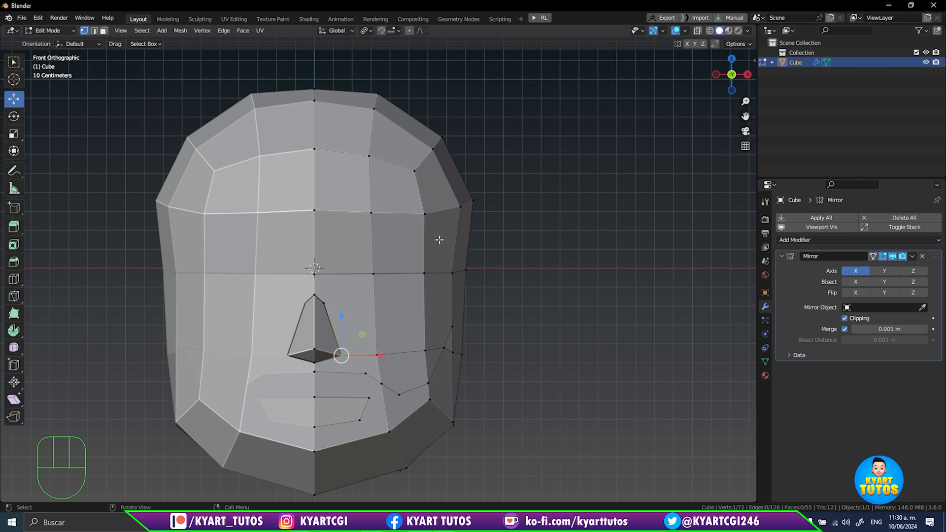
middle_drag(510, 281, 439, 225)
middle_drag(349, 202, 396, 211)
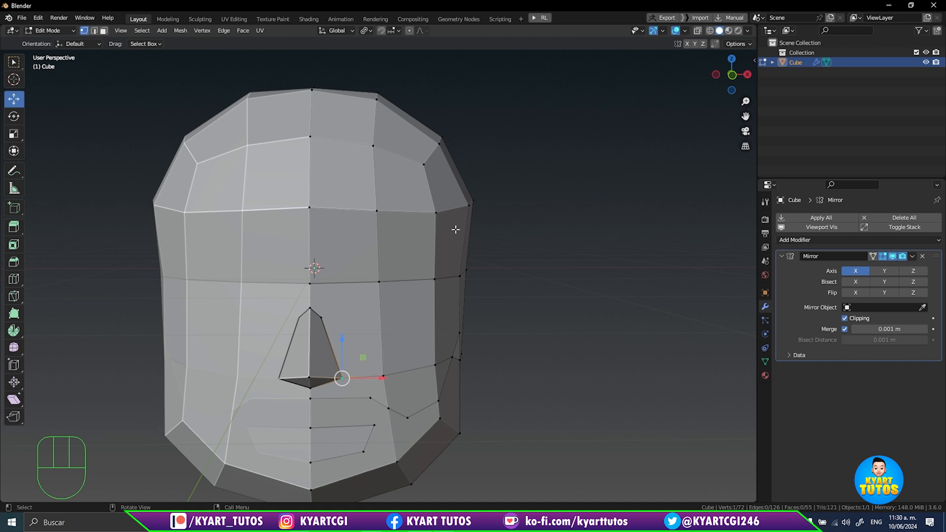
- In face selection mode, select the faces around the mouth, across the lower cheek and along the front of the jaw and chin
middle_drag(455, 229, 477, 291)
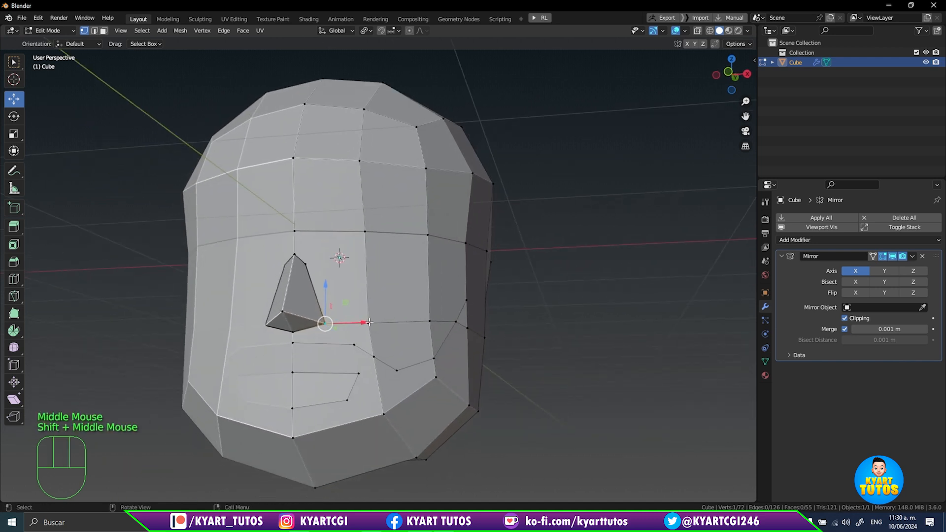
key(3)
shift+middle_drag(337, 365, 342, 300)
click(342, 300)
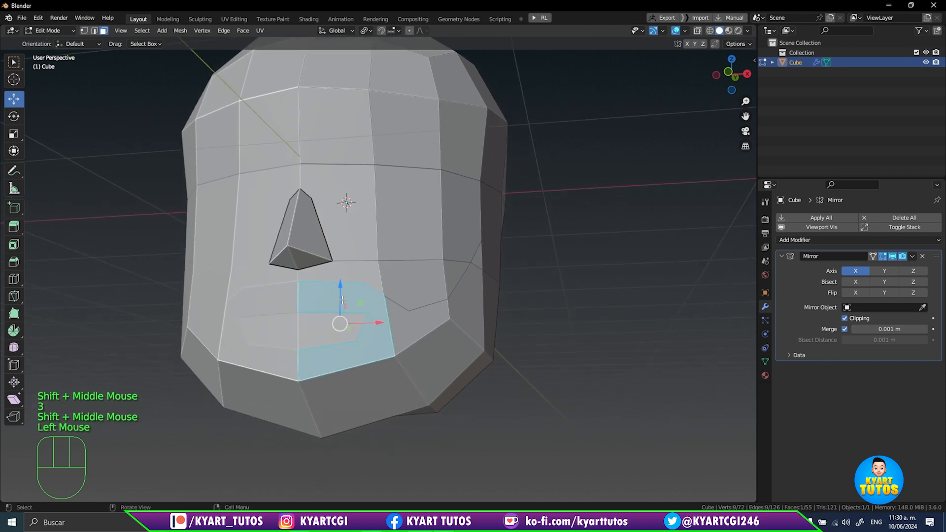
shift+click(404, 327)
shift+click(470, 308)
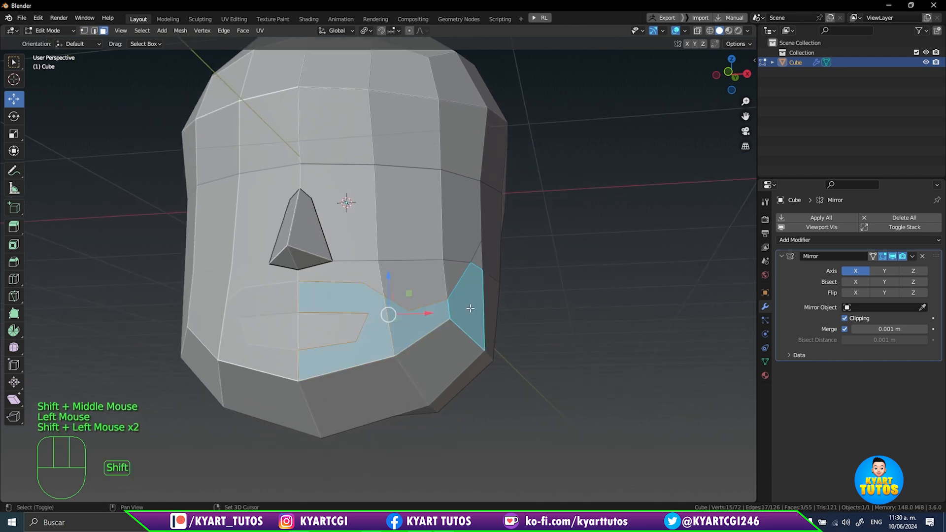
shift+click(441, 362)
shift+click(363, 386)
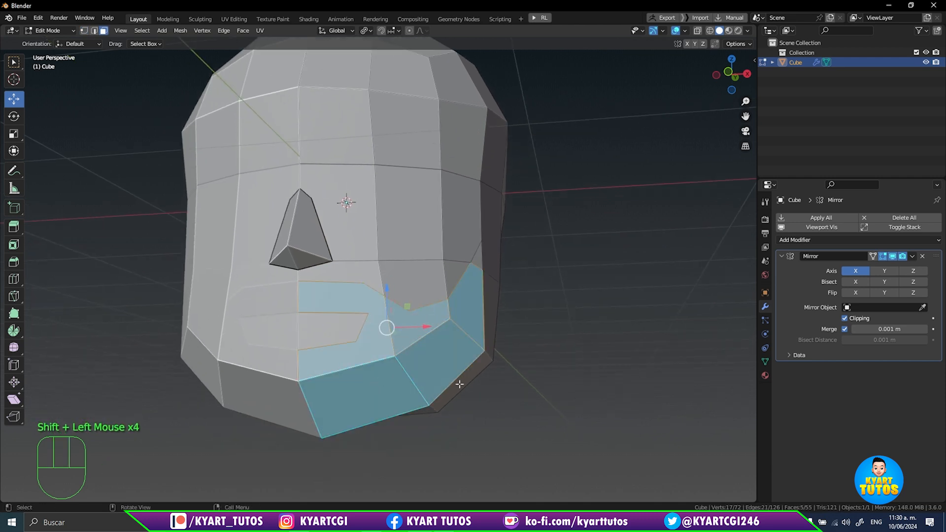
- Add the small cheek triangle and the column of three side faces running up to the temple to the selection
middle_drag(460, 384, 349, 291)
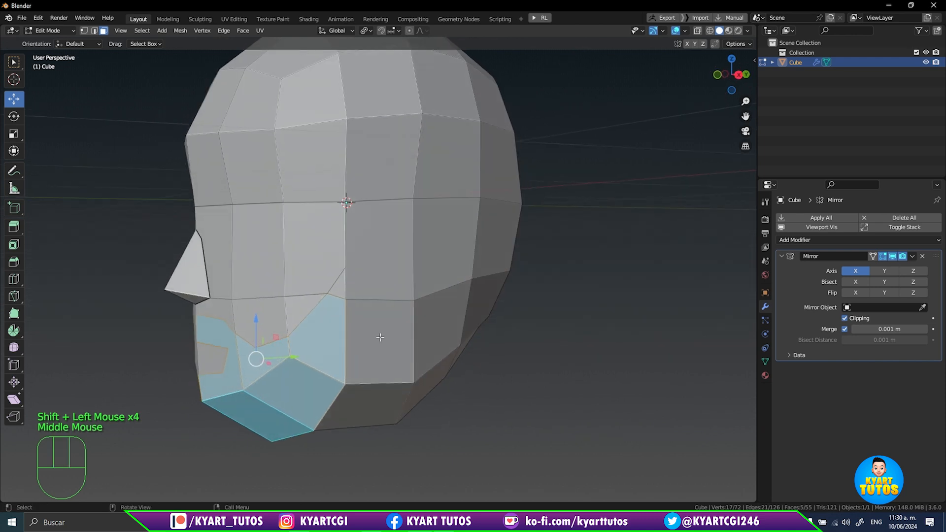
shift+click(343, 289)
scroll(372, 302, down, 1)
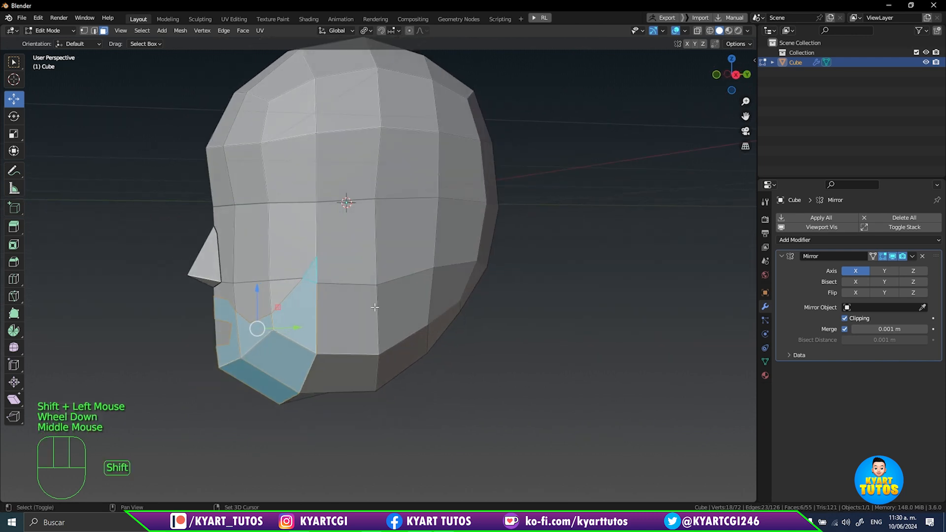
shift+click(361, 313)
shift+click(345, 241)
shift+click(350, 180)
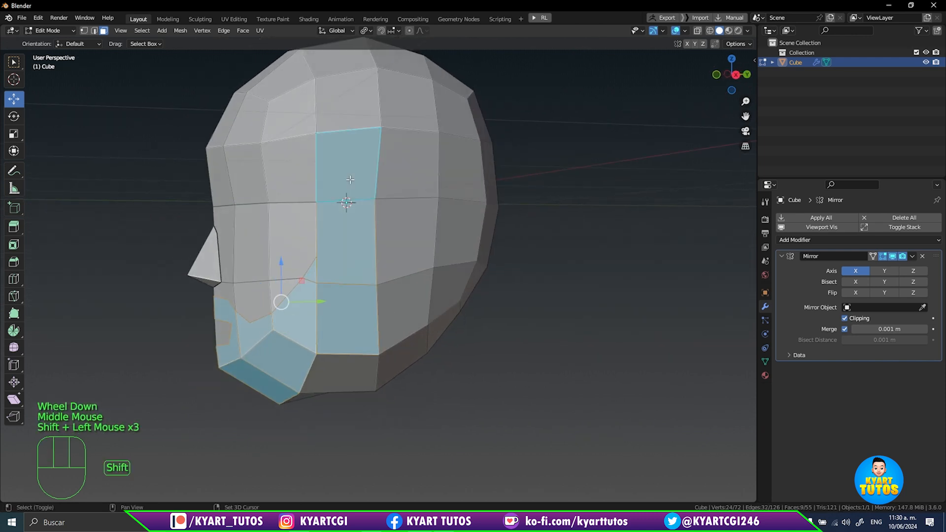
- Extend the face selection backward from the temple, down the rear side of the head and forward again toward the jaw
middle_drag(350, 180, 454, 183)
middle_drag(459, 277, 445, 252)
shift+click(408, 198)
shift+click(447, 195)
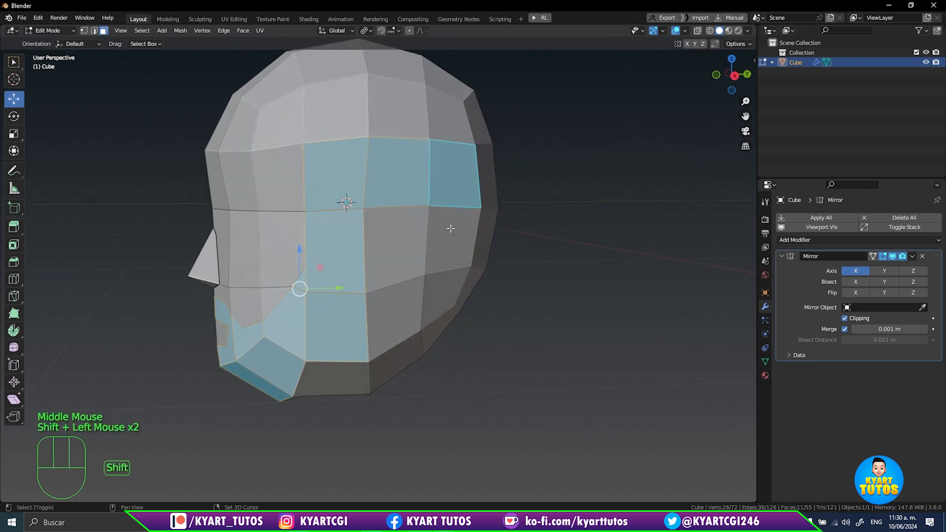
shift+click(451, 234)
shift+click(427, 302)
middle_drag(431, 359, 454, 325)
shift+click(367, 303)
middle_drag(378, 358, 566, 242)
shift+click(422, 323)
middle_drag(567, 241, 593, 254)
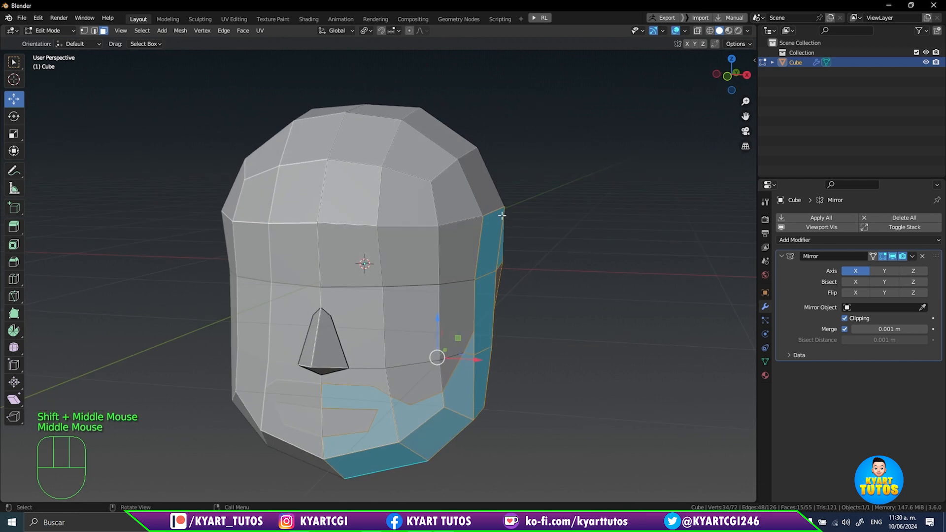
- Extend the face selection from the temple across the upper forehead to the centre and back along the upper side row
shift+click(439, 185)
shift+click(427, 167)
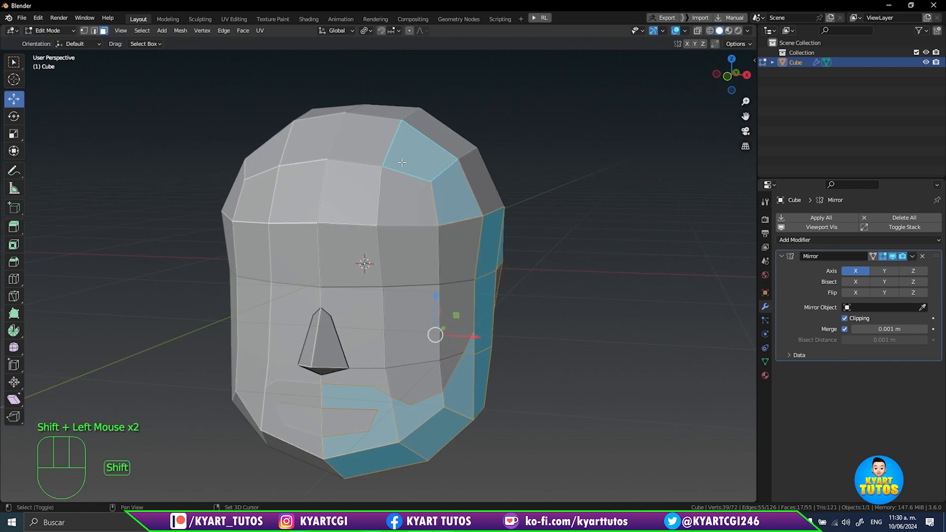
shift+click(367, 155)
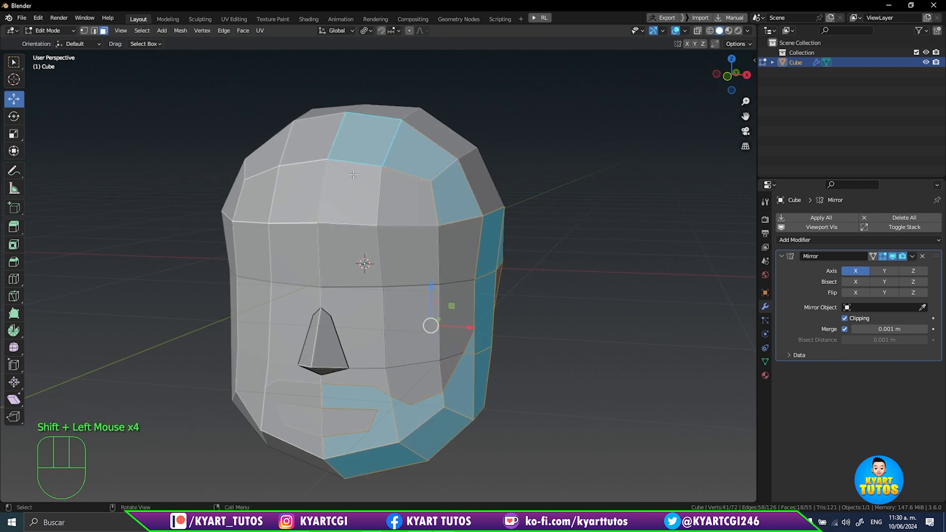
middle_drag(468, 204, 302, 195)
shift+click(386, 179)
shift+click(412, 180)
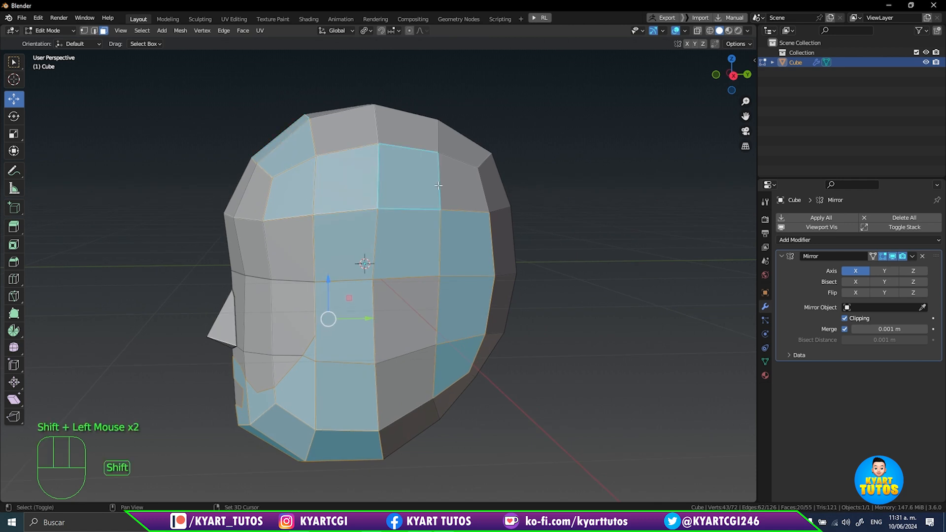
shift+click(455, 187)
- Add the row of crown faces running toward the back and the two enclosed faces below it to the selection
middle_drag(456, 204, 365, 198)
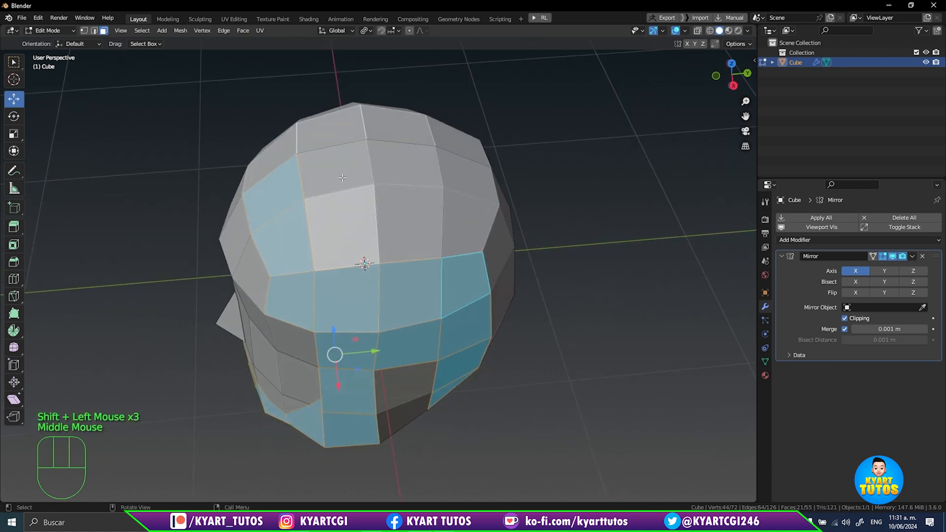
ctrl+click(340, 173)
shift+click(343, 212)
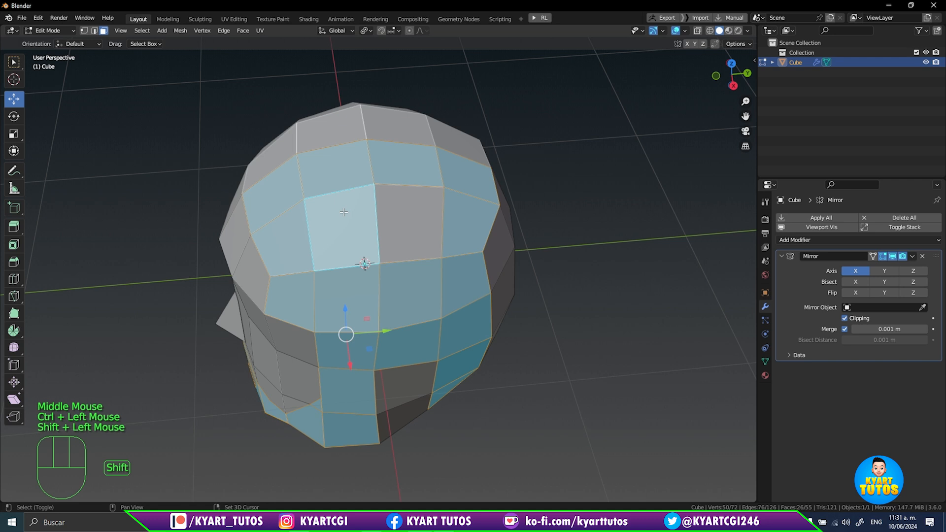
shift+click(398, 213)
- Extend the face selection along the rear underside, up the centre column of the back of the head, and over the enclosed column beside it
middle_drag(527, 256, 490, 236)
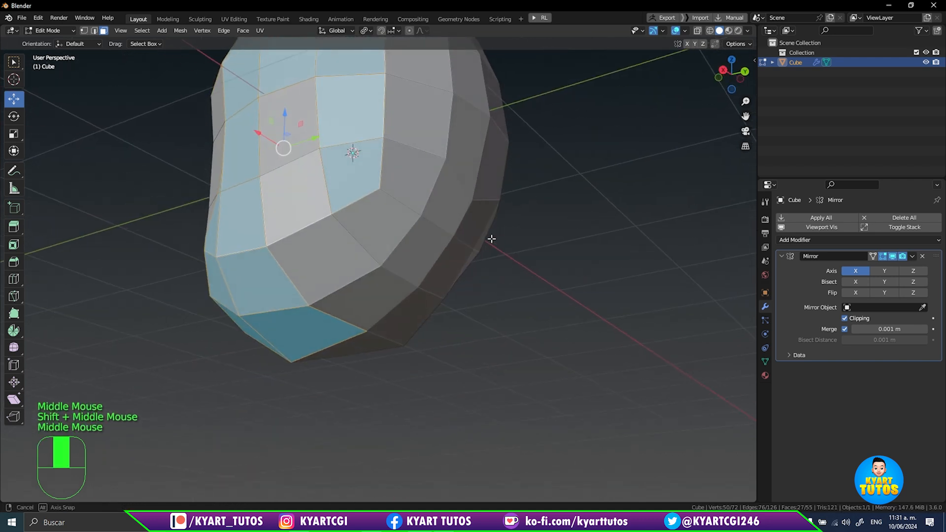
shift+click(387, 246)
shift+click(408, 264)
middle_drag(408, 264, 340, 217)
ctrl+click(340, 217)
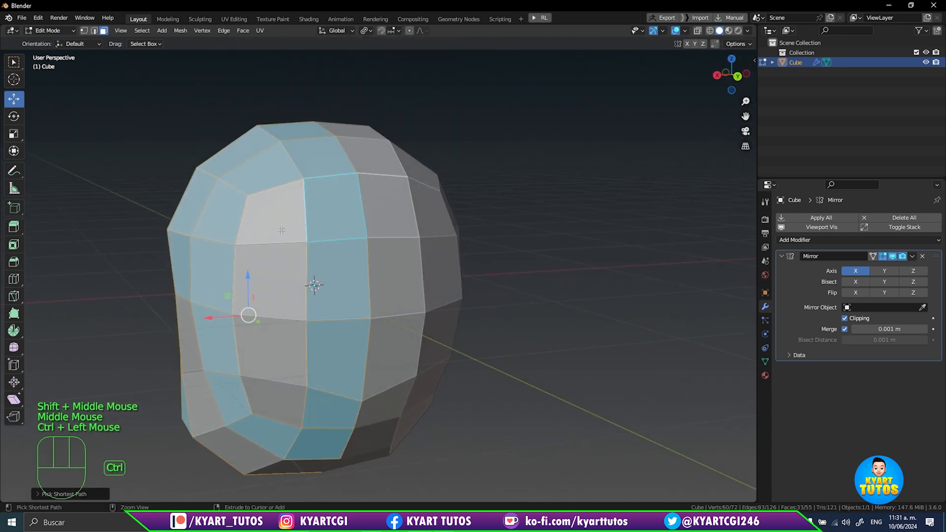
shift+click(271, 281)
ctrl+click(281, 395)
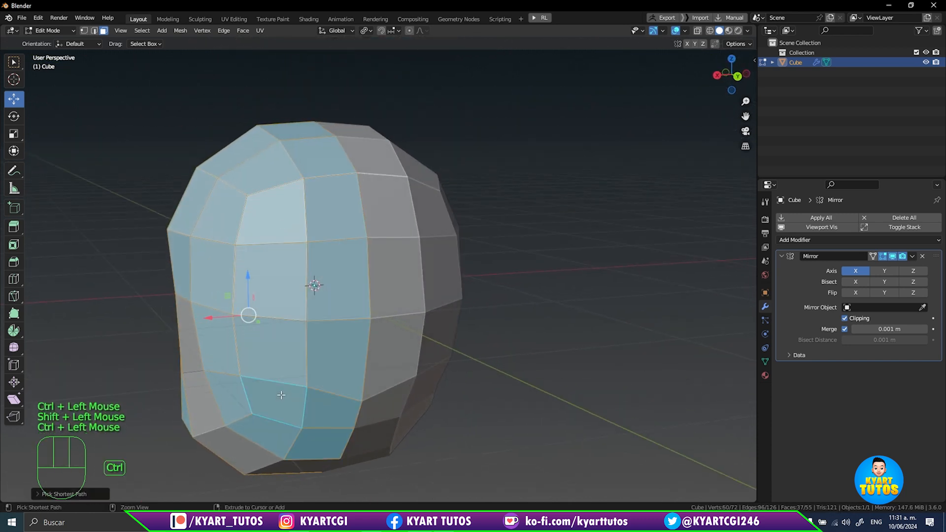
- Extrude the selected hair and beard faces outward along their normals by about 0.027 m
middle_drag(281, 395, 521, 301)
key(KP_1)
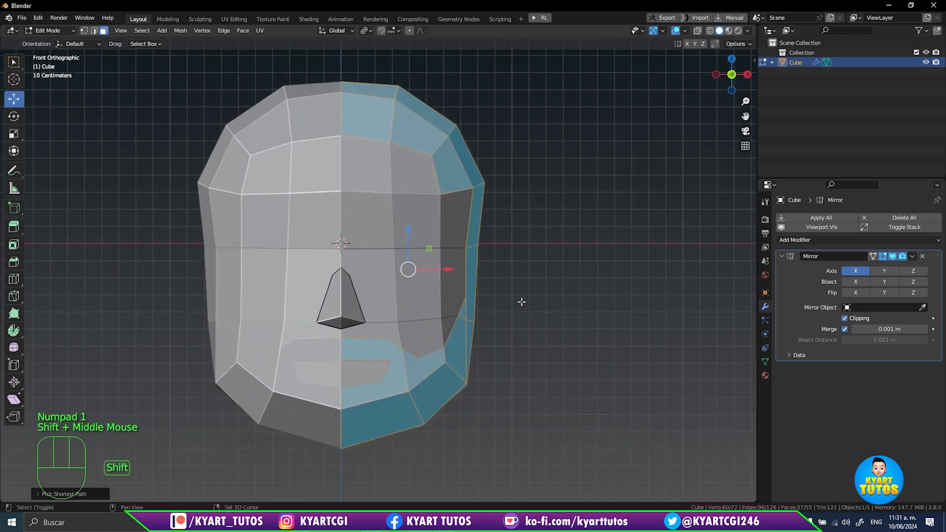
key(alt+e)
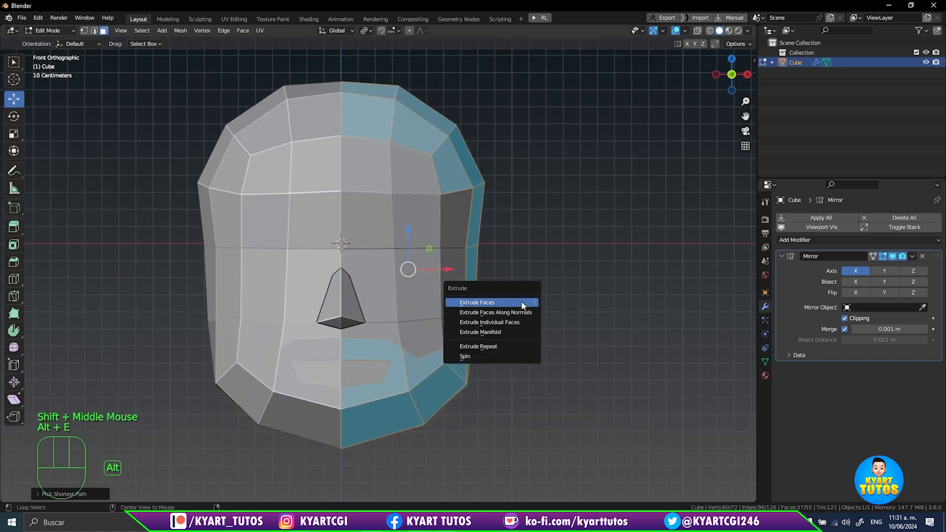
click(525, 312)
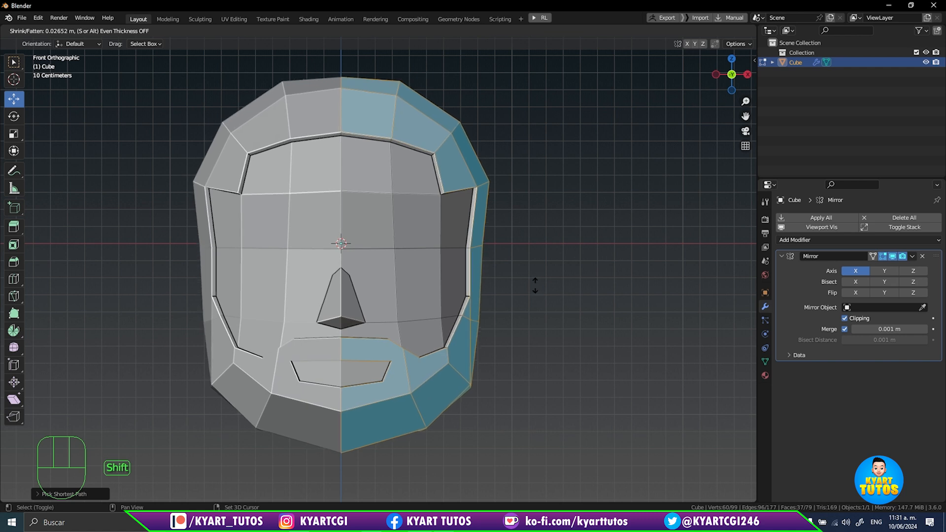
click(535, 285)
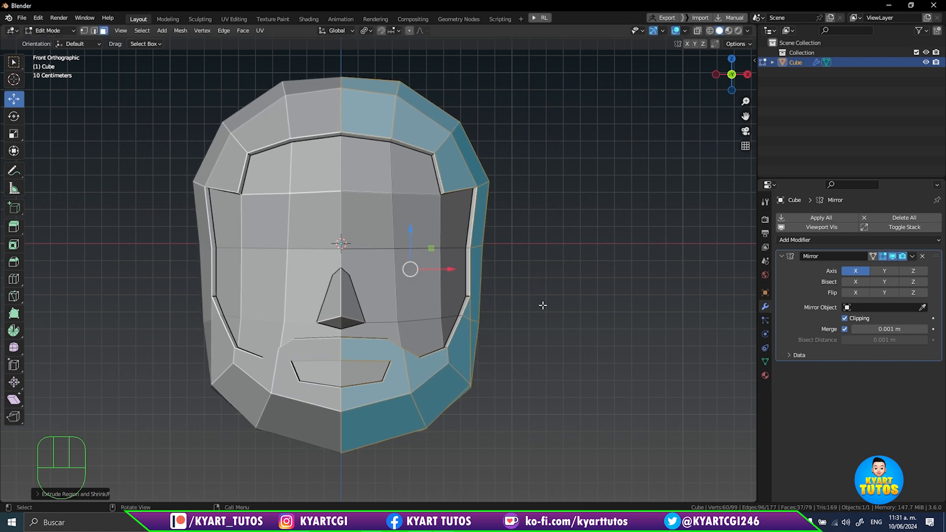
mouse_move(543, 305)
middle_down()
mouse_move(508, 303)
mouse_move(581, 320)
mouse_move(625, 314)
mouse_move(572, 327)
mouse_move(501, 282)
mouse_move(564, 312)
mouse_move(540, 312)
middle_up()
scroll(535, 301, down, 1)
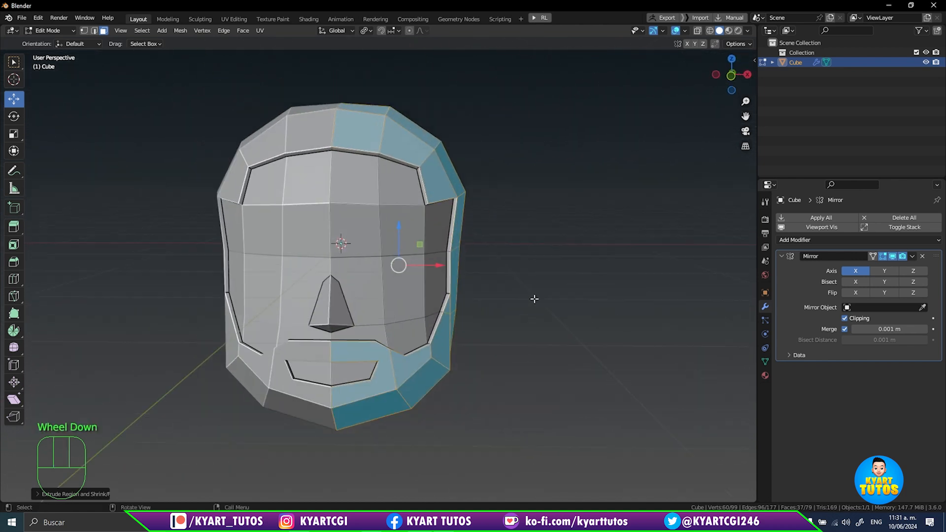
- Clear the face selection and return the head to Object Mode in front view
key(KP_1)
shift+middle_drag(524, 345, 475, 326)
click(543, 309)
middle_drag(566, 260, 609, 294)
key(KP_1)
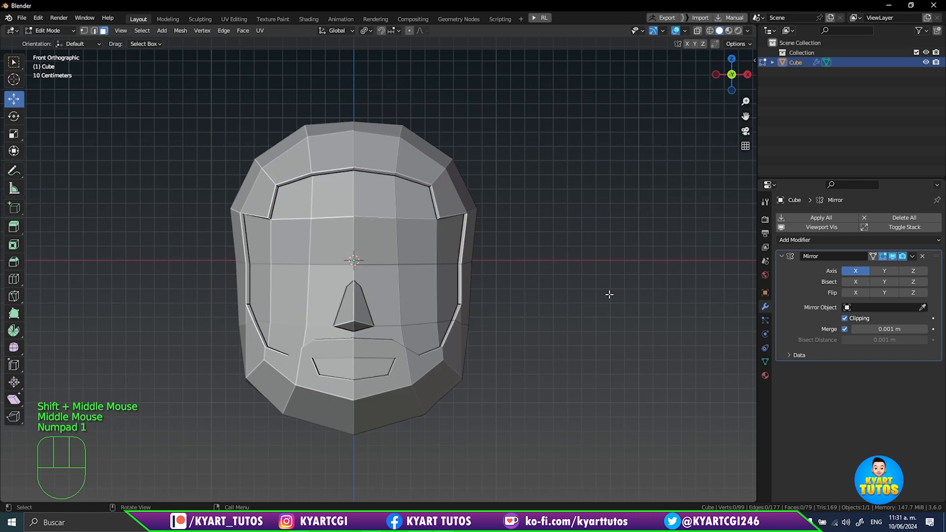
shift+middle_drag(517, 314, 567, 267)
scroll(526, 274, down, 2)
key(Tab)
scroll(541, 296, up, 2)
key(KP_1)
scroll(557, 299, down, 2)
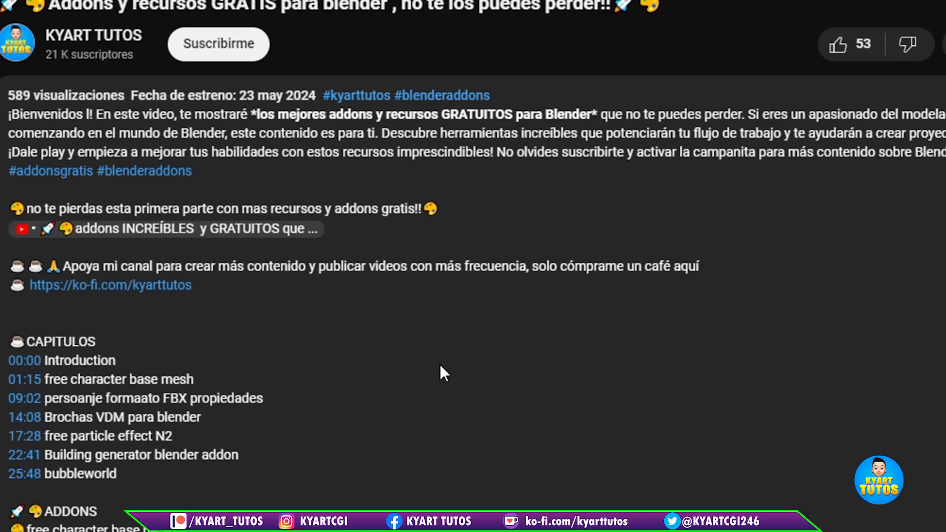
- On the YouTube video page, subscribe to the KYART TUTOS channel with notifications and like the video
click(264, 45)
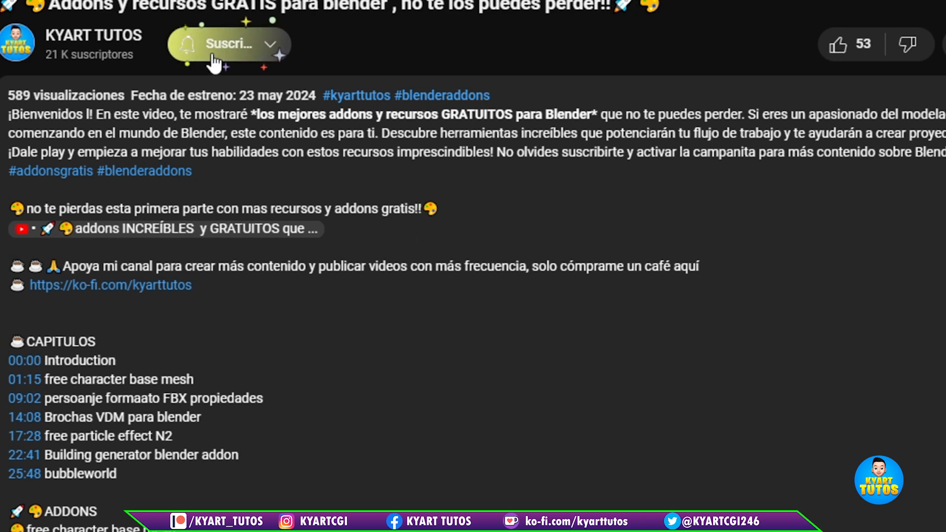
click(269, 45)
click(268, 82)
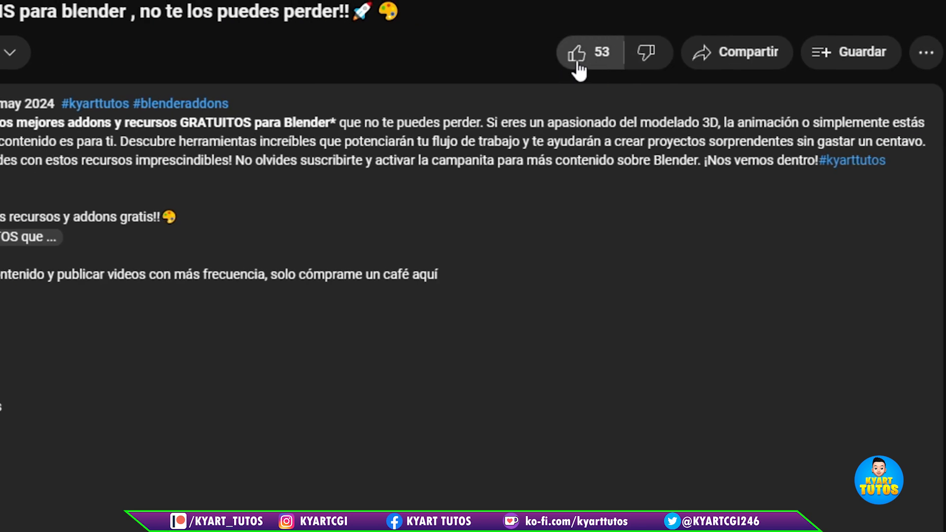
click(578, 65)
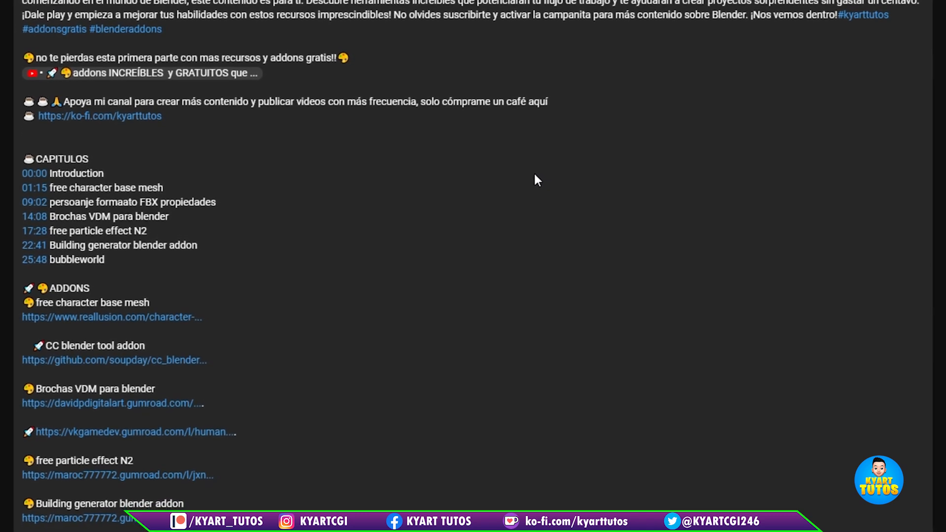
- Look through the video description's add-on links and scroll back through the AMANTES DEl 3D group chat in WhatsApp
scroll(538, 177, down, 15)
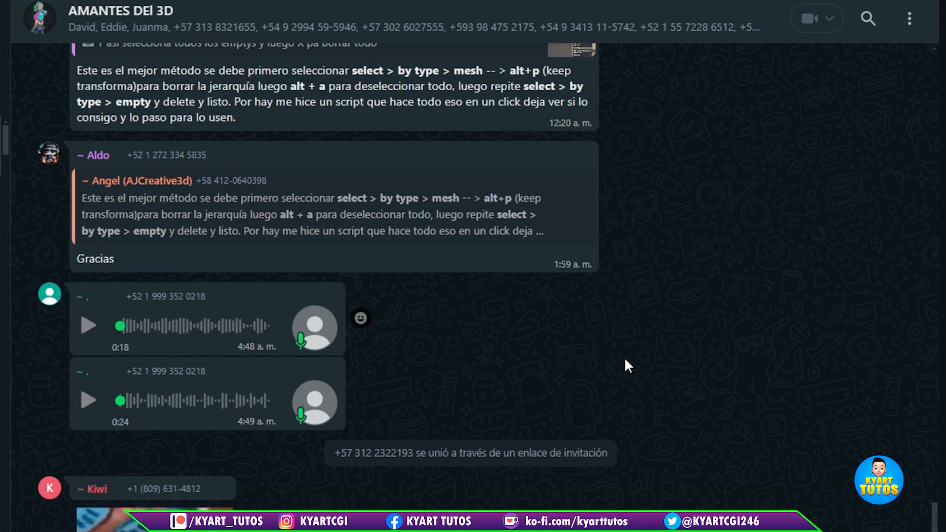
scroll(691, 462, up, 20)
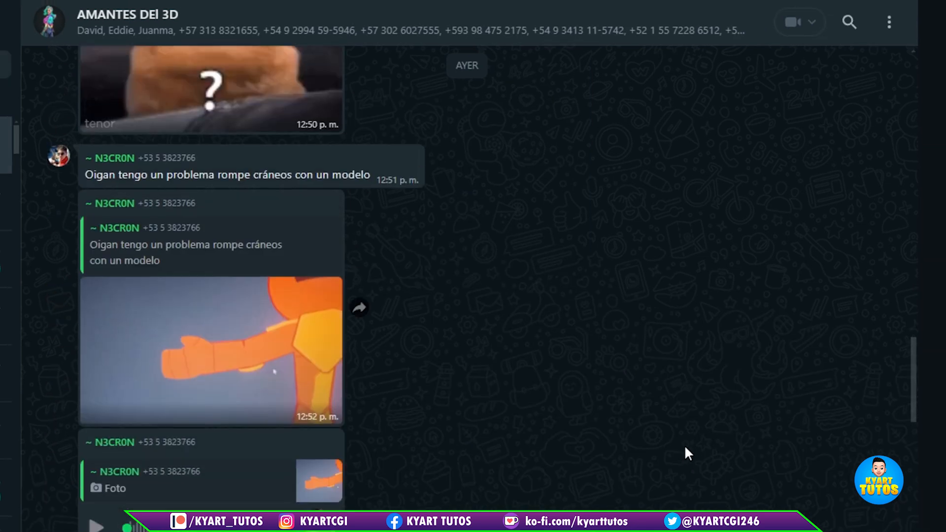
scroll(690, 455, up, 10)
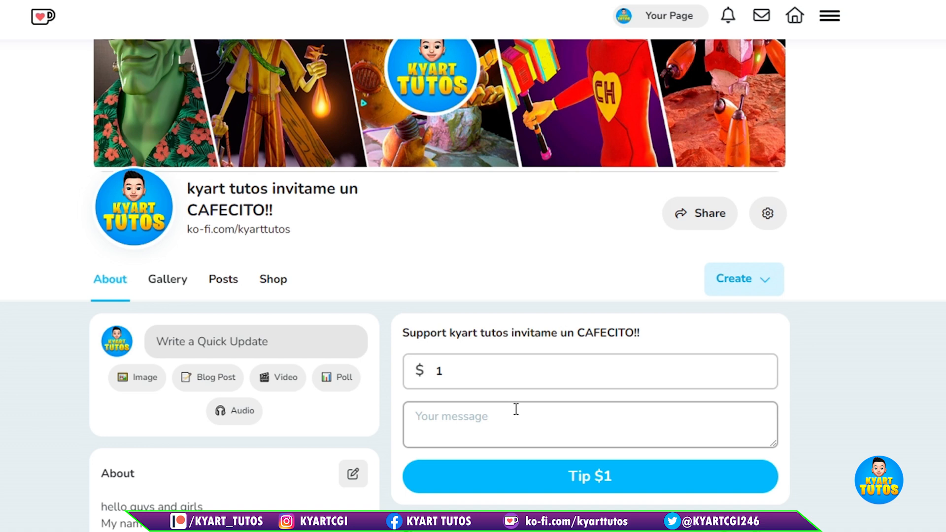
- Look over the kyart tutos Ko-fi page and browse the shop's items to the end of the list
click(515, 409)
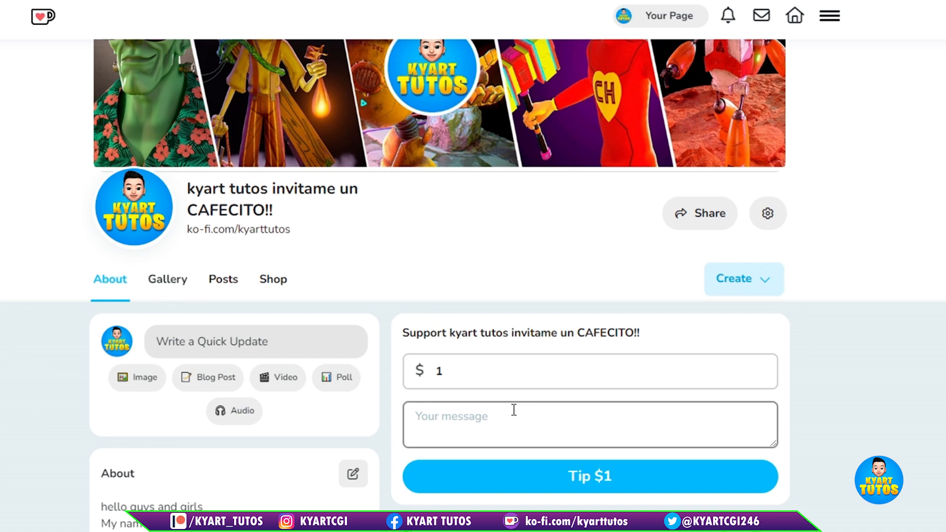
scroll(513, 409, down, 6)
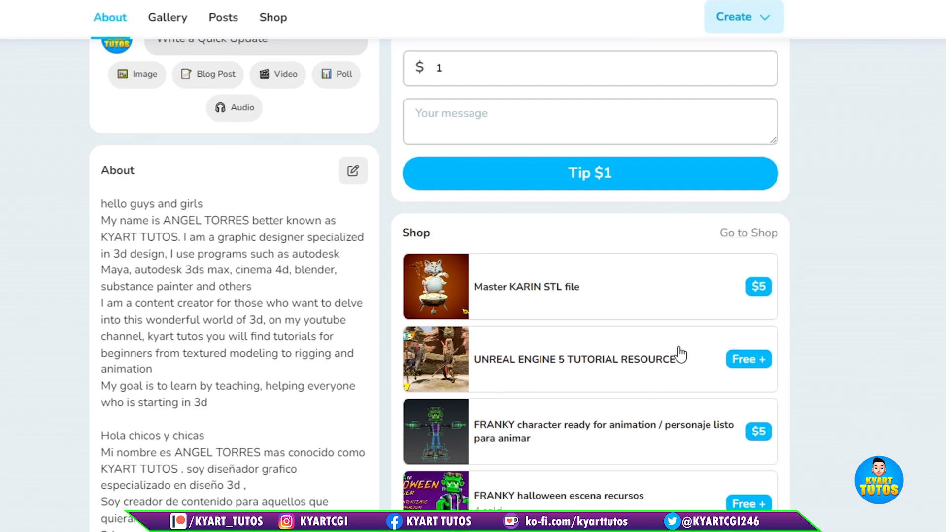
click(555, 288)
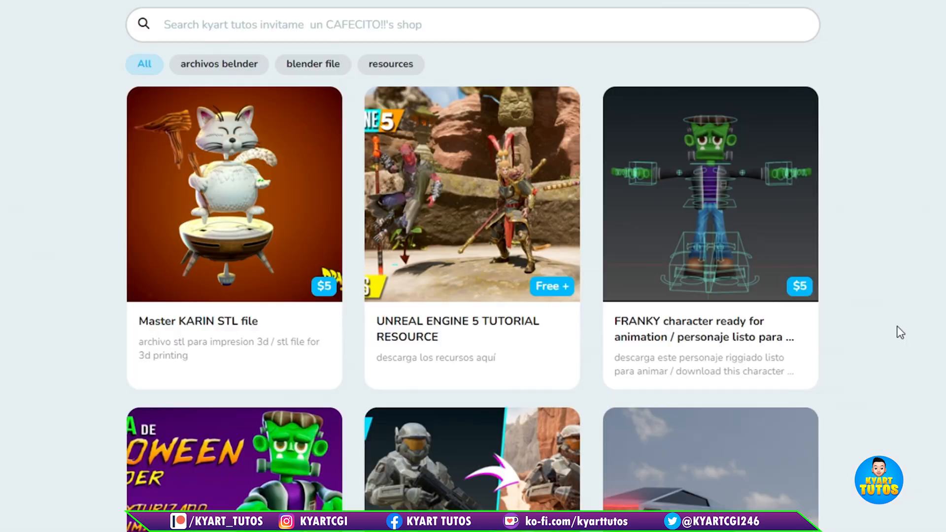
scroll(900, 334, down, 5)
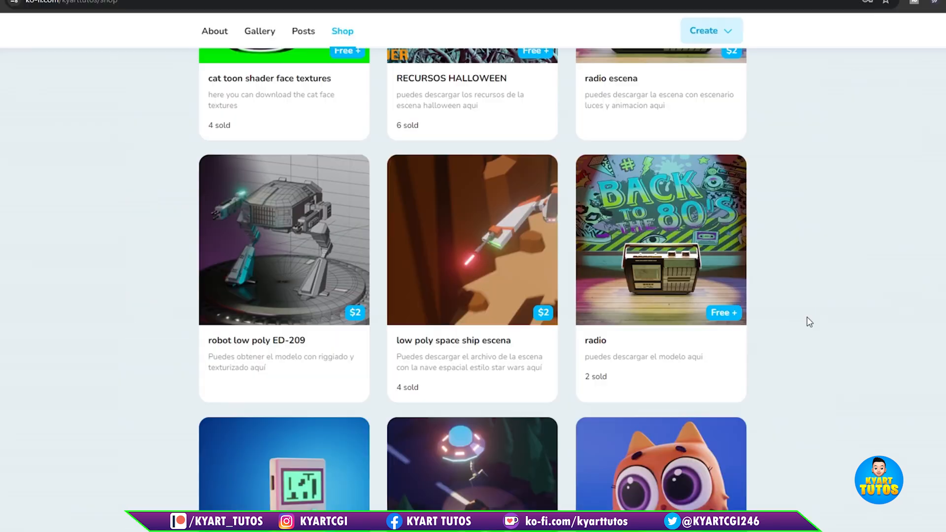
scroll(809, 322, down, 5)
scroll(809, 322, down, 5)
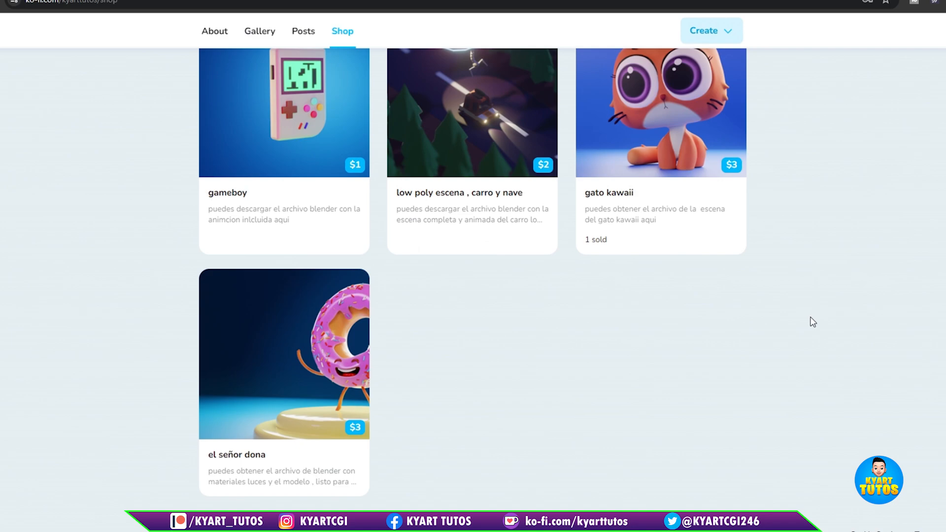
scroll(811, 323, up, 3)
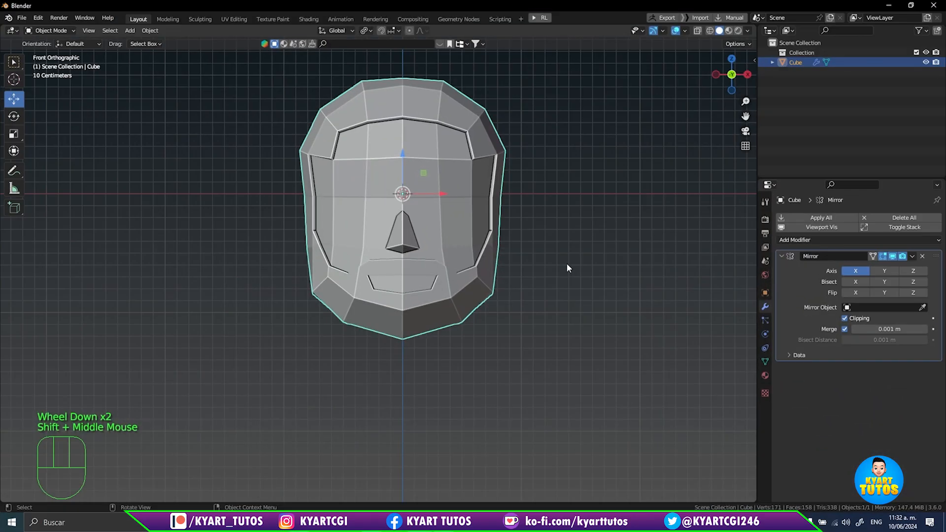
- Back in Blender, add a cylinder mesh and set its vertices to 8
key(Up)
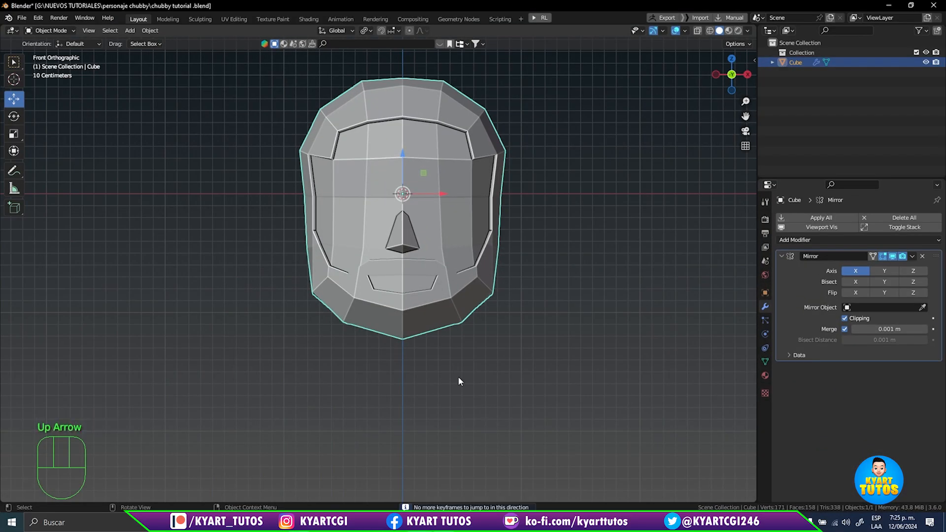
scroll(456, 379, down, 2)
shift+middle_drag(459, 374, 458, 423)
scroll(466, 376, down, 1)
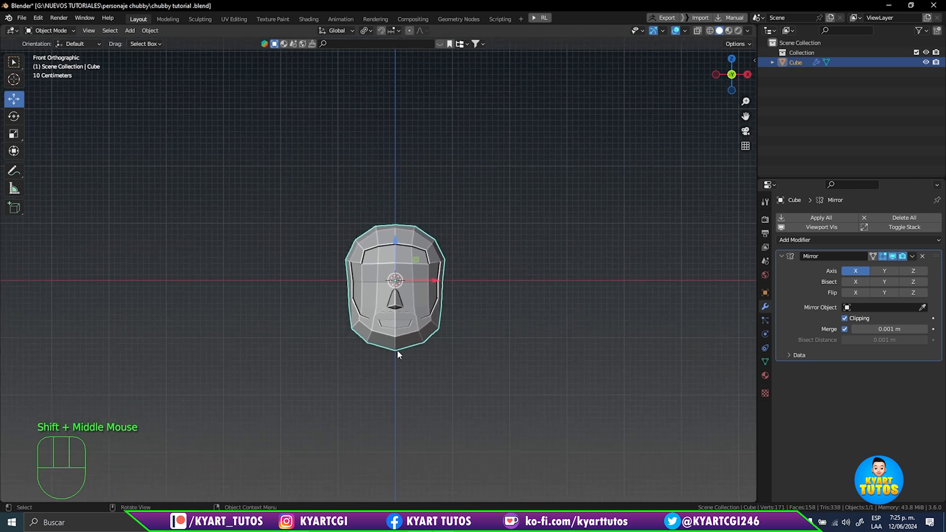
key(shift+a)
mouse_move(404, 313)
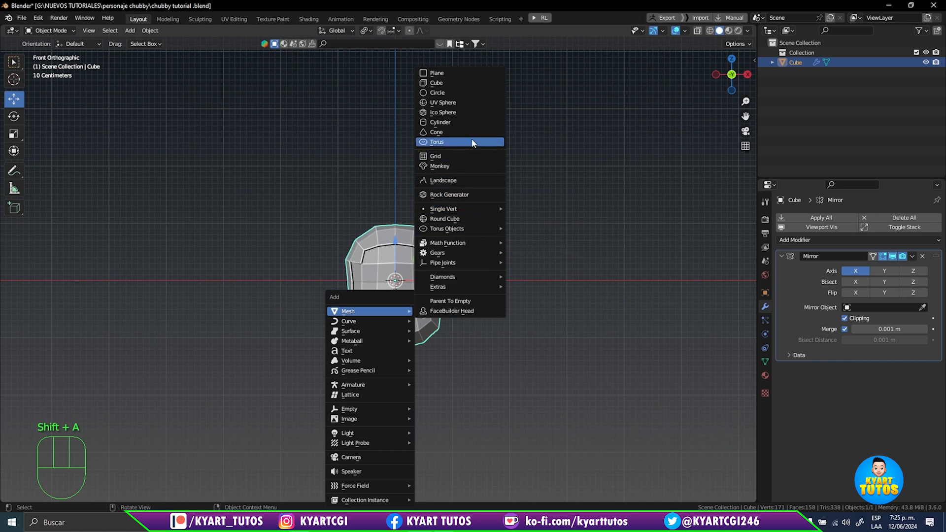
click(470, 126)
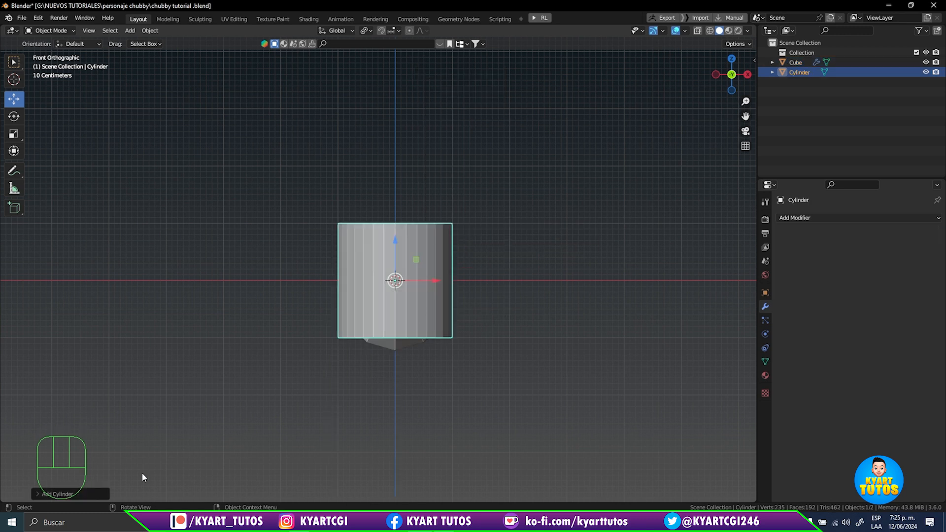
click(85, 495)
double_click(131, 373)
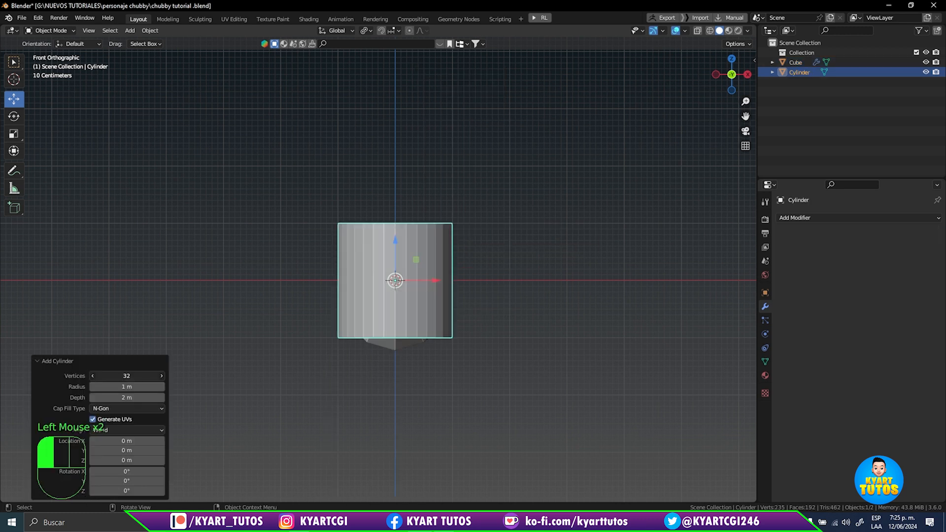
text(8)
key(Return)
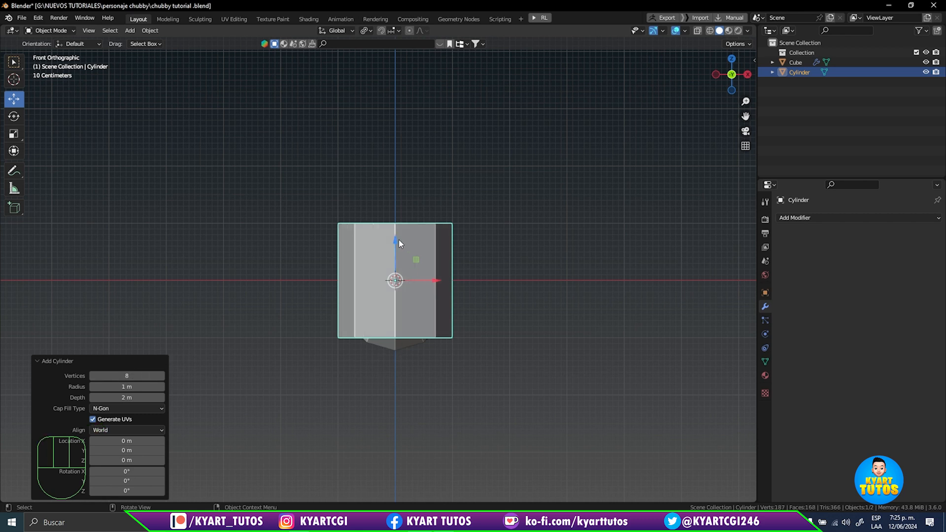
- Move the cylinder about 2.15 m down the Z axis so it sits just below the head
drag(398, 240, 403, 364)
mouse_move(505, 350)
middle_down()
mouse_move(486, 376)
mouse_move(377, 386)
mouse_move(338, 372)
mouse_move(422, 350)
mouse_move(477, 376)
mouse_move(483, 397)
mouse_move(482, 353)
mouse_move(421, 354)
mouse_move(530, 352)
mouse_move(513, 354)
middle_up()
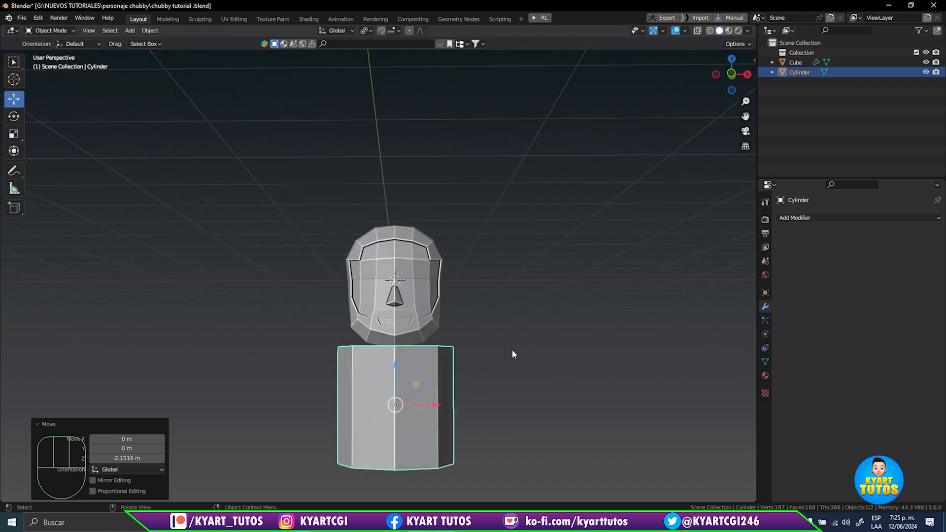
key(KP_1)
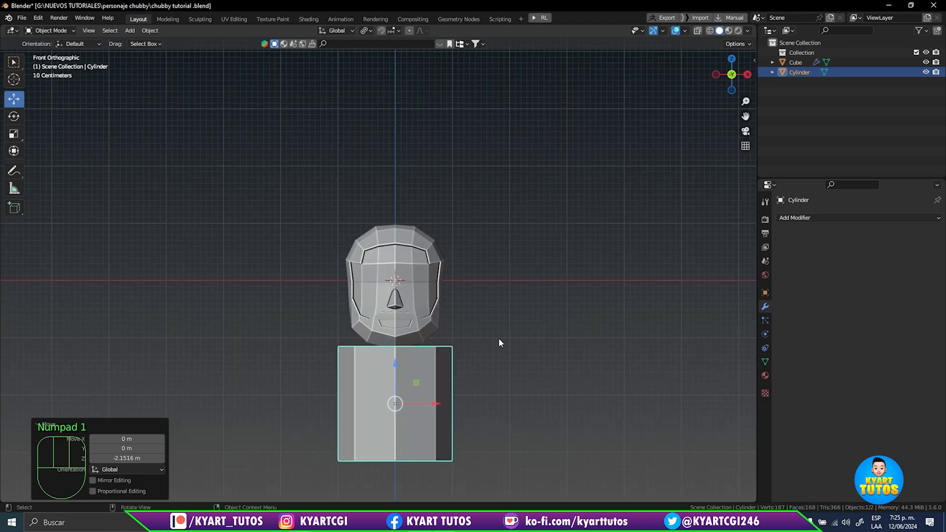
- Select the head and the cylinder together and raise both along the Z axis until they stand above the world origin
shift+middle_drag(499, 338, 542, 332)
scroll(489, 292, up, 1)
scroll(542, 327, down, 2)
drag(312, 165, 507, 402)
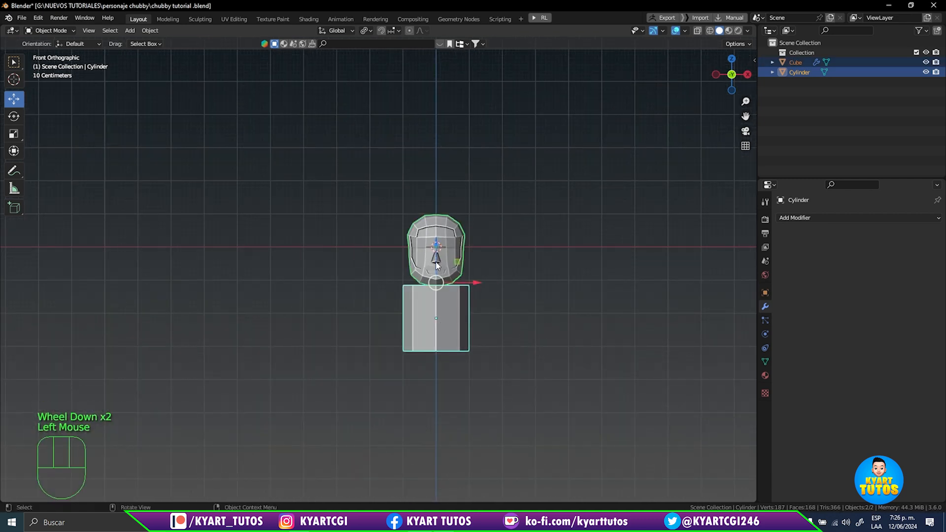
drag(435, 264, 436, 101)
shift+middle_drag(502, 207, 460, 331)
scroll(445, 295, up, 2)
drag(383, 193, 379, 209)
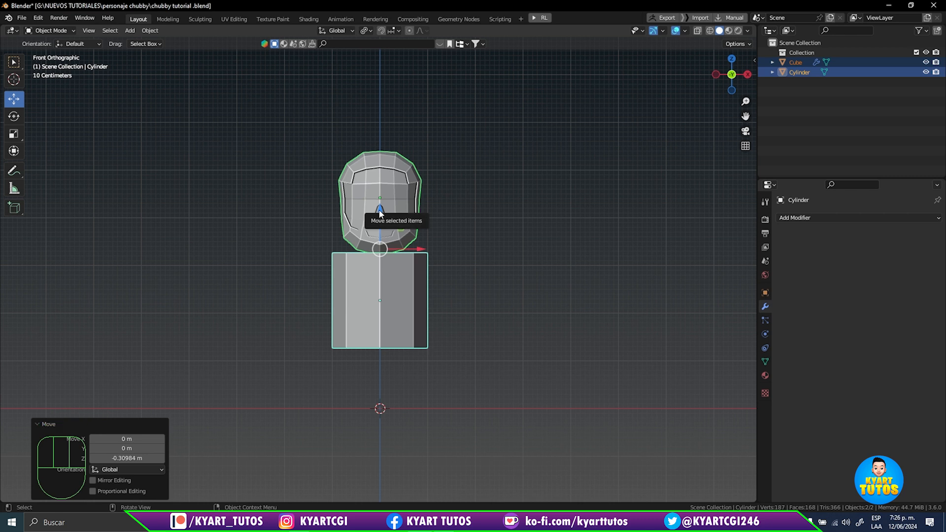
- Move only the cylinder about 0.32 m down the Z axis and apply all its transforms
click(437, 314)
click(404, 297)
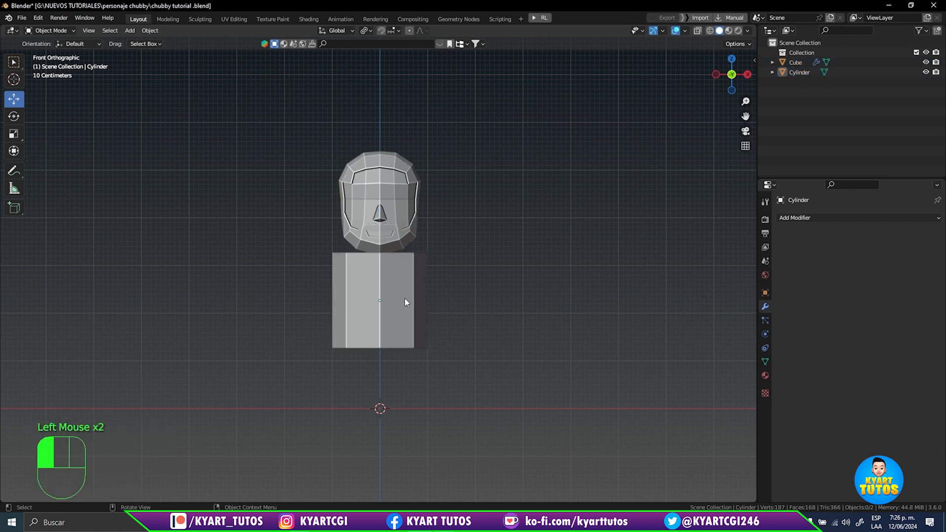
scroll(403, 299, up, 2)
mouse_move(403, 302)
shift+middle_down()
mouse_move(437, 273)
mouse_move(414, 304)
mouse_move(409, 344)
mouse_move(422, 291)
mouse_move(404, 312)
shift+middle_up()
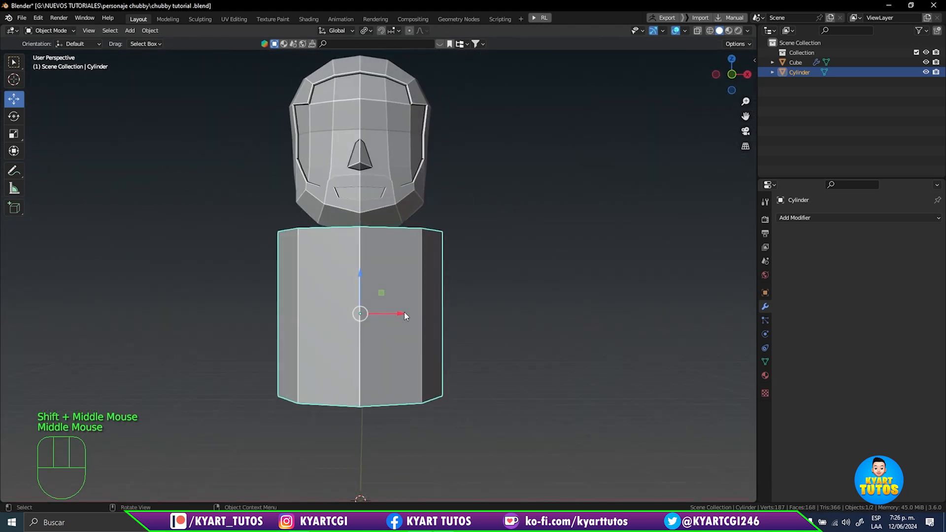
key(KP_1)
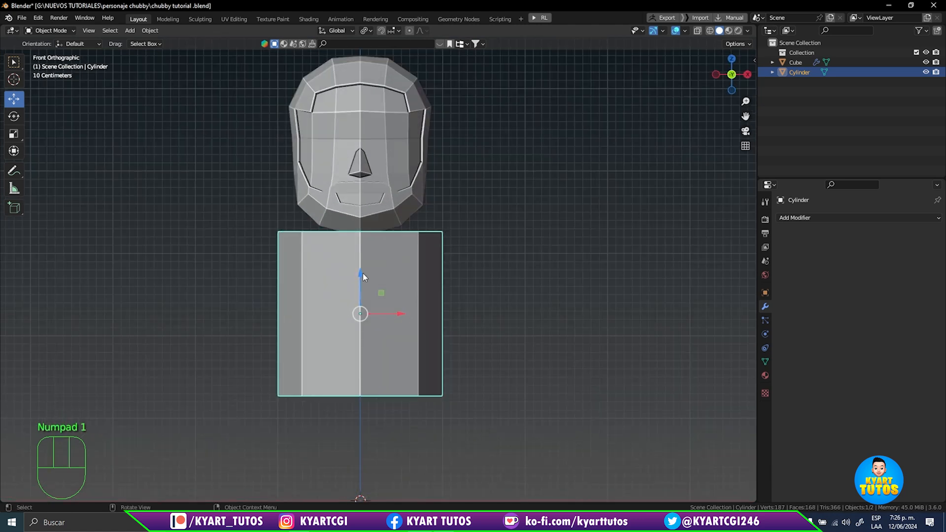
drag(362, 273, 360, 302)
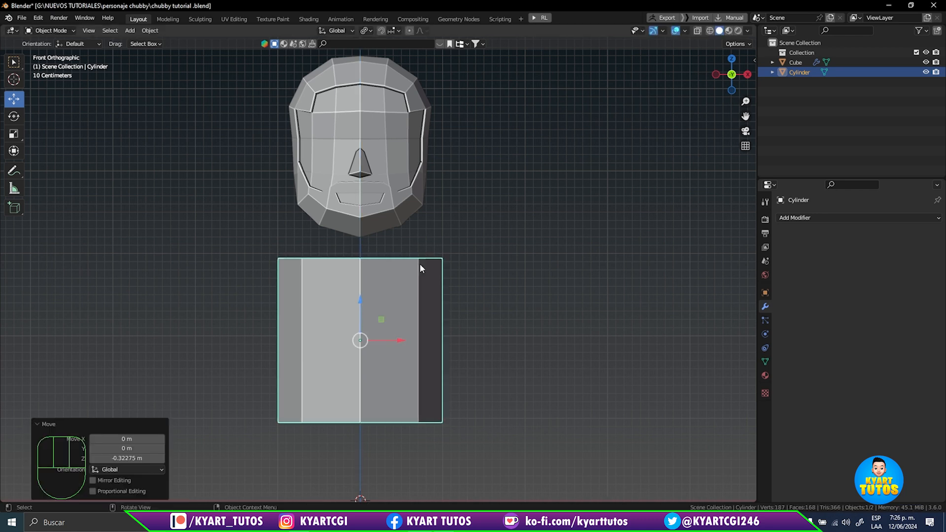
key(ctrl+a)
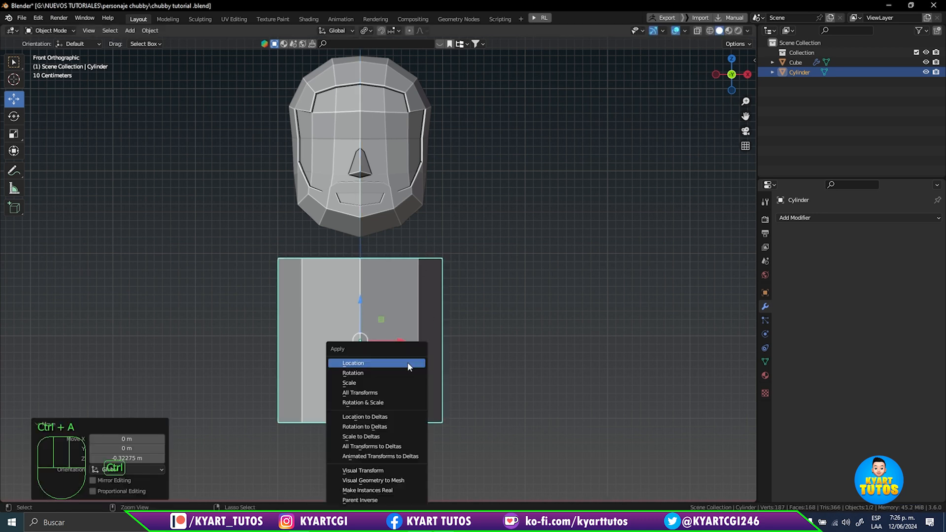
click(401, 392)
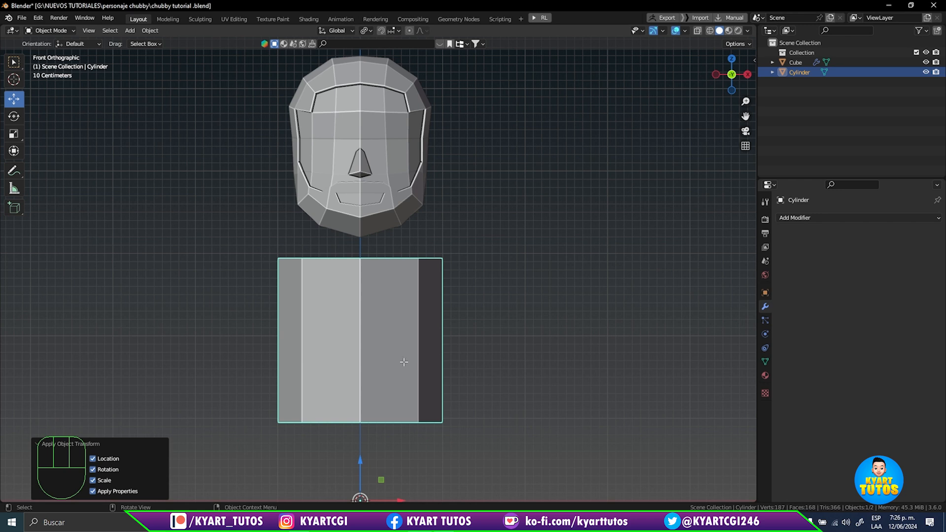
- In Edit Mode, scale the whole cylinder mesh to about 0.709, raise it about 0.3 m along Z, and rescale it to about 0.992
key(Tab)
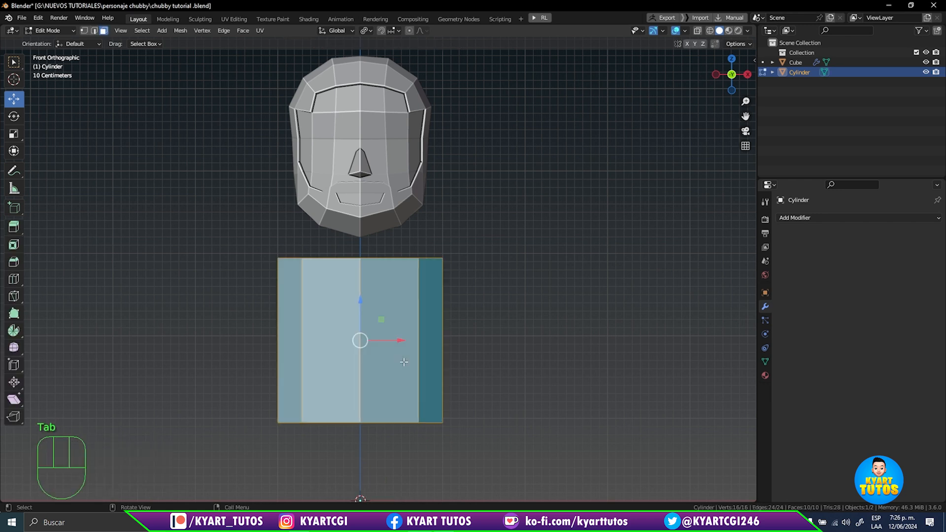
key(s)
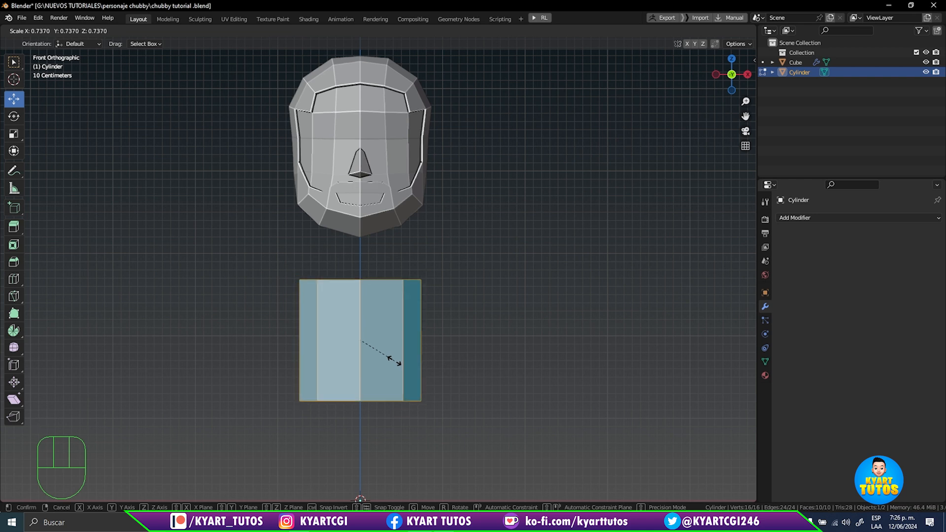
click(393, 360)
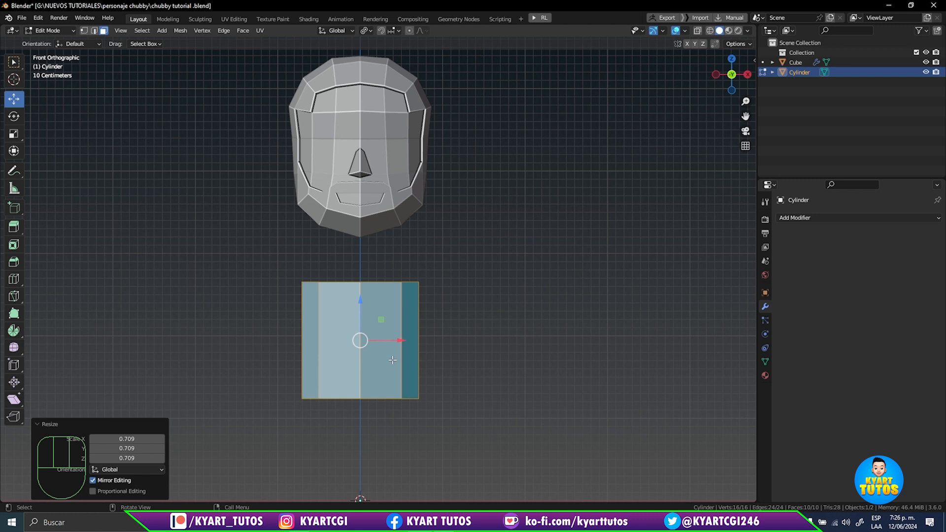
drag(360, 308, 362, 276)
click(362, 276)
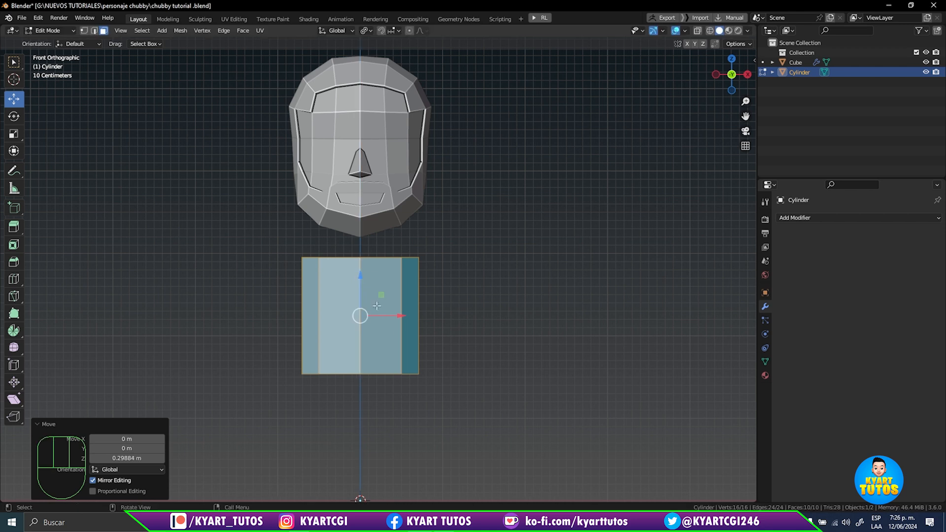
key(s)
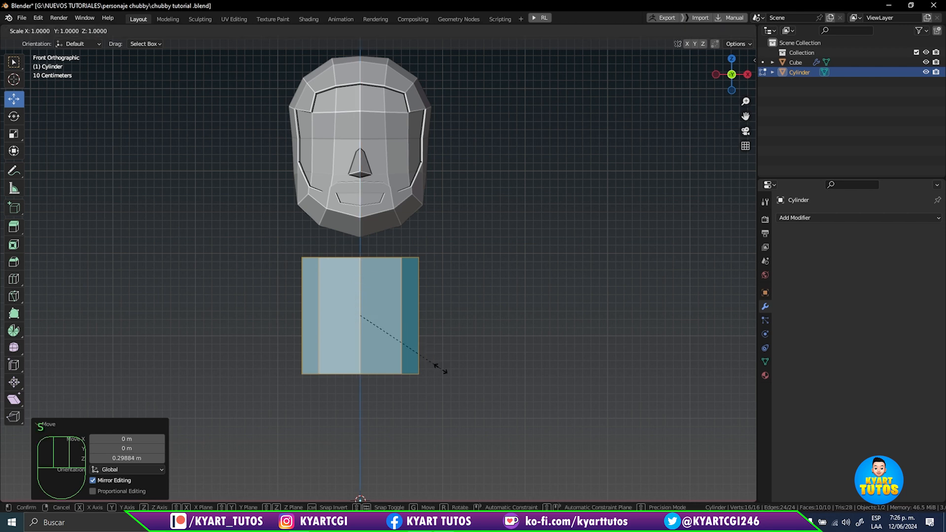
click(439, 367)
ctrl+middle_drag(439, 355, 481, 370)
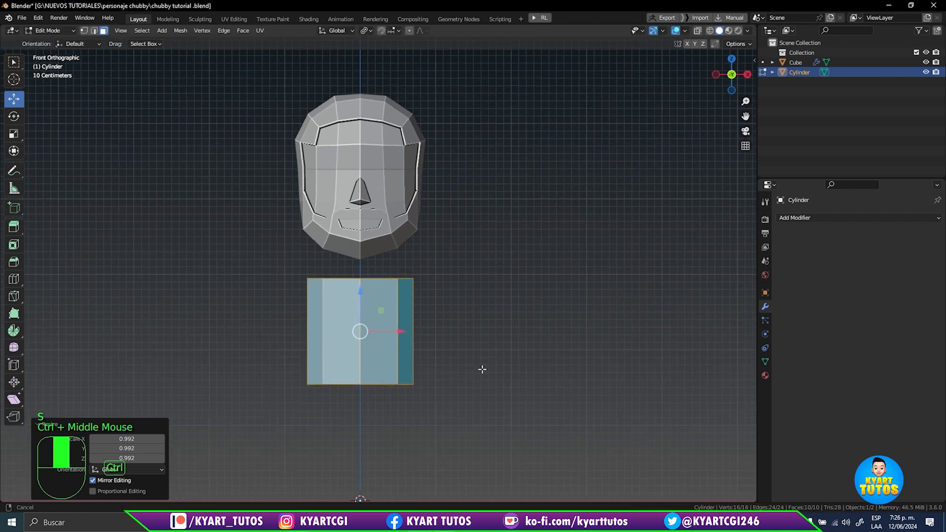
- In wireframe view, delete the vertices of the cylinder's negative X half, keeping the centre line
key(shift)
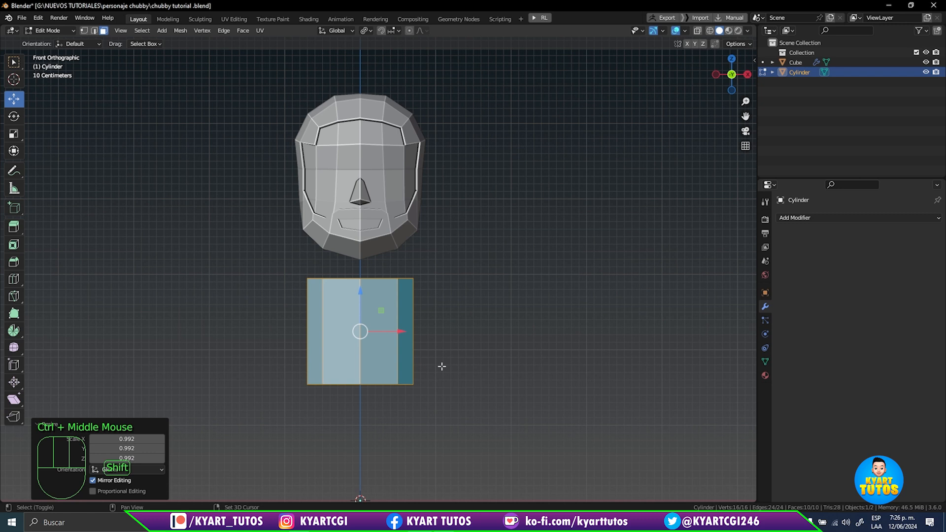
key(shift+z)
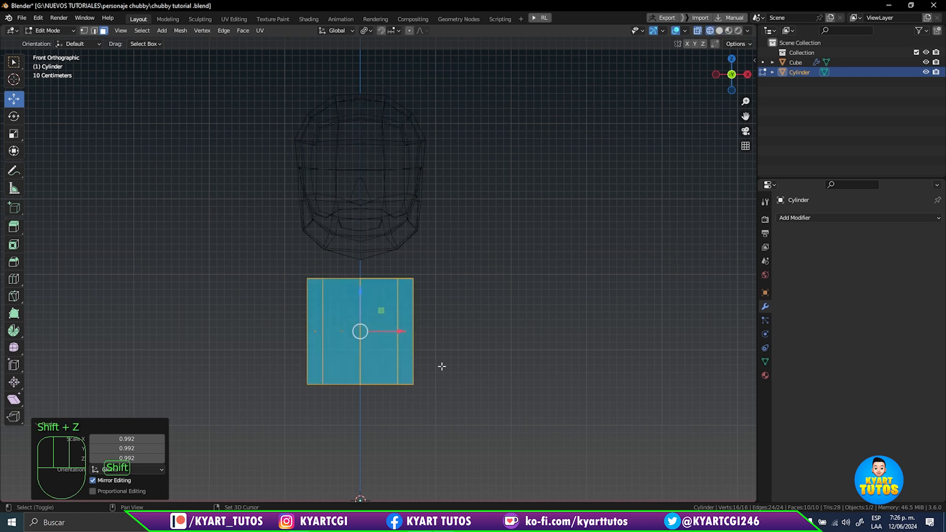
key(1)
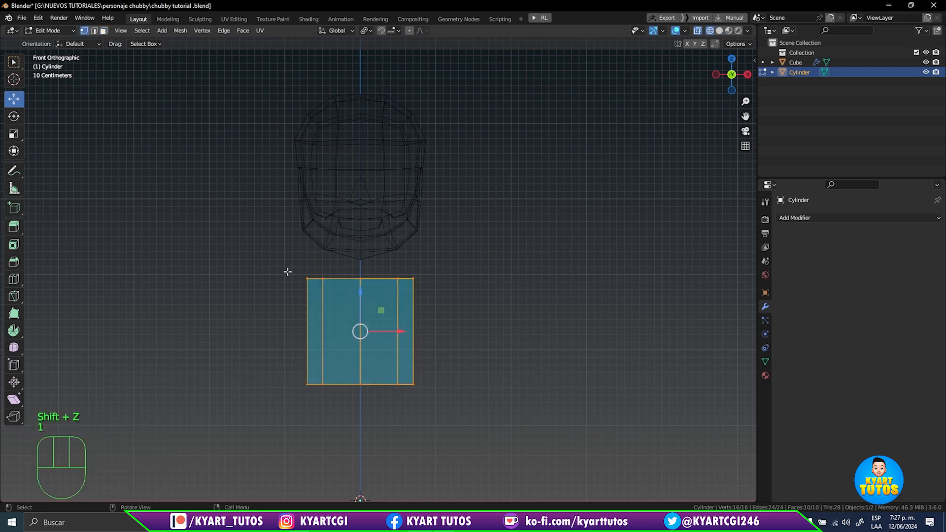
drag(277, 245, 351, 445)
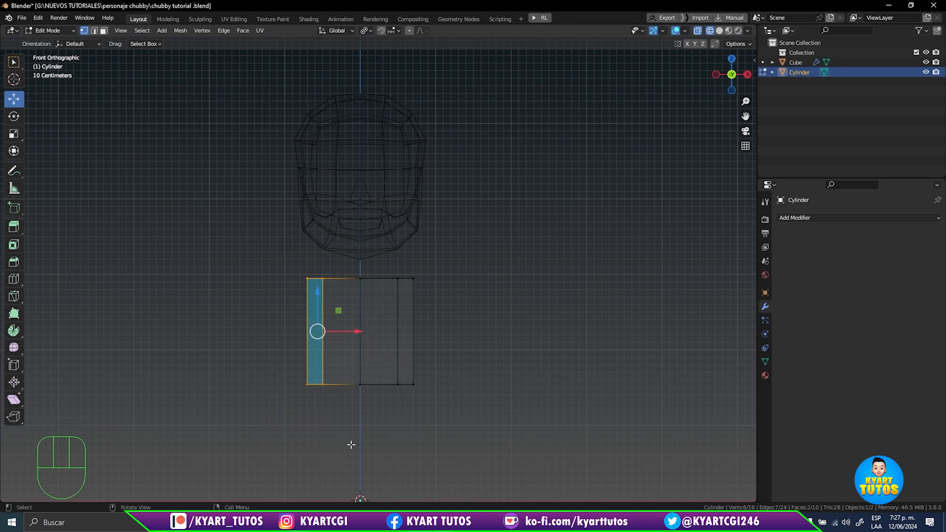
key(x)
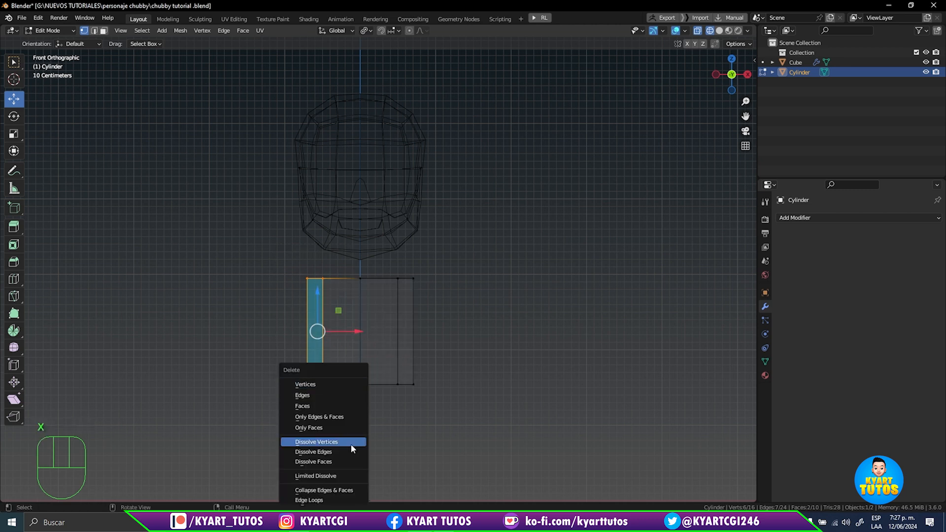
click(345, 385)
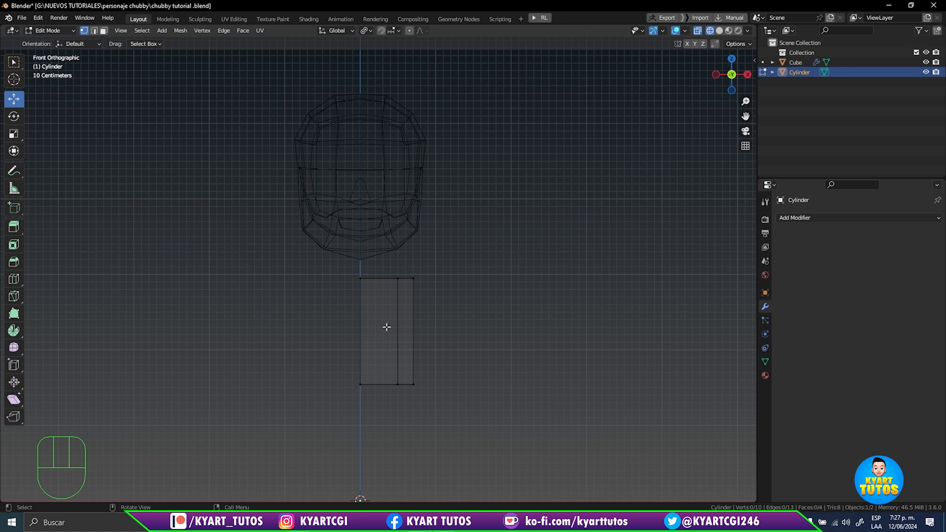
- Apply AutoMirror on the X axis to the remaining half of the cylinder and return to solid shading
key(a)
key(n)
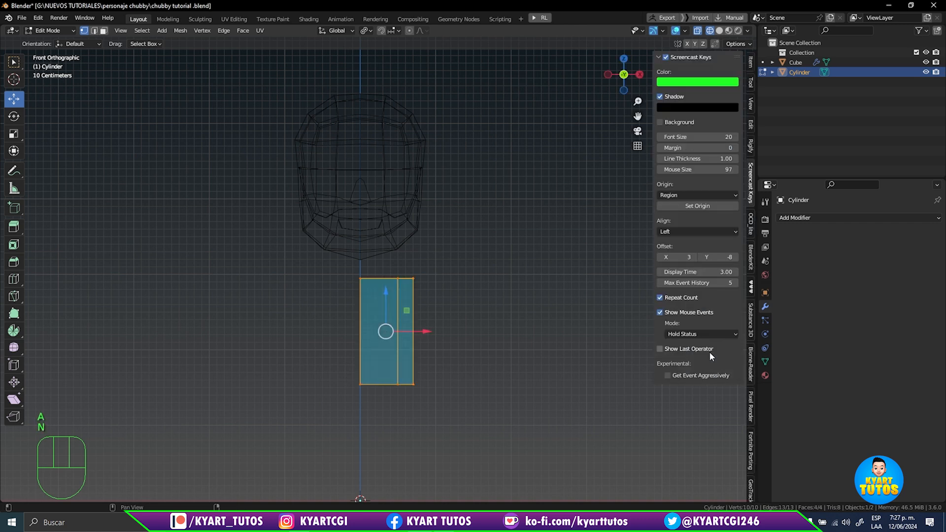
click(749, 123)
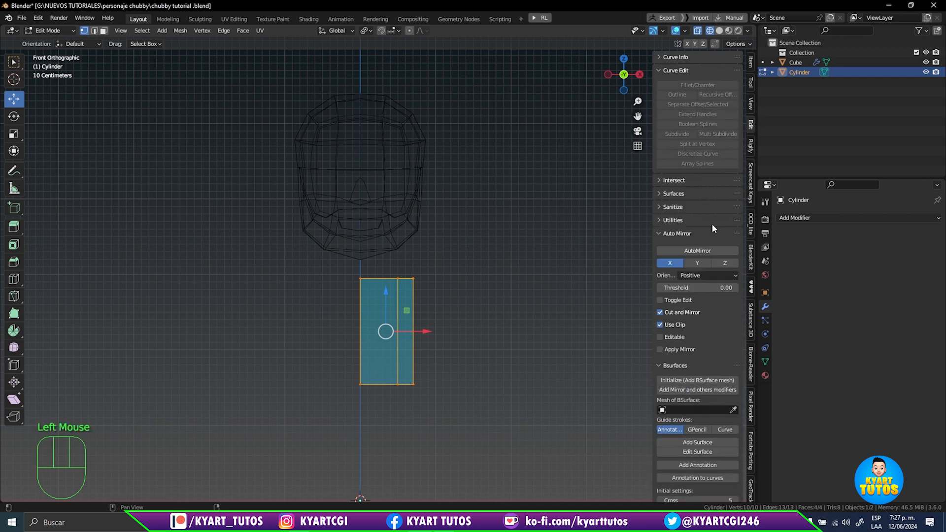
click(708, 246)
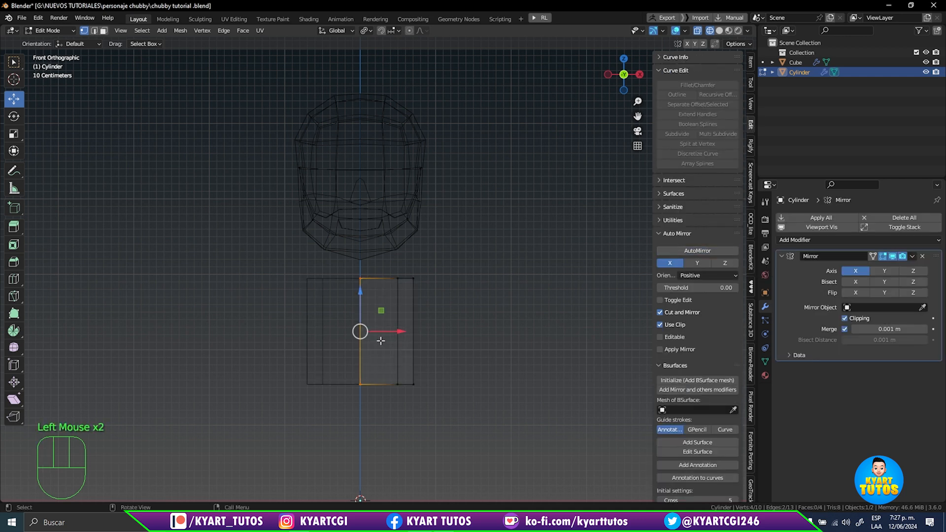
key(shift)
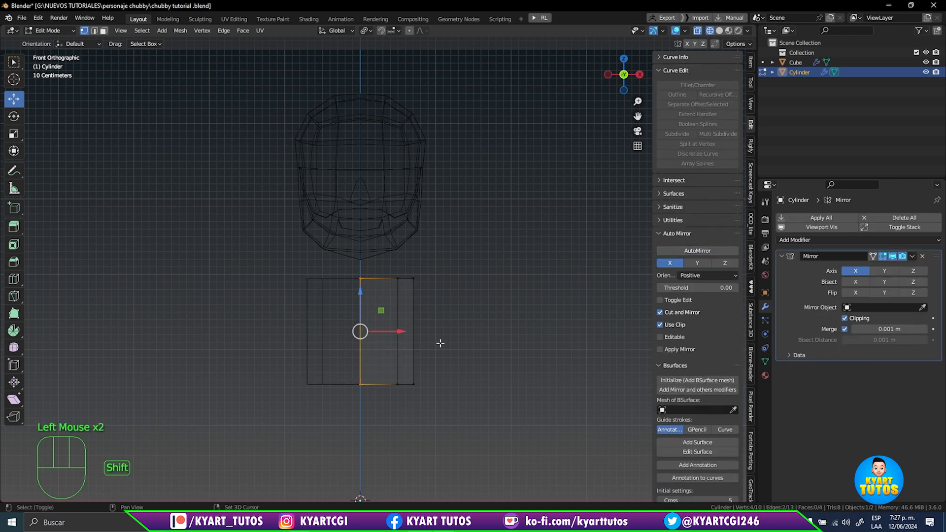
key(shift+z)
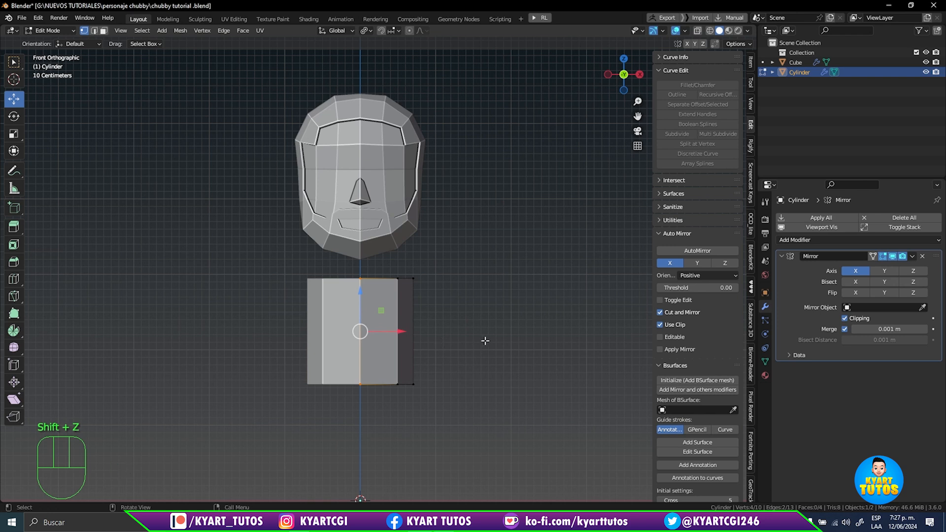
key(n)
- With X-ray on, select the cylinder's top vertices and scale them to about 0.559 to taper the body
shift+middle_drag(505, 332, 526, 332)
key(KP_1)
scroll(521, 325, up, 2)
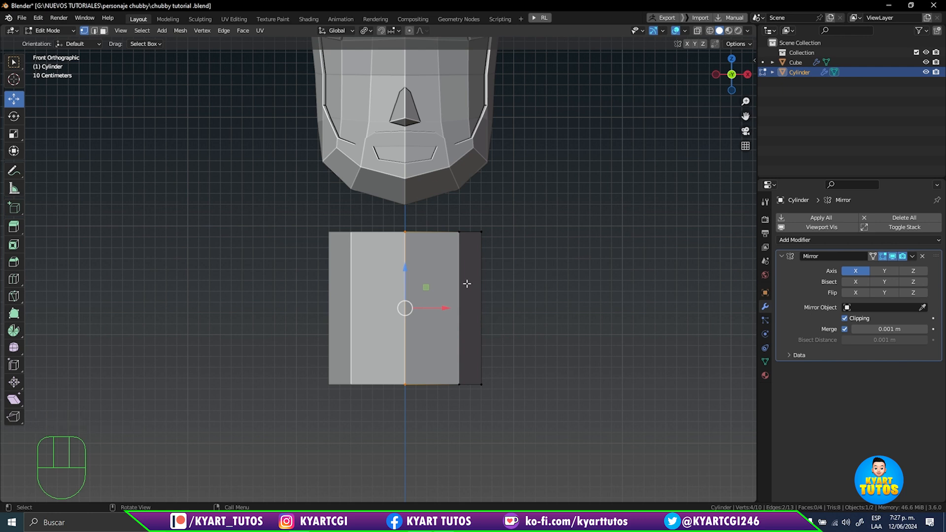
key(4)
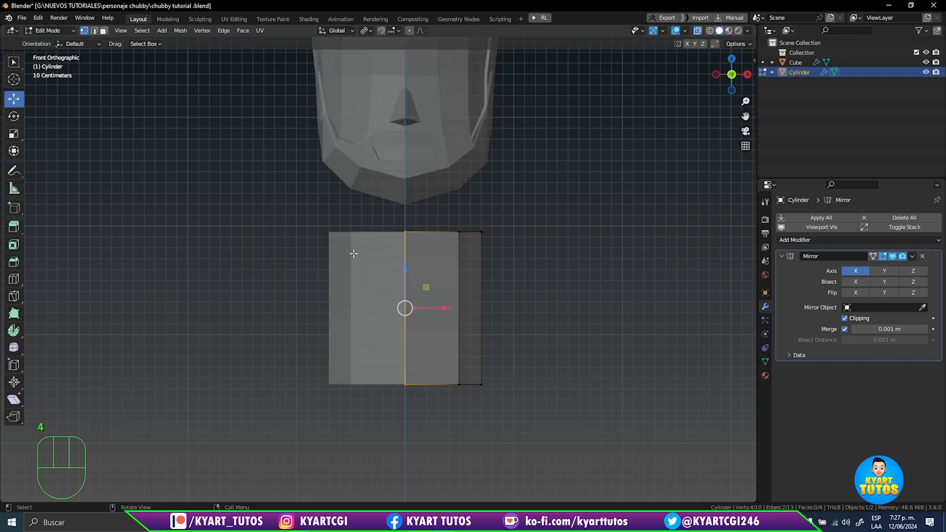
drag(304, 216, 556, 260)
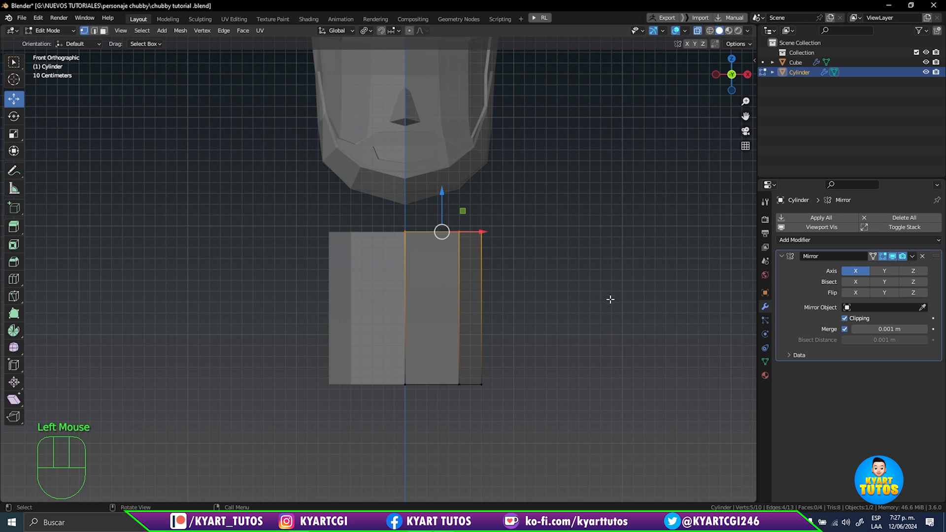
key(s)
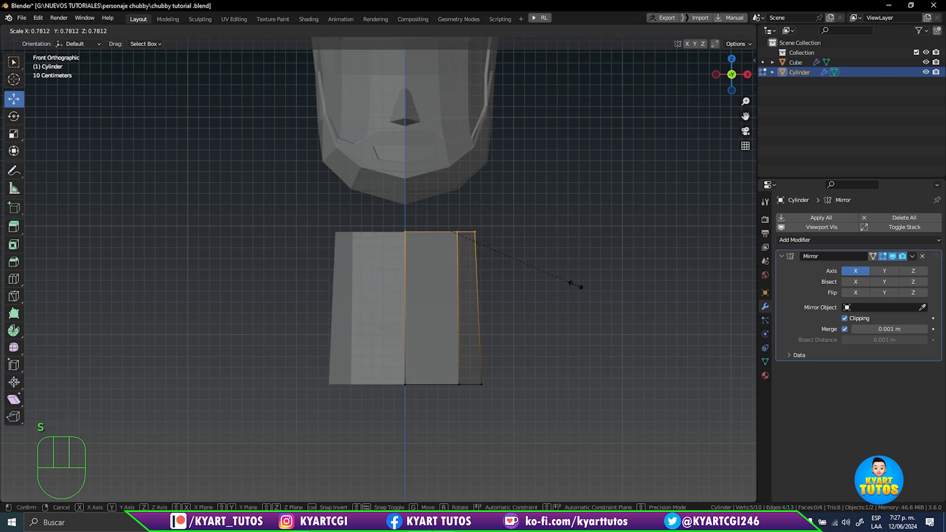
click(530, 279)
- From the side view, widen the cylinder's top ring along the Y axis by a factor of about 1.2
key(KP_3)
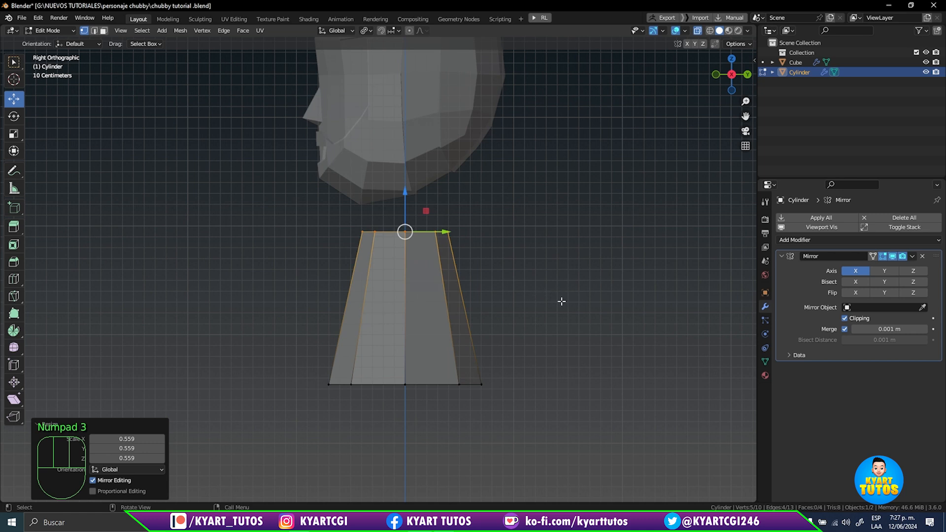
key(s)
key(y)
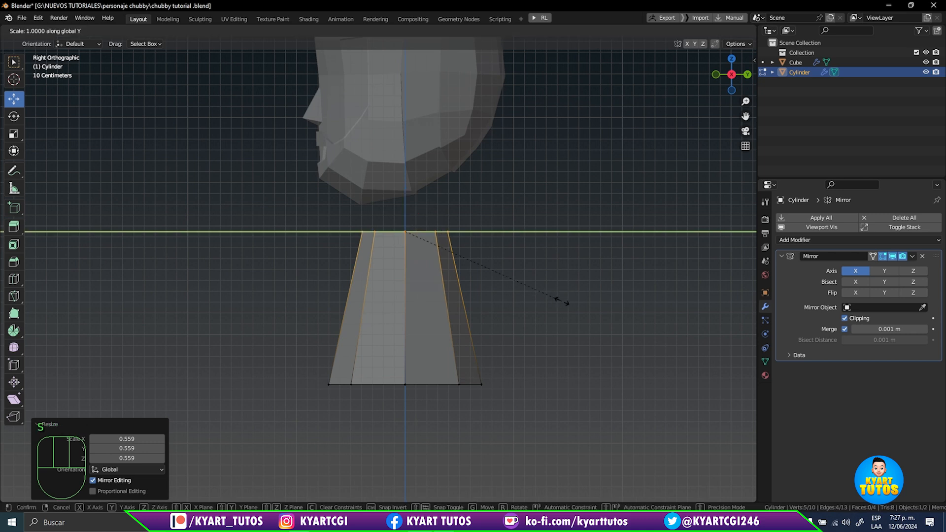
click(598, 303)
- Add one horizontal loop cut around the body slightly above mid-height, with a slide factor of about -0.044
key(KP_1)
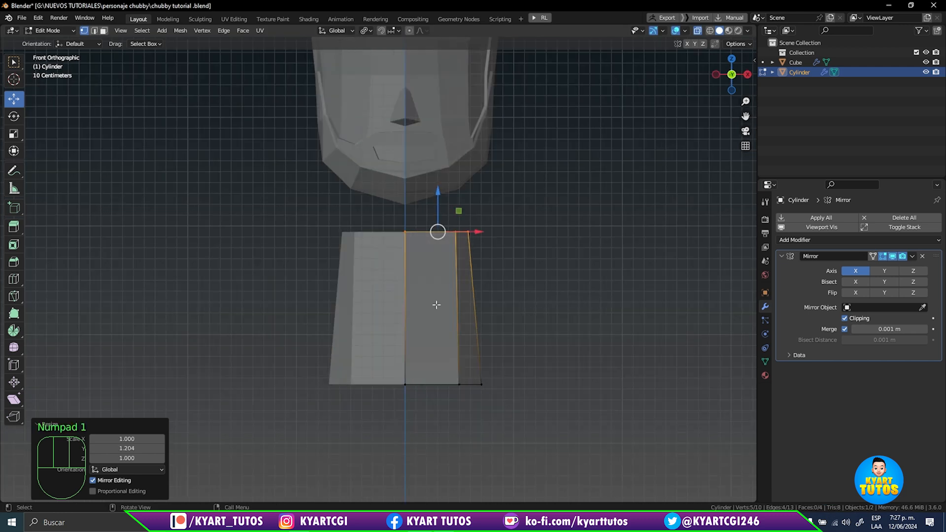
key(ctrl+r)
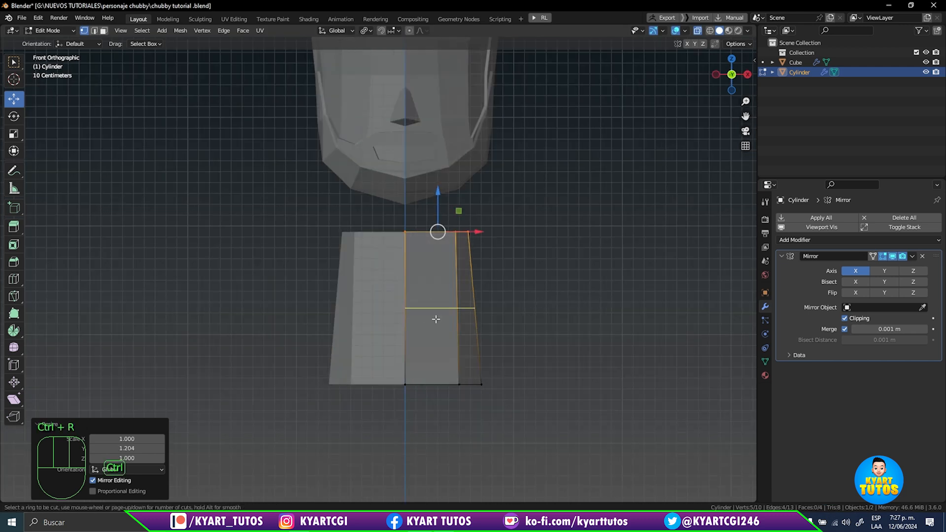
click(436, 319)
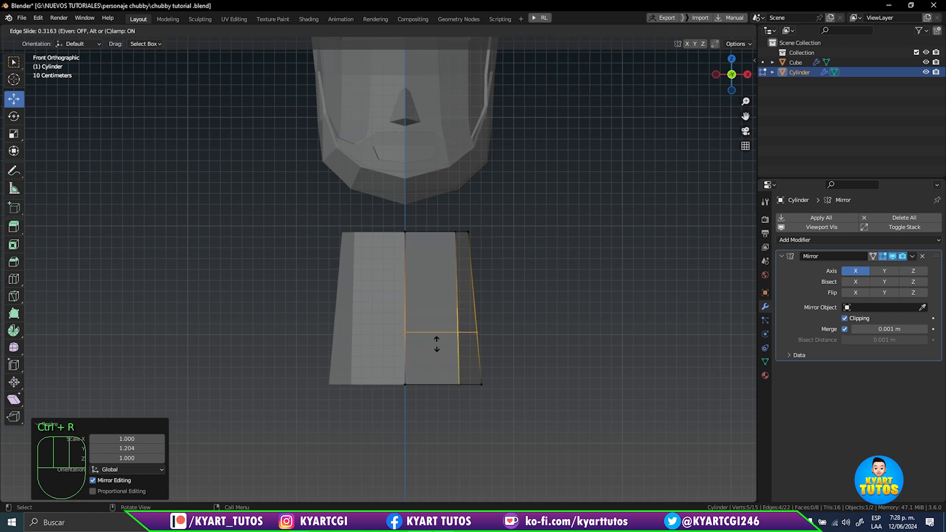
click(436, 315)
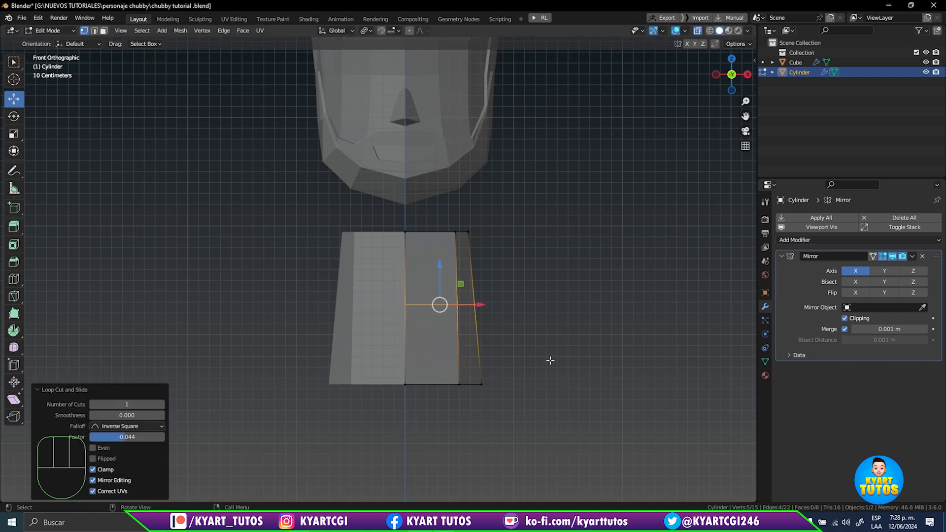
- Narrow the new middle edge loop of the body along the X axis to a scale of about 0.762
key(s)
key(x)
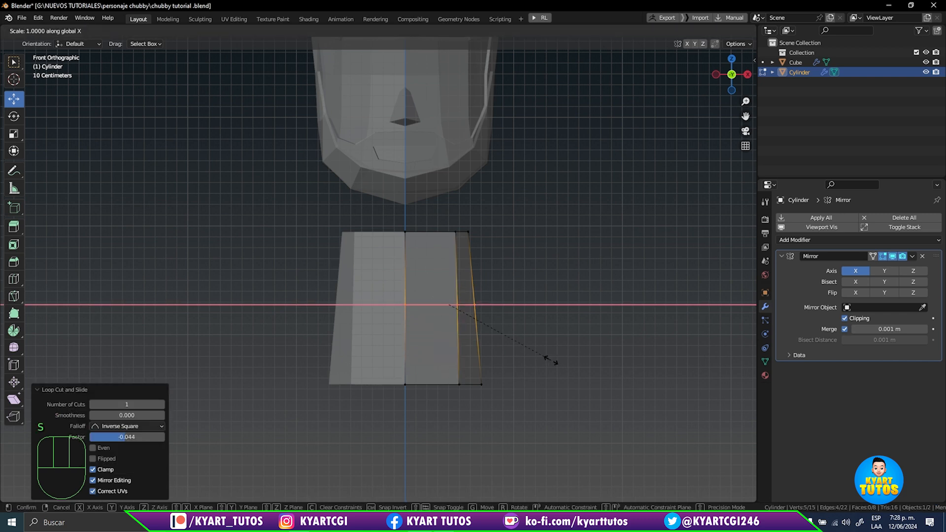
click(526, 348)
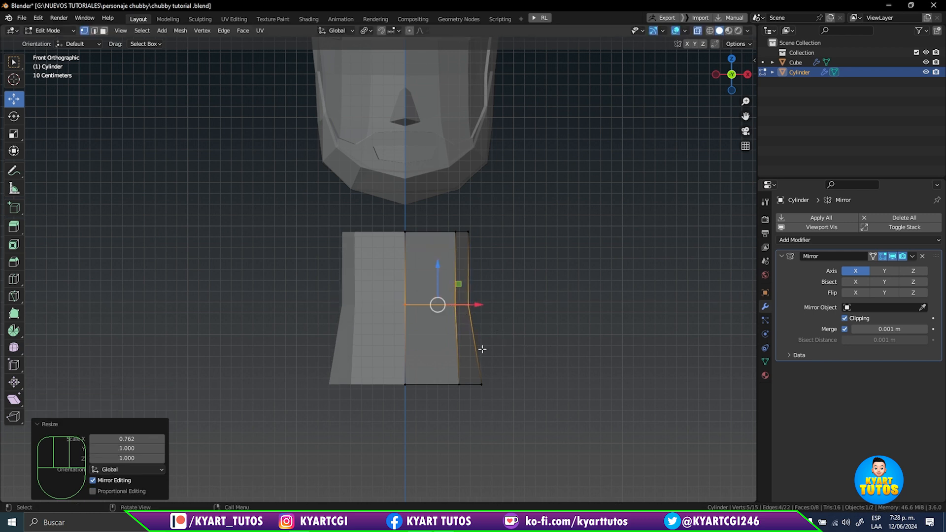
- From the side view, scale the same middle edge loop along the Y axis to about 0.902
shift+middle_drag(551, 364, 527, 281)
scroll(532, 397, down, 2)
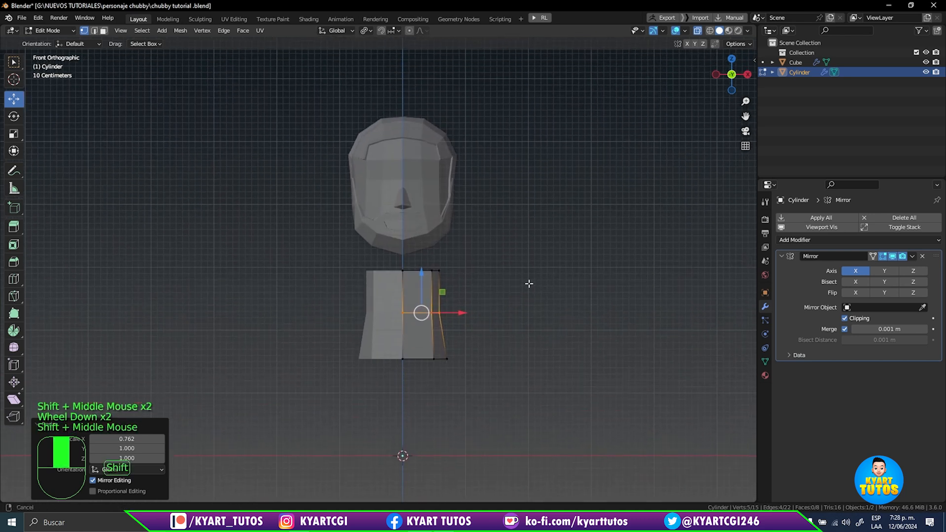
scroll(529, 284, up, 1)
scroll(534, 245, up, 1)
shift+middle_drag(534, 245, 550, 296)
scroll(539, 296, up, 2)
key(KP_3)
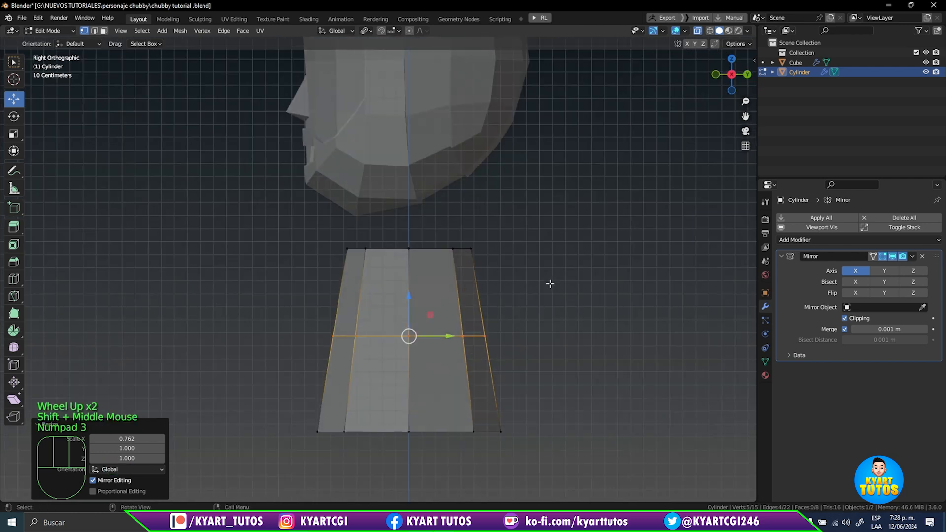
key(s)
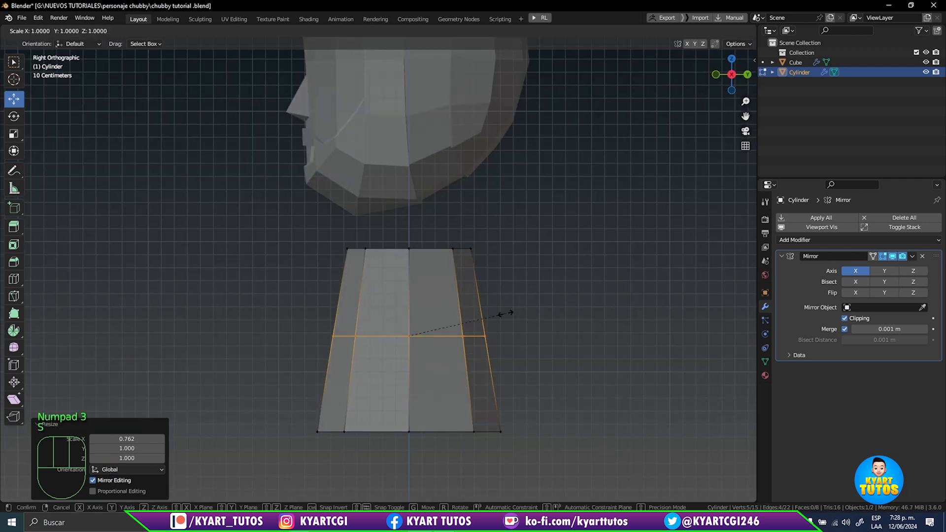
key(y)
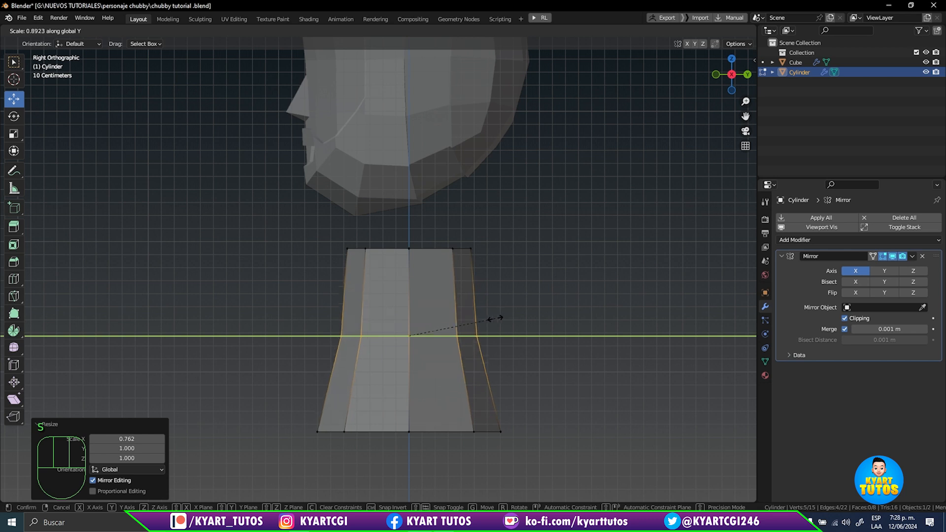
click(496, 319)
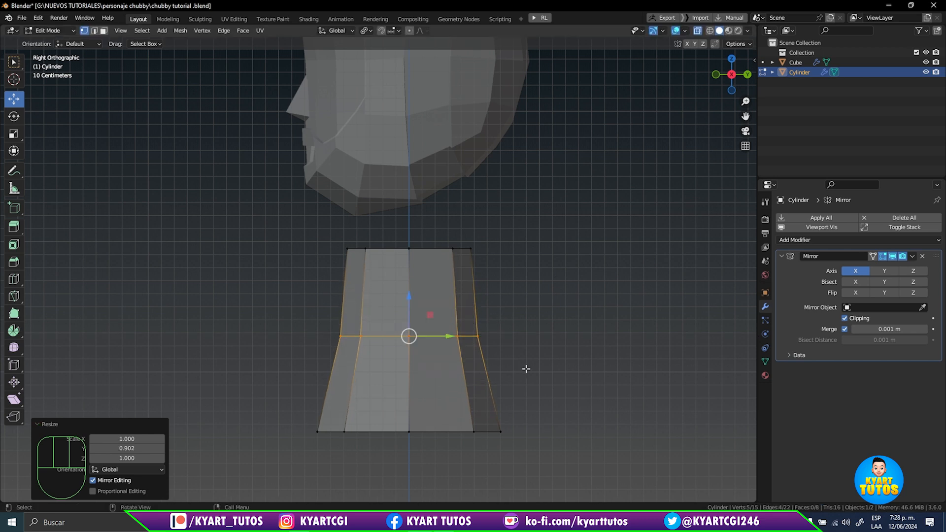
- Add a horizontal loop cut to the lower body section with a slide factor of about 0.265 and scale it to about 1.331
middle_drag(526, 369, 595, 365)
key(KP_1)
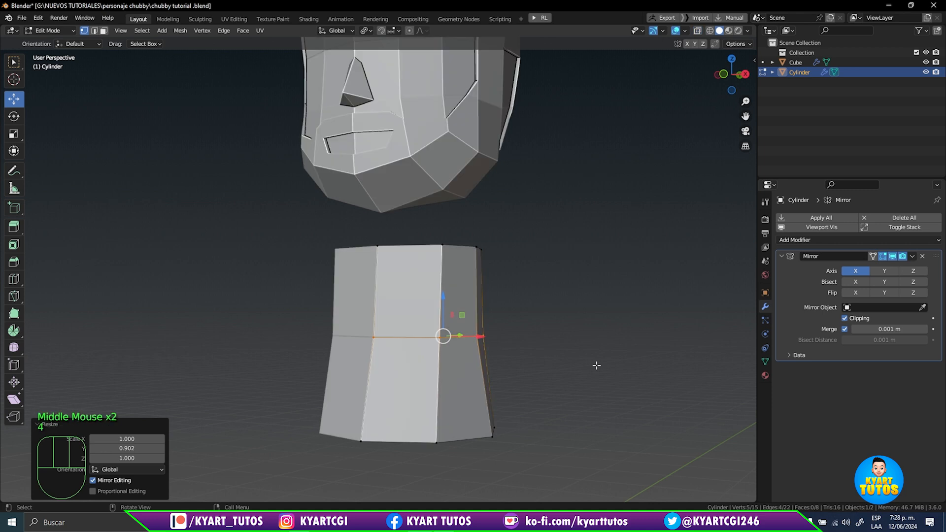
middle_drag(587, 355, 534, 348)
key(KP_1)
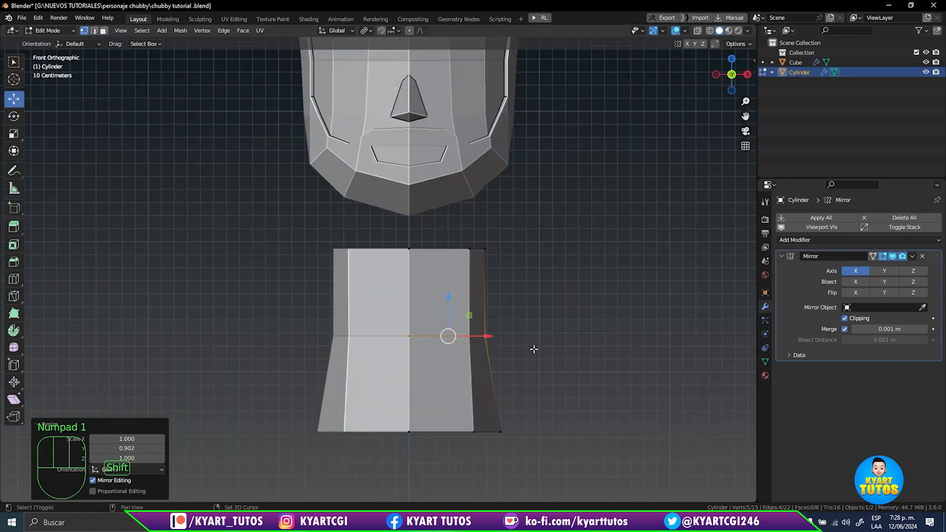
shift+middle_drag(536, 268, 540, 215)
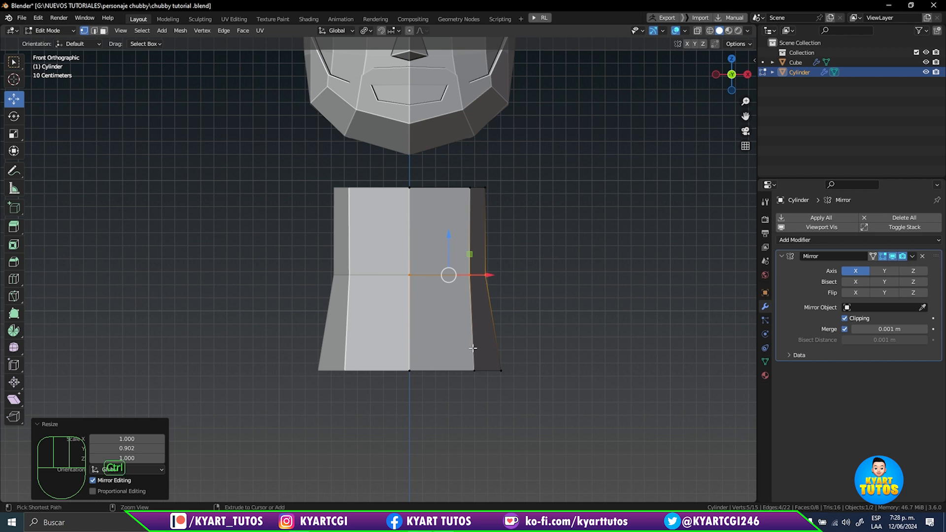
key(ctrl+r)
click(472, 347)
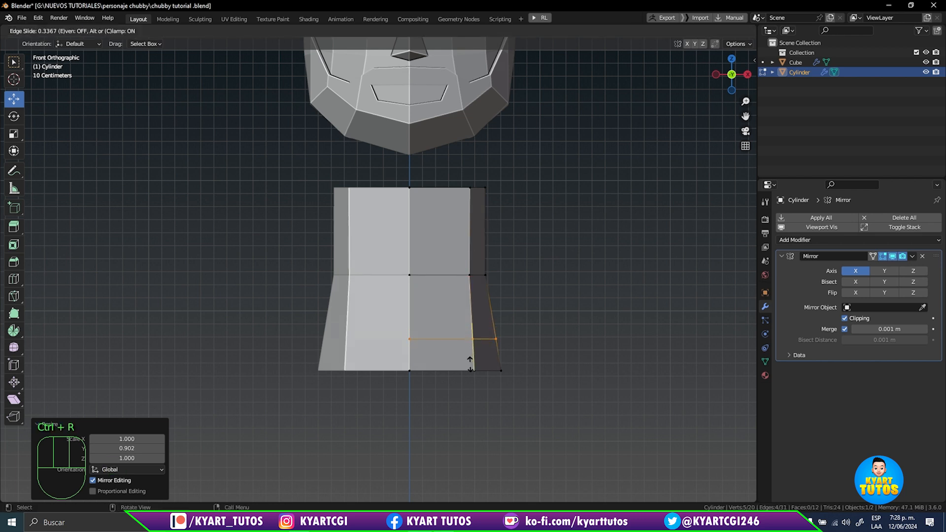
click(472, 351)
key(s)
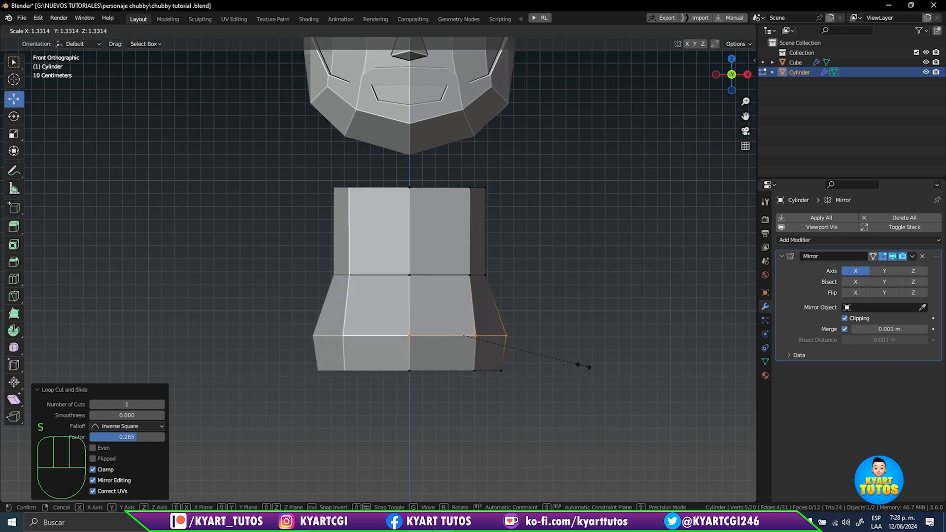
click(579, 366)
- With X-ray on, shrink the body's bottom vertices to about 0.623 and raise them about 0.034 m along Z
key(alt+z)
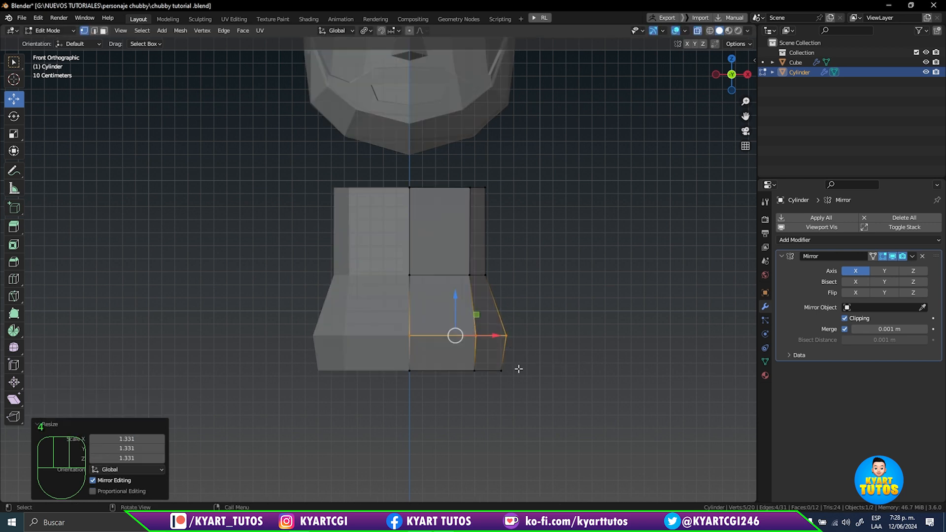
drag(539, 361, 378, 381)
key(s)
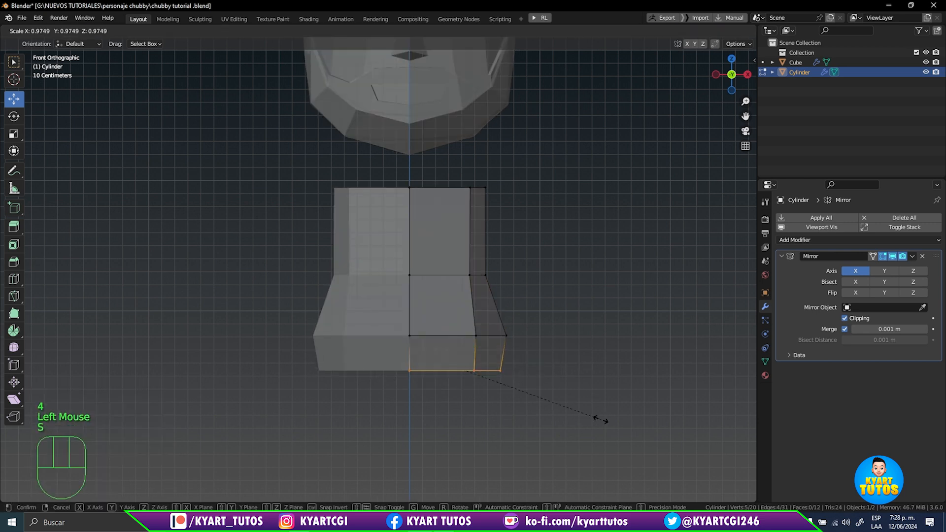
click(550, 407)
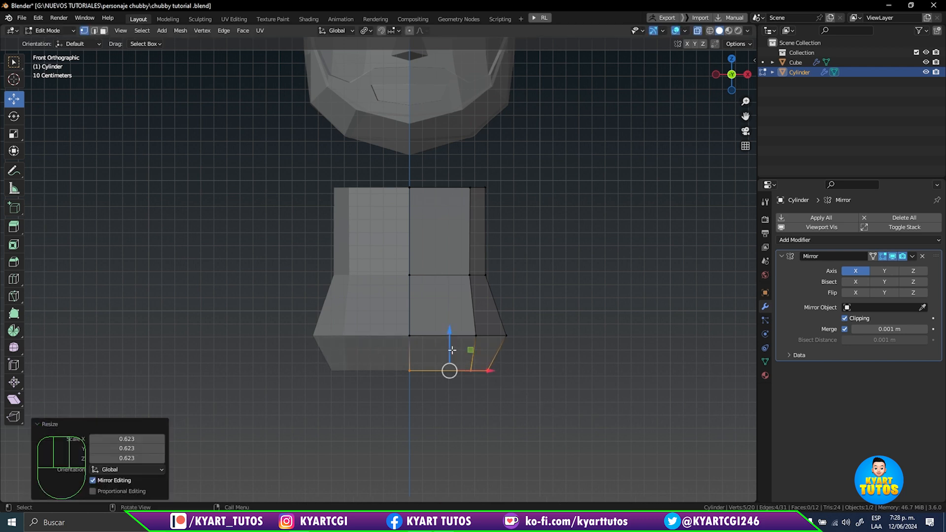
drag(452, 350, 452, 345)
- From the side view, select the widest lower edge loop and scale it along the Y axis to about 0.86
shift+middle_drag(602, 330, 501, 368)
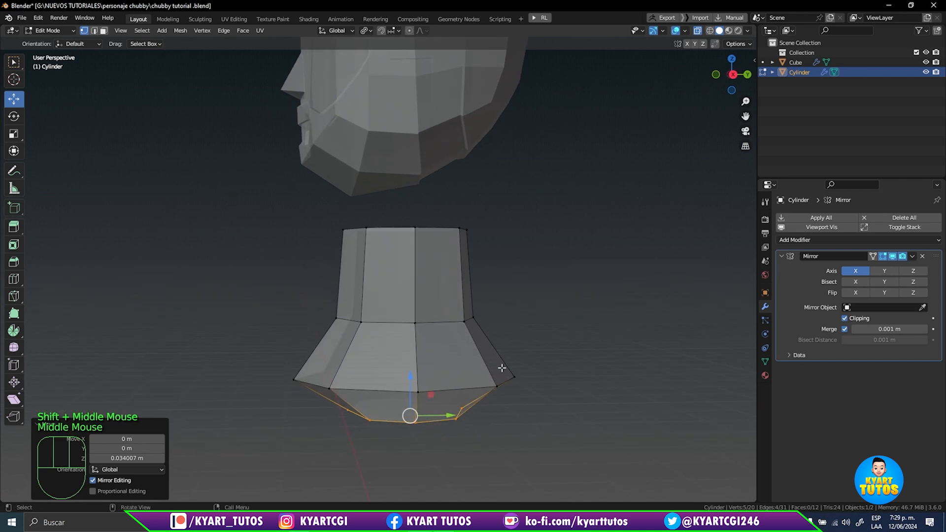
key(KP_3)
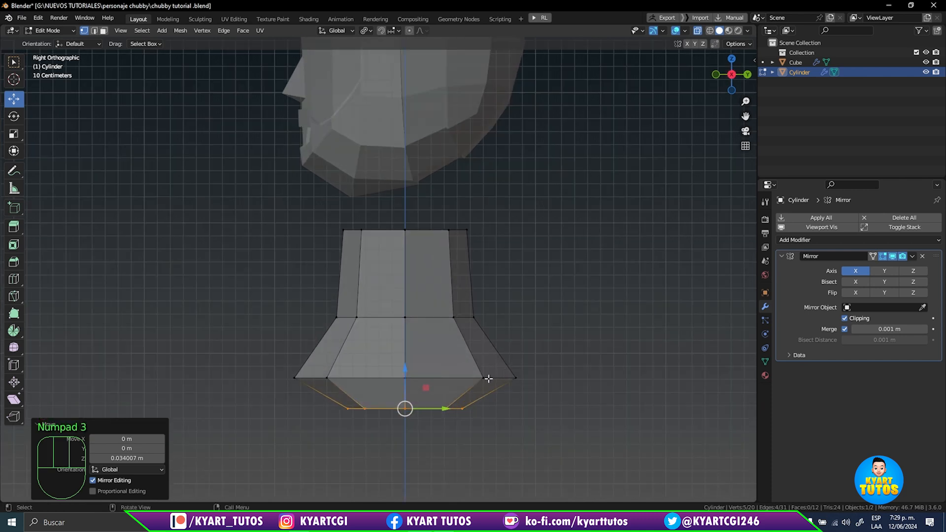
key(2)
alt+click(480, 378)
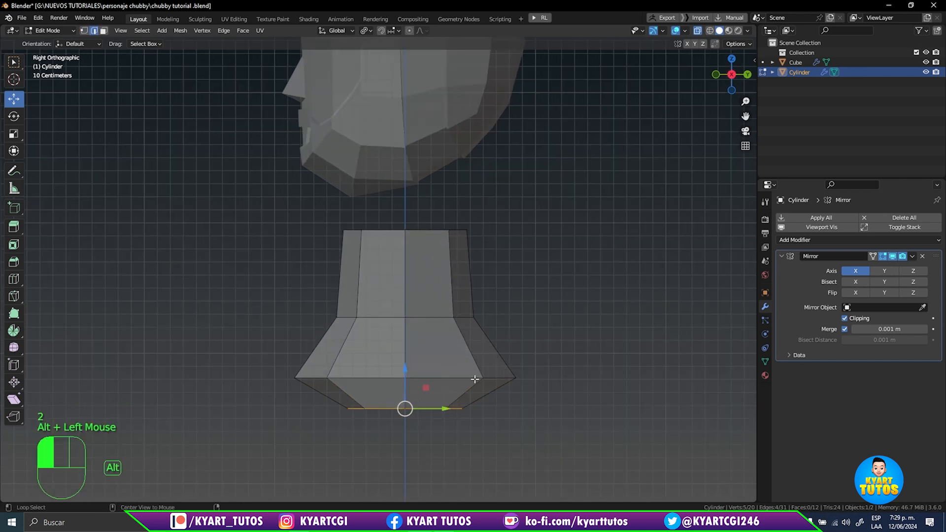
key(s)
key(y)
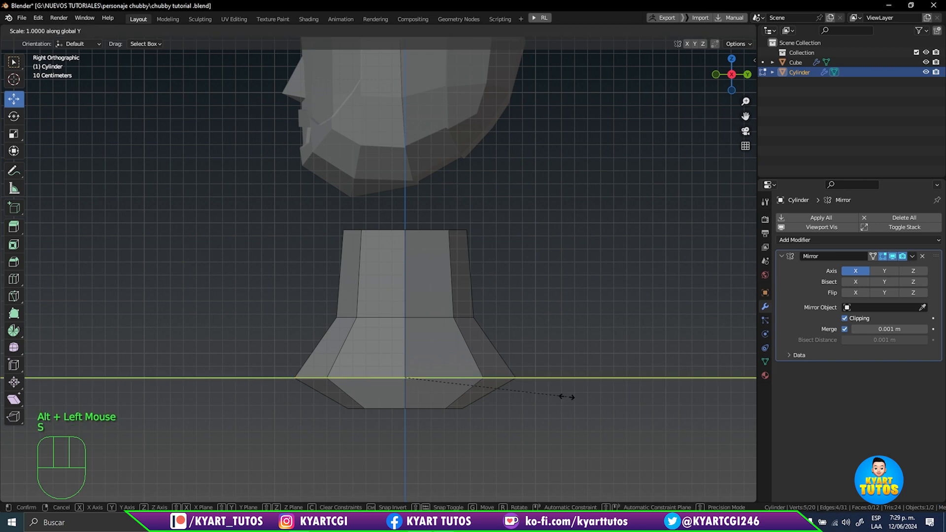
click(542, 393)
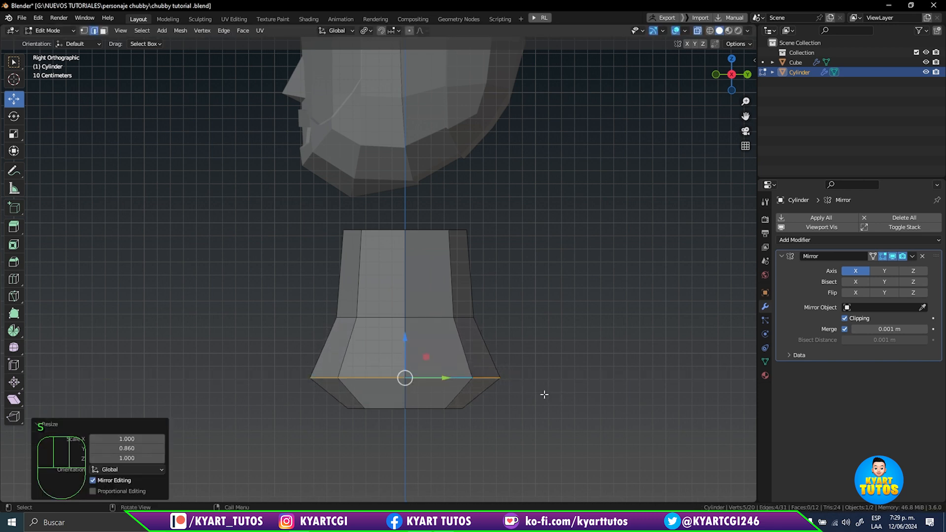
- Select the middle edge loop at the waist and scale it along the Y axis to about 1.001
click(432, 319)
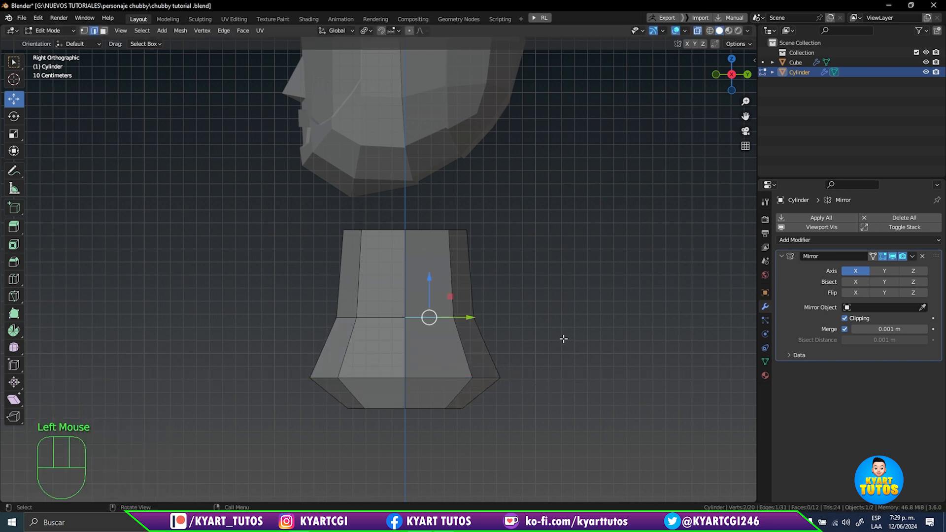
alt+click(400, 320)
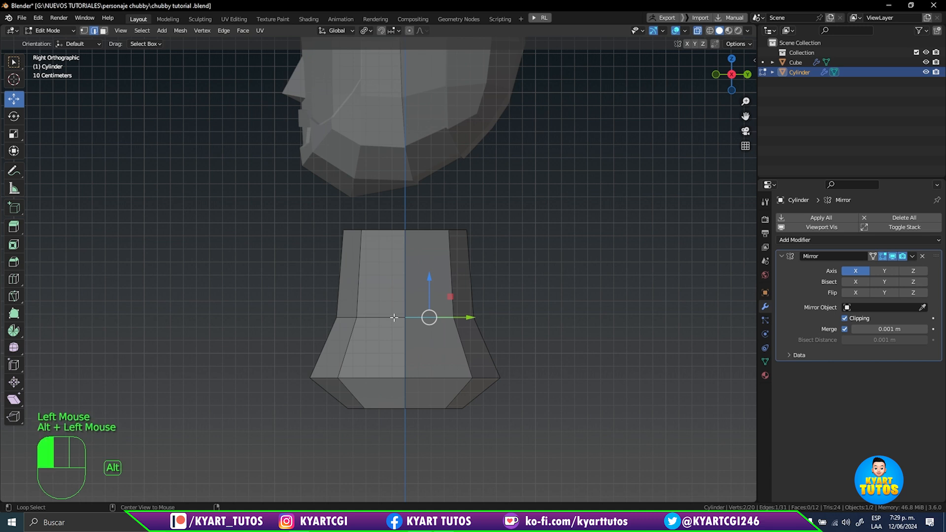
key(s)
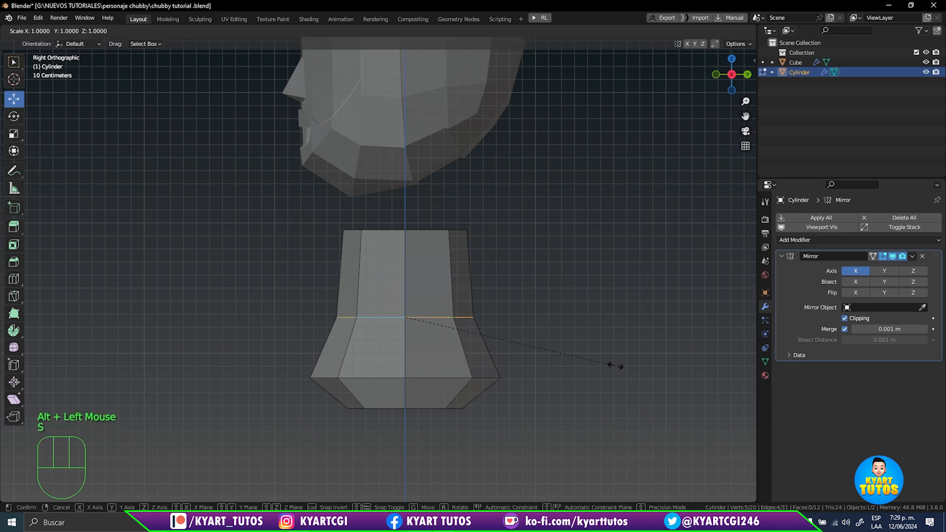
key(y)
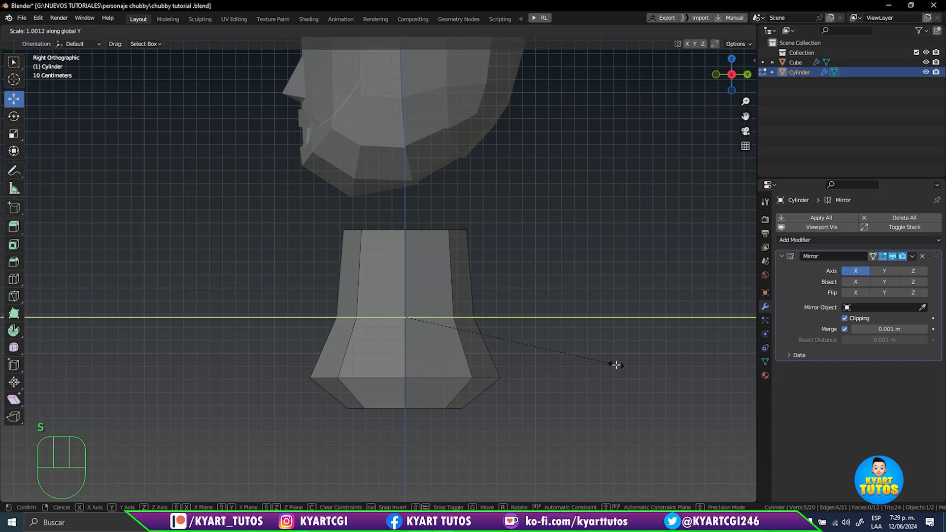
click(613, 363)
- With X-ray off, extrude the body's open top edge loop inward, scaling it to about 0.238
key(KP_1)
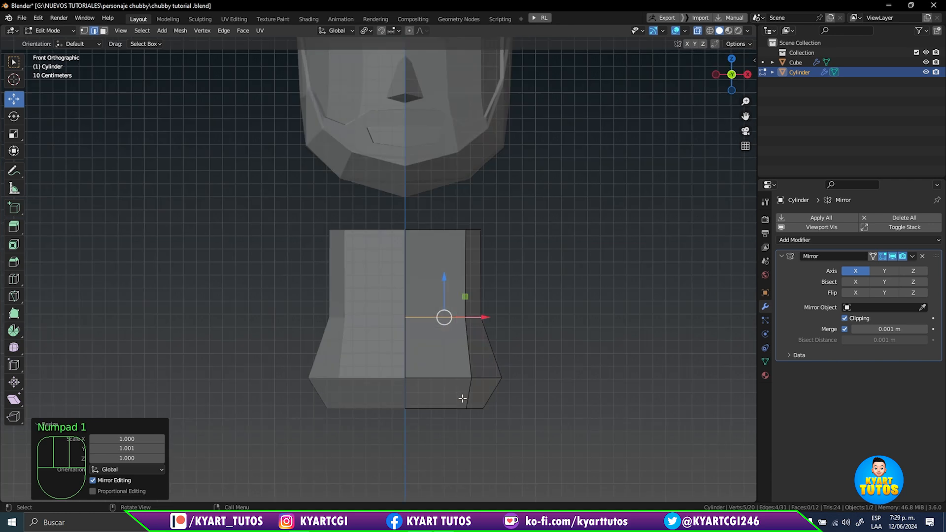
mouse_move(508, 357)
shift+middle_down()
mouse_move(522, 387)
mouse_move(522, 369)
shift+middle_up()
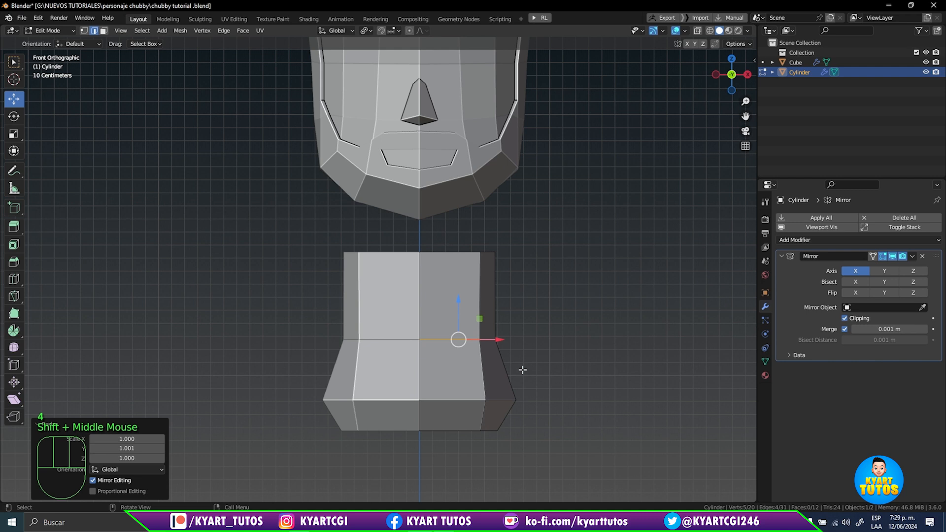
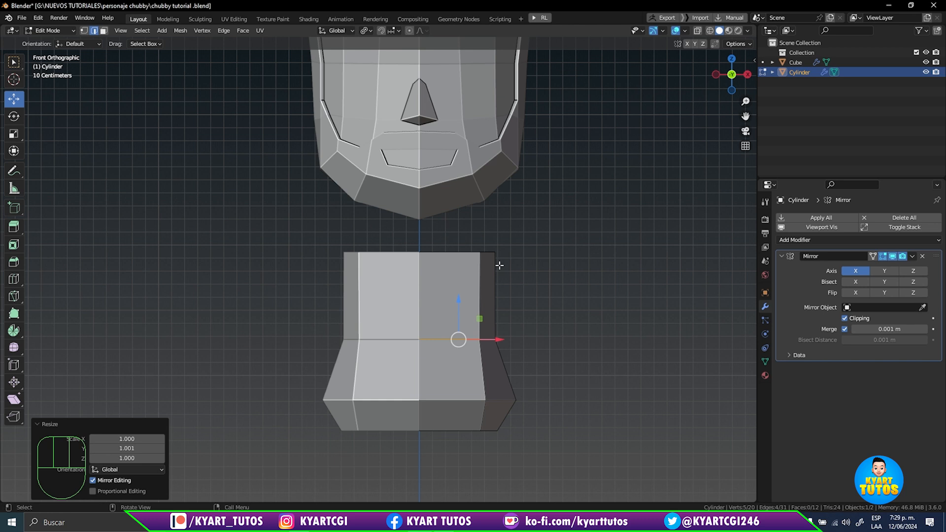
middle_drag(547, 250, 439, 249)
scroll(492, 238, up, 2)
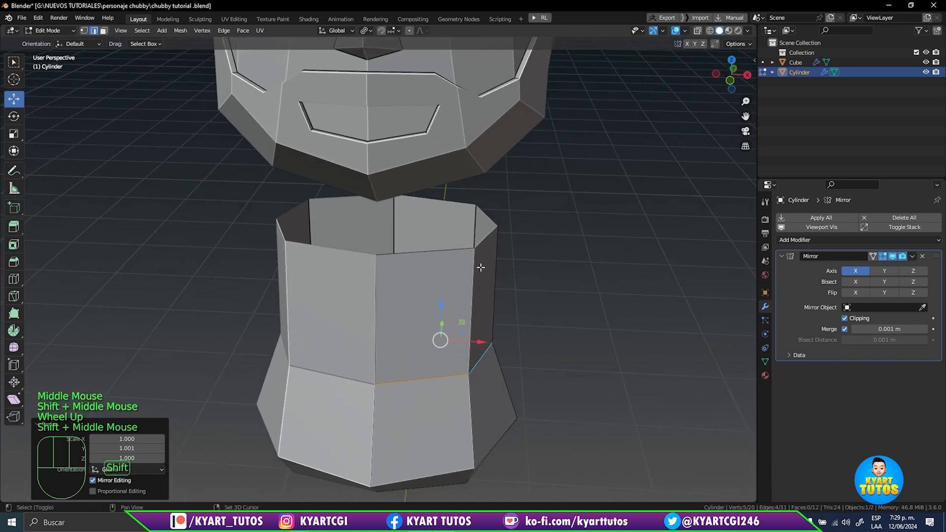
alt+click(448, 251)
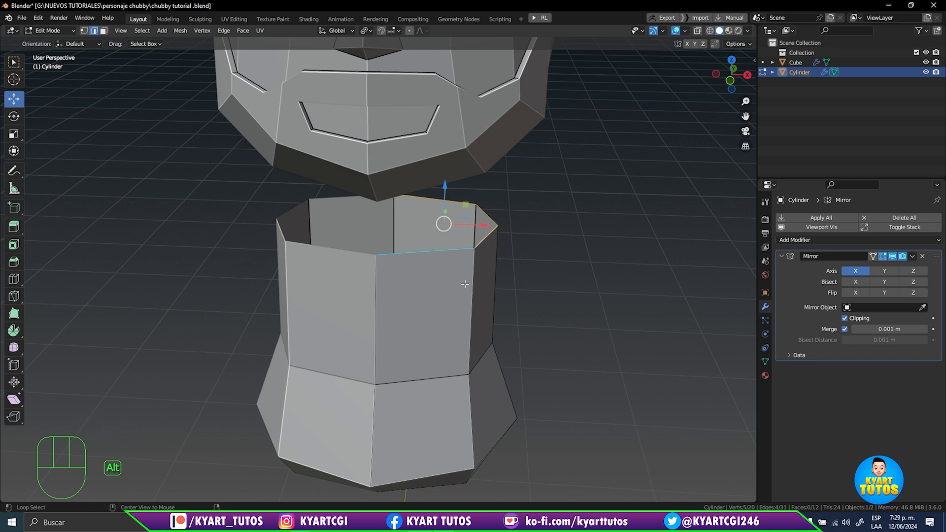
key(e)
key(s)
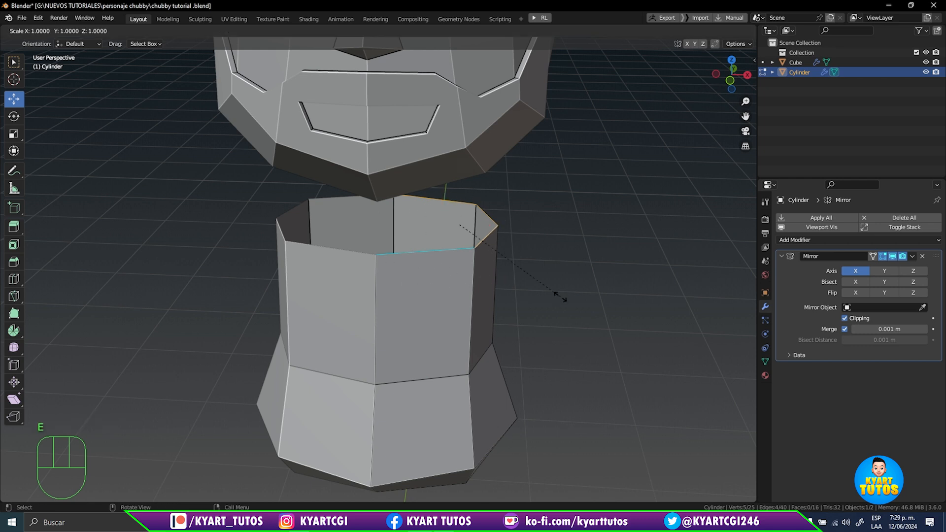
click(481, 245)
- Round the extruded inner neck loop with the LoopTools Circle operation
mouse_move(533, 266)
middle_down()
mouse_move(504, 278)
mouse_move(519, 274)
middle_up()
right_click(409, 253)
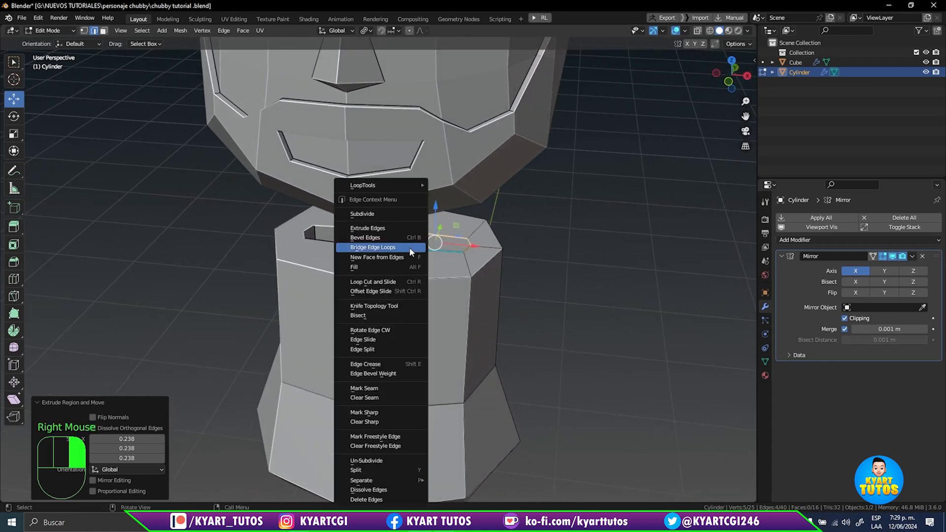
mouse_move(419, 189)
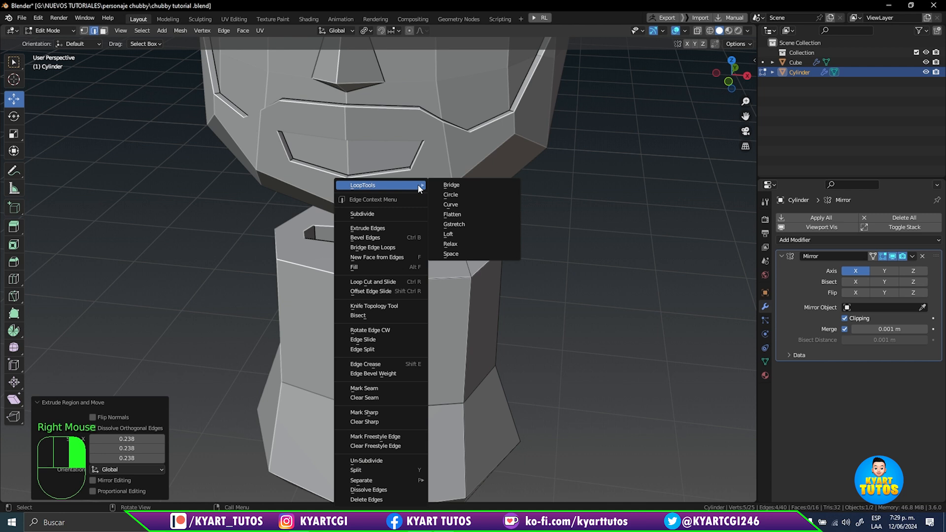
click(476, 194)
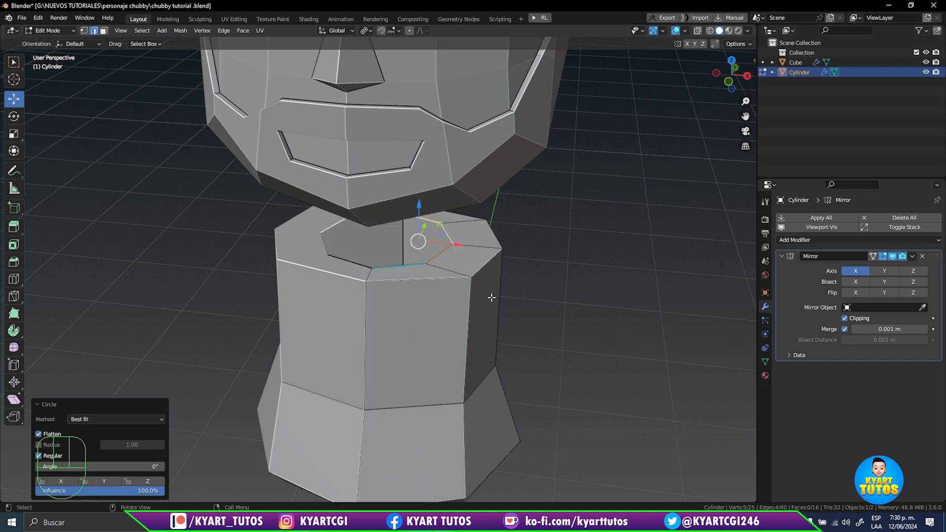
- Open the add-on preferences and search for "loo" to find the LoopTools add-on
click(38, 18)
click(54, 159)
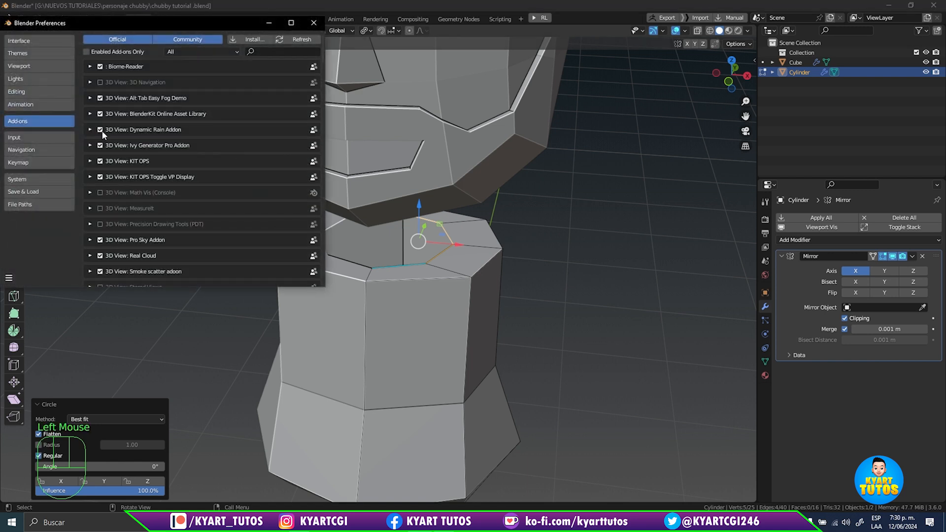
click(261, 51)
text(oo)
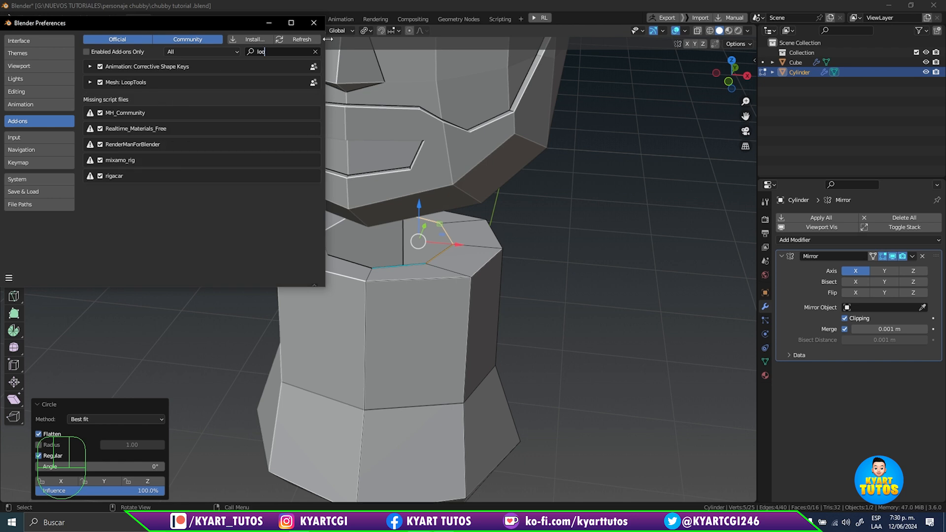
- Close the preferences and raise the inner neck loop about 0.102 m along Z
click(314, 24)
mouse_move(535, 249)
middle_down()
mouse_move(510, 259)
mouse_move(529, 250)
middle_up()
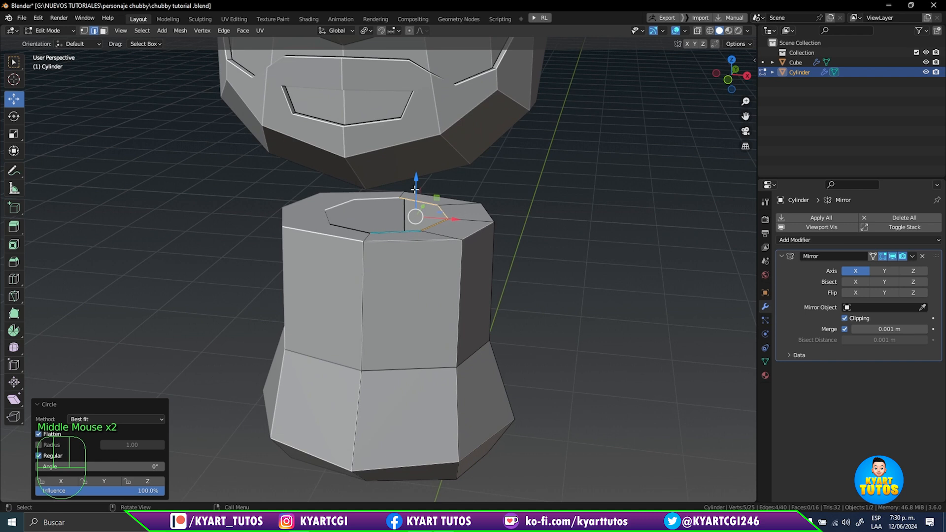
drag(416, 183, 416, 160)
middle_drag(528, 257, 545, 327)
- Scale the inner neck loop to about 0.594 and raise it about 0.015 m along Z
key(s)
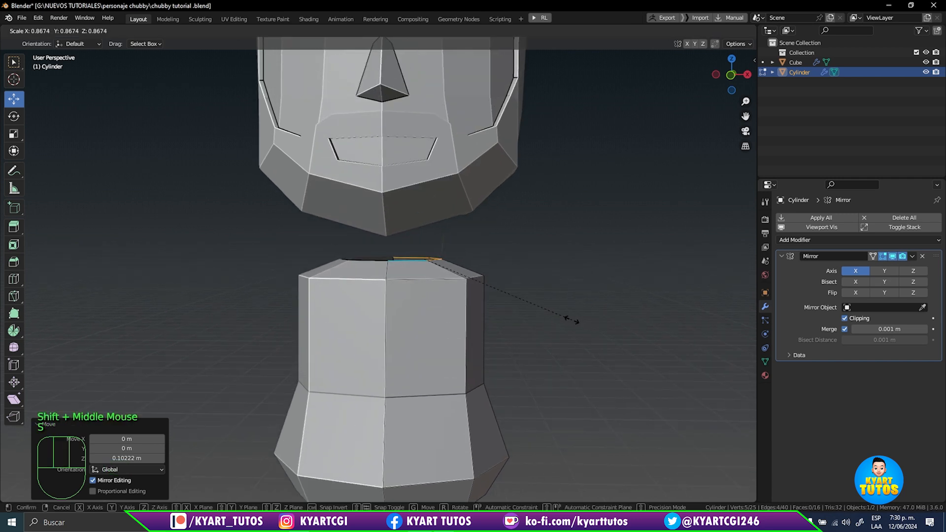
click(526, 295)
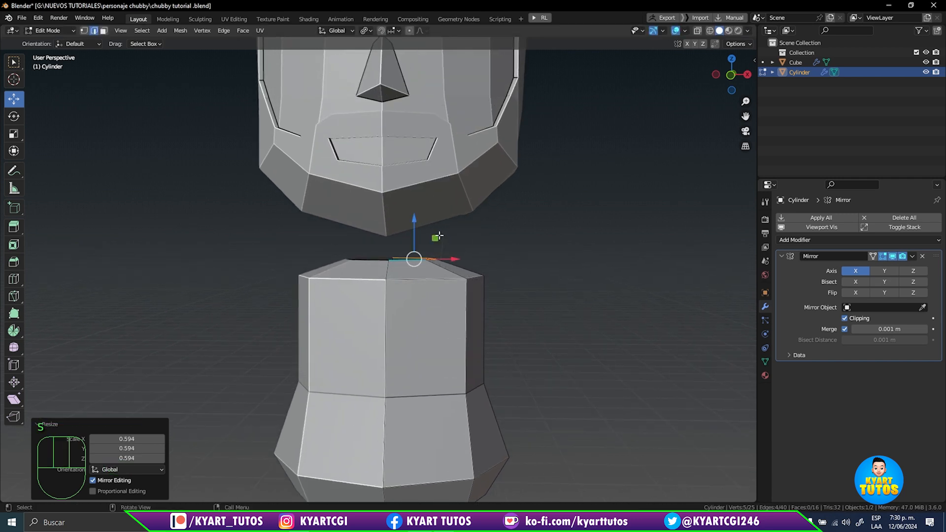
drag(413, 233, 413, 228)
middle_drag(417, 231, 500, 284)
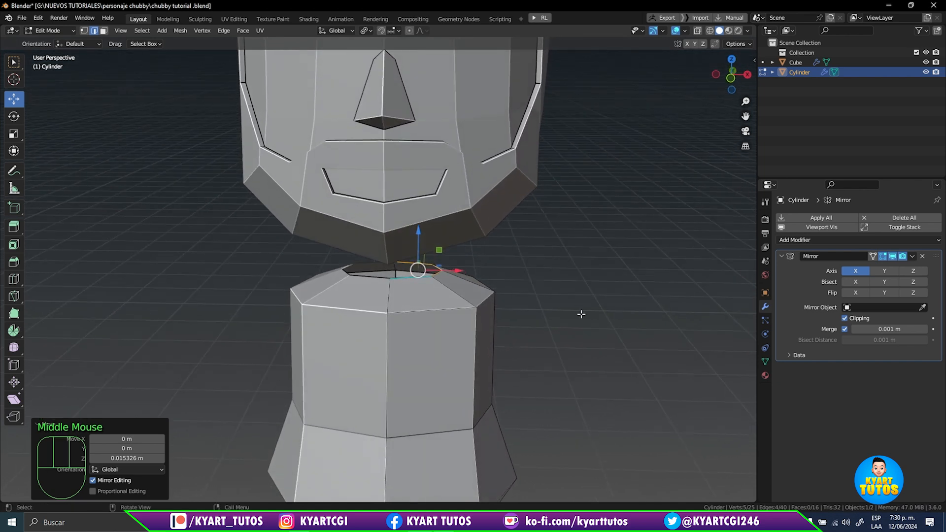
- Extrude the neck loop inward in place, scaling the new loop to about 0.441
key(e)
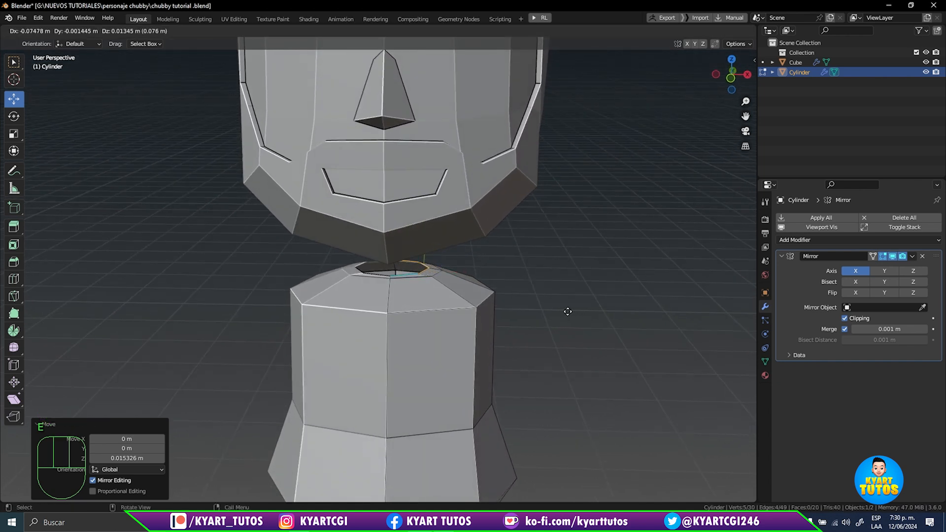
right_click(567, 312)
key(s)
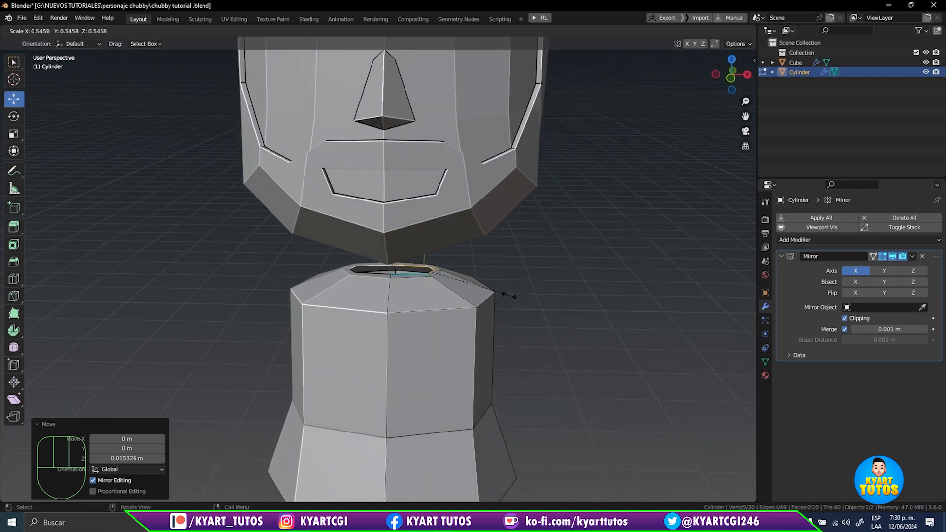
click(493, 294)
middle_drag(511, 289, 471, 292)
- Round the newly extruded neck loop with the LoopTools Circle operation
right_click(409, 279)
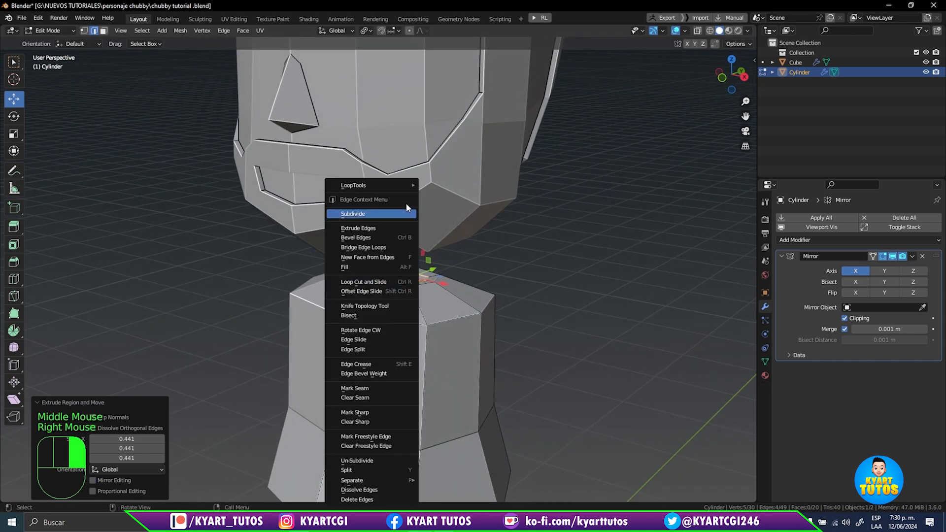
mouse_move(406, 185)
click(457, 194)
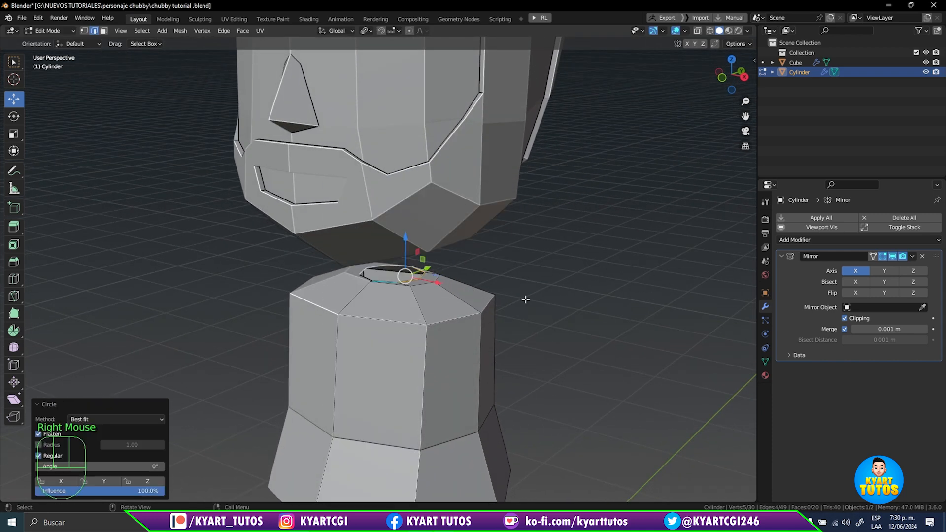
- Shrink the rounded neck loop to about 0.621 and raise it about 0.029 m along Z
middle_drag(525, 299, 542, 340)
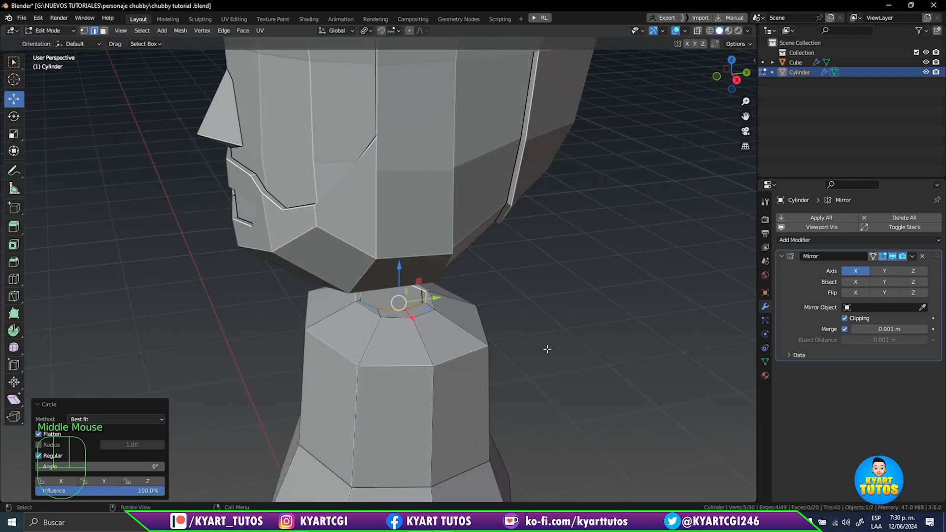
key(s)
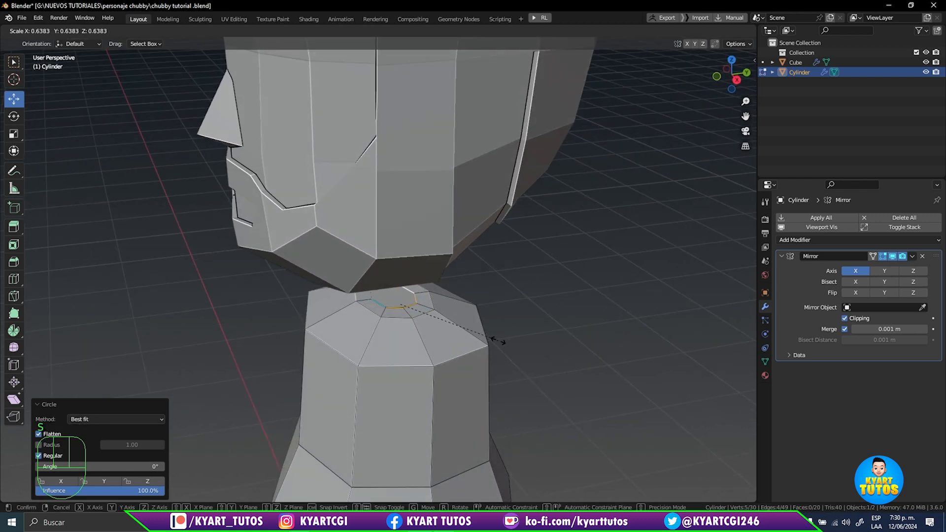
click(496, 339)
middle_drag(496, 340, 548, 286)
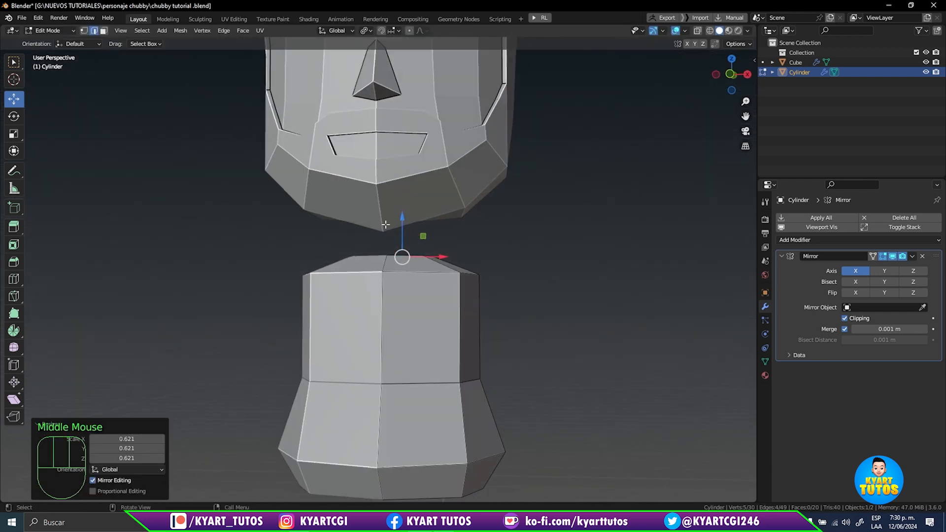
drag(397, 233, 400, 231)
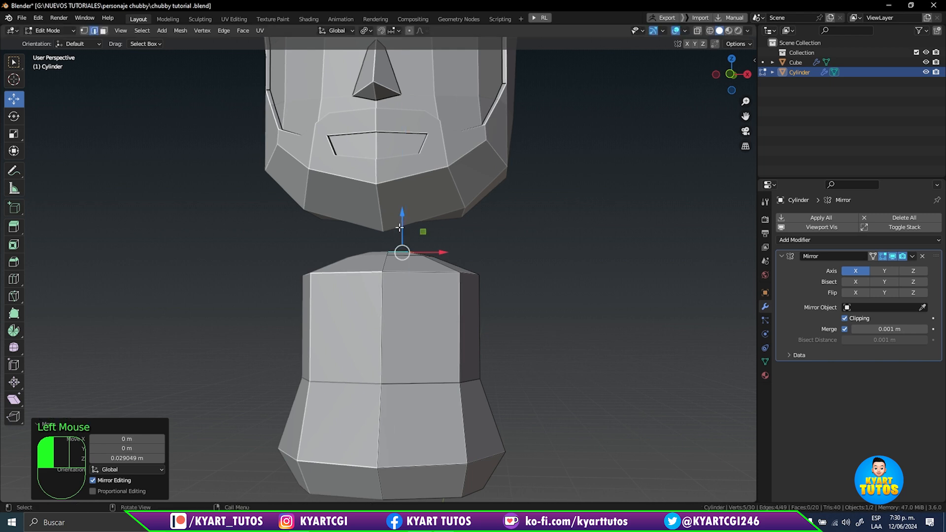
- Extrude the neck loop about 0.226 m upward along Z to form a neck reaching into the head
key(e)
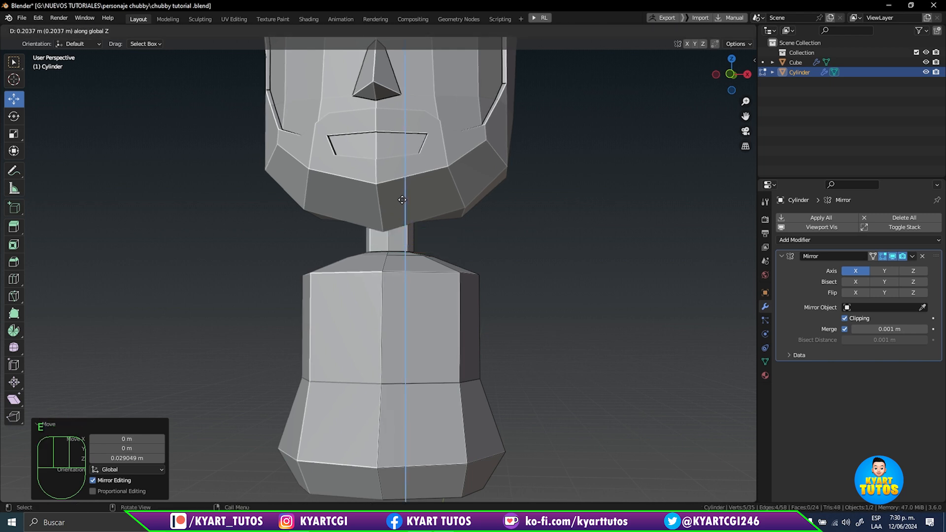
click(402, 197)
middle_drag(476, 272, 482, 285)
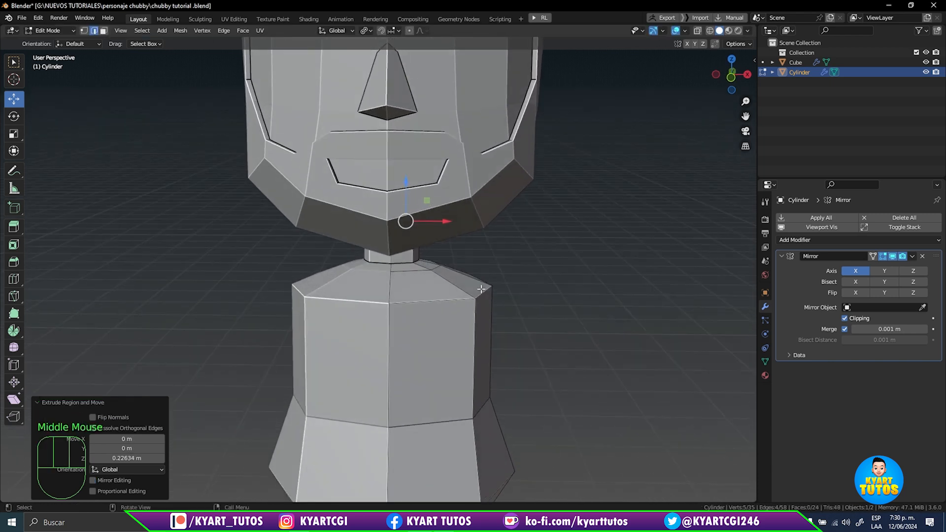
- Select the shoulder edge loop in edge mode and slide it slightly down the torso
scroll(483, 295, down, 2)
shift+middle_drag(491, 323, 454, 241)
key(2)
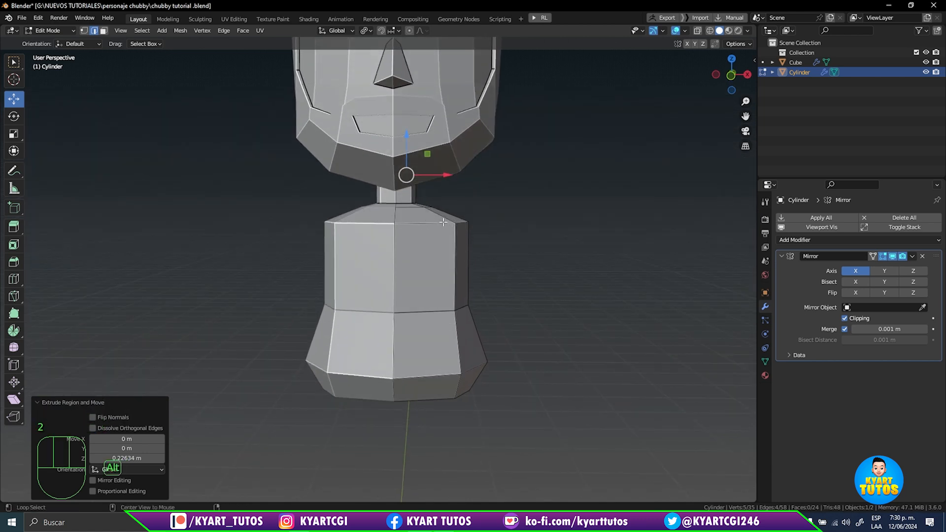
alt+click(442, 222)
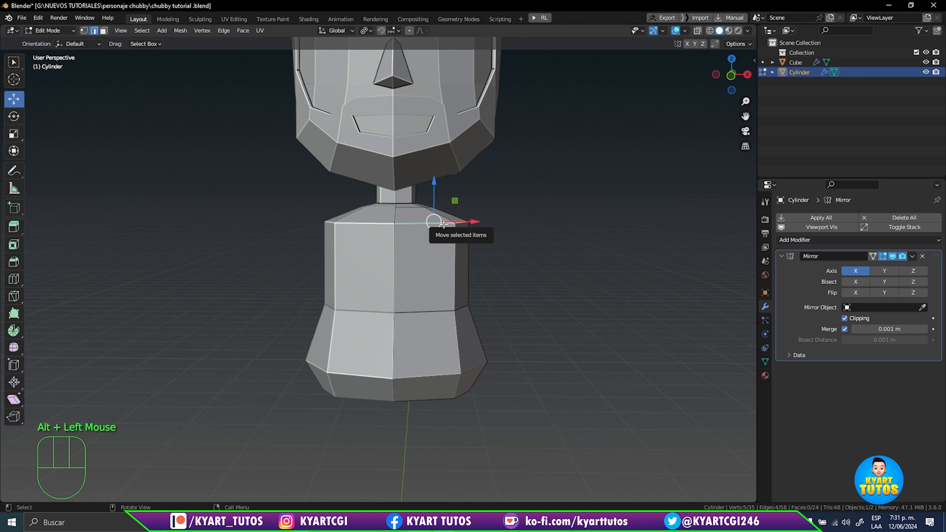
key(g)
key(g)
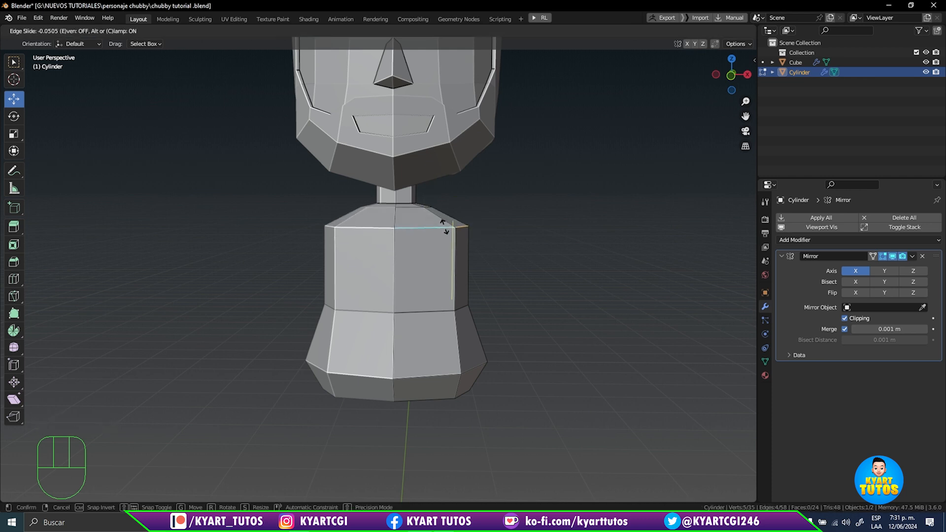
click(443, 221)
mouse_move(534, 277)
middle_down()
mouse_move(450, 272)
mouse_move(477, 294)
mouse_move(557, 273)
mouse_move(546, 276)
middle_up()
- Select the whole body mesh and raise it about 0.020 m along Z in front view
key(a)
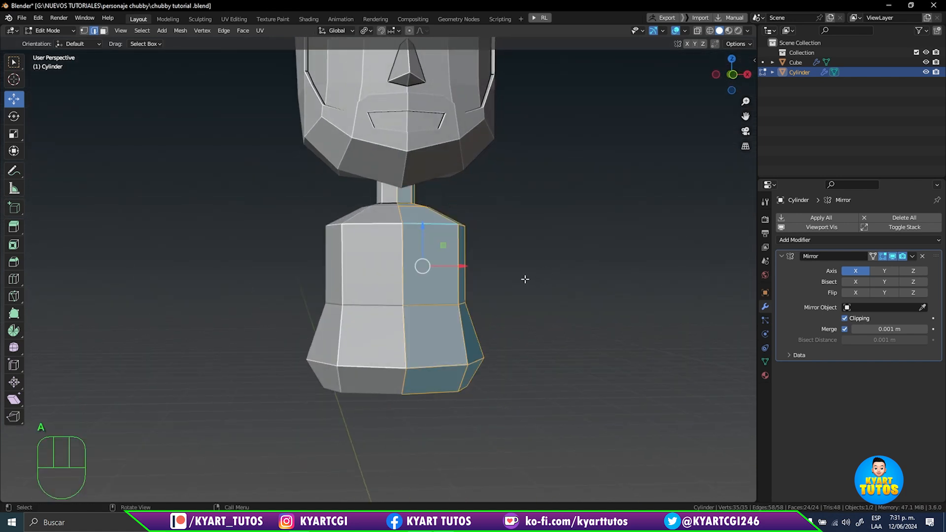
key(KP_1)
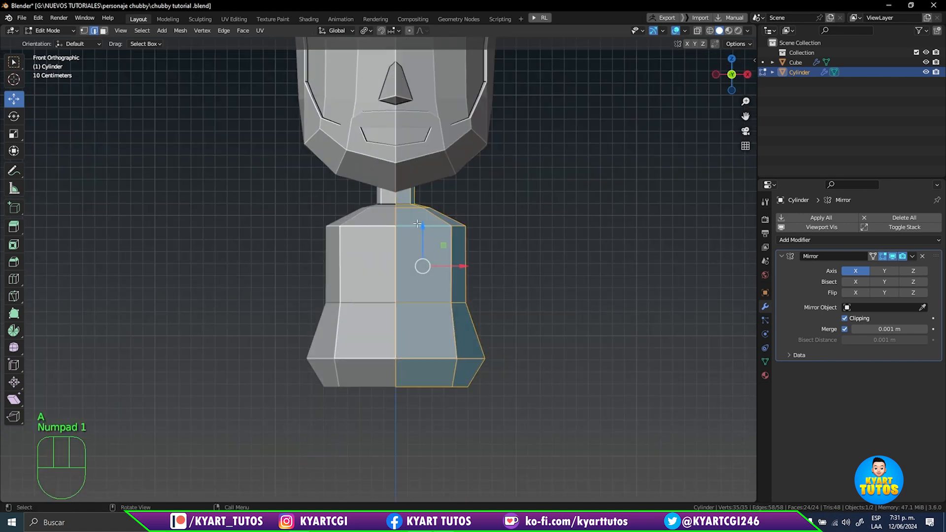
drag(422, 226, 422, 220)
- Examine the torso and neck proportions relative to the head from the front
middle_drag(600, 257, 578, 258)
scroll(563, 274, down, 2)
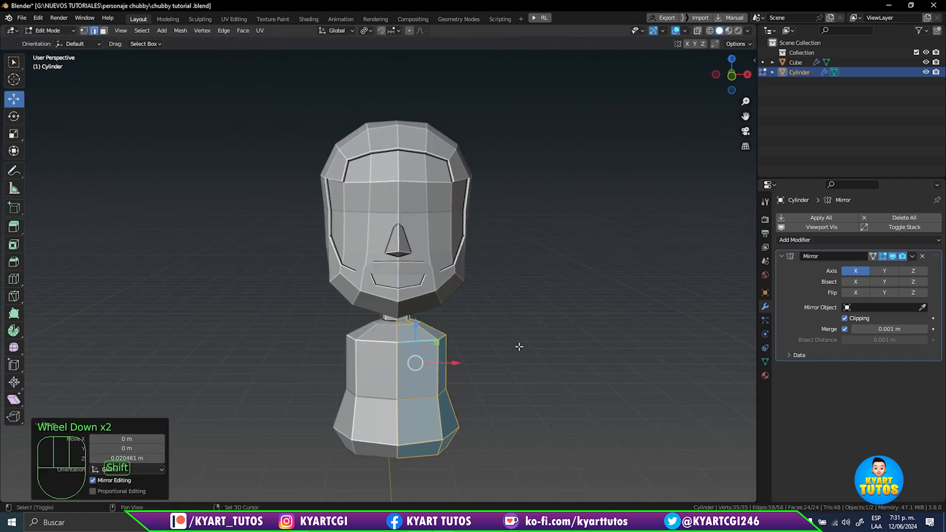
shift+middle_drag(517, 345, 530, 249)
key(KP_1)
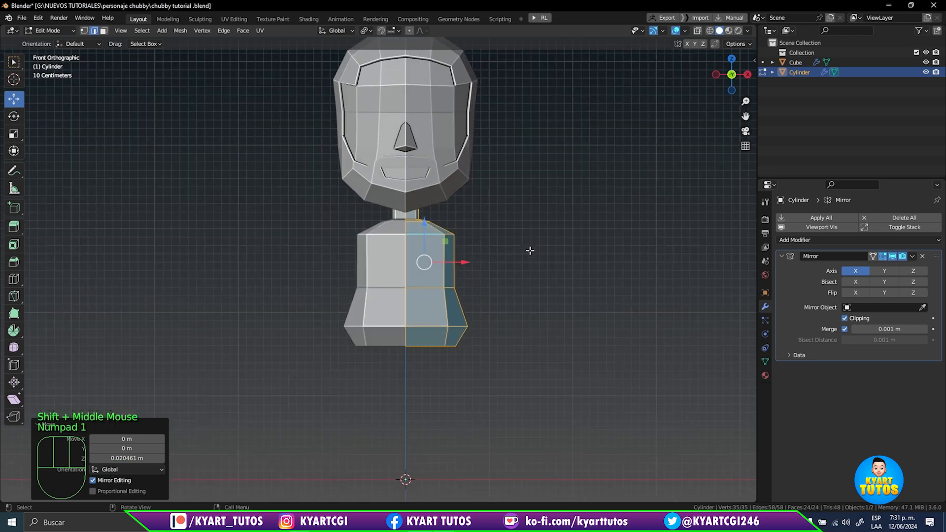
scroll(476, 301, up, 3)
shift+middle_drag(451, 64, 450, 207)
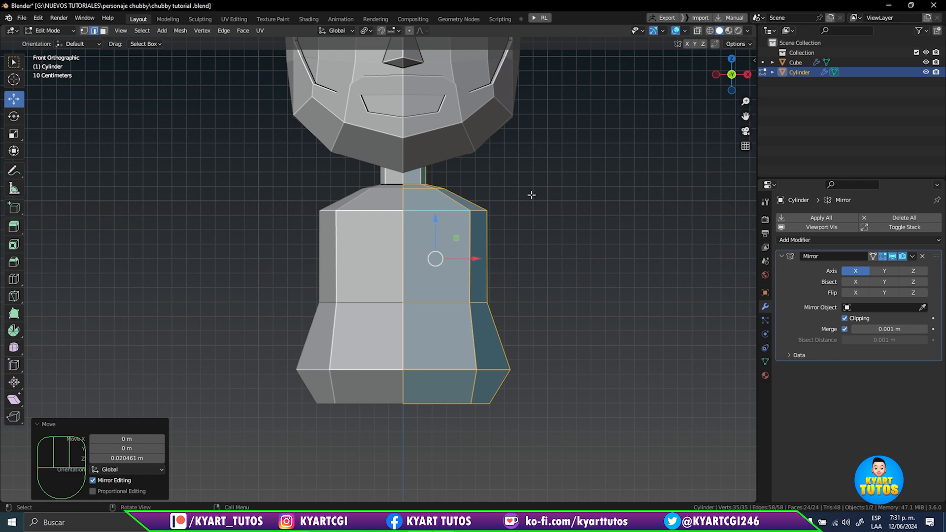
shift+middle_drag(505, 203, 509, 237)
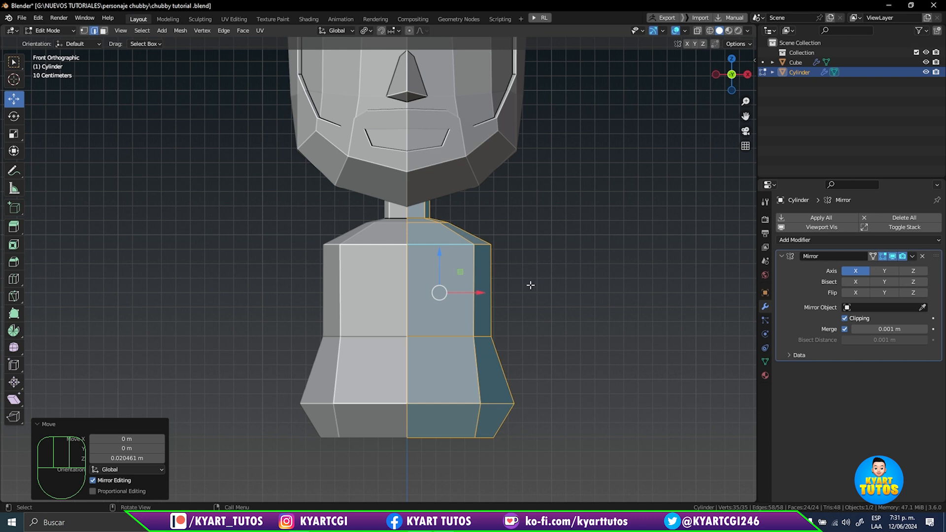
shift+middle_drag(536, 274, 534, 167)
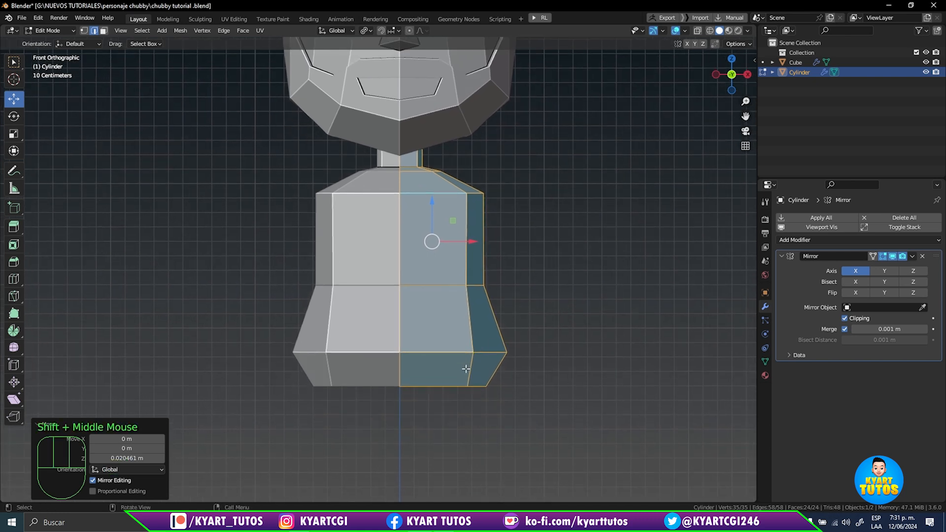
- Extrude the body's bottom edge loop about 0.106 m downward along Z
middle_drag(465, 369, 538, 339)
key(KP_1)
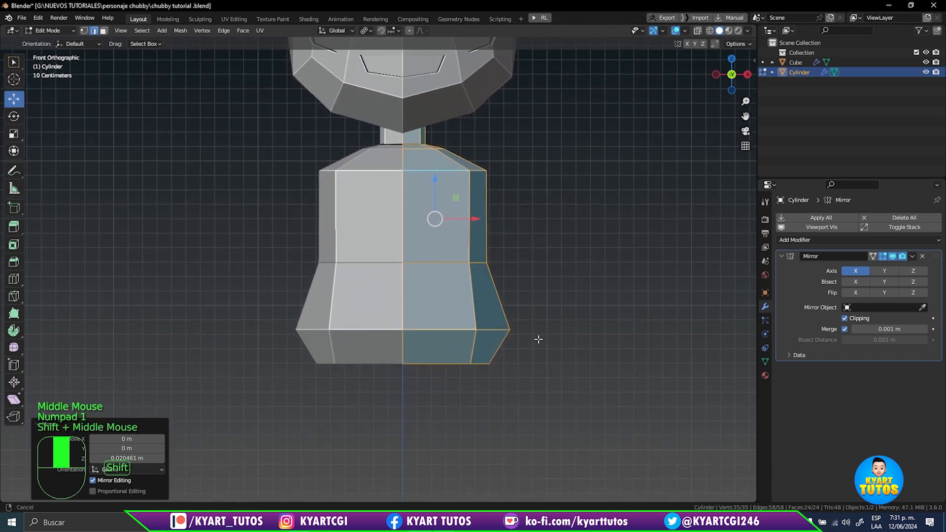
alt+click(447, 364)
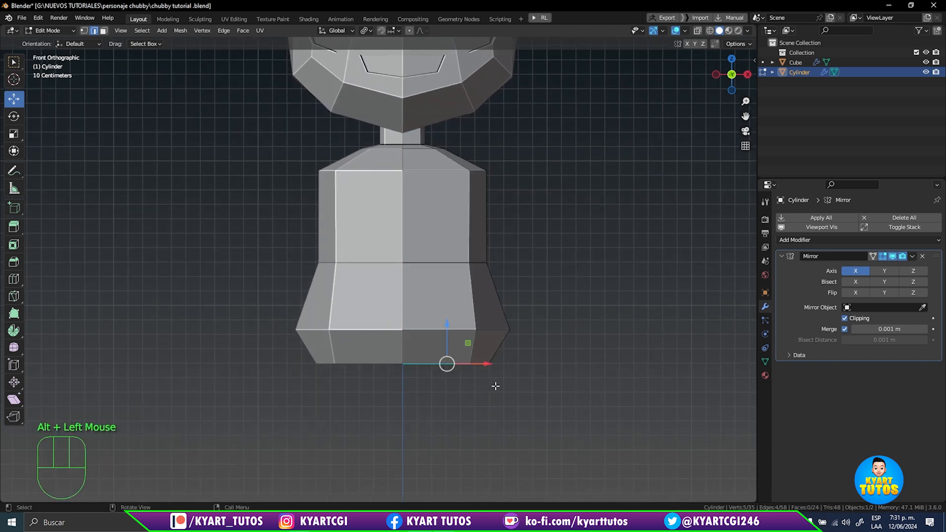
mouse_move(495, 386)
middle_down()
mouse_move(505, 353)
mouse_move(473, 364)
mouse_move(432, 346)
mouse_move(490, 377)
middle_up()
key(KP_1)
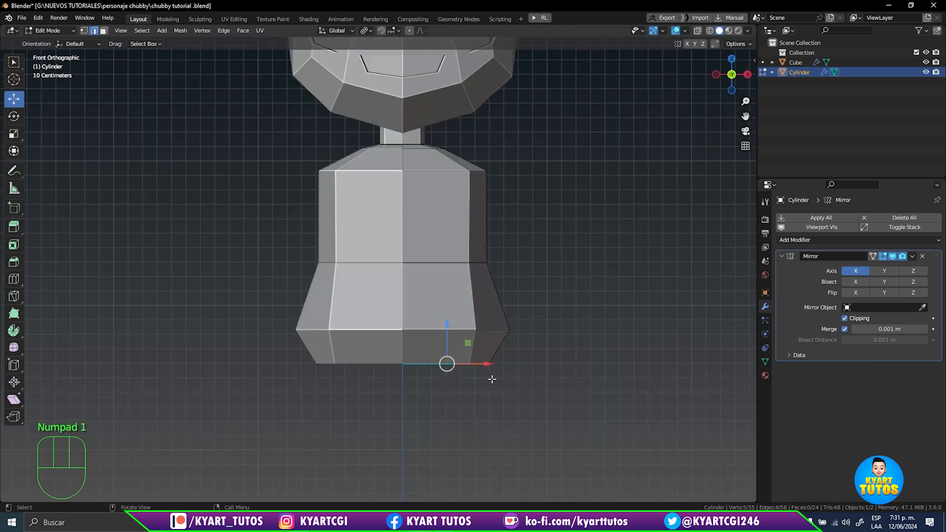
key(e)
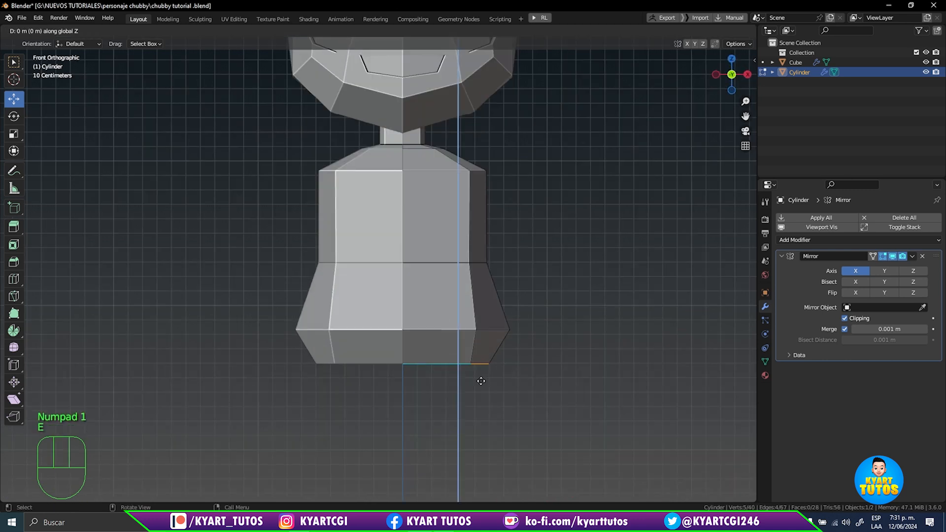
click(480, 393)
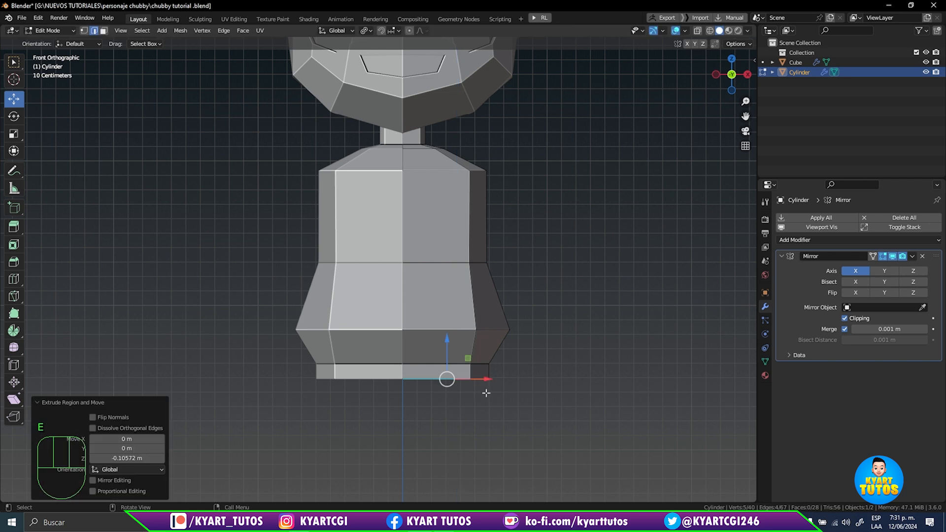
- Select the waist edge loop and widen it along X to a scale of about 1.097
mouse_move(540, 356)
middle_down()
mouse_move(423, 337)
mouse_move(572, 364)
mouse_move(542, 344)
middle_up()
key(KP_1)
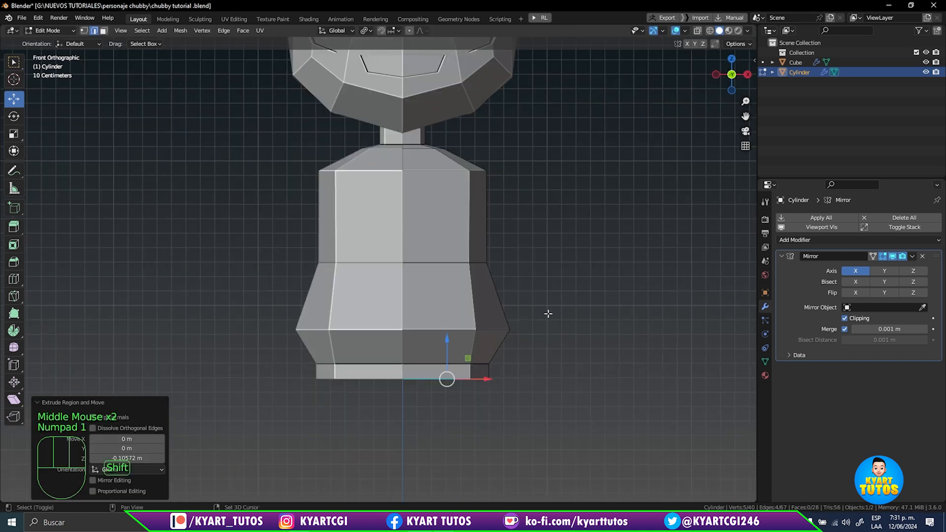
shift+middle_drag(547, 312, 537, 321)
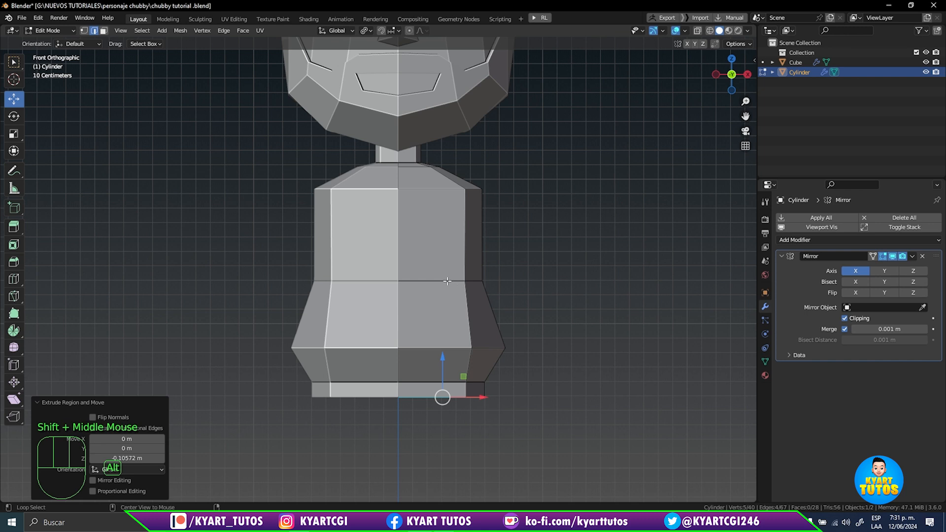
alt+click(481, 286)
key(s)
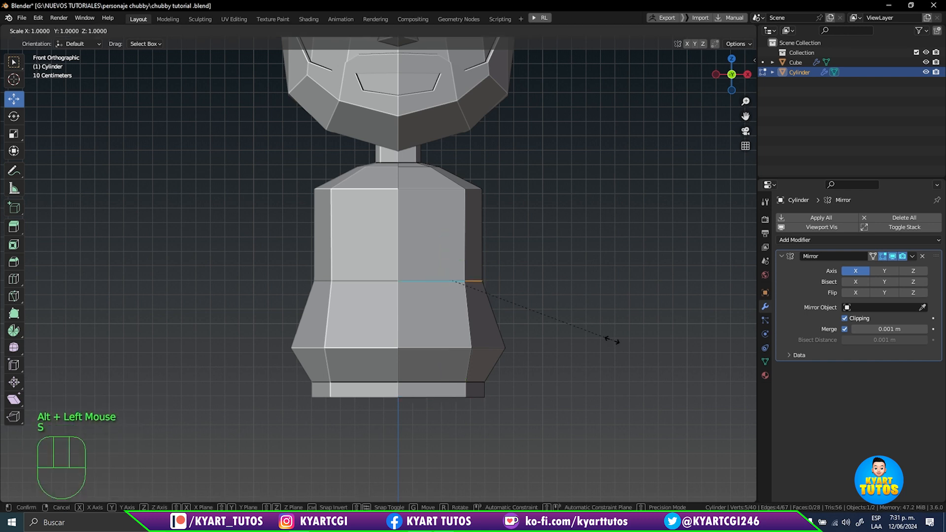
key(x)
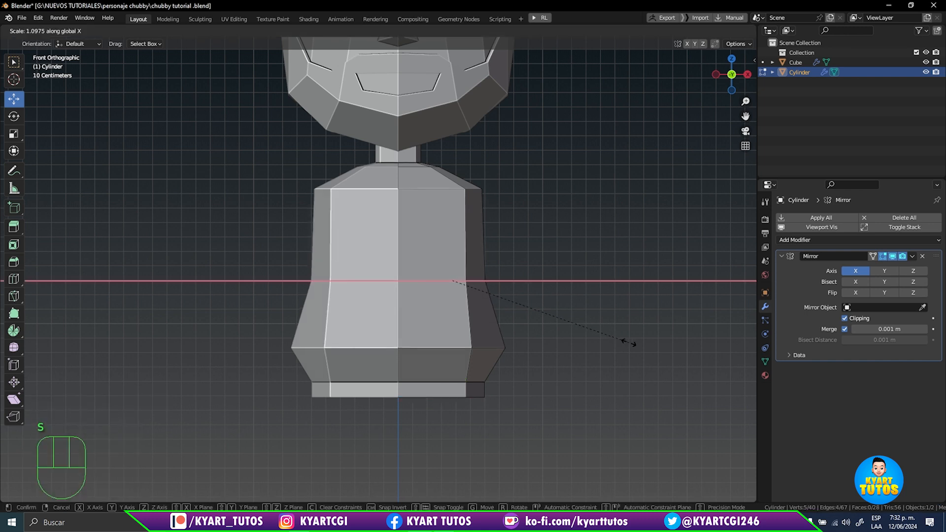
click(626, 340)
shift+middle_drag(544, 302, 553, 280)
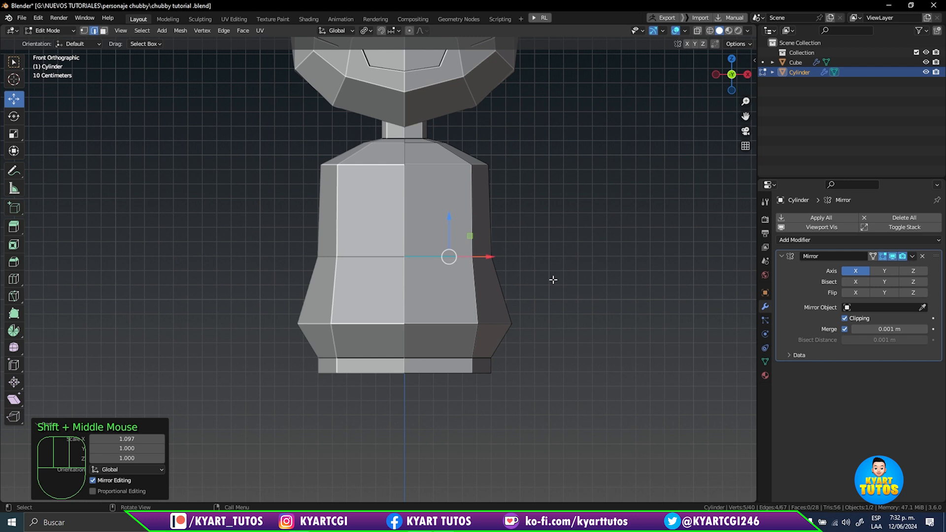
key(KP_1)
scroll(553, 280, down, 2)
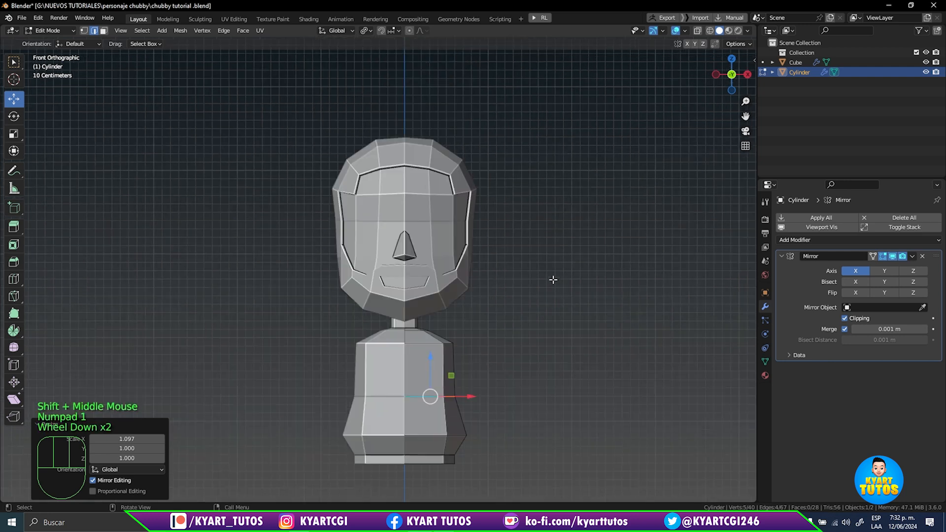
- Try to shrink the whole body mesh uniformly to a scale of about 0.881 and raise it slightly along Z
shift+middle_drag(554, 279, 540, 253)
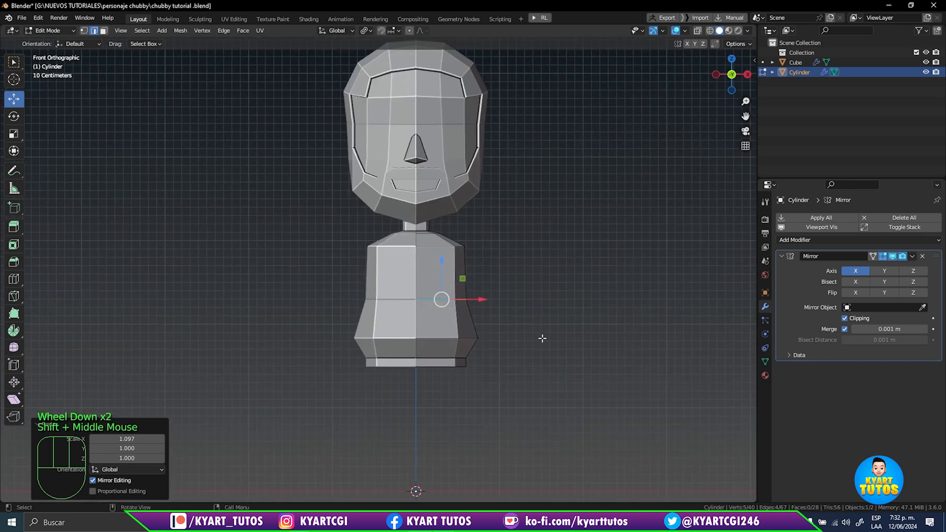
key(a)
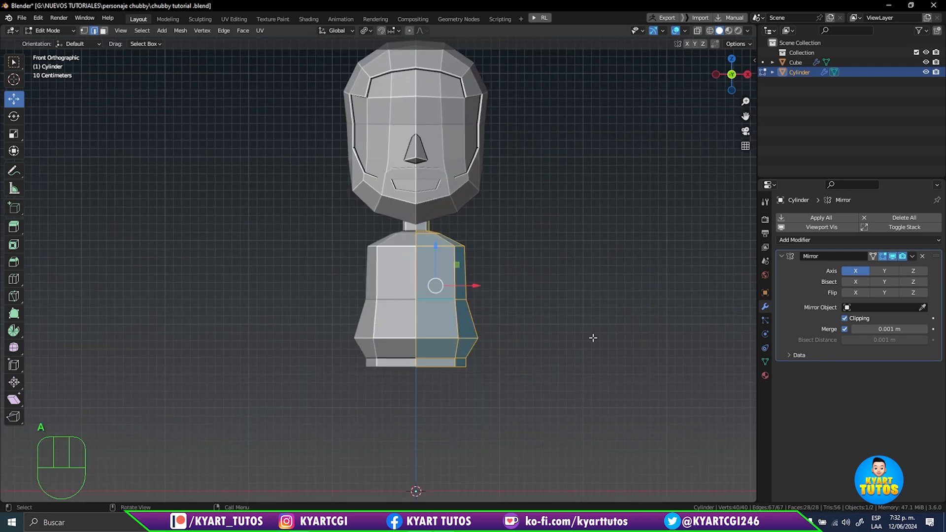
key(s)
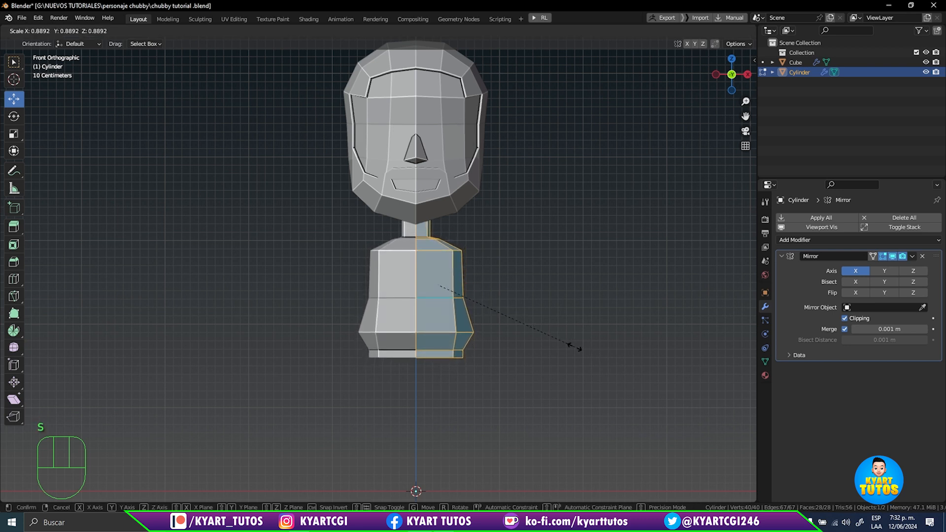
click(573, 347)
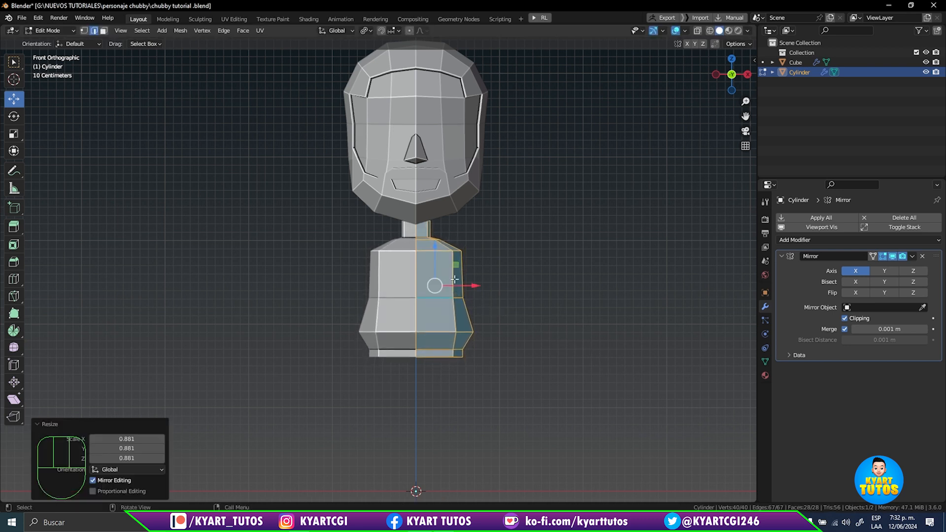
drag(437, 254, 433, 243)
key(ctrl+z)
key(ctrl+z)
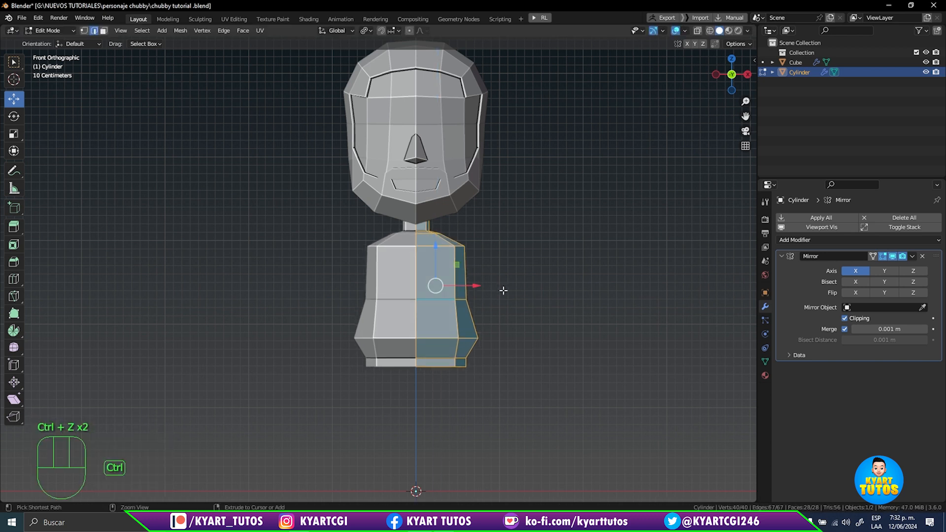
- Shrink the whole body mesh along its normals by about 0.047 m and raise it along Z by about 0.035 m plus 0.052 m
key(alt+s)
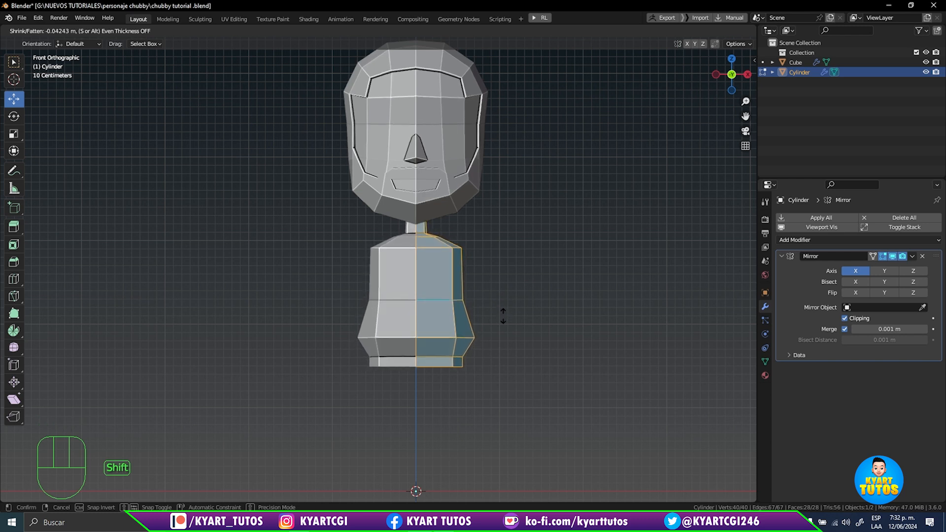
click(503, 318)
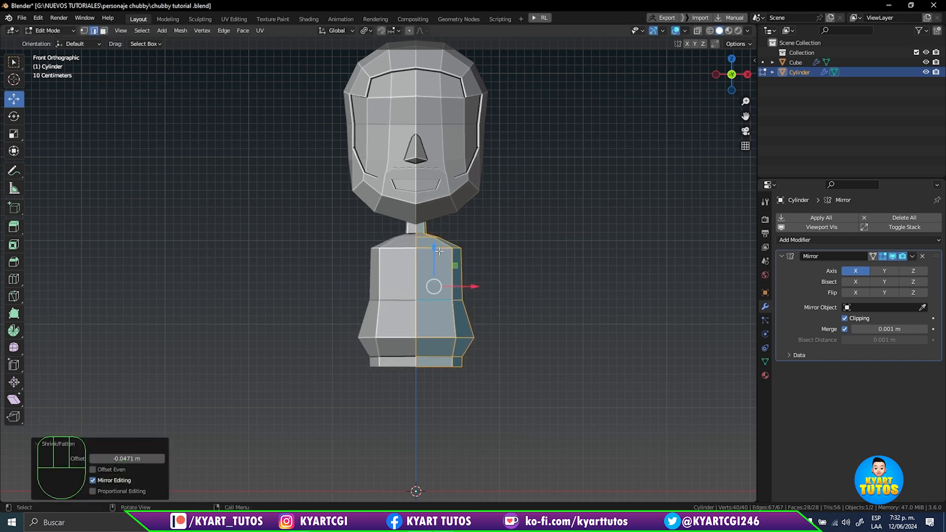
drag(434, 248, 434, 245)
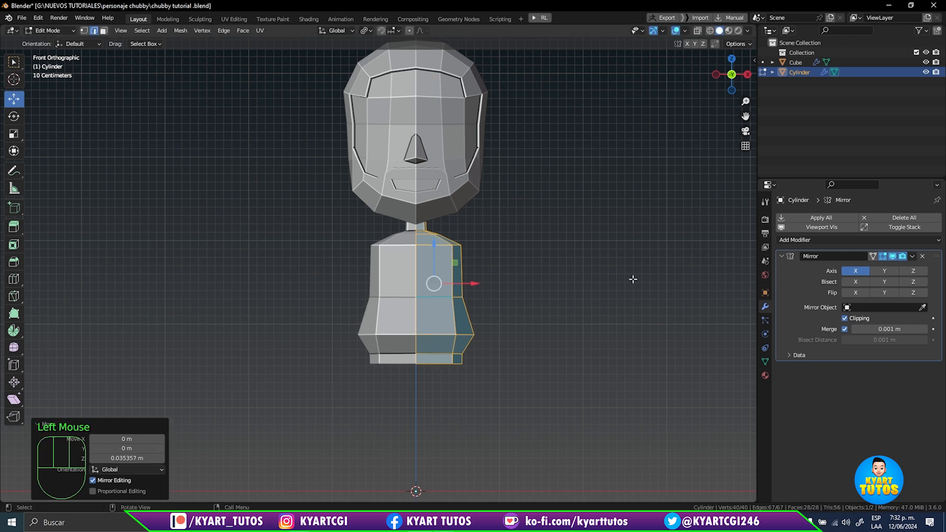
middle_drag(632, 294, 455, 254)
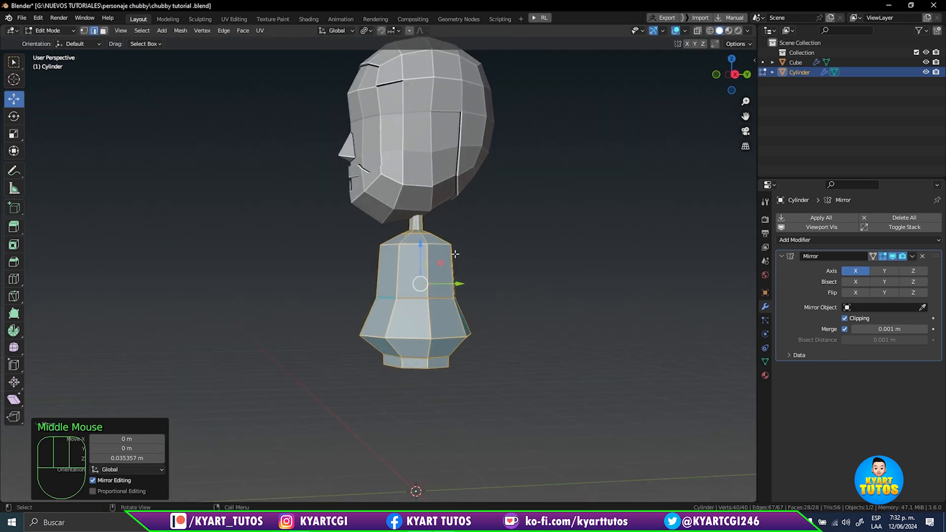
drag(417, 250, 418, 244)
middle_drag(552, 278, 654, 270)
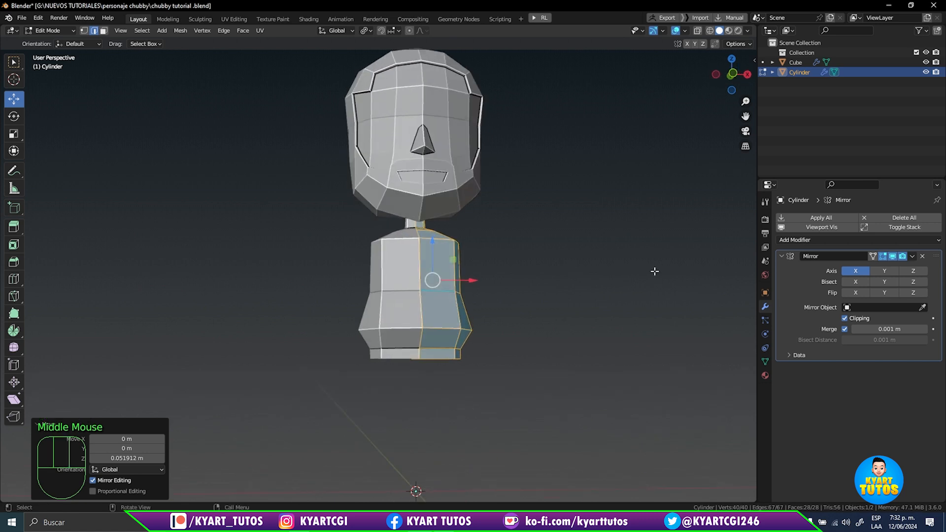
- Select the widest edge loop of the lower torso and edge slide it by a factor of about -0.020
key(KP_1)
shift+middle_drag(547, 315, 564, 379)
scroll(542, 306, up, 3)
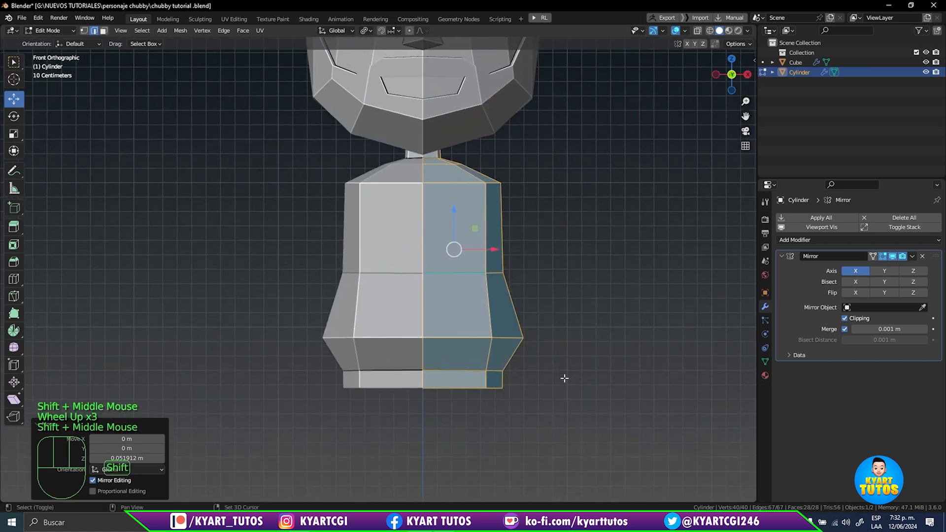
alt+click(461, 340)
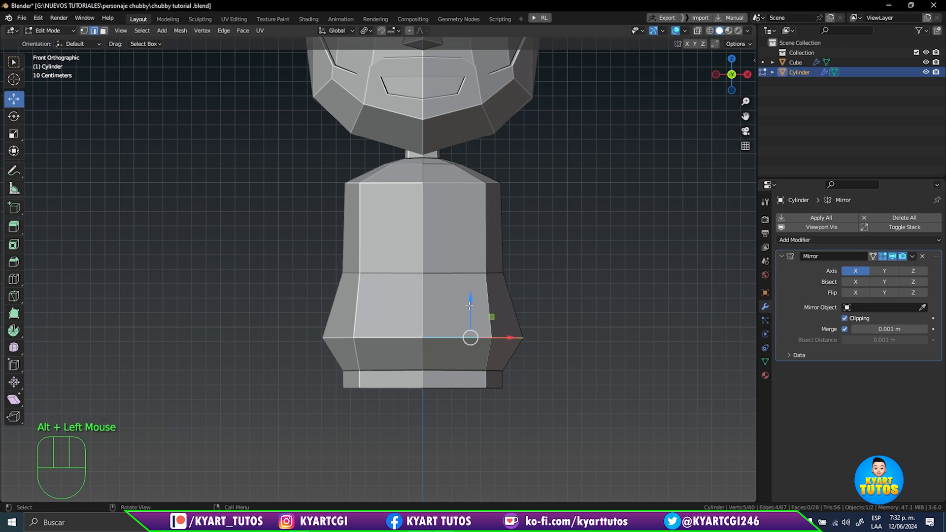
key(g)
key(g)
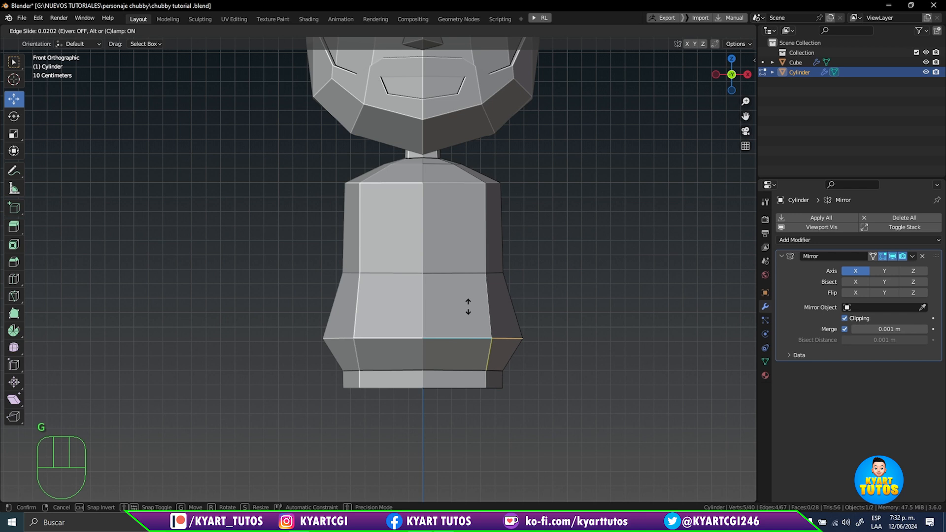
click(468, 306)
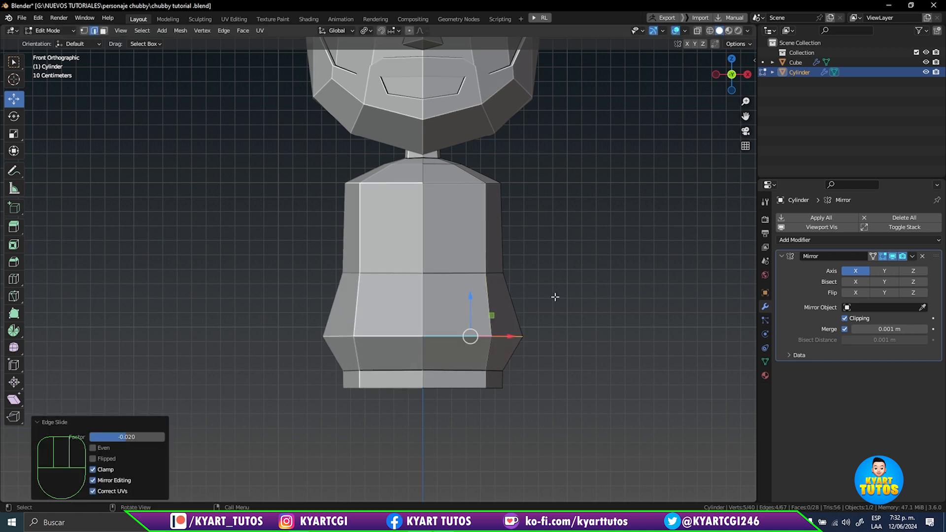
- Add a single loop cut around the upper torso between shoulders and waist, with a slide factor of about 0.061
shift+middle_drag(555, 297, 604, 336)
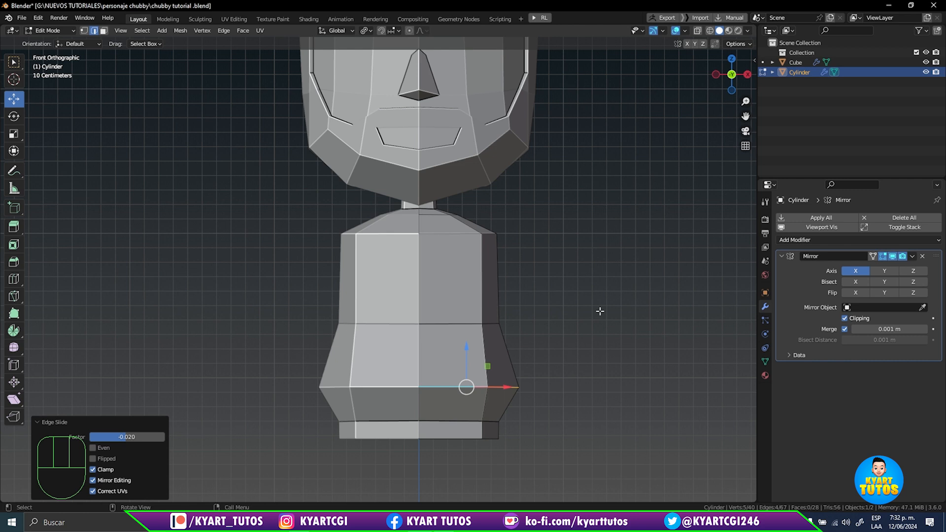
middle_drag(566, 280, 451, 290)
key(ctrl+r)
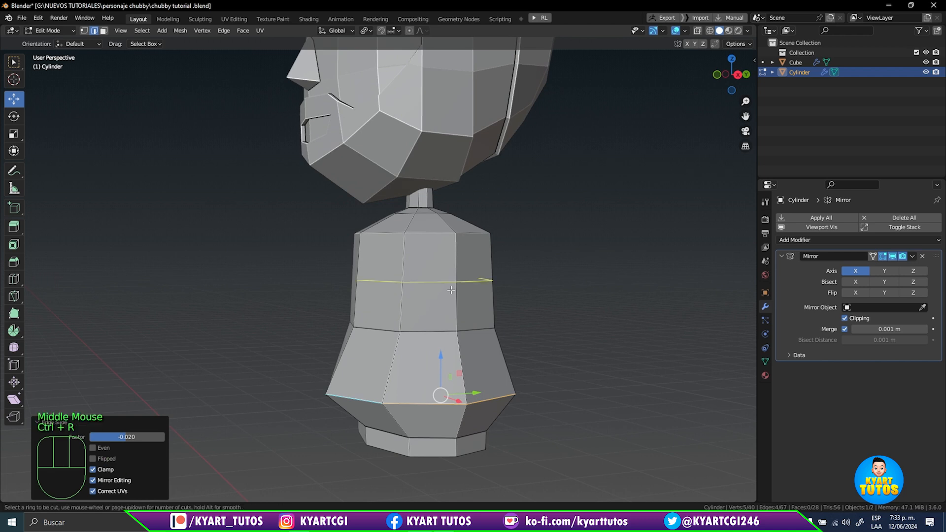
click(451, 291)
click(451, 293)
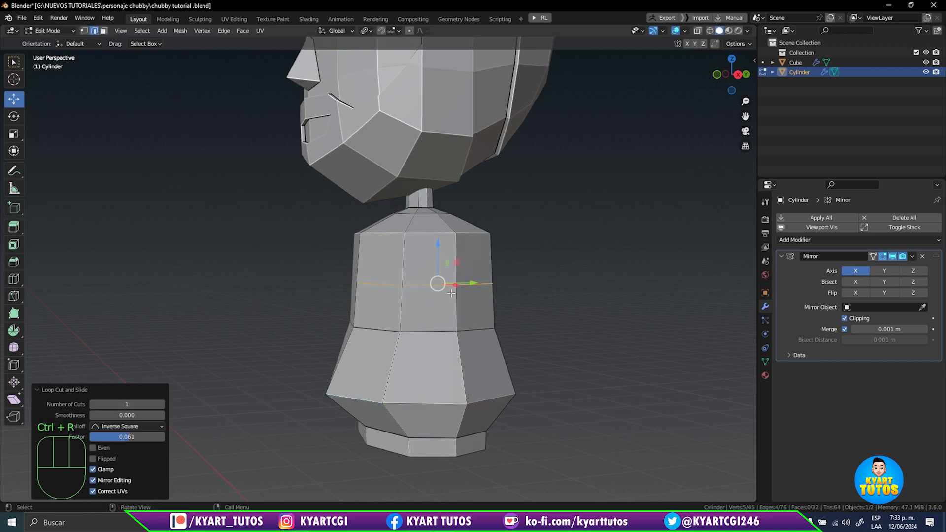
- Select the two side faces below the shoulder, above the new loop, and inset them together by about 0.077 m
mouse_move(536, 297)
middle_down()
mouse_move(488, 302)
mouse_move(549, 313)
mouse_move(522, 310)
middle_up()
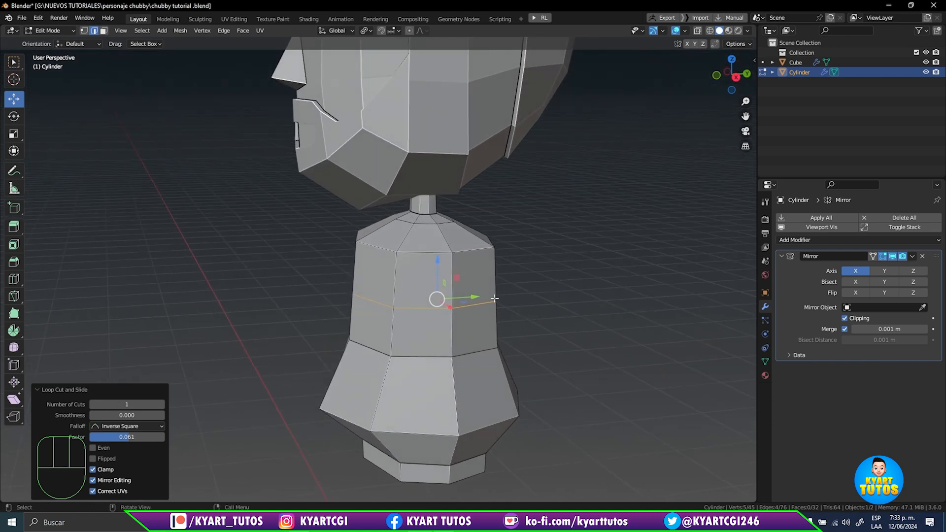
key(3)
click(482, 281)
shift+click(417, 286)
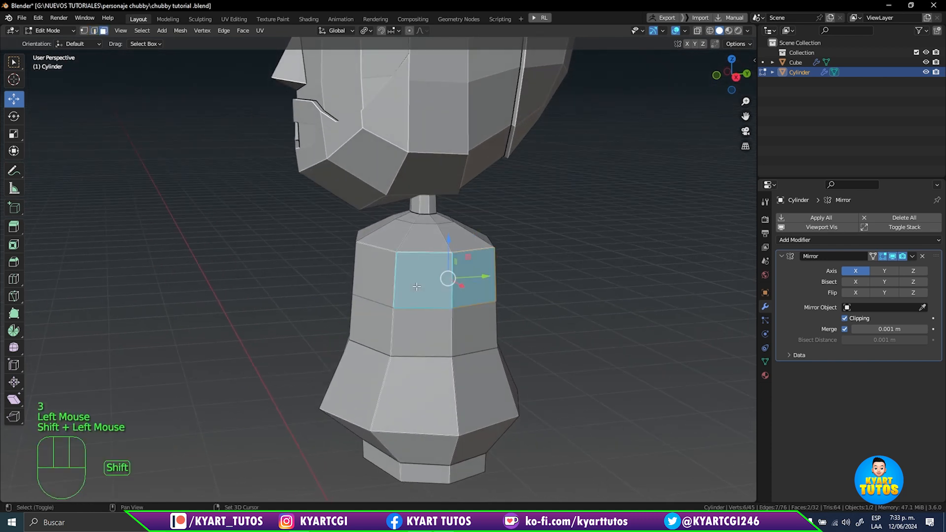
middle_drag(498, 326, 490, 322)
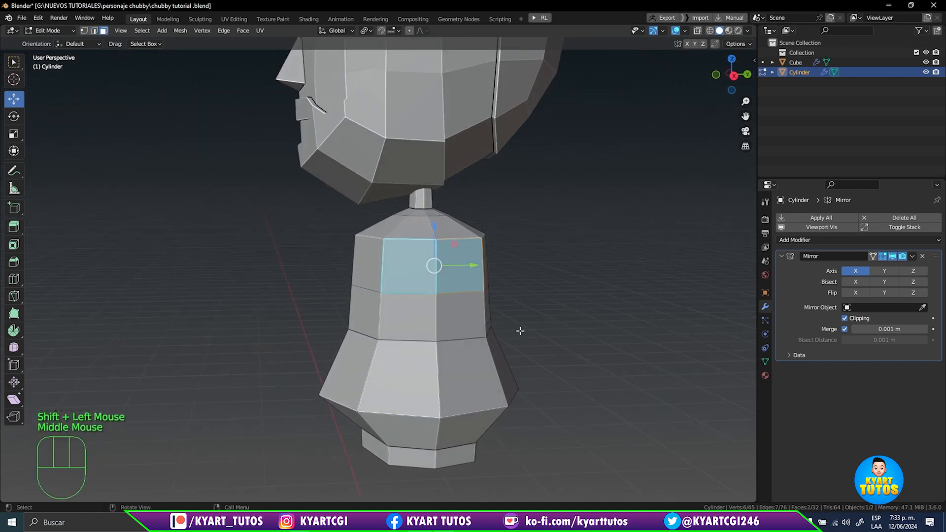
key(i)
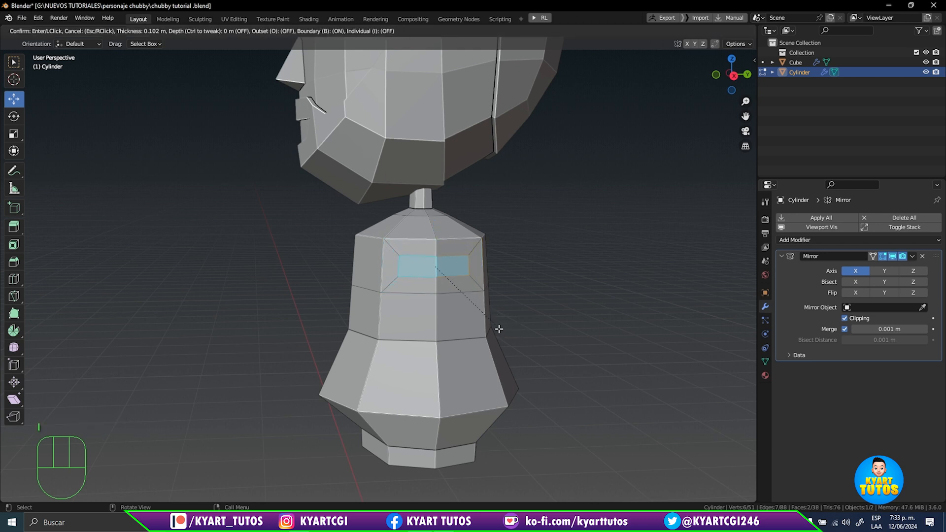
click(506, 327)
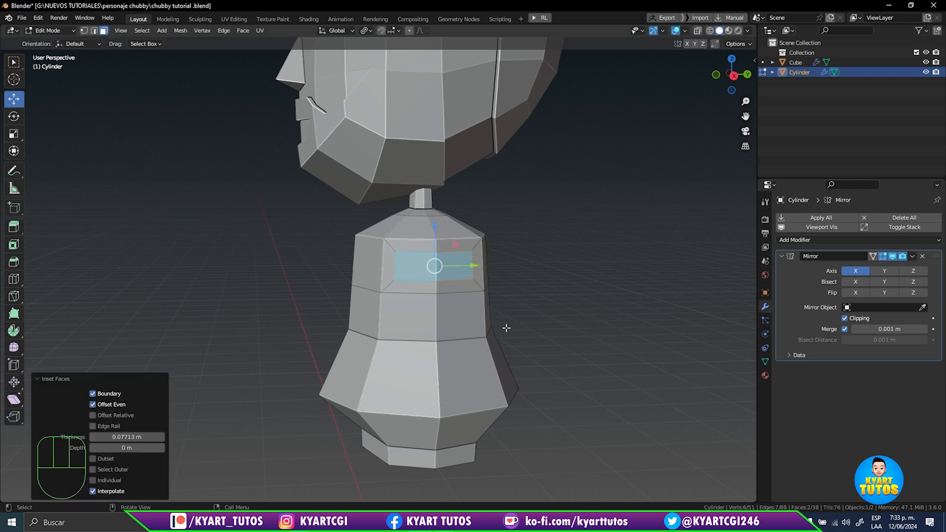
- Reshape the inset side faces with LoopTools Circle and move them outward about 0.099 m along X in front view
right_click(448, 278)
mouse_move(450, 282)
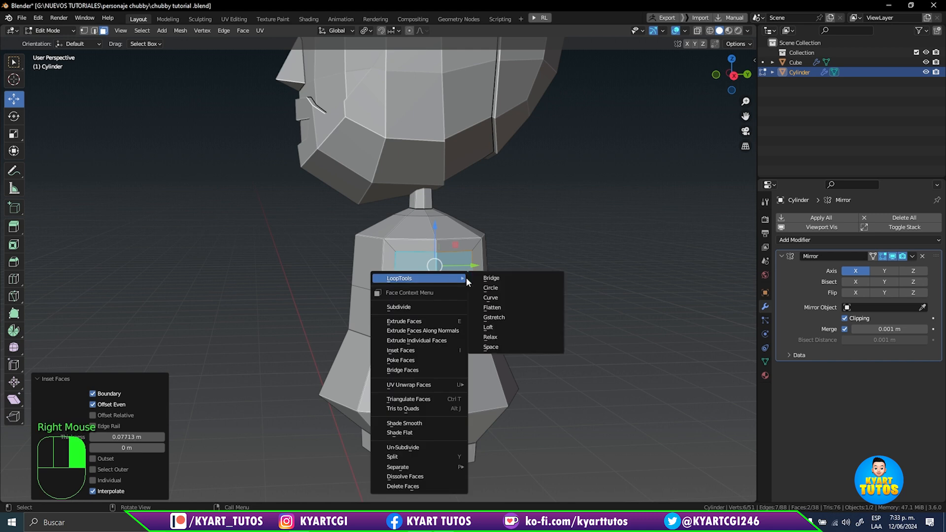
click(514, 288)
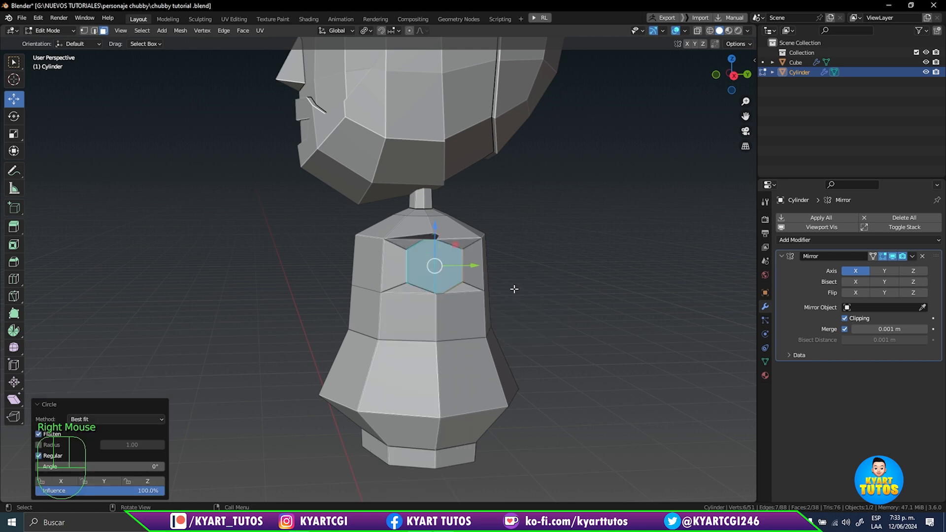
middle_drag(526, 298, 504, 277)
key(KP_1)
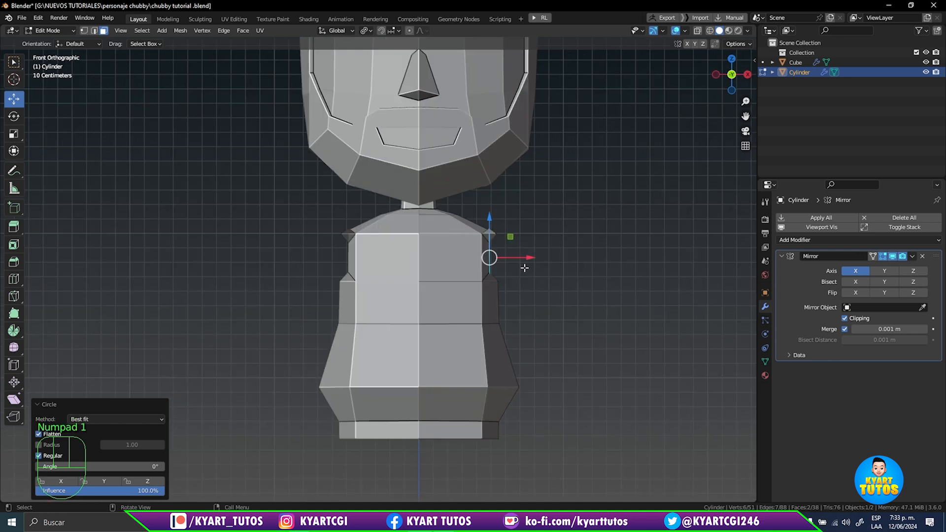
drag(524, 257, 540, 257)
- Scale the hexagonal arm socket faces down uniformly to about 0.743 in the right side view
middle_drag(541, 258, 459, 308)
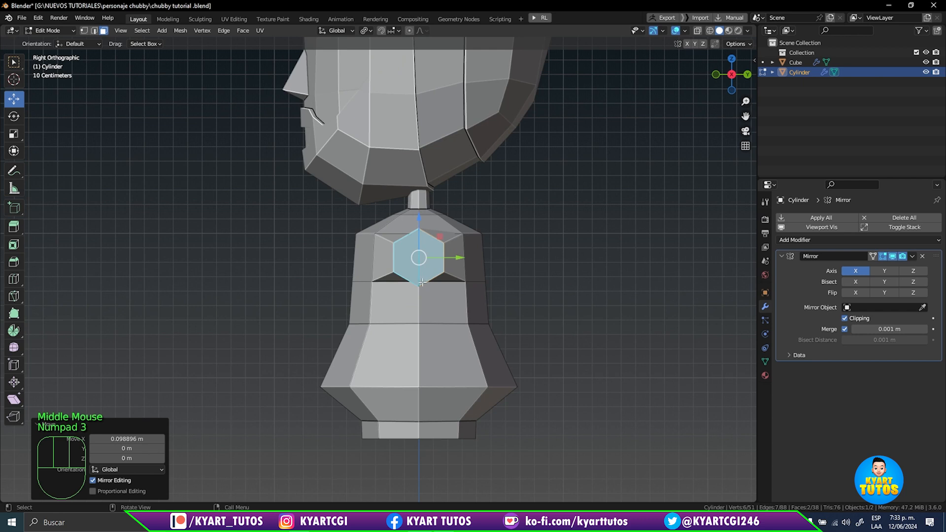
scroll(421, 281, up, 2)
shift+middle_drag(614, 257, 619, 396)
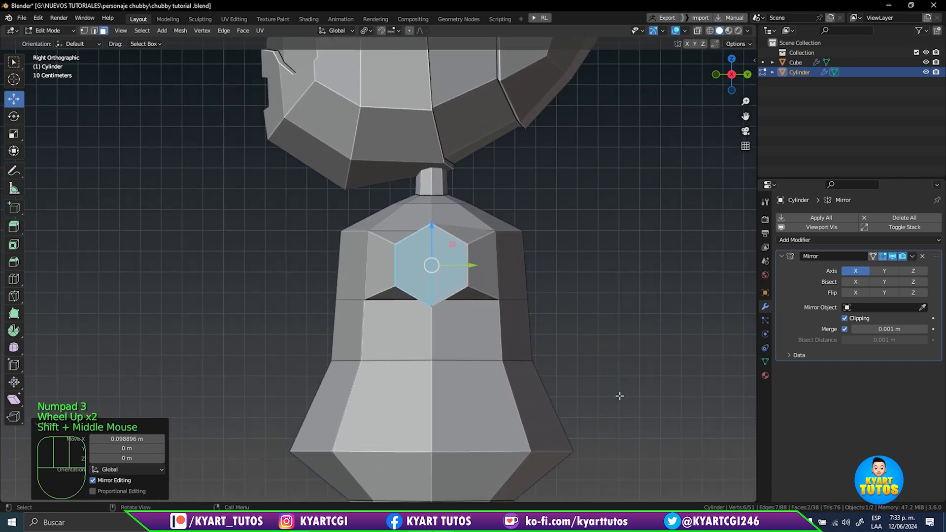
key(s)
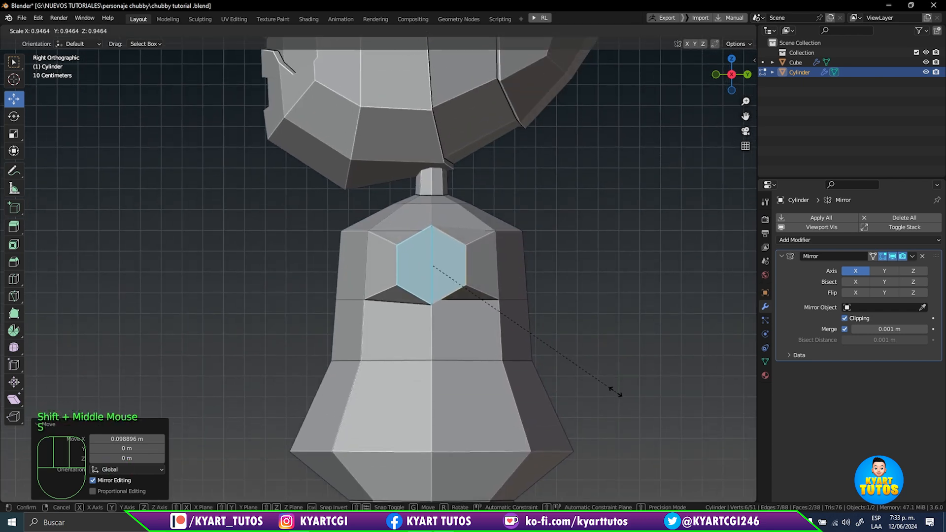
click(570, 372)
- Move the arm socket faces about 0.031 m inward along X in front view
middle_drag(575, 370, 667, 355)
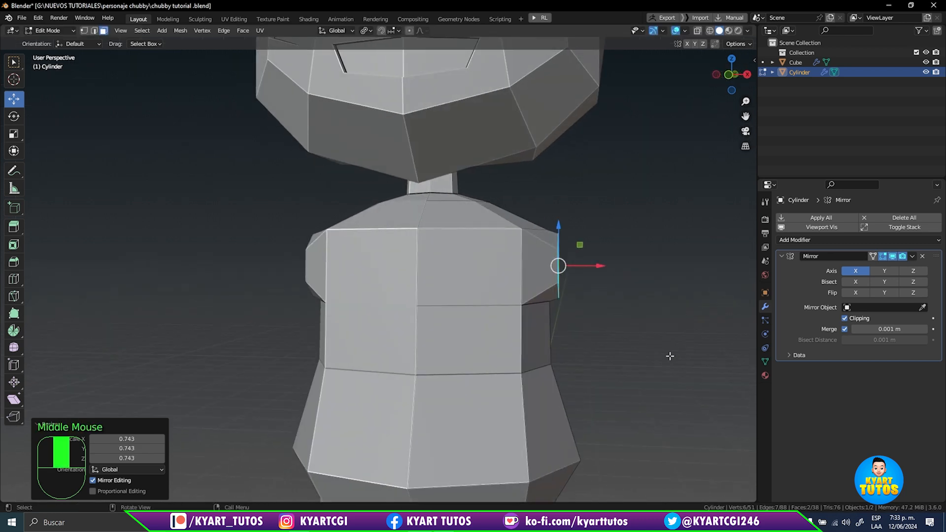
key(KP_1)
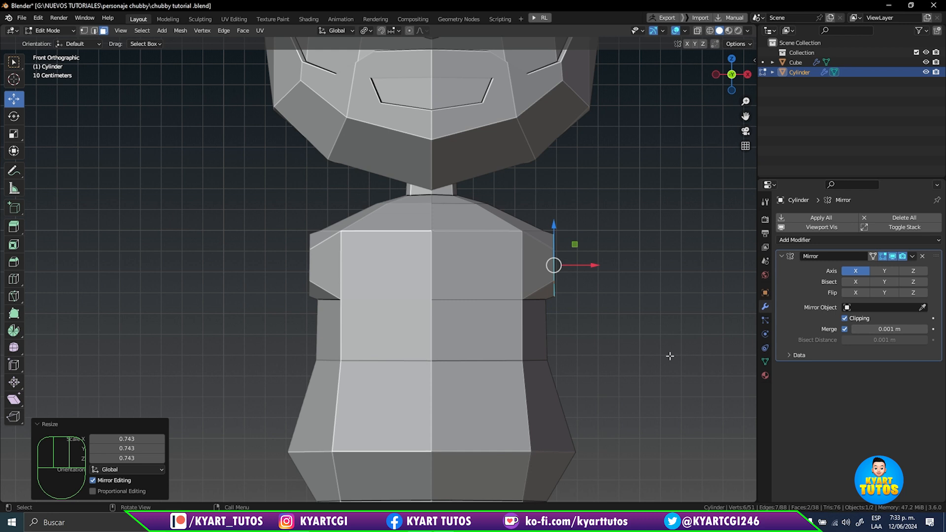
mouse_move(591, 266)
mouse_down()
mouse_move(643, 264)
mouse_move(581, 264)
mouse_move(585, 276)
mouse_up()
- Extrude the arm socket faces about 0.177 m outward and scale the new end to about 1.102
shift+middle_drag(600, 334, 616, 323)
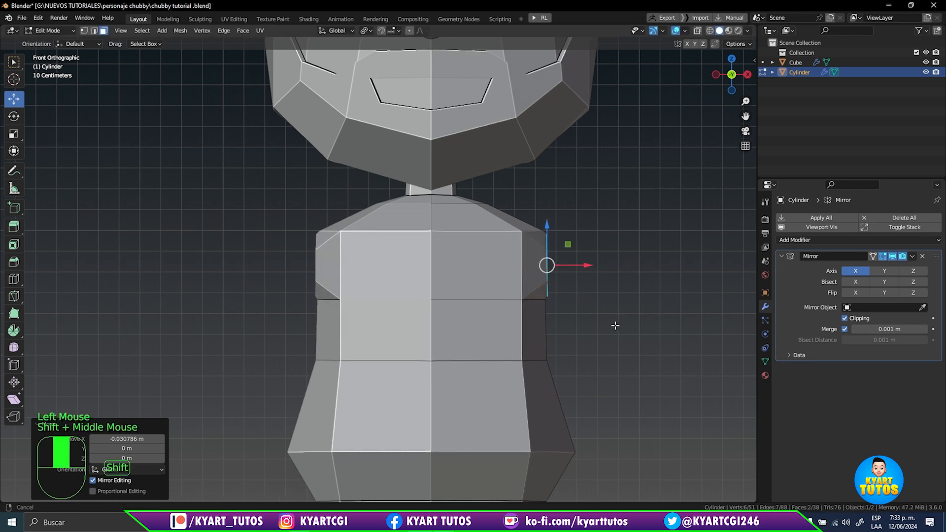
scroll(566, 334, down, 1)
scroll(566, 334, down, 1)
shift+middle_drag(537, 408, 547, 255)
key(e)
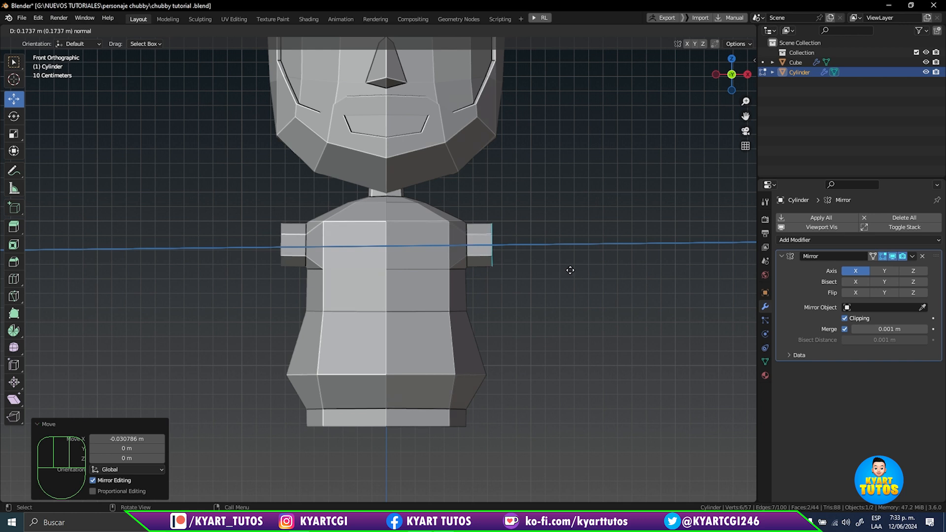
click(571, 270)
key(s)
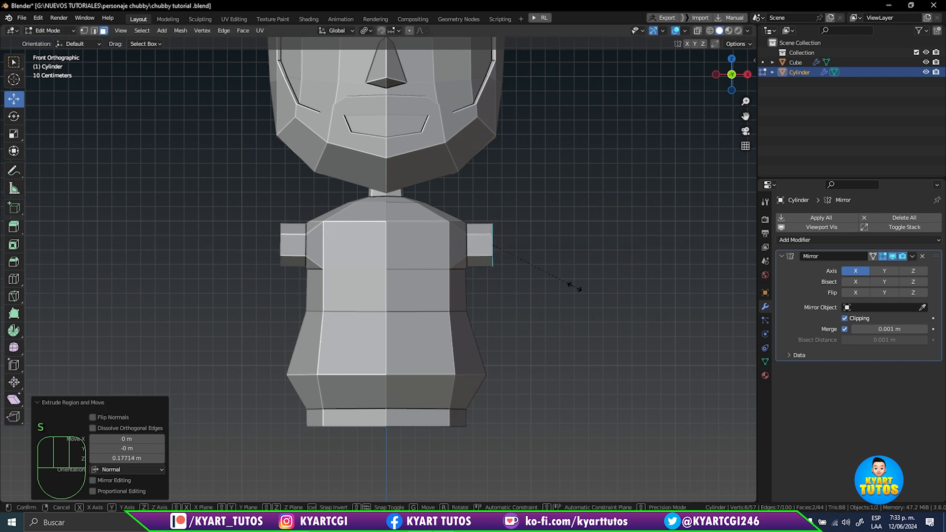
click(579, 298)
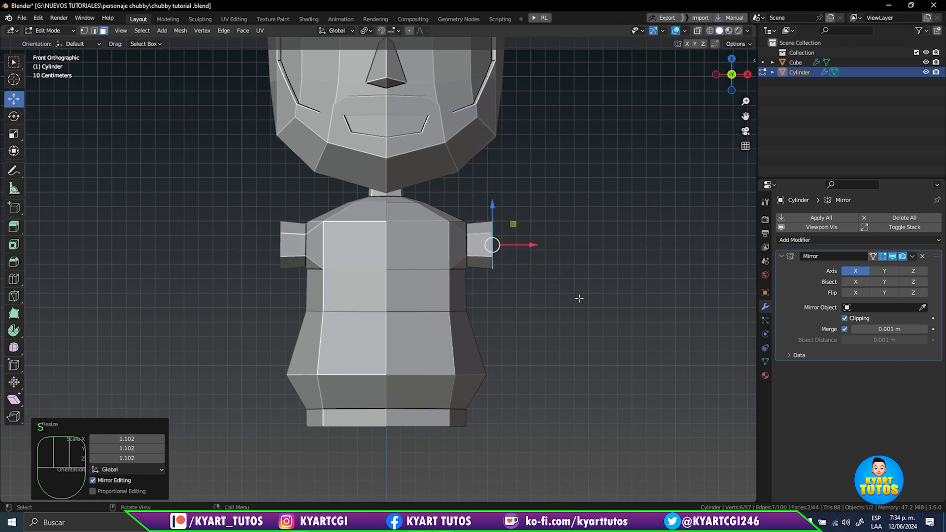
- Extrude the arm ends about 0.109 m, tapering them to about 0.784 and shifting them about 0.061 m outward along X
key(e)
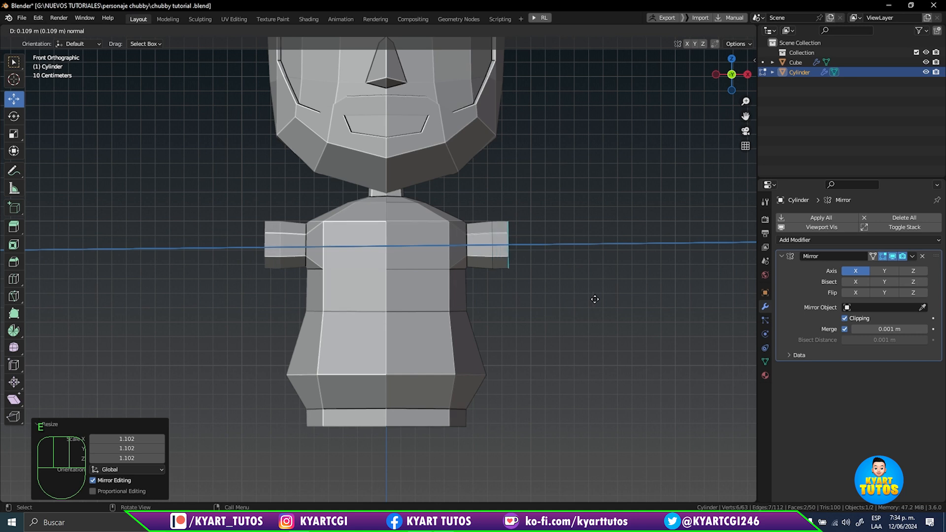
click(594, 299)
key(s)
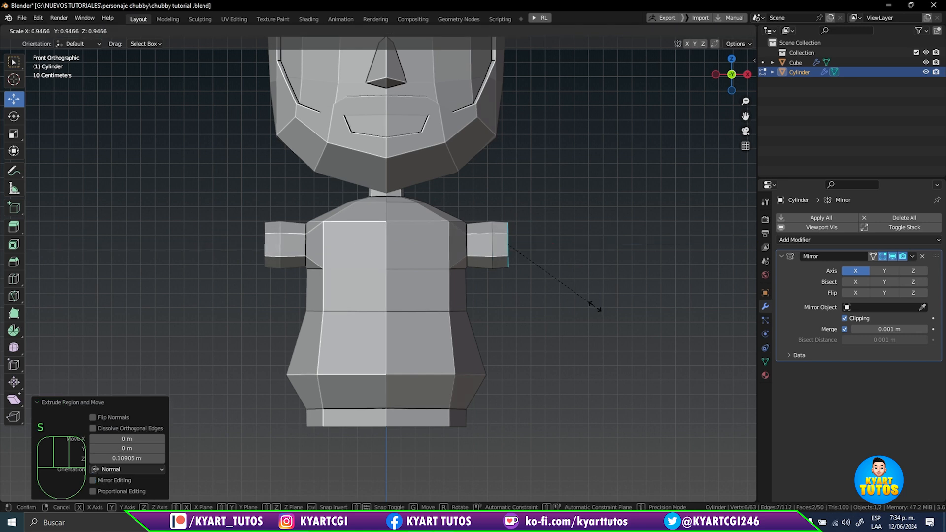
click(574, 302)
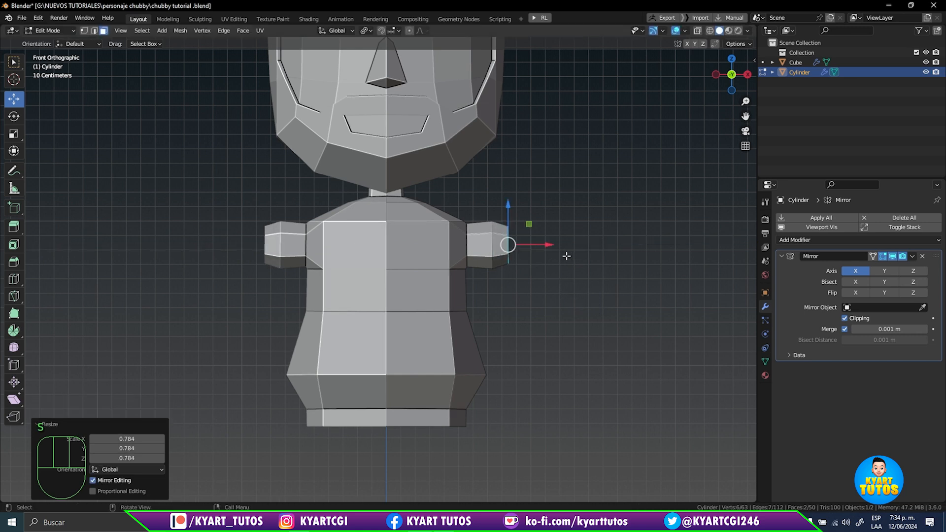
drag(545, 247, 564, 244)
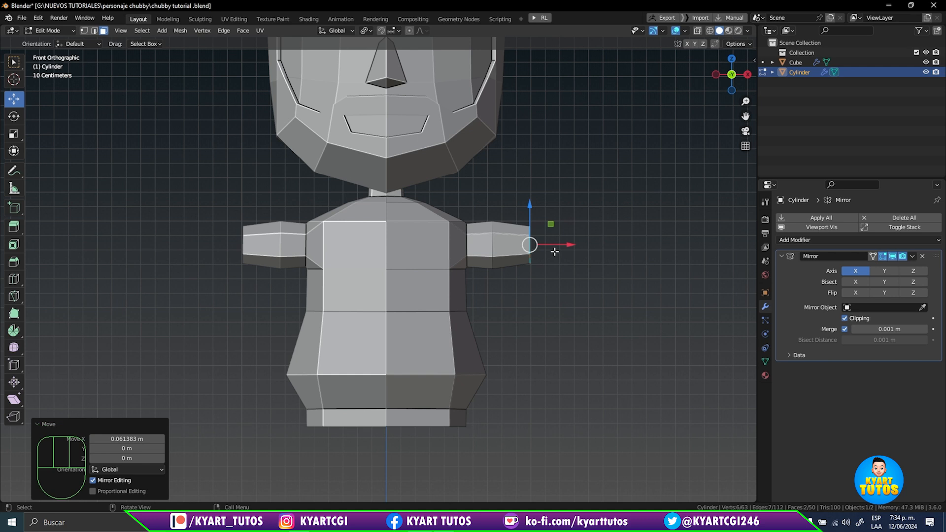
- Extrude two short elbow segments from the arm ends, about 0.024 m and then about 0.032 m long
scroll(557, 260, up, 2)
shift+middle_drag(563, 220, 506, 454)
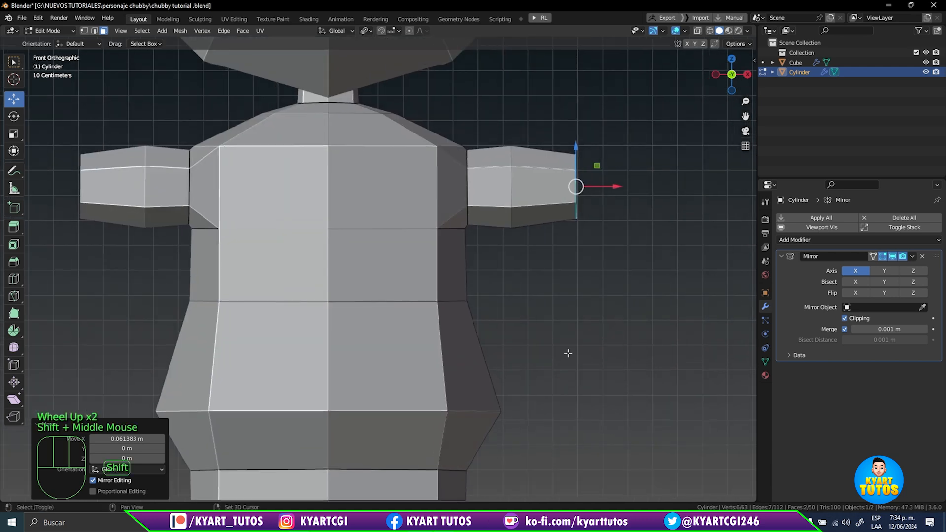
shift+middle_drag(592, 287, 492, 418)
shift+middle_drag(510, 374, 517, 413)
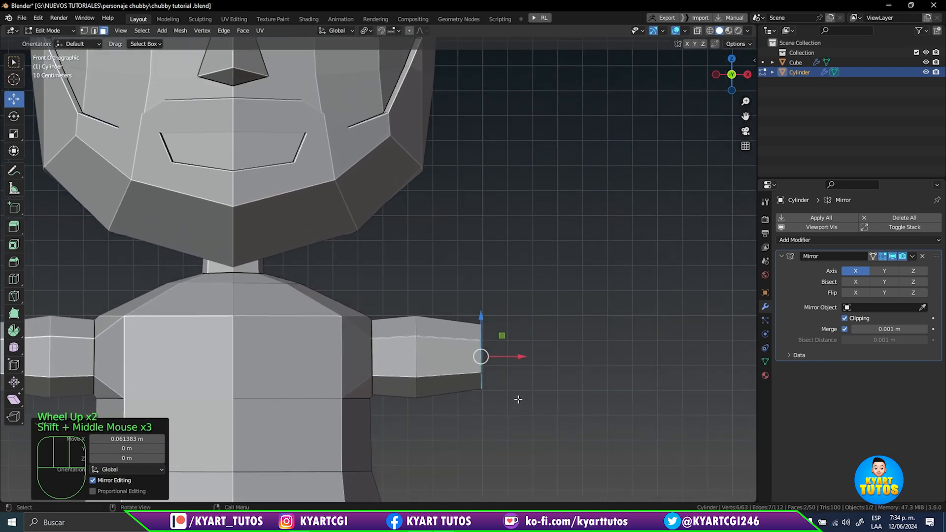
key(e)
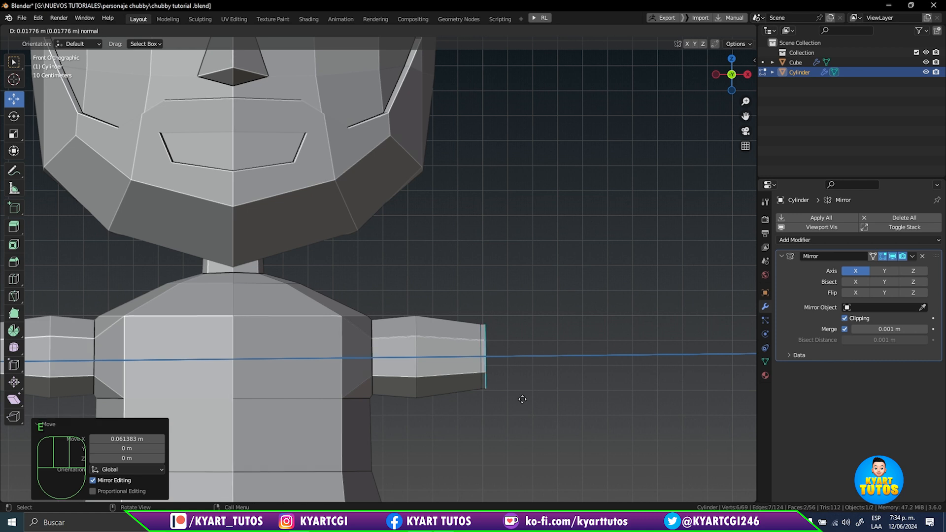
click(523, 399)
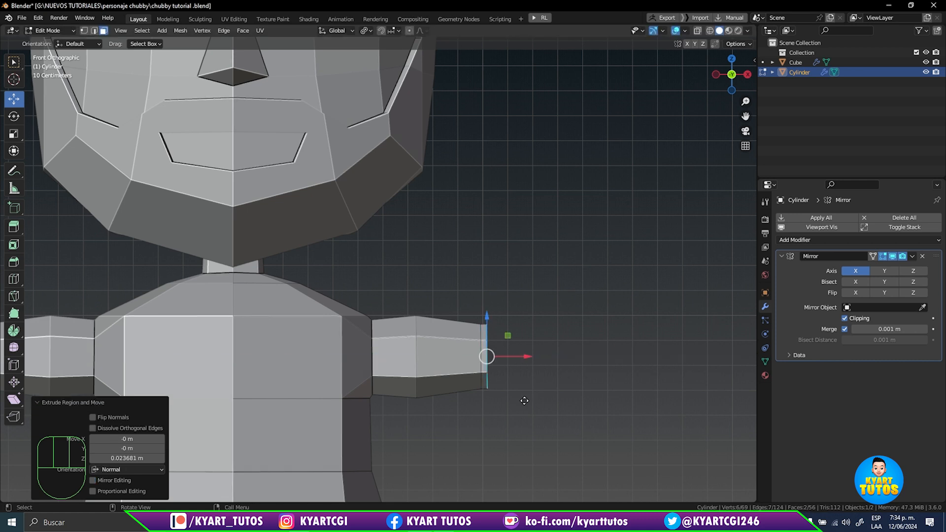
key(e)
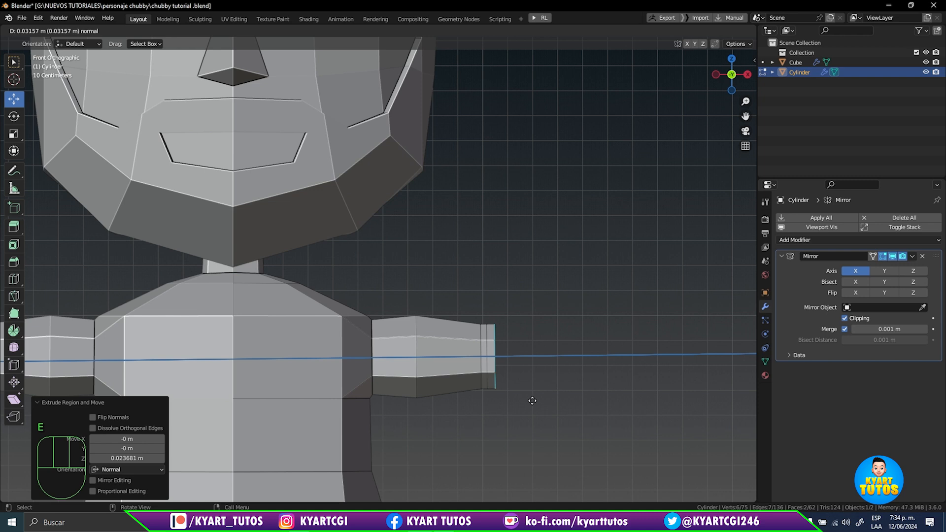
click(532, 400)
- Extrude the forearms about 0.543 m outward from the elbows and scale their ends up to about 1.758
shift+middle_drag(538, 393, 505, 387)
key(e)
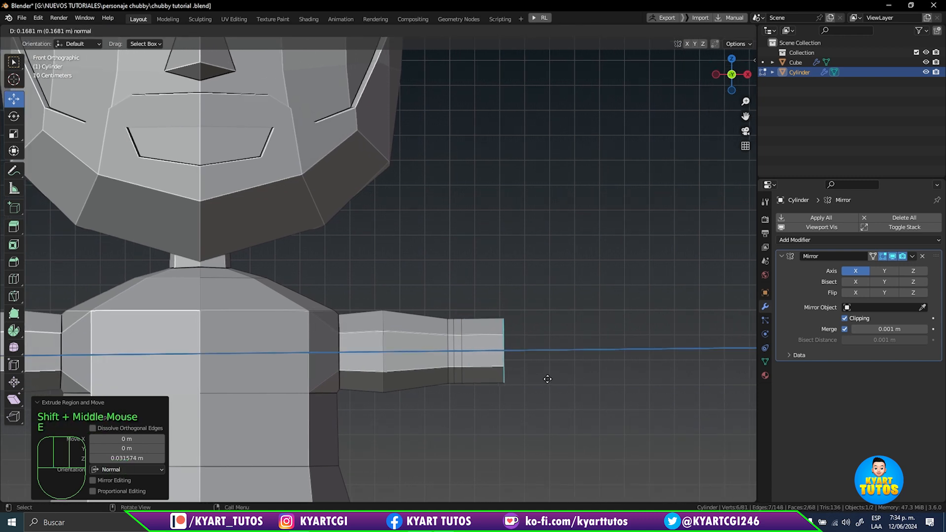
click(640, 390)
key(s)
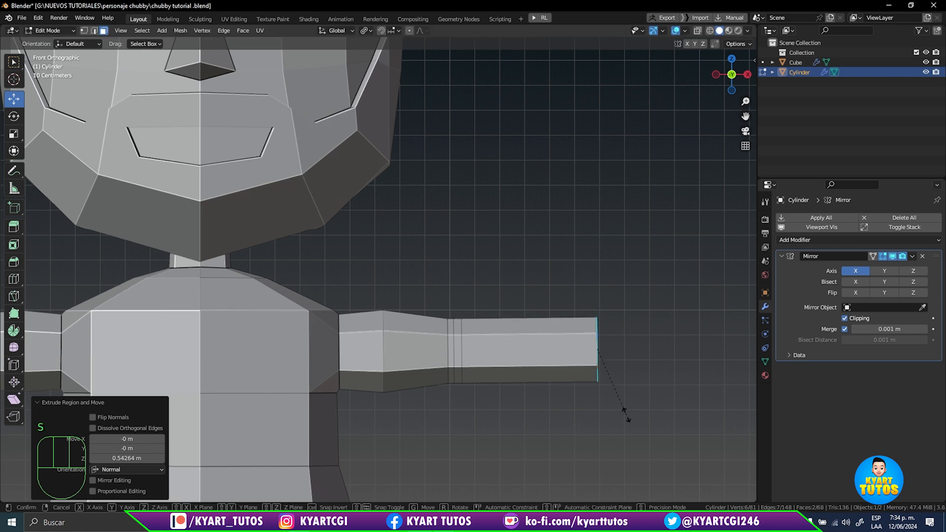
click(660, 459)
- Extrude the widened forearm ends about 0.209 m outward and scale the new ends down to about 0.624
key(e)
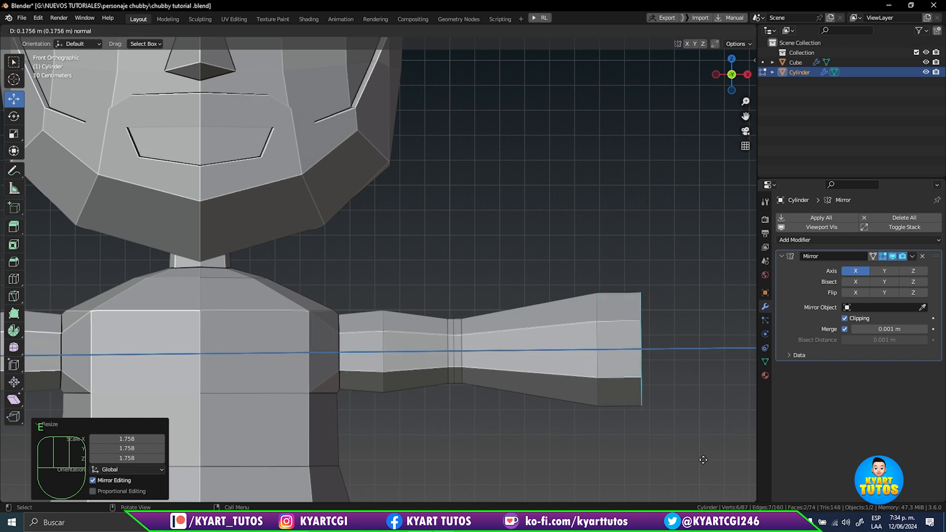
click(711, 462)
key(s)
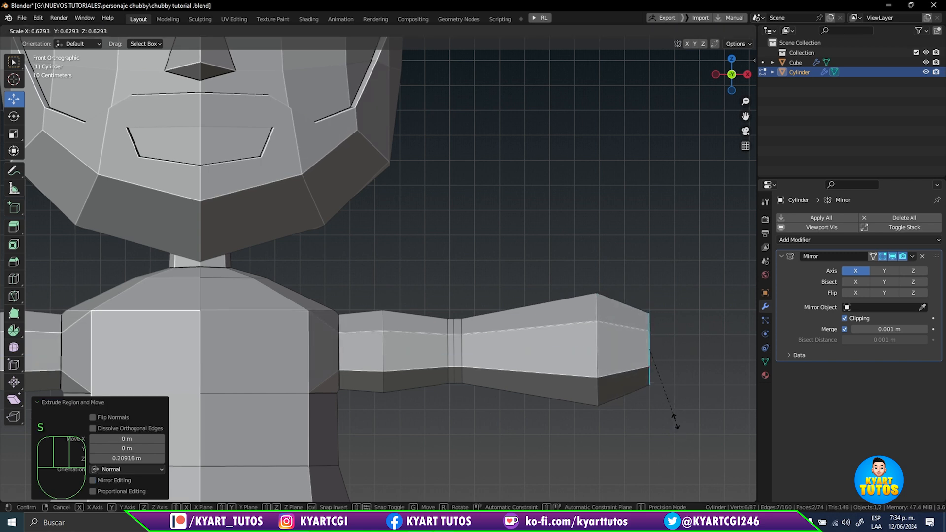
click(675, 422)
- Extrude the wrist ends about 0.067 m outward and widen the 3D viewport
key(e)
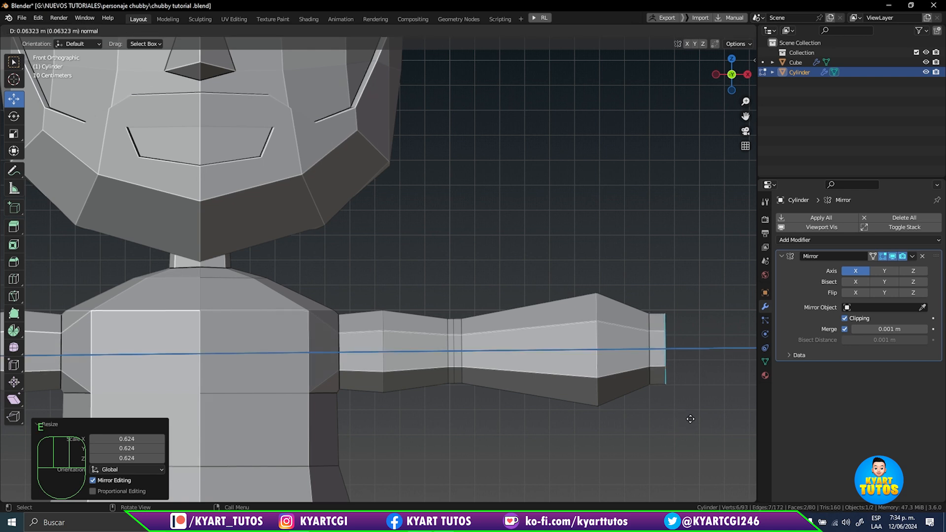
click(692, 419)
scroll(587, 419, down, 2)
shift+middle_drag(553, 422, 678, 100)
mouse_move(572, 291)
shift+middle_down()
mouse_move(617, 257)
mouse_move(580, 303)
shift+middle_up()
drag(758, 254, 830, 253)
- Scale the edge loop around the middle of the upper arm to about 1.025
shift+middle_drag(727, 261, 660, 329)
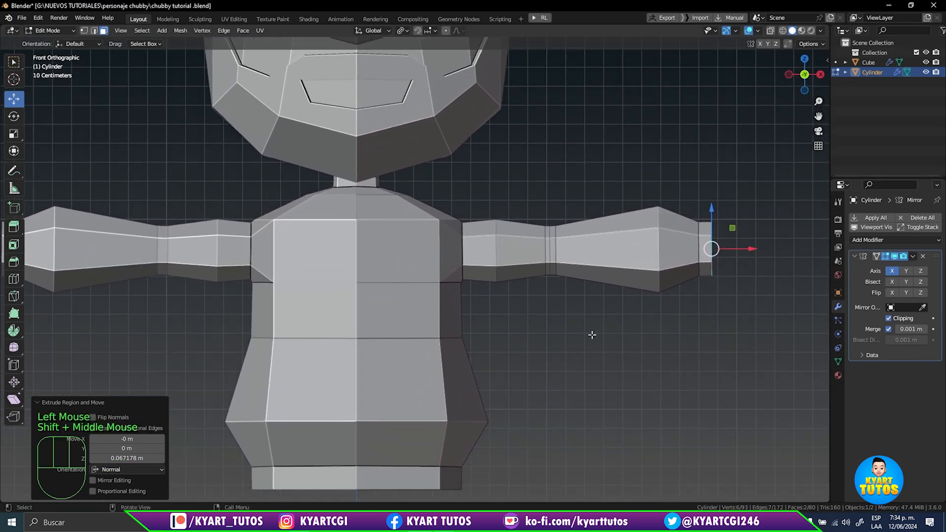
shift+middle_drag(534, 354, 583, 326)
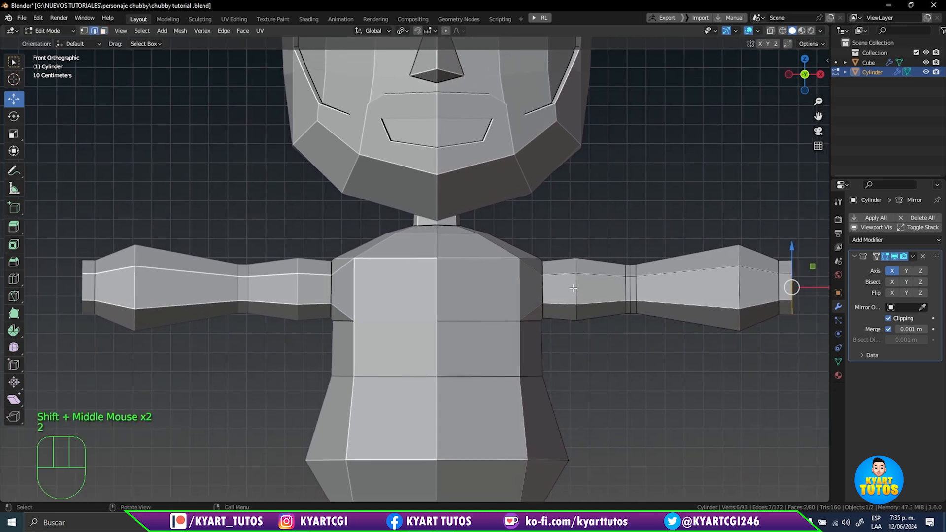
alt+click(572, 307)
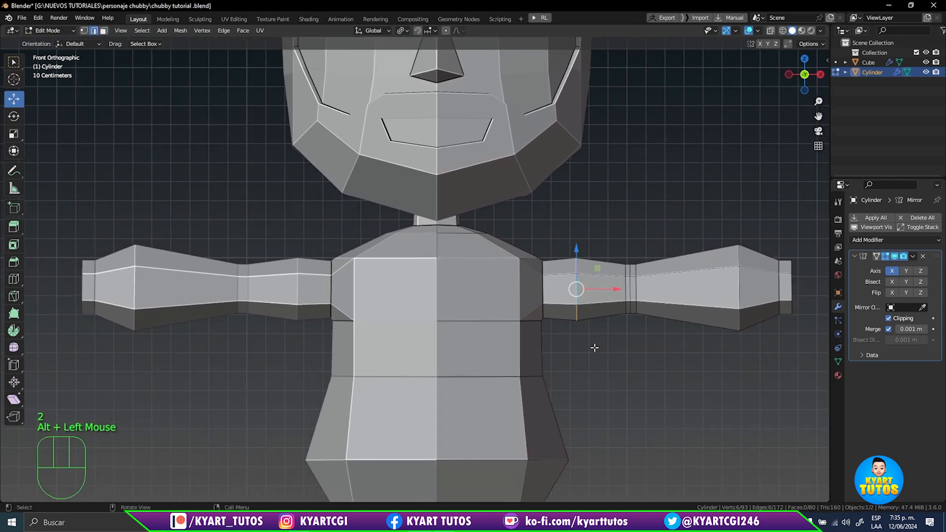
key(s)
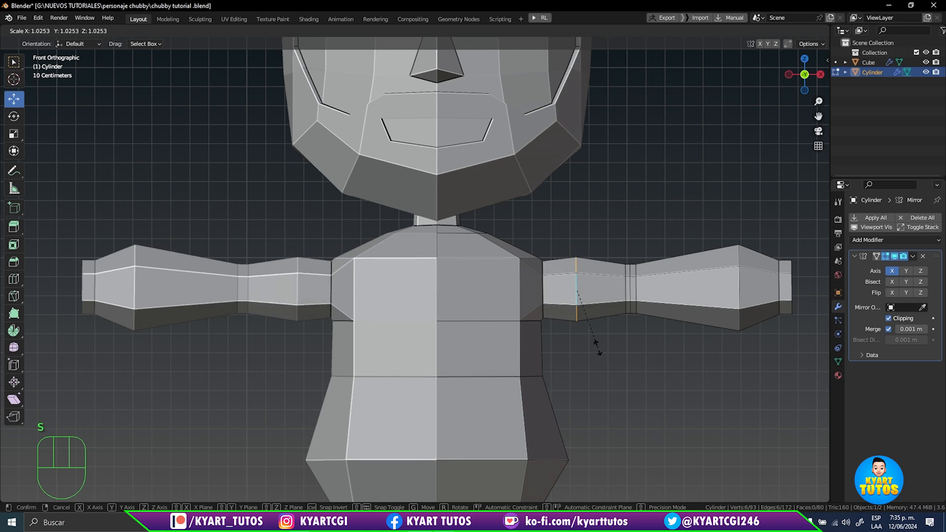
click(598, 345)
- Scale the edge loop at the widest part of the forearm up to about 1.19
alt+middle_drag(672, 331, 568, 246)
scroll(642, 330, down, 1)
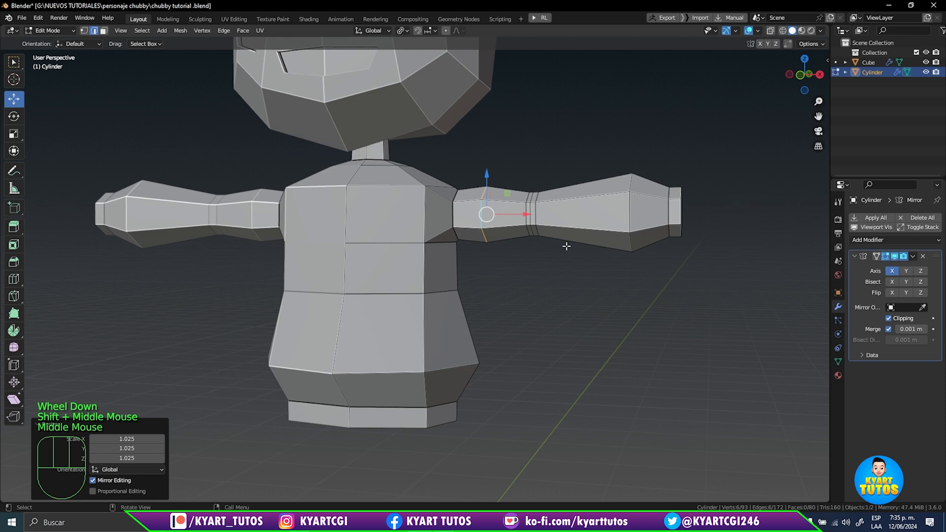
alt+click(632, 213)
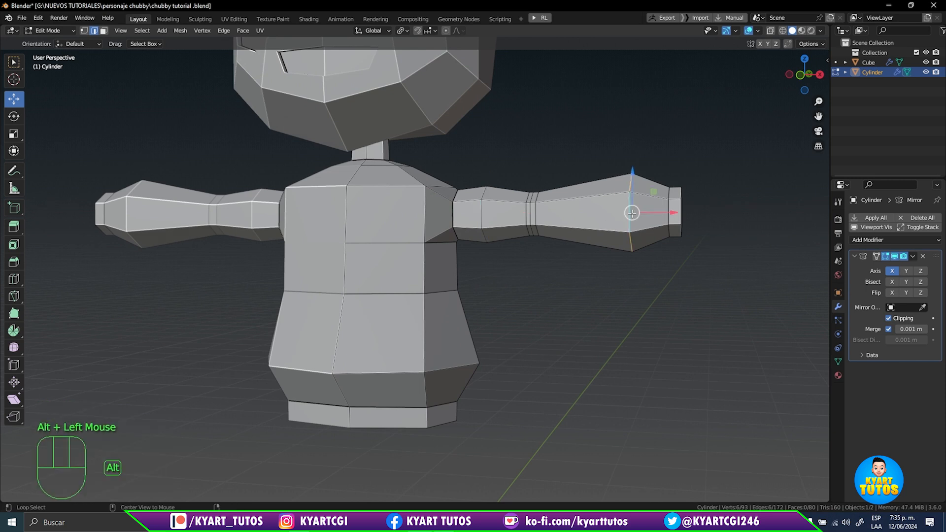
key(s)
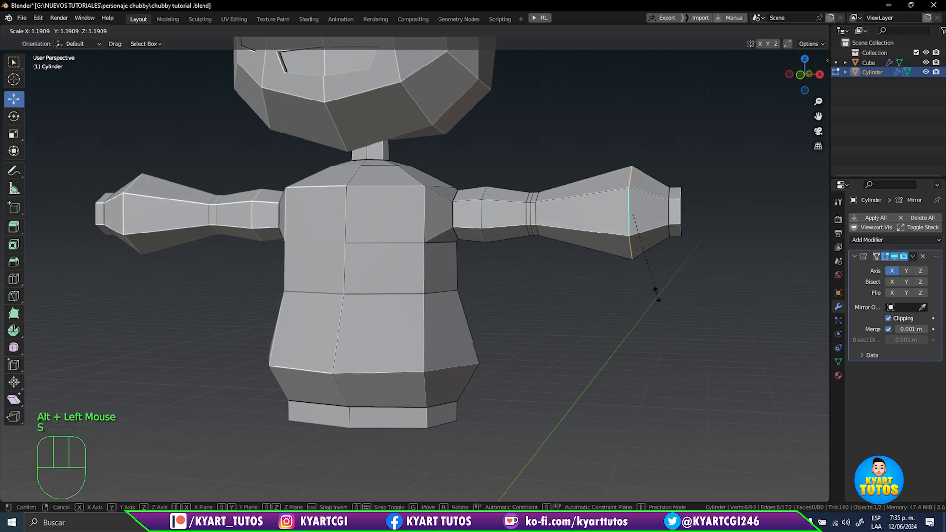
click(655, 294)
key(Right)
key(KP_1)
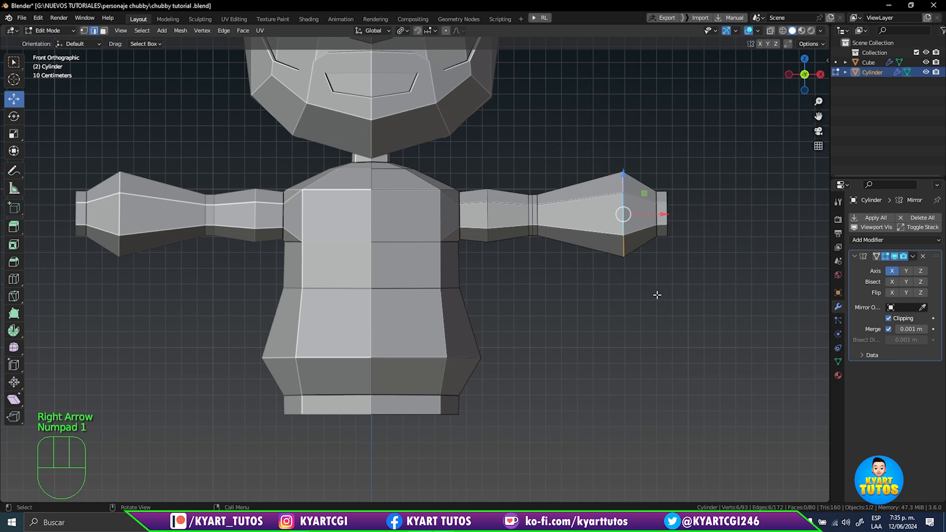
scroll(557, 307, down, 2)
alt+middle_drag(556, 306, 548, 106)
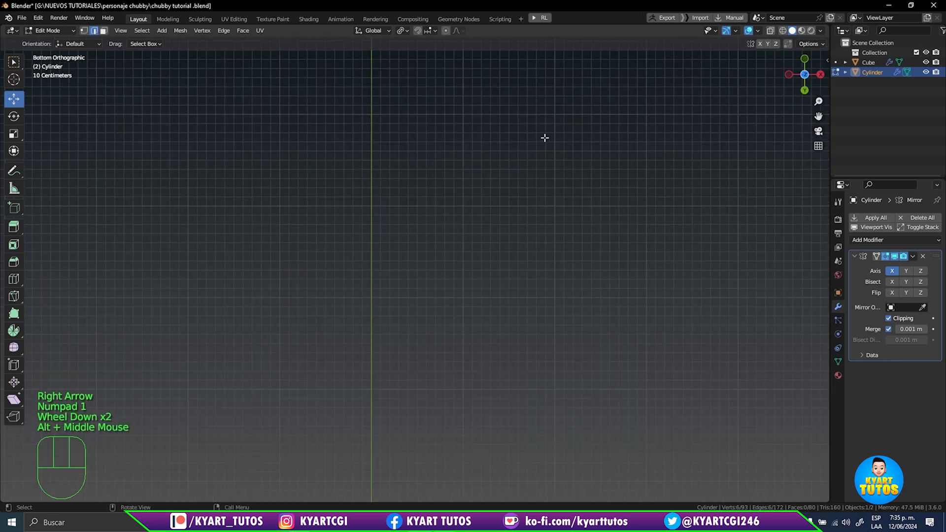
key(KP_1)
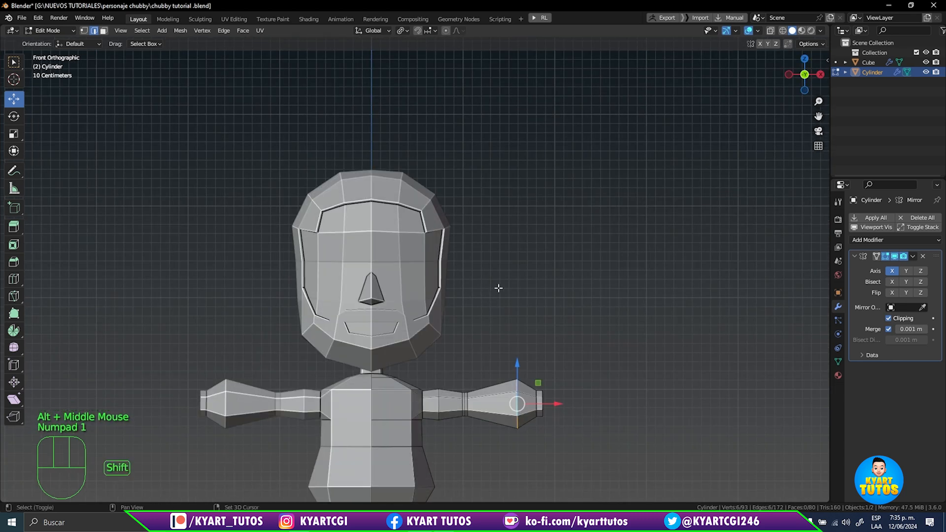
- Select the edge loop where the arm joins the torso and scale it up by about 1.116
shift+middle_drag(498, 285, 557, 196)
ctrl+middle_drag(558, 269, 592, 250)
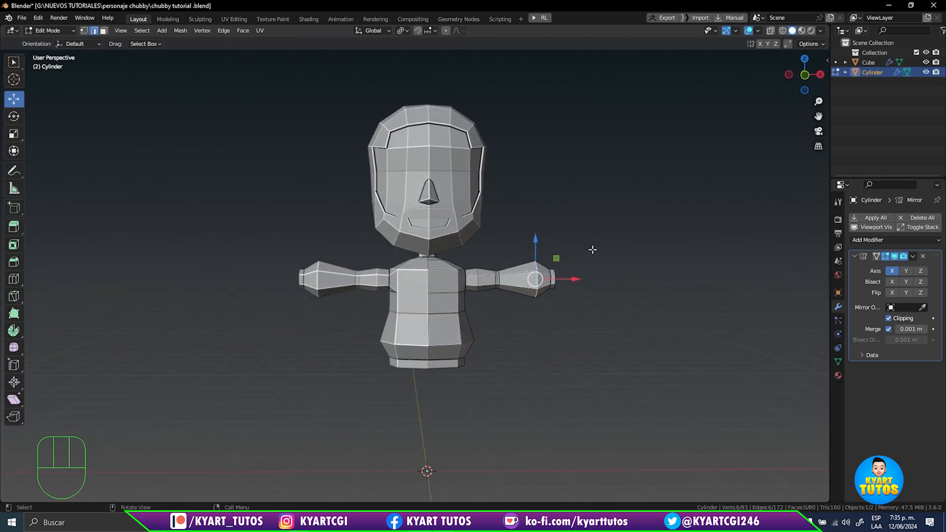
key(KP_1)
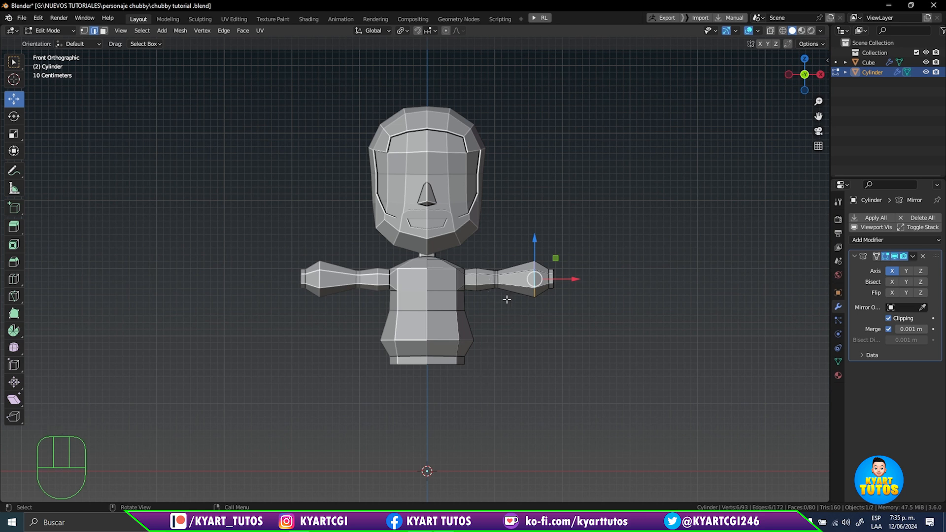
scroll(506, 299, up, 2)
shift+middle_drag(545, 217, 458, 318)
scroll(519, 278, up, 1)
alt+click(441, 302)
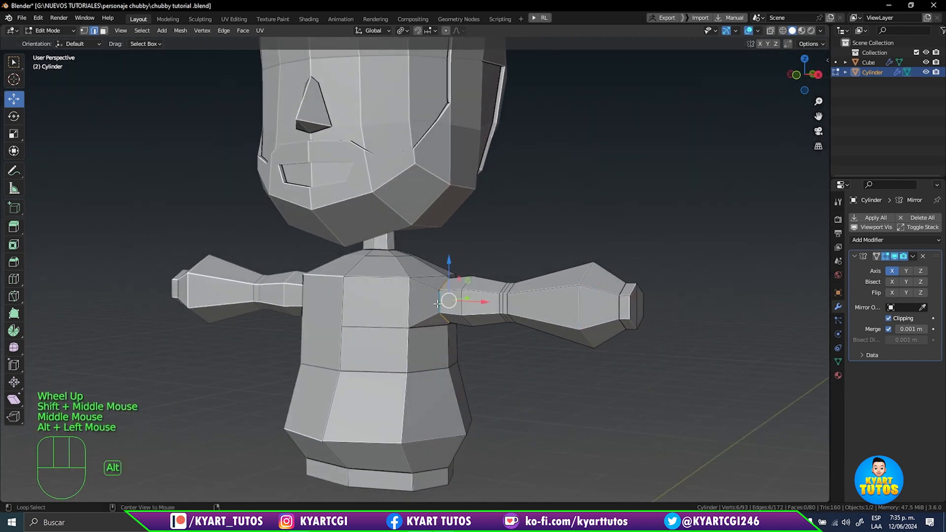
key(s)
click(558, 393)
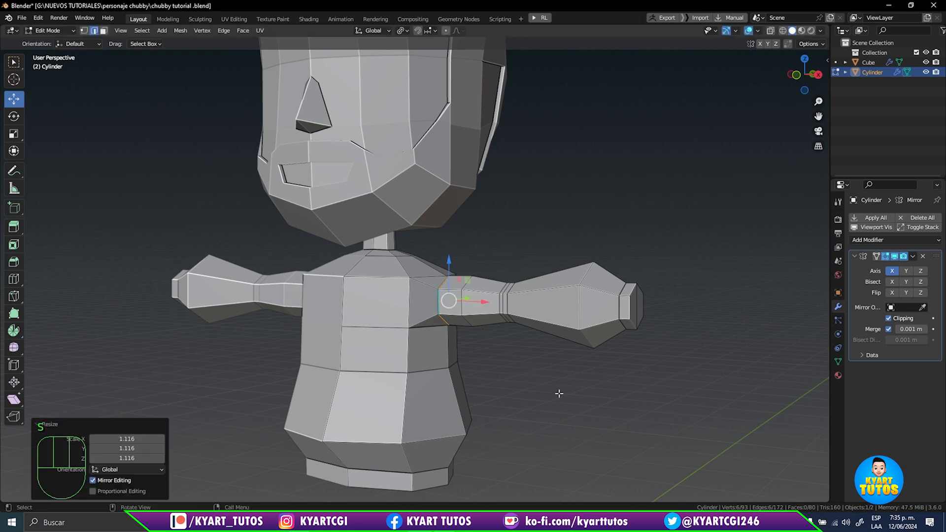
- Select the elbow edge loops through the mesh, scale them up by about 1.153 and return to Object Mode
middle_drag(464, 328, 522, 333)
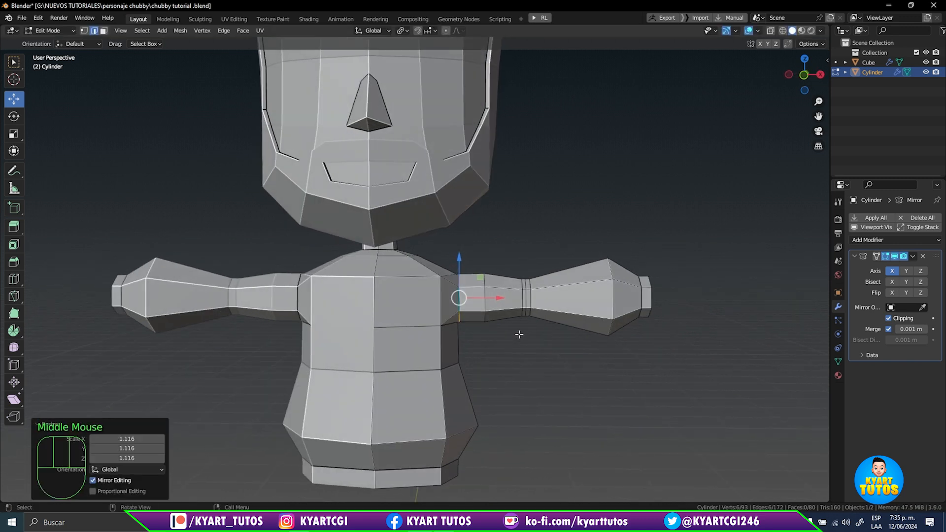
key(KP_1)
scroll(516, 334, up, 2)
shift+middle_drag(584, 261, 521, 302)
key(shift+z)
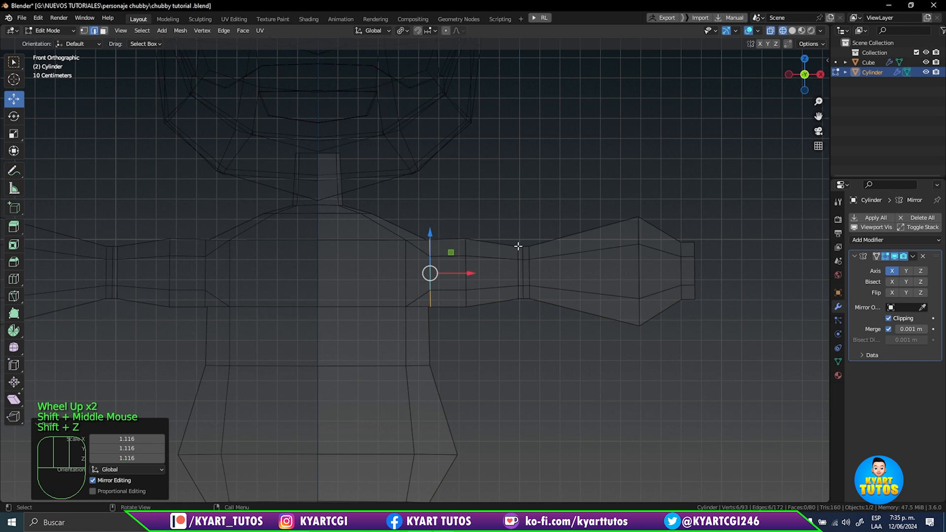
drag(507, 219, 536, 337)
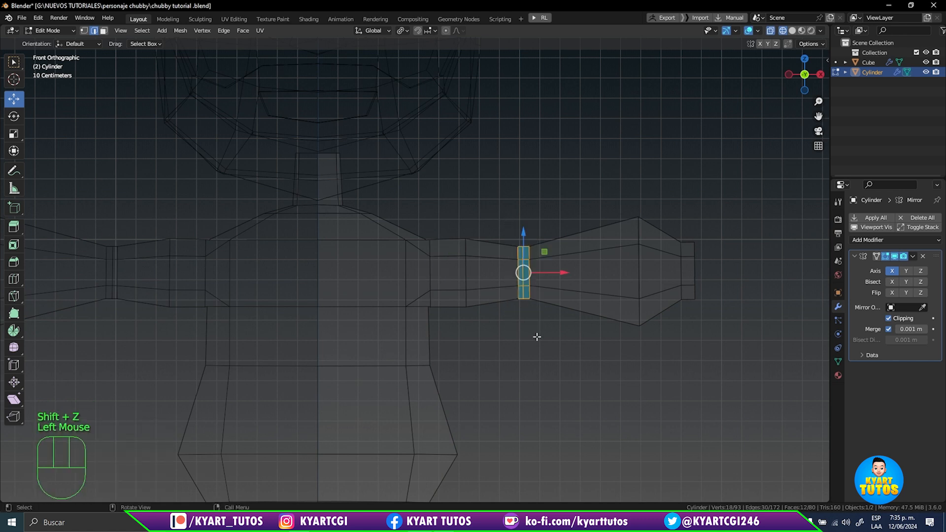
key(s)
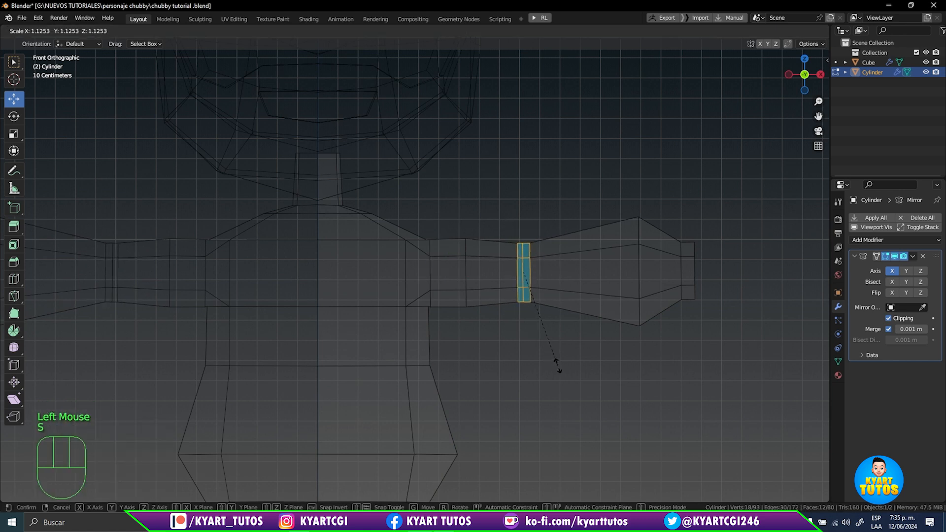
click(558, 369)
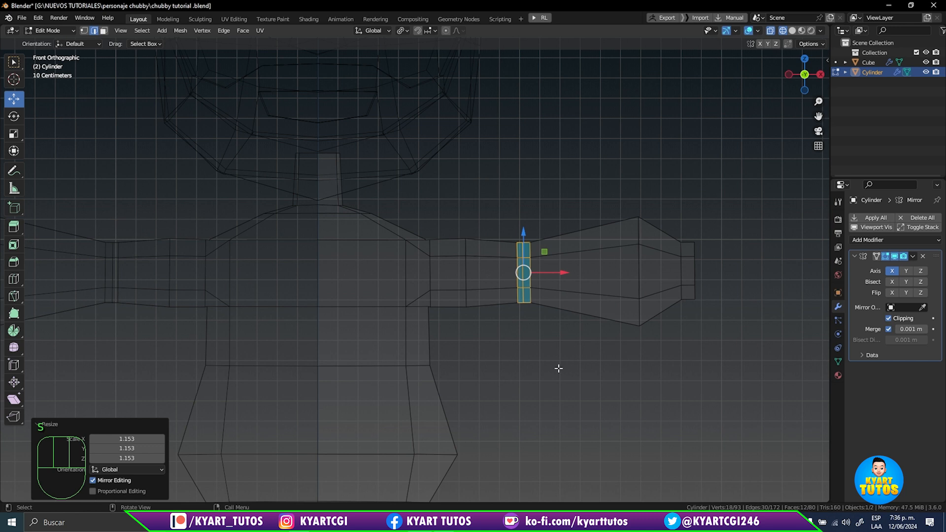
key(shift+z)
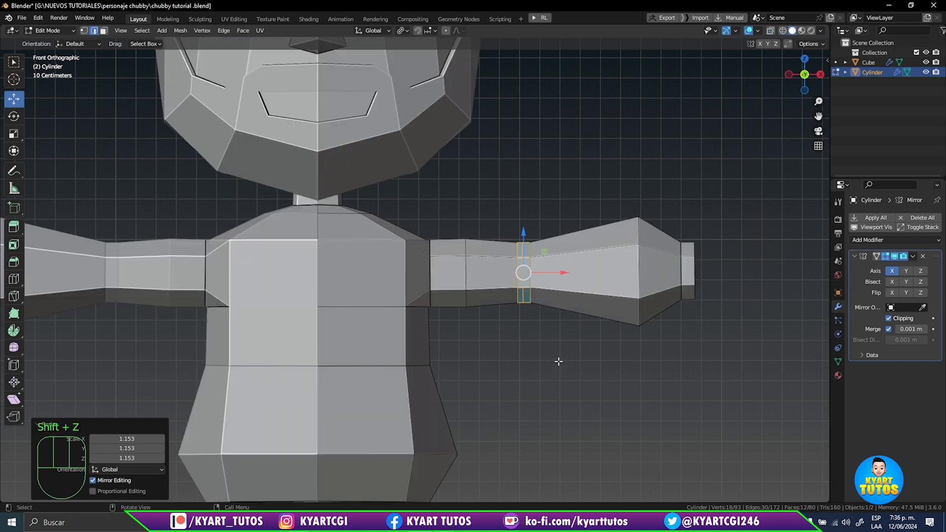
scroll(541, 354, down, 2)
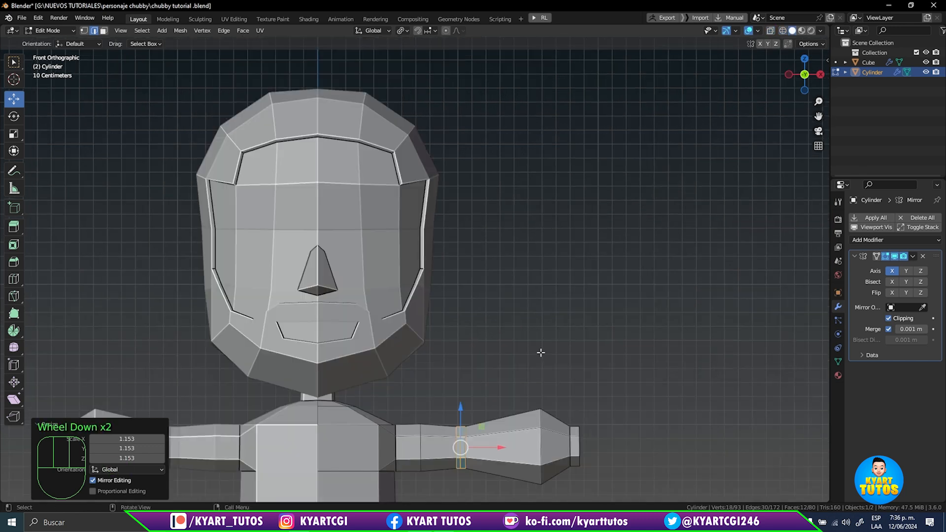
shift+middle_drag(532, 363, 535, 158)
ctrl+middle_drag(632, 243, 570, 316)
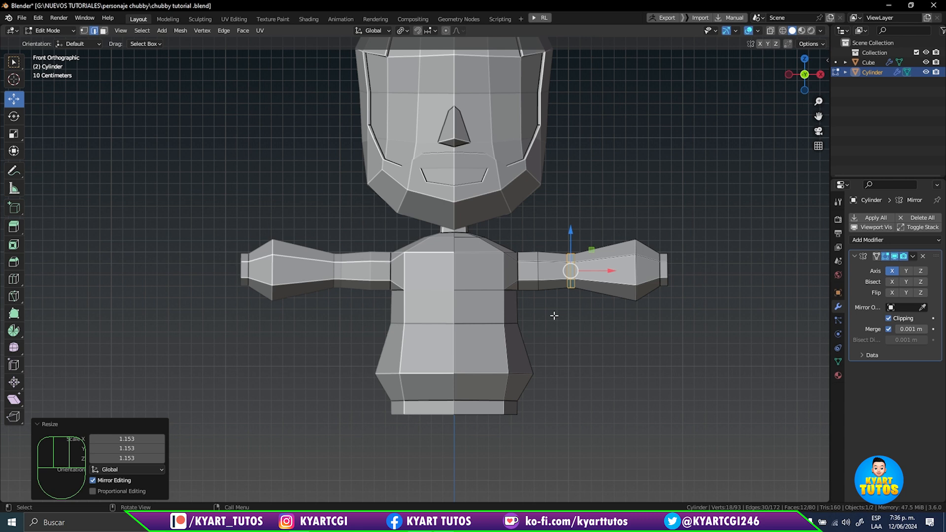
key(Tab)
- Examine the character's head, torso and arm proportions from the front and from an angle
scroll(554, 314, down, 1)
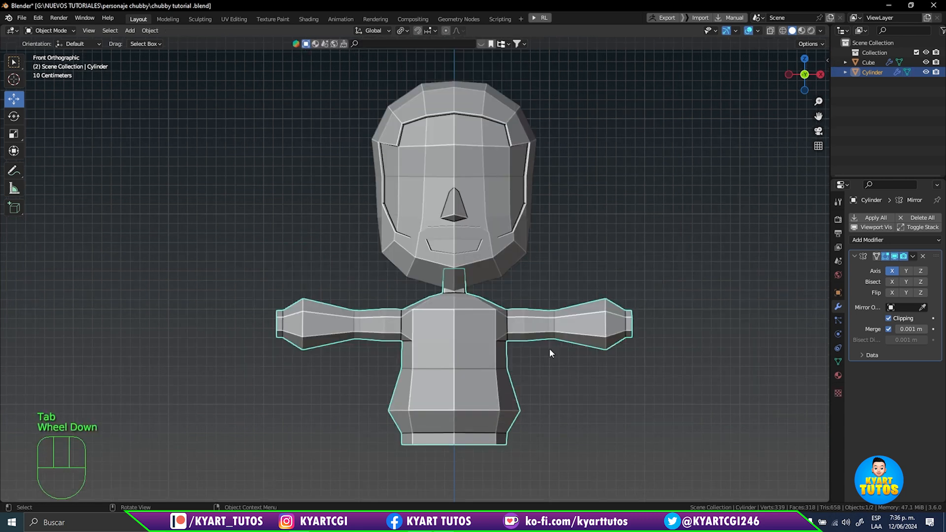
shift+middle_drag(548, 348, 533, 270)
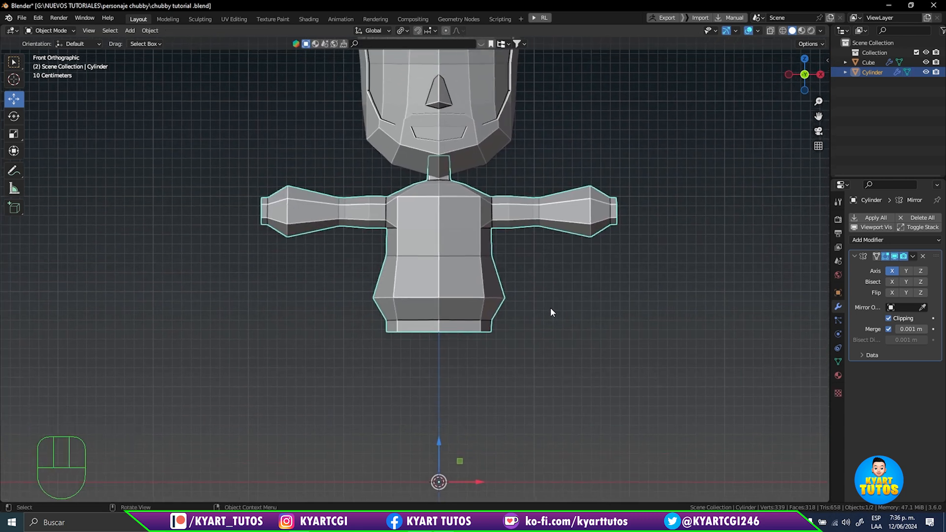
middle_drag(554, 256, 451, 257)
shift+middle_drag(496, 226, 579, 288)
key(KP_1)
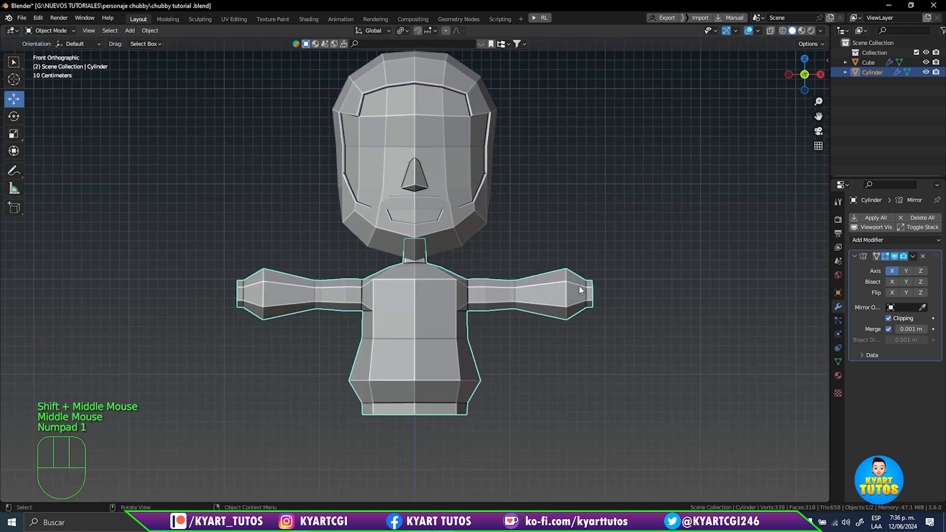
shift+middle_drag(585, 243, 563, 259)
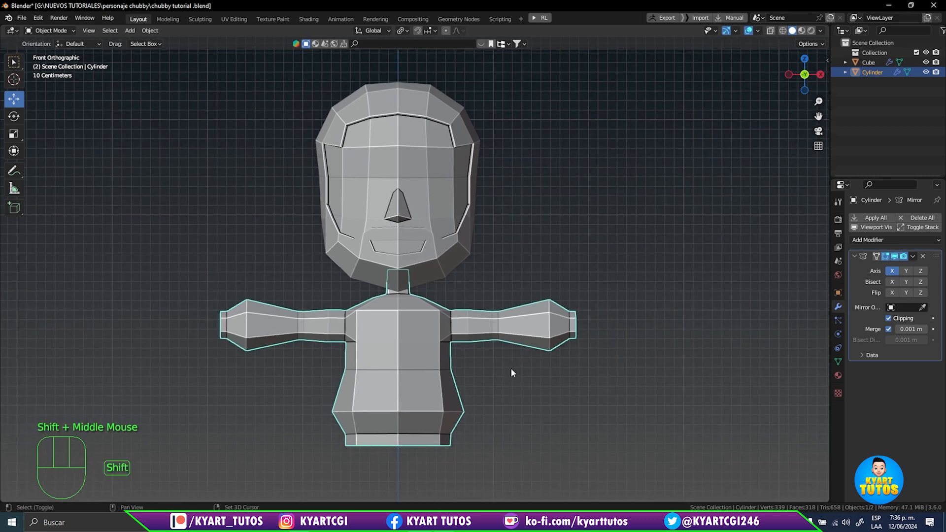
shift+middle_drag(511, 372, 524, 363)
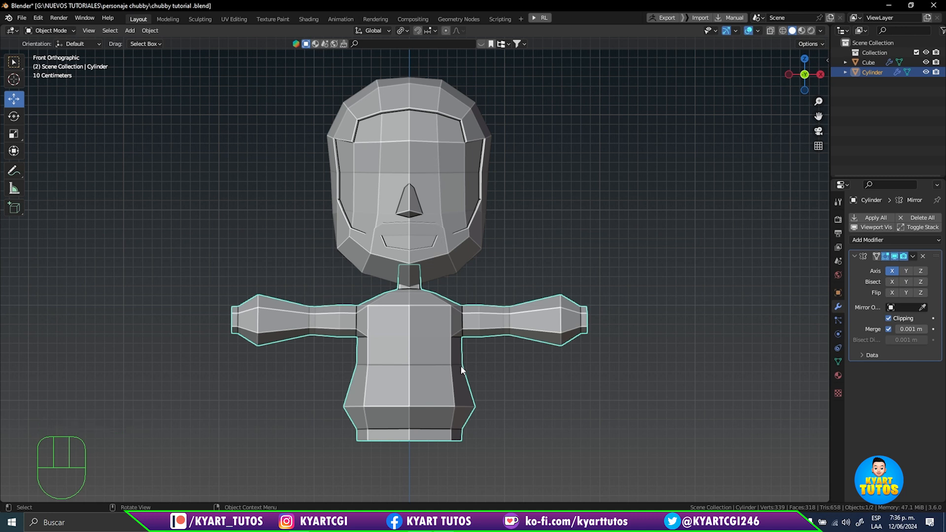
shift+middle_drag(461, 370, 477, 296)
scroll(480, 316, down, 2)
shift+middle_drag(483, 376, 449, 379)
scroll(486, 309, down, 1)
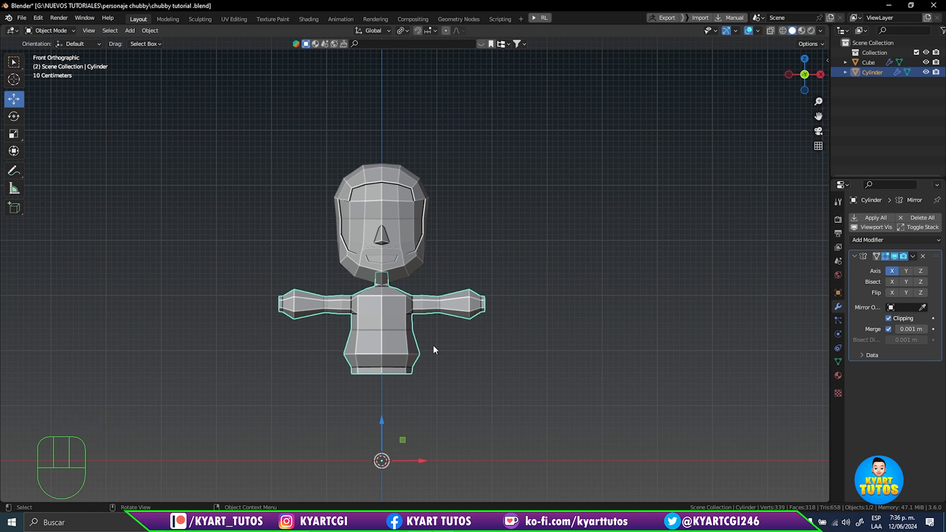
- Add a 2 m cube at the origin and apply a level 2 Subdivision modifier to round it
key(ctrl+a)
key(shift+a)
mouse_move(434, 255)
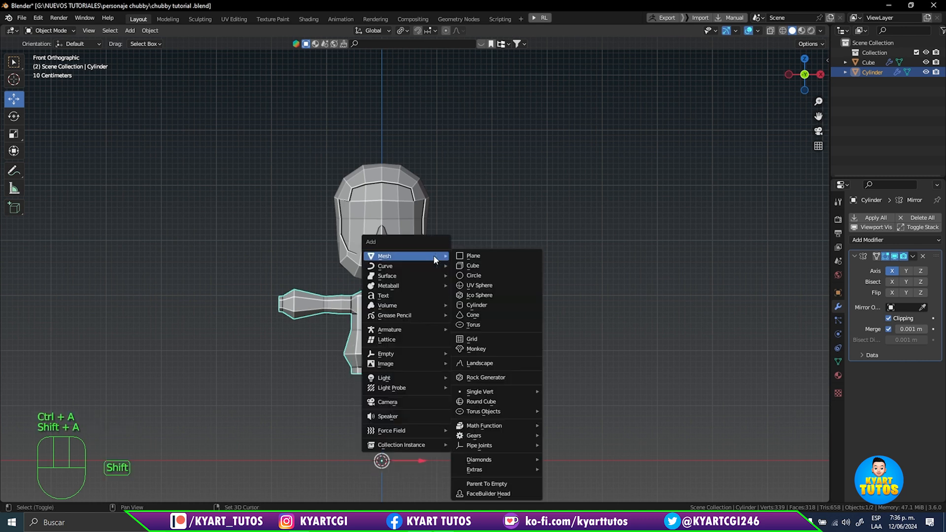
click(497, 266)
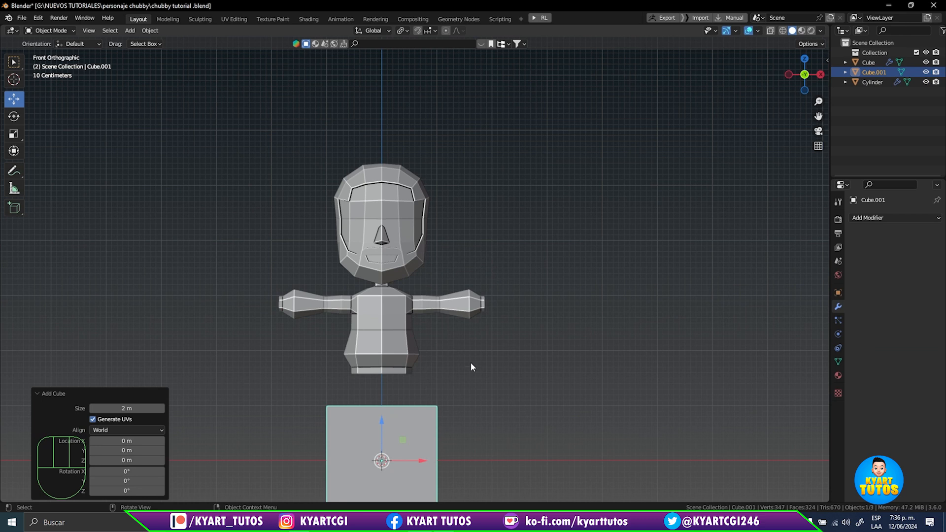
key(ctrl)
key(ctrl+2)
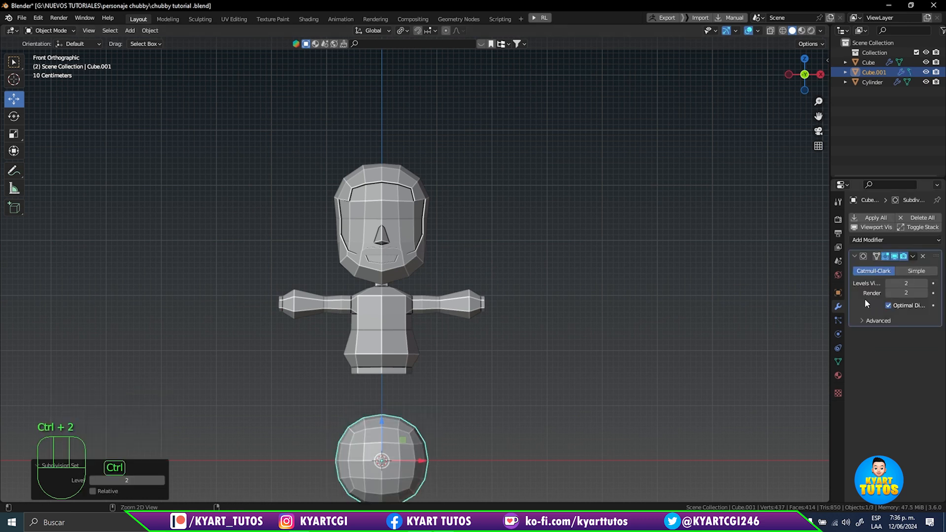
key(ctrl+a)
- Raise the rounded cube about 4.3 m along Z and scale it up until it encloses the head
drag(380, 419, 380, 185)
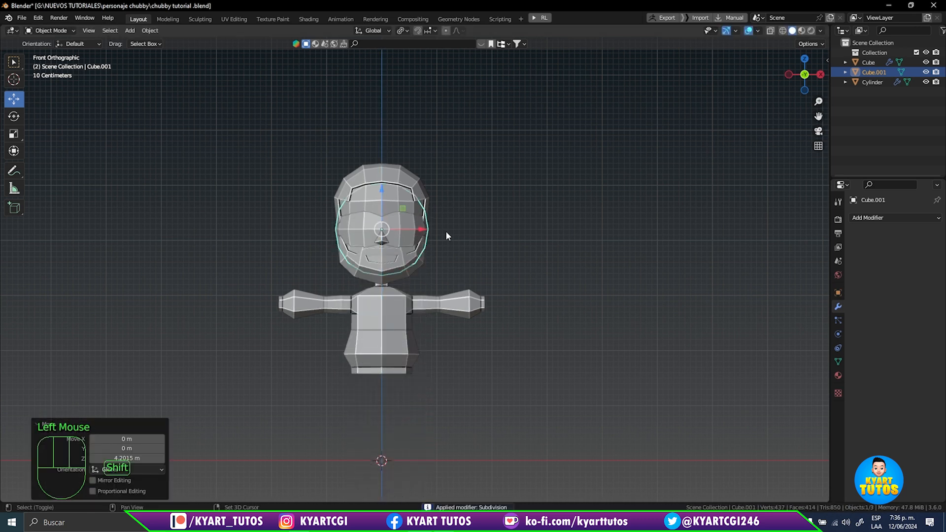
shift+middle_drag(445, 231, 473, 334)
scroll(457, 318, up, 2)
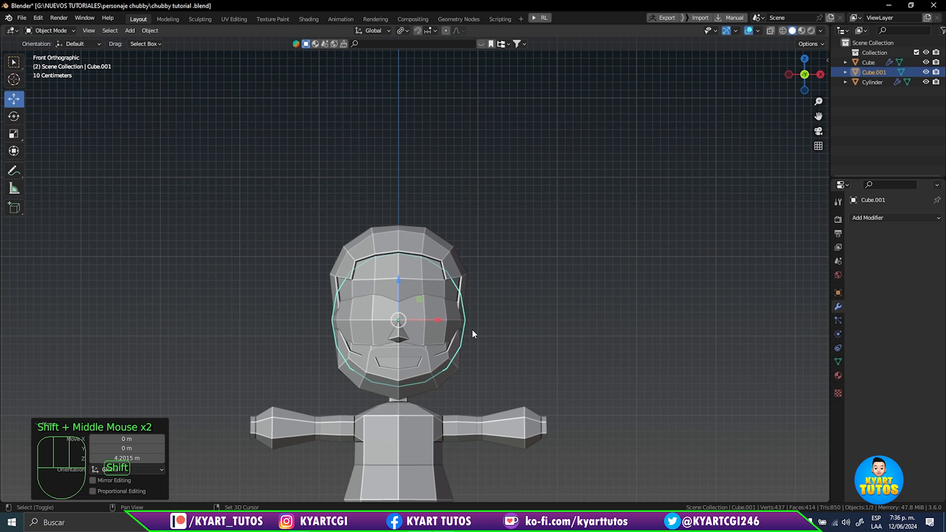
key(shift+z)
key(s)
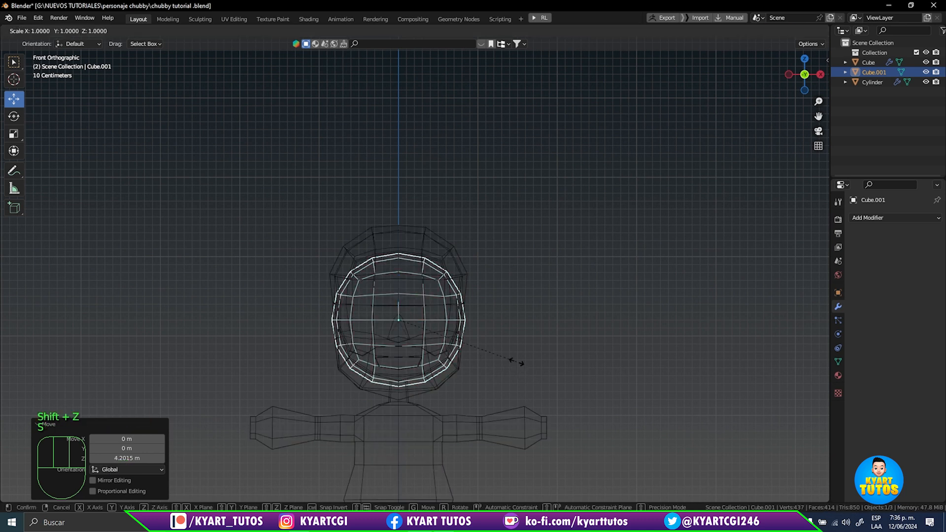
click(548, 376)
drag(399, 279, 465, 306)
key(s)
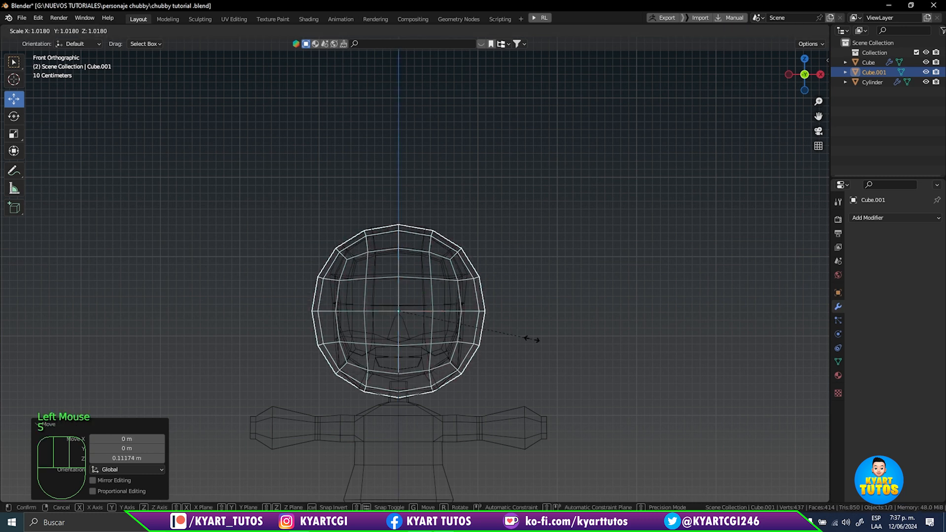
click(535, 341)
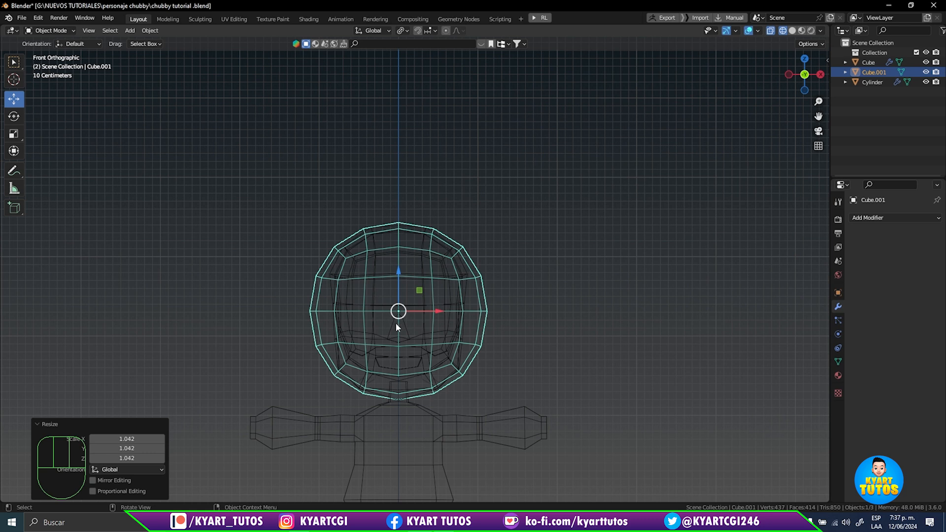
- Apply all transforms to the rounded cube and set its origin to geometry
key(ctrl+a)
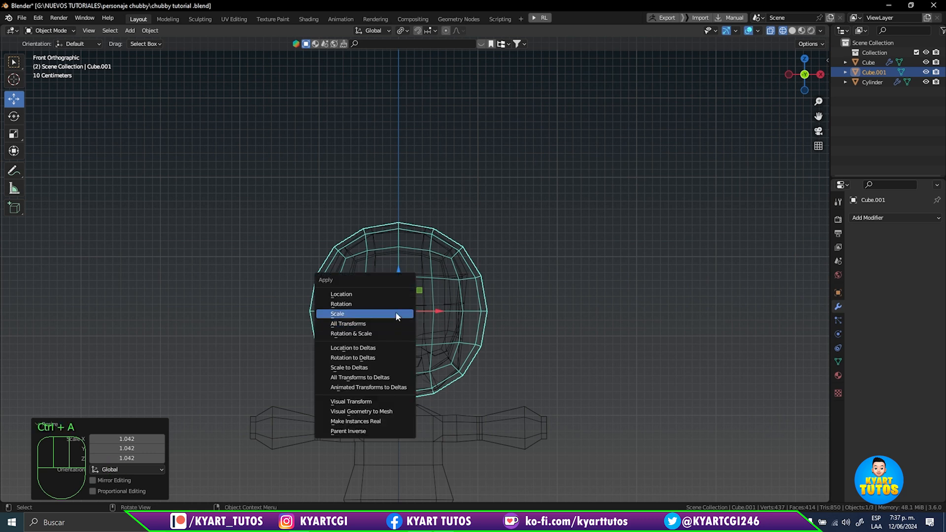
click(396, 323)
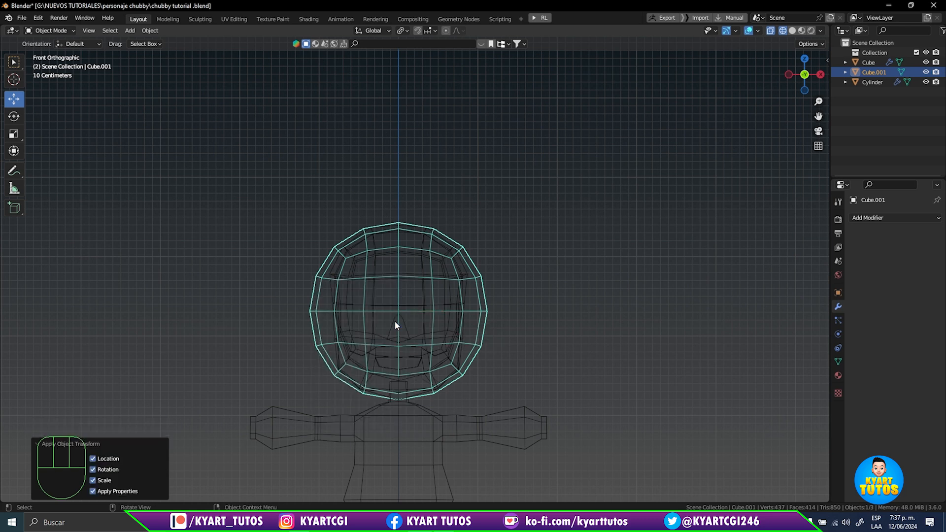
right_click(401, 310)
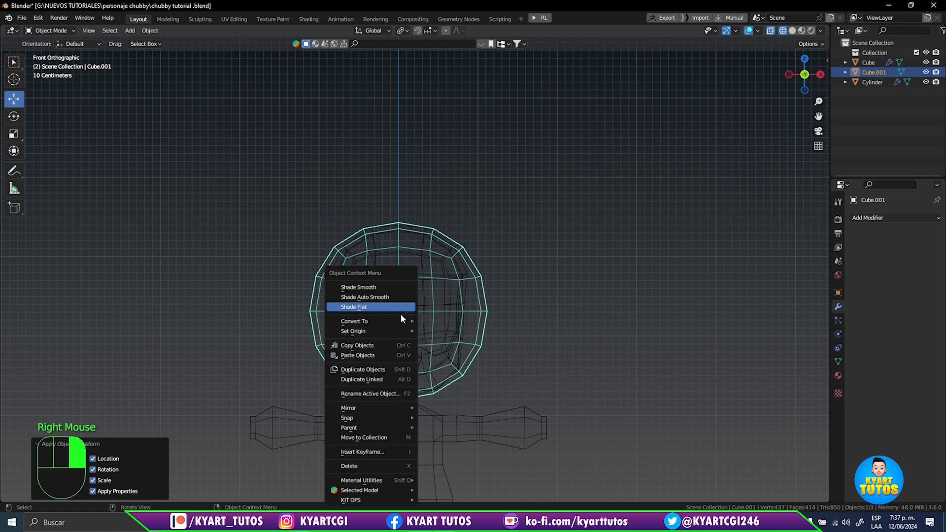
mouse_move(401, 332)
click(480, 341)
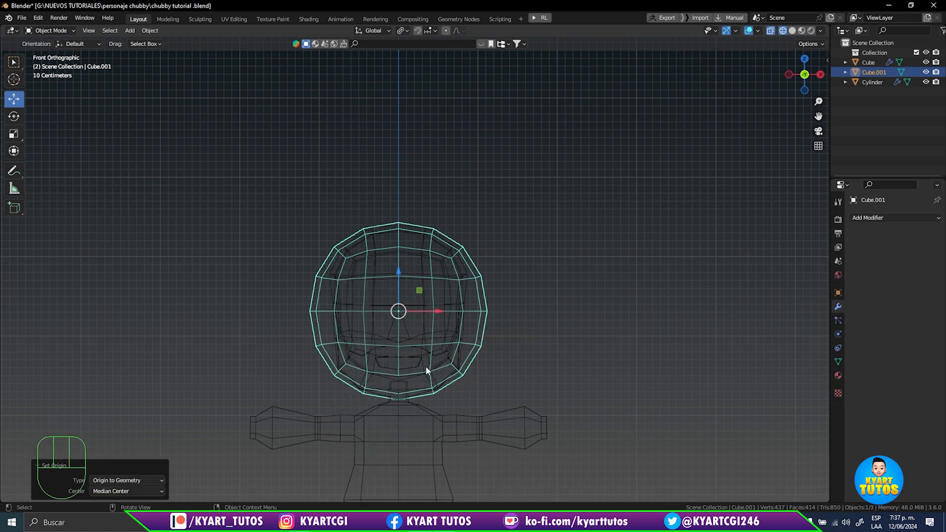
key(shift+z)
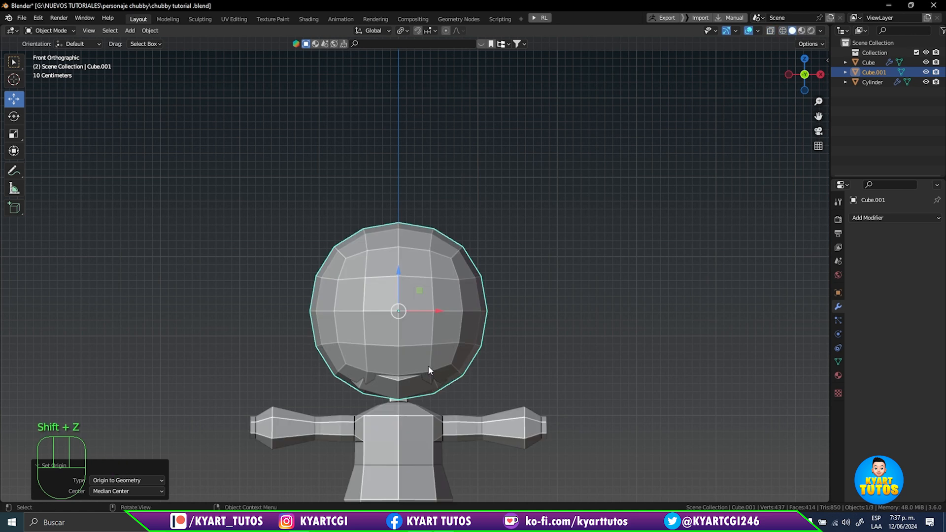
key(KP_3)
key(KP_1)
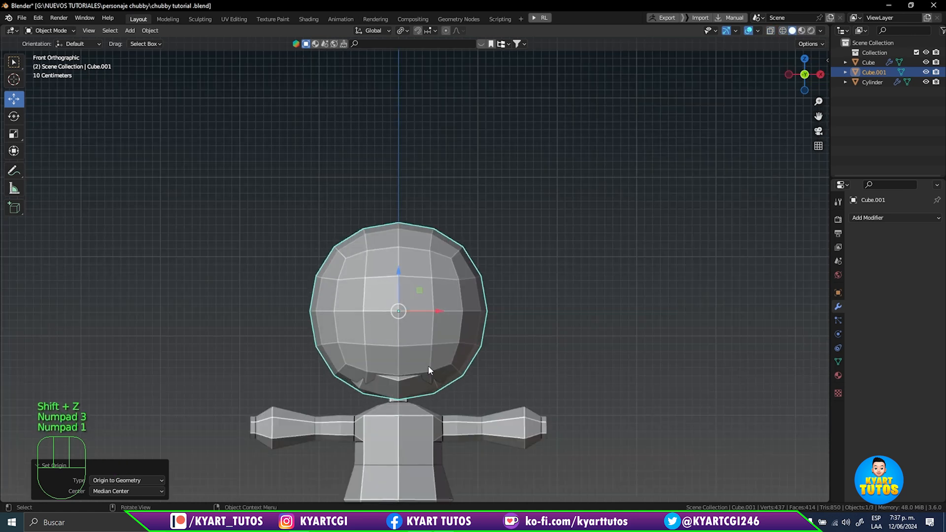
- Delete the vertices on the negative X half of the rounded mesh around the head
key(Tab)
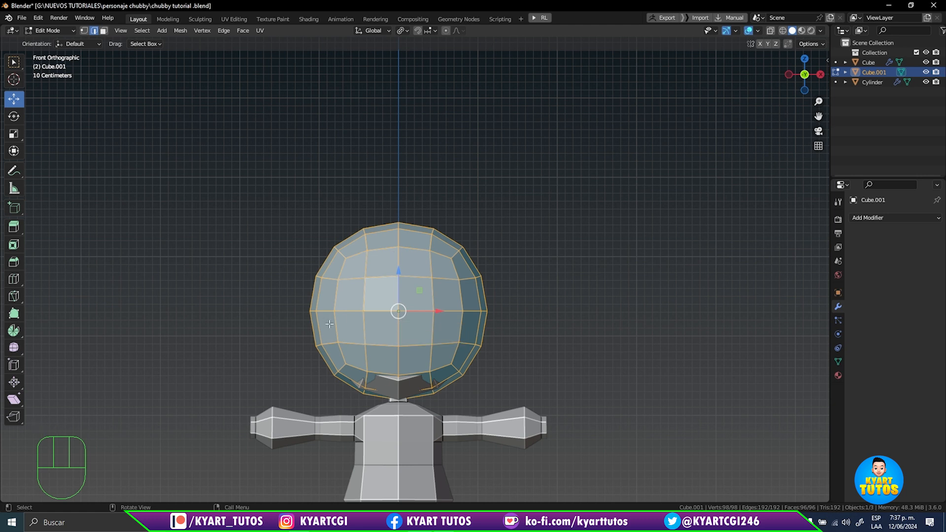
key(shift+z)
key(1)
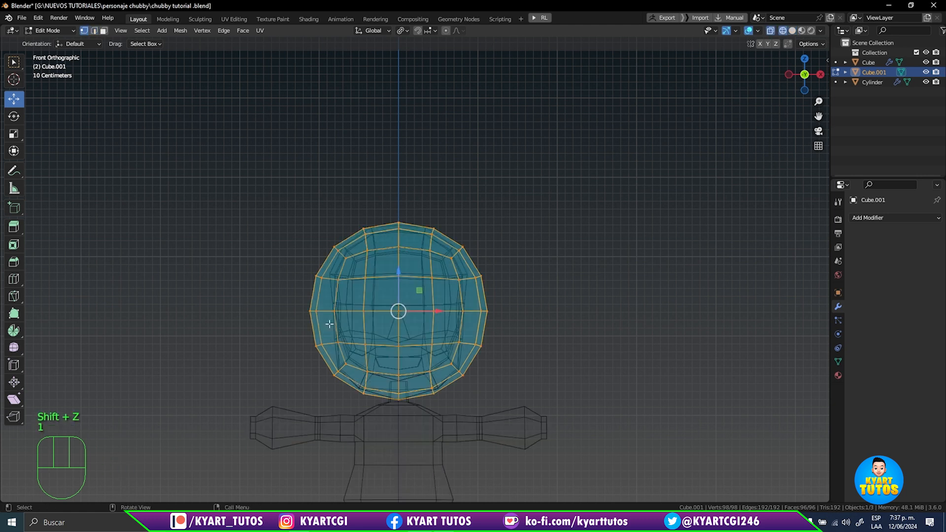
drag(245, 137, 390, 464)
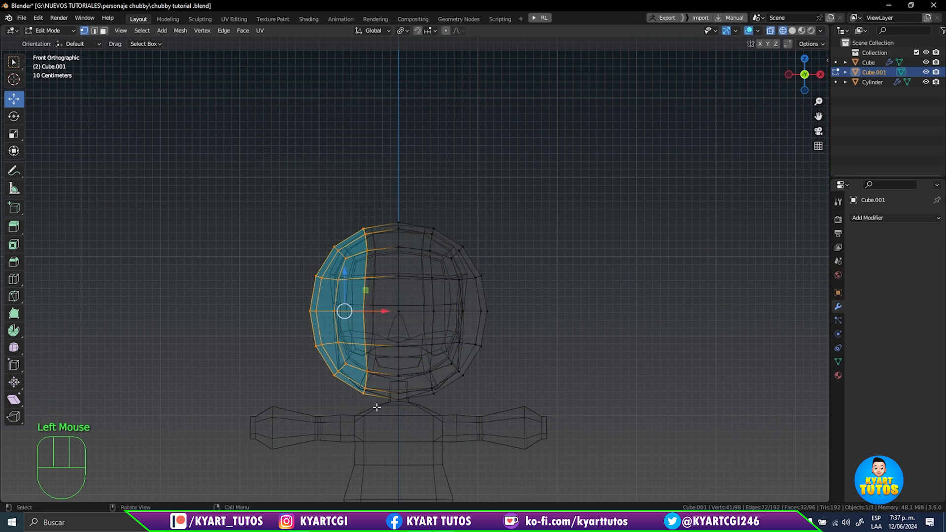
key(x)
click(375, 385)
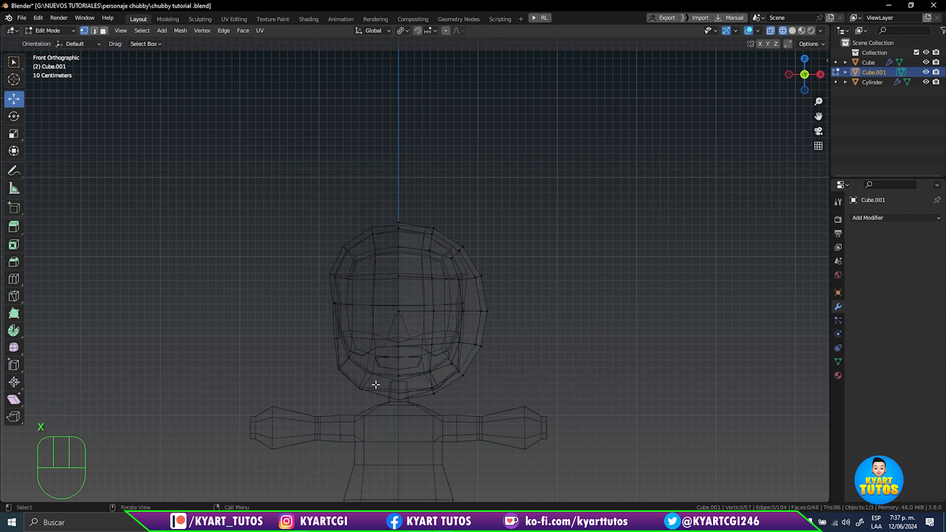
- Apply AutoMirror to the remaining half of the rounded mesh along X with Positive orientation and clipping
key(a)
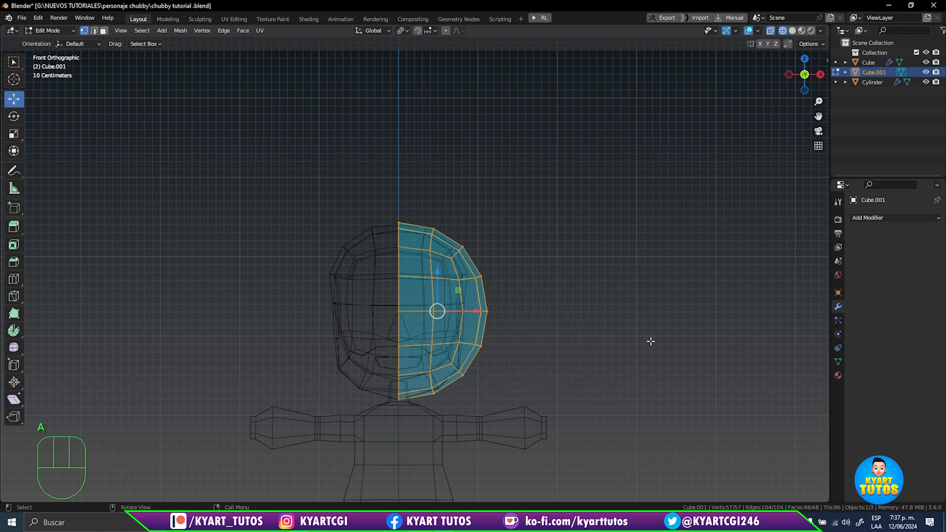
key(n)
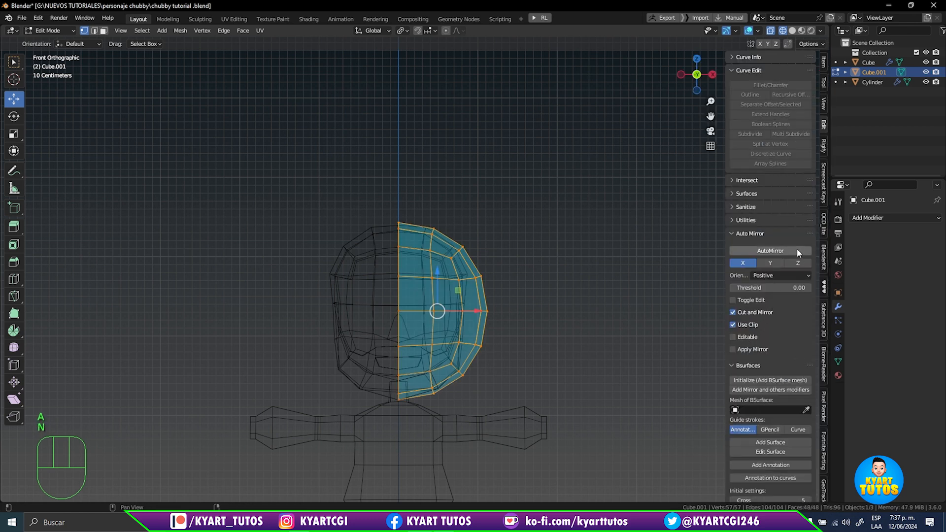
click(781, 252)
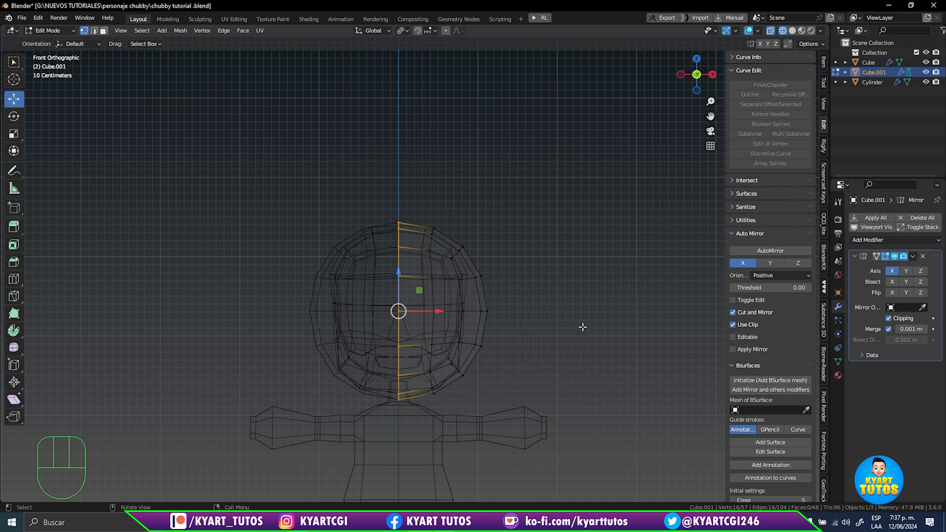
key(shift+z)
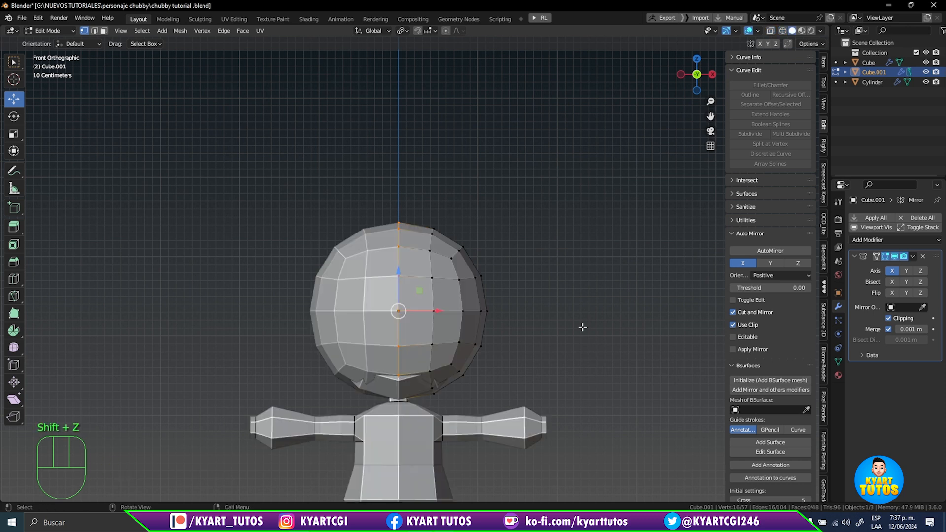
key(n)
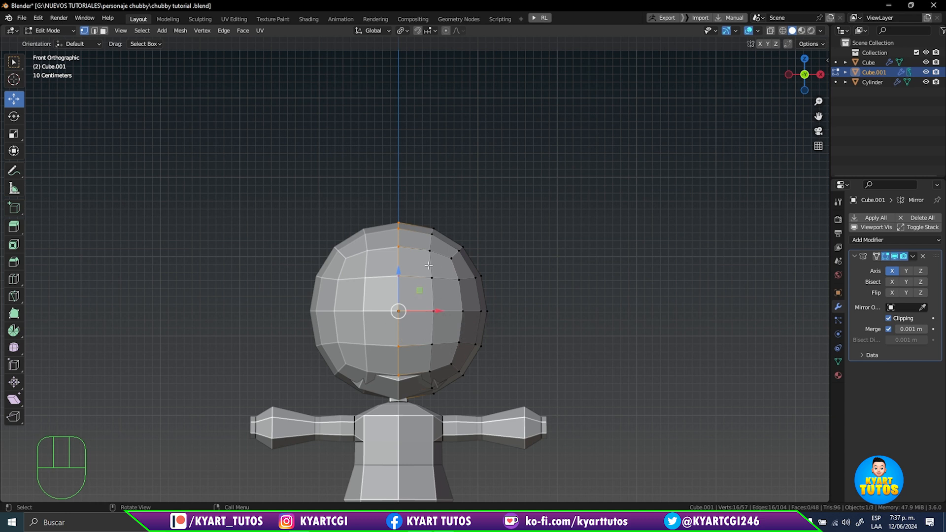
- Examine how the rounded mesh lines up with the head beneath it in wireframe, from the front and the side
key(3)
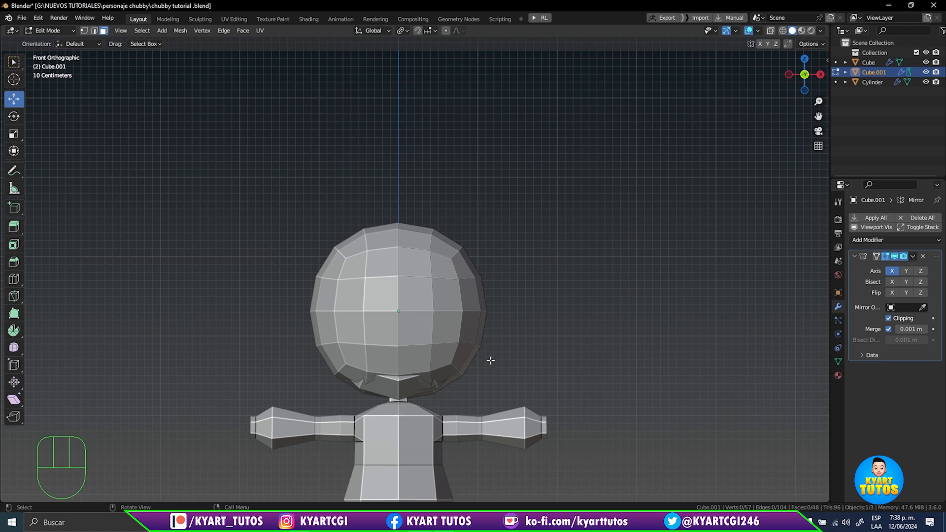
key(shift+z)
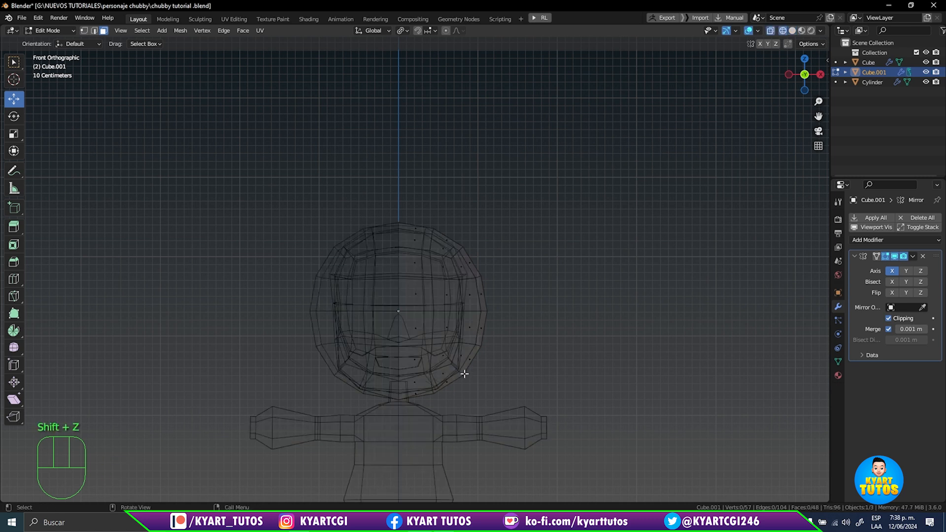
key(KP_3)
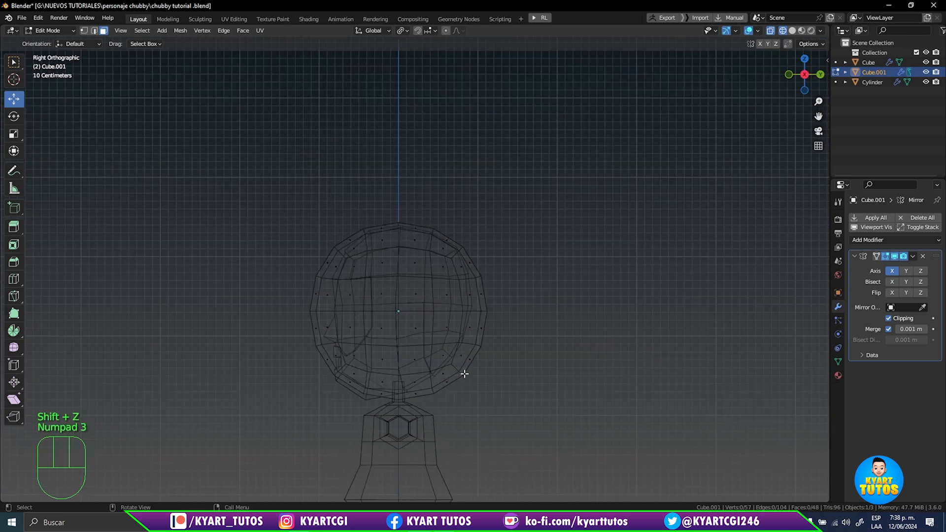
key(KP_1)
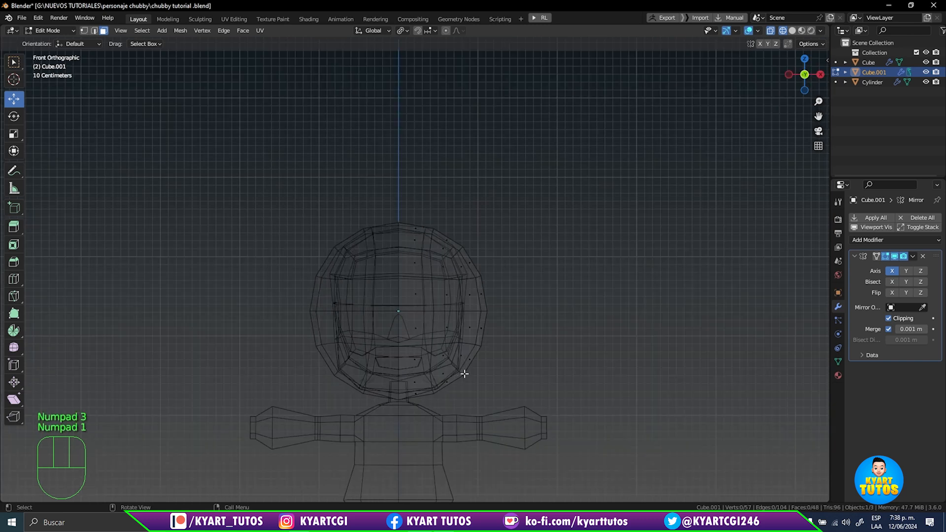
shift+click(465, 364)
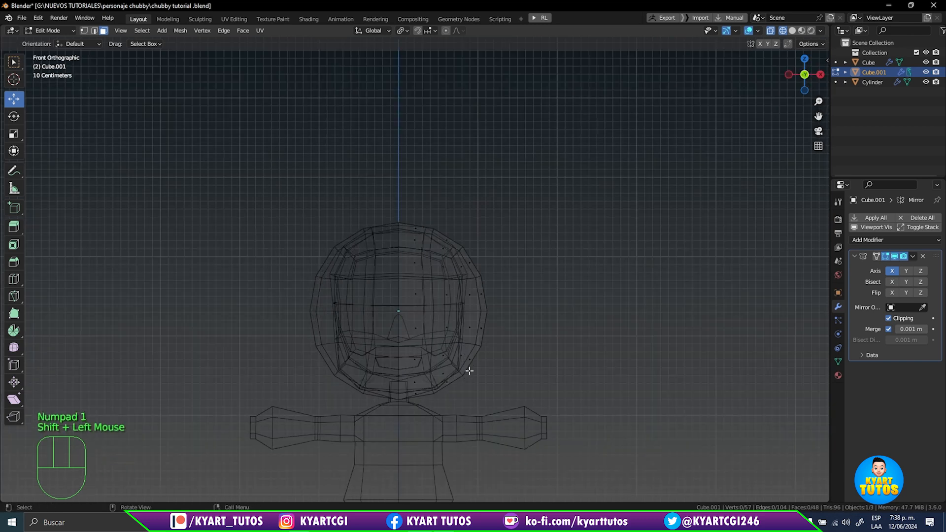
shift+middle_drag(466, 367, 531, 480)
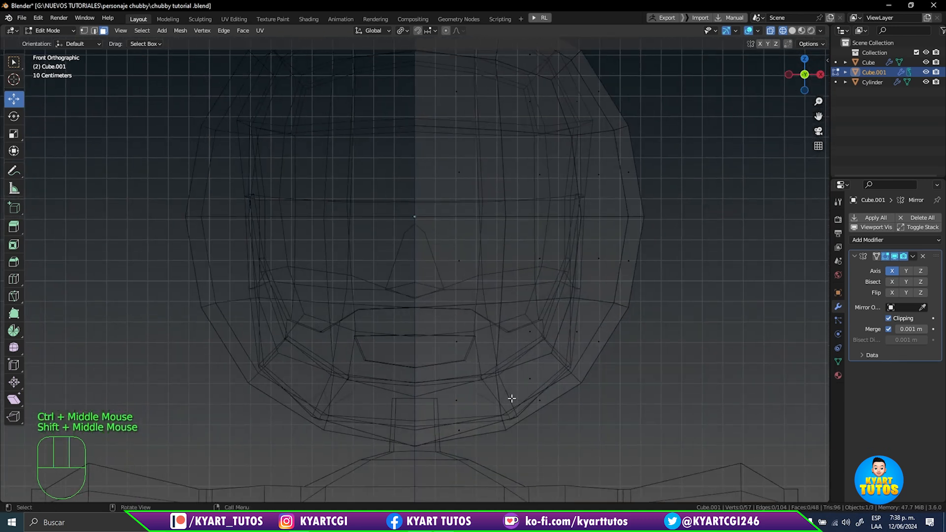
key(1)
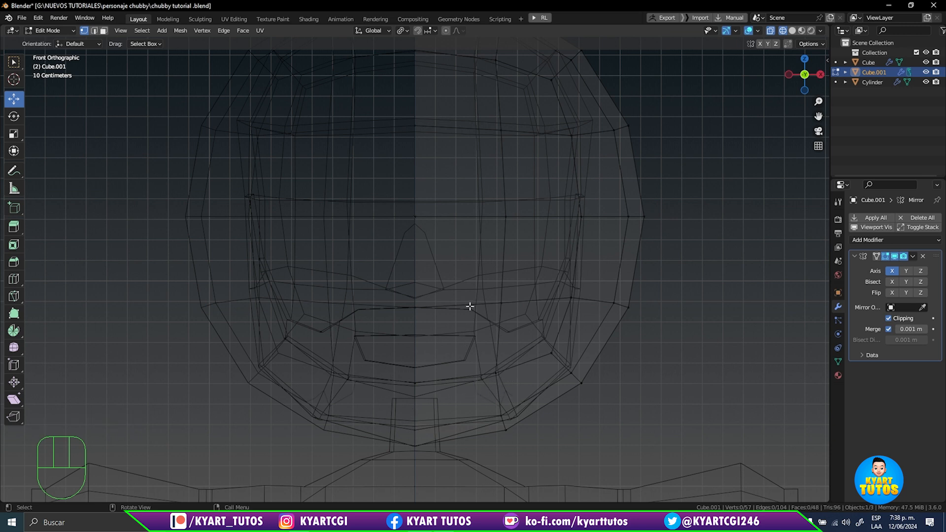
key(shift+z)
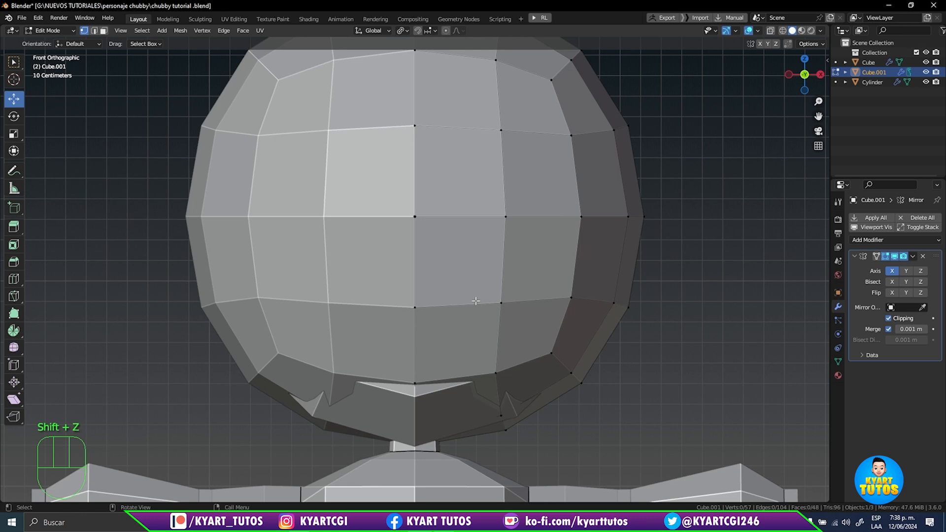
- Delete the faces of the rounded mesh that cover the character's face, lower cheeks and underside of the head
key(3)
shift+middle_drag(487, 223, 474, 261)
click(449, 146)
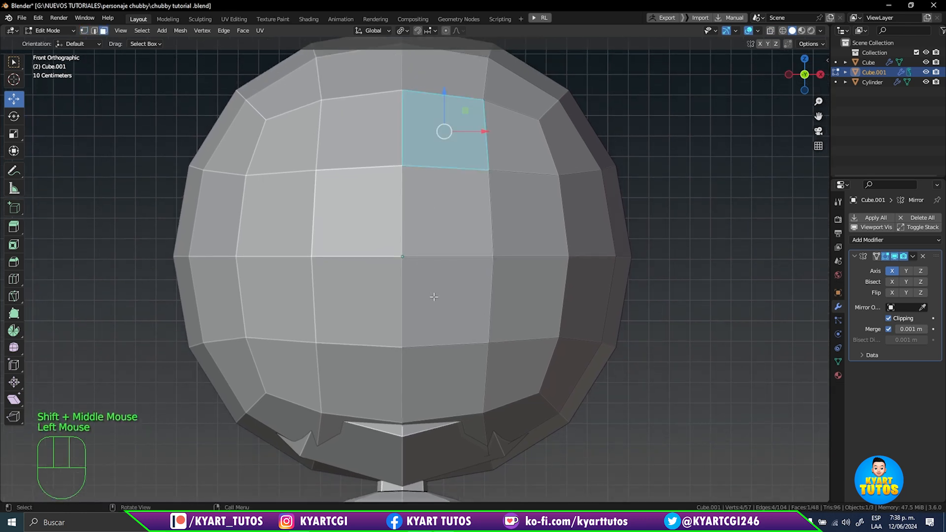
ctrl+click(437, 394)
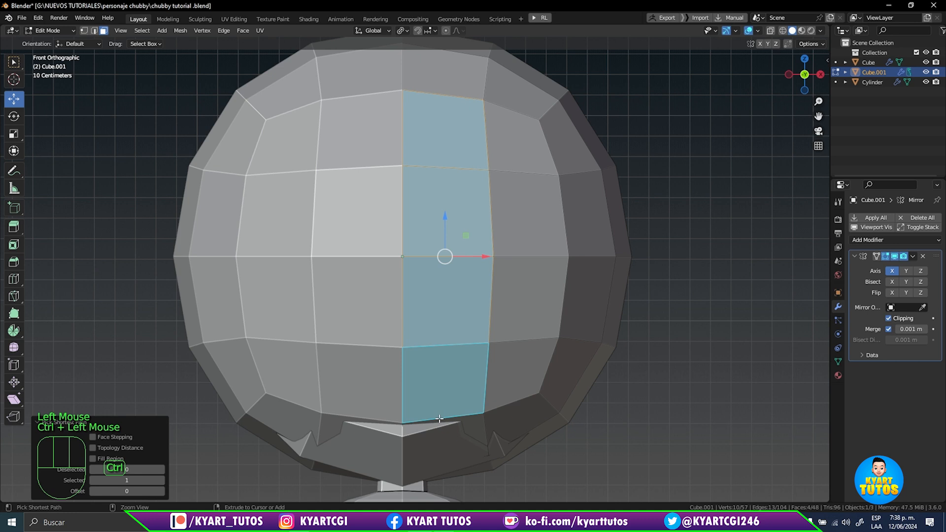
ctrl+click(440, 453)
ctrl+click(501, 428)
ctrl+click(514, 372)
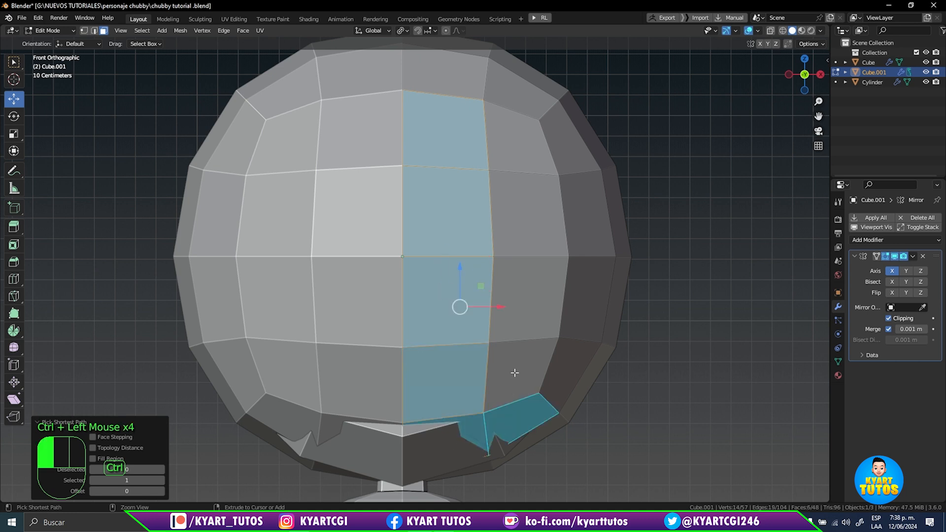
ctrl+click(519, 305)
ctrl+click(519, 245)
ctrl+click(518, 161)
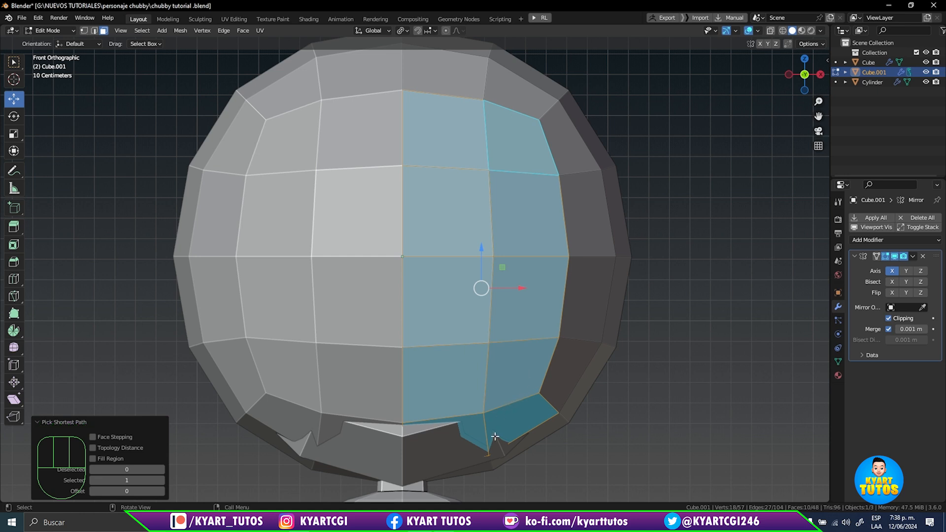
key(KP_3)
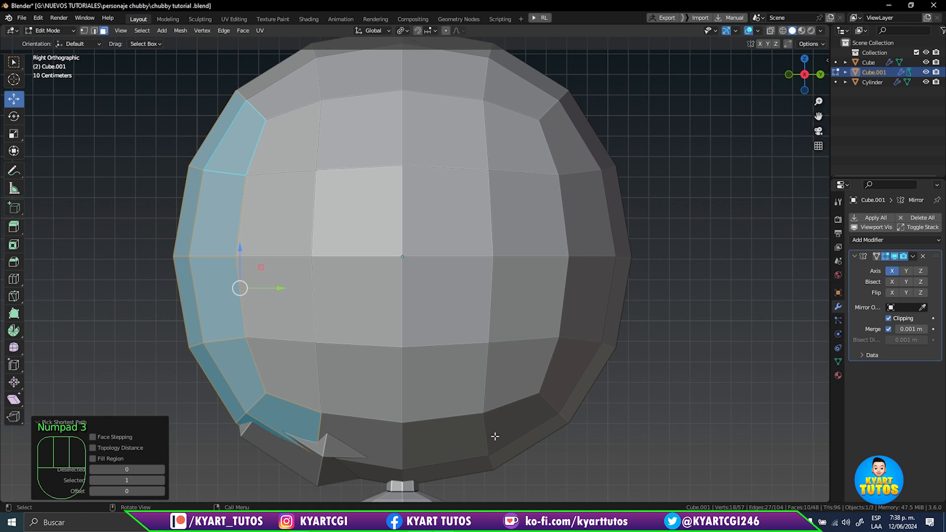
ctrl+click(364, 442)
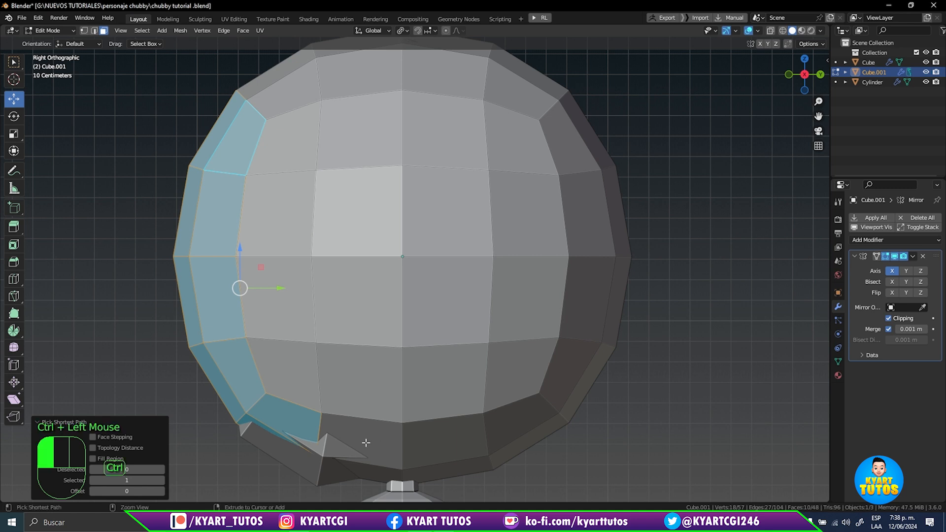
ctrl+click(429, 442)
middle_drag(444, 461, 480, 380)
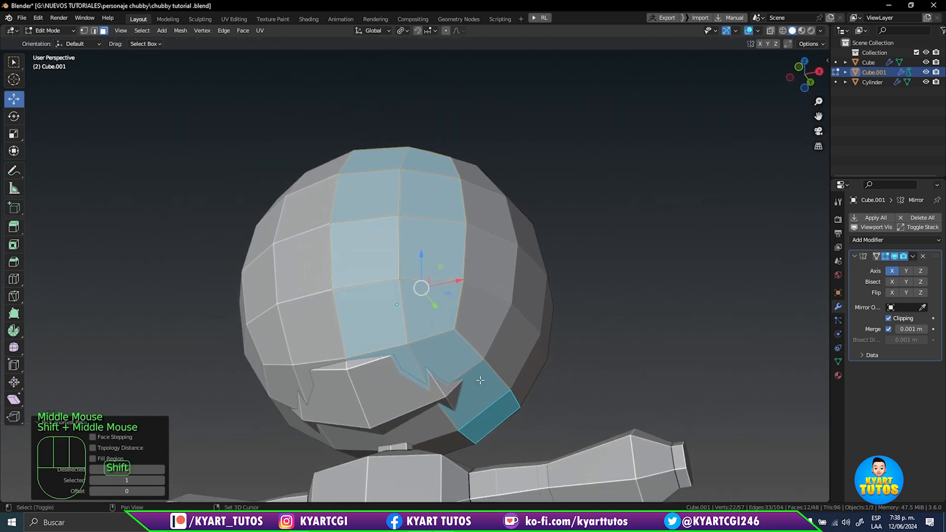
shift+click(448, 444)
shift+click(448, 446)
middle_drag(449, 446, 548, 440)
key(KP_1)
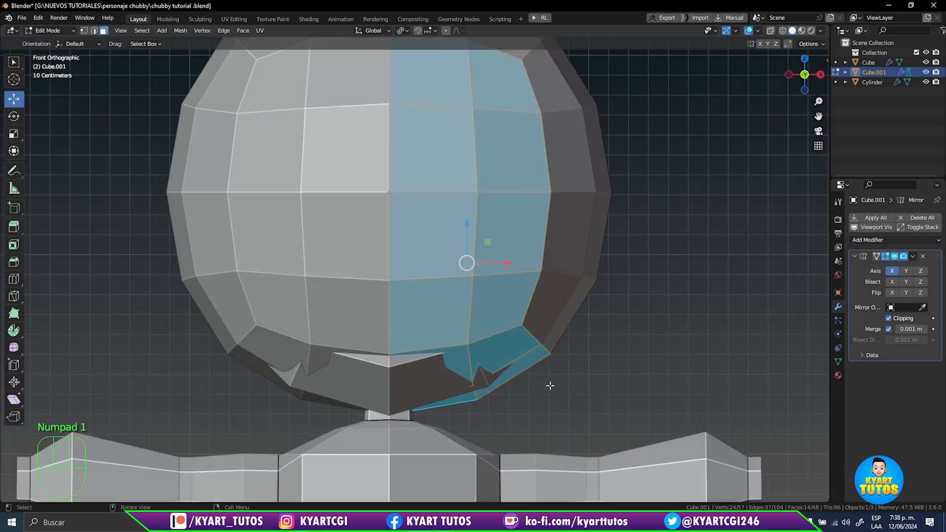
shift+middle_drag(523, 254, 526, 281)
key(x)
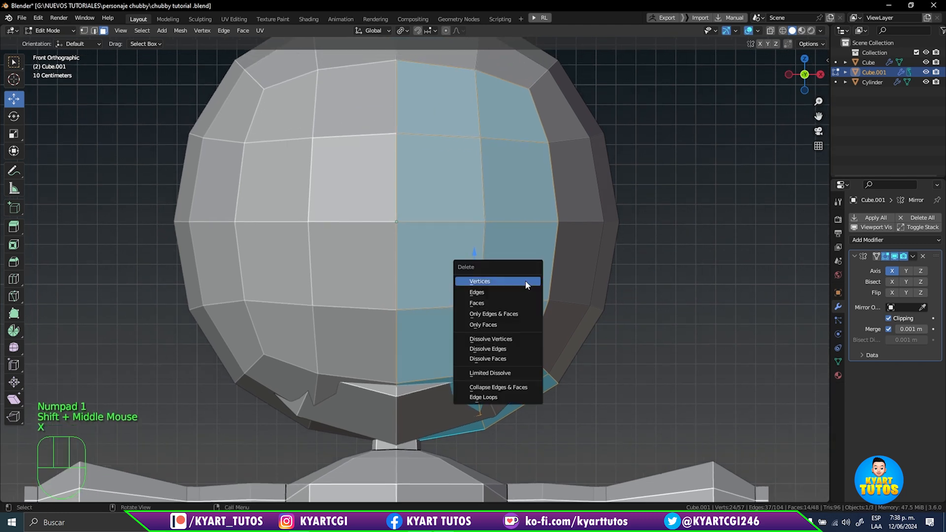
click(525, 302)
- Set the viewport shading color to Random to tell the separate objects apart
scroll(525, 304, down, 2)
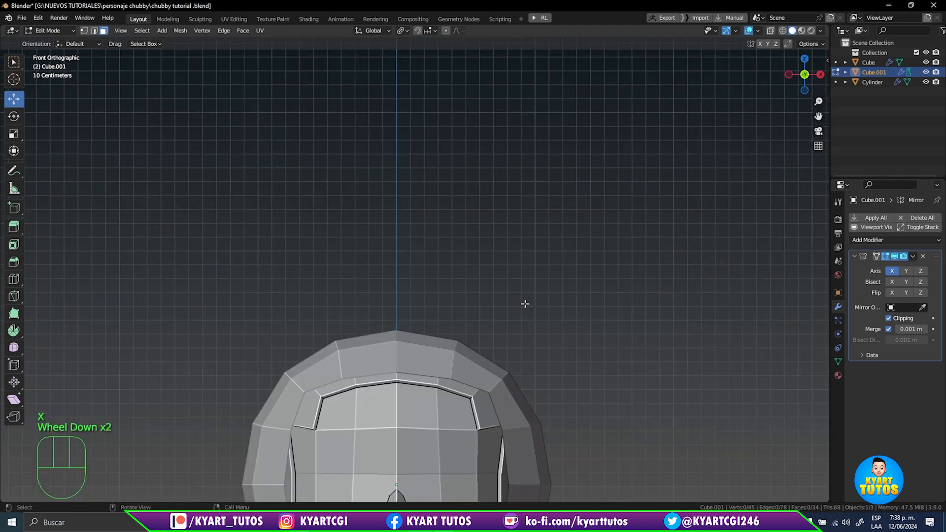
shift+middle_drag(530, 344, 530, 57)
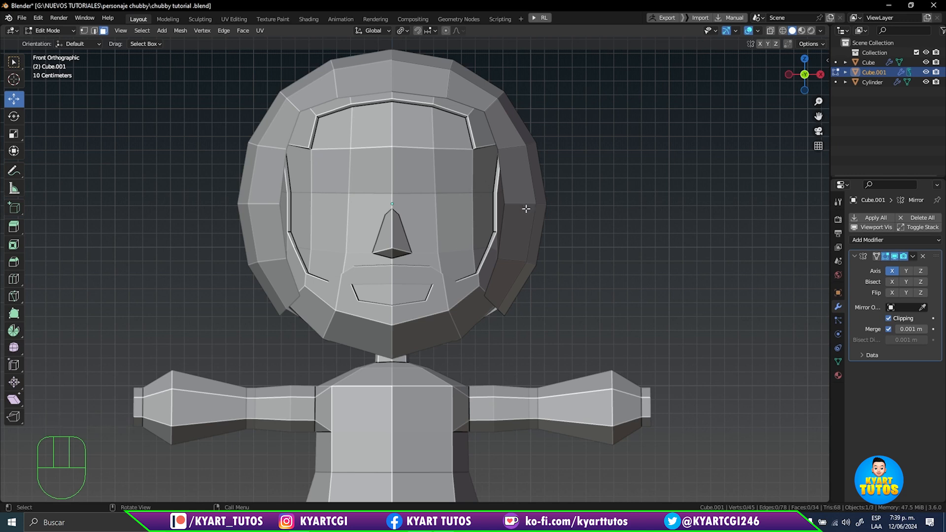
click(820, 31)
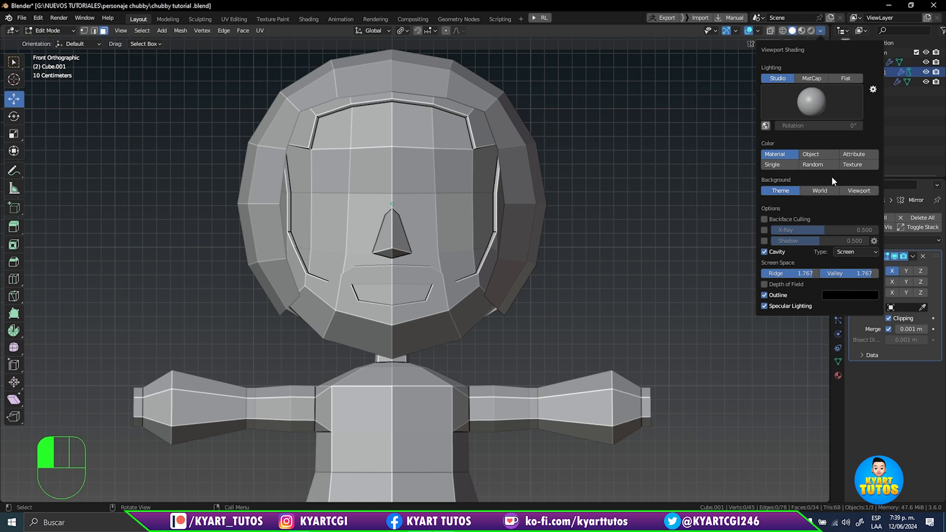
click(829, 164)
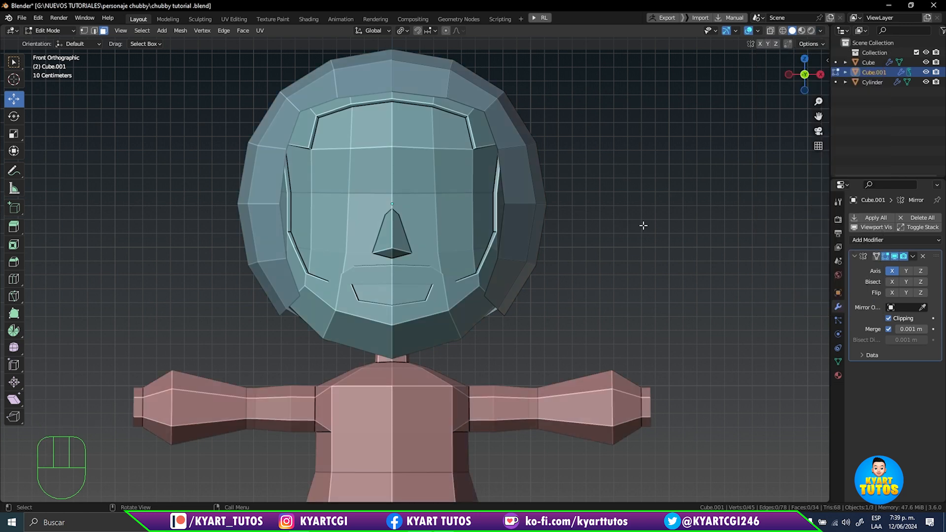
mouse_move(646, 237)
middle_down()
mouse_move(561, 230)
mouse_move(517, 241)
mouse_move(548, 253)
mouse_move(665, 224)
mouse_move(647, 236)
middle_up()
key(KP_1)
- Delete the two lower rear faces of the rounded mesh above the nape
middle_drag(543, 292, 431, 284)
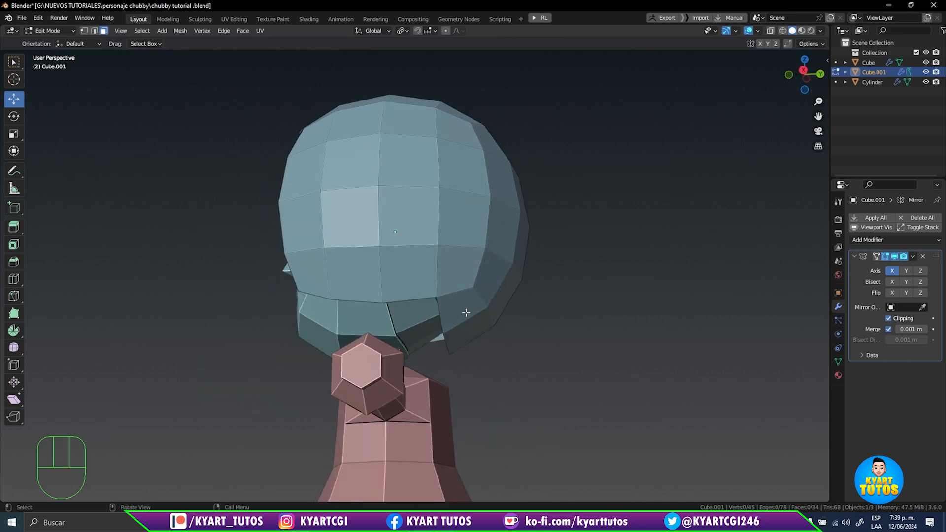
click(465, 310)
middle_drag(465, 310, 393, 337)
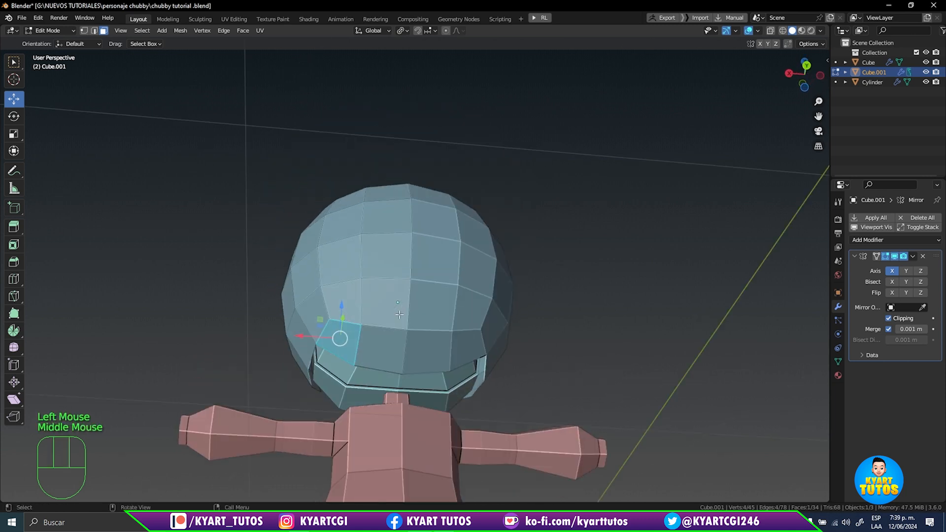
shift+click(393, 337)
key(x)
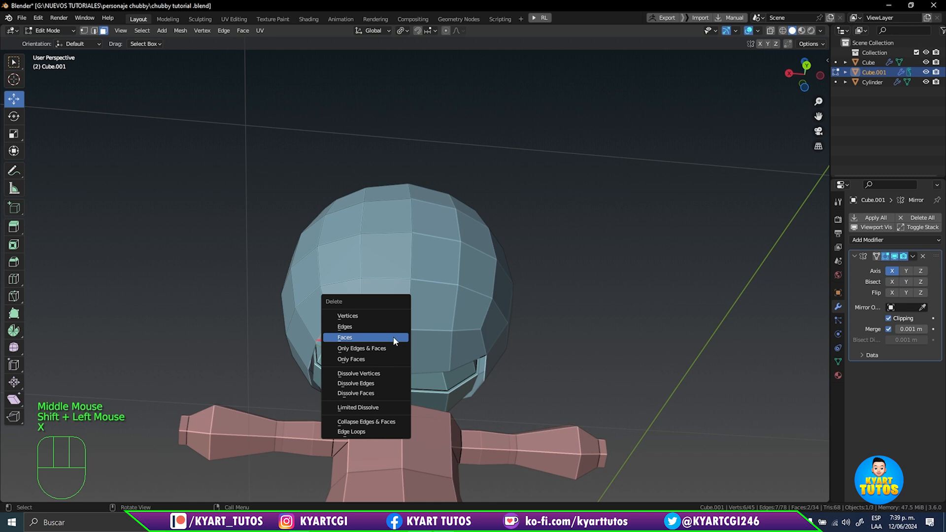
click(393, 337)
- Flatten the lower border edge loop of the rounded mesh by scaling it to 0 along Z
middle_drag(488, 317, 625, 355)
key(KP_3)
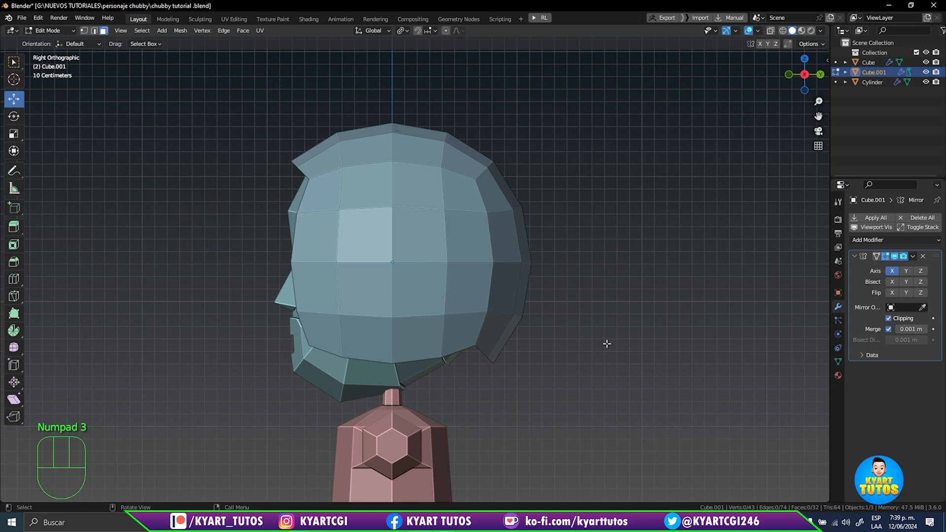
key(2)
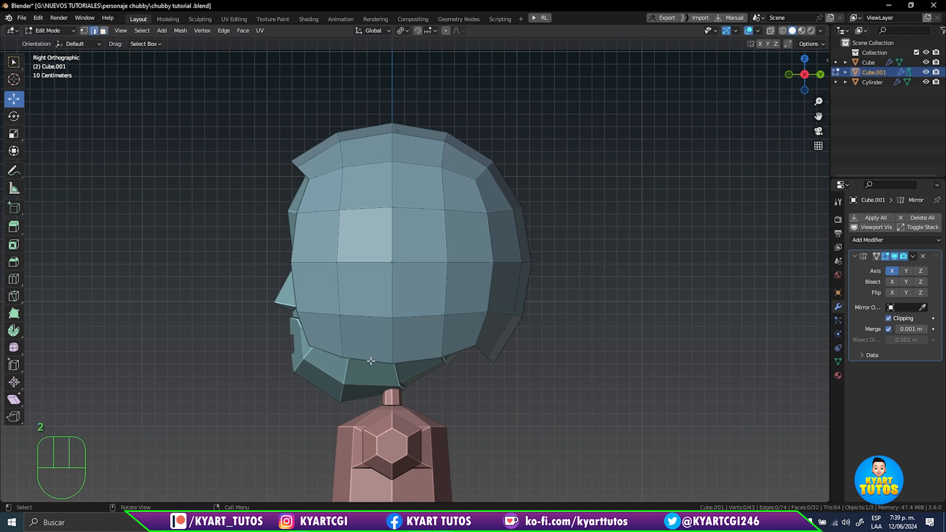
alt+click(370, 361)
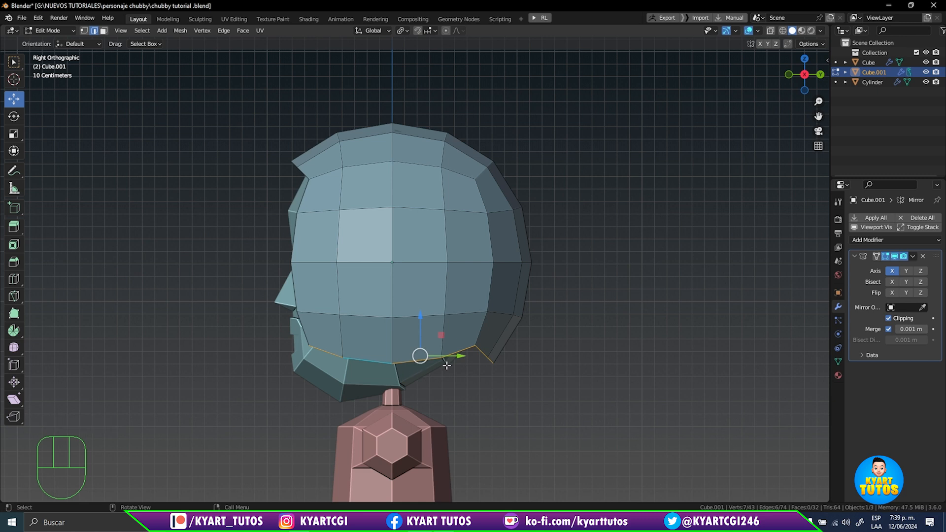
key(s)
key(z)
key(0)
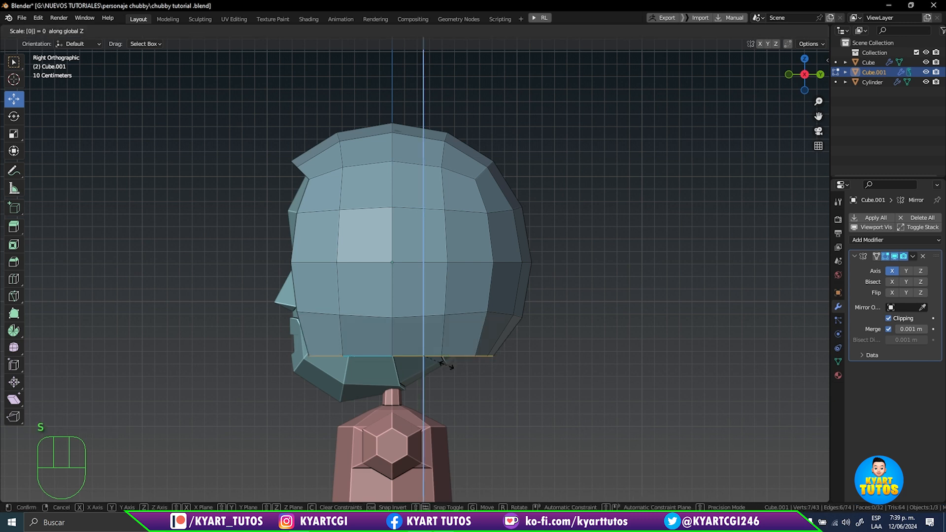
key(Return)
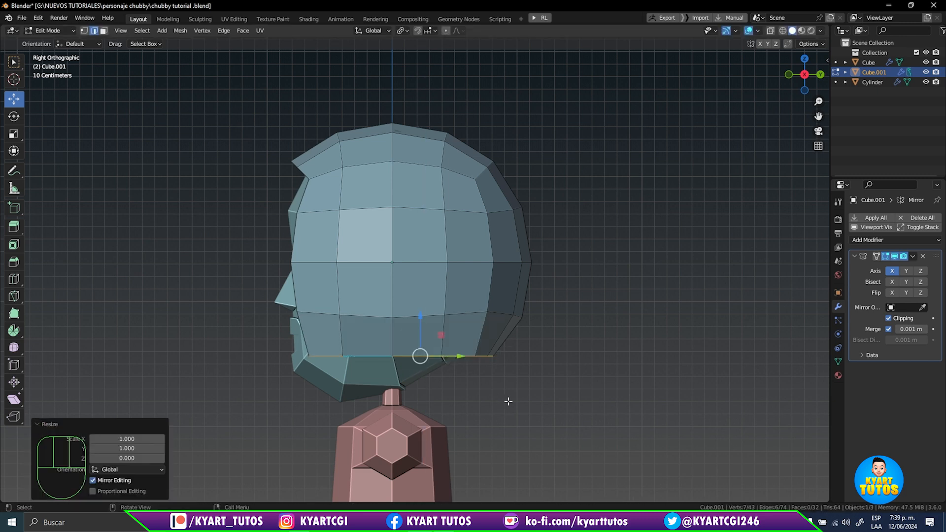
- Lower the flattened border edges of the rounded mesh by about 0.18 m along Z
middle_drag(508, 400, 619, 401)
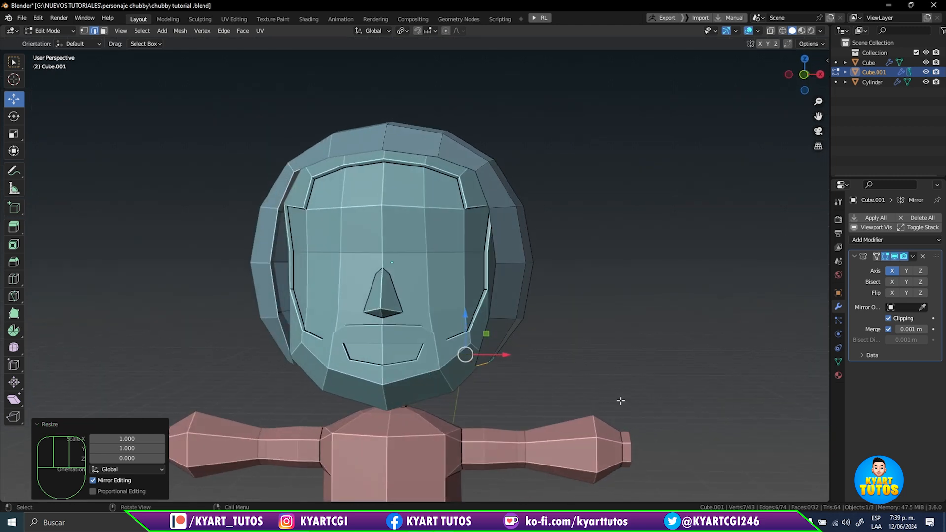
key(KP_1)
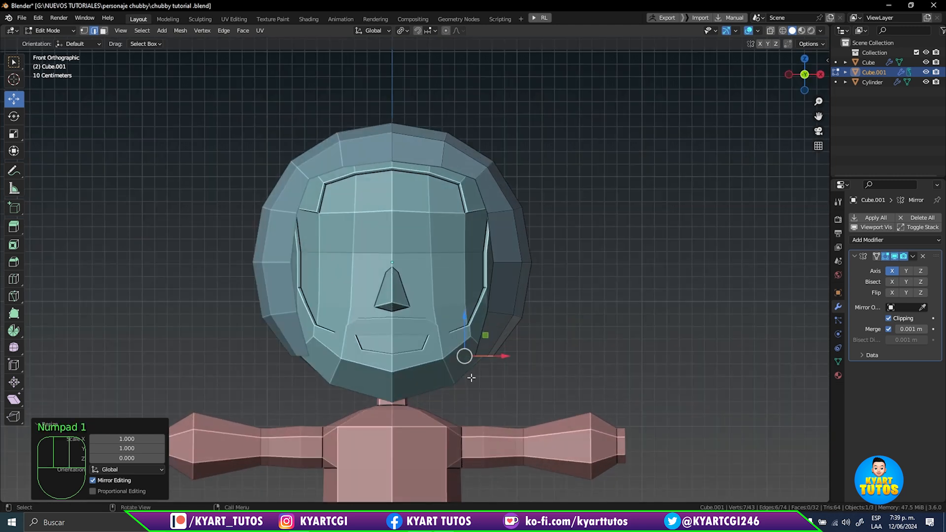
drag(466, 319, 468, 343)
shift+middle_drag(522, 305, 510, 360)
- In Sculpt Mode, raise the crown of the hair shell and widen its sides with the Grab brush
key(ctrl)
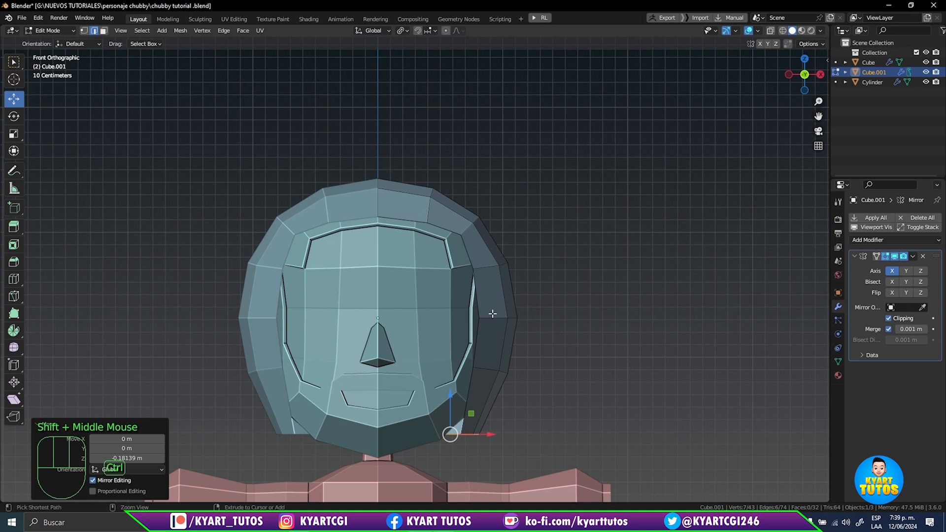
key(ctrl+Tab)
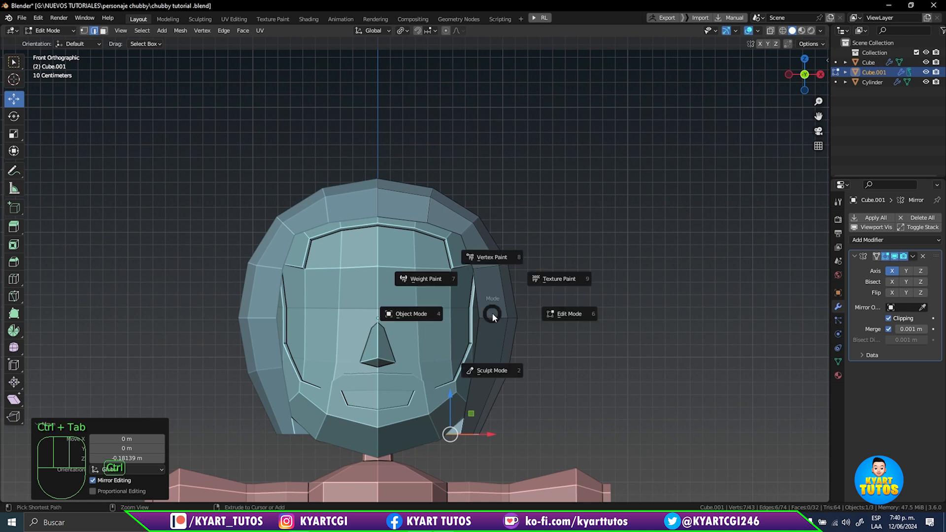
click(506, 368)
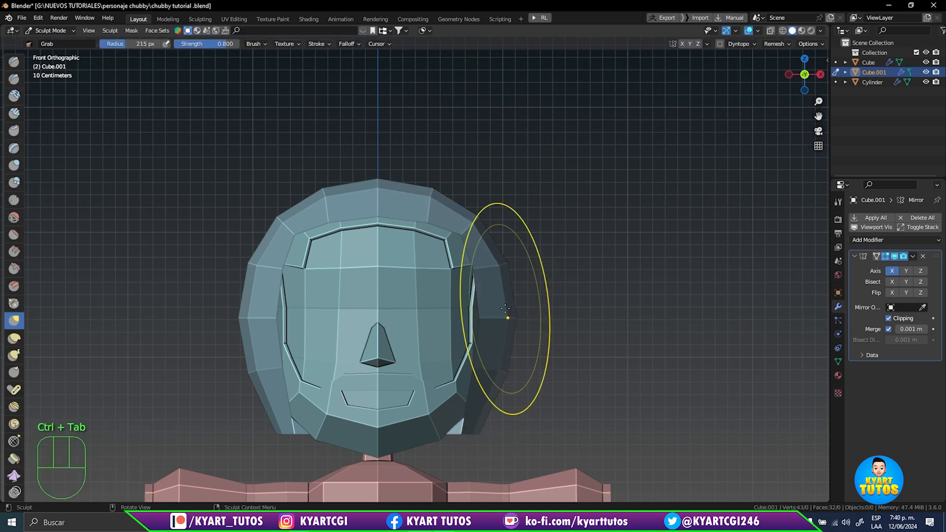
key(g)
drag(384, 179, 381, 151)
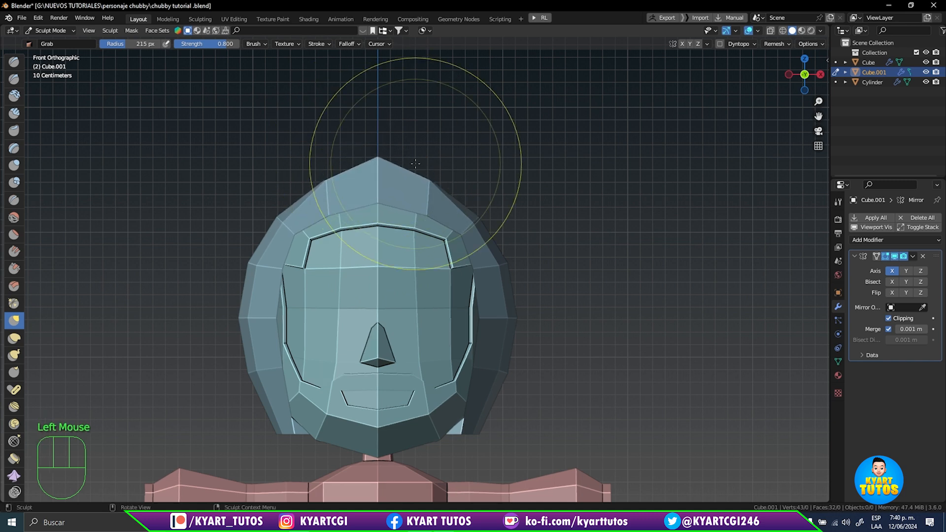
mouse_move(434, 184)
mouse_down()
mouse_move(479, 160)
mouse_move(451, 177)
mouse_up()
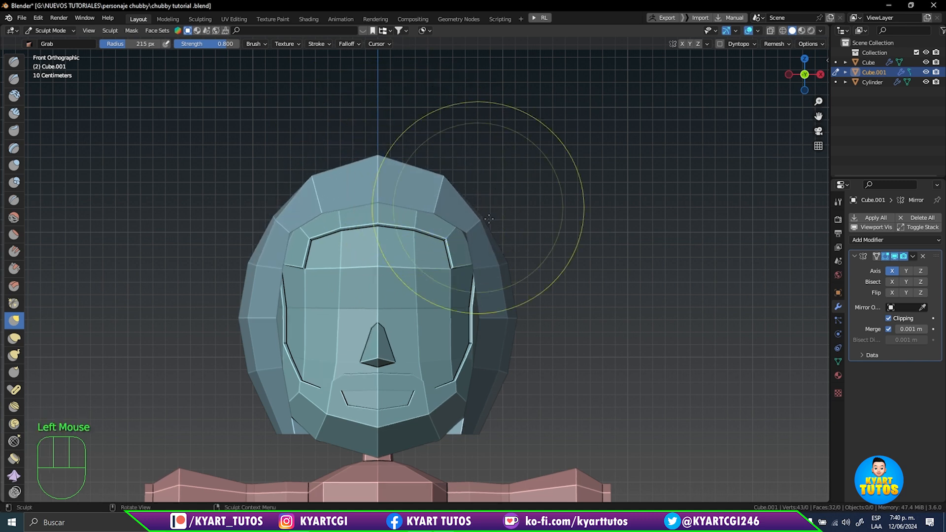
mouse_move(488, 219)
mouse_down()
mouse_move(487, 248)
mouse_move(527, 265)
mouse_up()
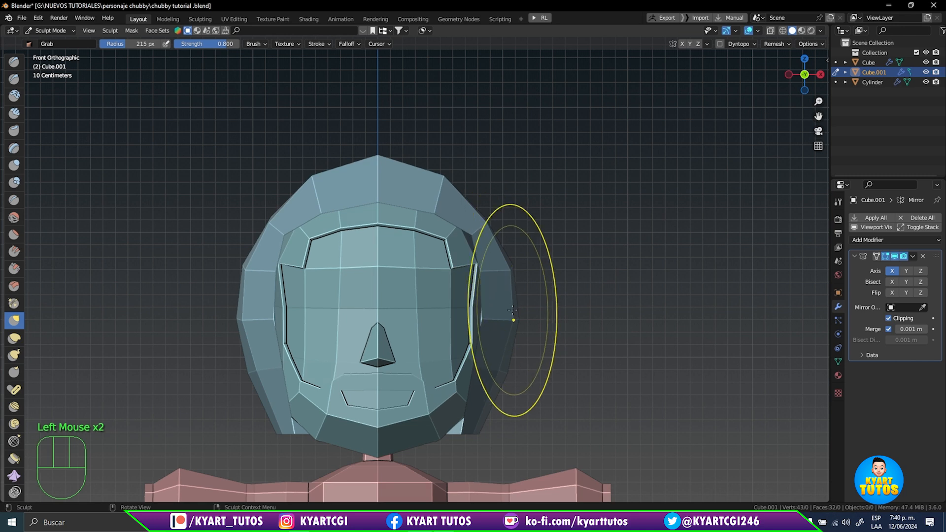
mouse_move(495, 340)
mouse_down()
mouse_move(519, 351)
mouse_move(518, 365)
mouse_up()
- Grab the shell's side corners beside the temples and cheeks to widen the silhouette
middle_drag(518, 365, 479, 298)
drag(479, 298, 477, 294)
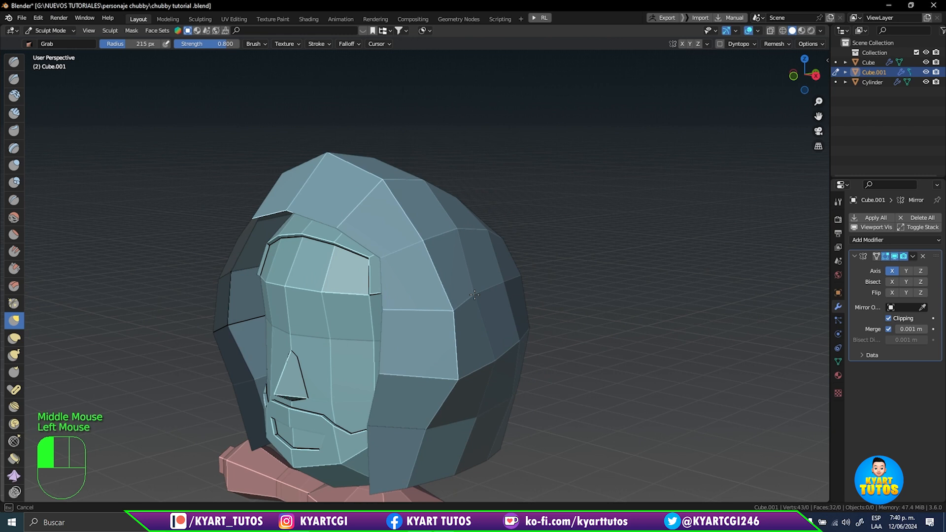
mouse_move(602, 316)
shift+middle_down()
mouse_move(601, 298)
mouse_move(589, 298)
mouse_move(649, 279)
mouse_move(583, 266)
shift+middle_up()
key(KP_1)
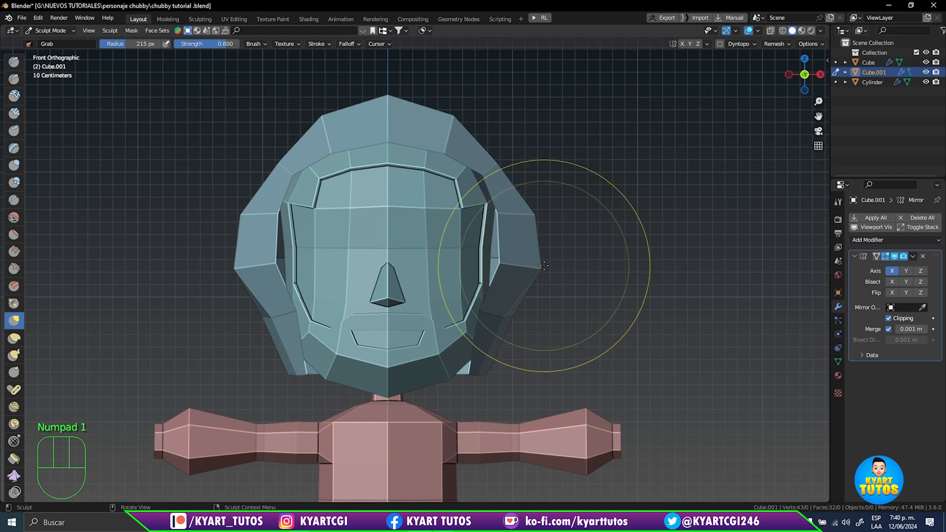
drag(538, 266, 532, 273)
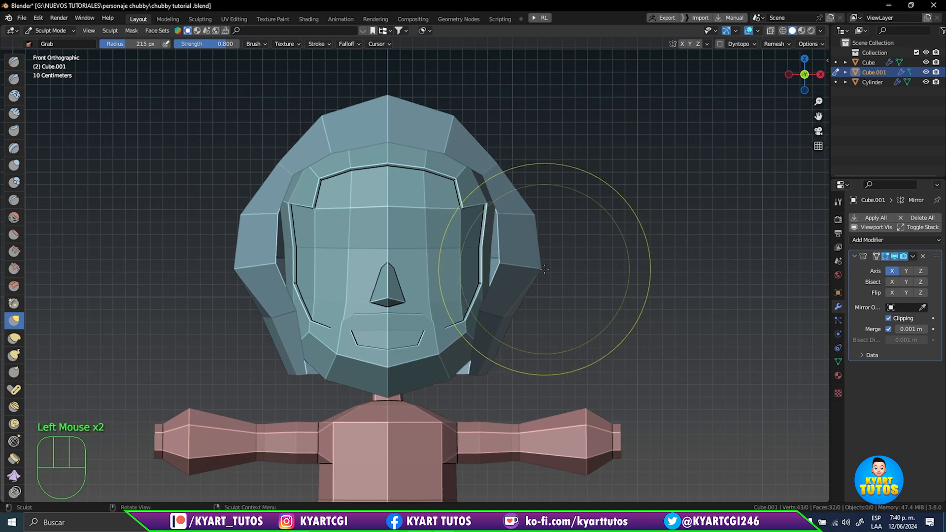
middle_drag(557, 280, 475, 296)
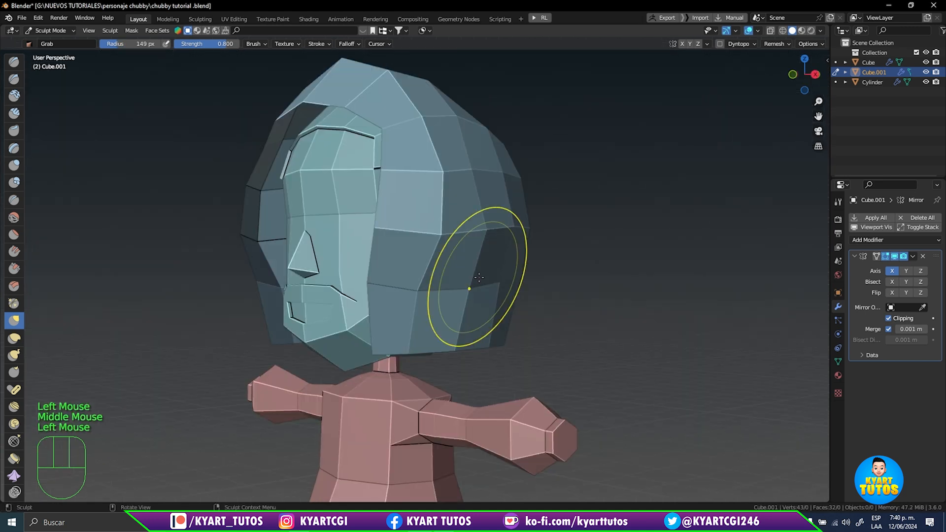
- Resize the Grab brush and reshape the back of the shell in profile
key(f)
click(560, 183)
mouse_move(560, 183)
middle_down()
mouse_move(493, 197)
mouse_move(443, 222)
middle_up()
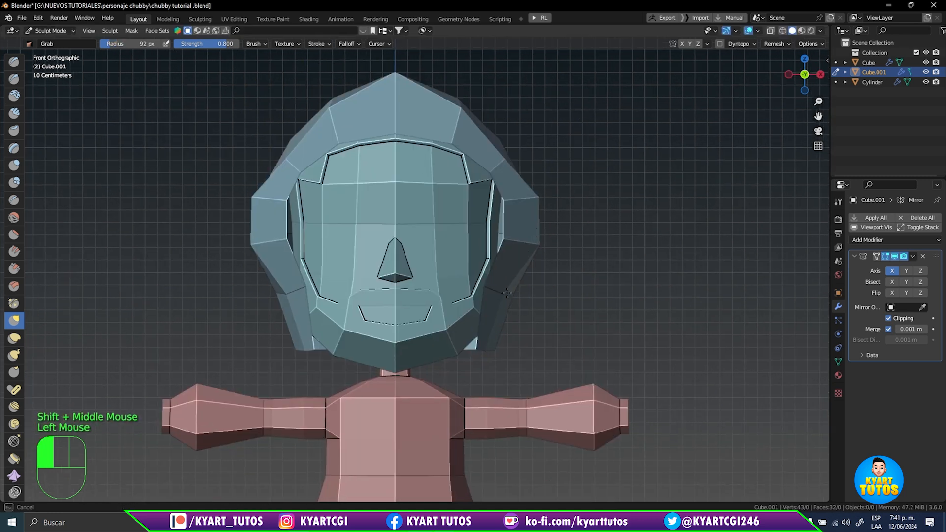
drag(556, 274, 556, 274)
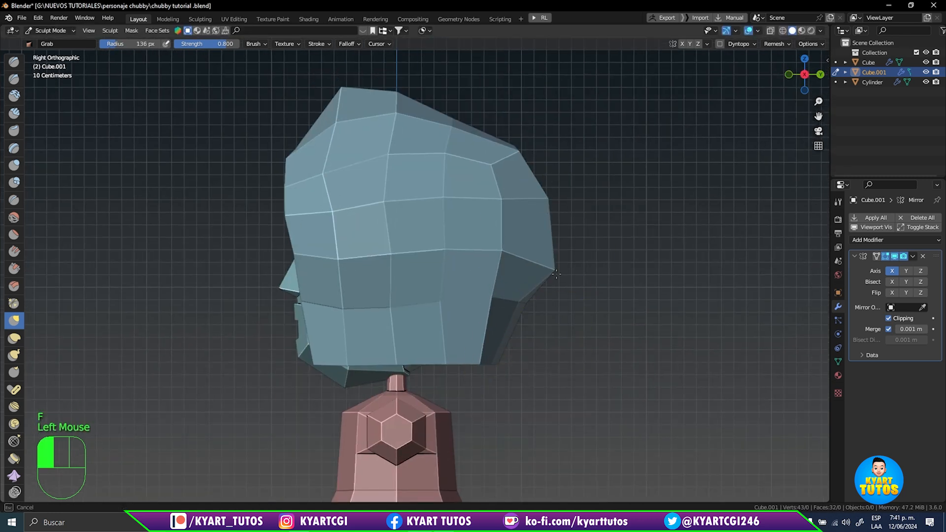
middle_drag(556, 274, 507, 190)
mouse_move(500, 226)
shift+middle_down()
mouse_move(433, 271)
mouse_move(474, 277)
mouse_move(458, 284)
mouse_move(488, 291)
shift+middle_up()
drag(480, 288, 488, 291)
- Enlarge the Grab brush to a 175 px radius and refine the volume of the hair shell
key(f)
click(468, 335)
mouse_move(488, 291)
middle_down()
mouse_move(469, 316)
mouse_move(443, 247)
middle_up()
drag(463, 183, 463, 175)
mouse_move(463, 175)
middle_down()
mouse_move(386, 131)
mouse_move(443, 276)
middle_up()
drag(444, 276, 443, 266)
middle_drag(492, 246, 639, 220)
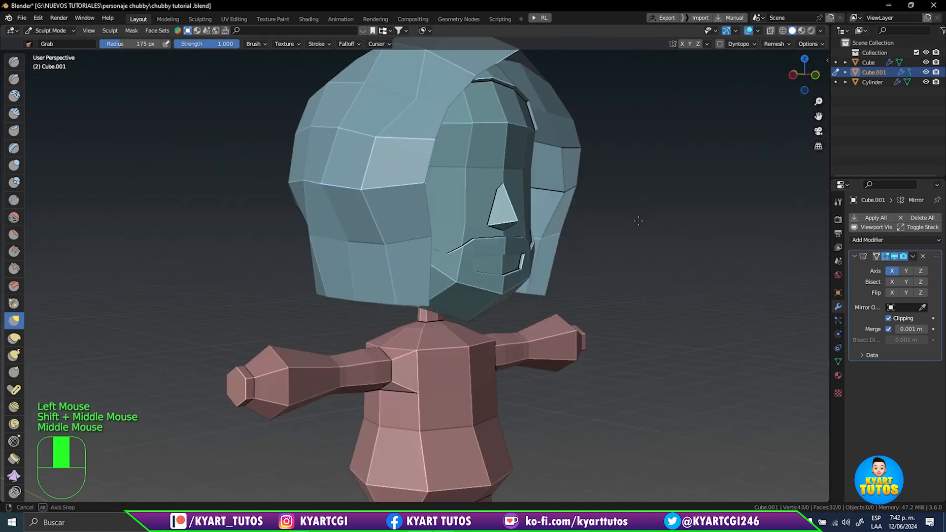
- Push back the shell's front edge and lift its crown with the Grab brush, using a 171 px radius
scroll(571, 296, down, 1)
shift+middle_drag(571, 295, 582, 313)
key(f)
drag(502, 382, 480, 374)
drag(296, 221, 313, 217)
key(f)
click(391, 176)
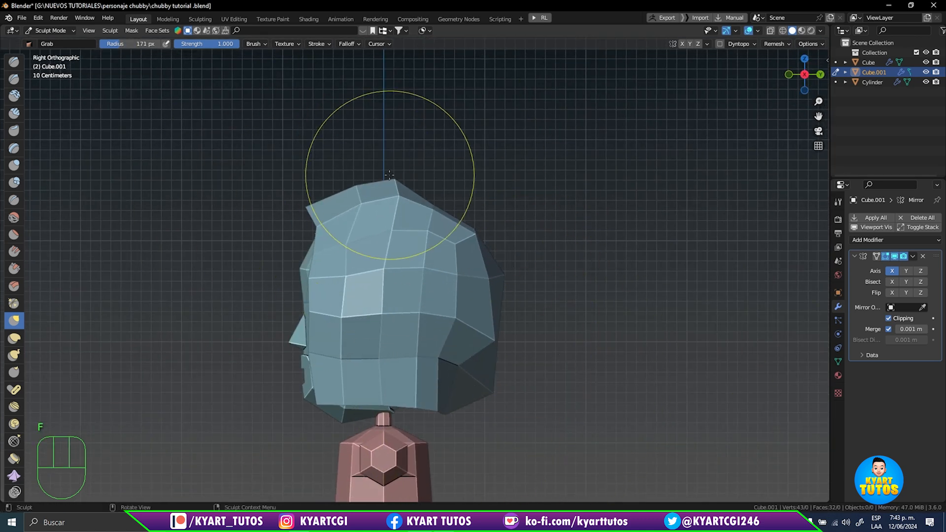
middle_drag(391, 175, 419, 216)
drag(389, 207, 388, 195)
mouse_move(388, 195)
middle_down()
mouse_move(570, 276)
mouse_move(557, 182)
middle_up()
- In Edit Mode, extrude the shell's lower border edges downward along Z toward the shoulders
key(Tab)
key(KP_1)
scroll(557, 183, up, 2)
key(e)
key(z)
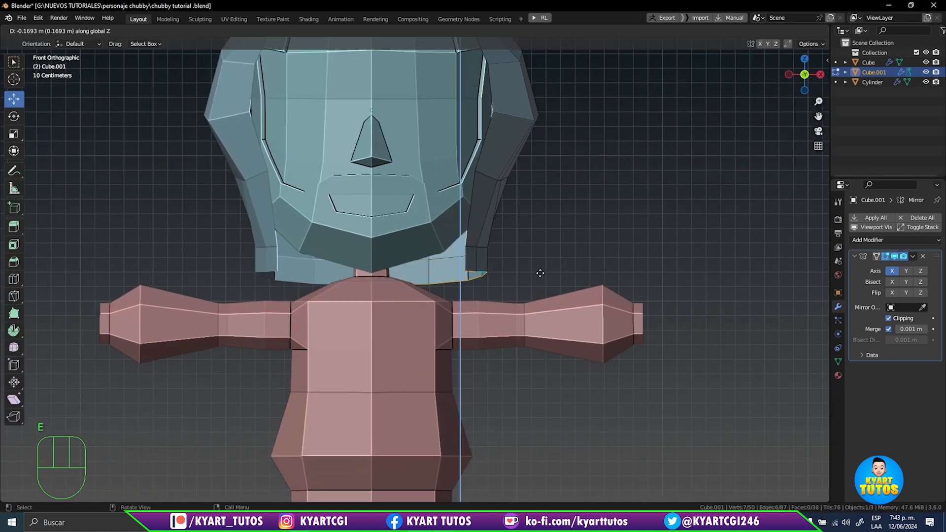
click(509, 309)
- Scale the newly extruded lower edge row of the shell inward, as judged from the side and the front
key(KP_3)
key(s)
click(522, 301)
middle_drag(522, 300, 537, 257)
key(KP_1)
key(s)
click(671, 274)
- Adjust the shell's lower rear with the Grab brush in Sculpt Mode, and return to Edit Mode
key(KP_3)
shift+middle_drag(537, 256, 542, 285)
key(Tab)
drag(456, 315, 467, 327)
mouse_move(467, 327)
middle_down()
mouse_move(530, 198)
mouse_move(557, 276)
middle_up()
scroll(529, 197, up, 2)
mouse_move(557, 275)
shift+middle_down()
mouse_move(563, 341)
mouse_move(540, 376)
shift+middle_up()
key(ctrl+Tab)
click(616, 205)
- Try to narrow the shell's lowest edge row by scaling it in the front view
key(KP_1)
key(s)
key(x)
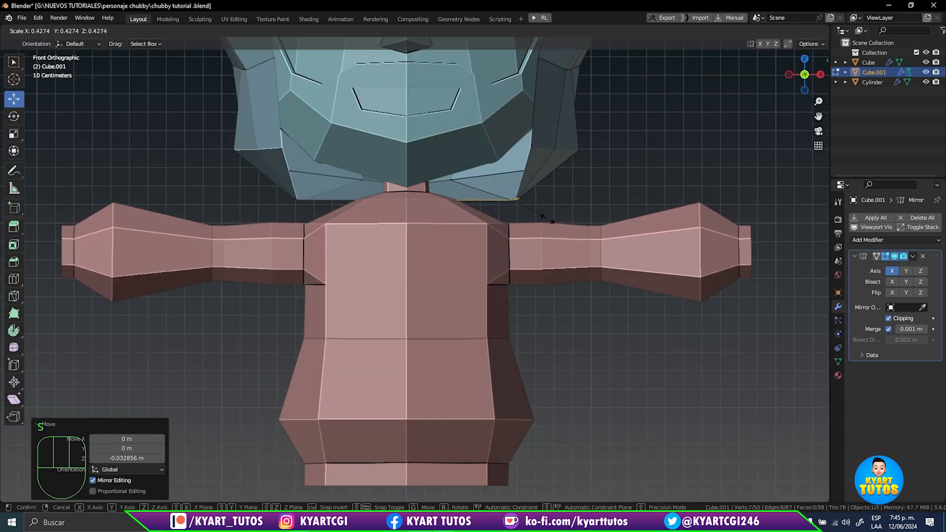
click(545, 217)
key(KP_1)
mouse_move(546, 217)
middle_down()
mouse_move(578, 223)
mouse_move(577, 198)
middle_up()
key(ctrl+z)
- Scale the shell's lowest edge row along X, and along Y in the side view
key(KP_1)
key(s)
key(x)
key(KP_3)
key(s)
key(y)
drag(494, 165, 490, 167)
click(31, 250)
- Shift individual vertices of the shell's lowest edge along Y, the last one by about 0.07 m
key(KP_1)
key(KP_3)
click(370, 193)
drag(409, 194, 412, 195)
middle_drag(413, 197, 433, 207)
drag(412, 194, 417, 194)
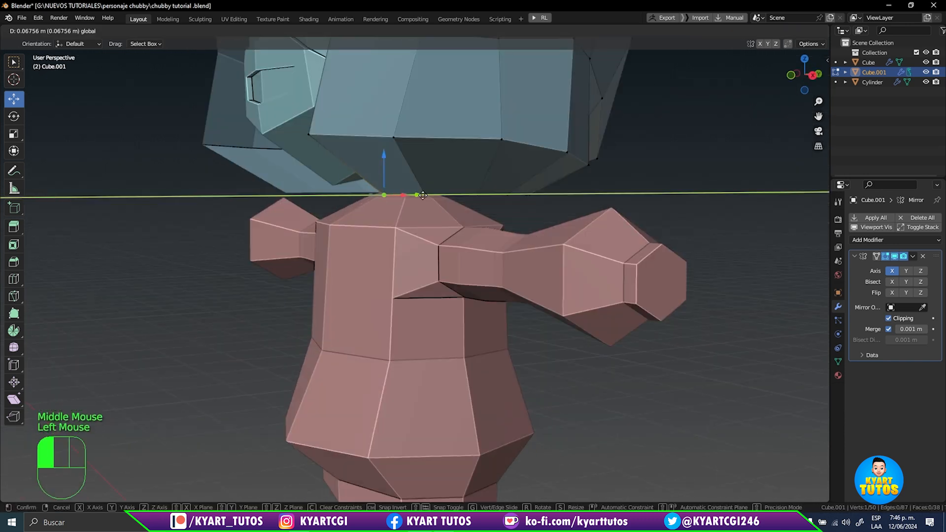
- Leave the hair shell's Edit Mode and open the body mesh for editing instead
scroll(419, 197, down, 3)
shift+middle_drag(419, 197, 419, 216)
middle_drag(418, 217, 567, 222)
shift+middle_drag(523, 345, 517, 324)
key(KP_1)
key(ctrl+Tab)
click(430, 314)
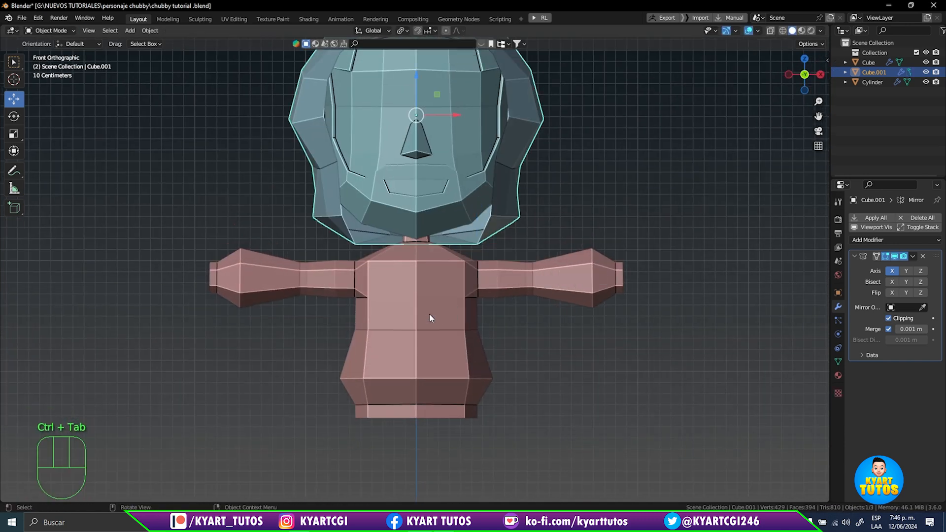
shift+middle_drag(616, 232, 595, 298)
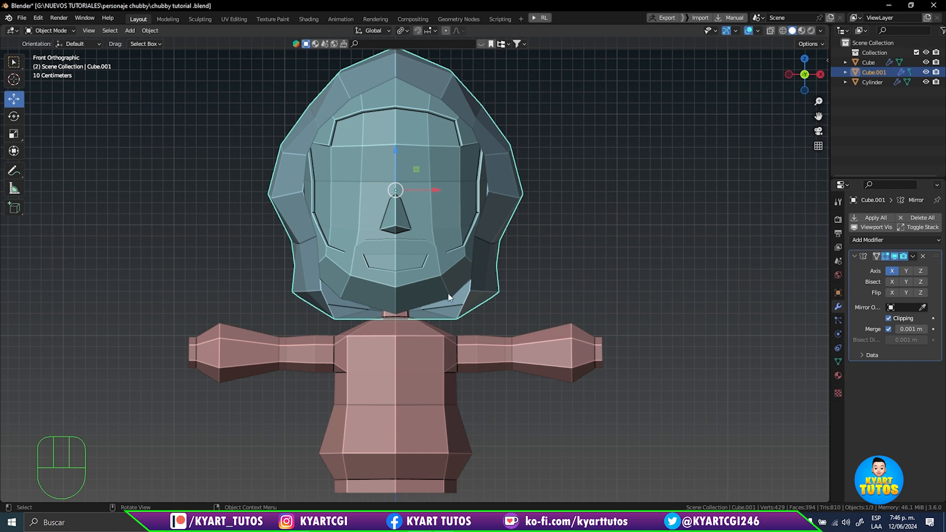
shift+middle_drag(487, 394, 506, 362)
click(442, 321)
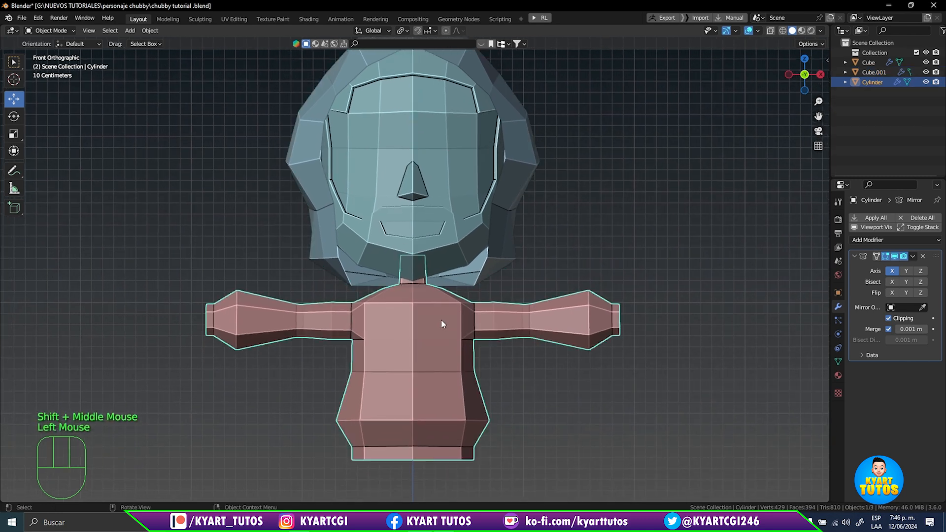
key(Tab)
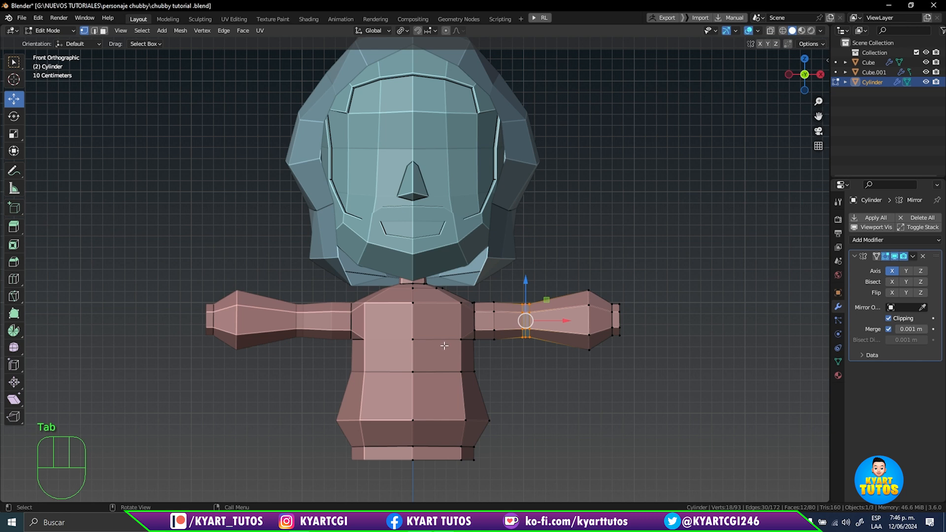
- Select all faces of the body's torso half, from the shoulder to the lower hem, in see-through face mode, excluding neck and arm
mouse_move(476, 360)
middle_down()
mouse_move(477, 376)
mouse_move(485, 362)
mouse_move(476, 373)
mouse_move(448, 370)
mouse_move(474, 362)
middle_up()
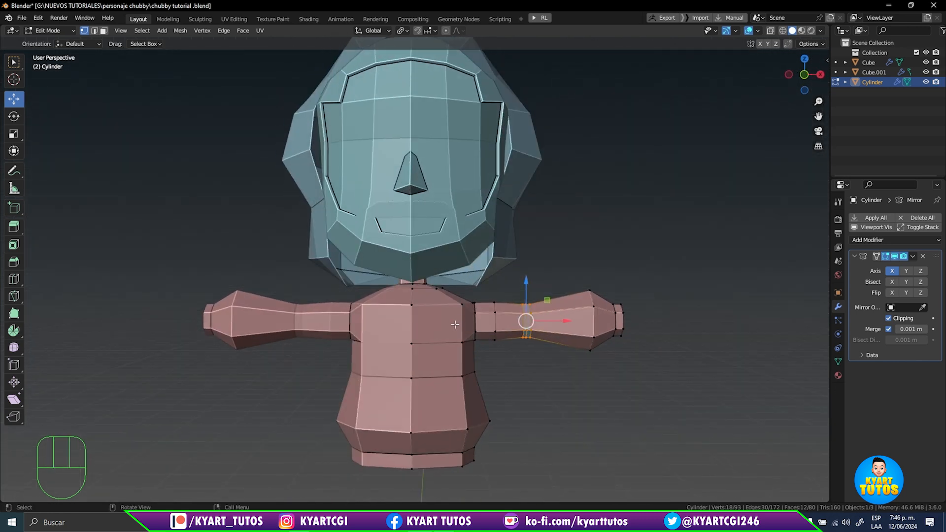
key(KP_1)
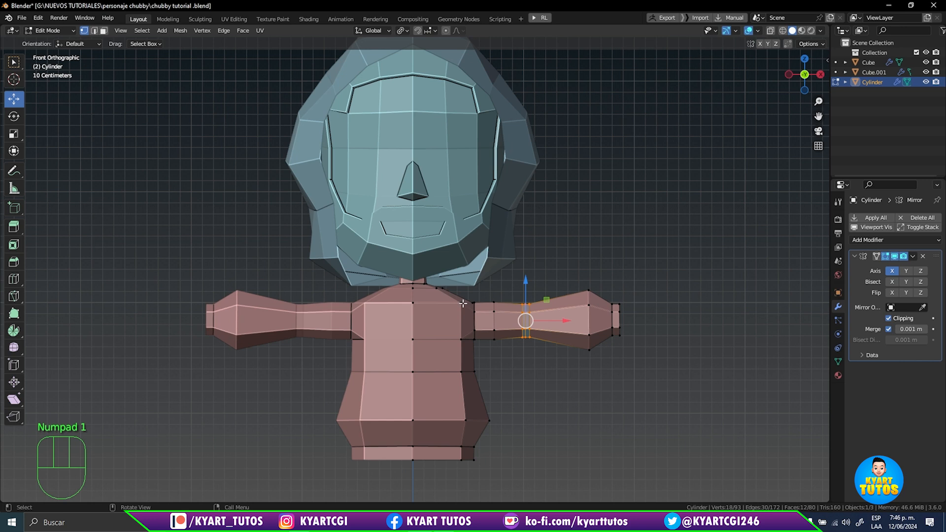
scroll(449, 335, up, 1)
shift+middle_drag(462, 287, 460, 320)
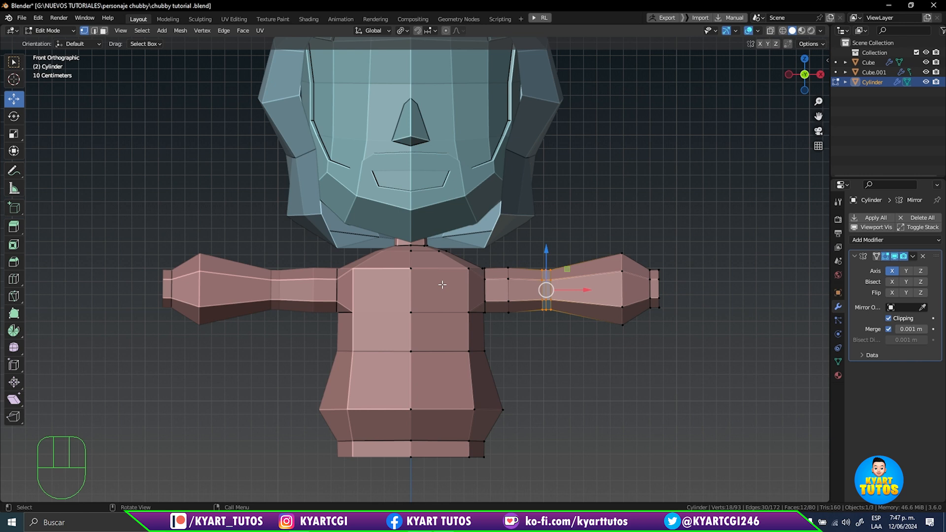
key(alt+z)
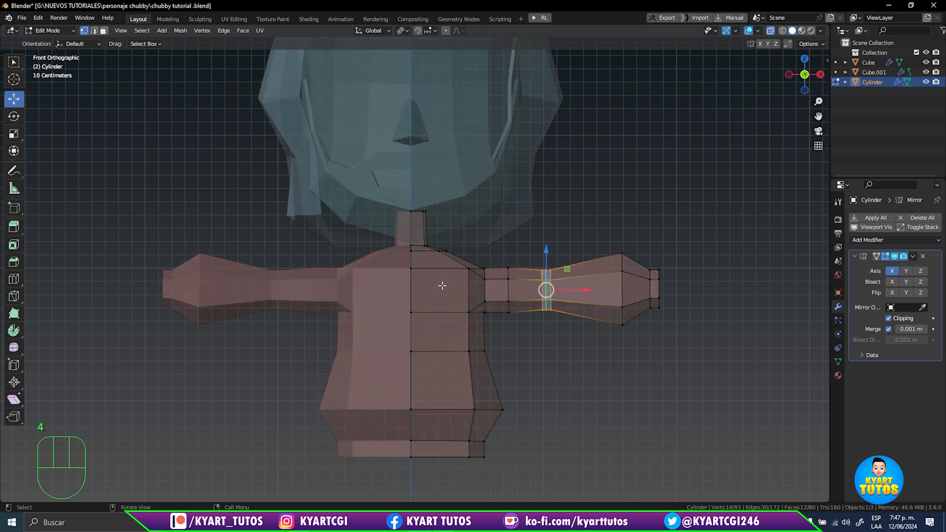
key(3)
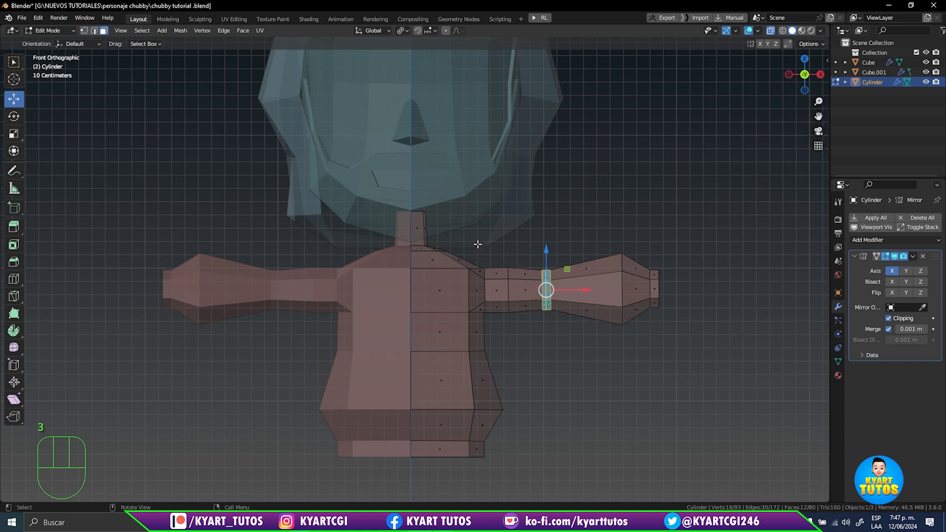
drag(477, 243, 423, 487)
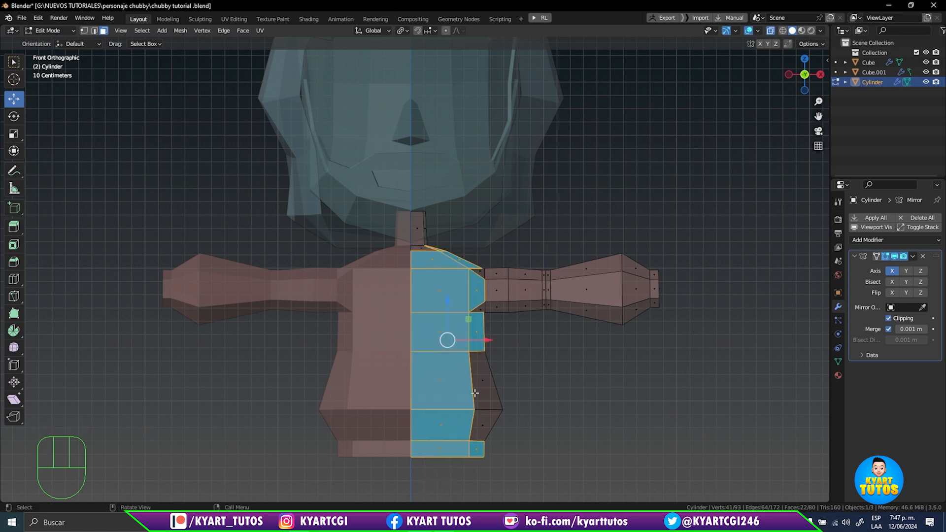
shift+drag(541, 337, 431, 486)
shift+drag(468, 254, 468, 275)
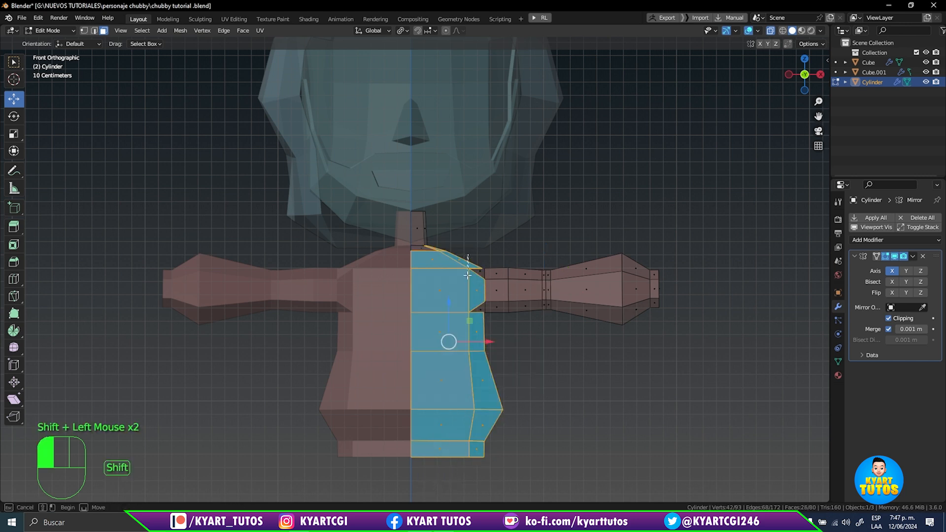
shift+drag(479, 335, 480, 335)
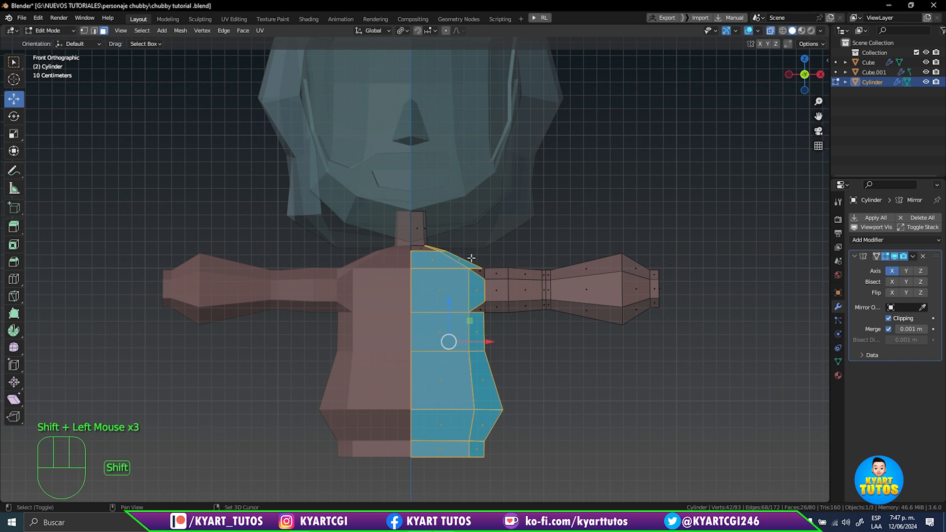
shift+drag(472, 258, 487, 342)
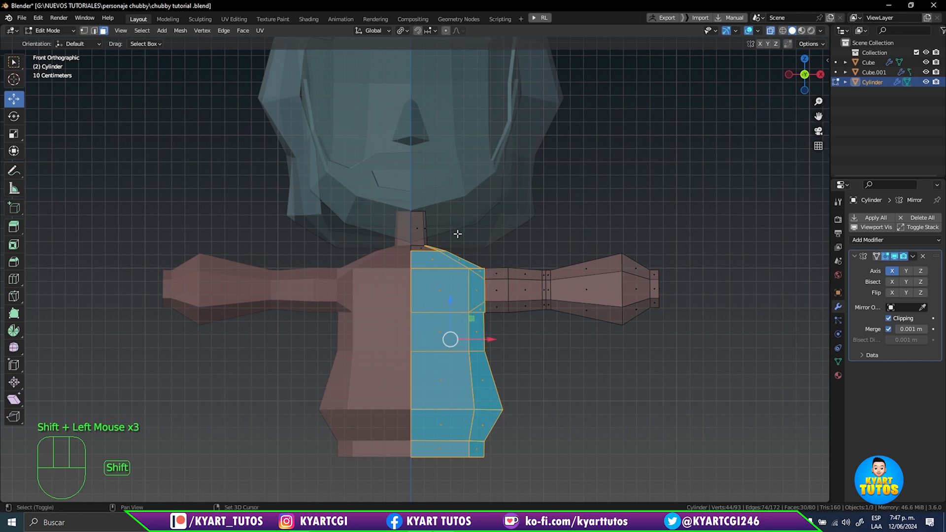
shift+drag(462, 246, 403, 261)
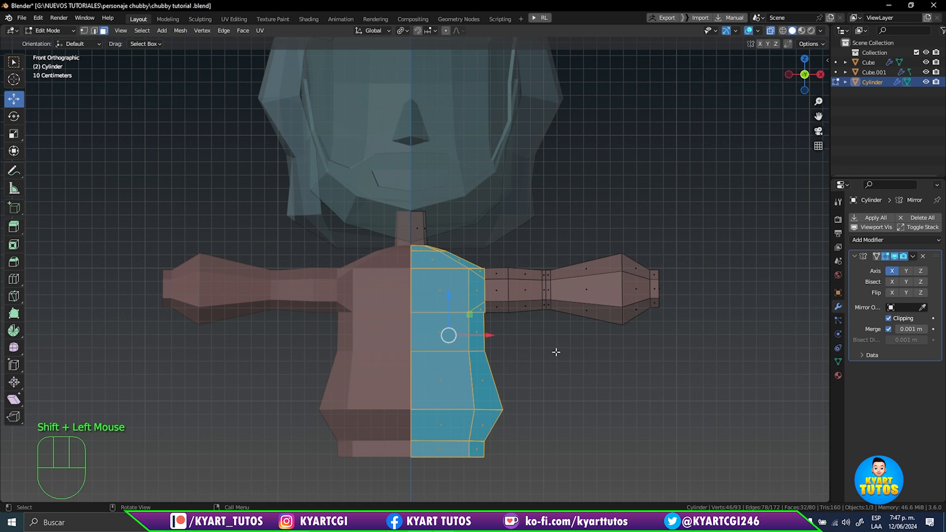
key(KP_3)
key(KP_1)
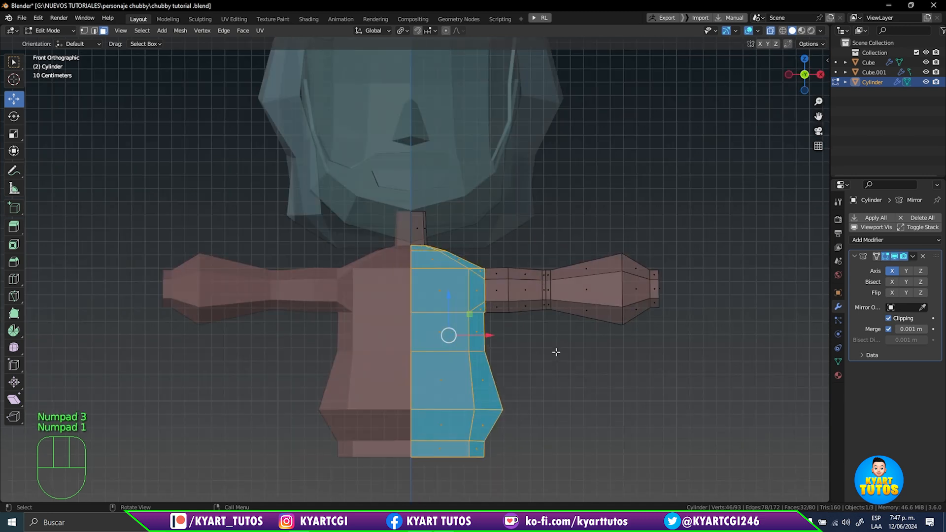
- Duplicate the selected torso faces in place and separate the copy into its own object
shift+middle_drag(532, 363, 565, 335)
key(KP_1)
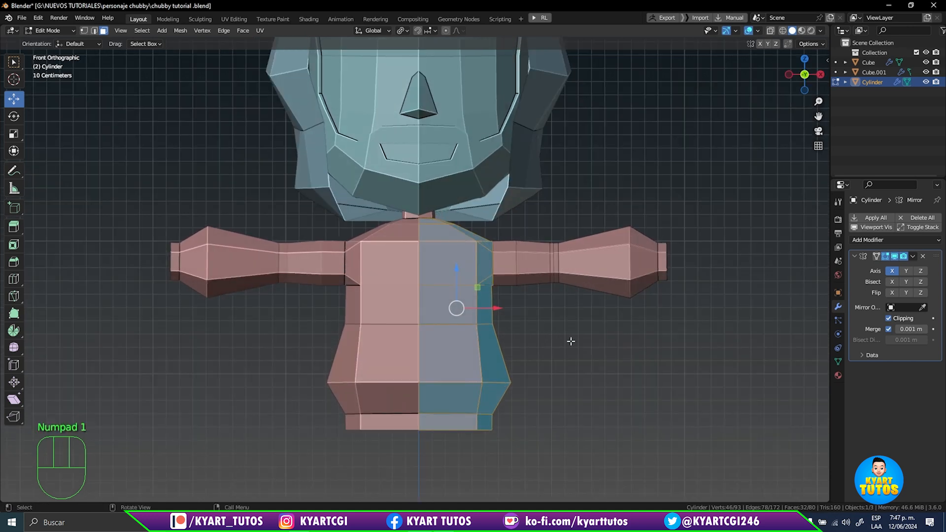
shift+middle_drag(571, 341, 578, 368)
key(shift+d)
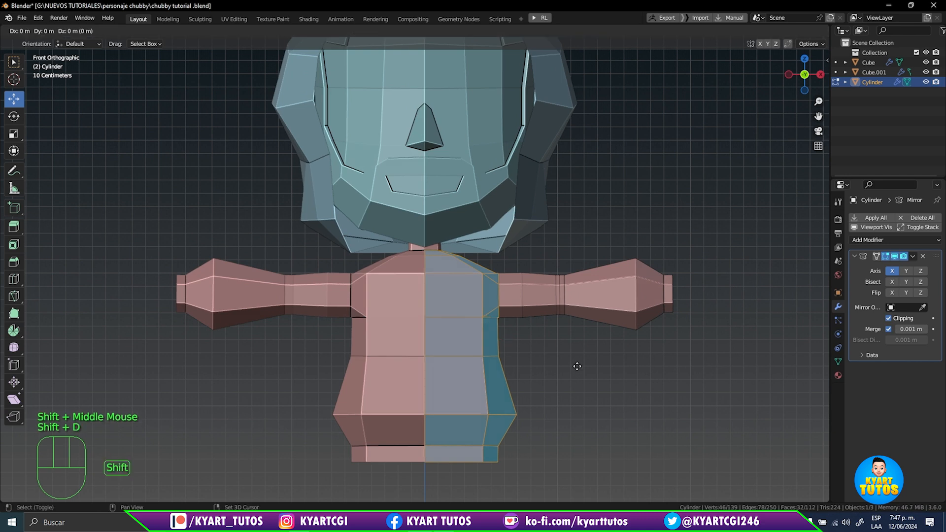
right_click(634, 283)
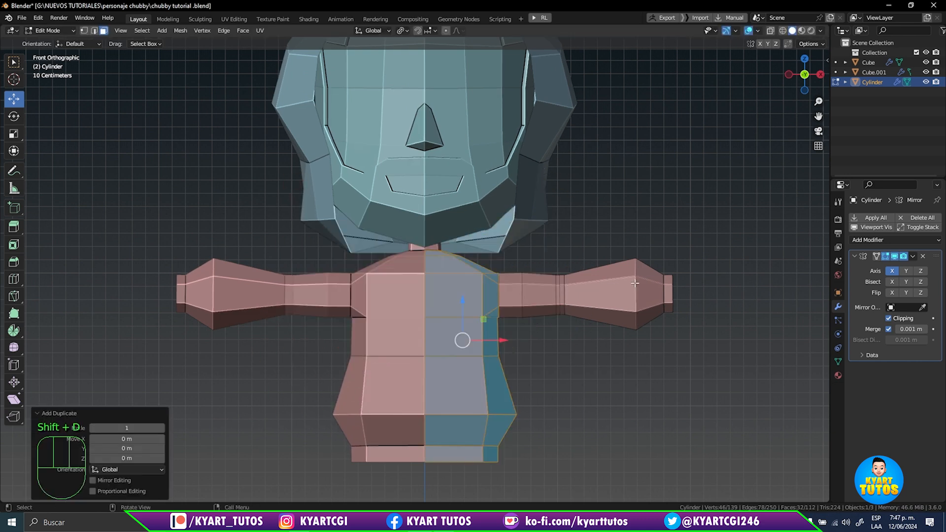
key(p)
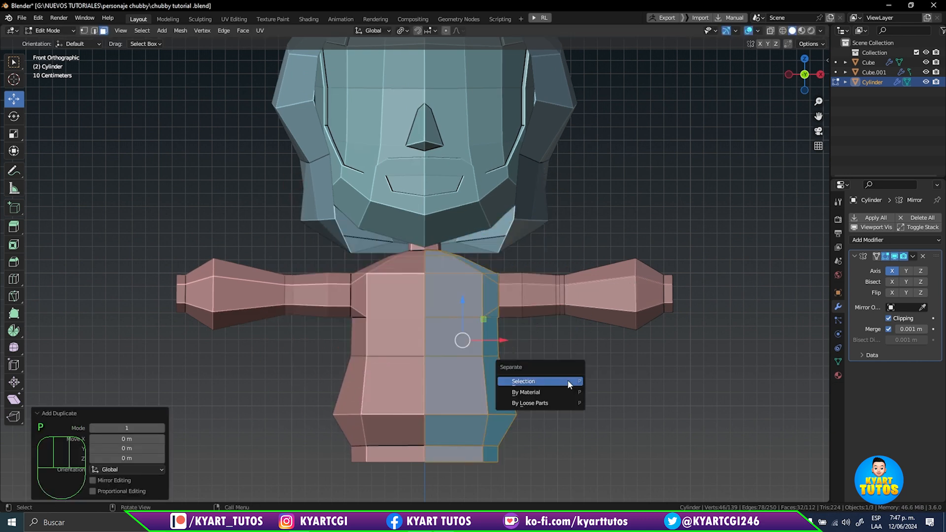
click(523, 382)
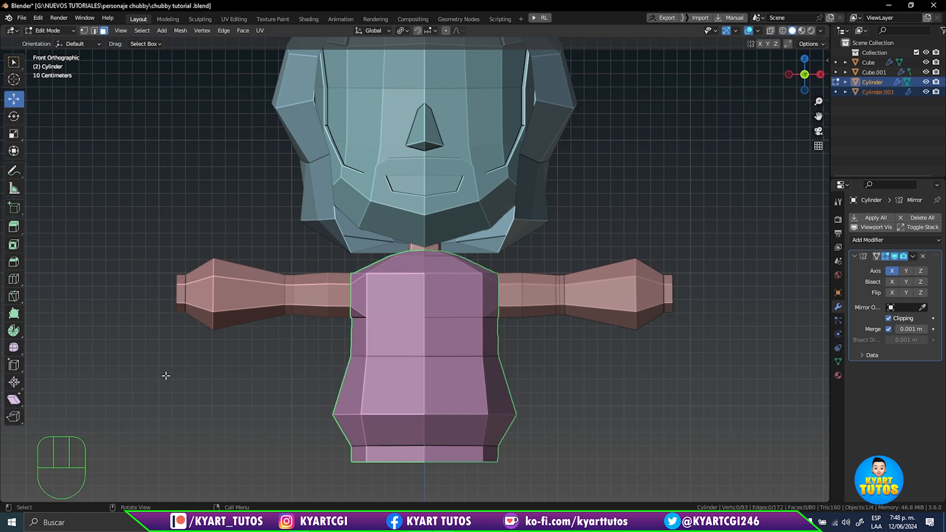
- Leave the body mesh and open the separated torso piece for editing
key(Tab)
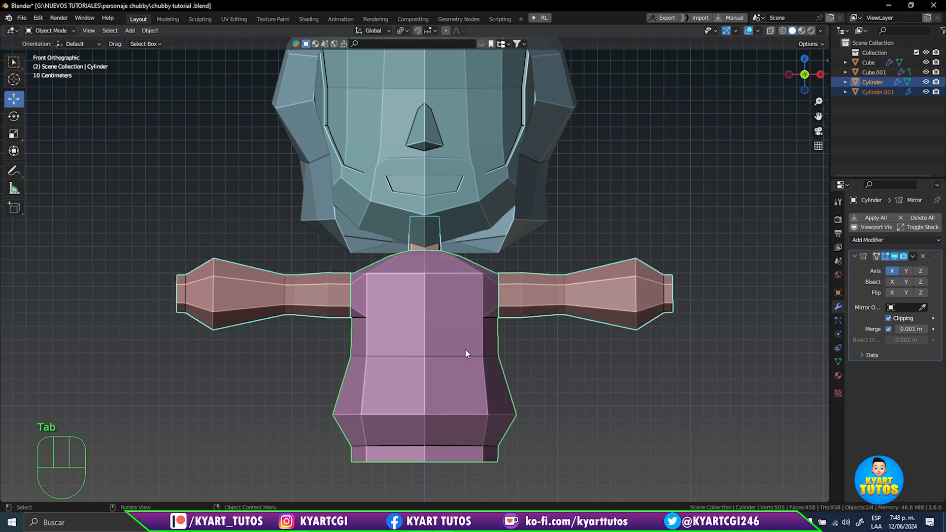
click(573, 386)
click(460, 337)
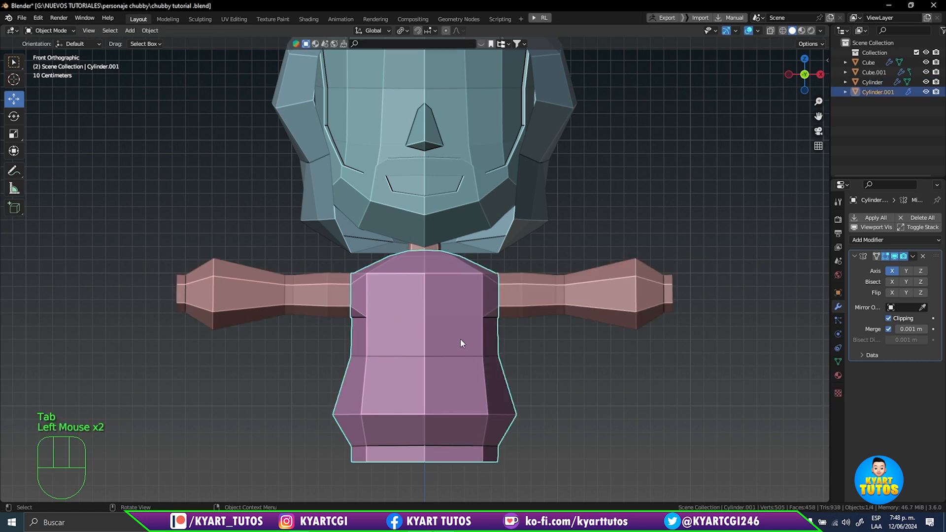
key(Tab)
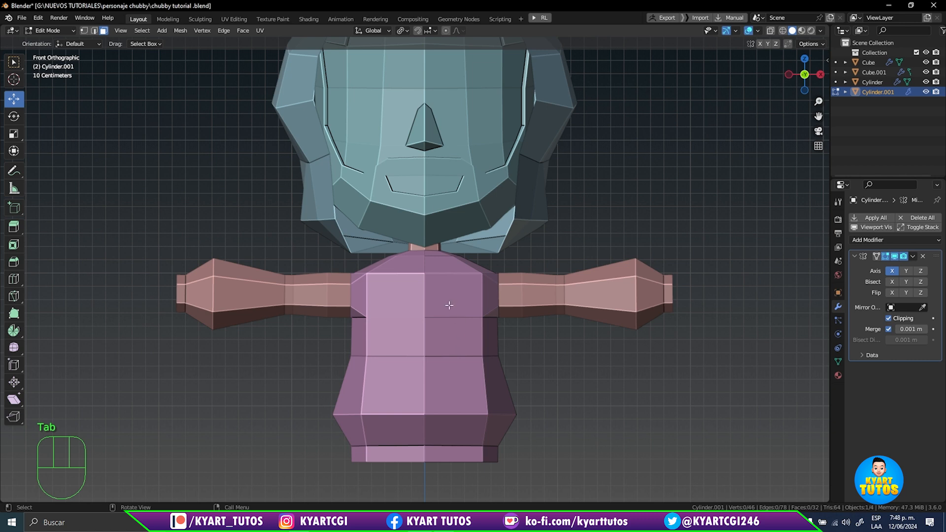
- Delete the ring of small faces around the neck on top of the torso piece
middle_drag(449, 306, 449, 407)
scroll(433, 247, up, 2)
scroll(467, 262, up, 2)
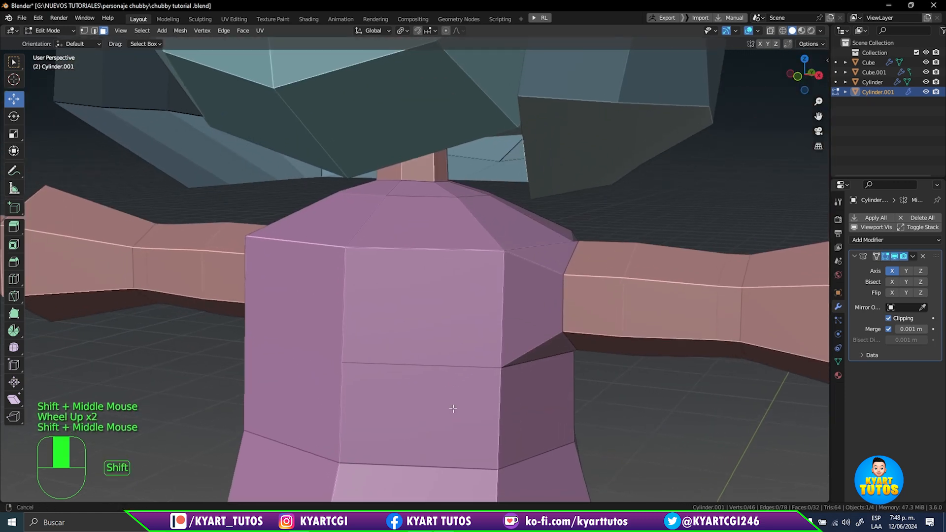
shift+click(436, 191)
shift+click(466, 186)
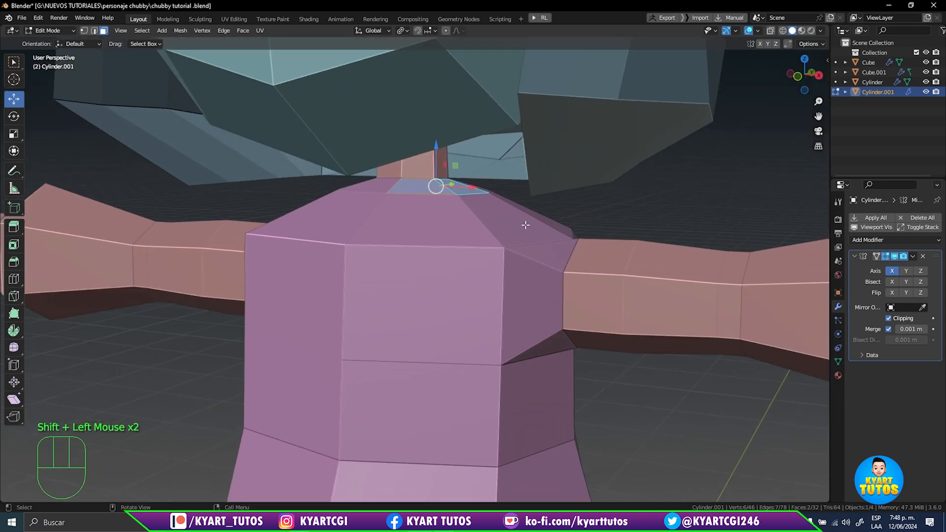
mouse_move(465, 186)
middle_down()
mouse_move(389, 216)
mouse_move(462, 174)
middle_up()
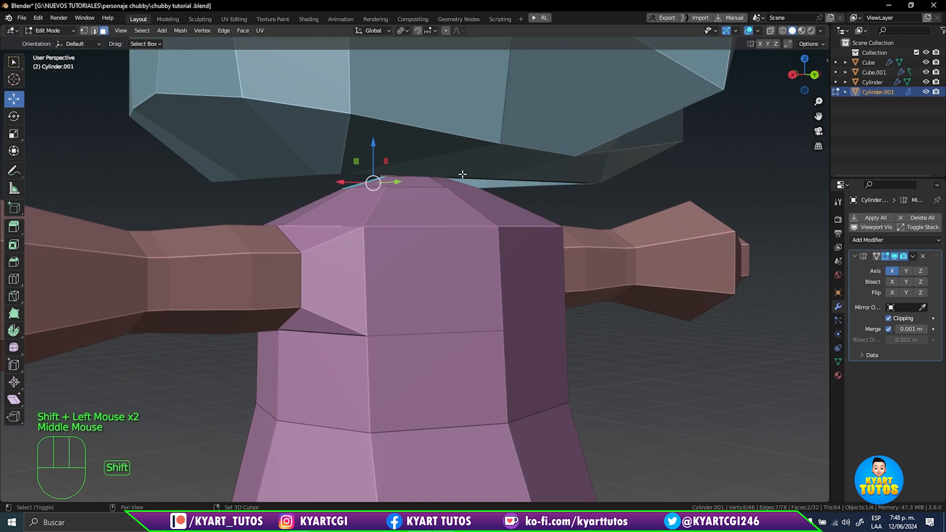
shift+click(416, 183)
shift+click(375, 185)
middle_drag(374, 185, 437, 251)
key(x)
click(484, 241)
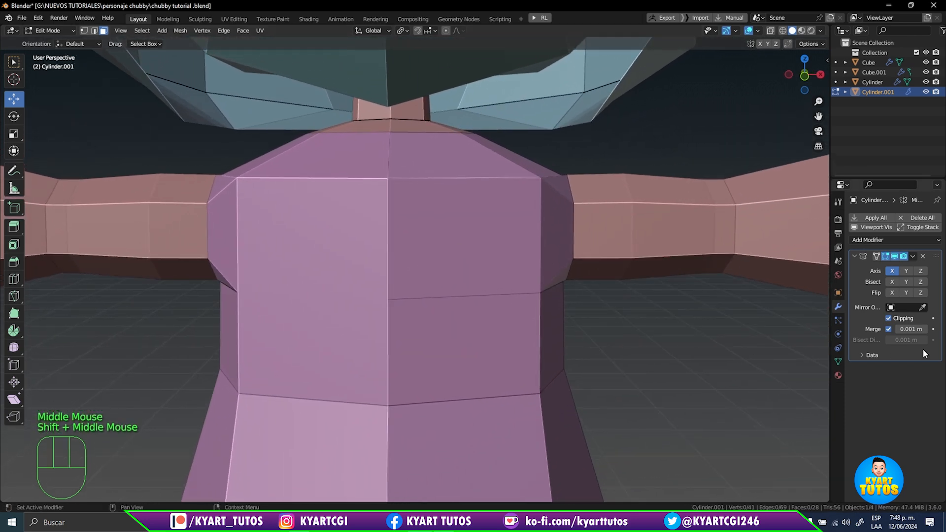
- Disable Clipping on the torso piece's Mirror modifier and edge-slide its front centre edge line outward by a factor of about 0.424
click(889, 318)
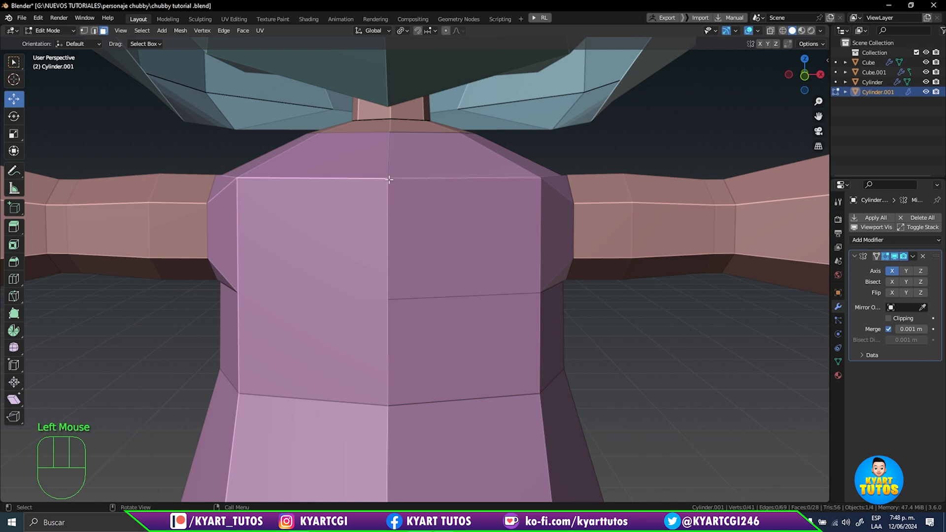
scroll(371, 264, down, 2)
shift+middle_drag(400, 355, 402, 231)
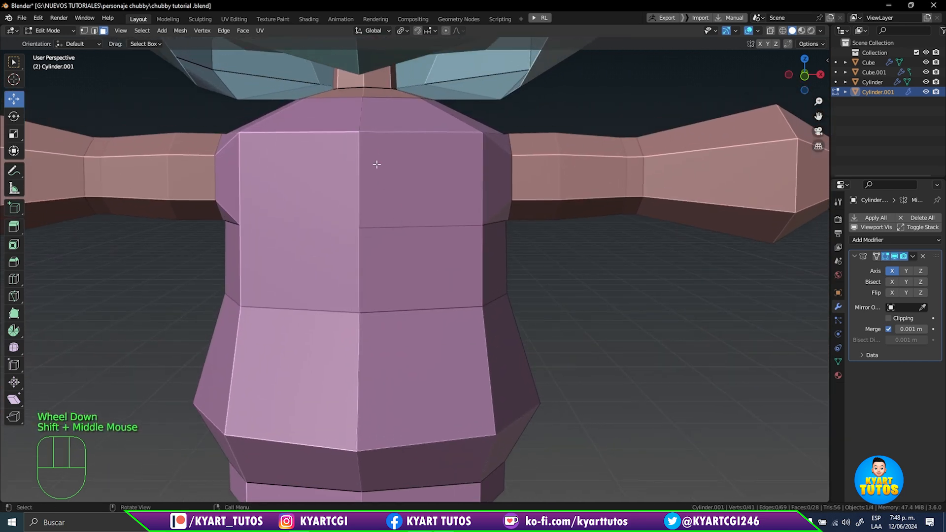
alt+click(368, 117)
key(2)
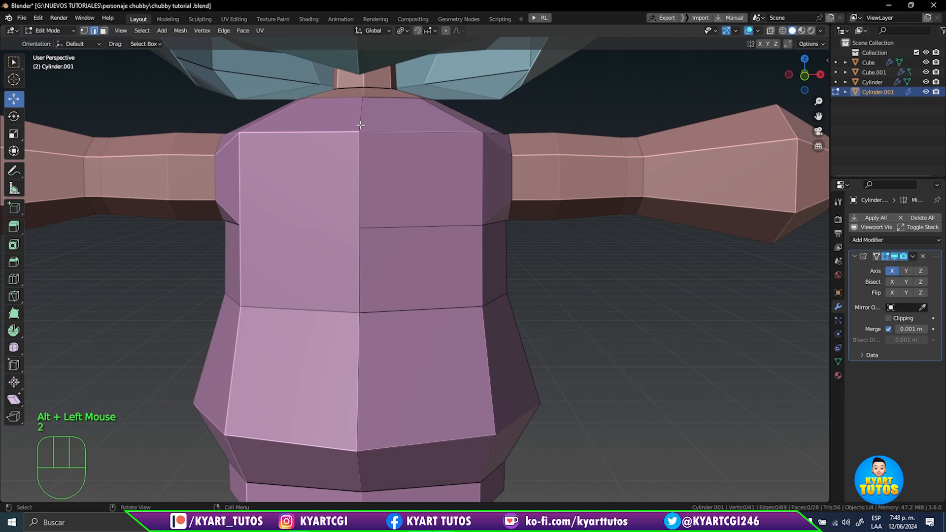
alt+click(360, 126)
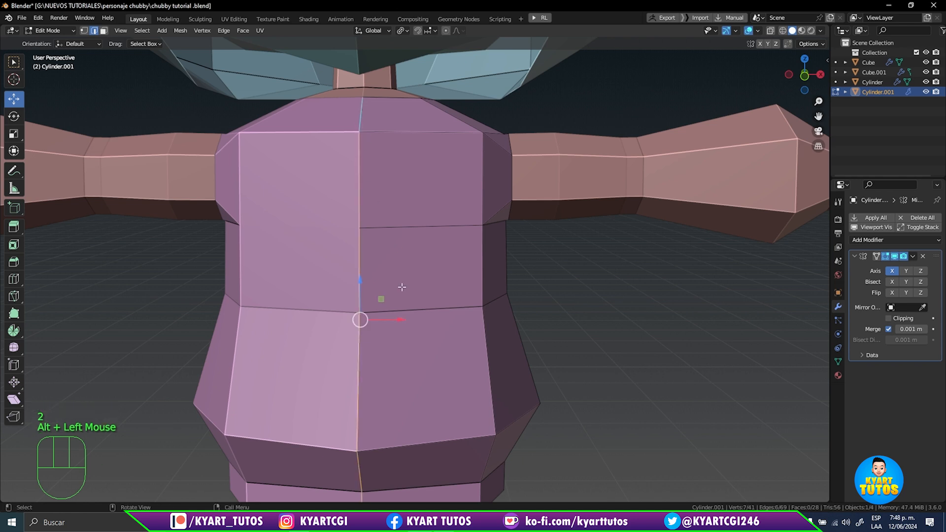
key(KP_1)
key(g)
key(g)
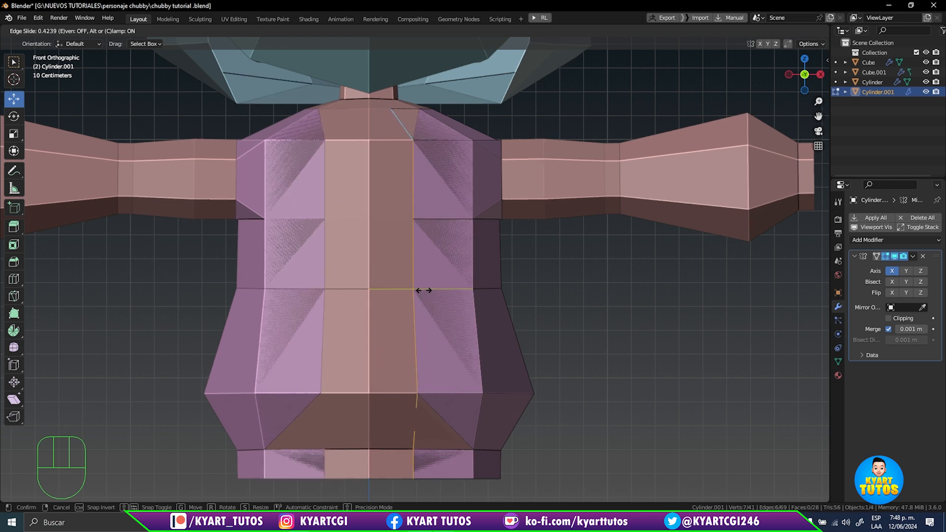
click(422, 290)
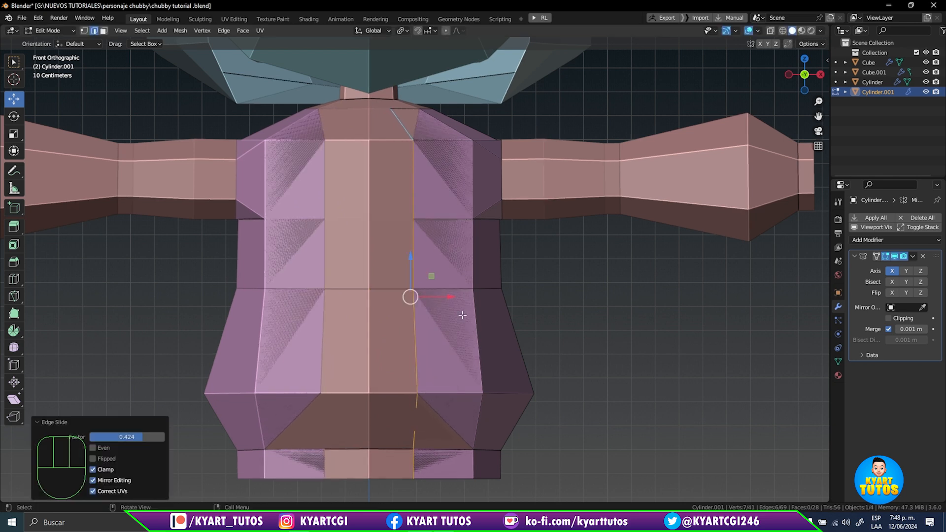
- Slide the front opening's edge line further outward by a factor of about 0.36
key(g)
key(g)
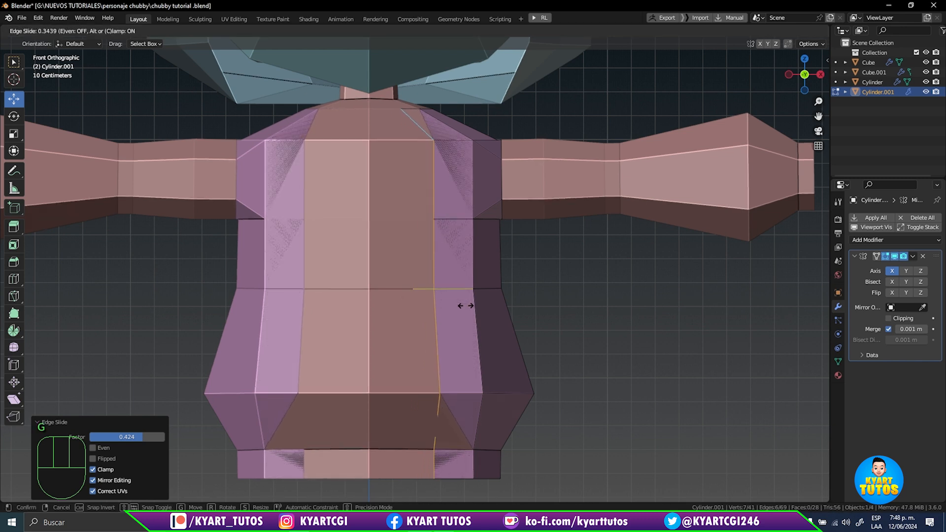
click(466, 305)
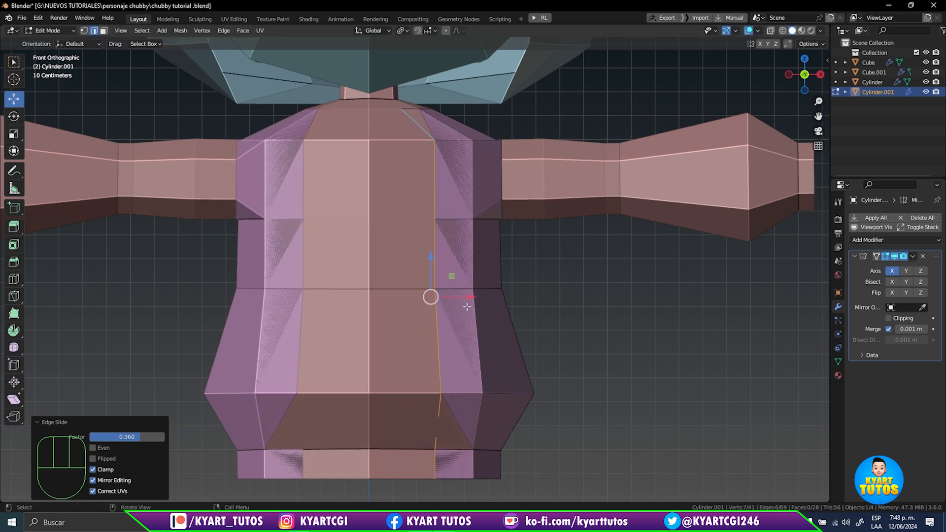
- Fatten the entire open-fronted torso piece outward by about 0.013 m and leave Edit Mode
key(a)
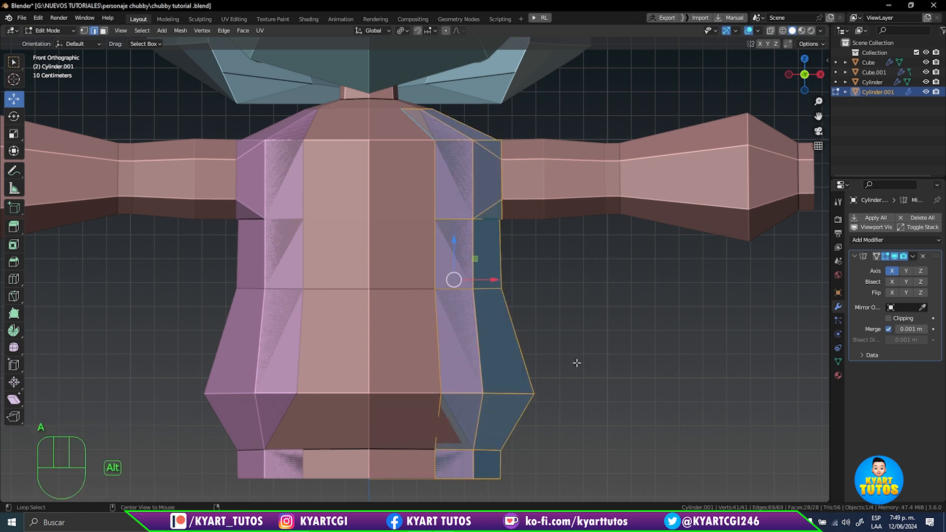
key(alt+s)
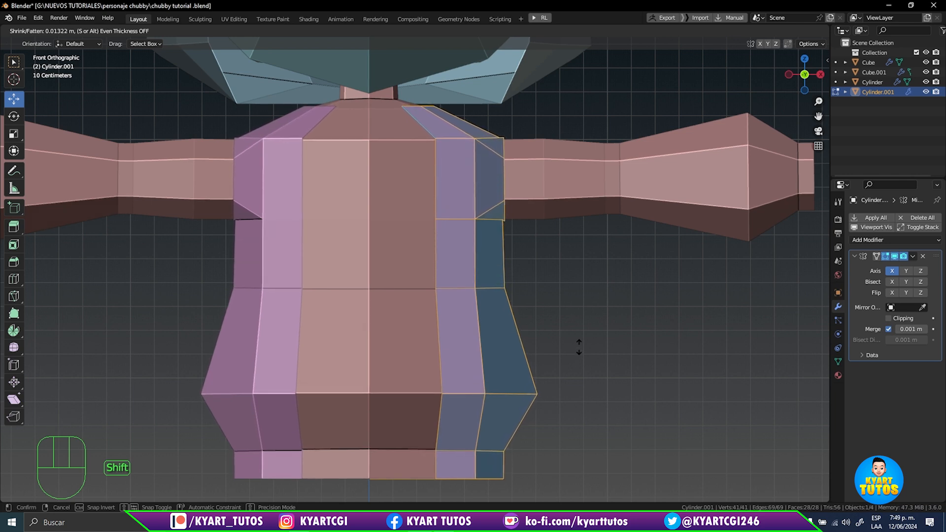
click(579, 347)
middle_drag(578, 344, 561, 324)
scroll(598, 348, down, 3)
middle_drag(594, 325, 553, 343)
key(Tab)
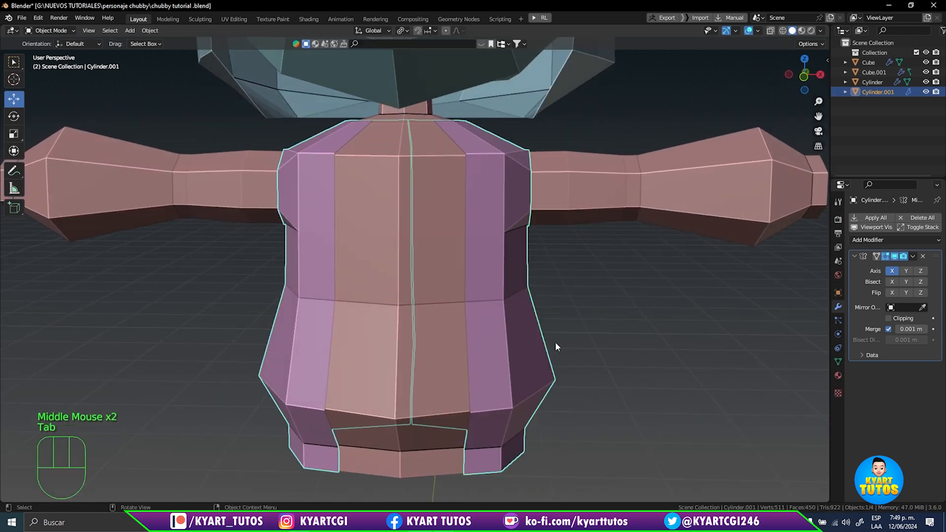
- Enter Edit Mode on the body and move its front centre waist vertex inward along Y by about 0.041 m
click(628, 355)
click(629, 355)
click(381, 378)
middle_drag(383, 380, 522, 388)
key(Tab)
key(1)
click(485, 392)
drag(512, 385, 469, 370)
click(489, 290)
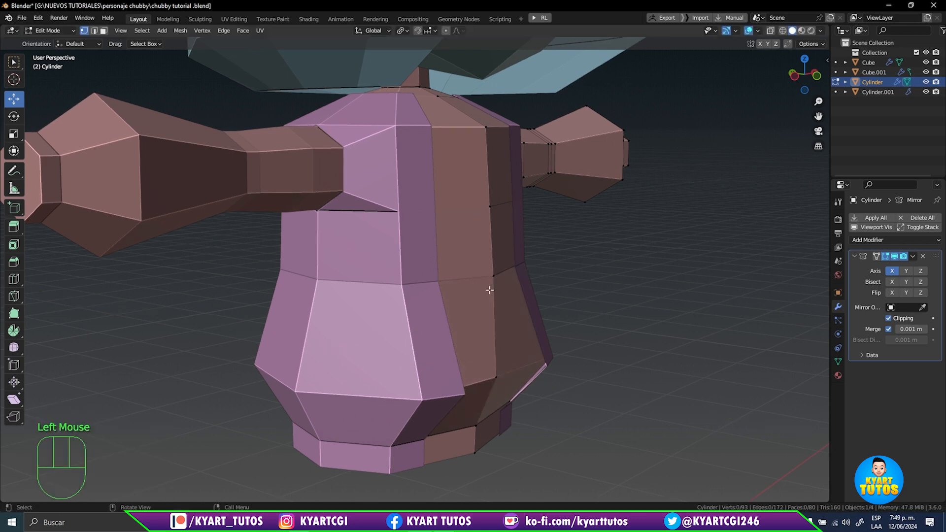
click(498, 275)
click(488, 258)
click(486, 256)
click(493, 276)
drag(477, 274, 459, 270)
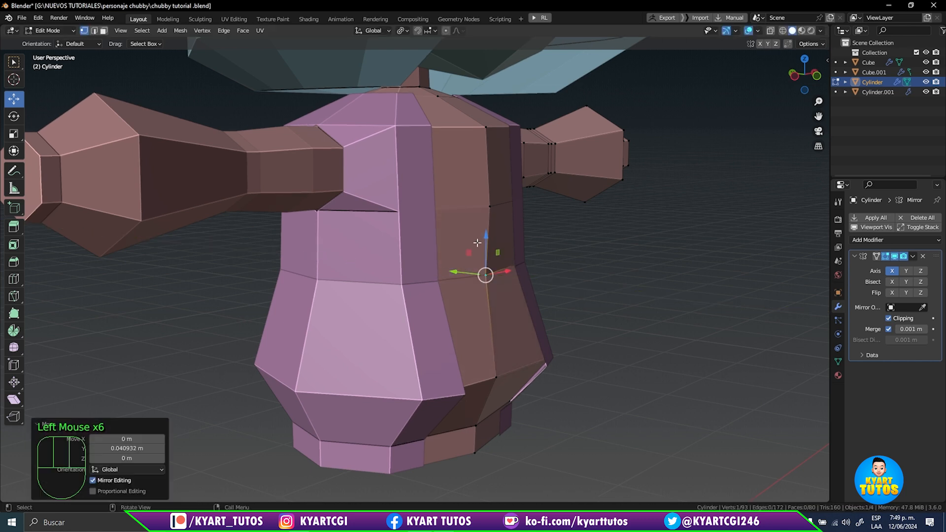
- Pull the body's front centre chest vertex inward along Y, and the vertices at the top of the chest by about 0.065 m
click(490, 207)
drag(478, 204, 466, 204)
middle_drag(466, 204, 559, 236)
click(504, 176)
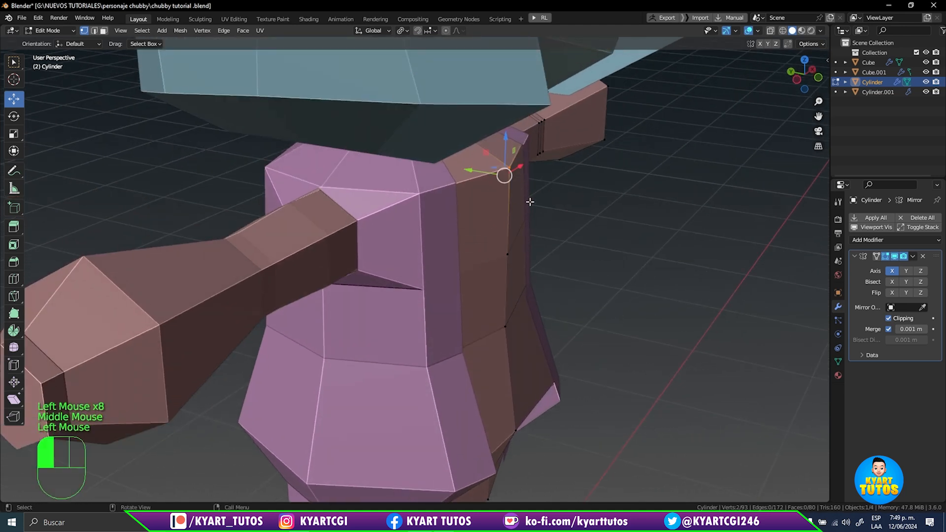
drag(476, 171, 462, 167)
- Move the front centre chest vertex further inward along Y by about 0.041 m and the waist vertex by about 0.049 m, then leave Edit Mode
middle_drag(611, 303, 419, 274)
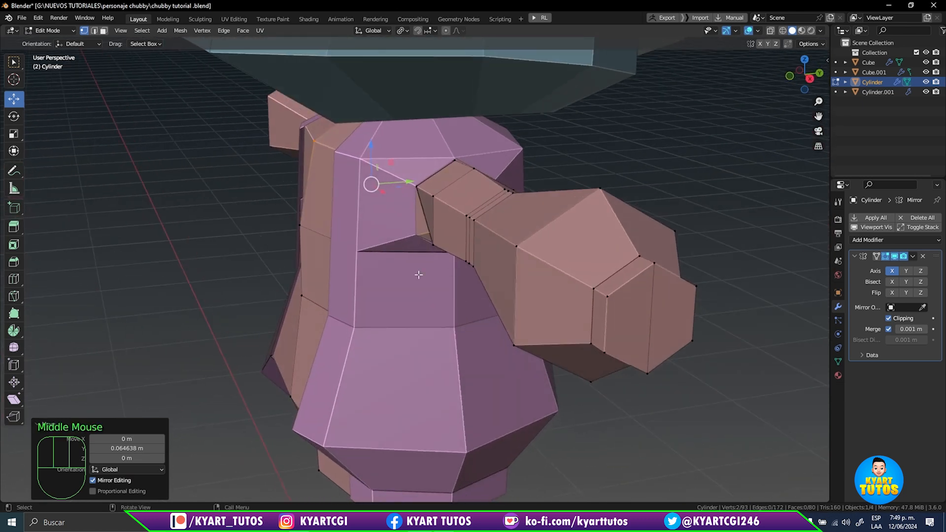
middle_drag(417, 329, 391, 313)
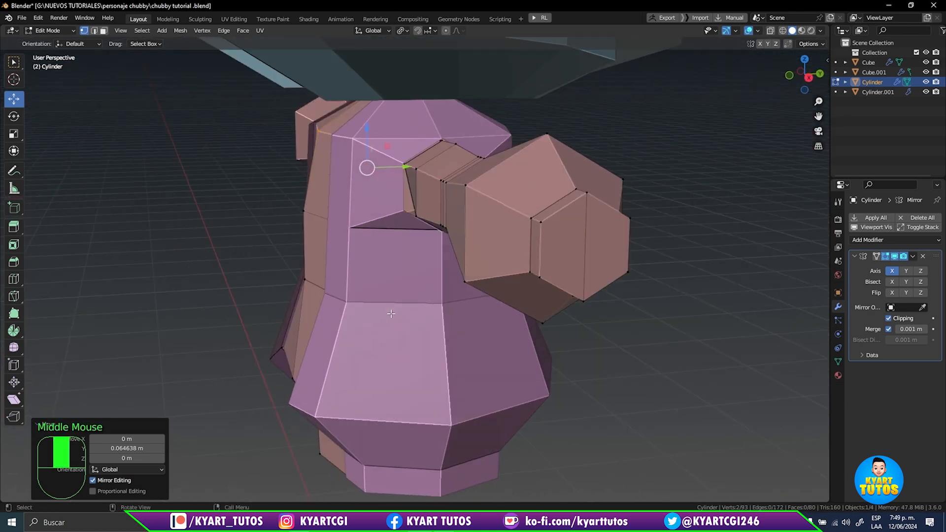
drag(270, 180, 333, 220)
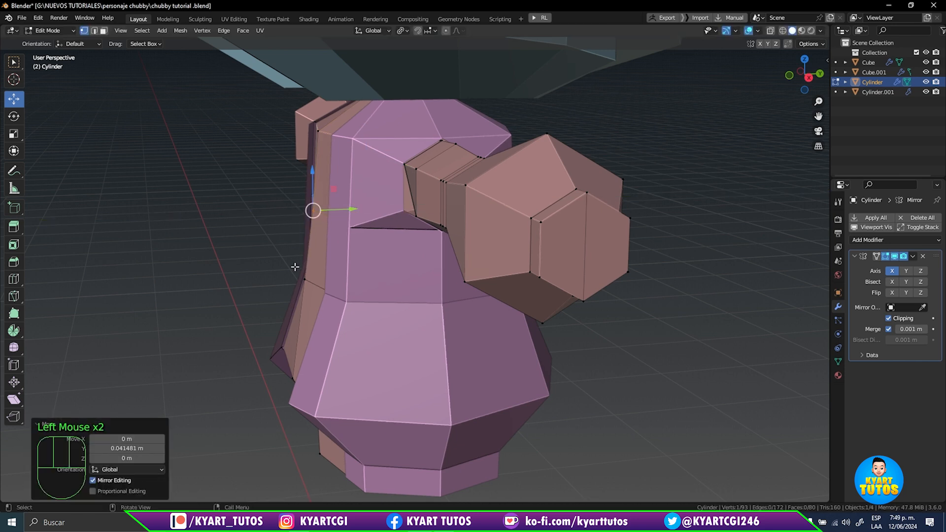
drag(295, 267, 326, 290)
drag(319, 278, 328, 281)
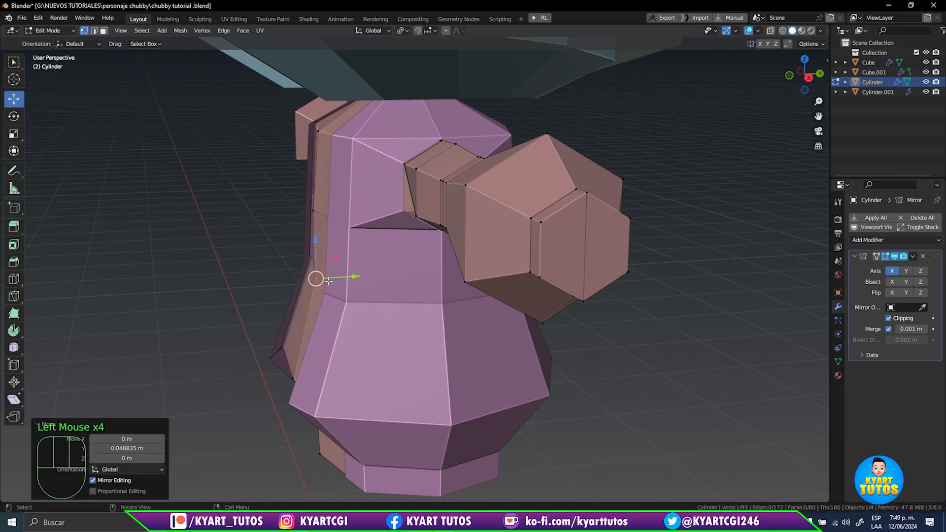
middle_drag(328, 281, 499, 195)
scroll(477, 343, down, 1)
shift+scroll(477, 340, down, 1)
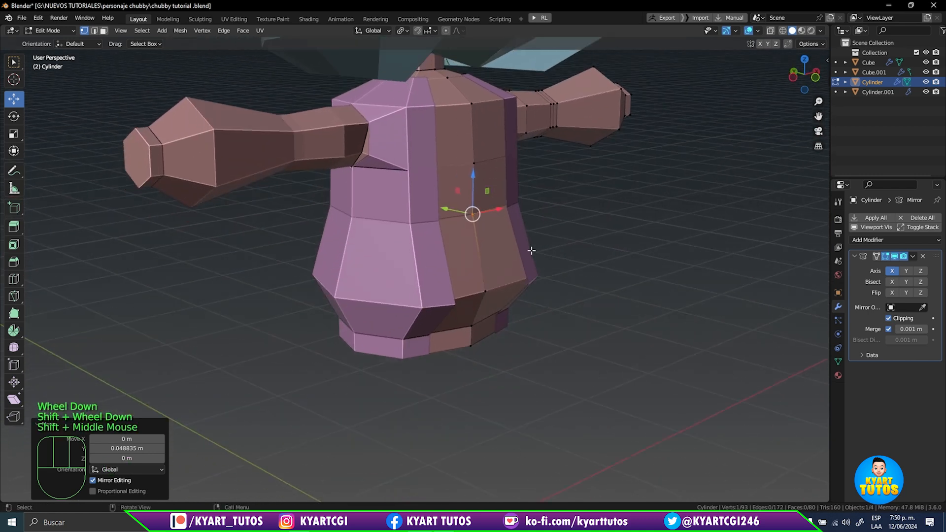
middle_drag(531, 250, 478, 252)
key(Tab)
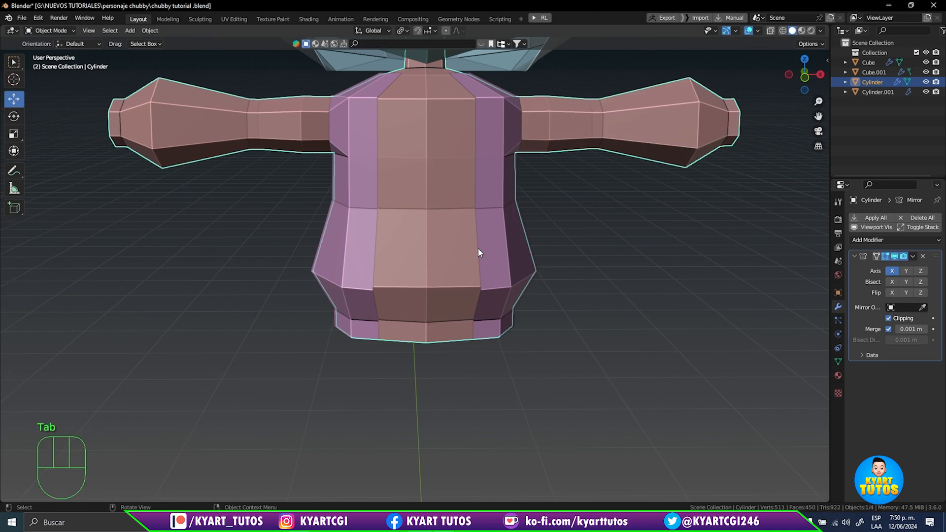
- Enter Edit Mode on the vest and select the edge loop around its neck opening
click(492, 190)
shift+middle_drag(491, 188, 475, 246)
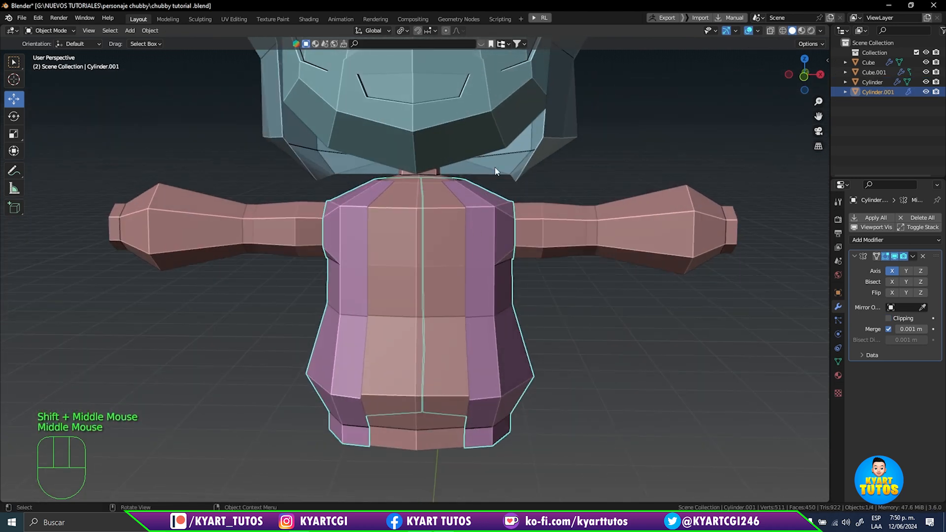
shift+middle_drag(468, 190, 468, 238)
key(Tab)
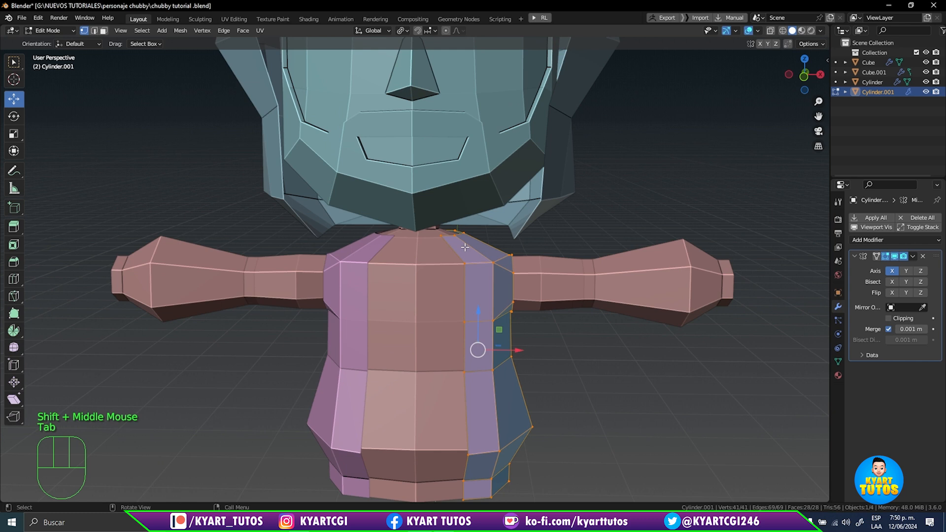
scroll(465, 250, up, 2)
shift+middle_drag(465, 46, 461, 291)
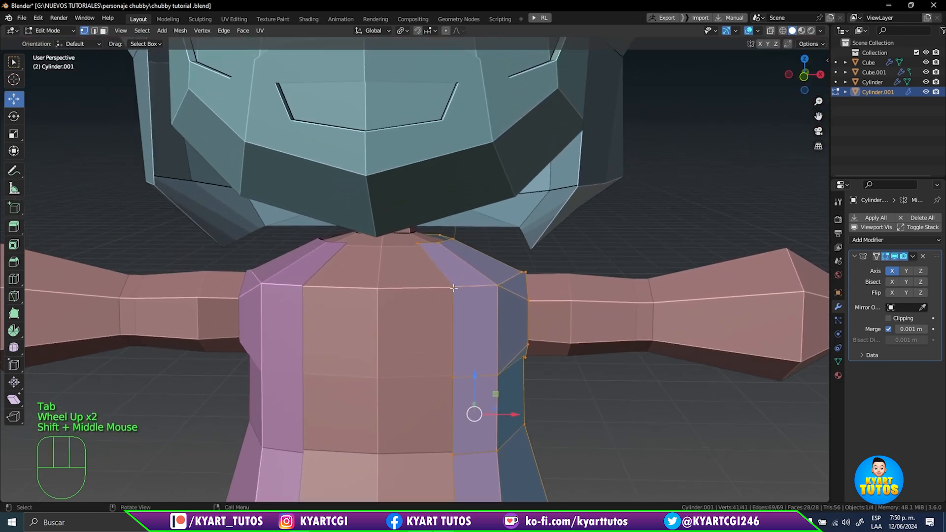
key(2)
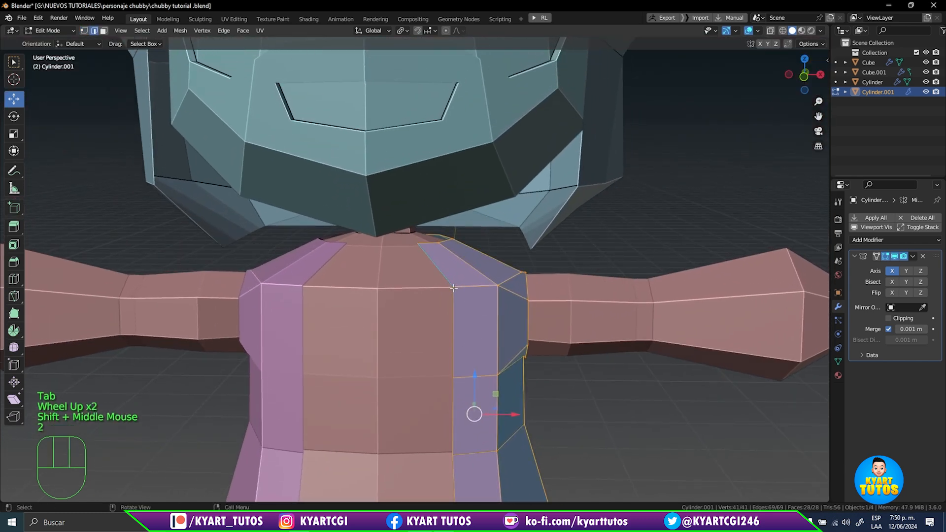
alt+click(427, 241)
mouse_move(442, 262)
middle_down()
mouse_move(451, 259)
mouse_move(429, 257)
mouse_move(439, 265)
middle_up()
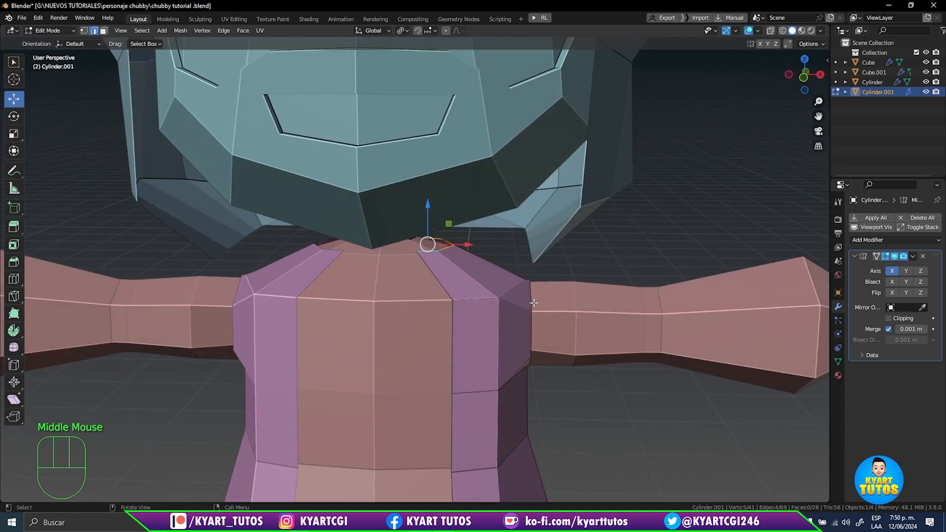
- Try to scale the vest's neck edge loop up by a factor of about 1.82
key(s)
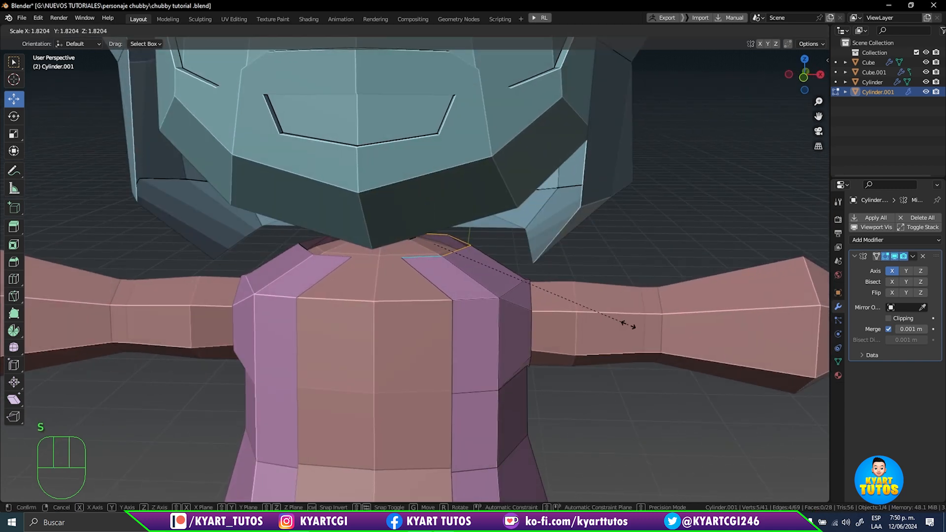
click(628, 324)
middle_drag(492, 277, 463, 280)
key(ctrl+z)
scroll(463, 279, down, 2)
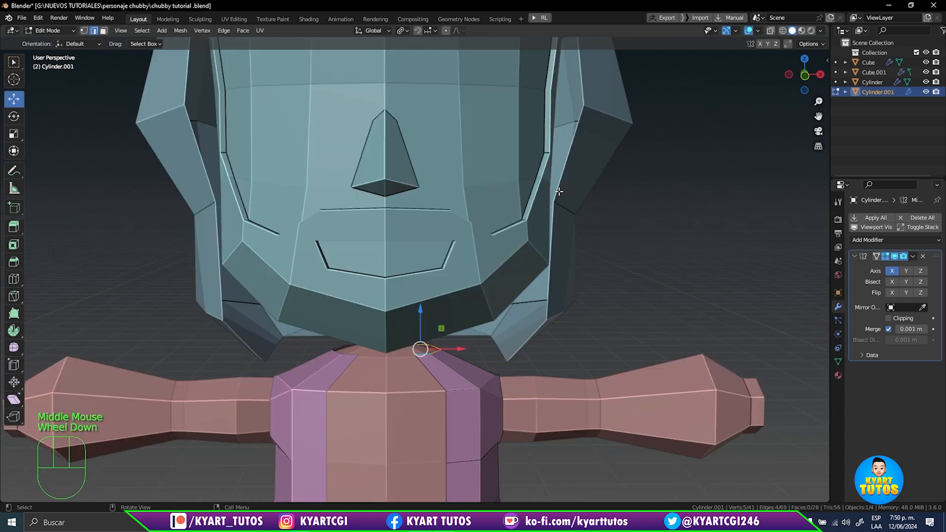
- Join the hood around the head to the vest as one object and enter Edit Mode on the joined mesh
key(Tab)
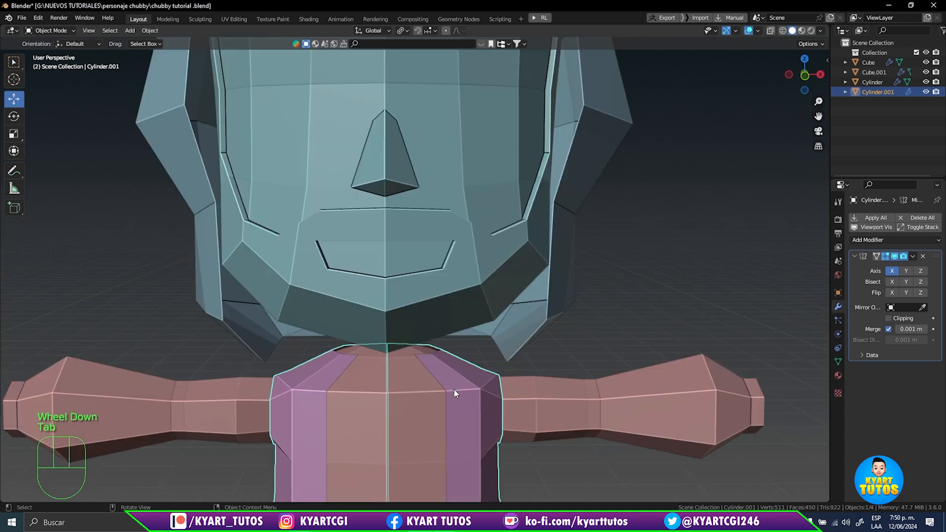
shift+middle_drag(454, 415, 520, 261)
click(575, 157)
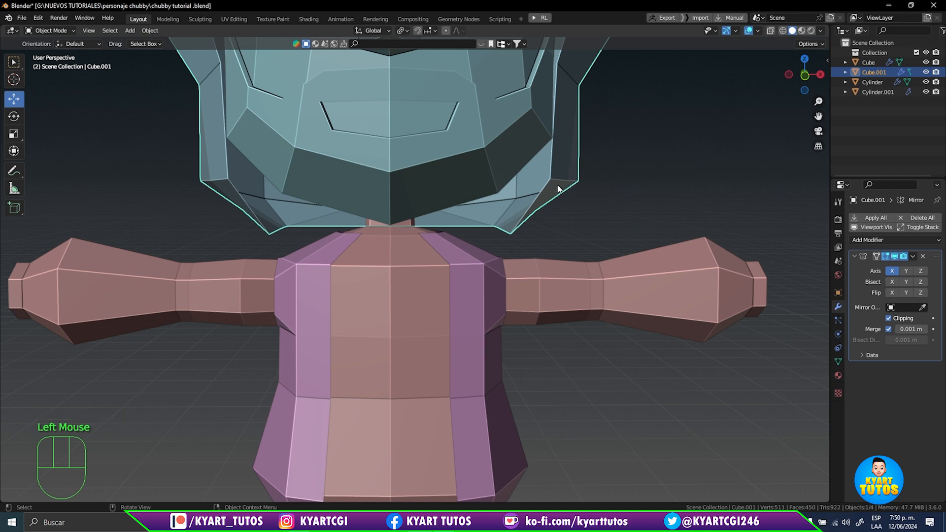
shift+click(477, 327)
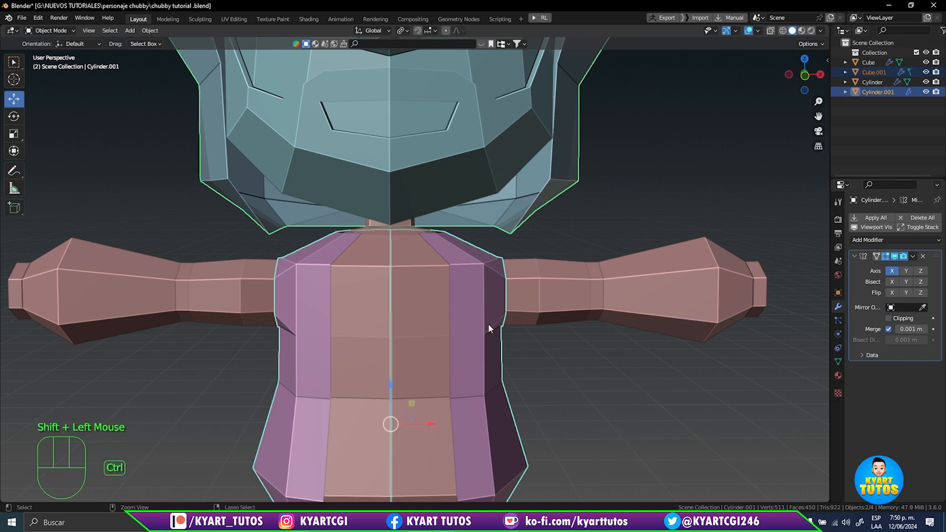
key(ctrl+j)
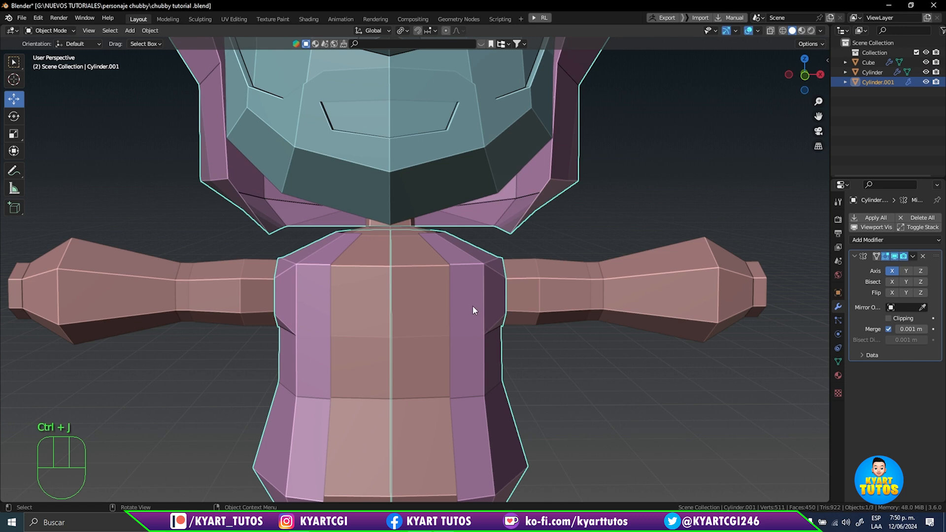
click(611, 434)
double_click(487, 344)
key(Tab)
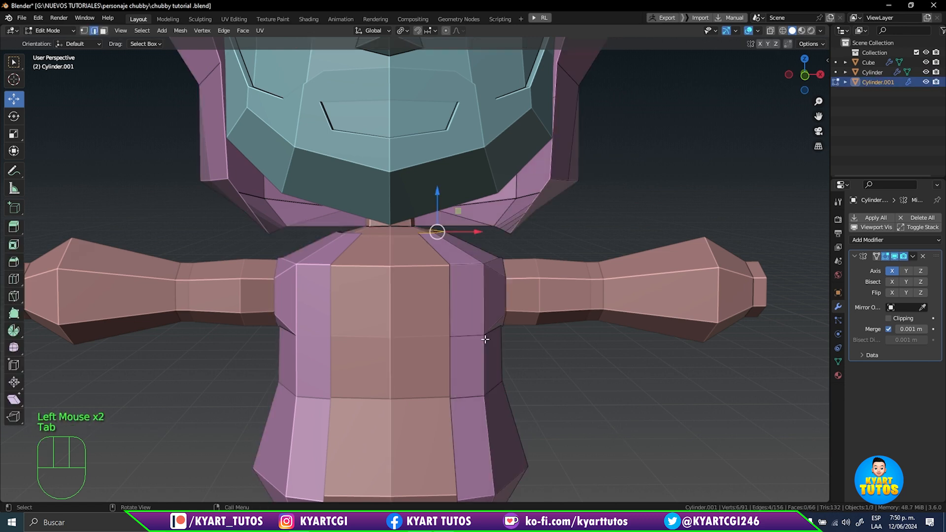
shift+middle_drag(518, 368, 521, 387)
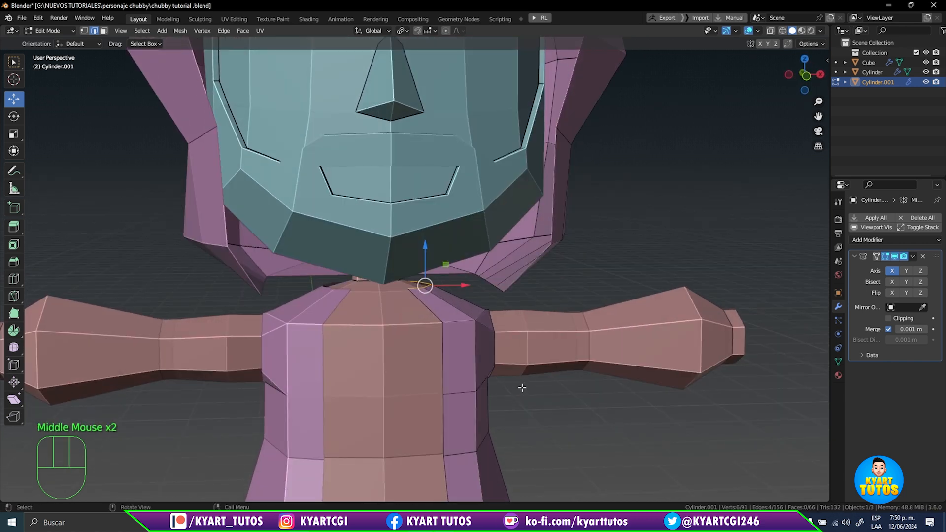
- Try to add the hood's lower border edges to the selected neck loop
alt+shift+click(495, 284)
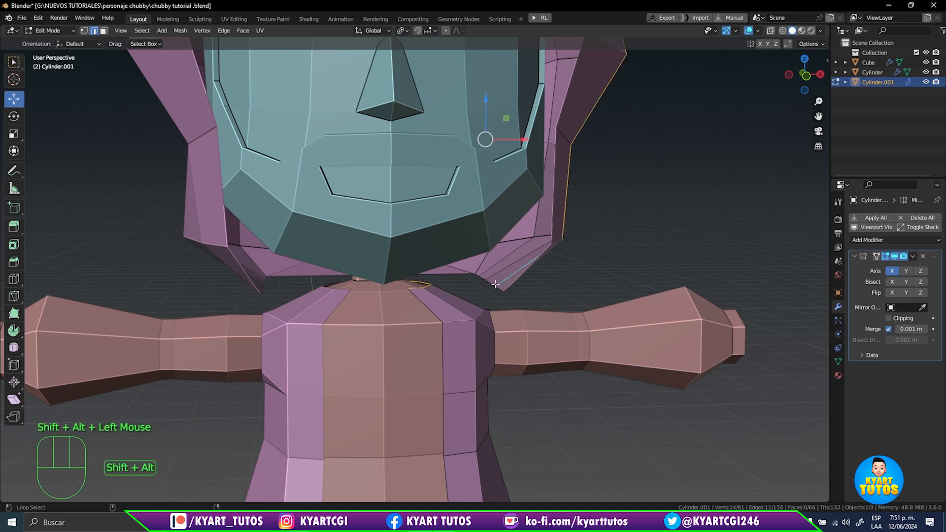
scroll(492, 286, up, 2)
shift+middle_drag(503, 258, 429, 260)
alt+shift+click(431, 260)
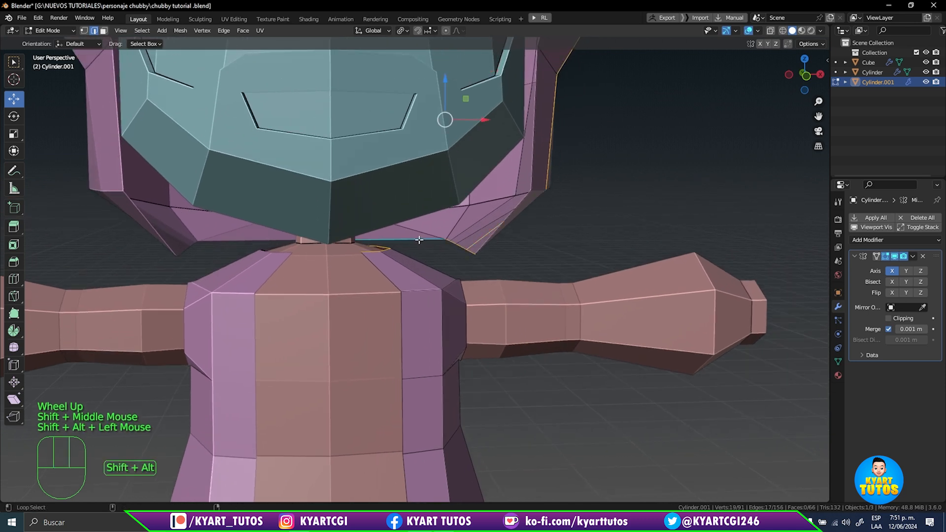
click(432, 262)
key(ctrl+z)
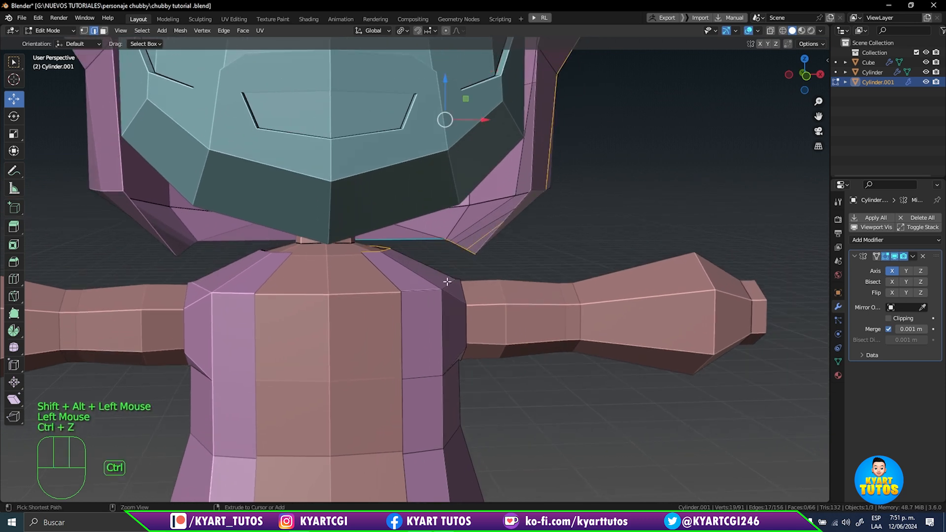
key(ctrl+z)
key(ctrl+z)
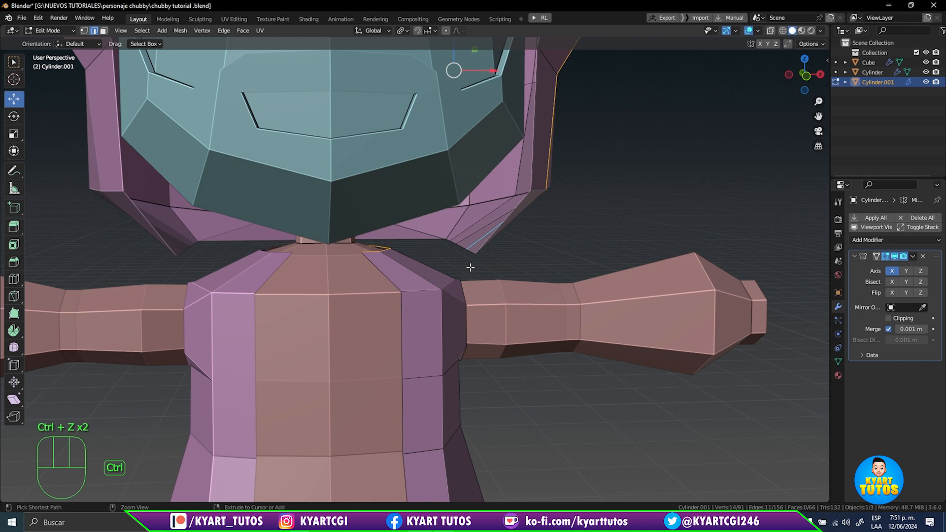
- Add the hood's bottom edge loop to the selected neck loop and connect the two with Bridge Edge Loops
alt+shift+click(418, 239)
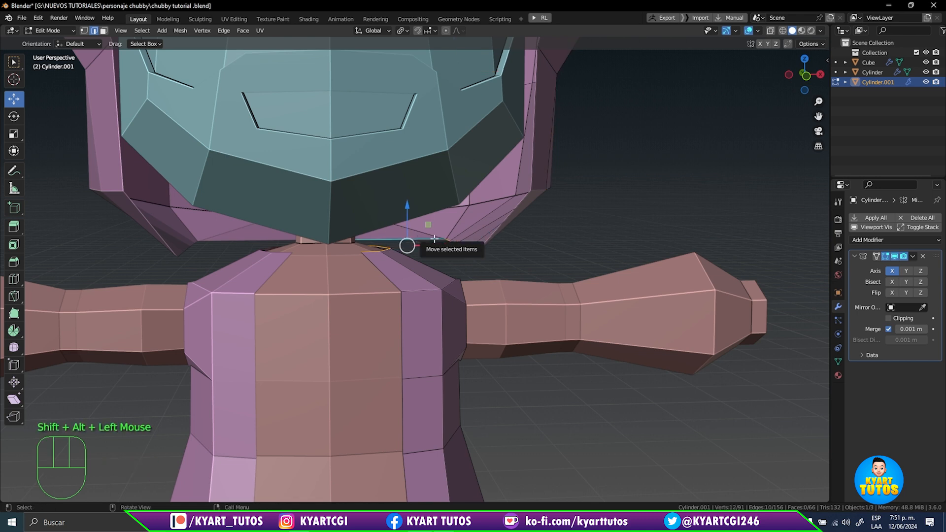
right_click(434, 239)
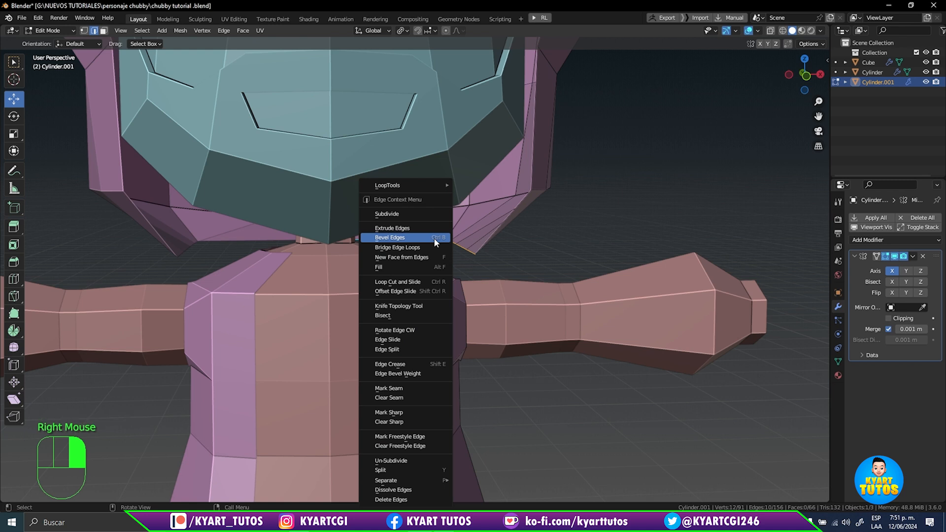
click(435, 247)
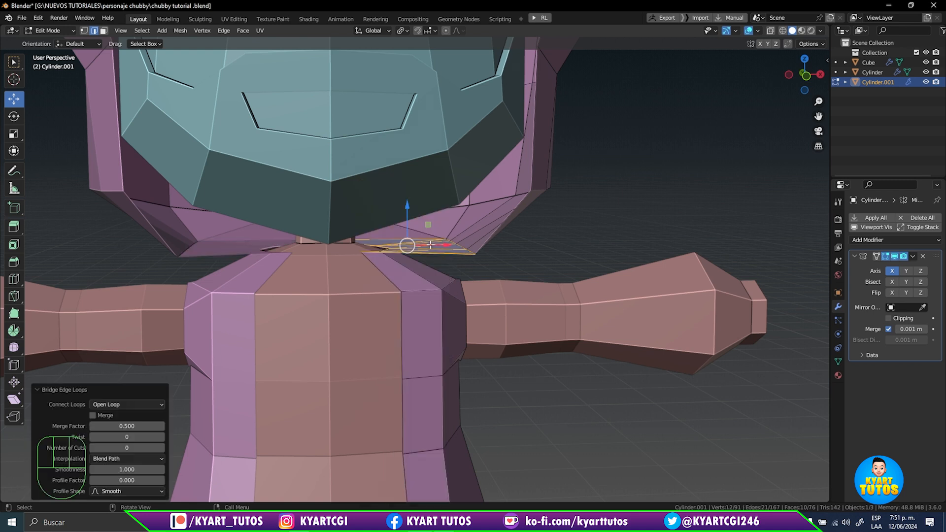
- Move the vest's front neck corner vertex outward about 0.051 m along X and about -0.035 m along Y
middle_drag(441, 263, 428, 283)
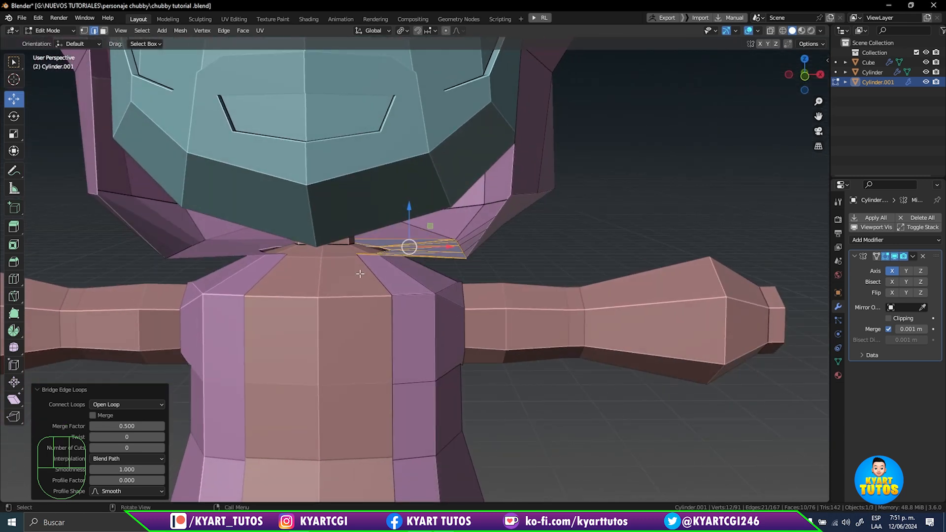
scroll(360, 273, up, 2)
shift+middle_drag(407, 205, 421, 322)
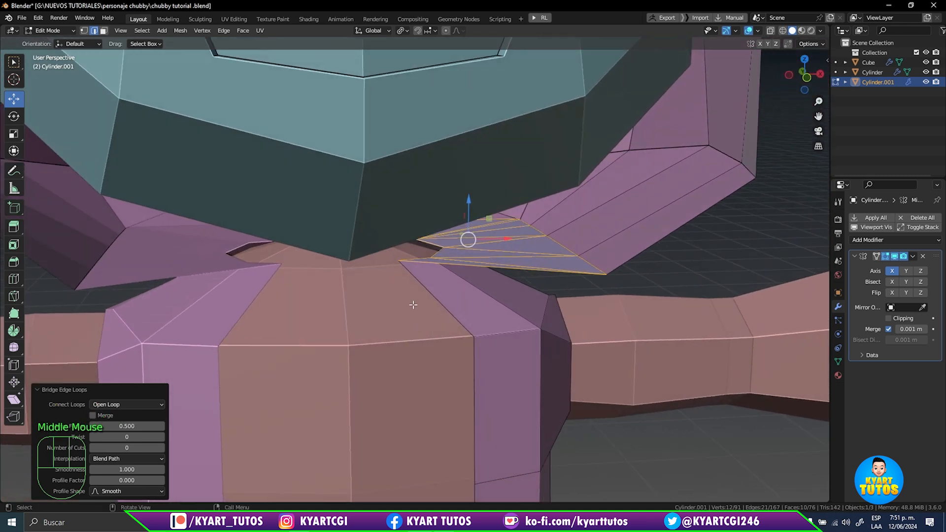
key(1)
click(397, 260)
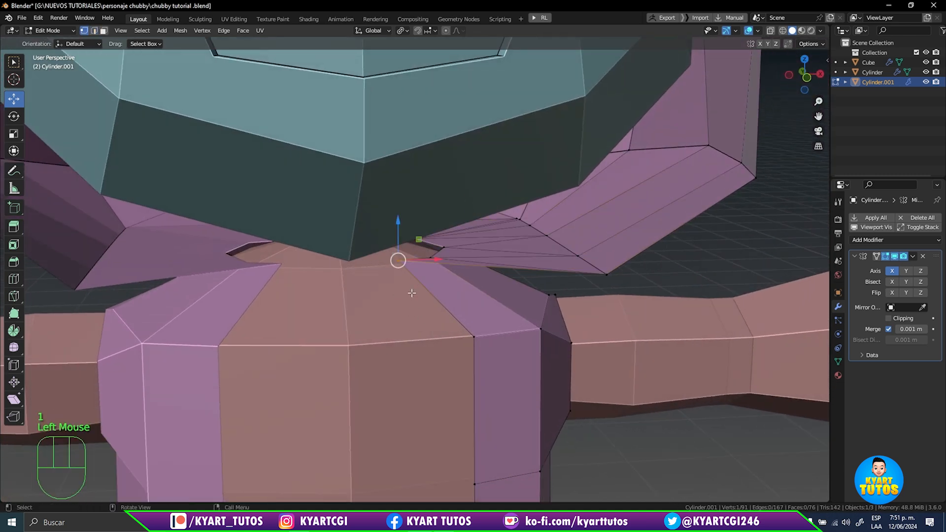
drag(422, 261, 442, 261)
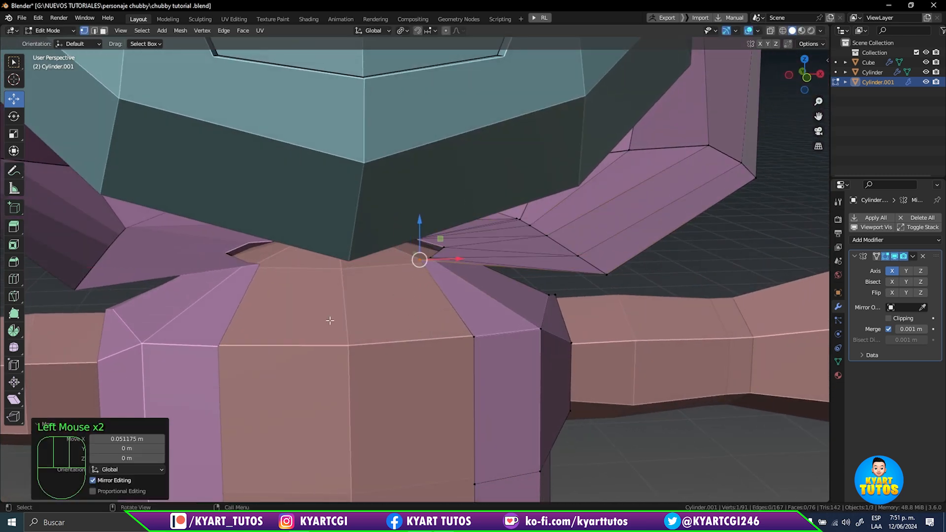
middle_drag(442, 261, 412, 255)
drag(412, 237, 423, 237)
- Select the back-centre edge of the neck seam in edge select mode and return to Object Mode
scroll(464, 362, down, 2)
scroll(465, 361, down, 3)
middle_drag(464, 361, 291, 343)
scroll(380, 381, down, 2)
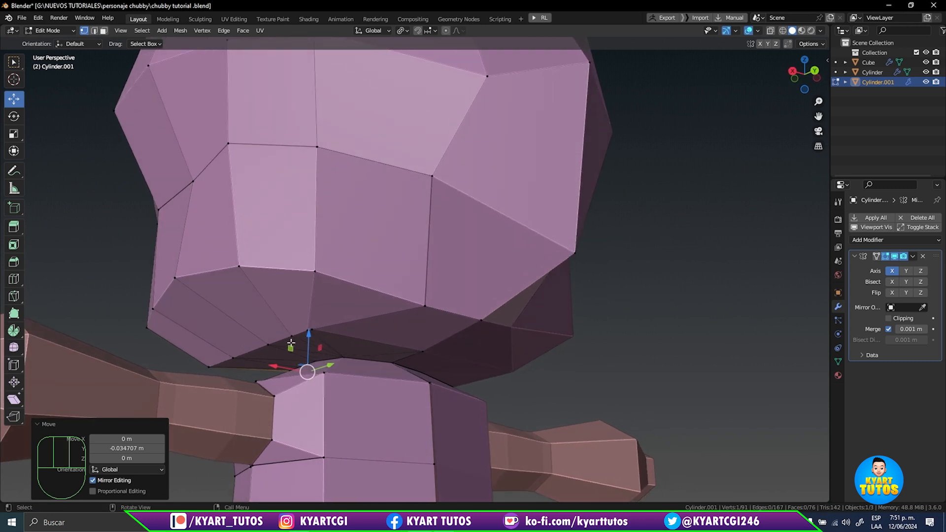
key(2)
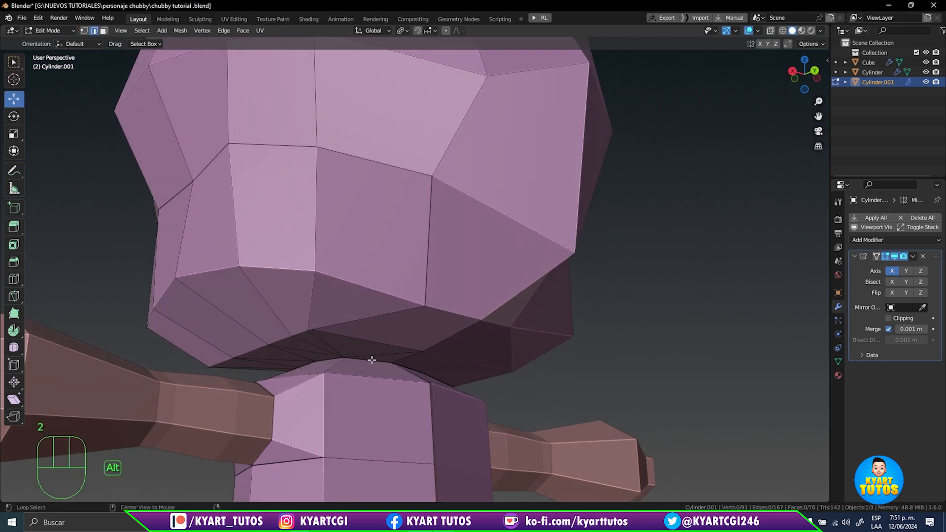
alt+click(371, 360)
scroll(374, 368, down, 3)
middle_drag(375, 368, 473, 367)
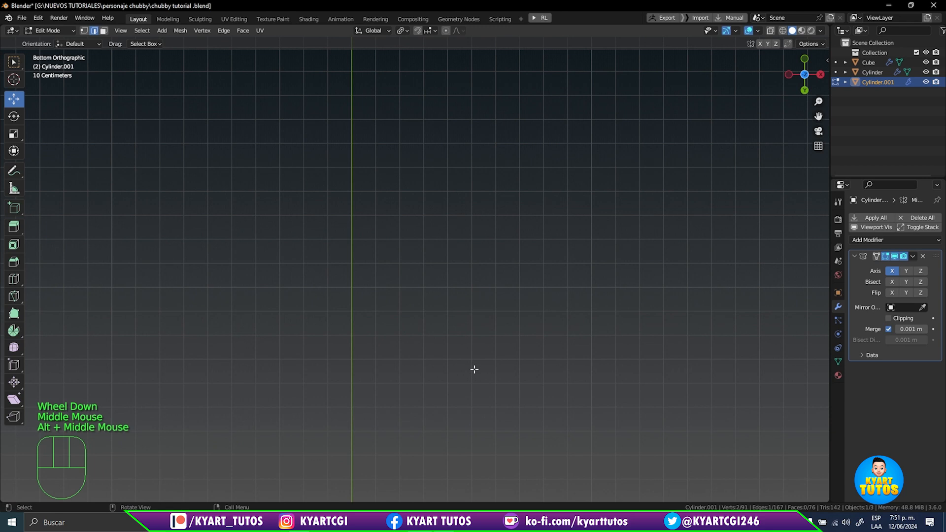
key(KP_1)
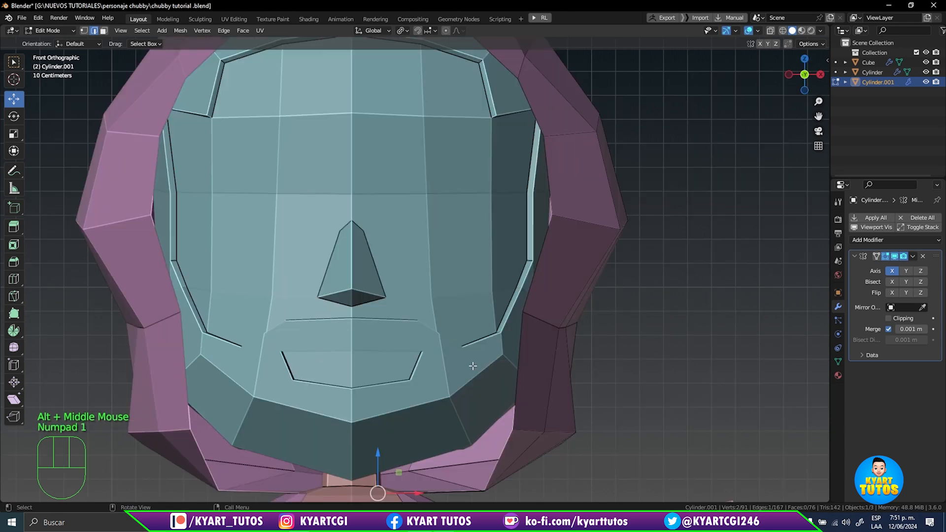
shift+middle_drag(473, 366, 489, 214)
key(Tab)
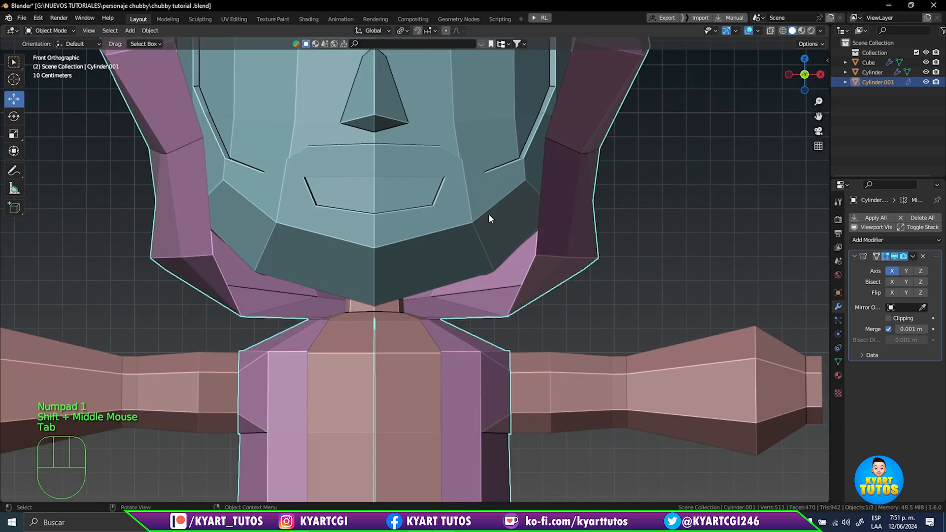
scroll(522, 296, down, 2)
shift+middle_drag(521, 298, 532, 155)
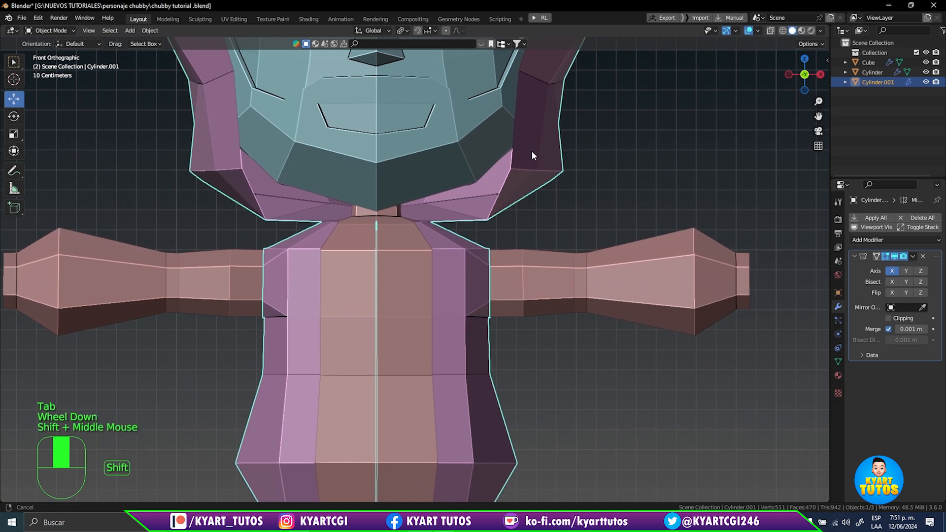
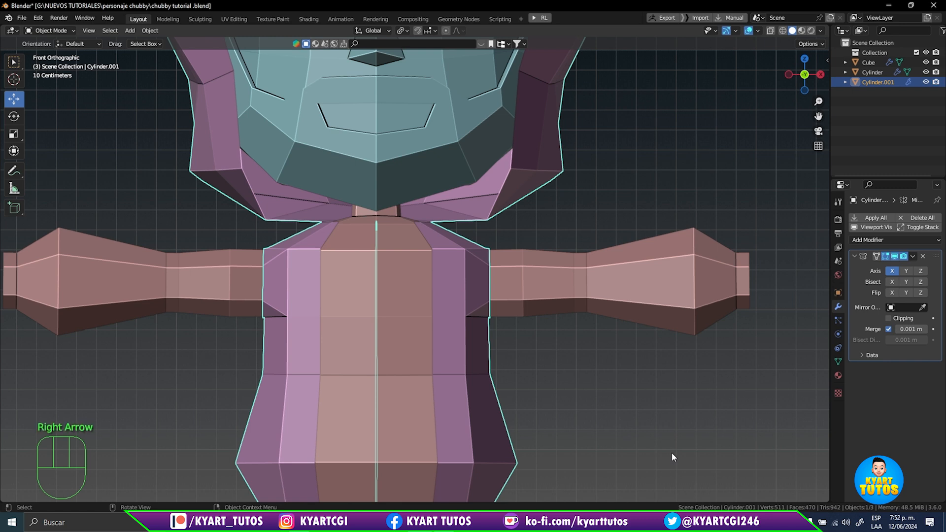
- Isolate the joined hood and vest in Local View and enter Edit Mode on it
click(438, 311)
key(slash)
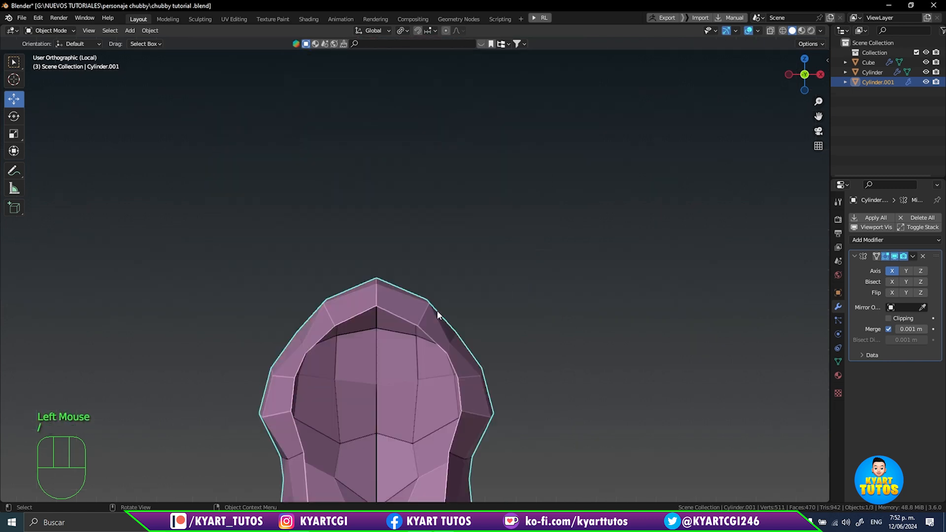
shift+middle_drag(437, 308, 474, 55)
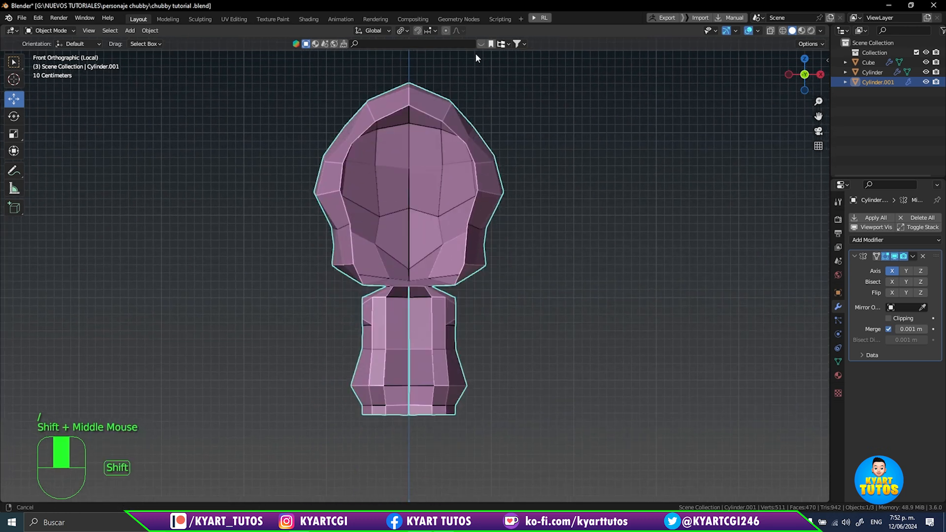
key(Tab)
scroll(437, 308, up, 2)
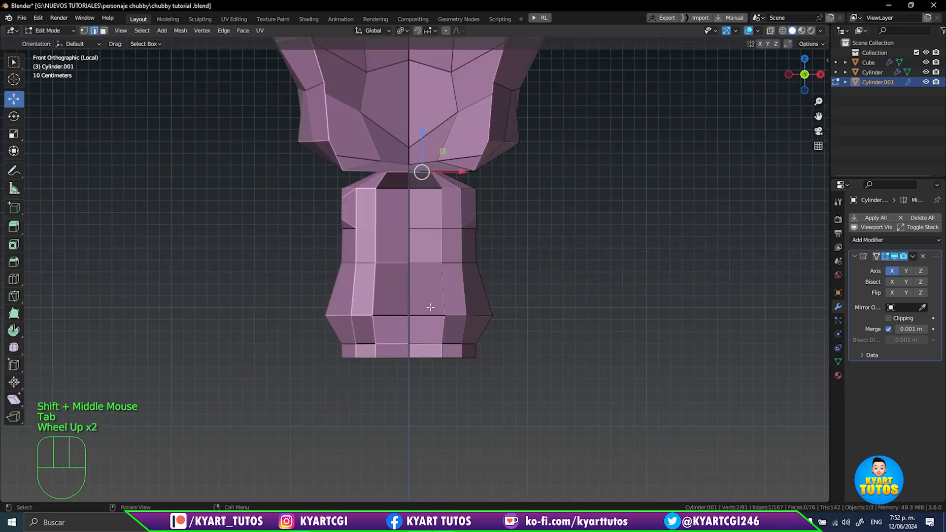
- Add the remaining neck seam edges to the selection, from the back centre edge around to the vest's front corner
shift+middle_drag(447, 172, 433, 37)
scroll(449, 262, up, 2)
shift+middle_drag(428, 231, 581, 138)
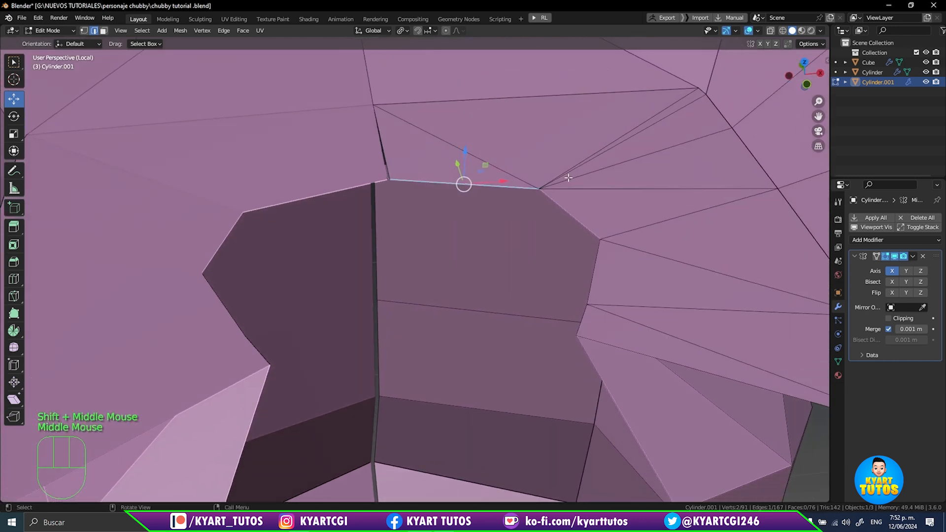
key(shift)
alt+shift+click(562, 210)
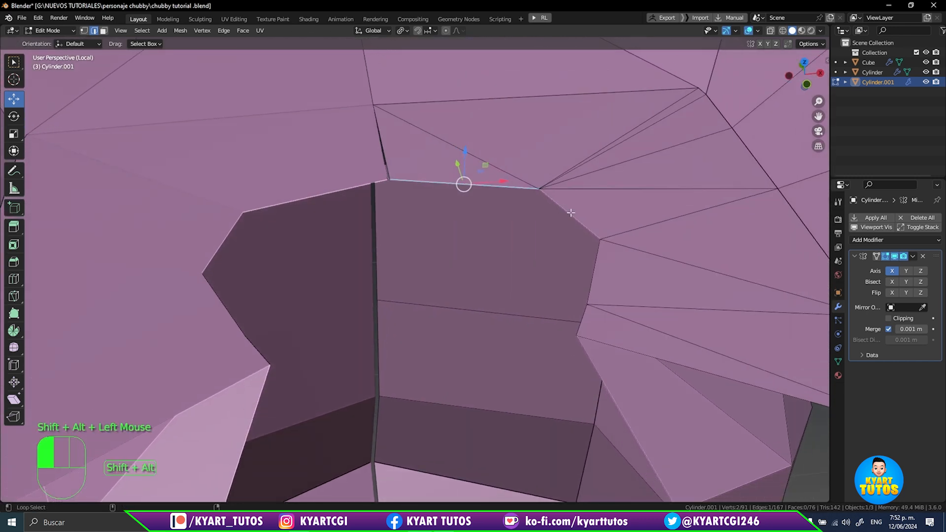
alt+shift+click(592, 272)
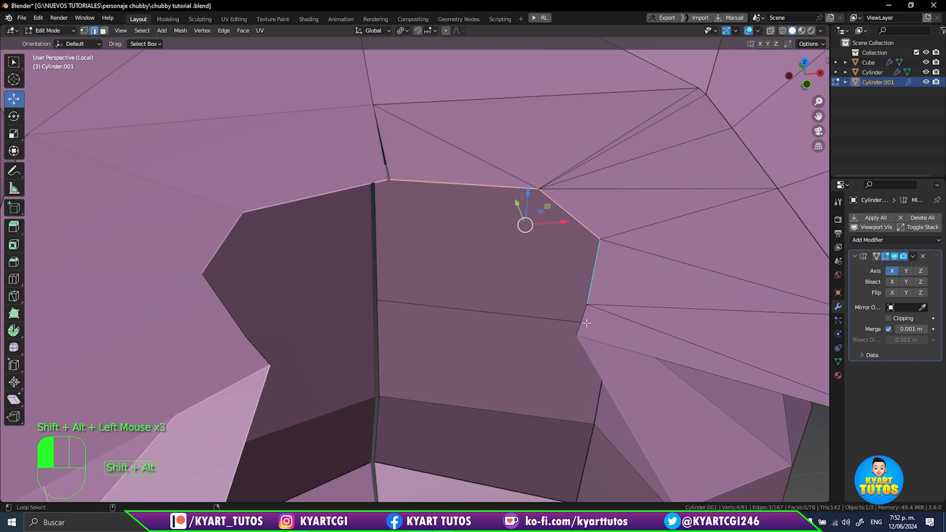
alt+shift+click(586, 323)
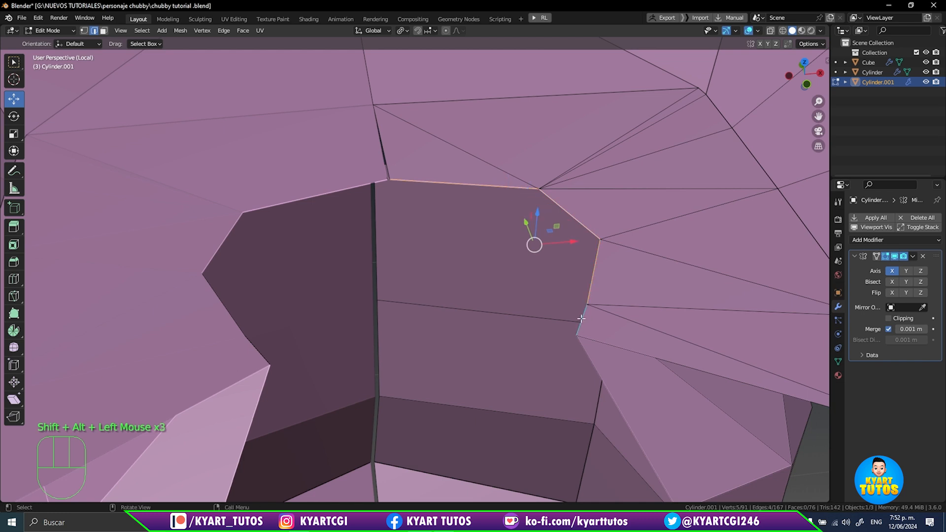
scroll(581, 319, down, 4)
- Enable Clipping on the Mirror modifier and scale the selected neck seam edges up by about 1.712
middle_drag(566, 313, 557, 283)
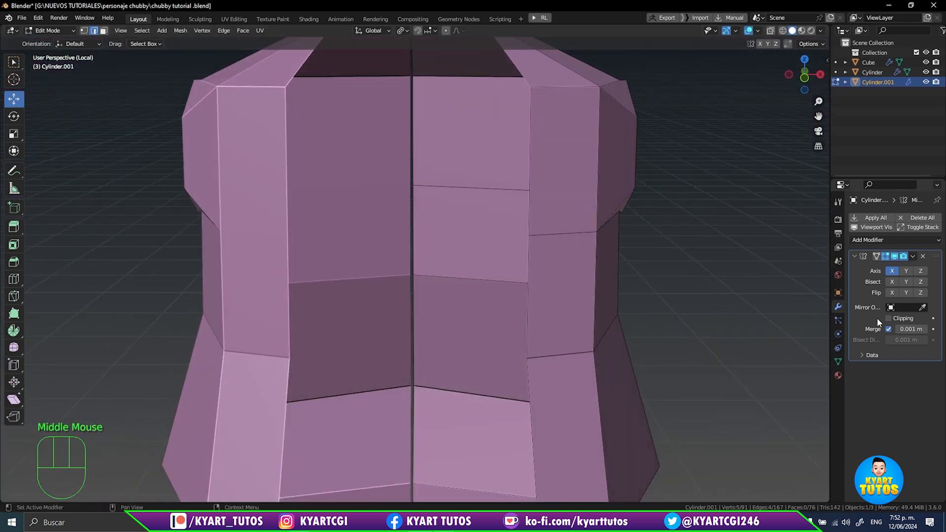
click(889, 319)
shift+middle_drag(646, 293, 537, 4)
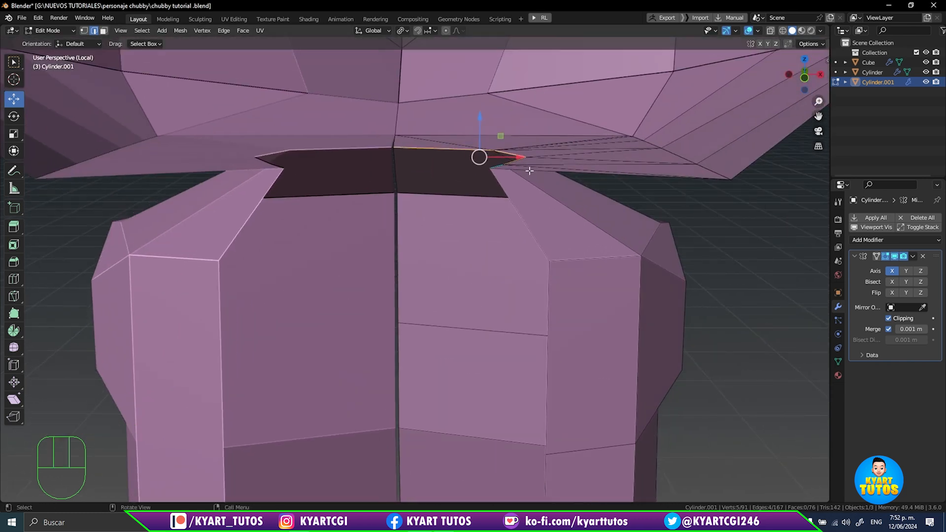
key(KP_1)
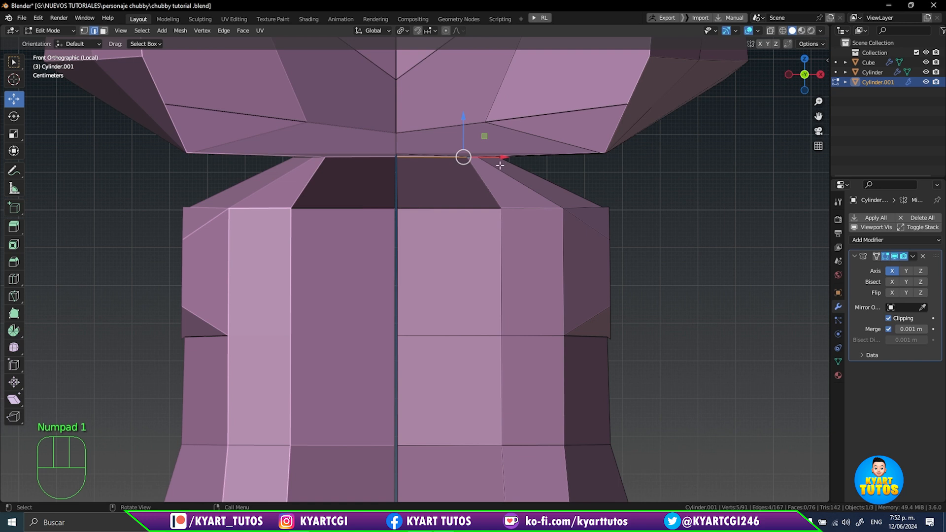
key(s)
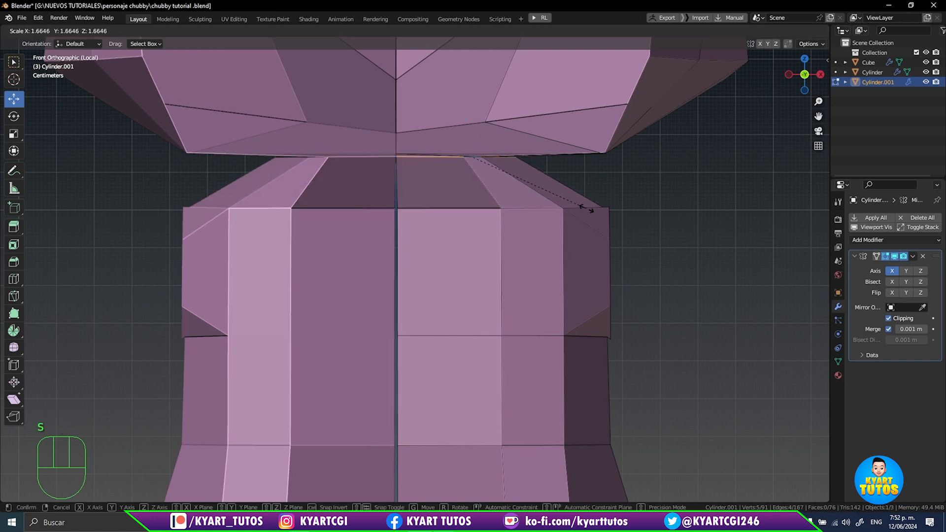
click(589, 209)
middle_drag(554, 195, 559, 215)
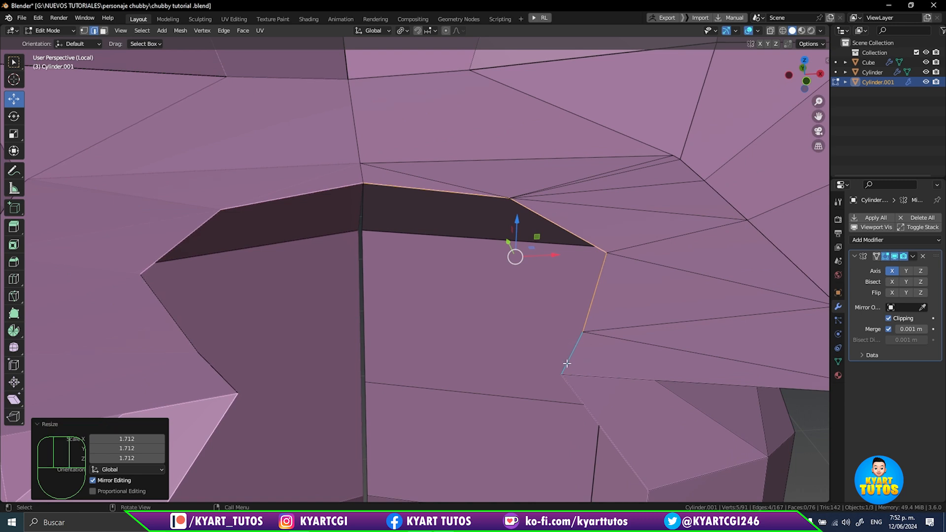
- Move the neck seam edges about -0.021 m along Z and scale them by about 1.114 along X
middle_drag(566, 363, 561, 315)
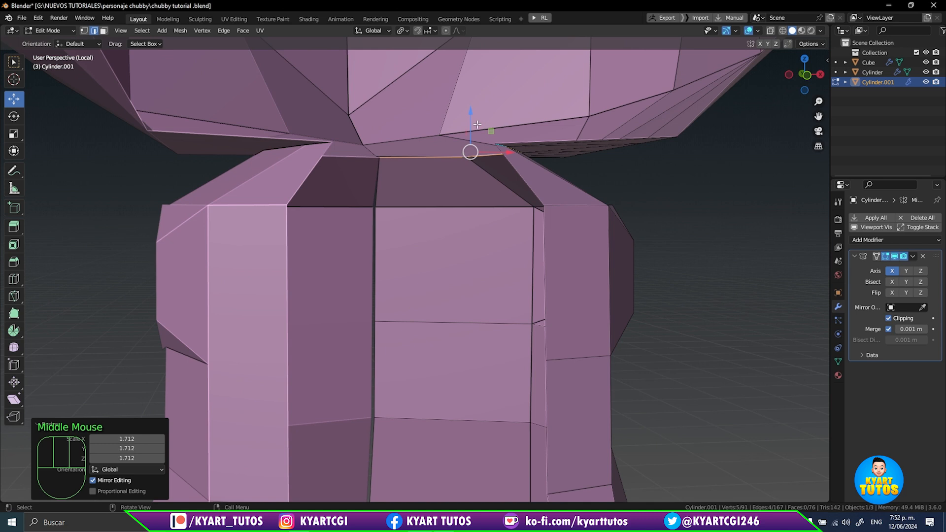
drag(477, 124, 599, 211)
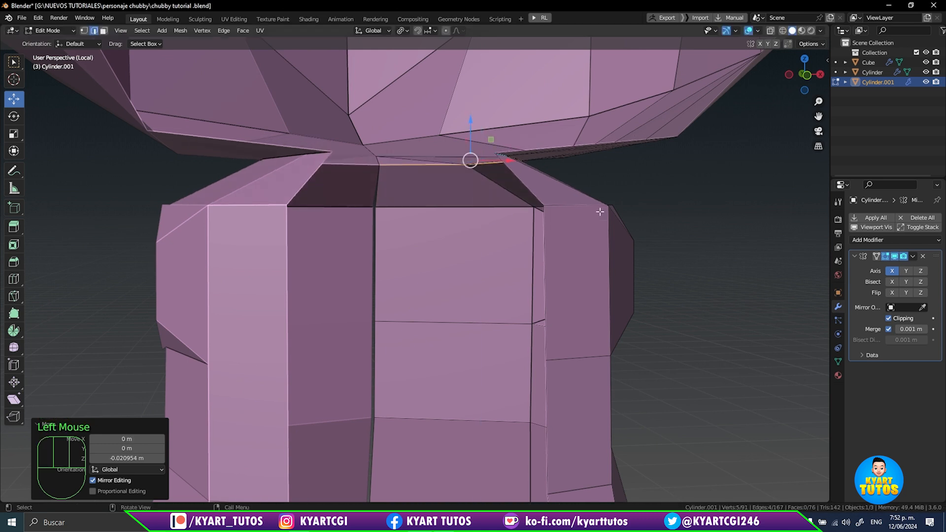
key(s)
key(x)
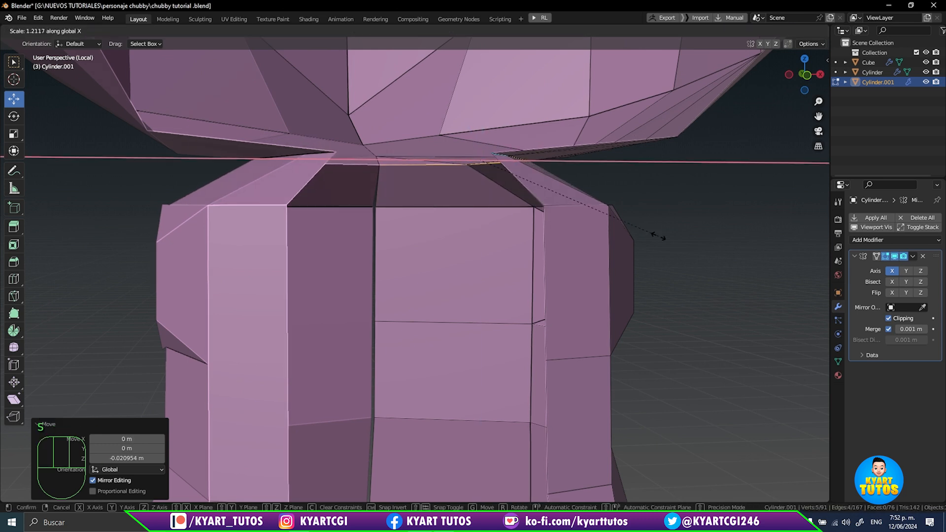
click(646, 226)
- Select the centre edge loop of the hood and vest and move it about -0.043 m along X to close the mirror gap
middle_drag(644, 226, 582, 235)
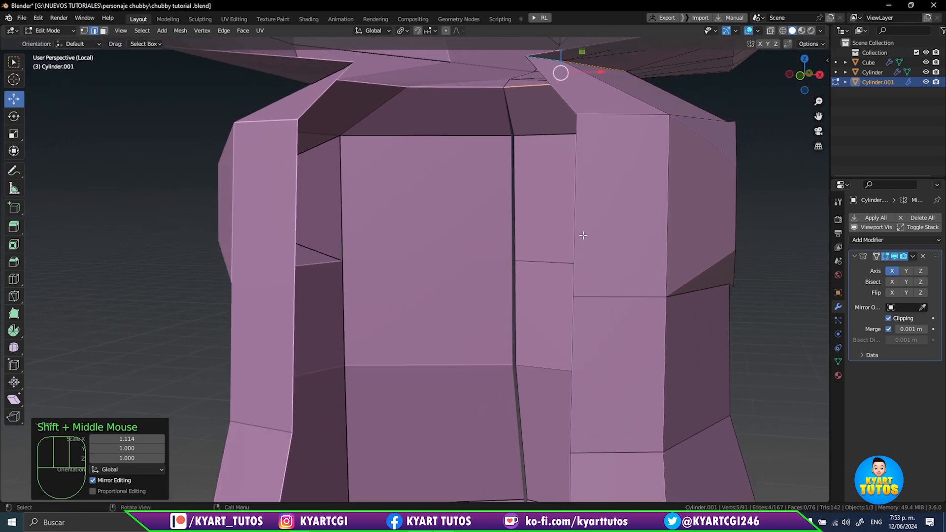
key(KP_1)
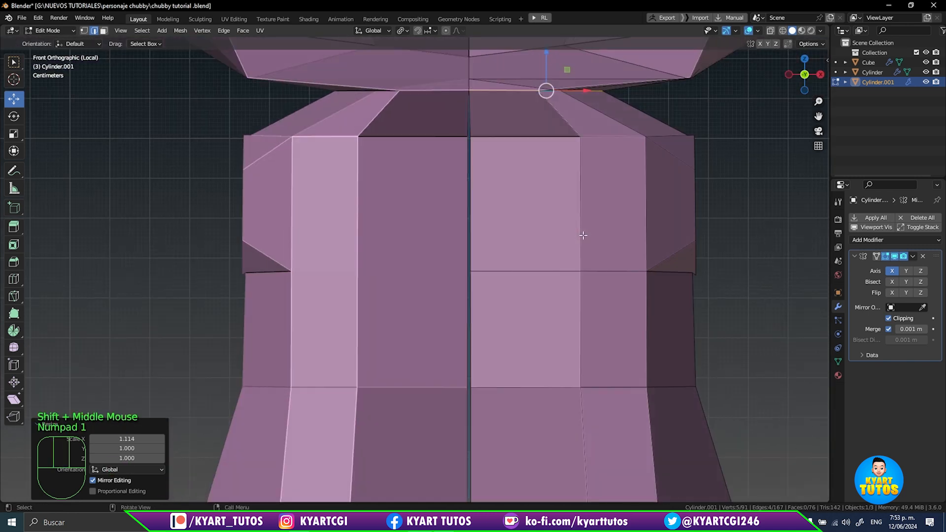
alt+click(471, 231)
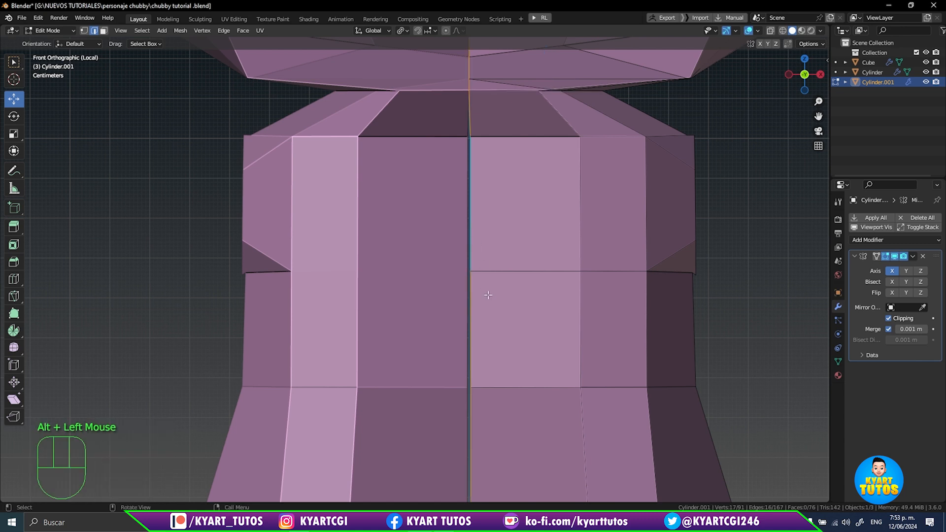
scroll(468, 127, down, 3)
shift+middle_drag(468, 126, 472, 99)
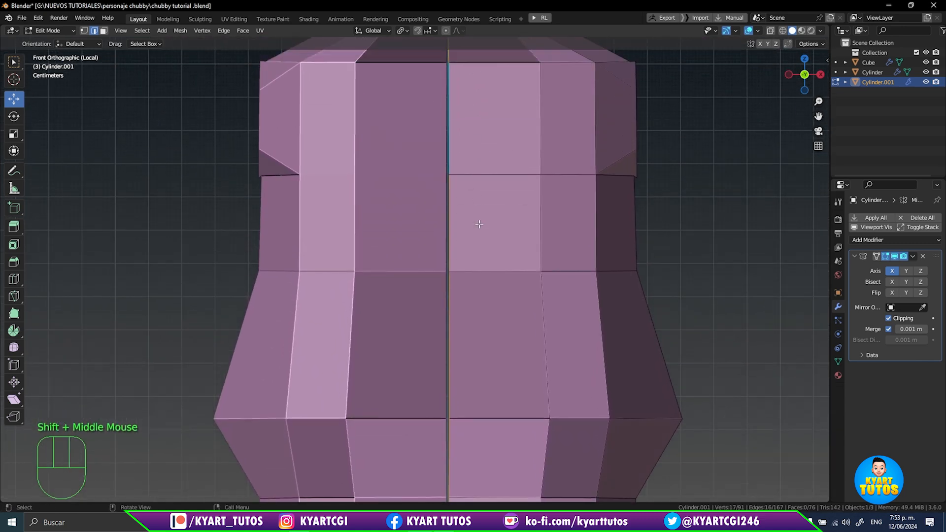
key(g)
key(x)
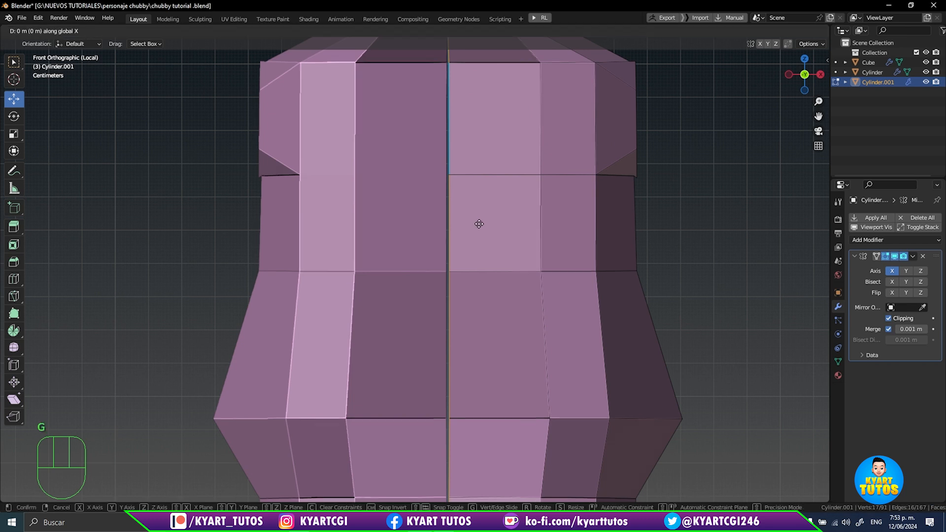
click(464, 224)
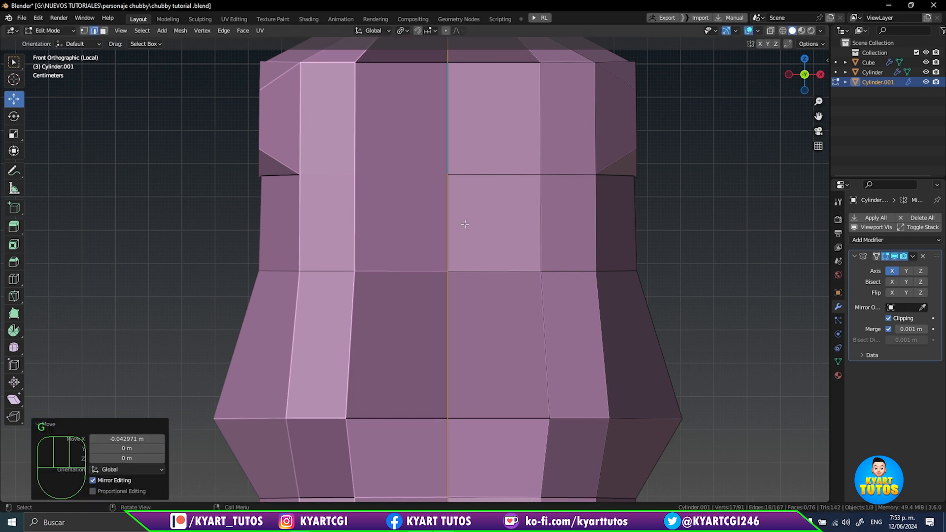
scroll(477, 217, down, 2)
shift+middle_drag(477, 216, 442, 383)
- Leave Edit Mode on the hooded vest and exit Local View to show the whole character
key(Tab)
scroll(478, 209, down, 2)
middle_drag(524, 348, 507, 237)
shift+middle_drag(513, 285, 513, 387)
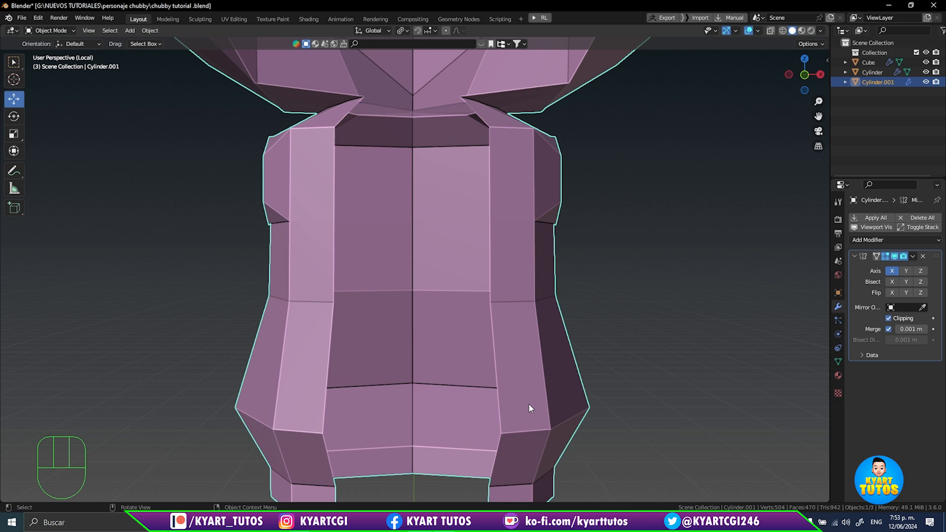
key(Right)
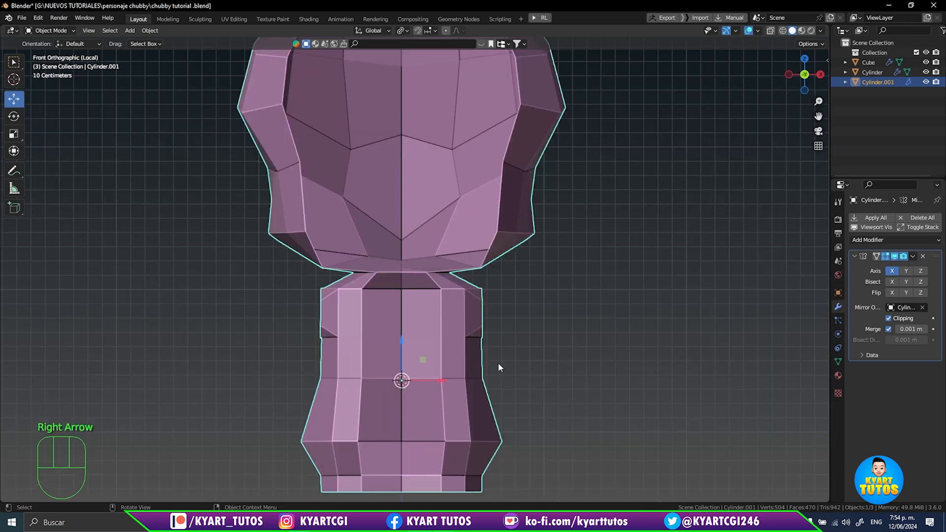
key(slash)
scroll(498, 363, down, 5)
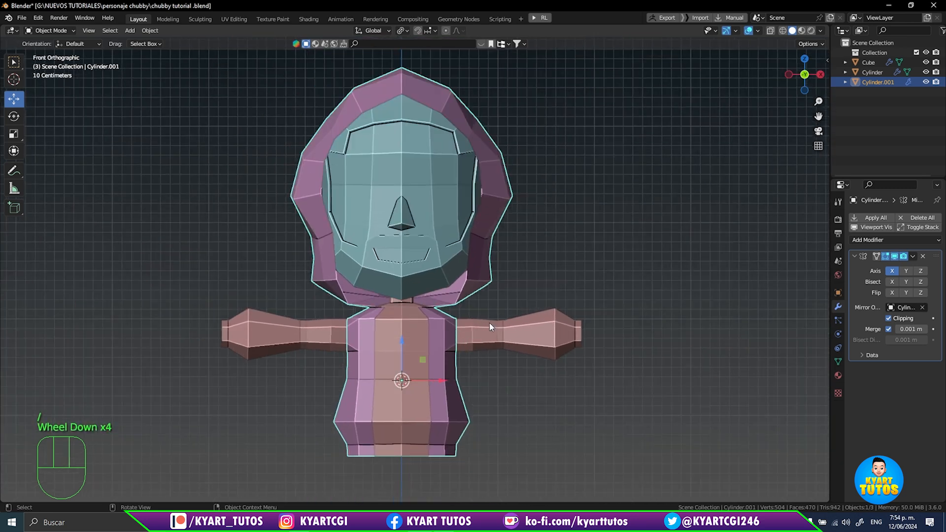
shift+middle_drag(467, 380, 500, 348)
scroll(498, 347, up, 3)
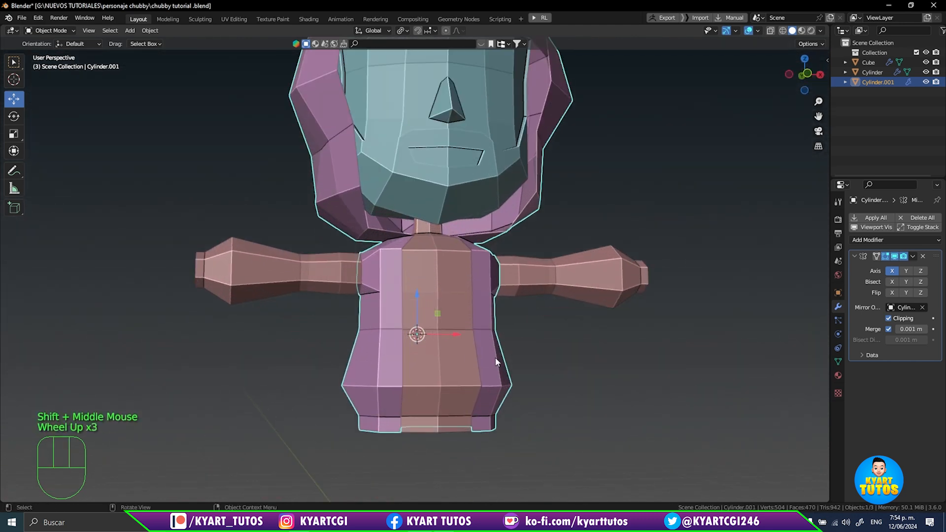
- Move the body's bottom edge loop about 0.038 m up along Z and raise the front waist edge above it slightly
key(KP_1)
click(430, 373)
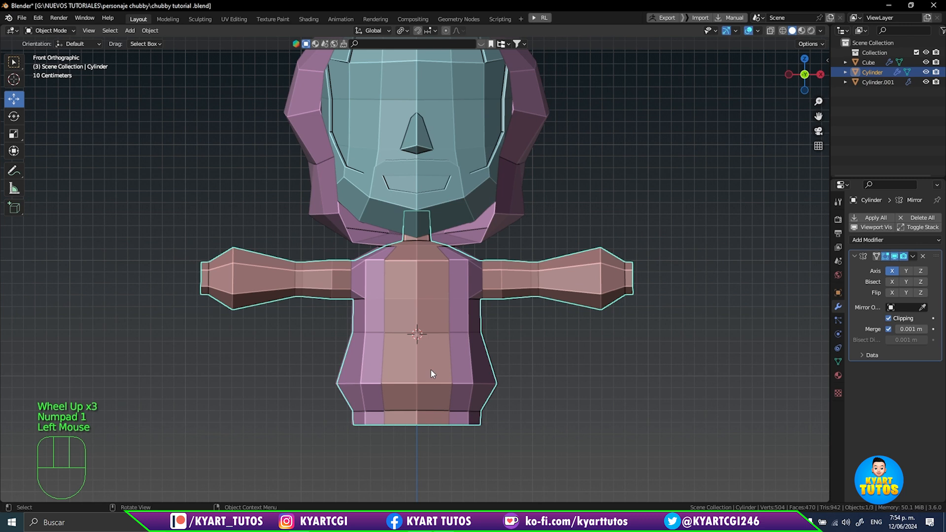
key(Tab)
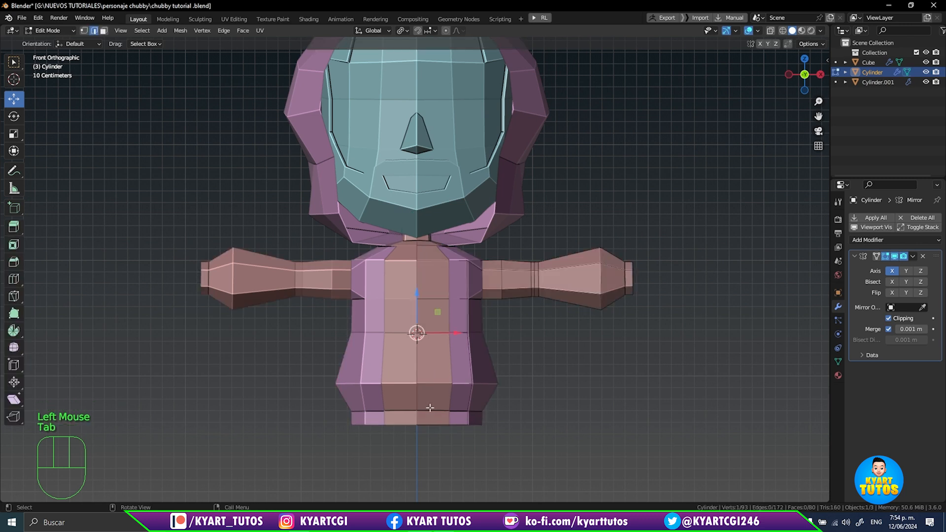
key(alt)
alt+click(431, 423)
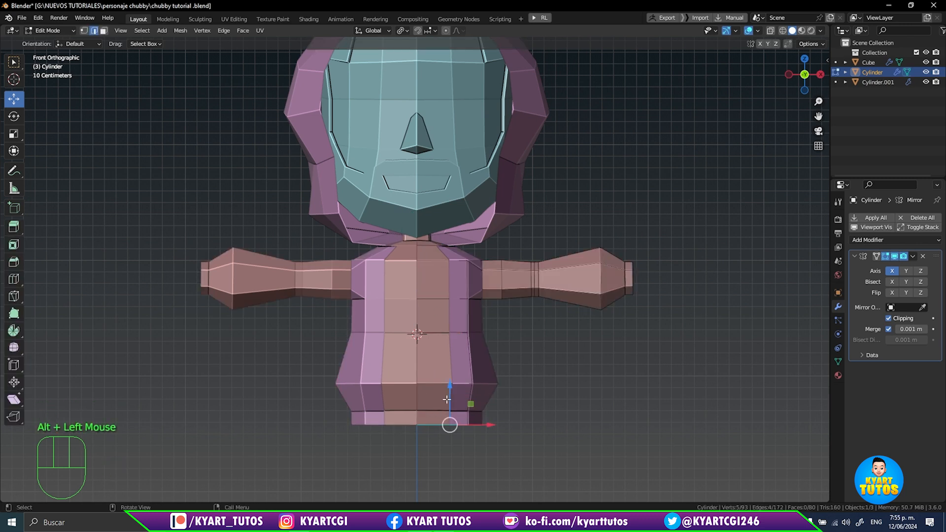
drag(452, 389, 452, 383)
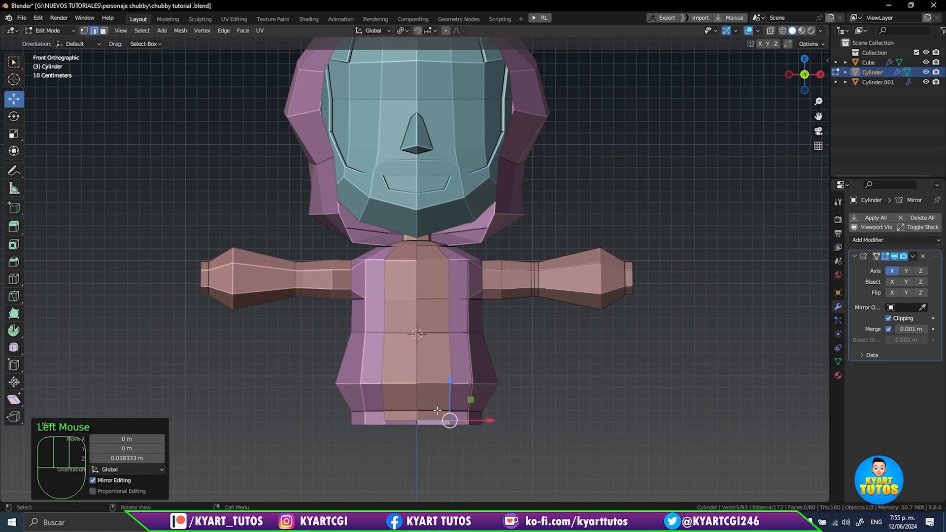
double_click(436, 411)
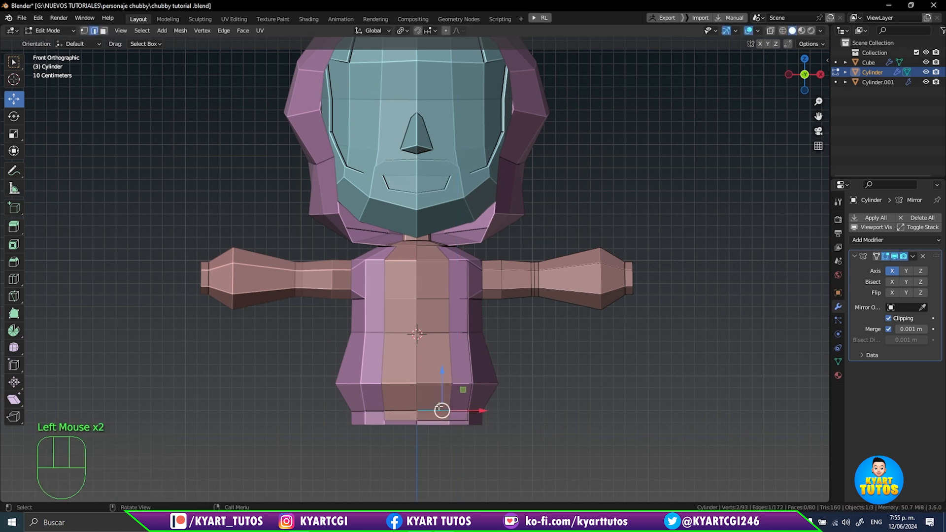
drag(443, 396, 444, 385)
- Edit the hooded vest and move its front neckline vertex slightly outward to widen the collar opening
middle_drag(506, 390, 476, 380)
scroll(444, 325, up, 2)
shift+middle_drag(436, 290, 437, 321)
scroll(432, 290, up, 2)
key(1)
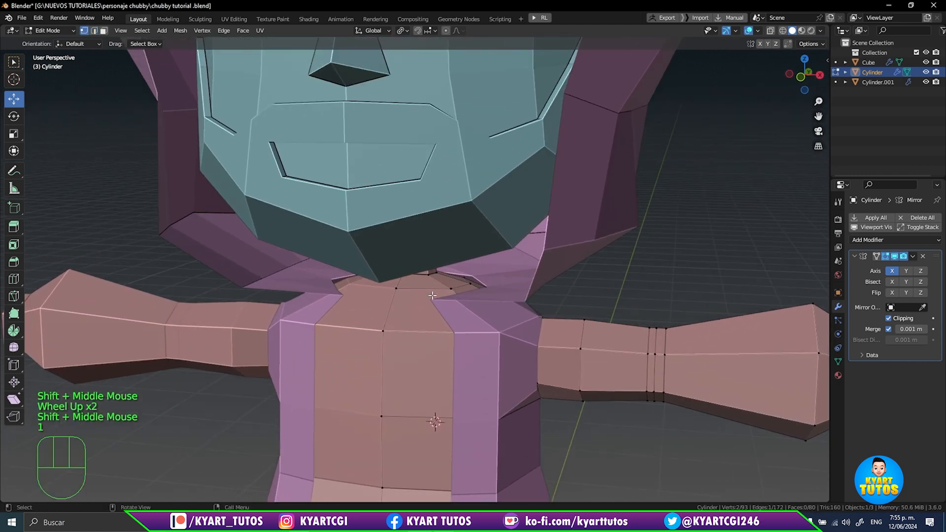
key(Tab)
click(473, 336)
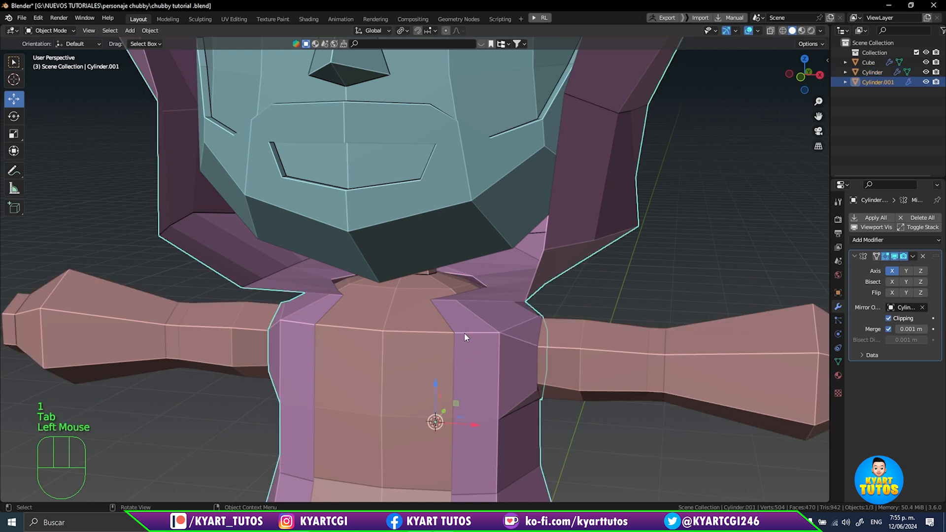
key(1)
middle_drag(425, 298, 471, 348)
key(Tab)
click(471, 290)
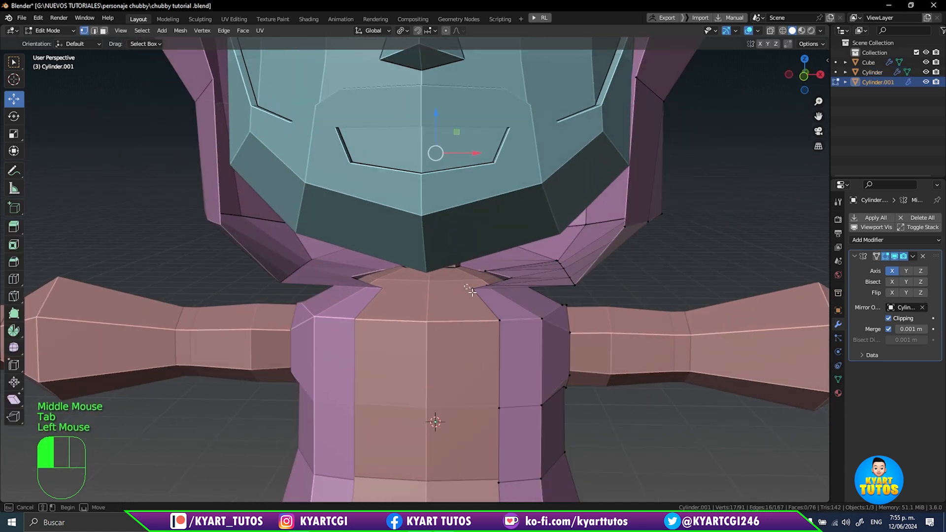
drag(499, 289, 505, 291)
middle_drag(505, 291, 445, 295)
key(Tab)
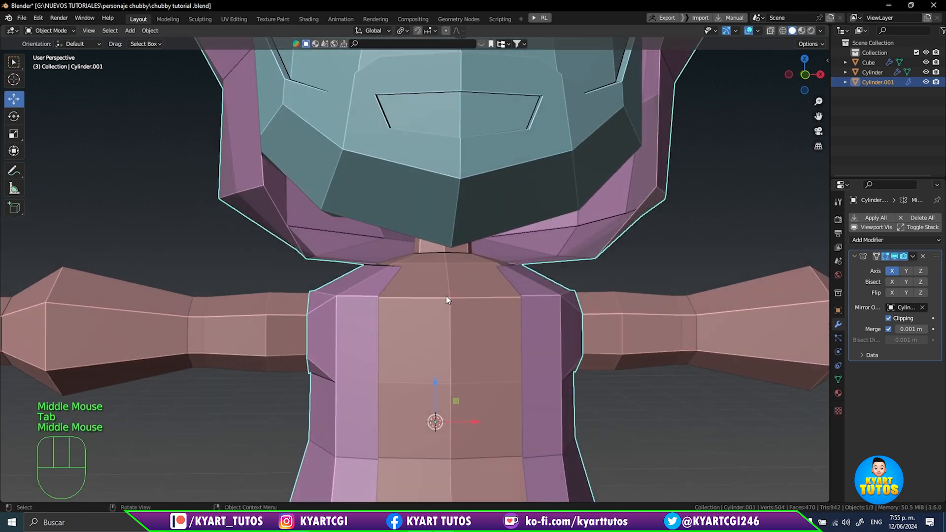
- Edit the body mesh and lower the neck-base edge loop slightly and the shoulder loop below it about -0.029 m along Z
click(456, 291)
key(Tab)
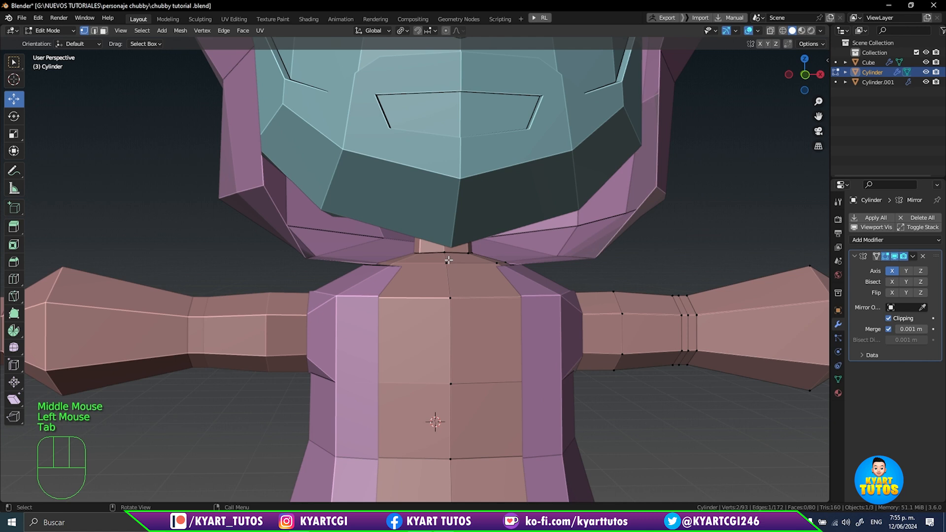
alt+click(448, 256)
key(2)
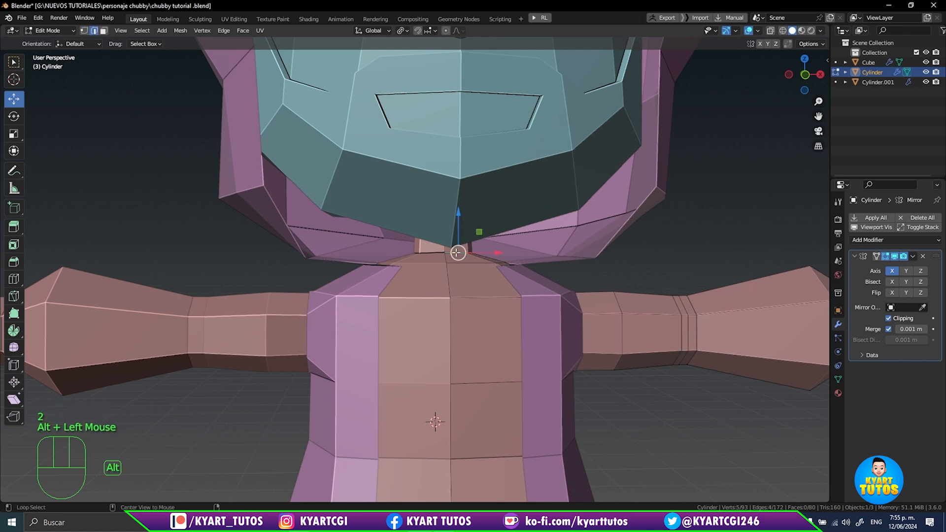
drag(460, 219, 474, 245)
alt+click(469, 255)
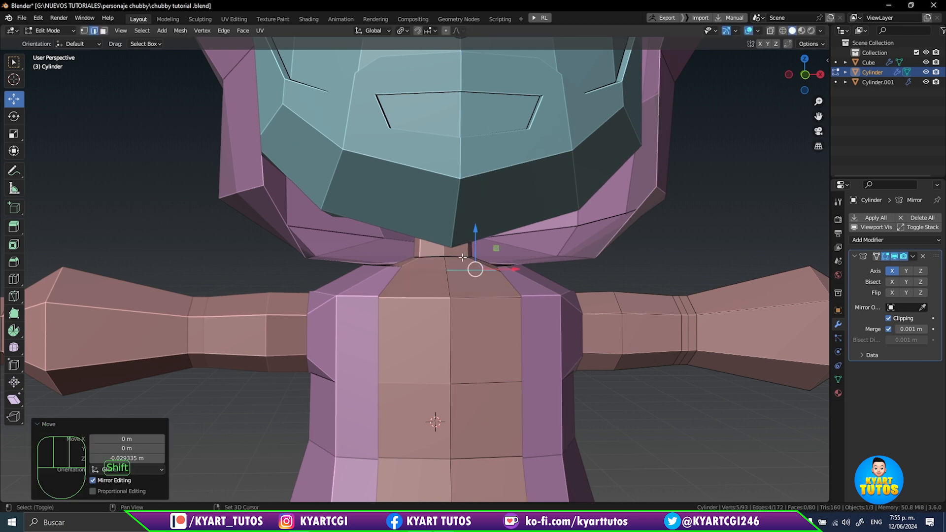
- Move the neck-base and shoulder edge loops together about -0.023 m along Z and raise only the lower loop about 0.019 m
alt+shift+click(462, 257)
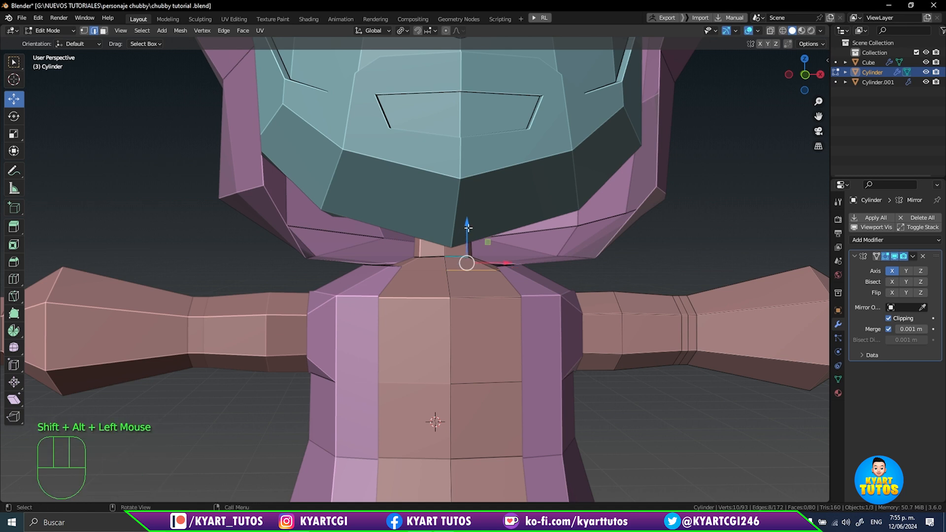
drag(467, 231, 468, 234)
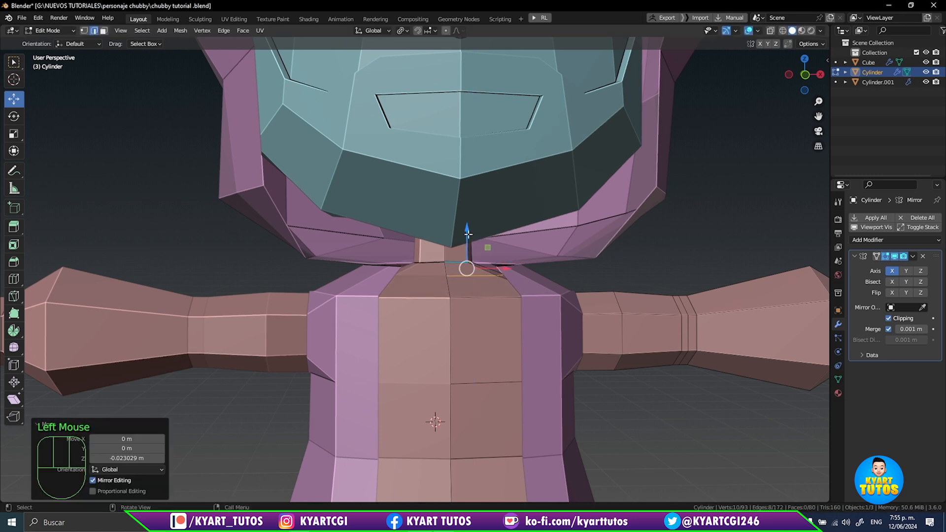
middle_drag(457, 330, 402, 290)
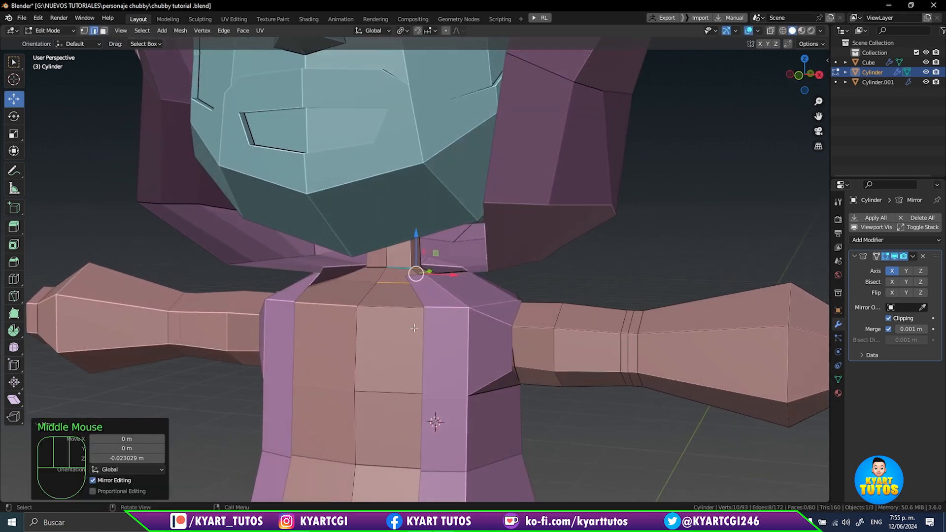
alt+click(394, 282)
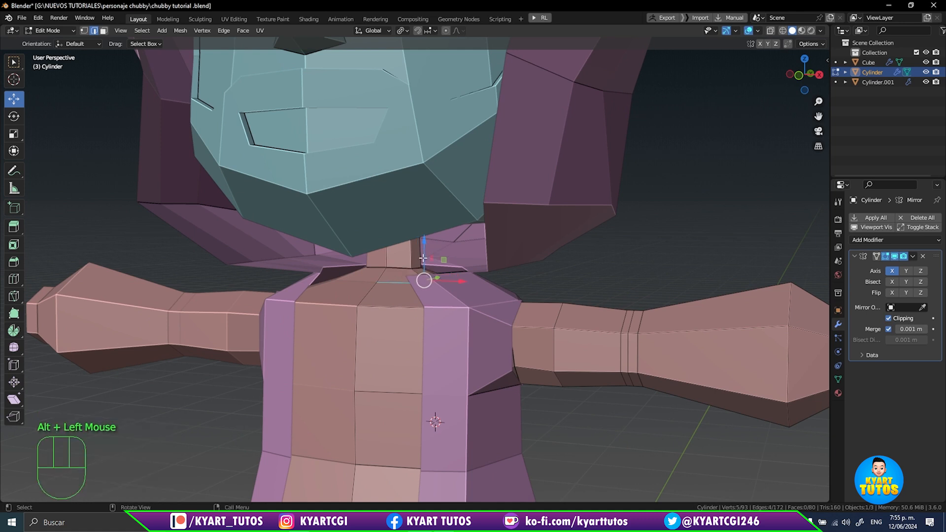
drag(423, 257, 422, 251)
scroll(397, 341, down, 2)
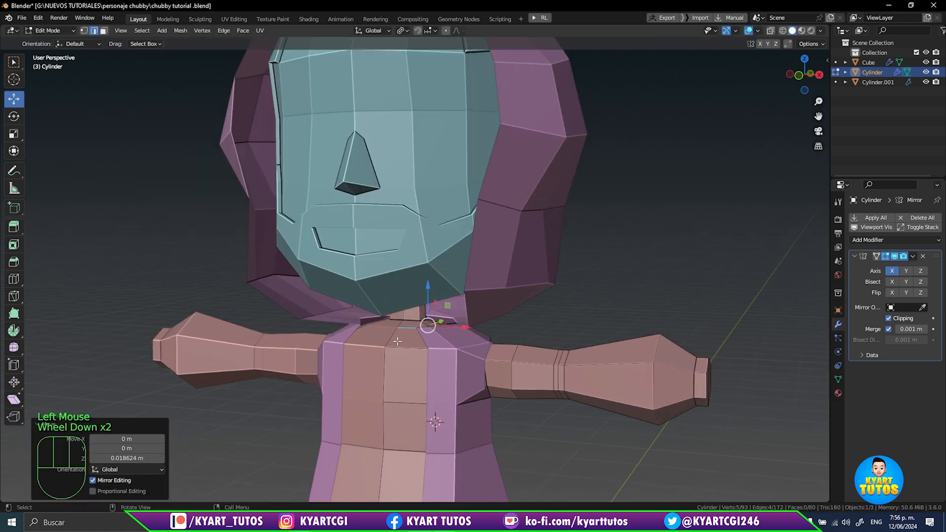
shift+middle_drag(397, 341, 474, 309)
key(KP_1)
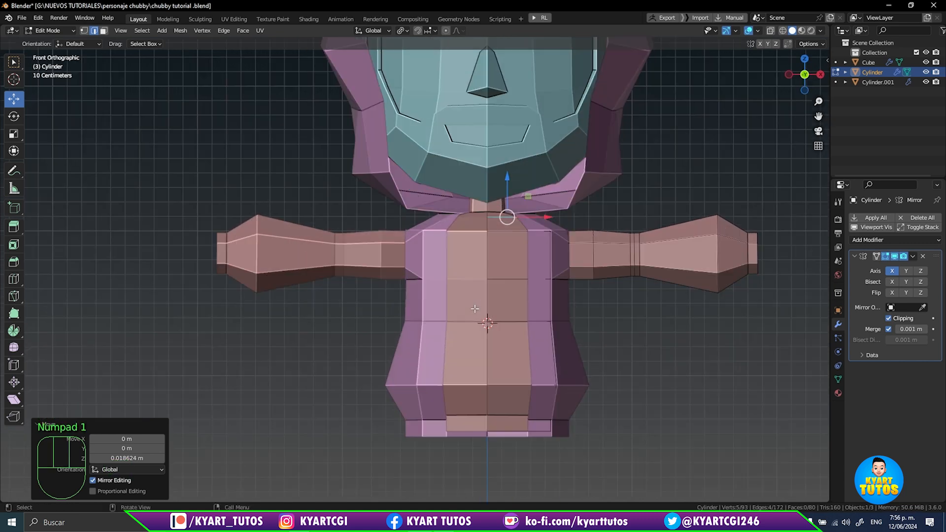
key(shift)
shift+middle_drag(493, 364, 392, 423)
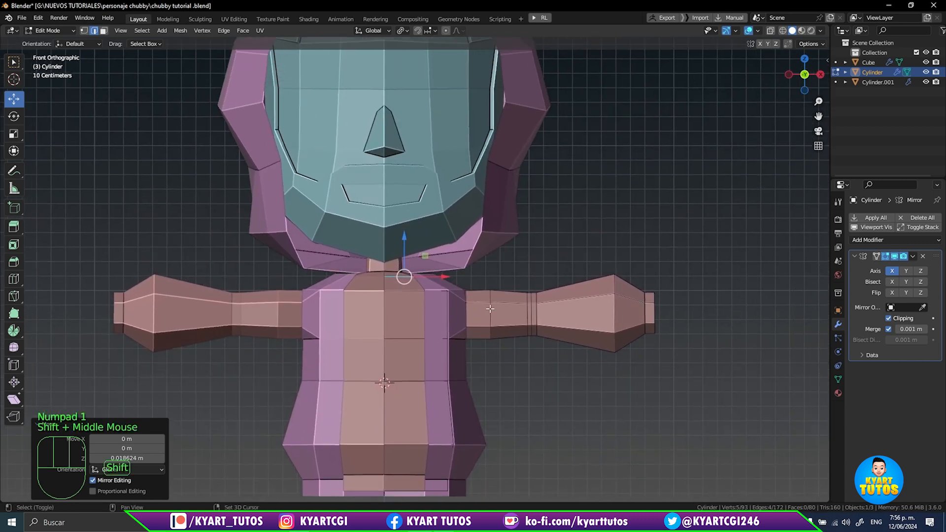
shift+middle_drag(493, 330, 575, 388)
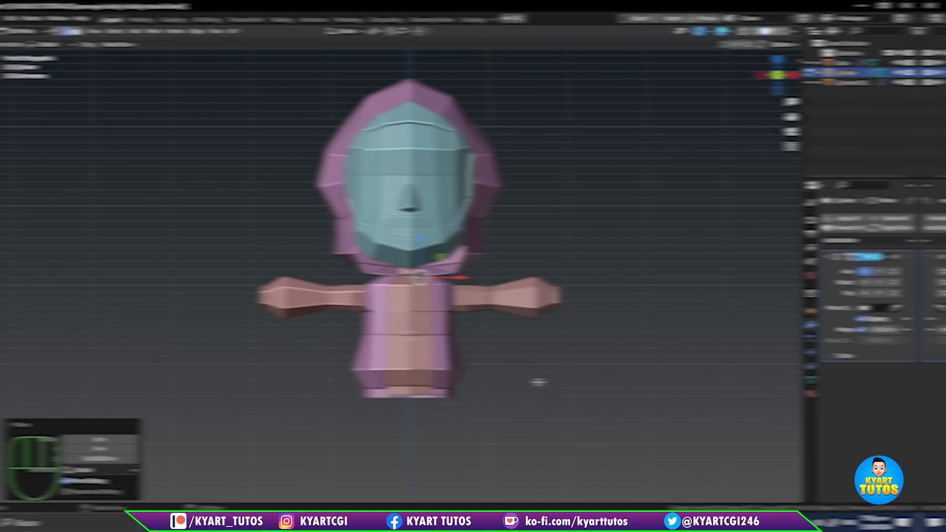
key(Up)
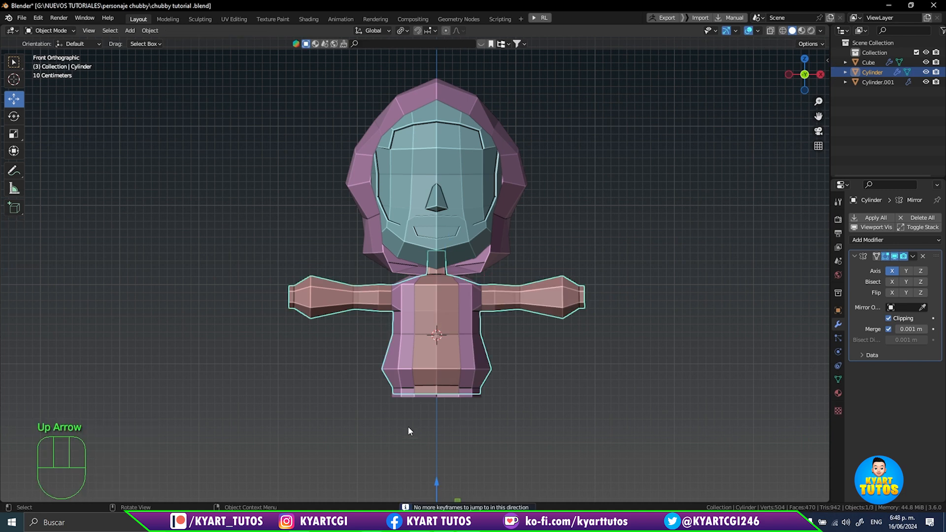
- Snap the 3D cursor to the world origin
shift+middle_drag(450, 415, 451, 310)
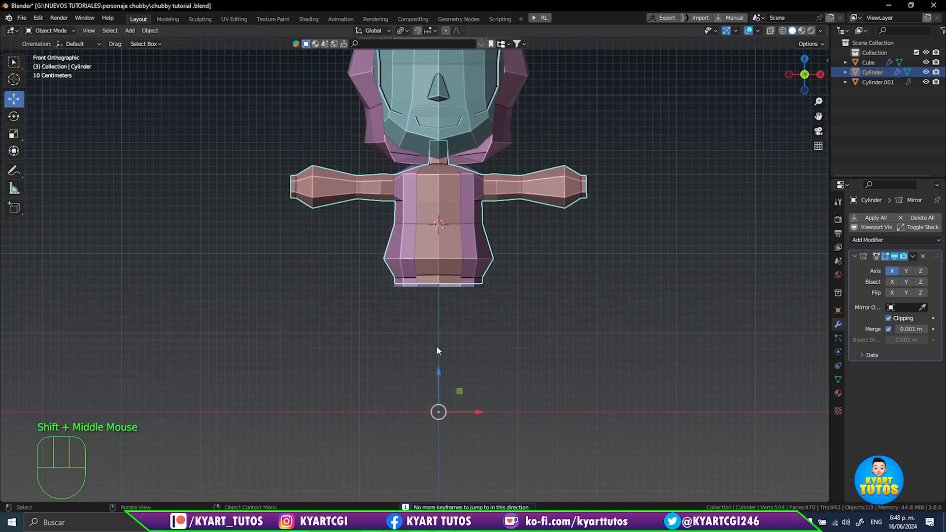
key(shift+s)
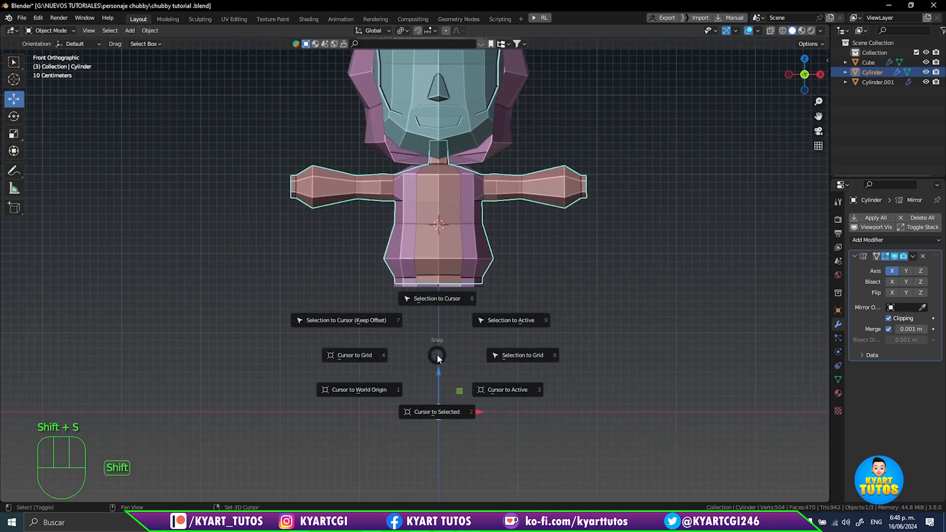
click(368, 390)
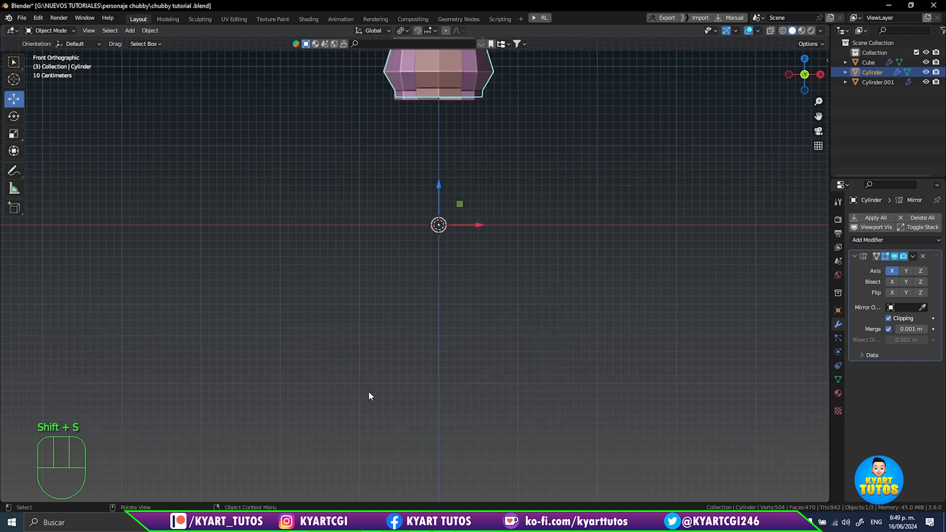
- Add a cylinder mesh at the world origin with 8 vertices and the cap fill type set to Nothing
shift+middle_drag(454, 329, 468, 355)
shift+middle_drag(481, 281, 481, 299)
key(shift+a)
mouse_move(477, 294)
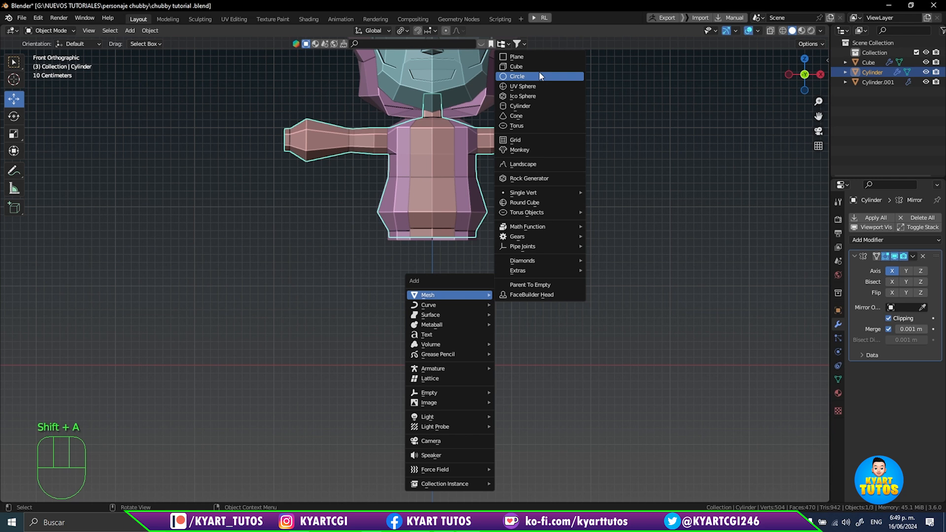
click(539, 107)
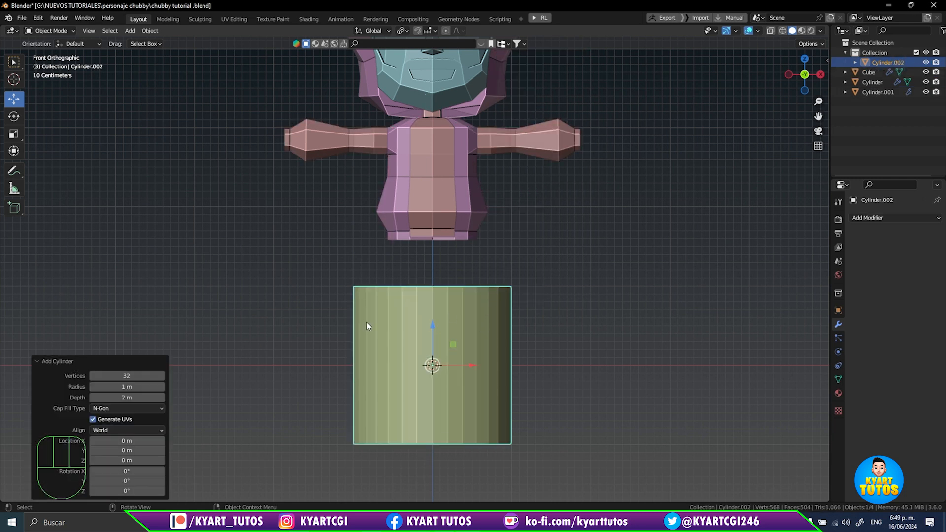
click(131, 376)
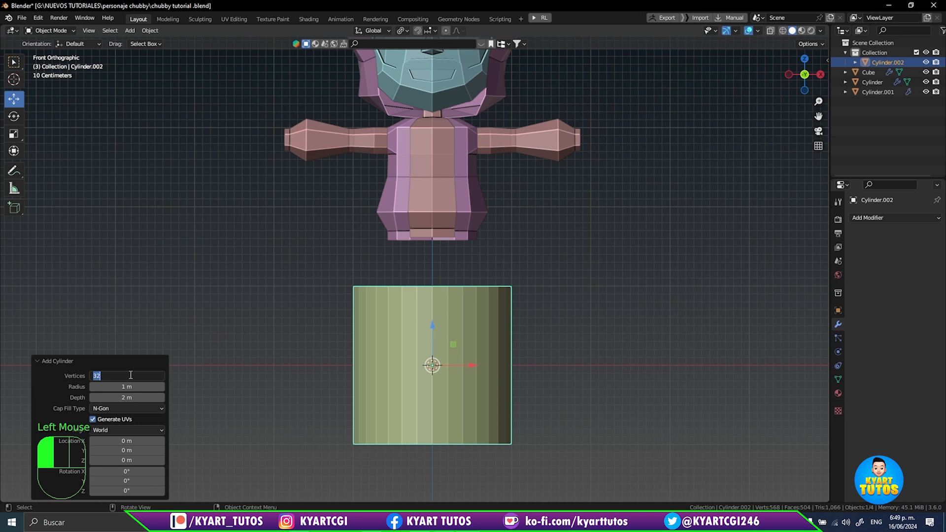
text(8)
key(Return)
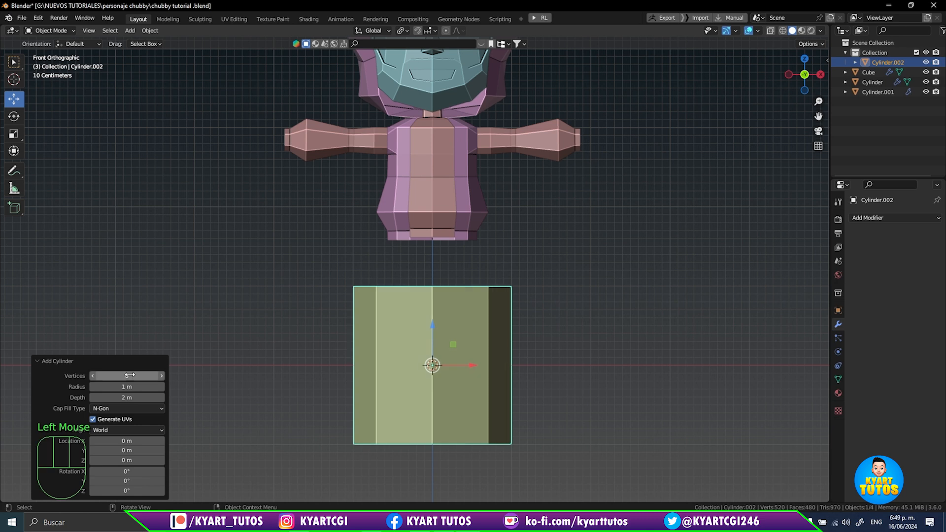
click(118, 409)
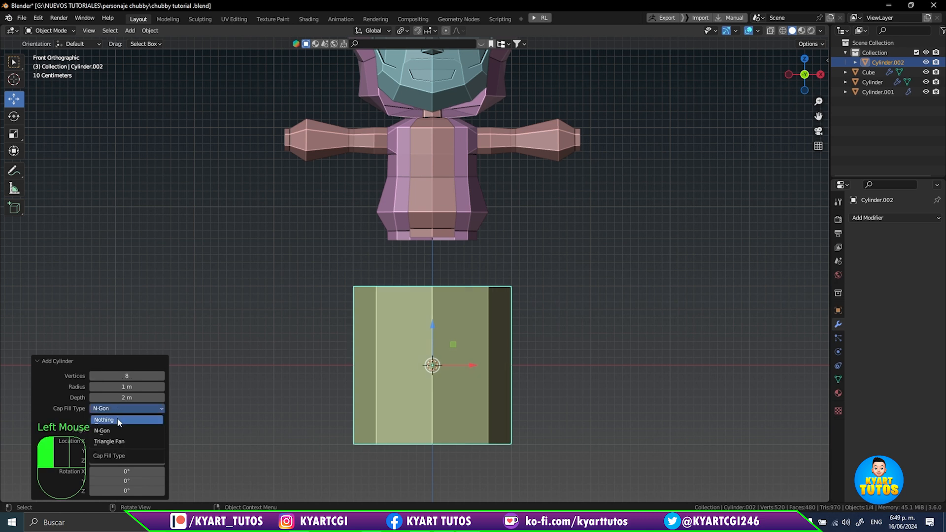
click(118, 419)
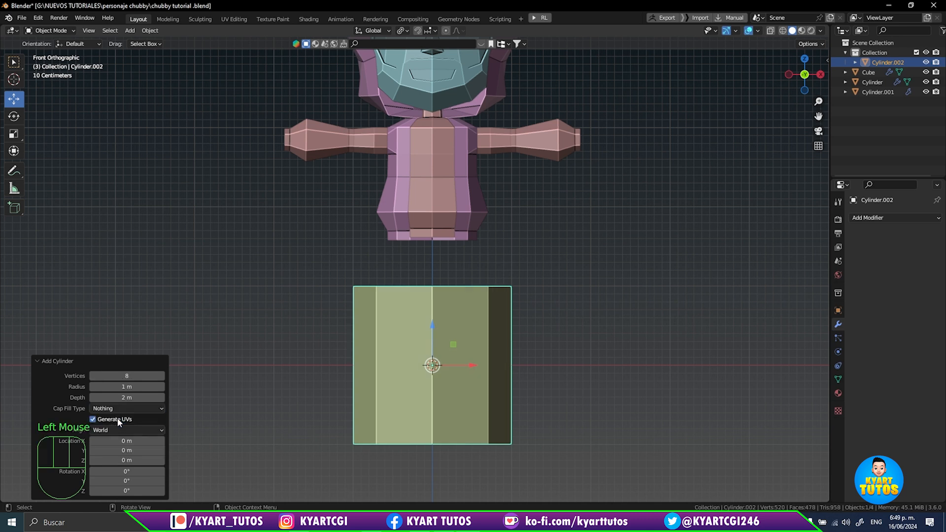
click(317, 333)
click(456, 334)
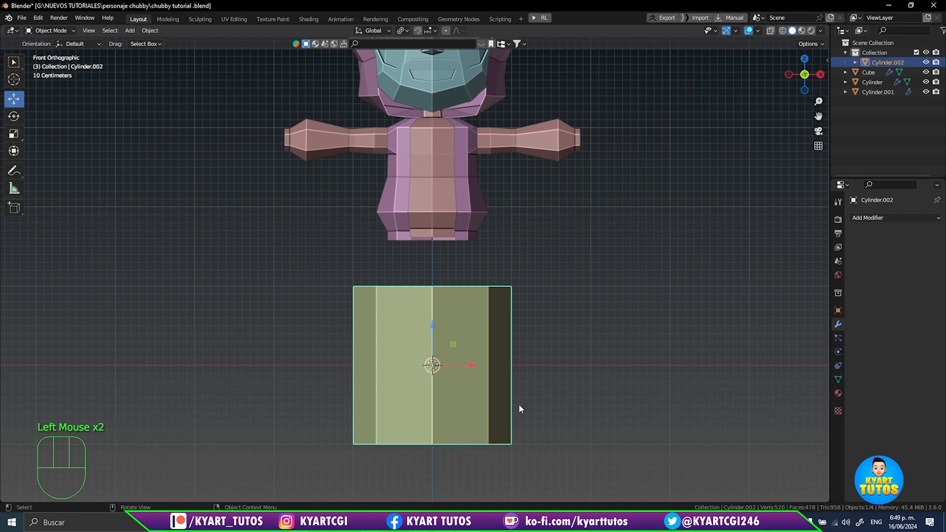
- Scale the new cylinder to about 0.291 and move it about 0.298 m along X and 0.97 m along Z, below the torso
key(s)
click(460, 386)
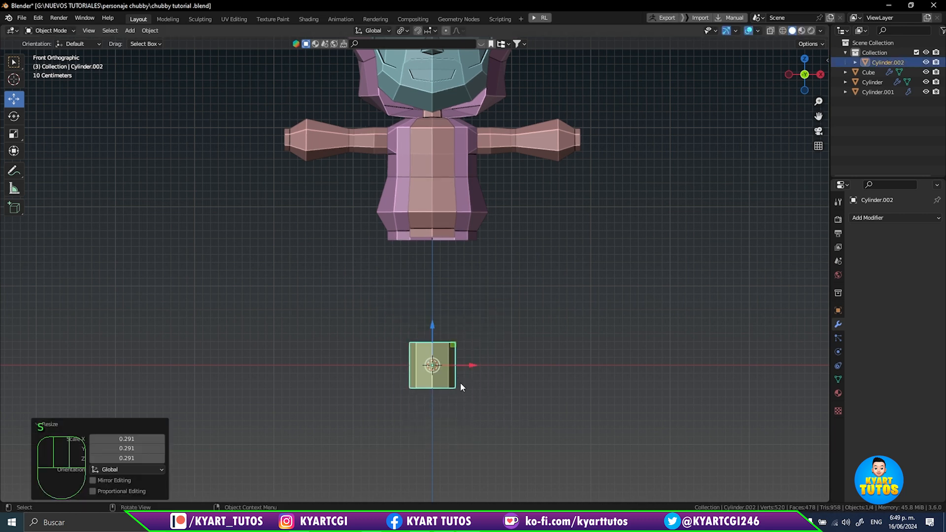
key(g)
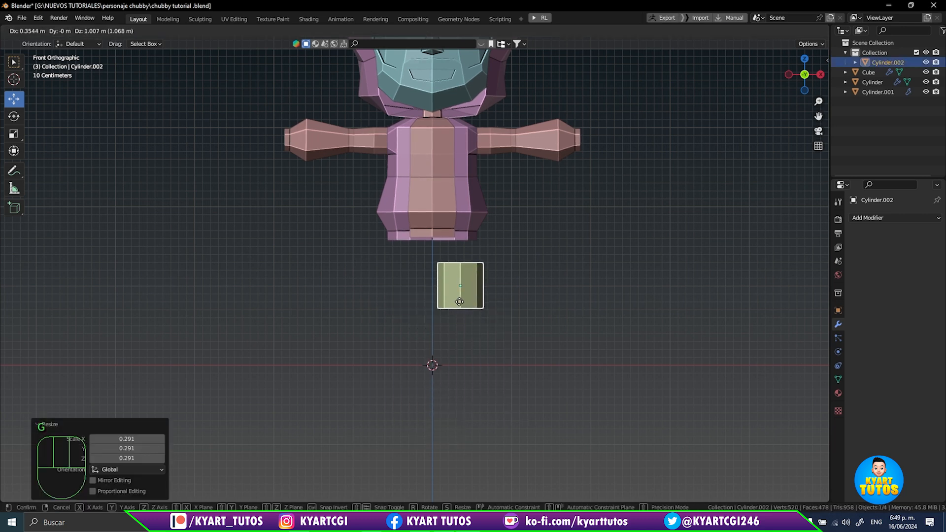
click(455, 309)
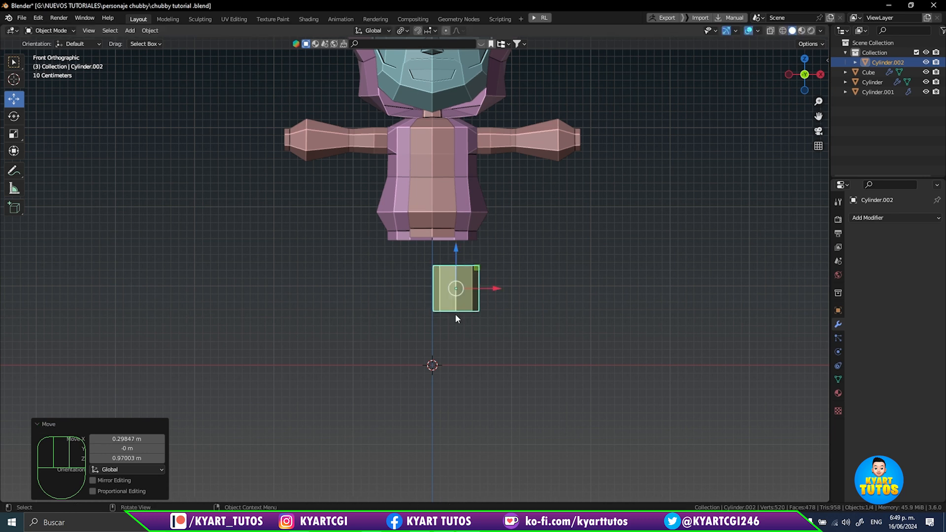
scroll(458, 314, up, 2)
shift+middle_drag(457, 314, 452, 359)
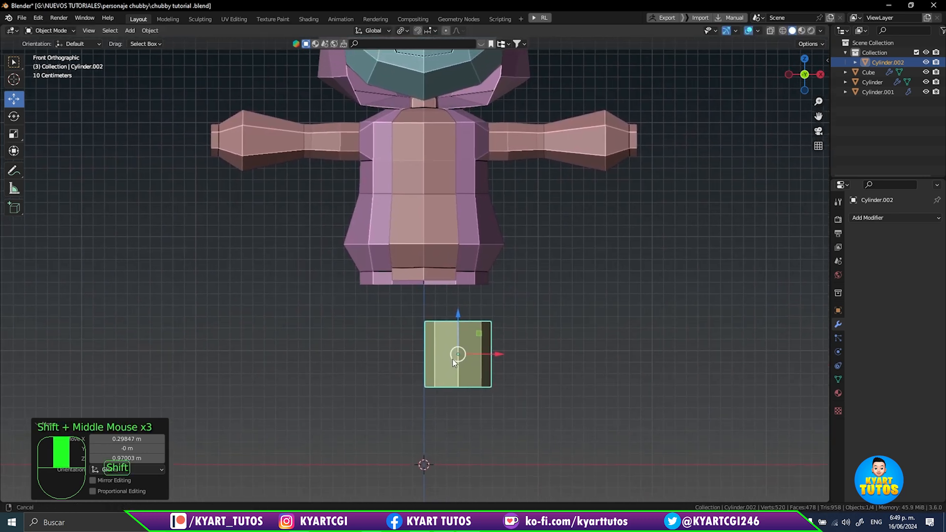
- Lengthen the leg cylinder by raising its top vertex ring to just below the torso and moving its bottom ring about -0.157 m along Z
scroll(472, 328, up, 2)
shift+middle_drag(487, 255, 526, 319)
key(KP_1)
key(Tab)
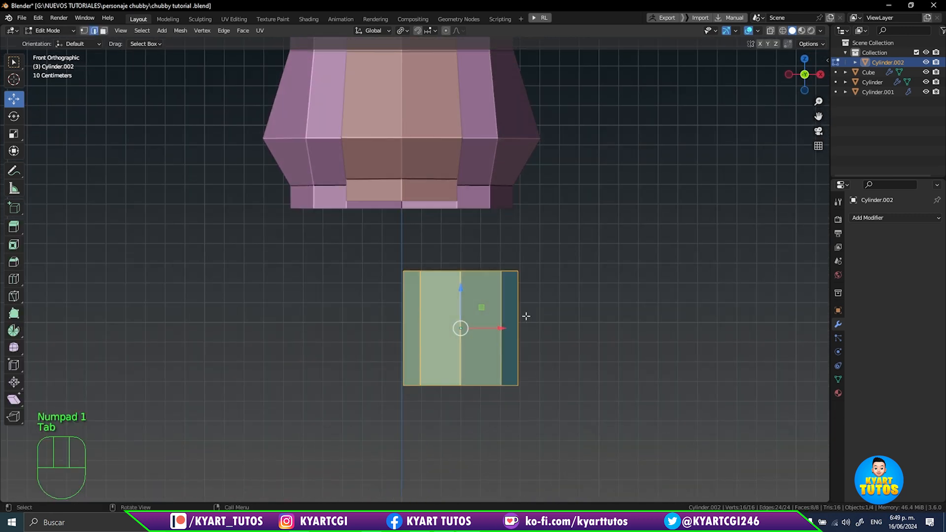
key(4)
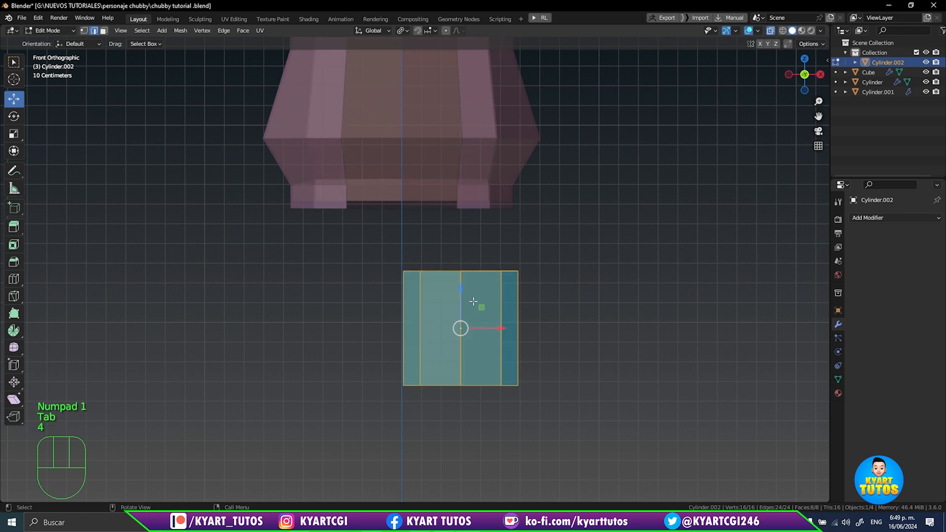
drag(347, 240, 567, 299)
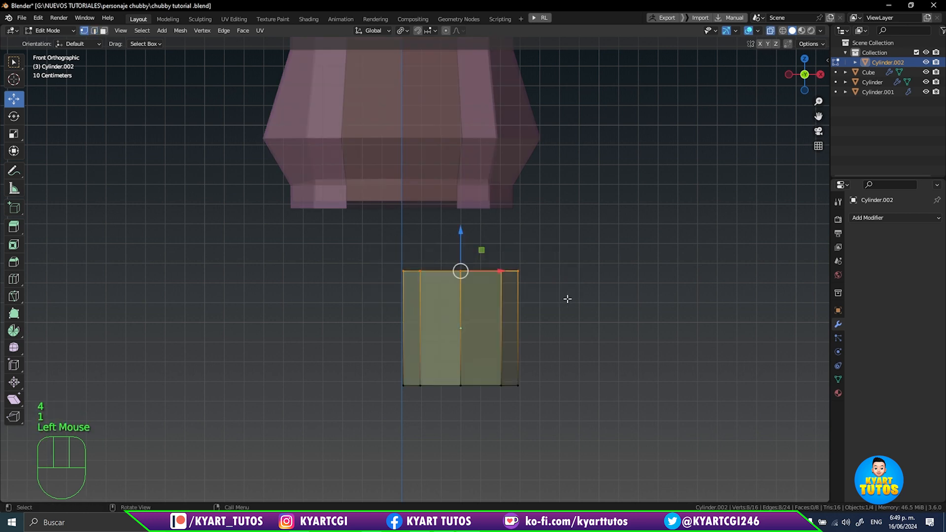
drag(467, 243, 468, 184)
drag(376, 422, 611, 320)
drag(460, 346, 461, 380)
- Scale the leg's top vertex ring to about 0.739 and move it about -0.07 m along X
scroll(465, 378, down, 2)
shift+middle_drag(458, 406, 469, 327)
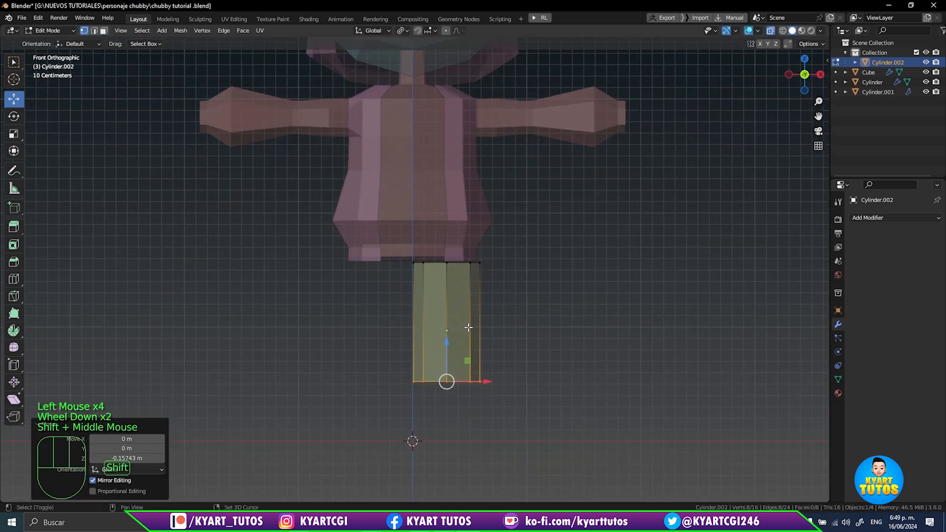
scroll(447, 347, up, 2)
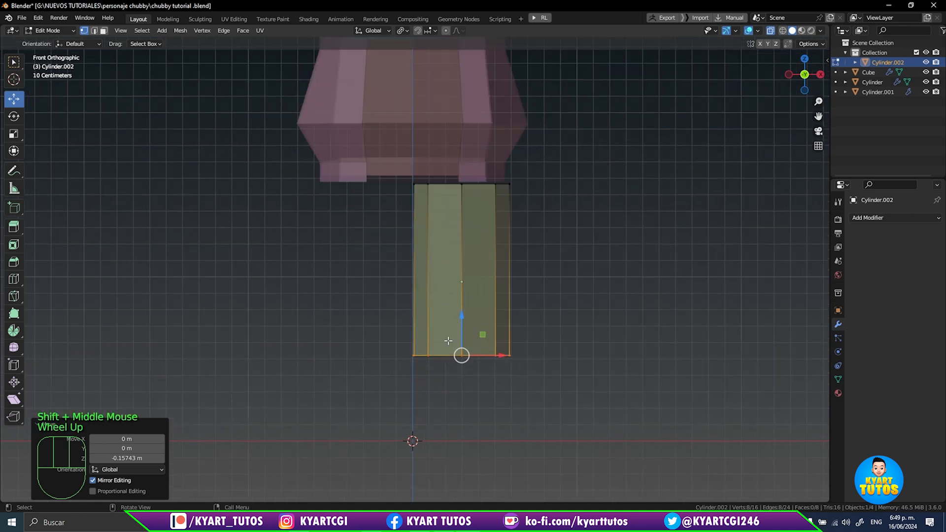
shift+middle_drag(613, 132, 597, 206)
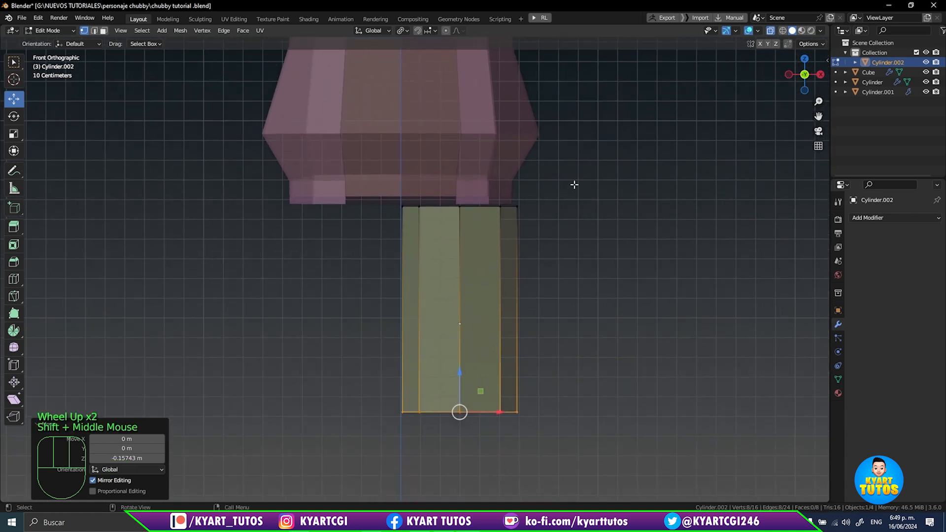
drag(574, 183, 358, 246)
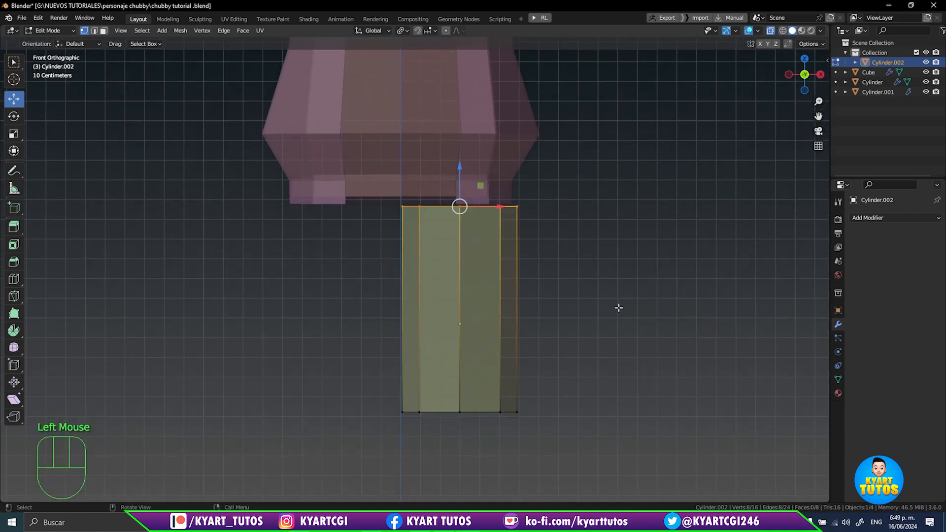
key(s)
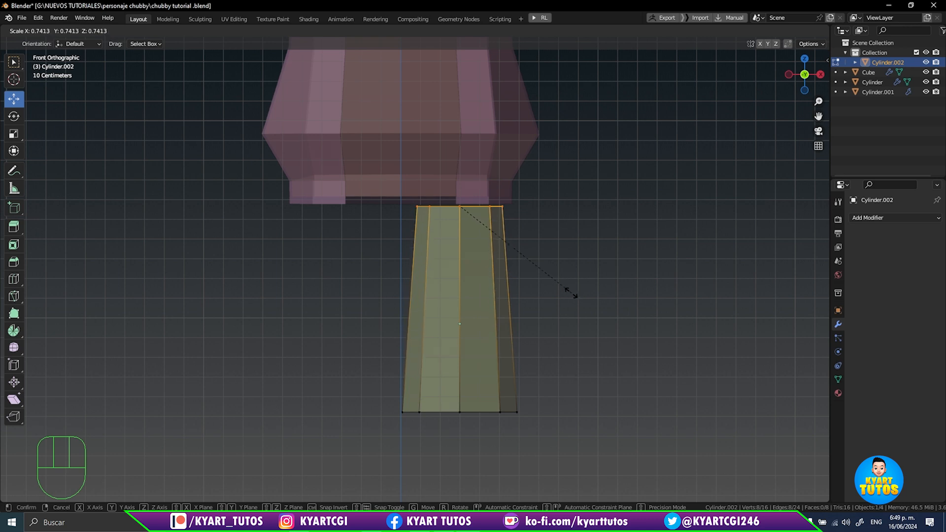
click(567, 291)
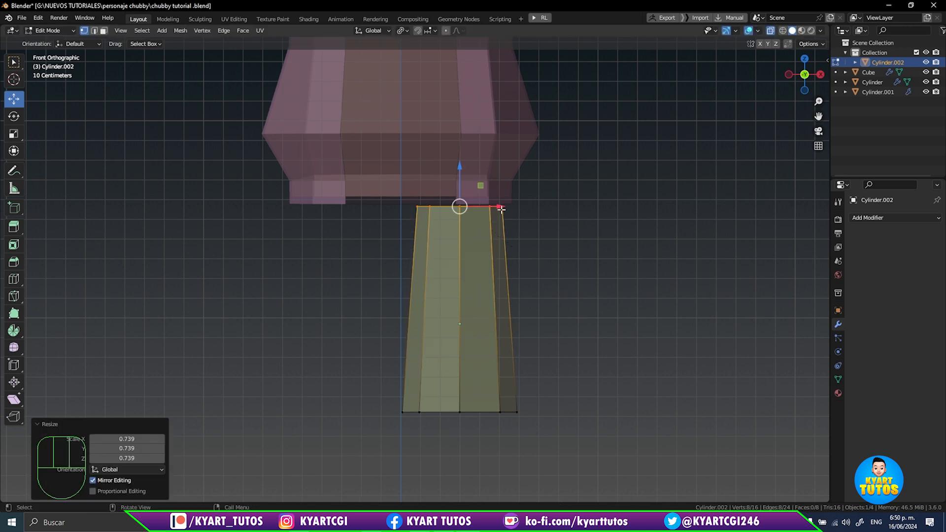
drag(499, 207, 485, 210)
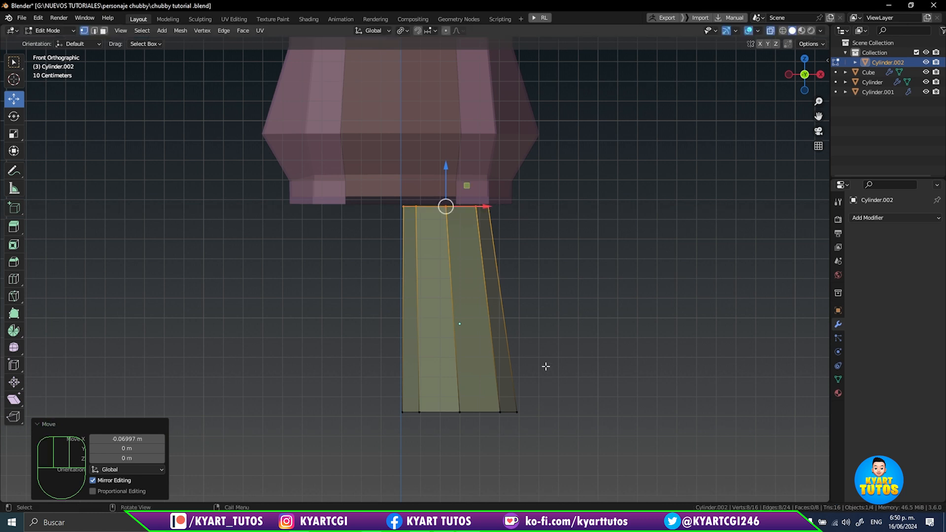
- Move the entire leg mesh about 0.085 m along X, away from the body's centre line
key(a)
drag(493, 308, 510, 310)
middle_drag(619, 341, 598, 349)
key(KP_1)
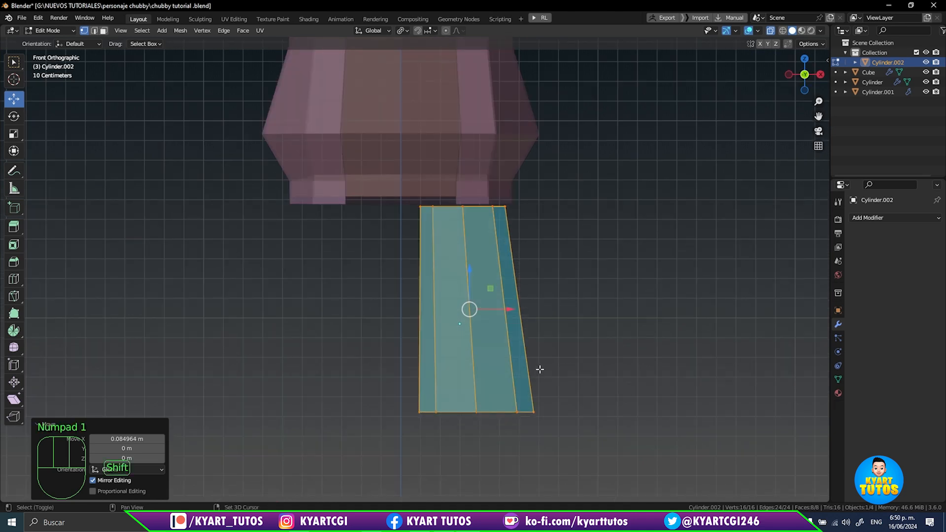
- Add two evenly spaced horizontal loop cuts around the leg without sliding them
shift+middle_drag(539, 370, 445, 492)
scroll(488, 349, up, 3)
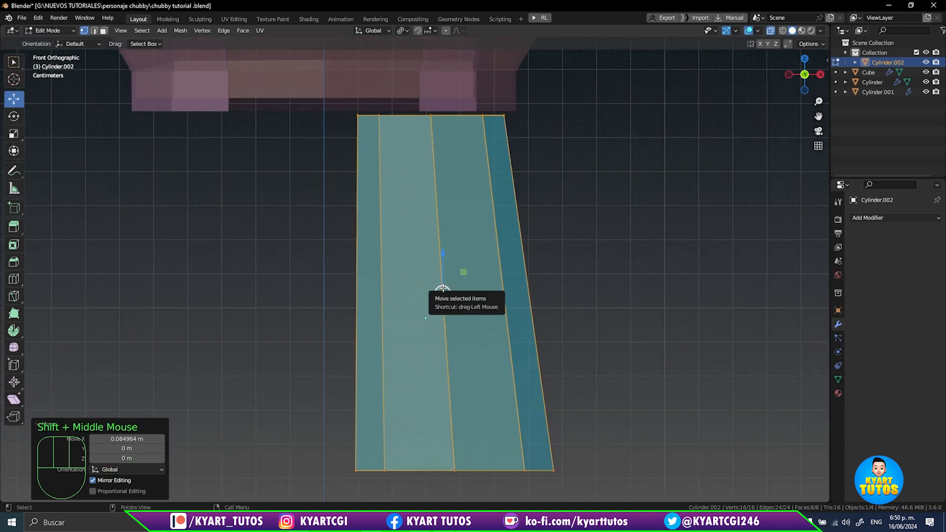
key(ctrl+r)
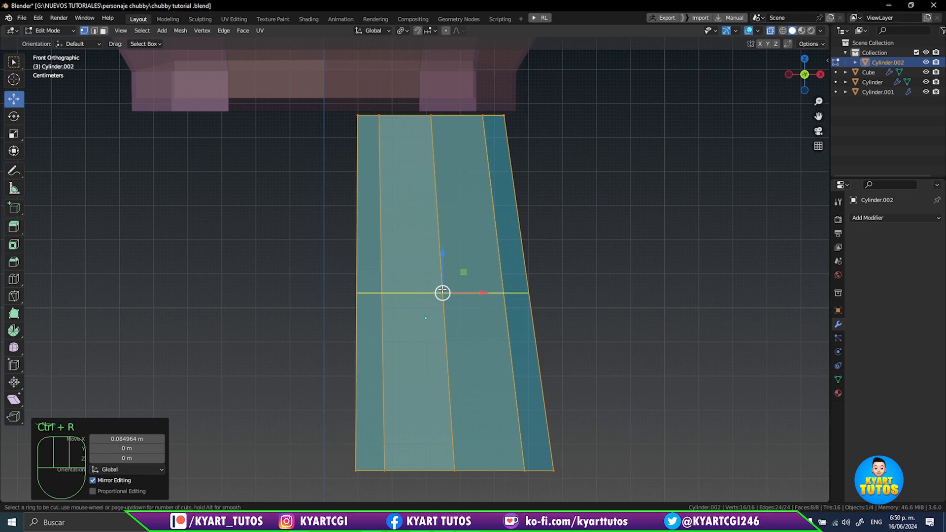
scroll(443, 292, up, 2)
scroll(443, 292, down, 1)
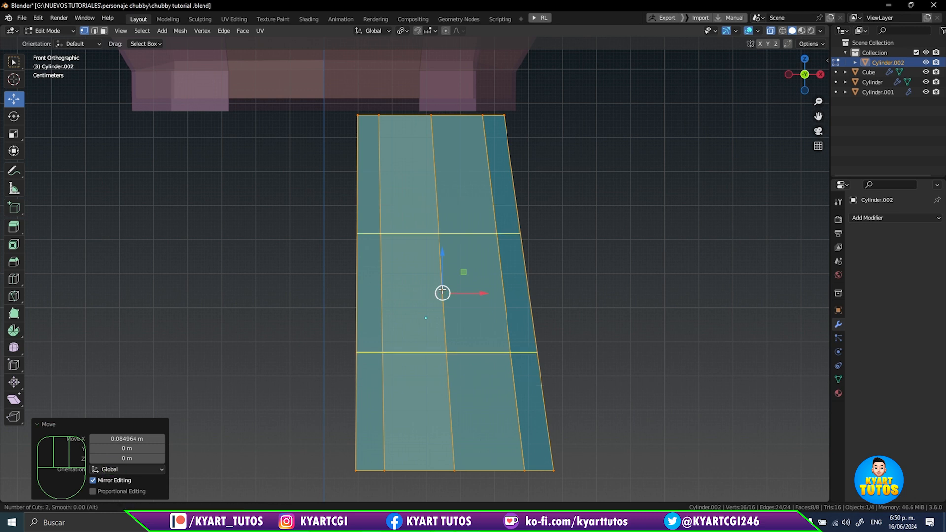
scroll(442, 292, down, 1)
scroll(443, 293, up, 1)
click(442, 293)
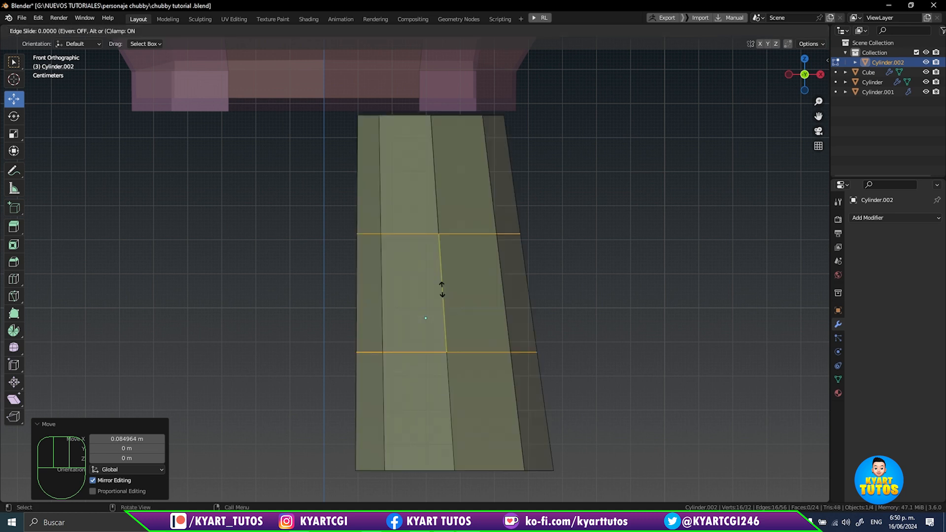
right_click(442, 290)
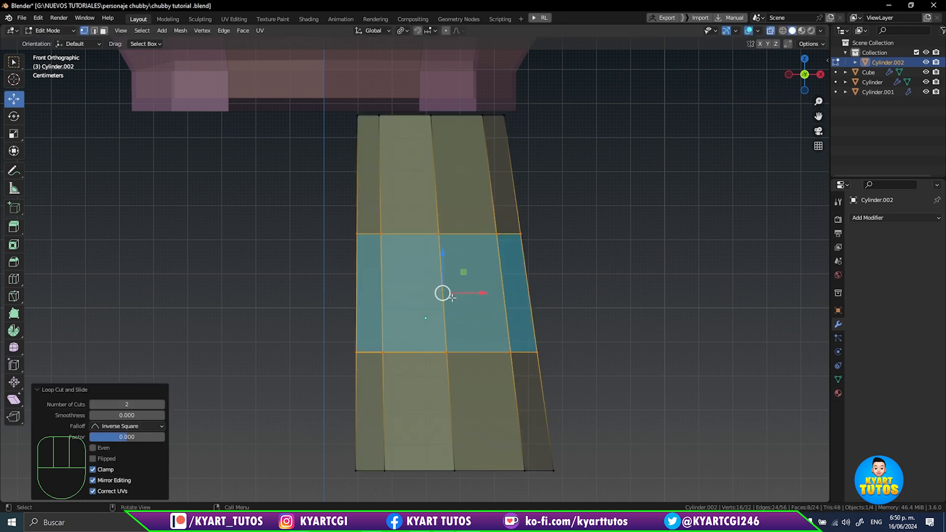
- Slide the leg's upper edge loop down towards the knee with a factor of about 0.42
alt+click(455, 234)
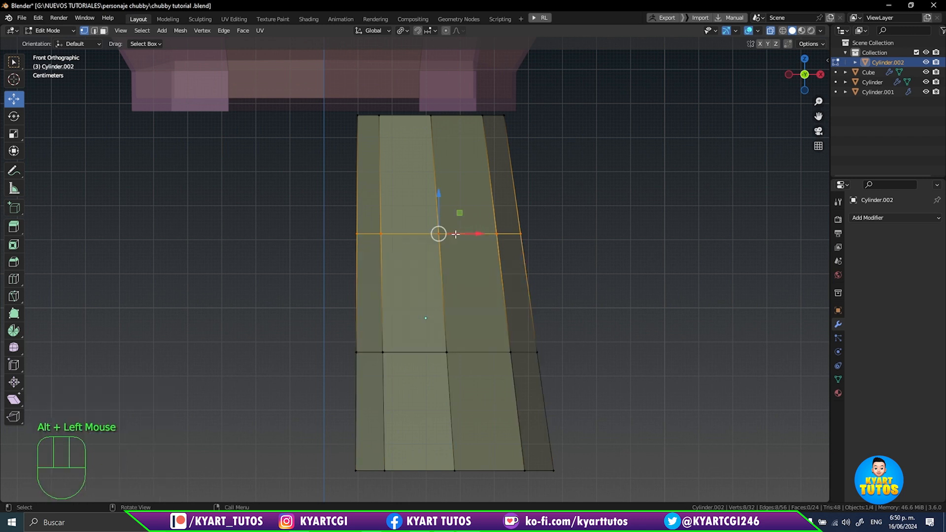
key(2)
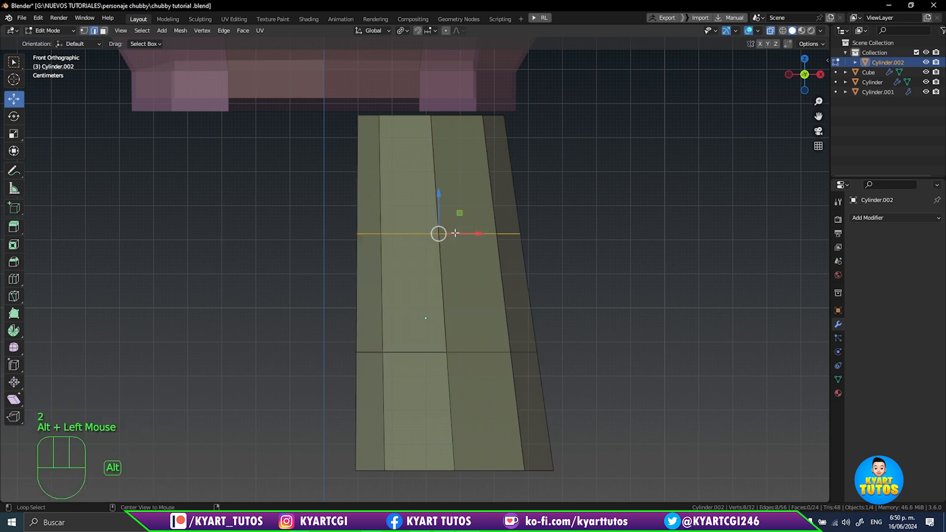
key(g)
key(g)
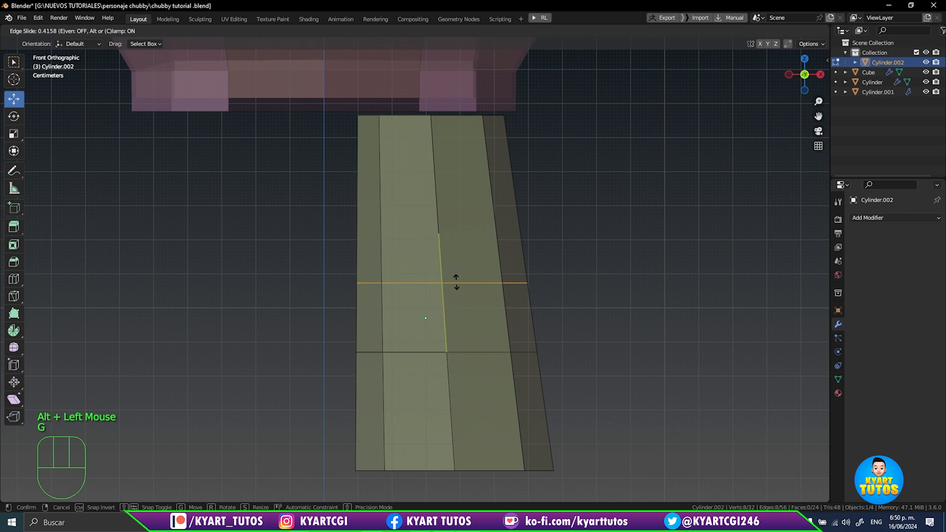
click(456, 283)
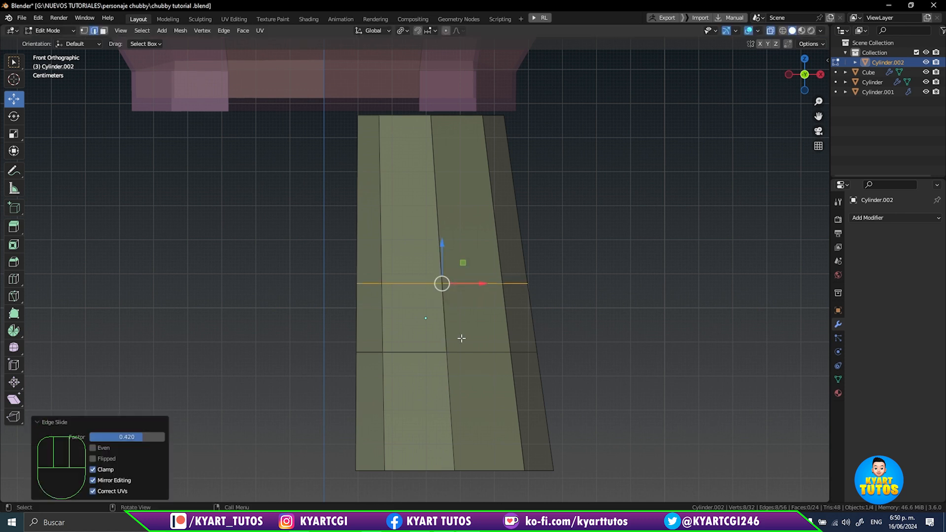
- Slide the leg's lower edge loop up close to the other knee loop with a factor of about -0.661, and turn off X-ray
alt+click(473, 353)
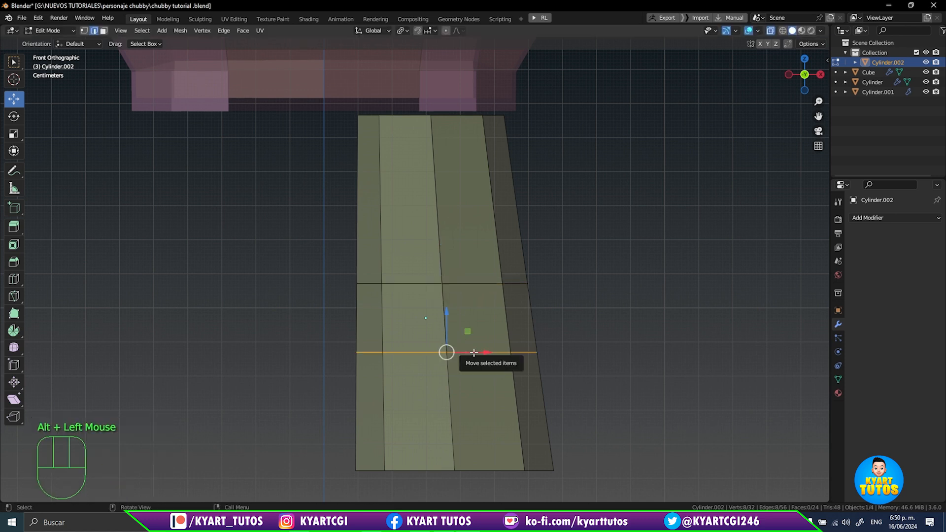
key(g)
key(g)
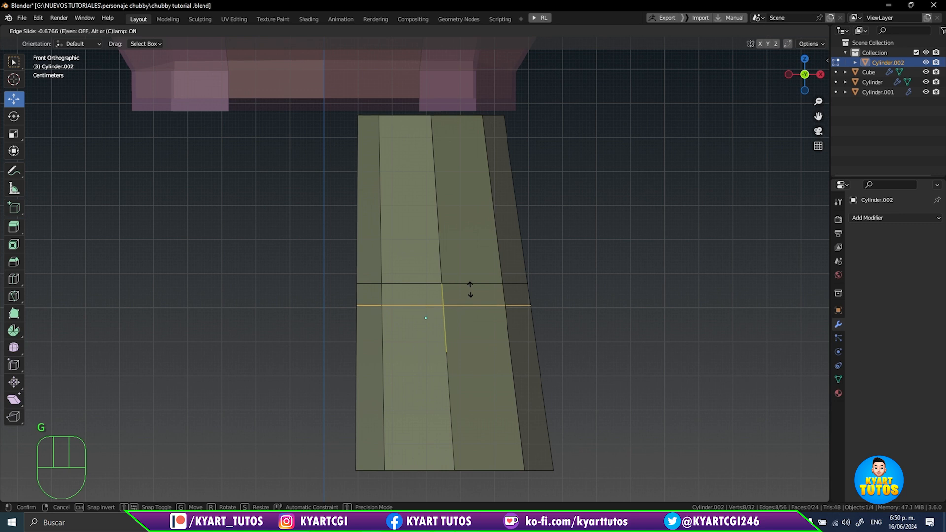
click(469, 295)
middle_drag(551, 371, 574, 393)
key(4)
- Add one centred loop cut between the two close knee loops
scroll(507, 385, down, 2)
key(KP_1)
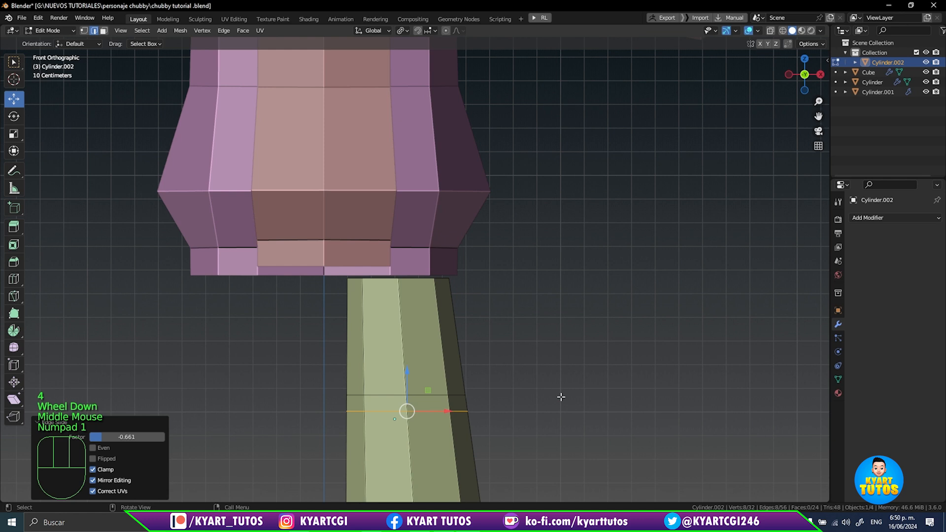
shift+scroll(532, 426, down, 1)
shift+middle_drag(532, 426, 562, 342)
scroll(555, 353, up, 2)
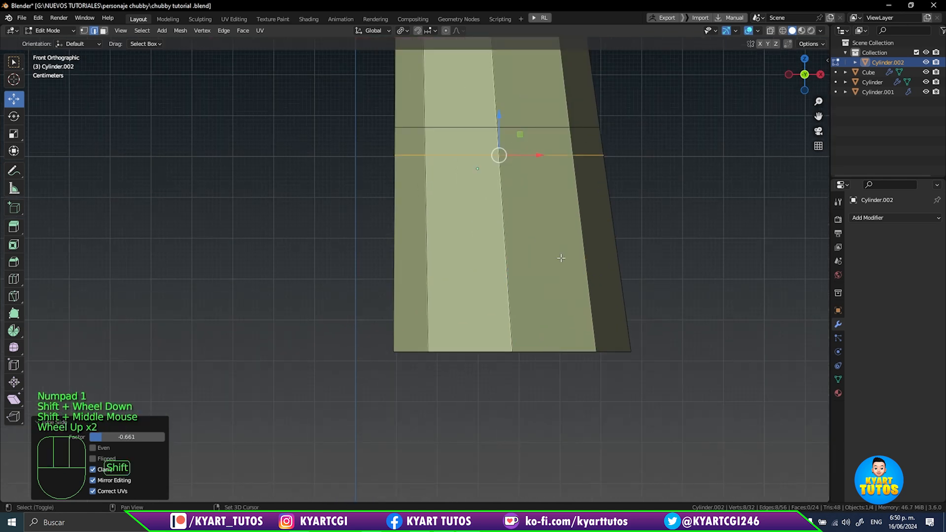
shift+middle_drag(559, 258, 509, 385)
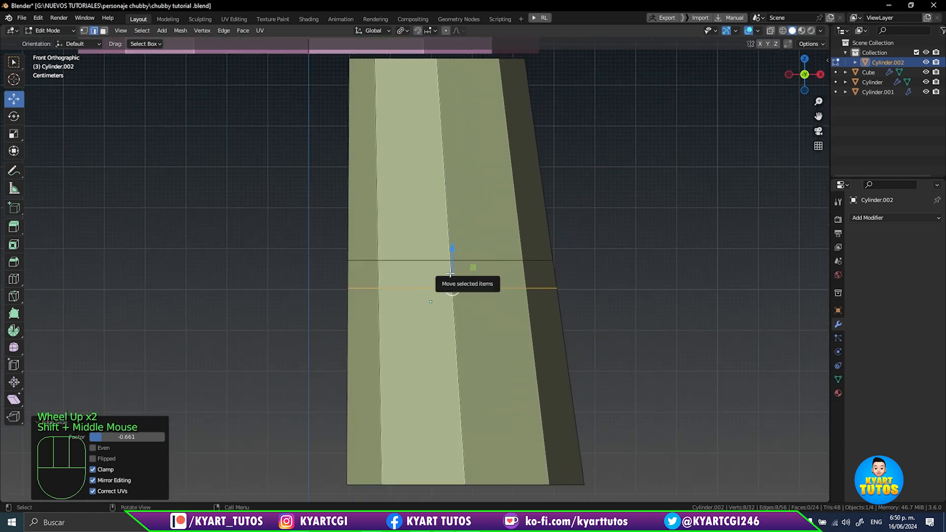
key(ctrl+r)
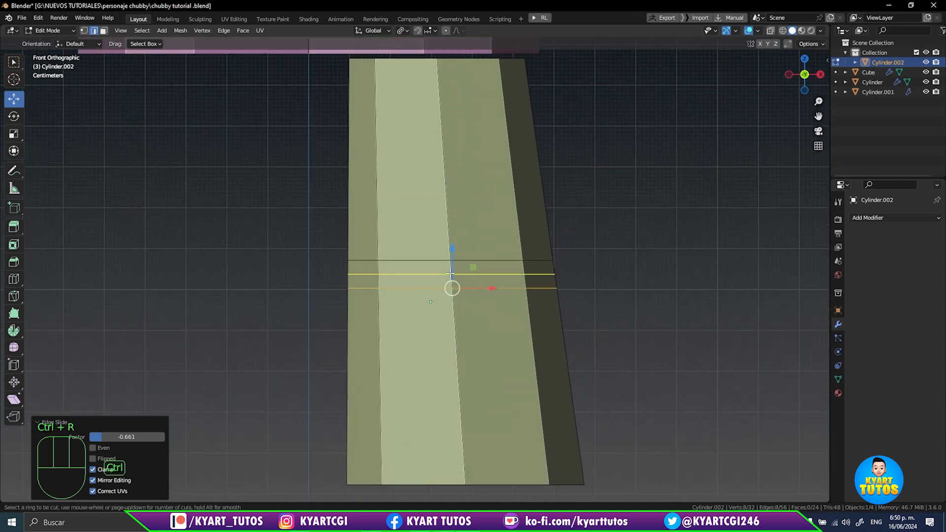
click(450, 273)
right_click(450, 274)
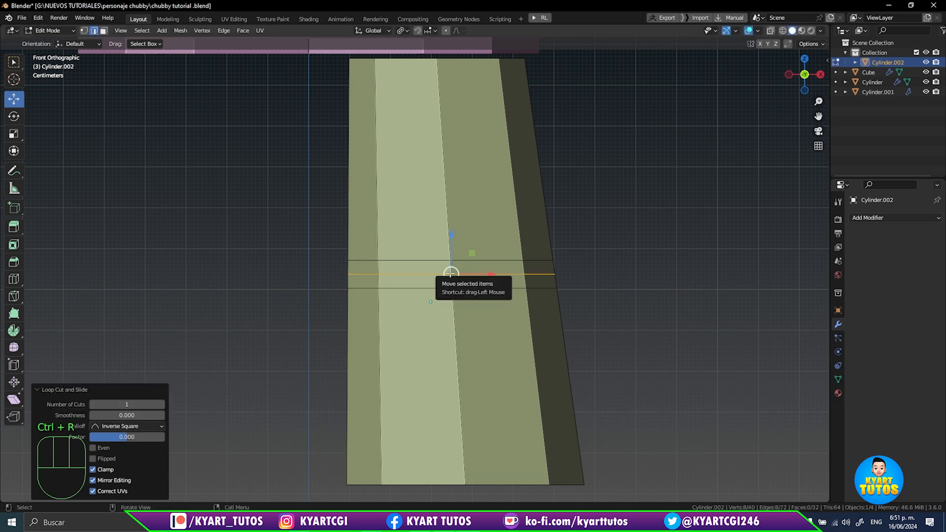
- Turn on proportional editing and move the middle knee loop about -0.019 m along Y with a proportional size of about 0.424
key(Up)
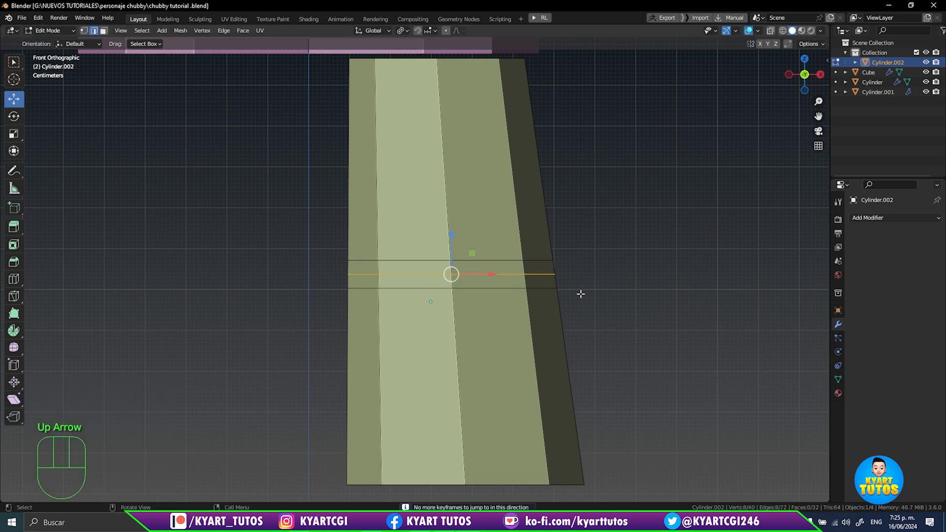
key(KP_3)
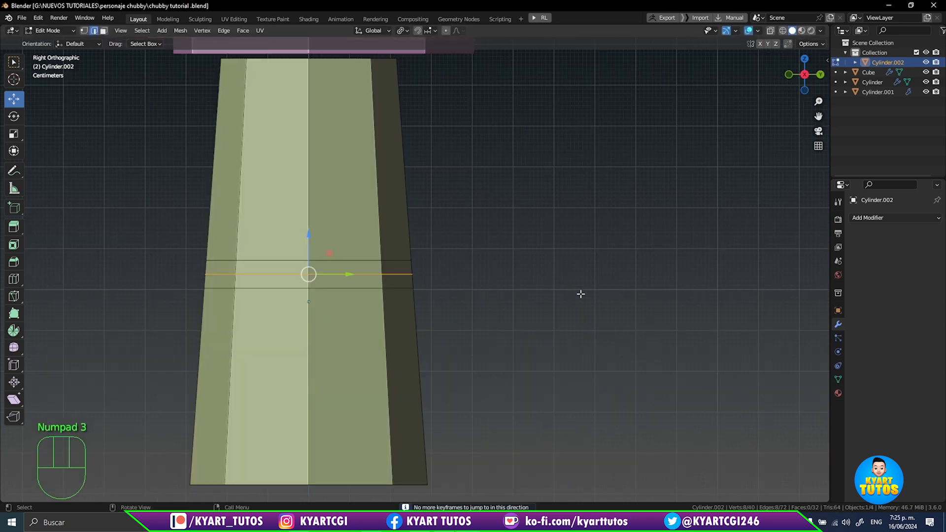
shift+middle_drag(486, 315, 660, 338)
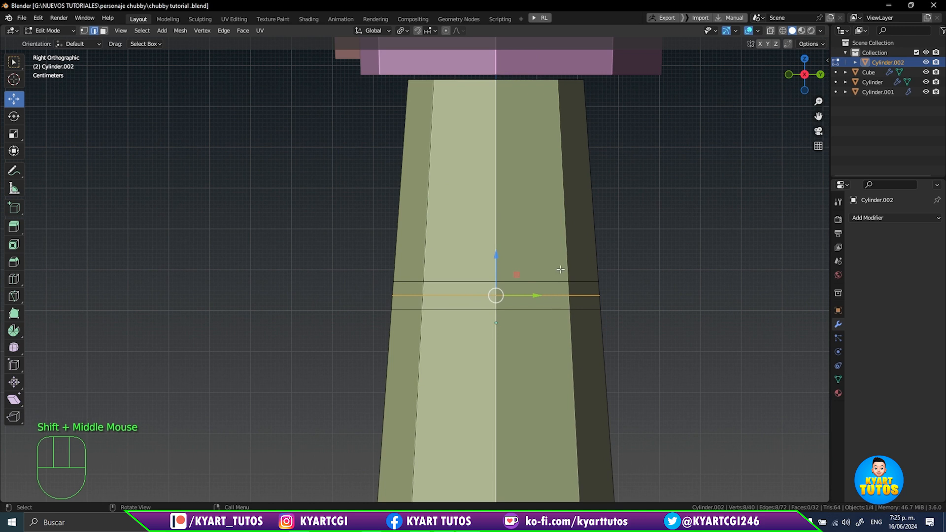
key(o)
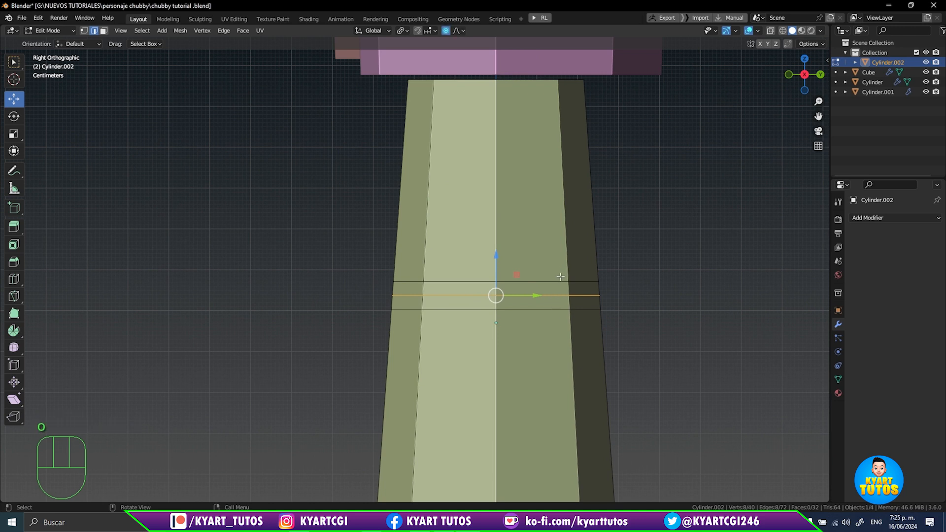
drag(538, 293, 524, 297)
scroll(526, 298, up, 3)
scroll(527, 297, up, 1)
scroll(526, 297, up, 2)
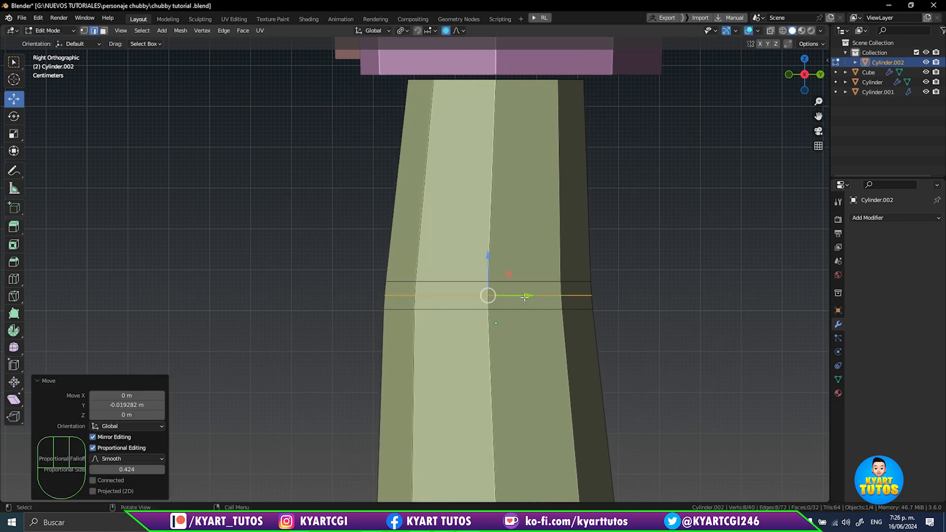
key(KP_1)
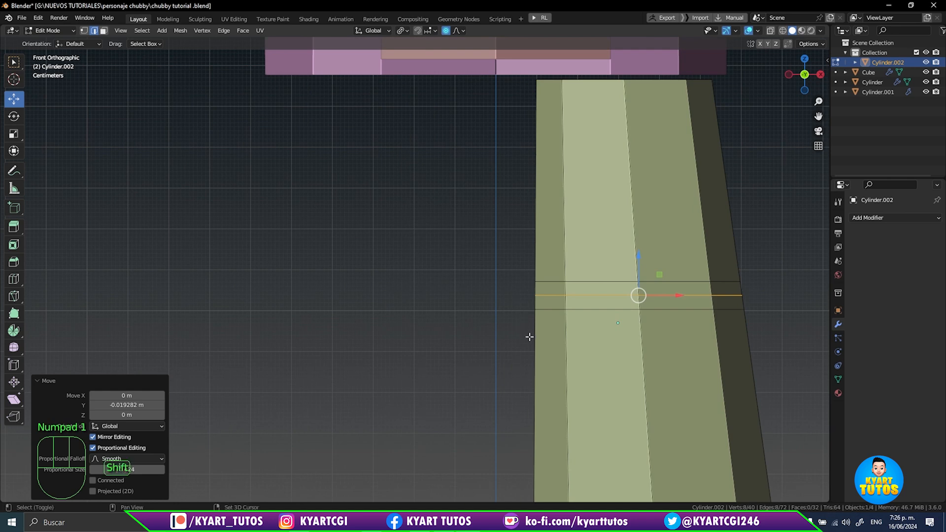
shift+middle_drag(528, 334, 400, 299)
scroll(522, 347, down, 2)
middle_drag(522, 347, 455, 260)
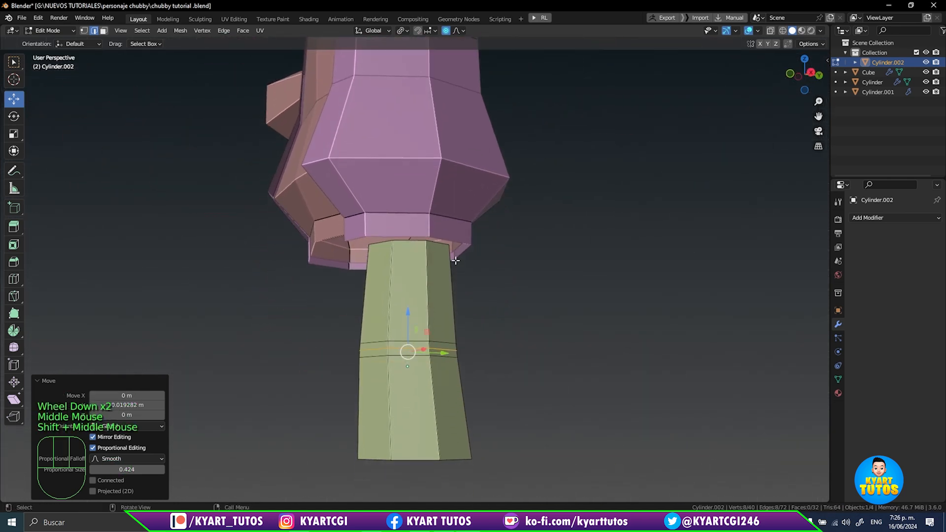
key(KP_3)
scroll(453, 259, up, 2)
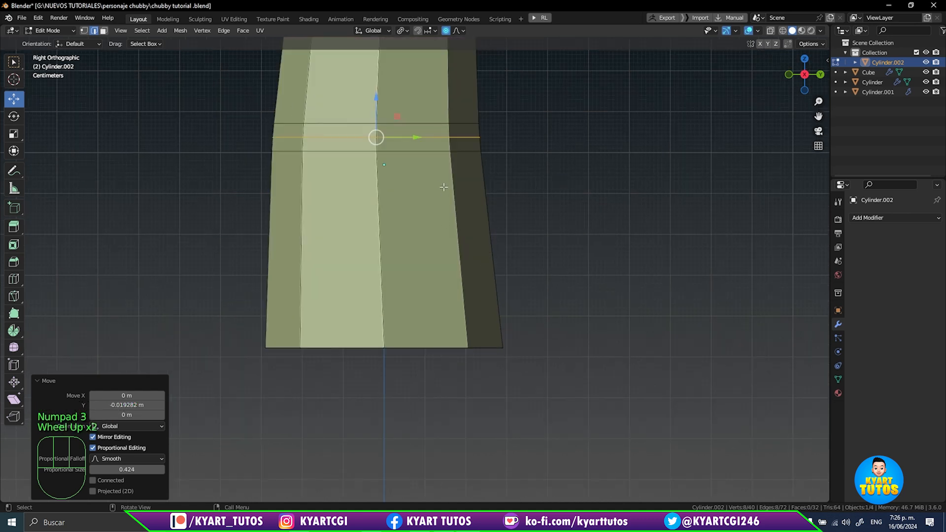
- Move the middle knee loop back about 0.0036 m along Y with proportional editing
shift+middle_drag(444, 186, 451, 275)
drag(426, 221, 426, 222)
shift+middle_drag(427, 222, 478, 332)
scroll(440, 251, up, 2)
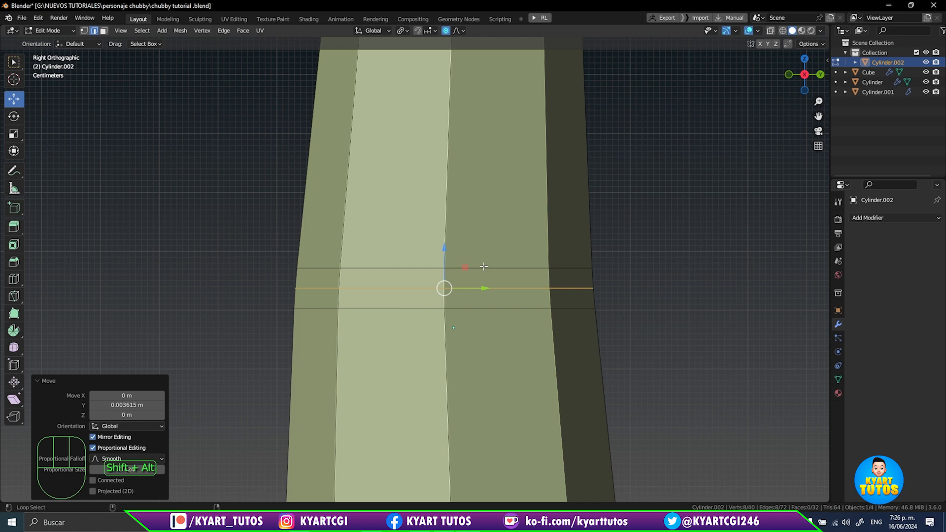
- Select all three knee loops, turn off proportional editing and edge-slide them with a factor of about -0.016
alt+shift+click(483, 268)
alt+shift+click(485, 308)
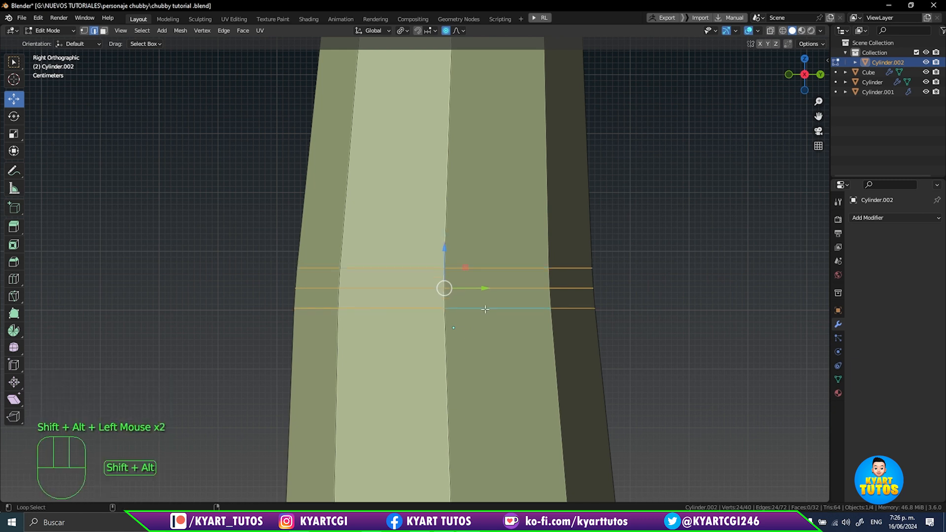
key(o)
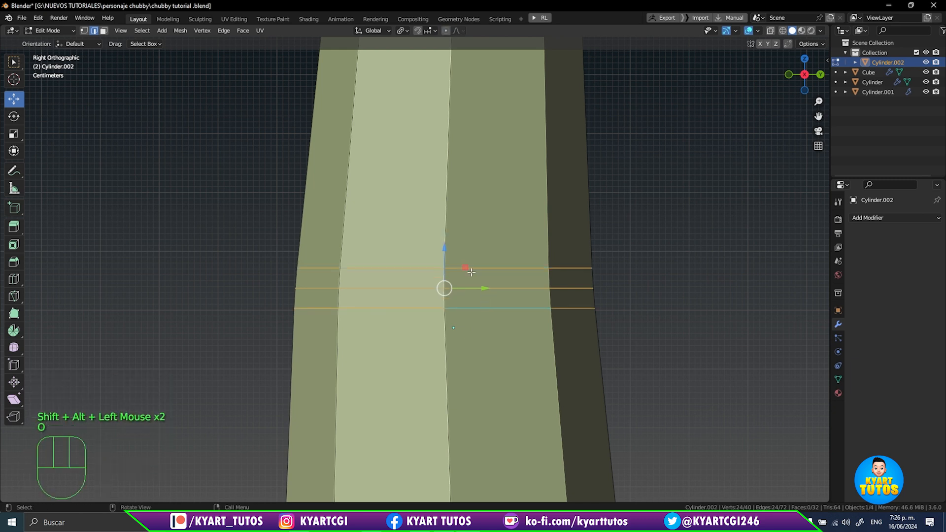
key(g)
key(g)
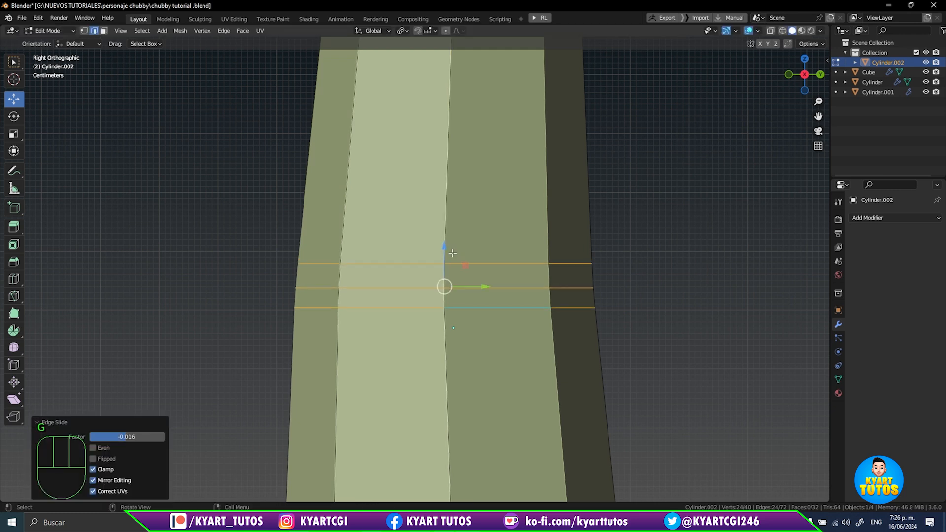
click(450, 251)
- Raise the middle knee loop slightly and move the lower knee loop up about 0.020 m along Z
alt+click(509, 288)
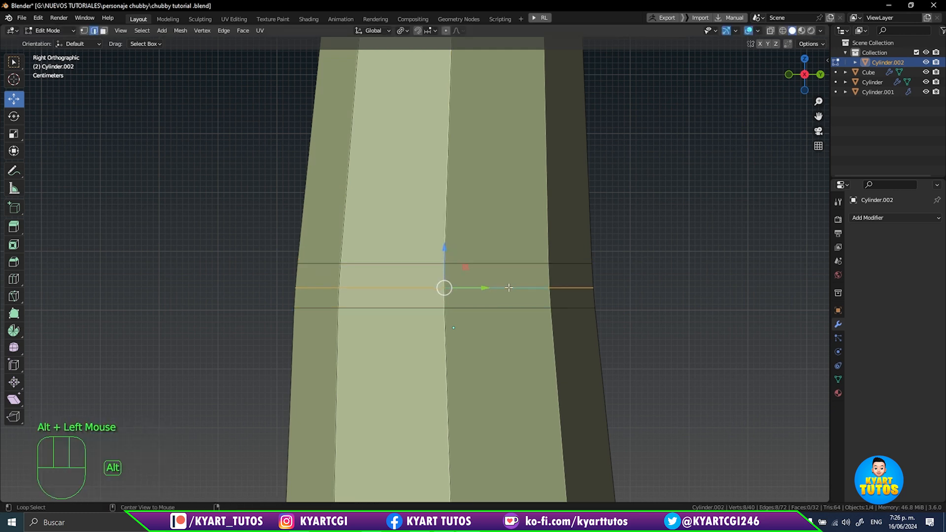
drag(444, 247, 444, 243)
alt+click(475, 306)
drag(447, 277, 447, 269)
- Move the middle knee loop about -0.003 m along Y
scroll(447, 400, down, 2)
shift+middle_drag(448, 400, 457, 116)
scroll(440, 193, up, 2)
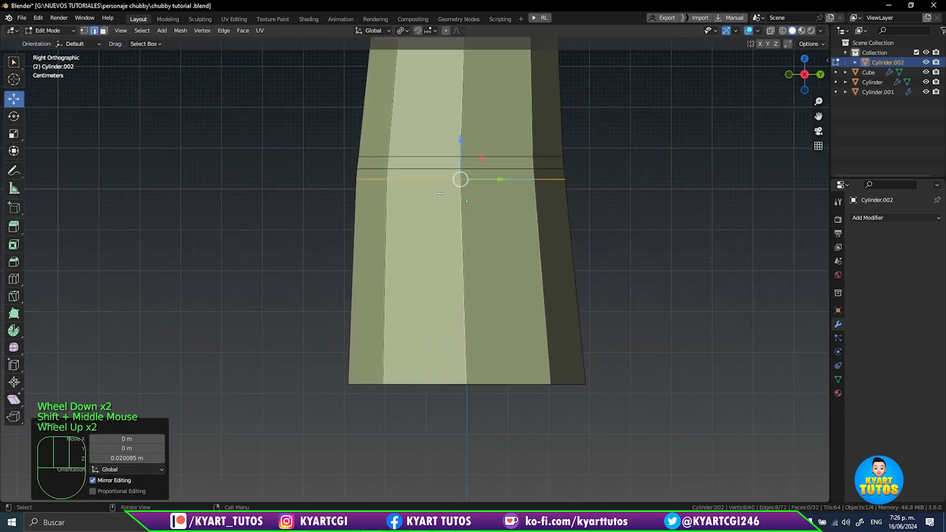
shift+middle_drag(440, 193, 452, 245)
scroll(429, 233, up, 1)
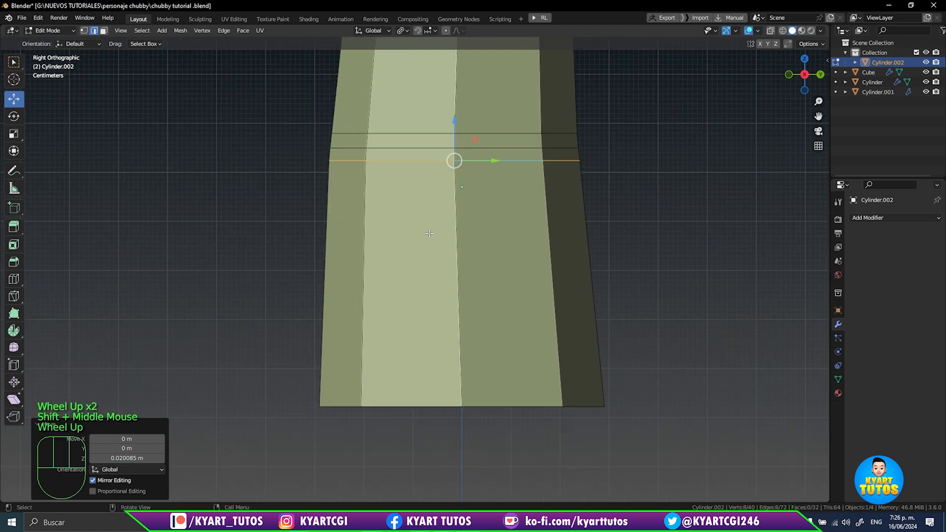
alt+click(495, 147)
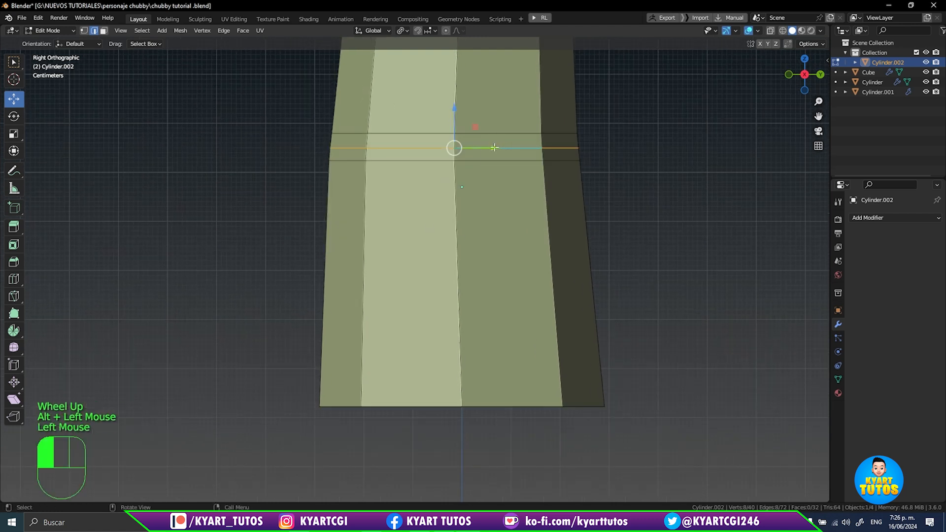
drag(495, 147, 493, 147)
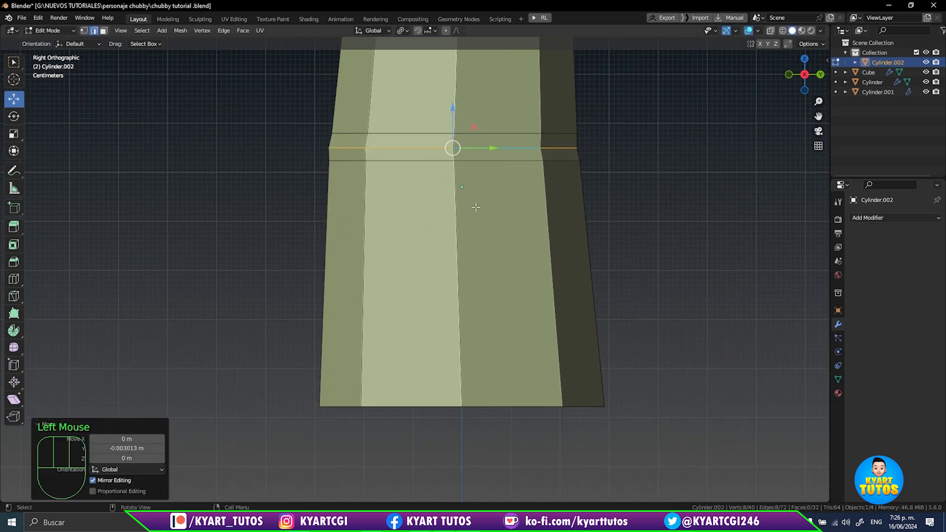
- Return to Object Mode and apply the leg's location, rotation and scale
middle_drag(475, 207, 514, 258)
scroll(554, 222, down, 1)
key(KP_1)
scroll(474, 336, down, 1)
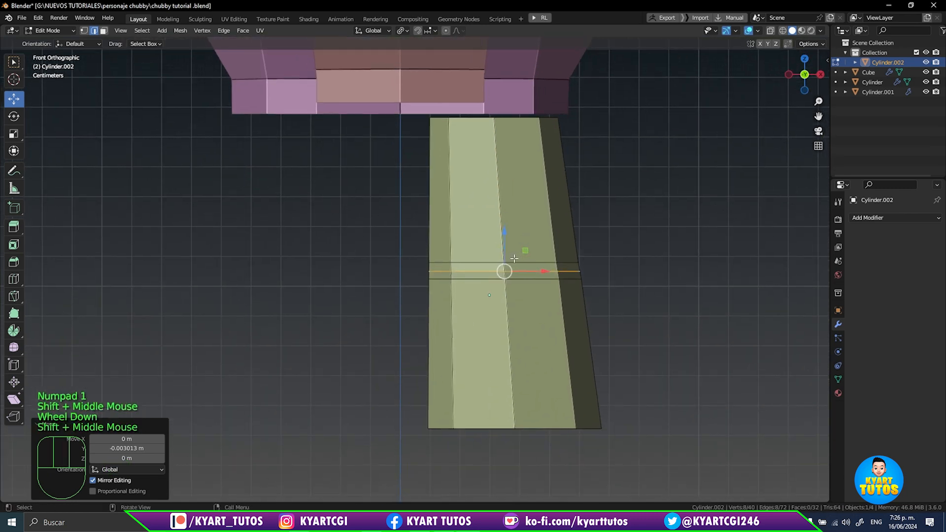
key(Tab)
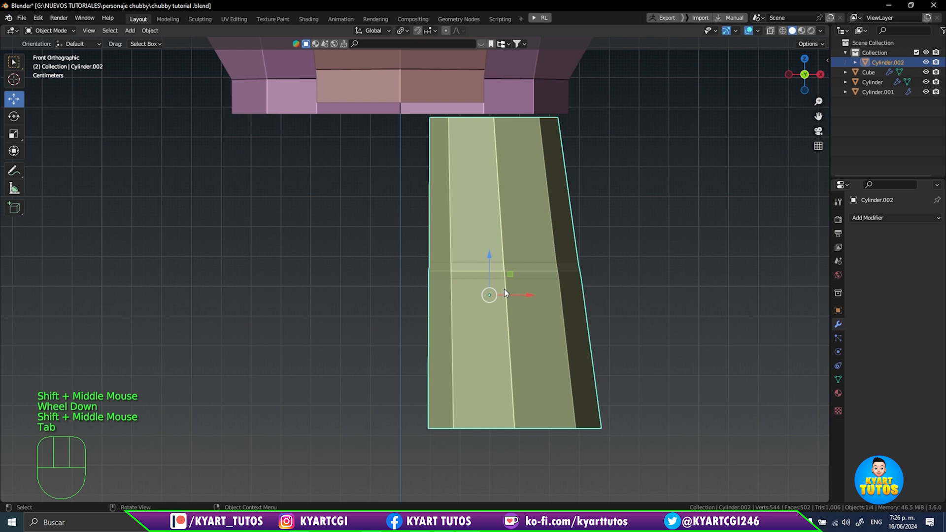
right_click(521, 220)
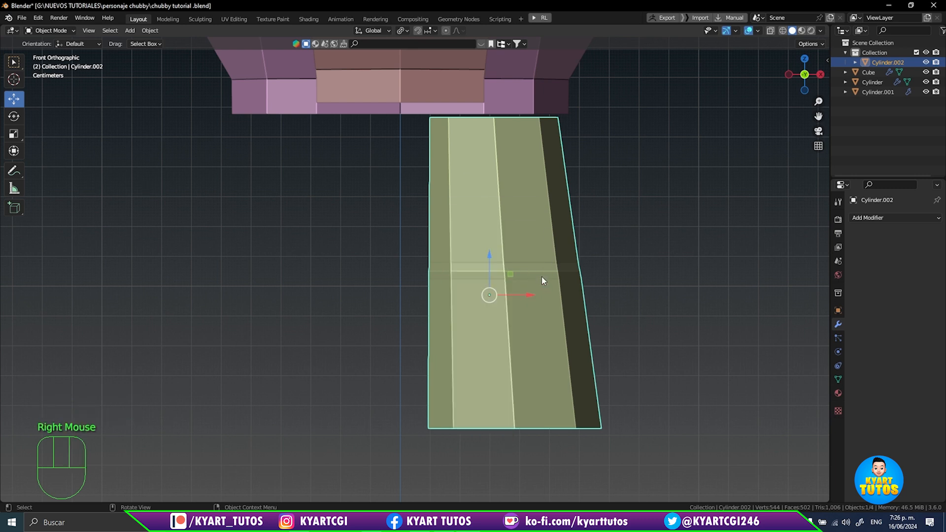
key(ctrl+a)
click(461, 271)
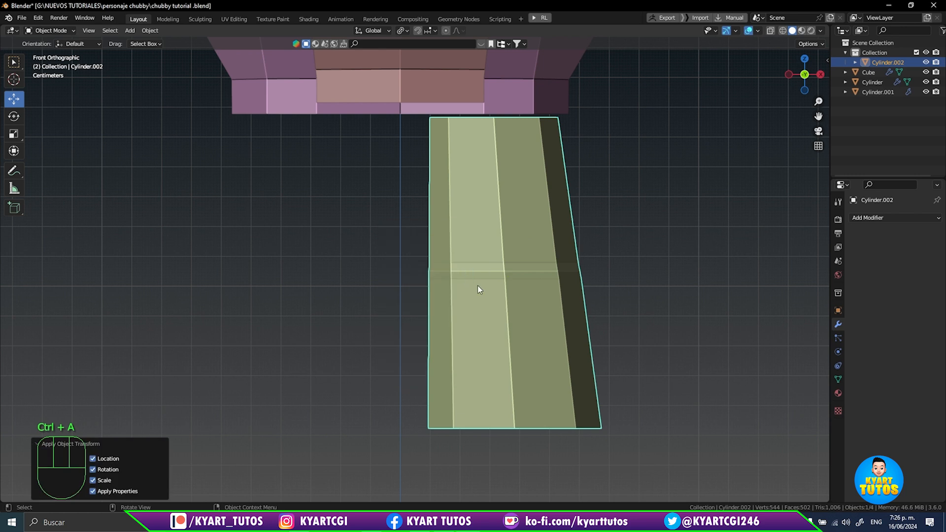
- Add a Mirror modifier on the X axis to create the opposite leg
click(913, 217)
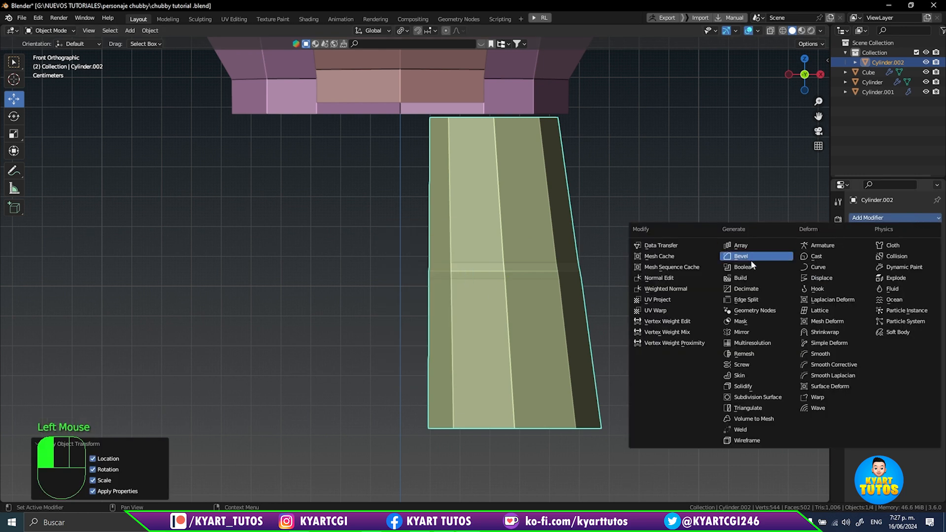
click(764, 332)
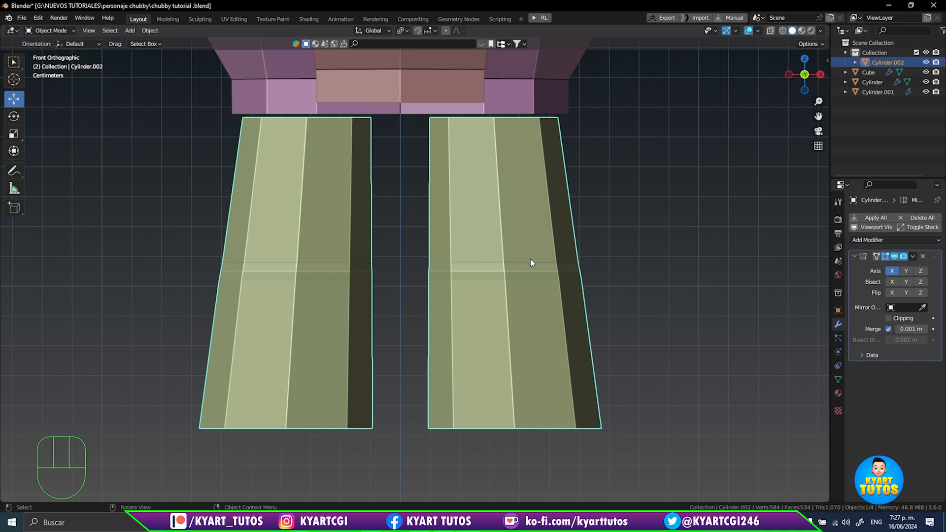
scroll(530, 267, down, 2)
shift+middle_drag(497, 333, 543, 205)
scroll(533, 220, down, 1)
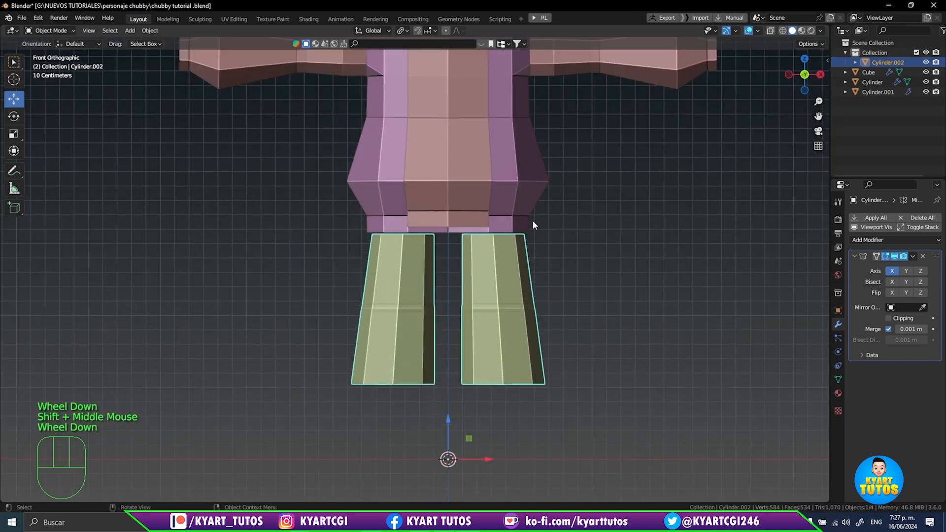
scroll(533, 226, down, 2)
scroll(522, 248, up, 4)
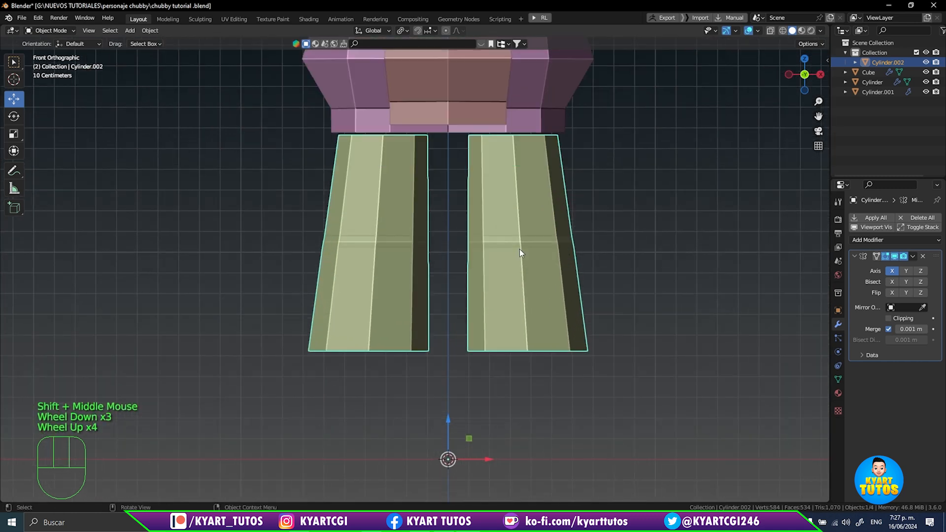
- Select the whole leg mesh in Edit Mode and move it about -0.048 m along X, closer to the centre
shift+middle_drag(519, 250, 513, 271)
key(Tab)
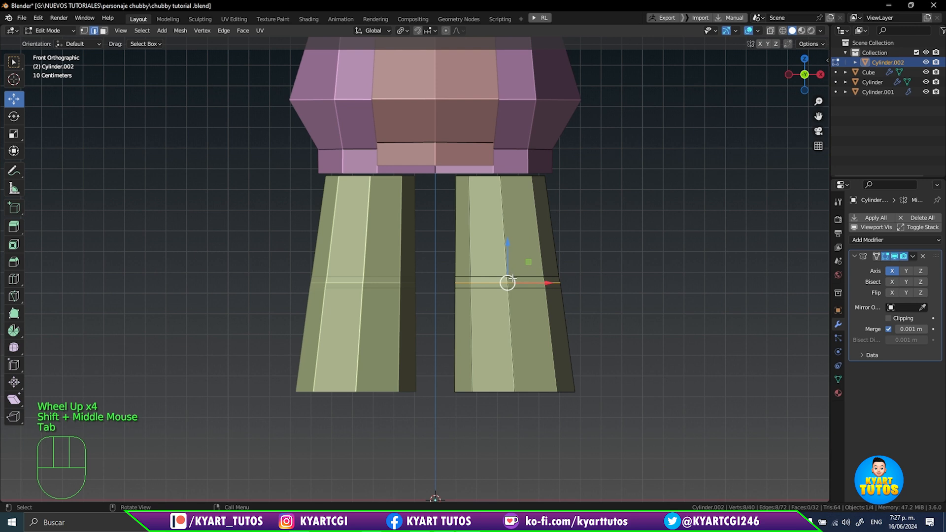
key(a)
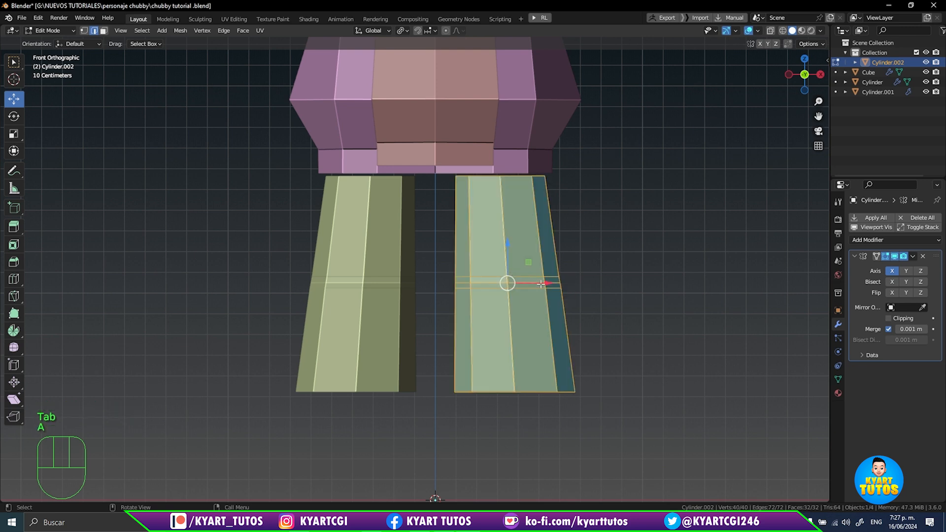
drag(541, 284, 529, 285)
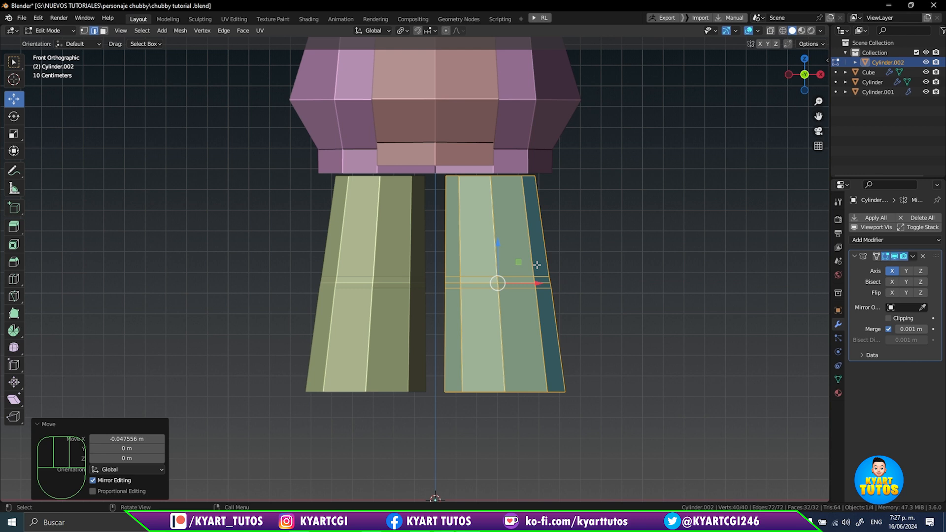
shift+middle_drag(541, 237, 547, 270)
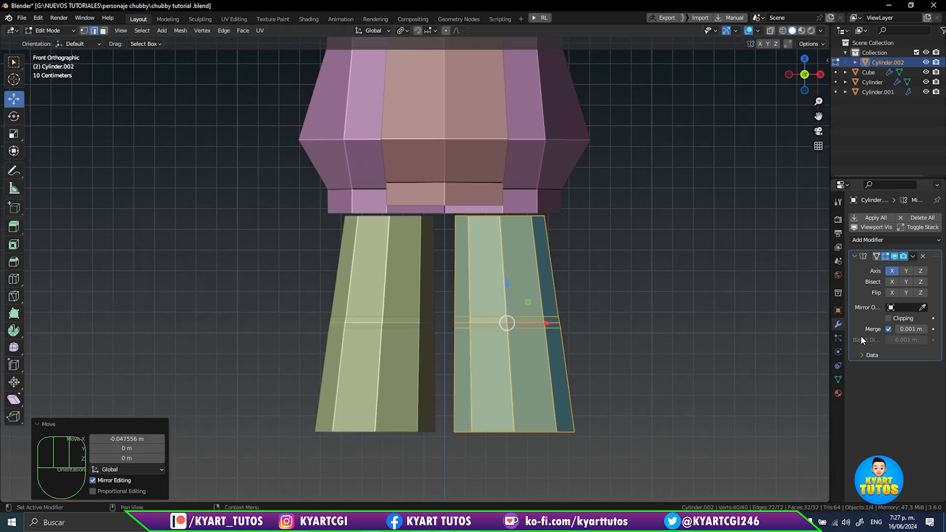
- Turn on clipping for the leg's mirror and isolate the legs in local view with X-ray on
click(888, 319)
key(KP_Divide)
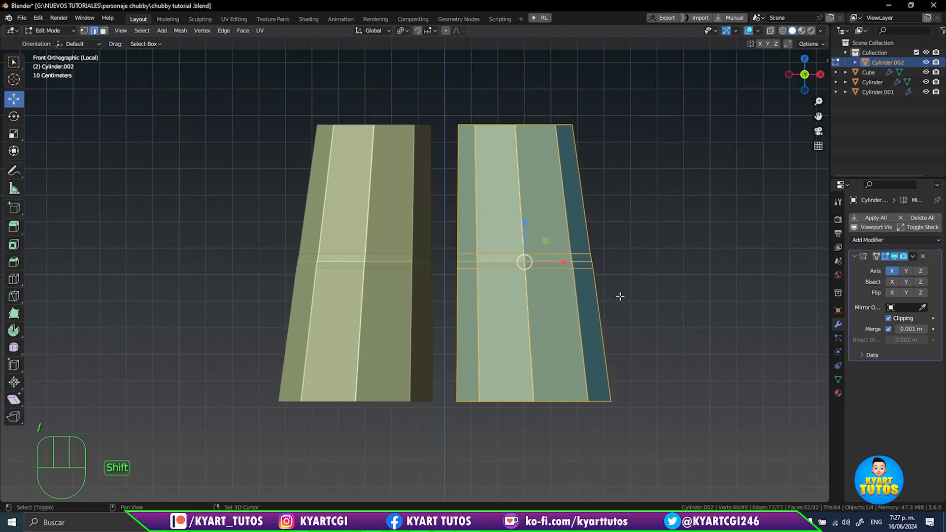
shift+middle_drag(619, 296, 606, 334)
key(4)
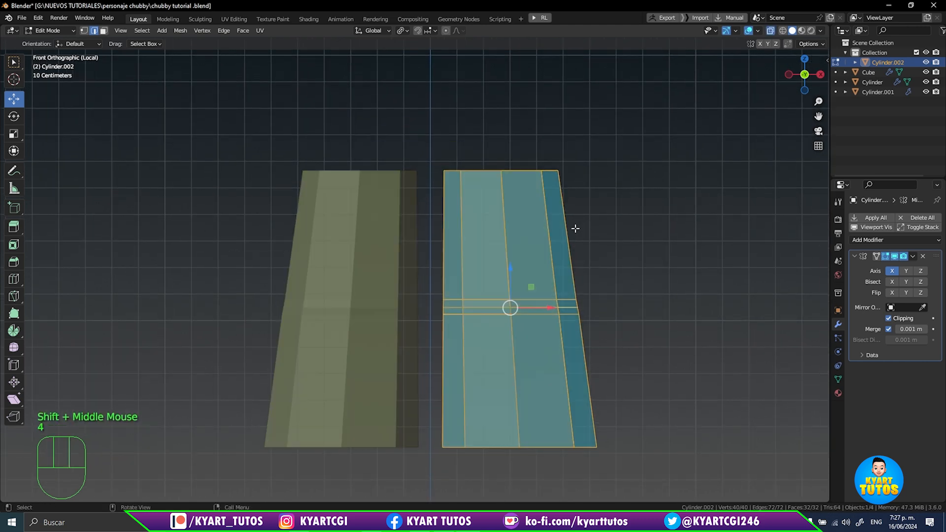
- Extrude the leg's top edge loop upward and inward toward the centre line
shift+middle_drag(514, 196, 523, 241)
scroll(570, 148, up, 2)
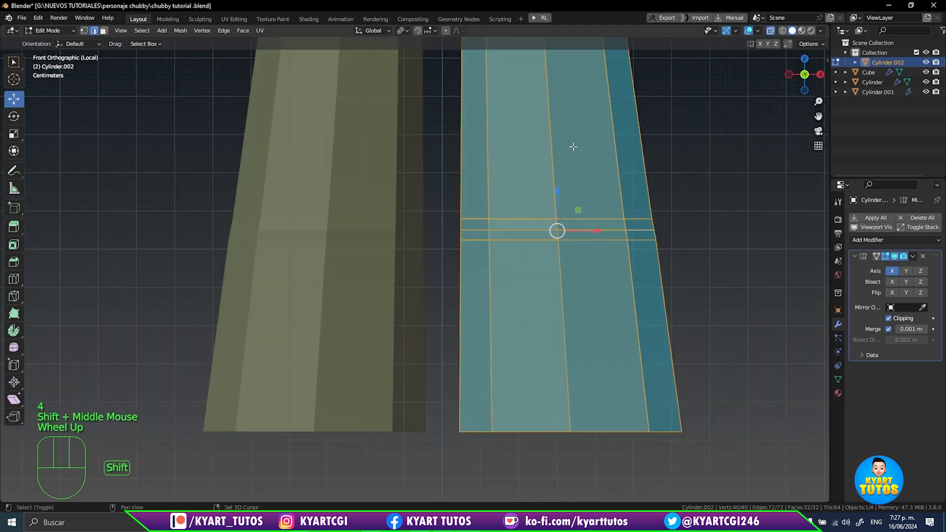
shift+middle_drag(570, 148, 585, 322)
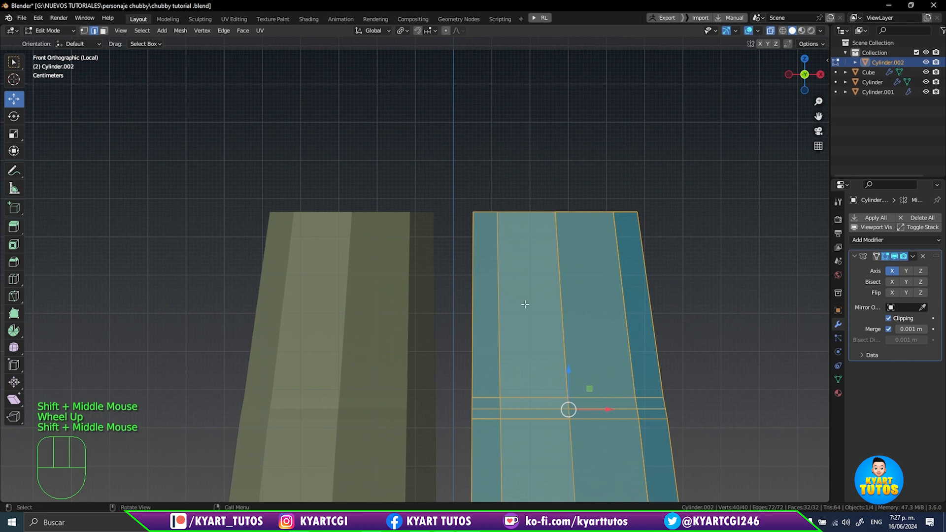
alt+click(583, 214)
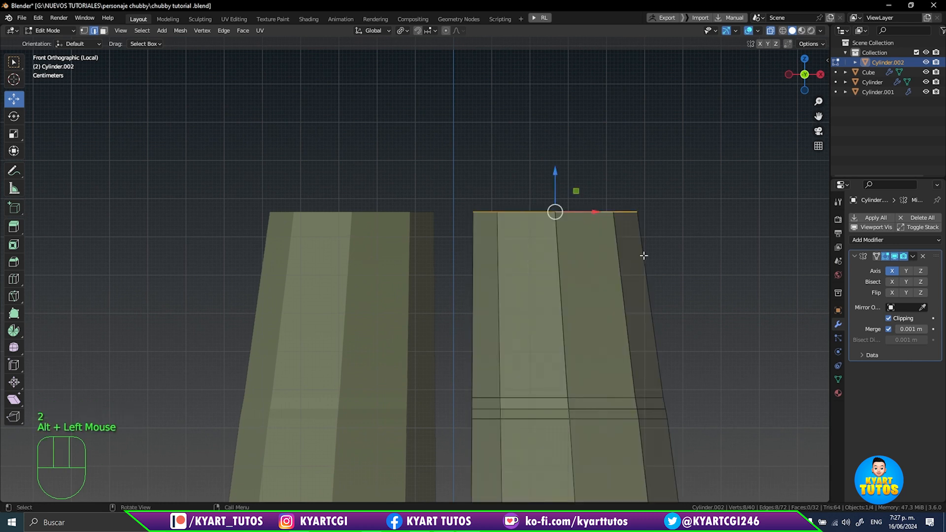
ctrl+right_click(497, 121)
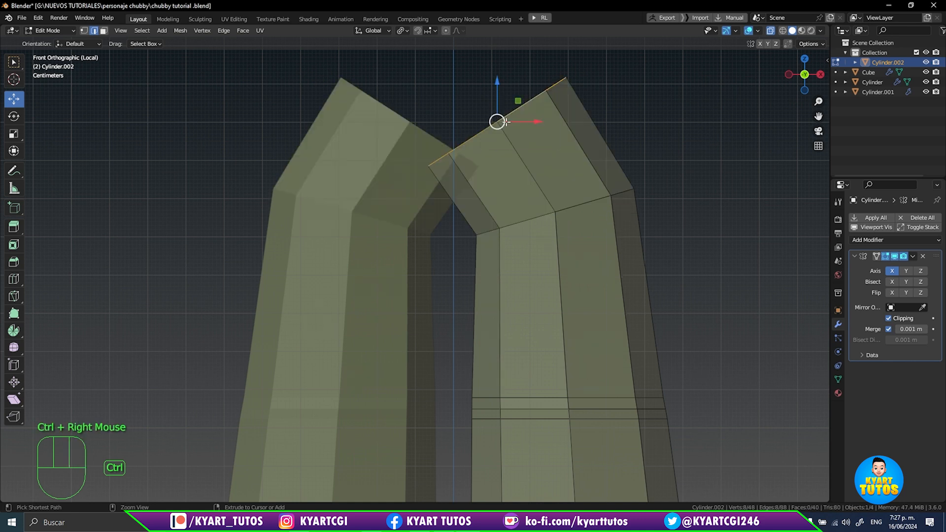
- Move the extruded top loop about 0.075 m along X and scale it to about 0.83
drag(523, 122, 552, 134)
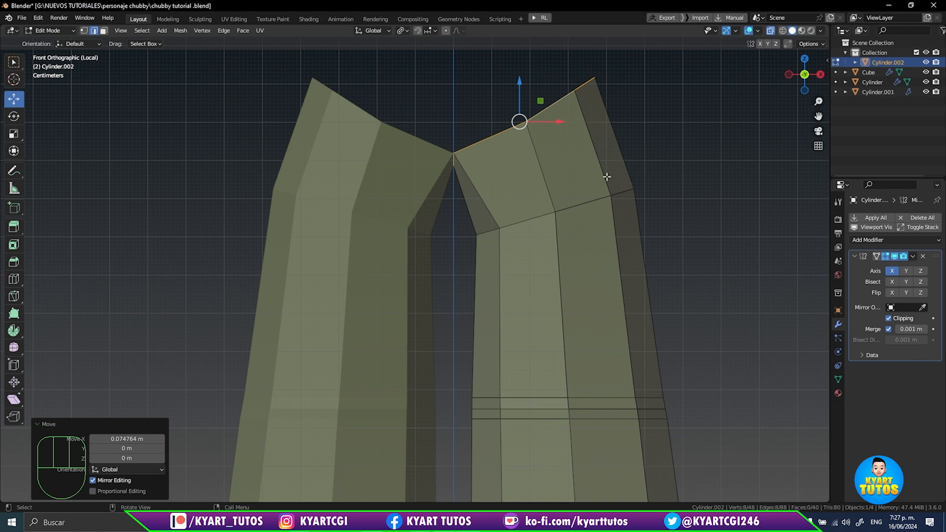
key(s)
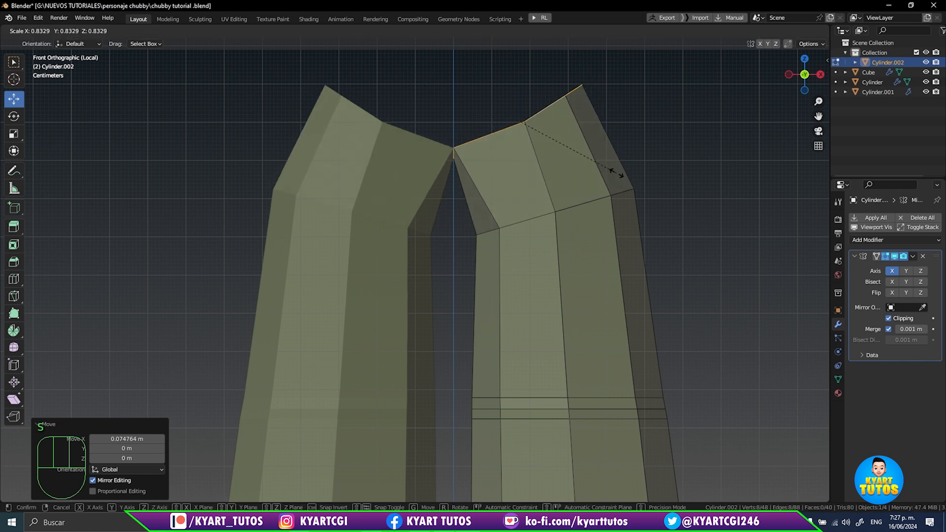
click(617, 174)
key(ctrl+z)
key(ctrl+z)
key(ctrl+z)
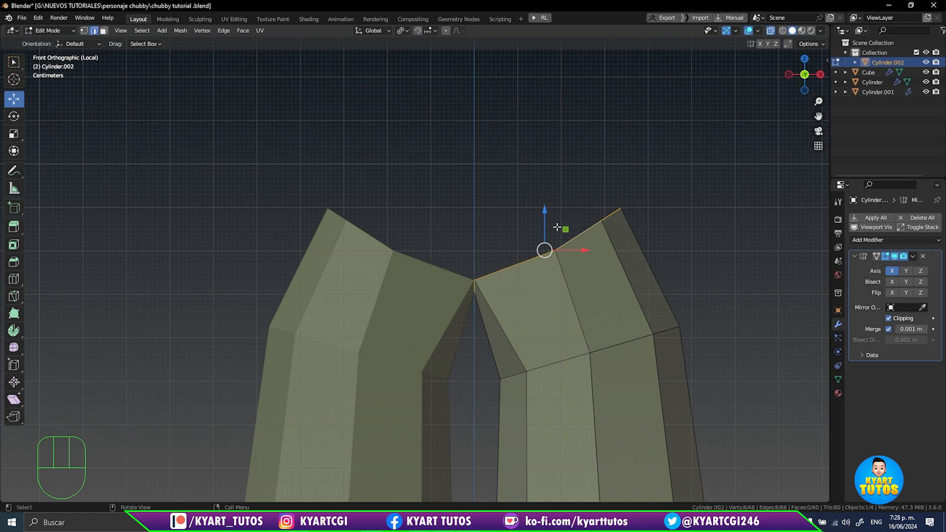
- Lower the extruded top loop about 0.046 m along Z and rotate it about -45.7° in the front view
mouse_move(545, 219)
mouse_down()
mouse_move(544, 246)
mouse_move(544, 235)
mouse_up()
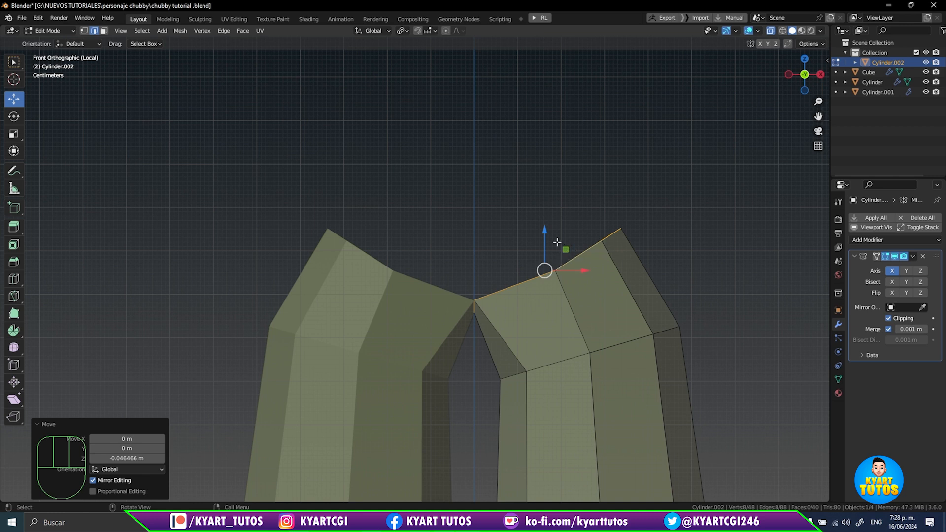
key(r)
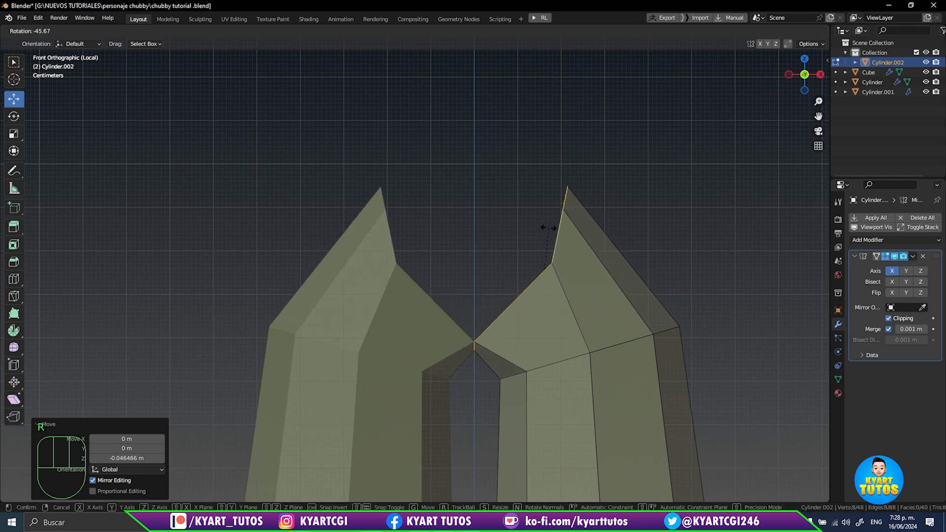
click(547, 228)
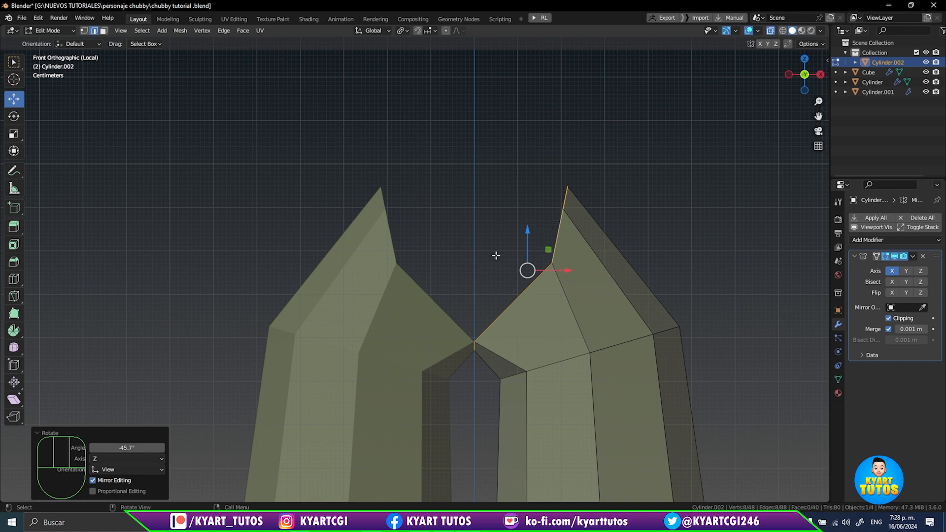
- Extrude the rotated loop about -0.248 m along X to join both legs at the mirror centre line
key(e)
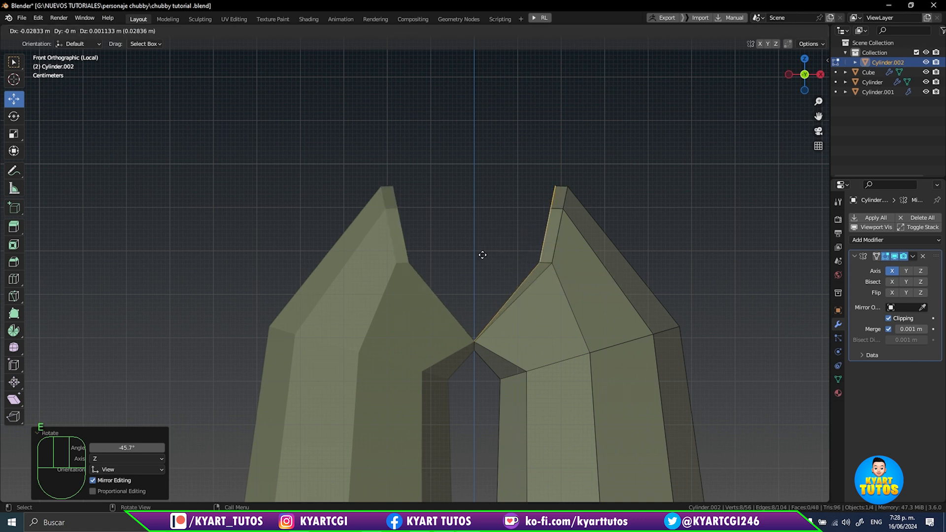
click(388, 252)
shift+middle_drag(540, 279, 533, 252)
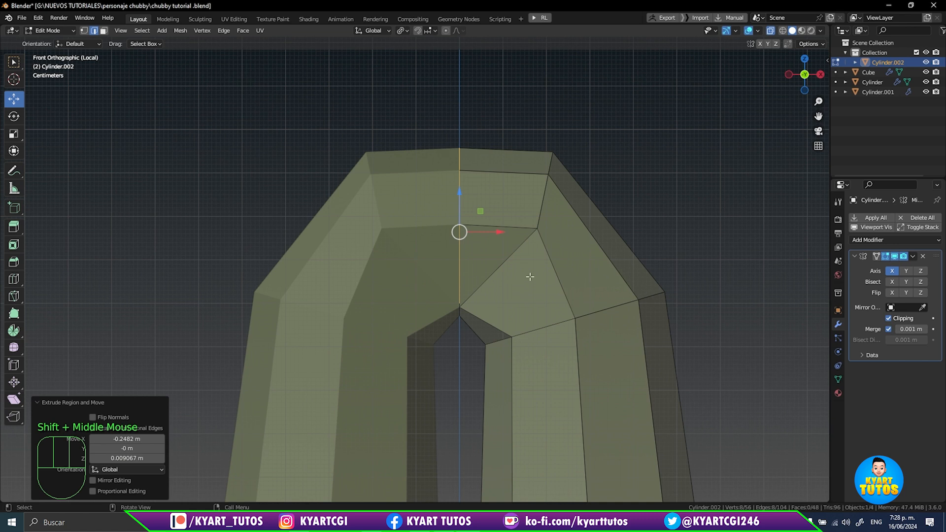
- Add a centred loop cut across the hip section between the leg and the mirror centre line, and scale it up slightly
key(ctrl+r)
click(491, 326)
right_click(496, 325)
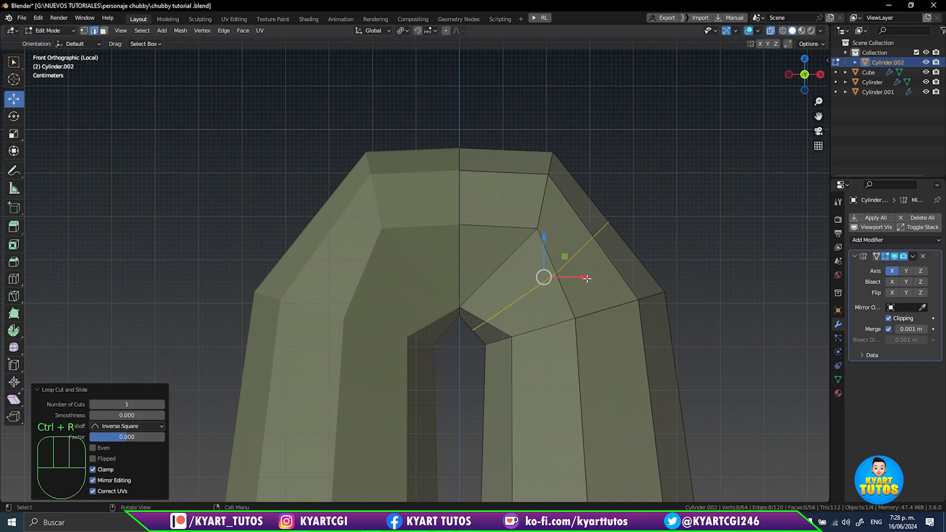
key(s)
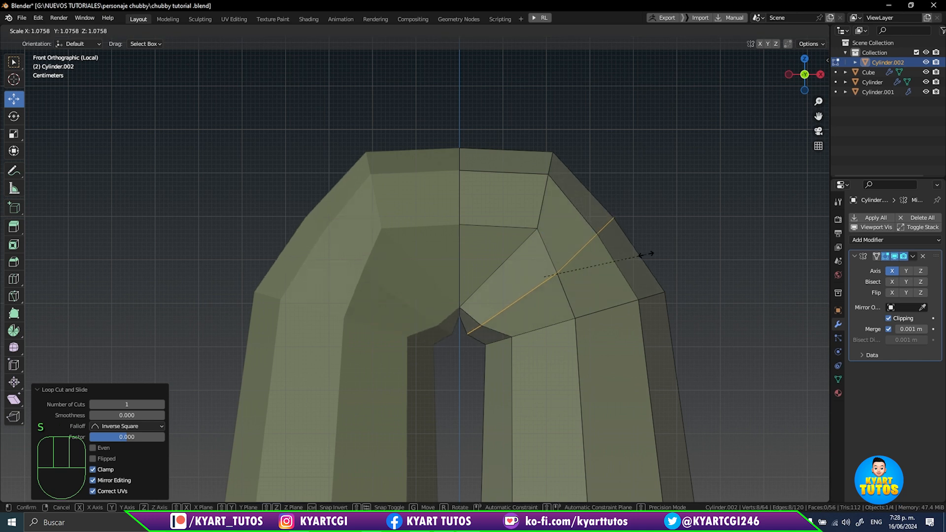
click(643, 256)
- Move the new hip loop outward about 0.027 m along X
drag(583, 276, 595, 277)
shift+middle_drag(601, 308, 597, 206)
scroll(598, 264, down, 3)
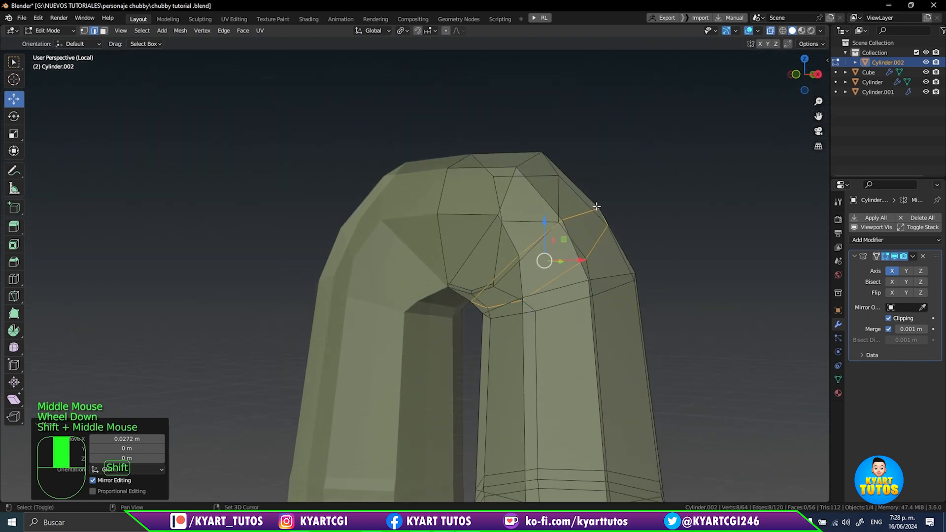
- Knife-cut through the front hip face from the inner upper vertex to the outer end of the new loop
key(KP_1)
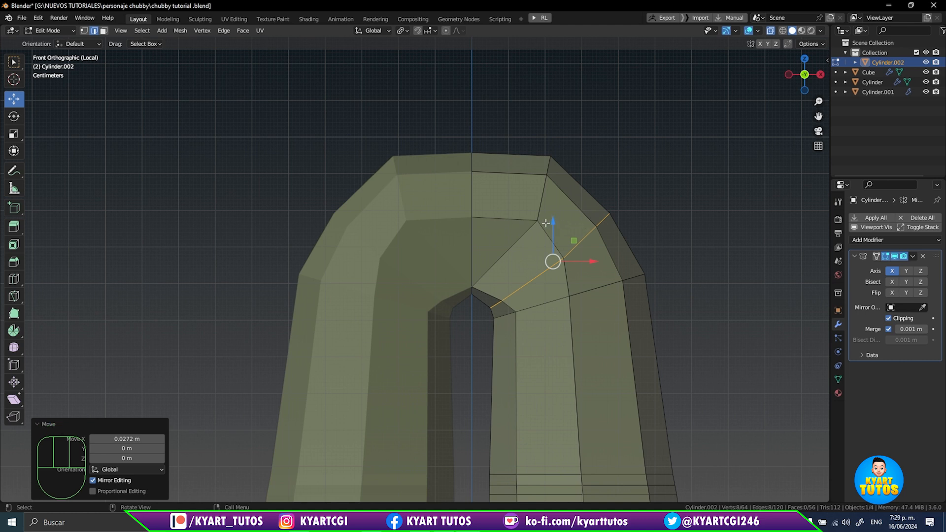
key(k)
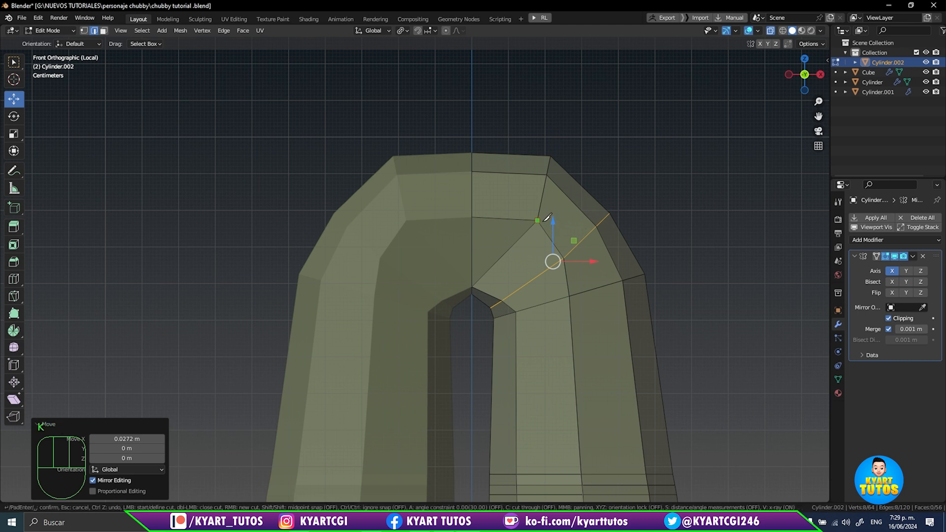
click(542, 220)
click(605, 216)
key(Return)
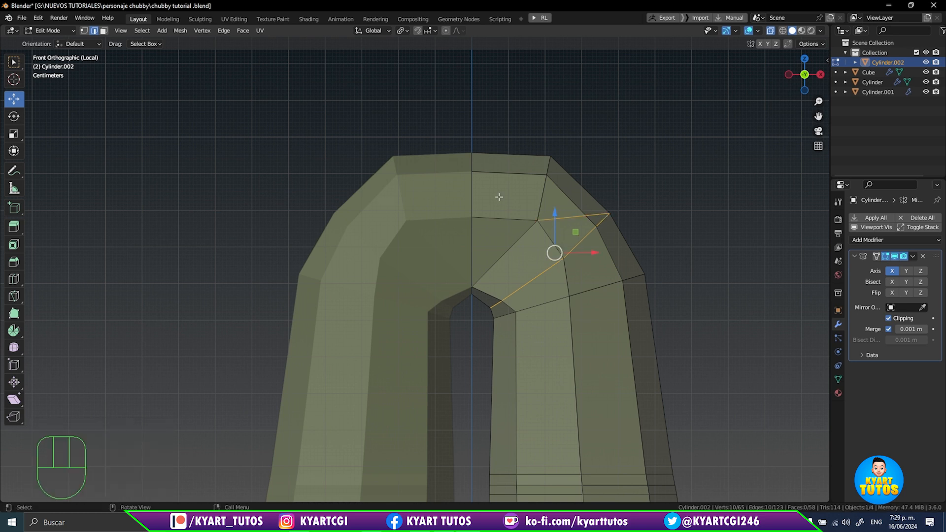
- Delete the front hip faces above the knife cut
key(3)
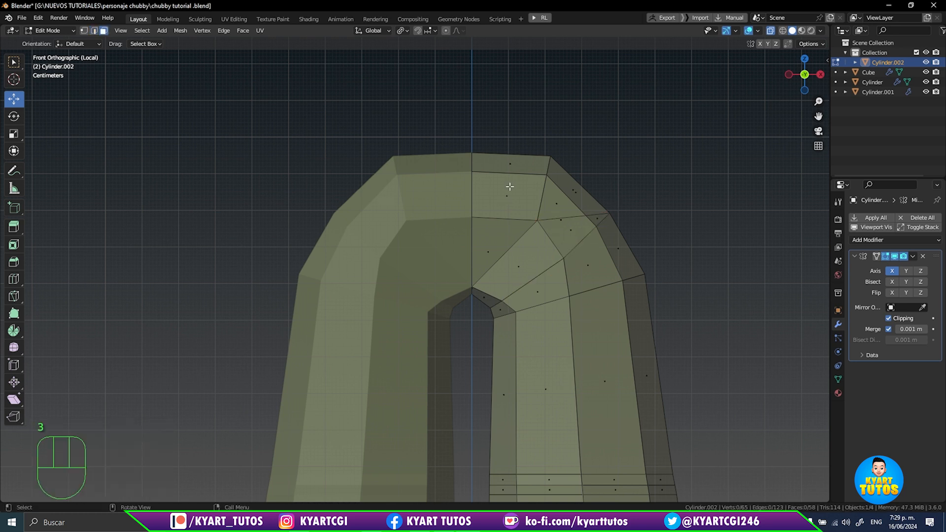
click(510, 186)
shift+click(539, 165)
shift+click(560, 186)
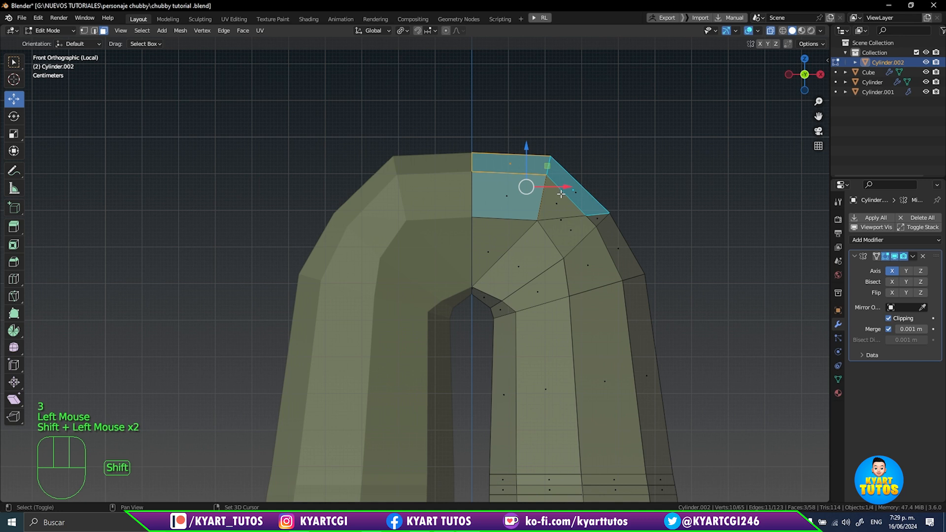
shift+click(560, 197)
key(x)
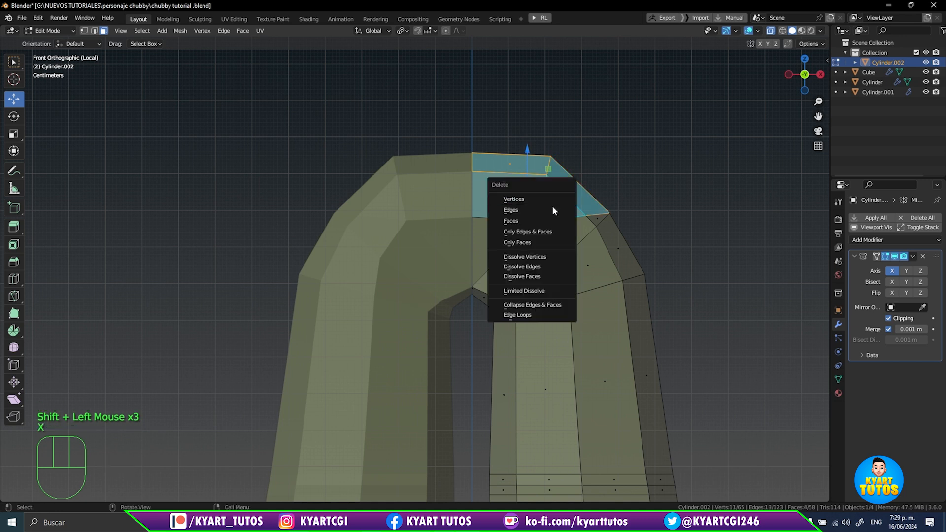
click(551, 220)
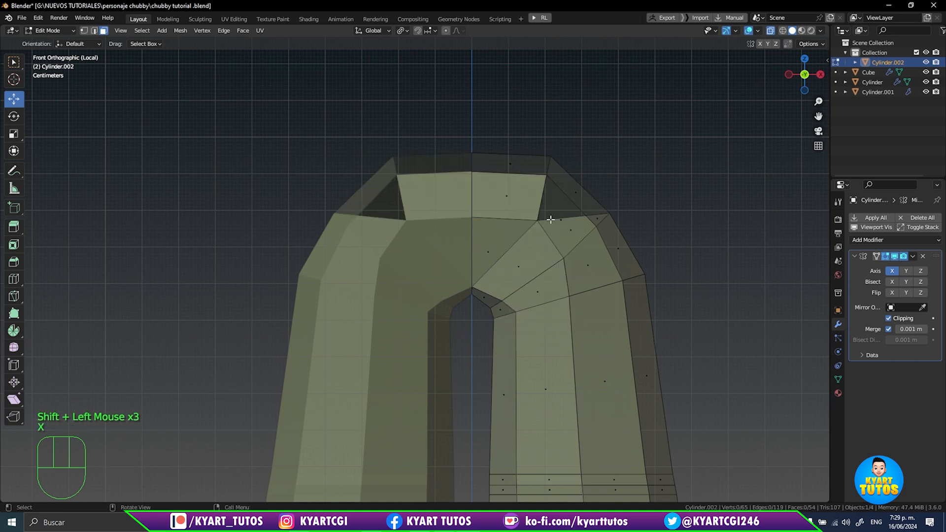
click(526, 201)
key(x)
click(526, 200)
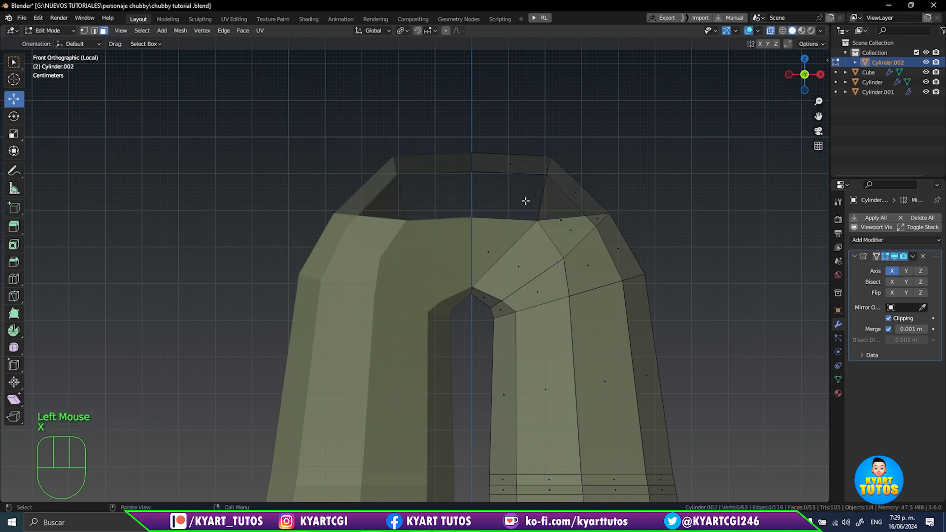
- Turn off X-ray and delete the remaining side and back faces above the cut, leaving the waist open
drag(518, 127, 587, 199)
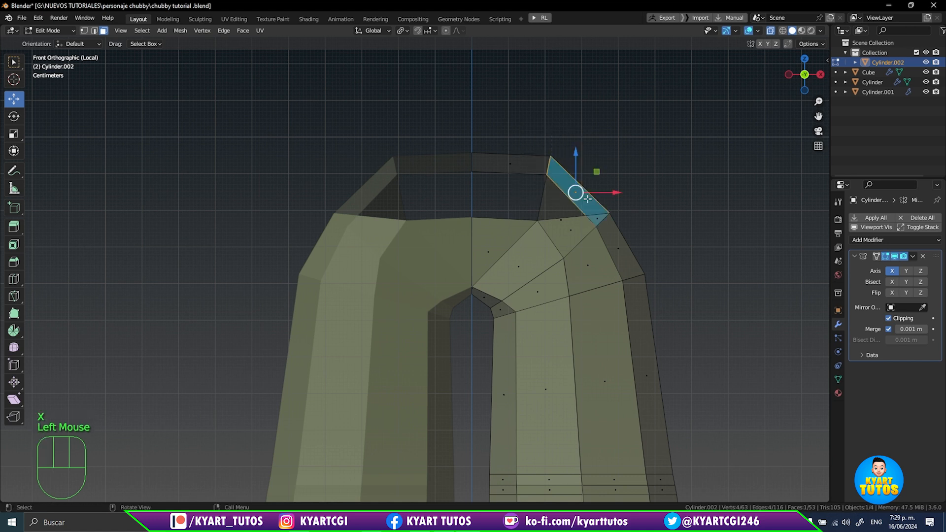
shift+click(567, 209)
middle_drag(569, 206, 701, 184)
click(692, 205)
key(KP_4)
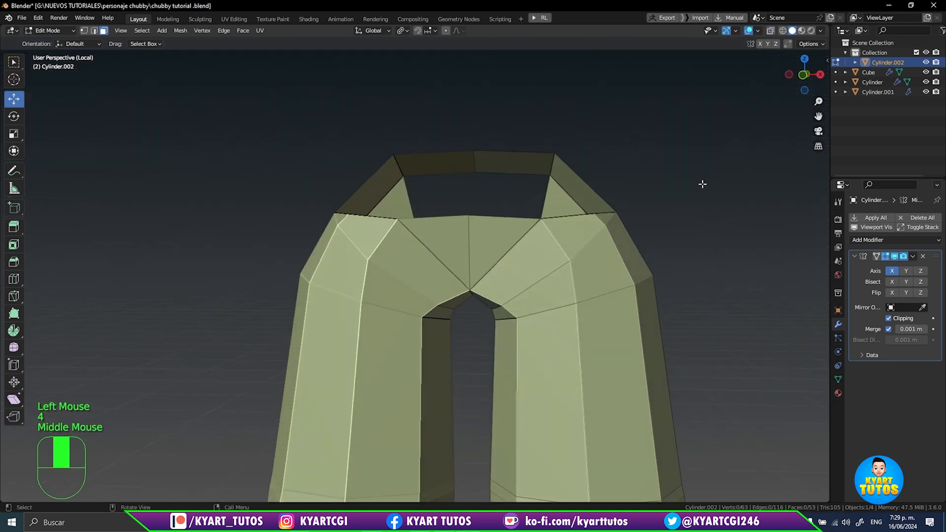
shift+click(562, 202)
shift+click(579, 192)
shift+click(521, 167)
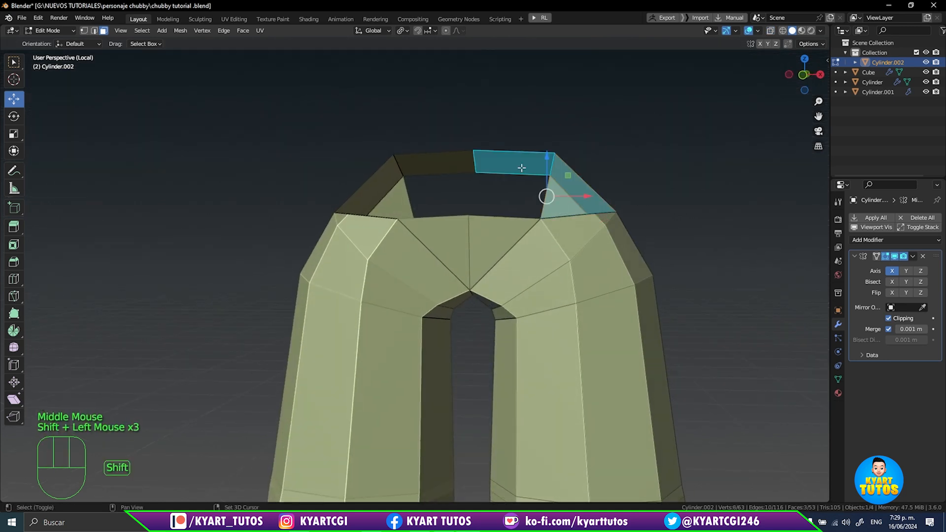
key(x)
click(523, 170)
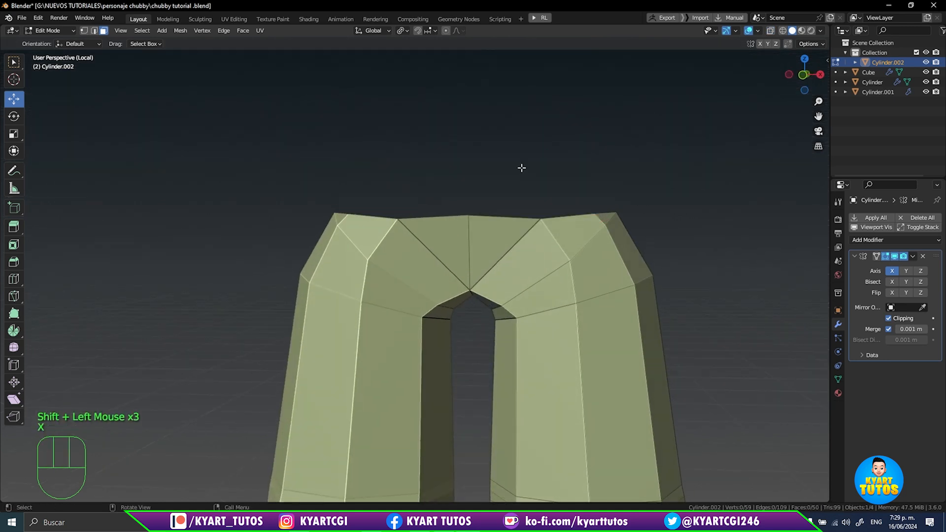
- Flatten the open waist edge loop by scaling it to 0 along Z
key(KP_1)
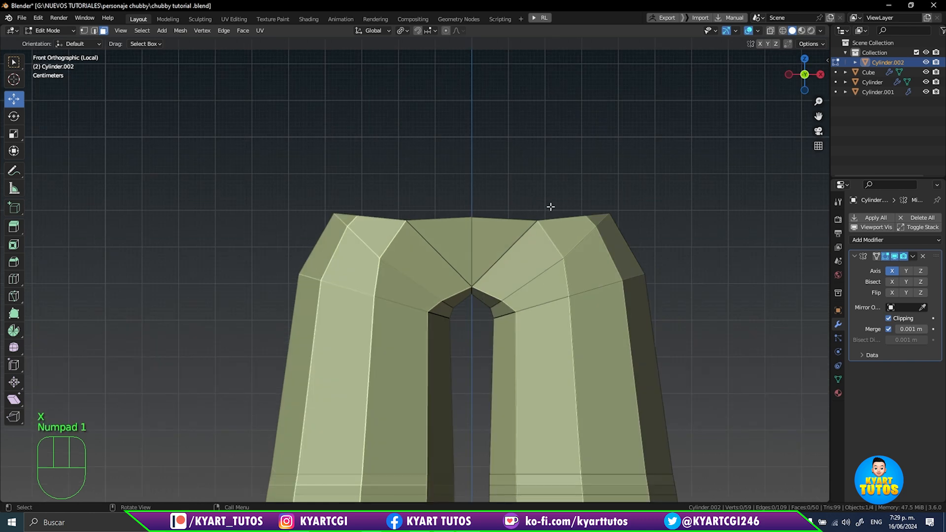
key(2)
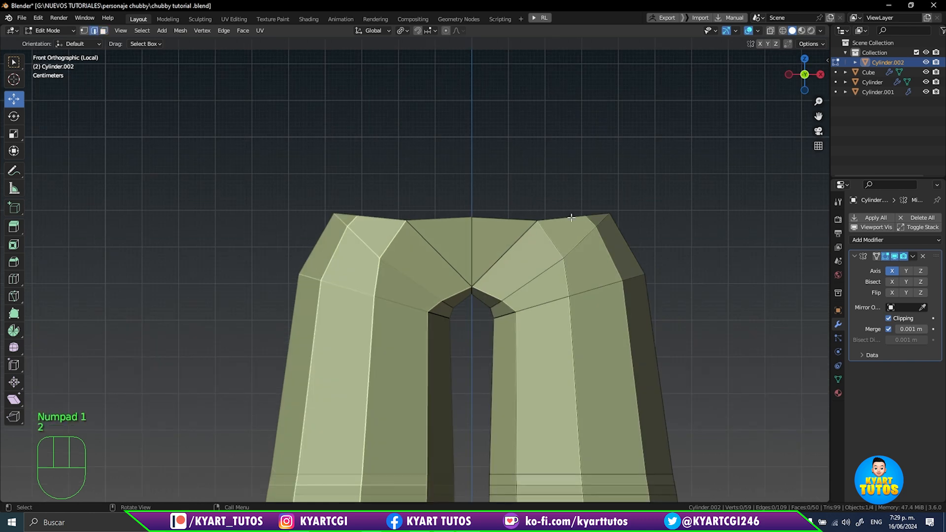
alt+click(571, 217)
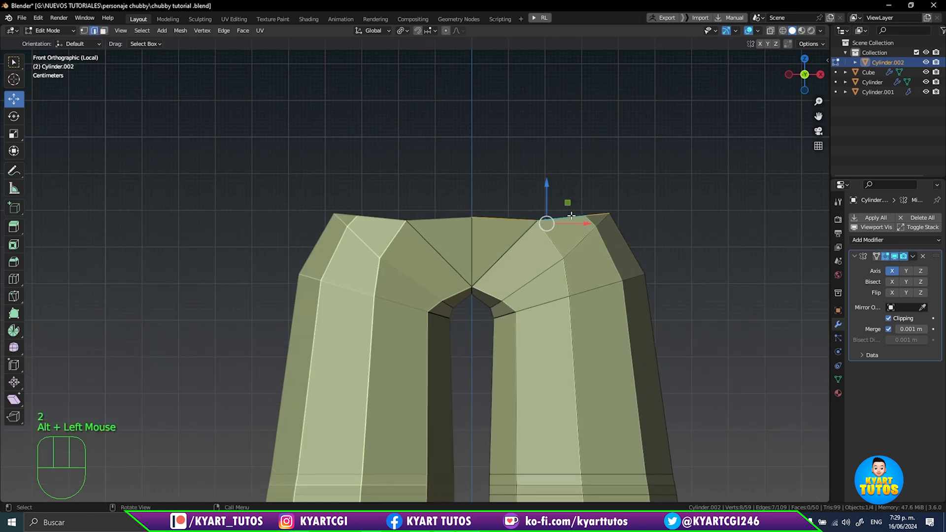
key(s)
key(z)
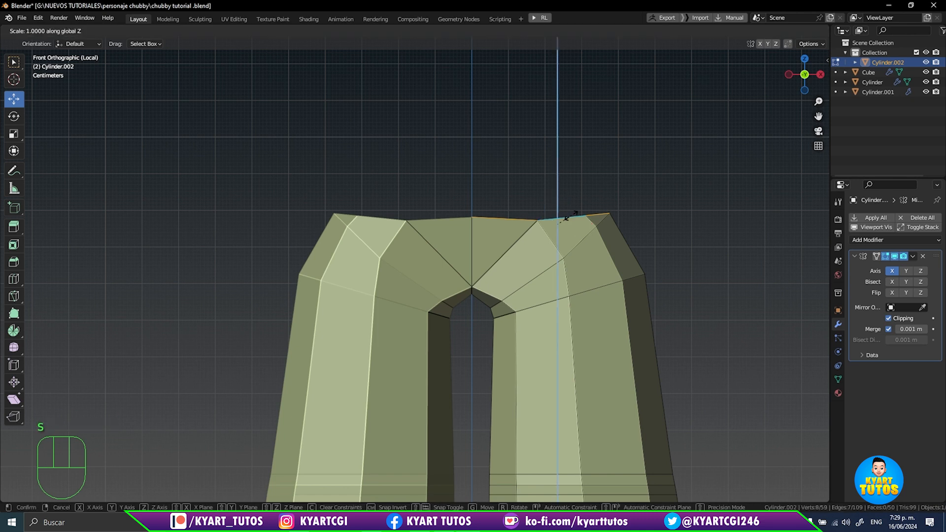
key(0)
key(Return)
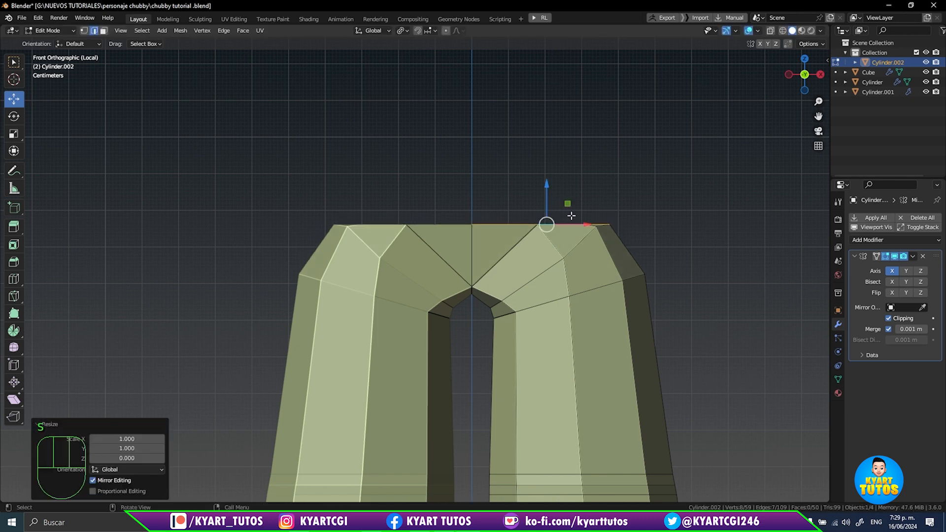
- Scale the waist loop to about 1.106 and raise it about 0.11 m along Z
key(s)
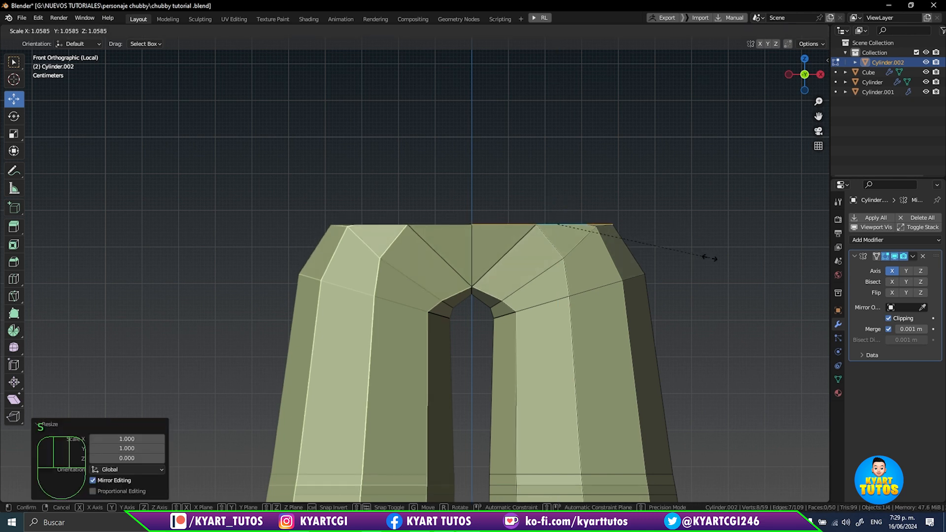
click(707, 257)
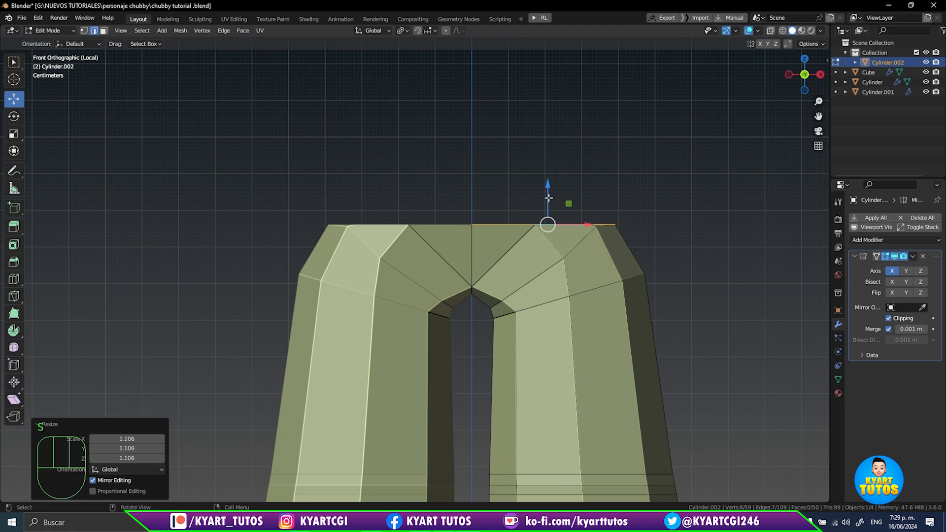
drag(549, 198, 546, 143)
scroll(619, 319, down, 1)
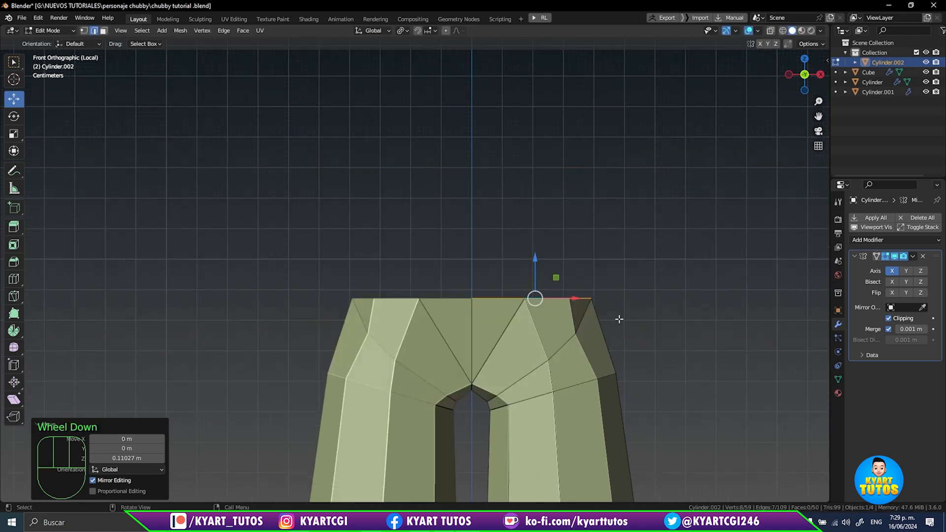
scroll(619, 320, down, 1)
shift+middle_drag(619, 319, 606, 194)
middle_drag(676, 296, 697, 306)
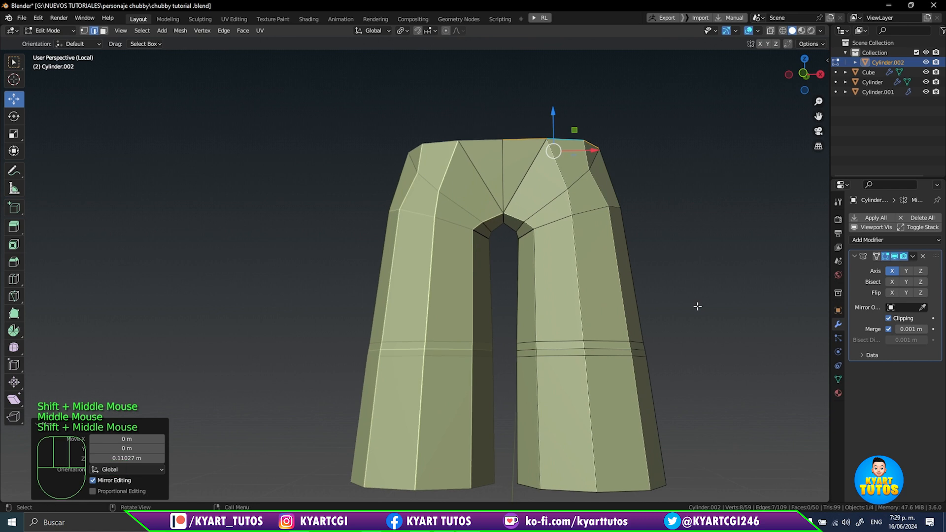
key(KP_1)
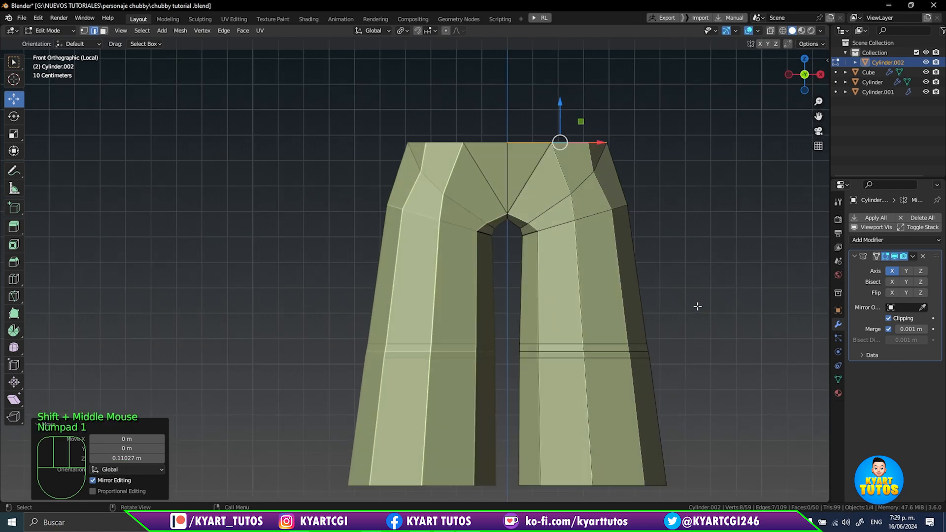
- Leave local view and raise the entire trousers mesh about 0.136 m along Z toward the torso
key(KP_Divide)
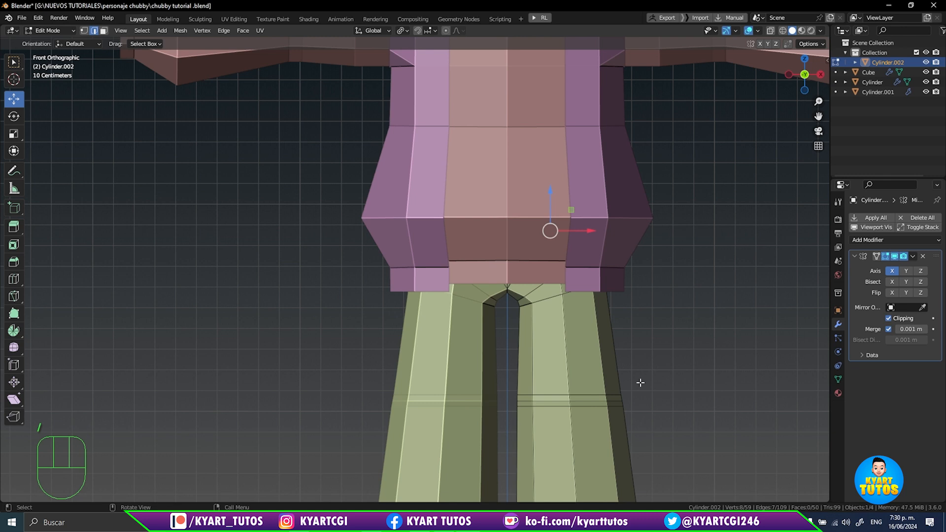
shift+middle_drag(640, 383, 643, 287)
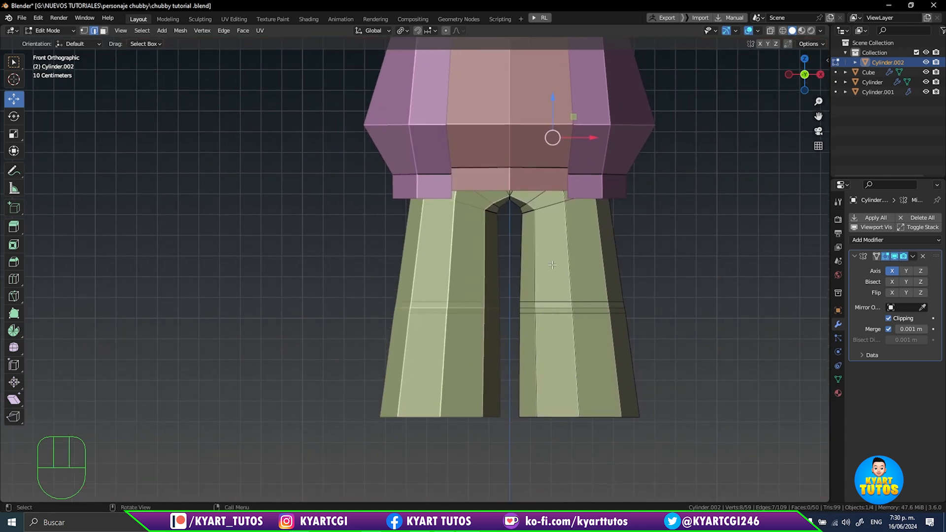
key(a)
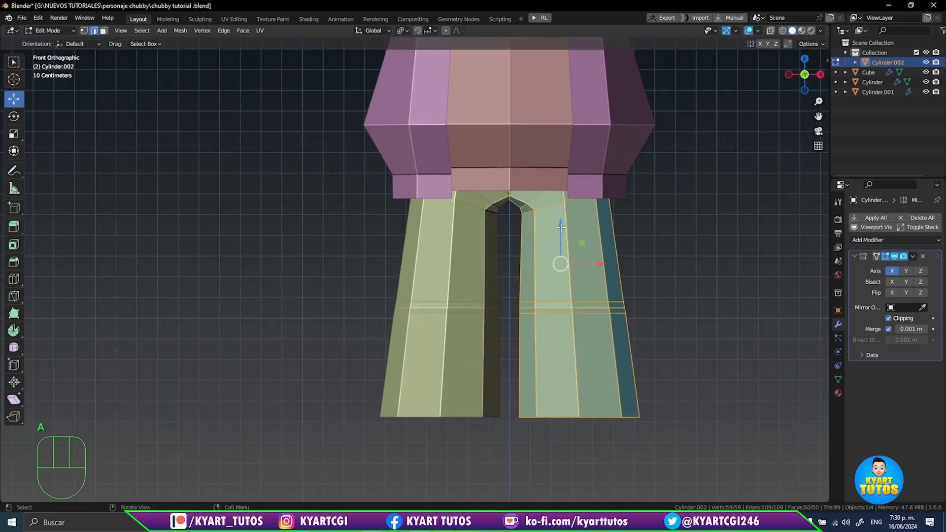
drag(561, 226, 560, 197)
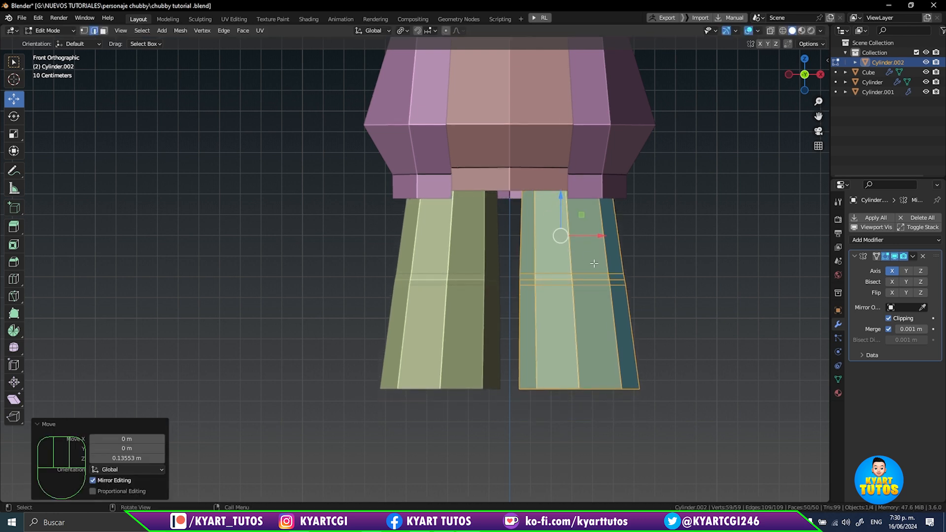
- Compare the legs with the whole character and raise the trousers mesh another 0.099 m or so along Z
scroll(562, 295, down, 2)
shift+middle_drag(561, 296, 552, 419)
key(KP_1)
scroll(582, 382, down, 2)
shift+scroll(583, 382, down, 1)
shift+middle_drag(582, 383, 604, 317)
scroll(620, 314, down, 1)
scroll(604, 317, up, 1)
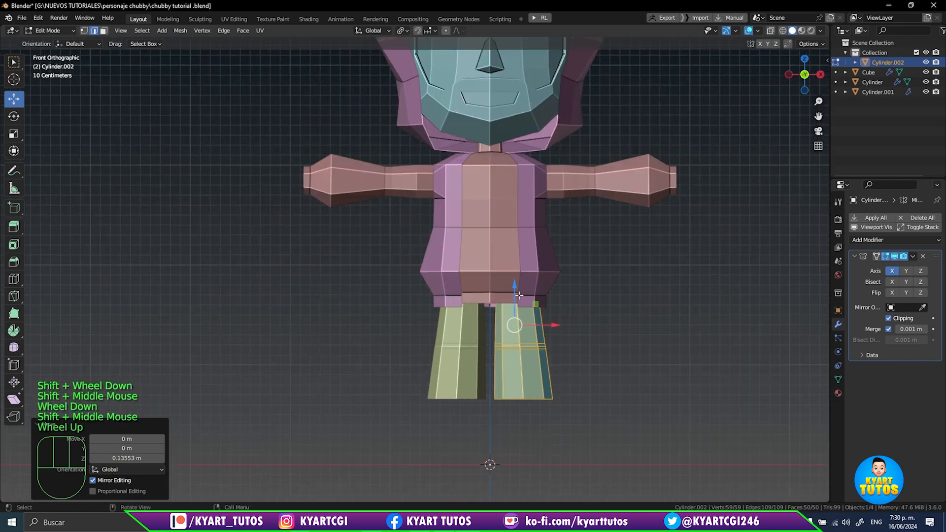
drag(519, 294, 514, 282)
- Add a loop cut around the lower leg, slid toward the hem with a factor of about 0.469
shift+middle_drag(570, 391, 562, 363)
scroll(560, 312, up, 3)
scroll(546, 348, up, 2)
shift+middle_drag(549, 290, 554, 300)
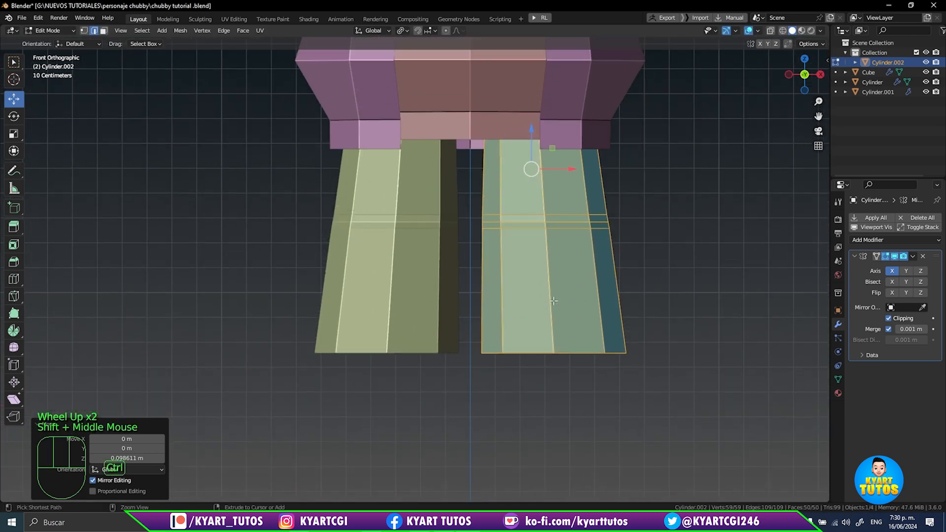
key(ctrl+r)
click(554, 302)
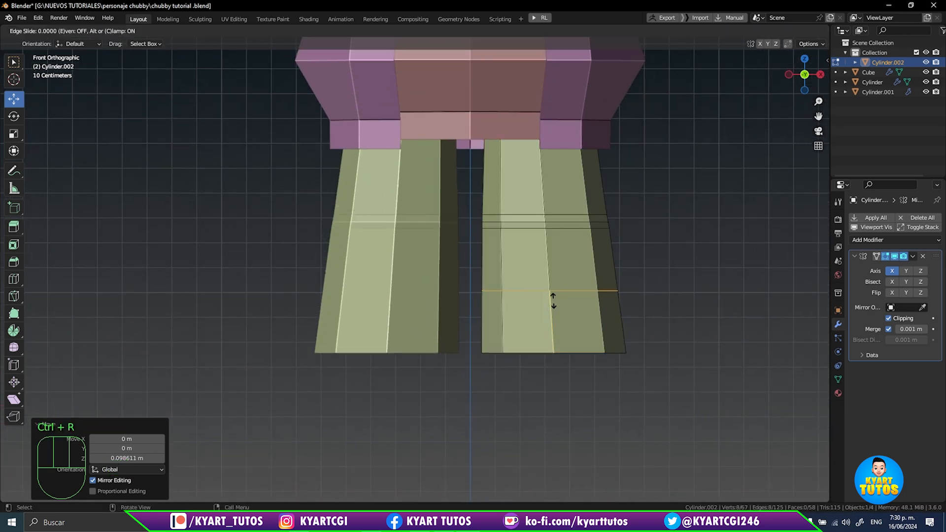
click(554, 329)
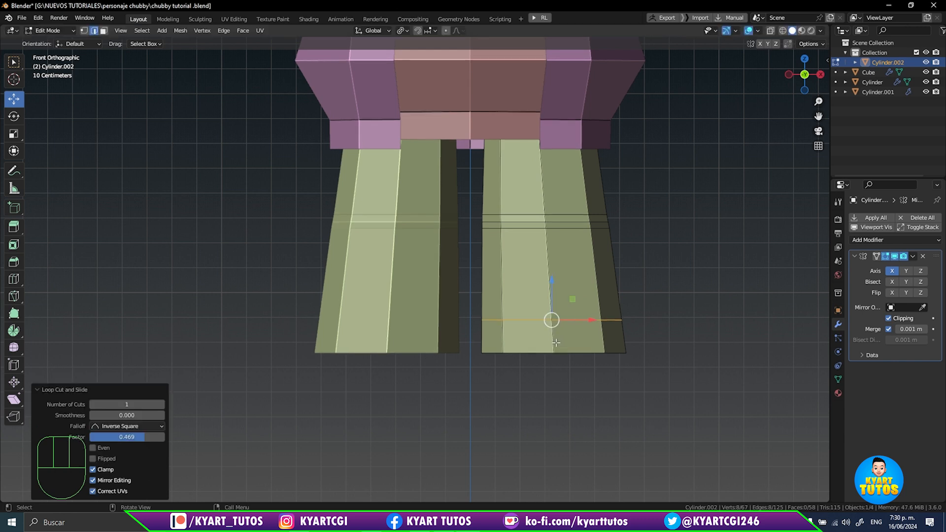
- Select the ring of faces at the trouser hem and extrude it along its normals
key(3)
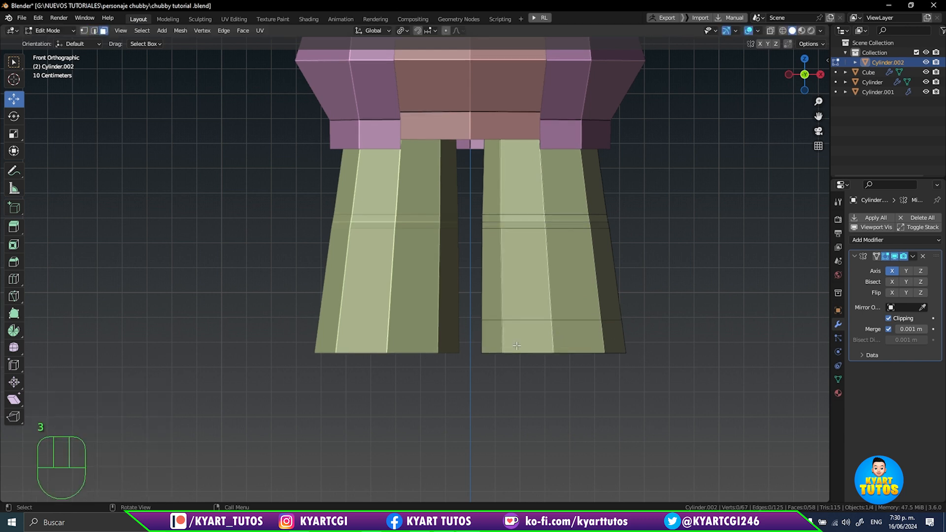
alt+click(552, 338)
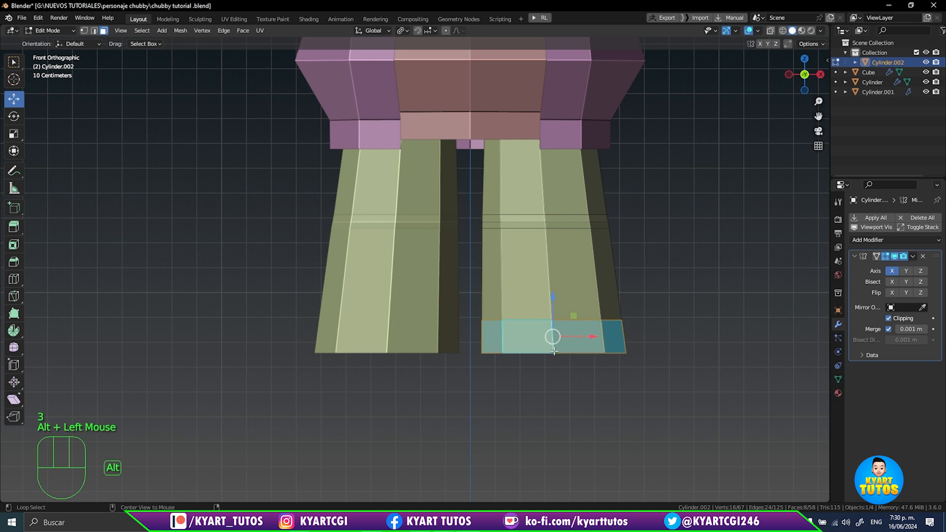
key(alt)
key(alt+e)
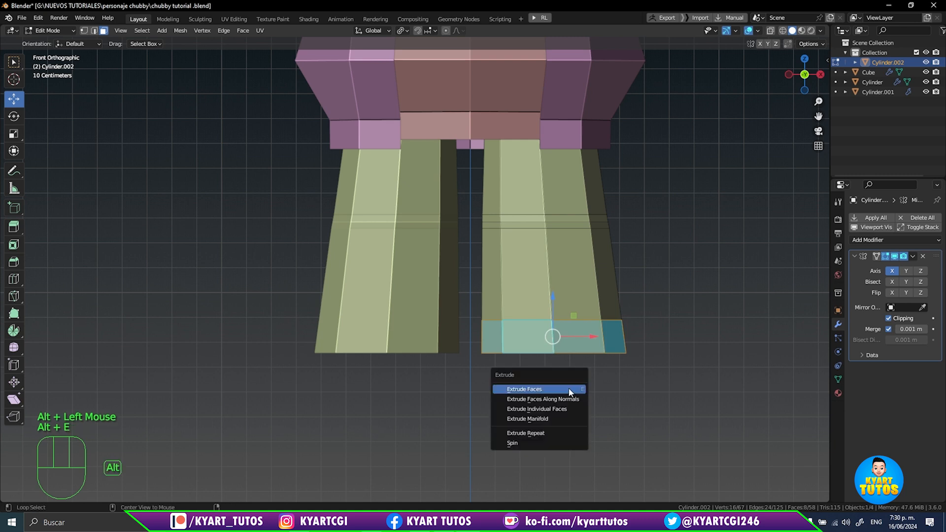
click(568, 394)
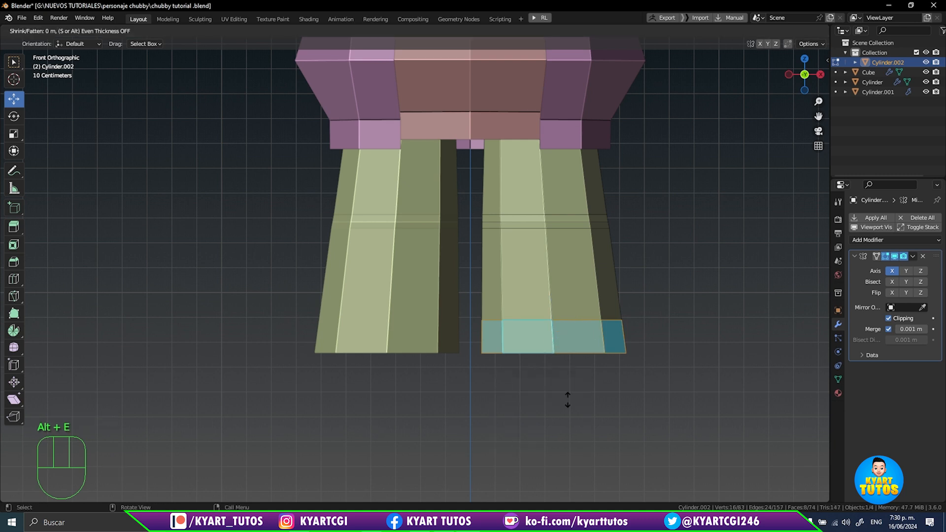
- Fatten the band of faces at the bottom of the trouser legs by about 0.024 m and clear the selection
key(shift)
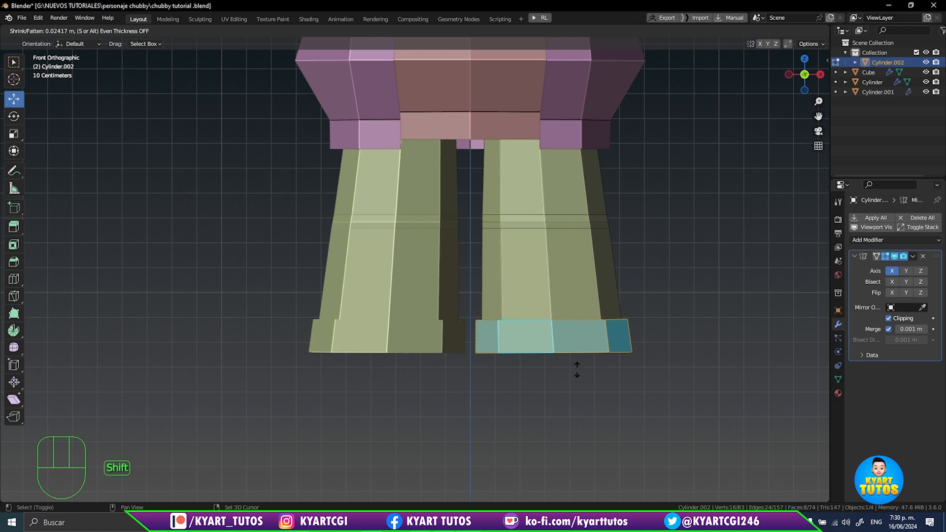
click(577, 370)
scroll(610, 362, down, 2)
mouse_move(610, 375)
shift+middle_down()
mouse_move(606, 340)
mouse_move(590, 380)
mouse_move(473, 389)
mouse_move(606, 376)
mouse_move(598, 382)
mouse_move(605, 369)
shift+middle_up()
click(604, 340)
scroll(605, 340, down, 3)
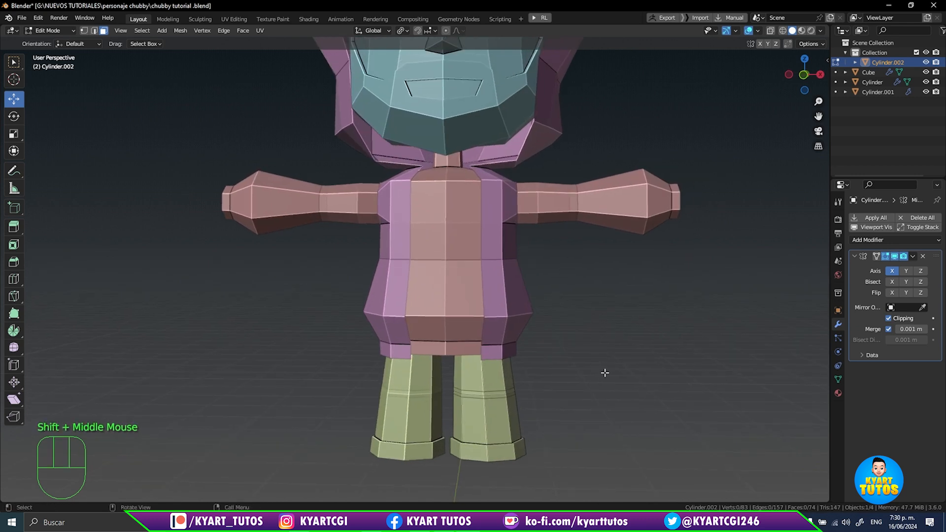
- Finish editing the trousers and open the body and arms mesh for editing in the front view
key(Left)
key(Right)
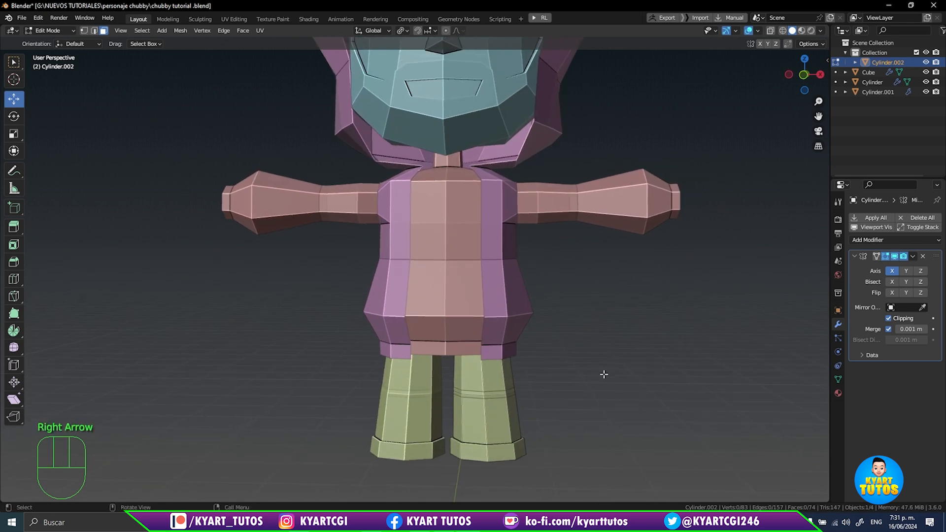
shift+middle_drag(595, 338, 582, 387)
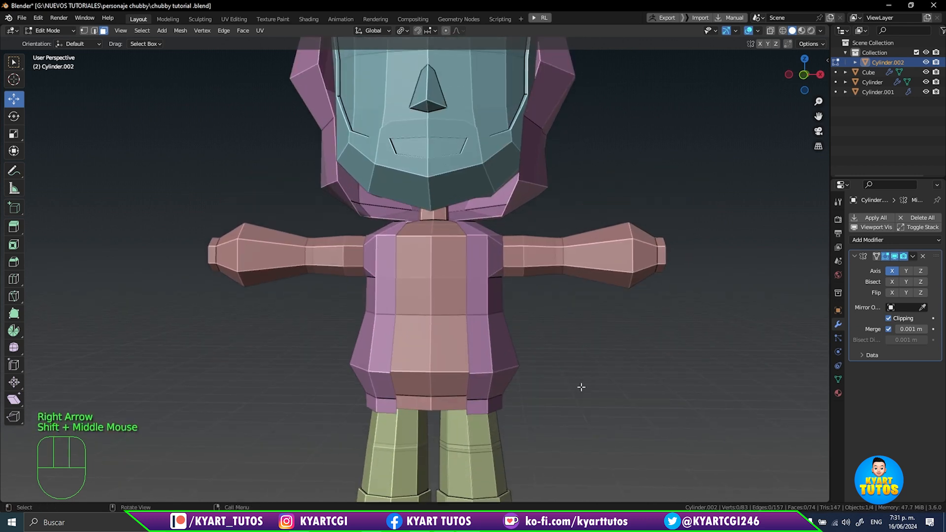
key(Tab)
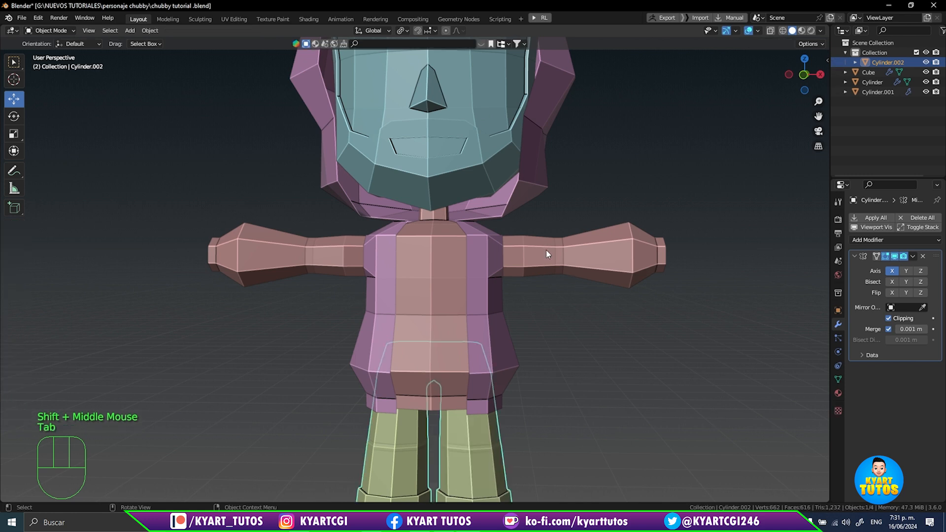
click(573, 247)
shift+middle_drag(574, 311, 526, 324)
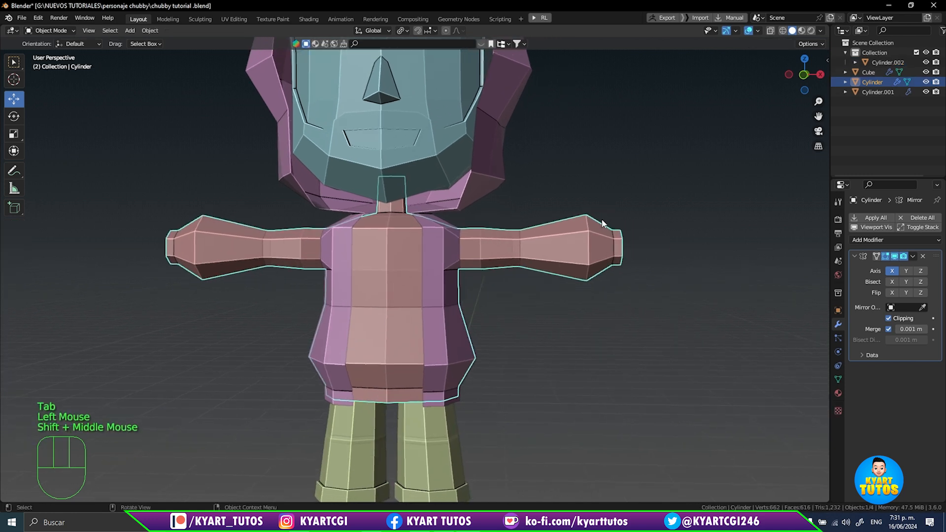
key(Tab)
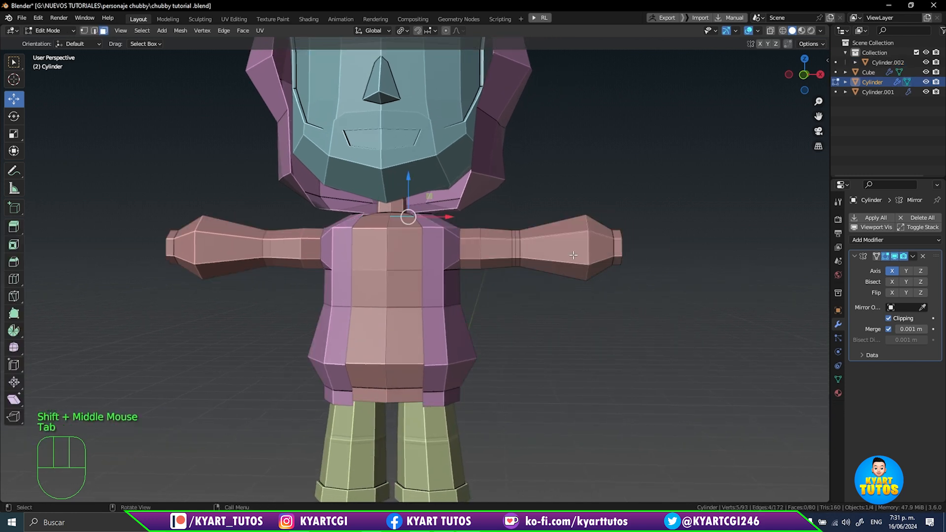
key(KP_2)
key(KP_1)
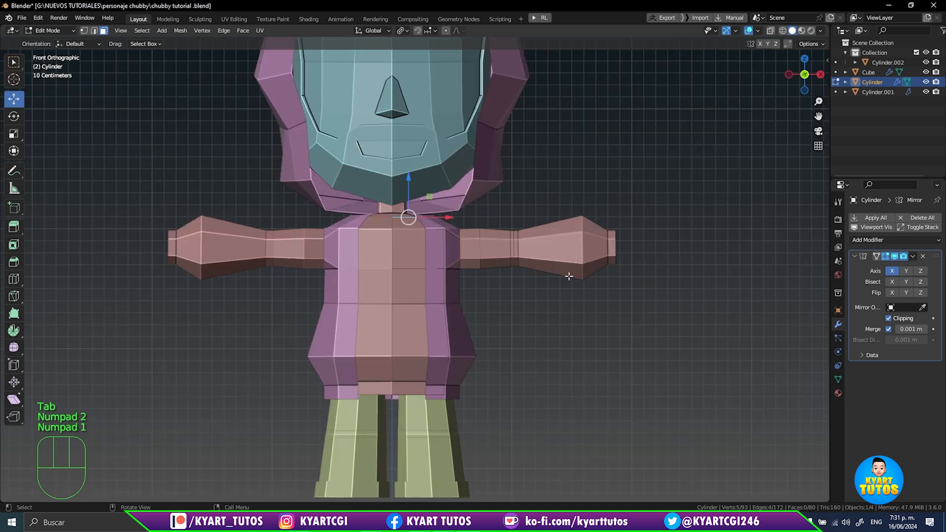
- Edge-slide the loop around the widest part of the forearm toward the elbow by a factor of about -0.139
shift+middle_drag(570, 290, 564, 344)
scroll(588, 265, up, 2)
alt+click(596, 260)
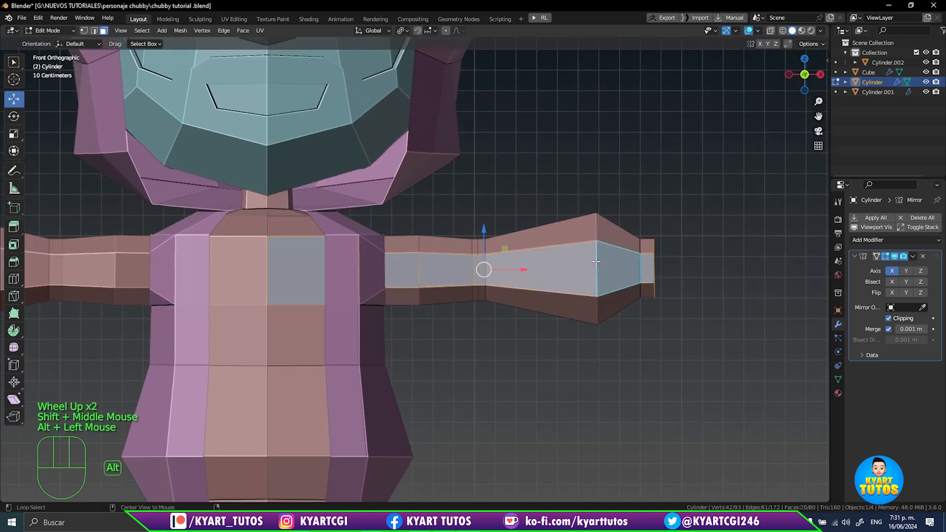
alt+click(596, 261)
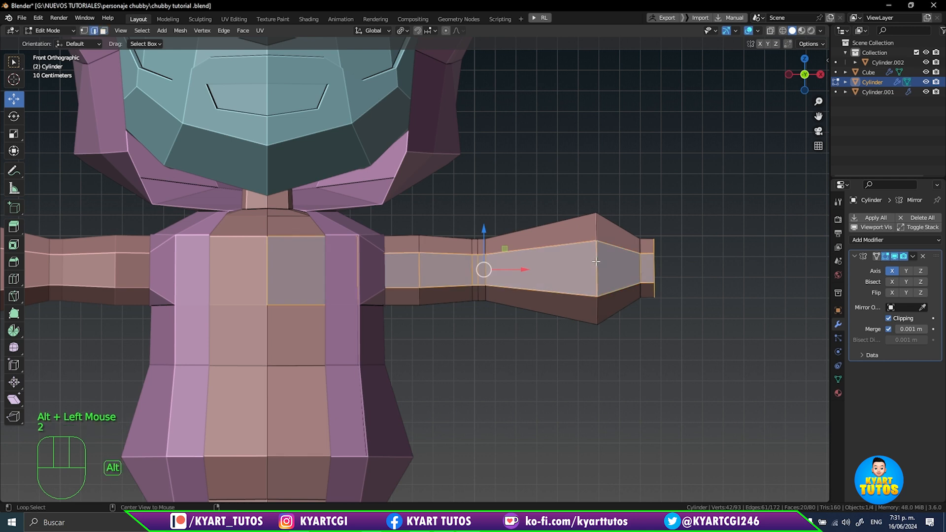
alt+click(600, 262)
alt+click(602, 262)
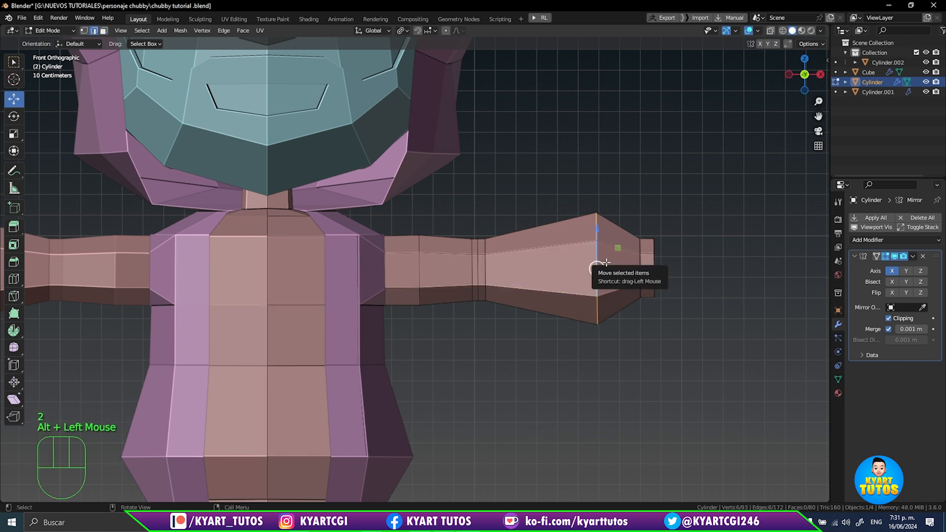
key(g)
key(g)
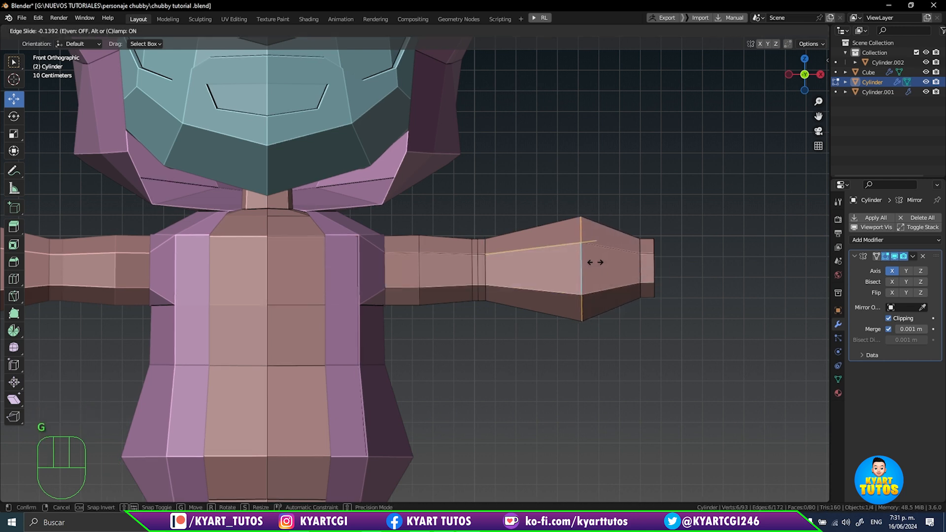
click(596, 262)
key(s)
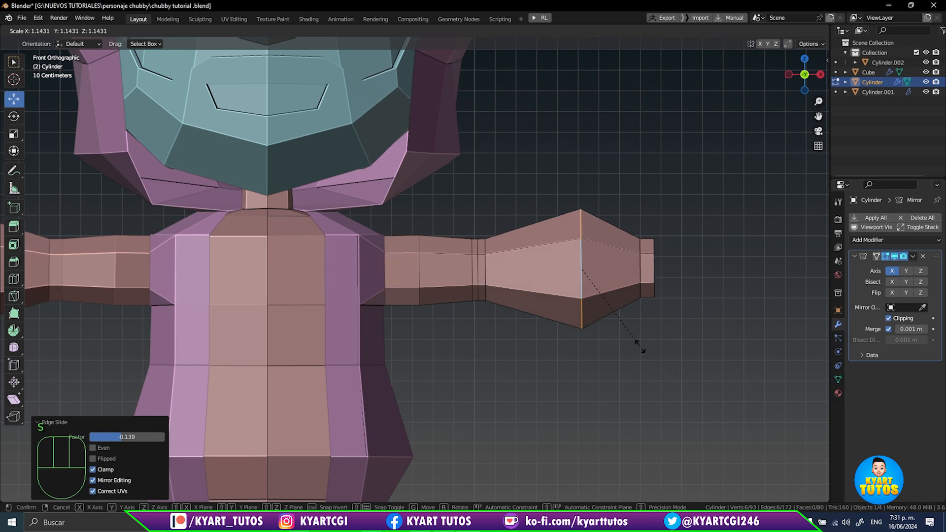
click(640, 346)
key(ctrl+z)
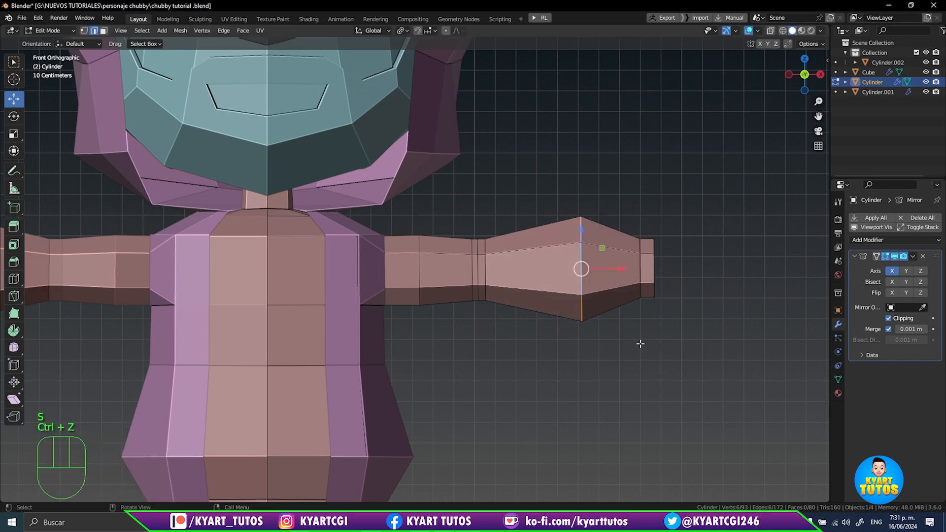
- Scale the forearm edge loop to about 1.036 with smooth proportional editing at a size of about 0.62
key(o)
key(s)
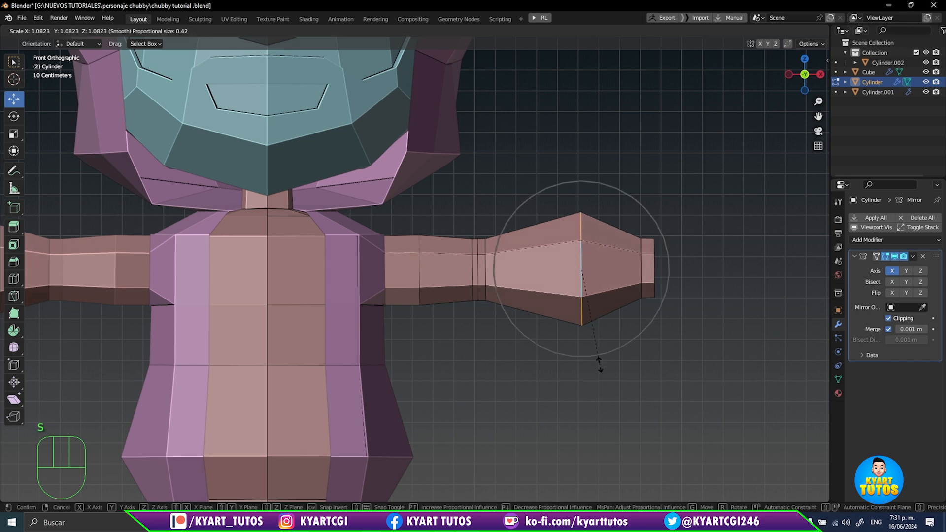
scroll(600, 362, down, 3)
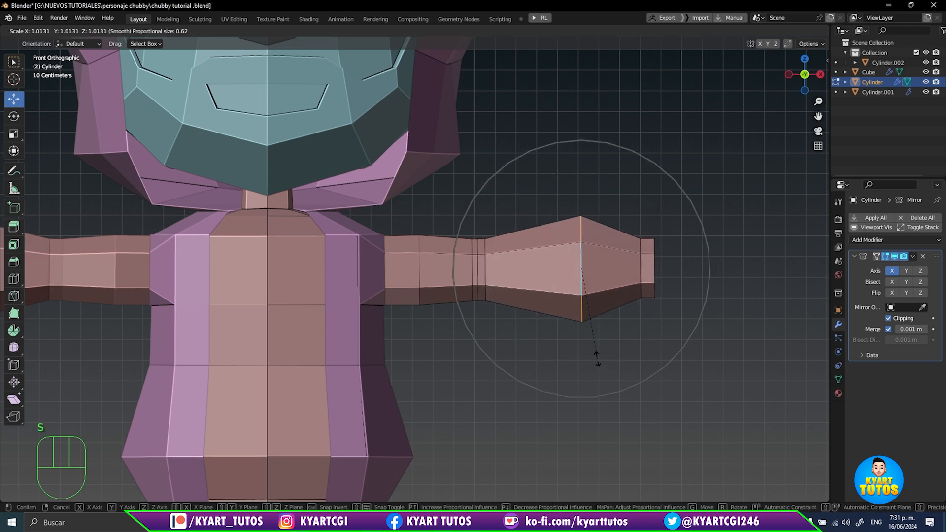
click(597, 360)
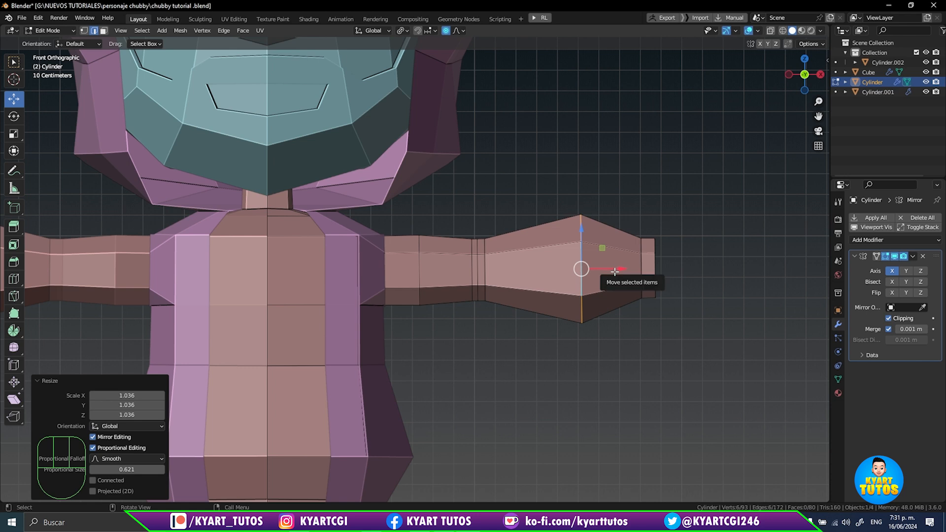
- Edge-slide the forearm loop slightly toward the wrist and turn proportional editing off
key(g)
key(g)
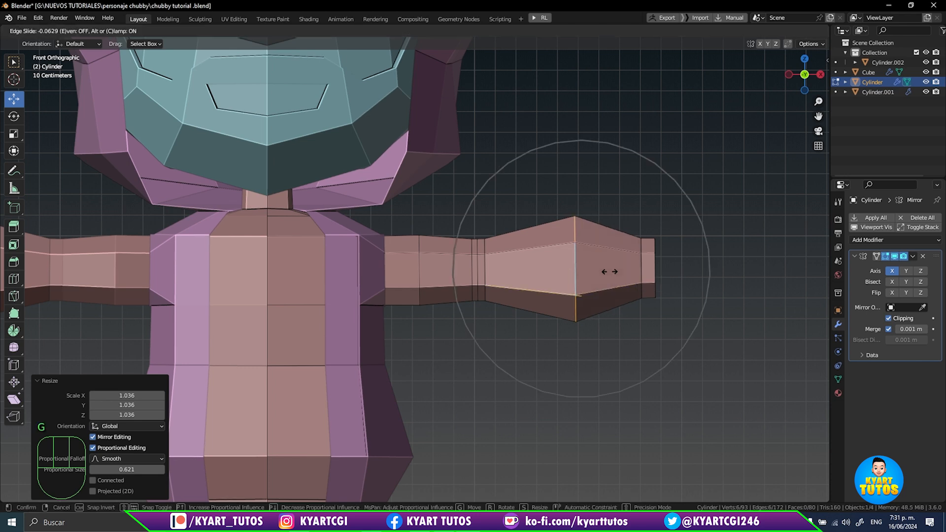
click(615, 271)
key(o)
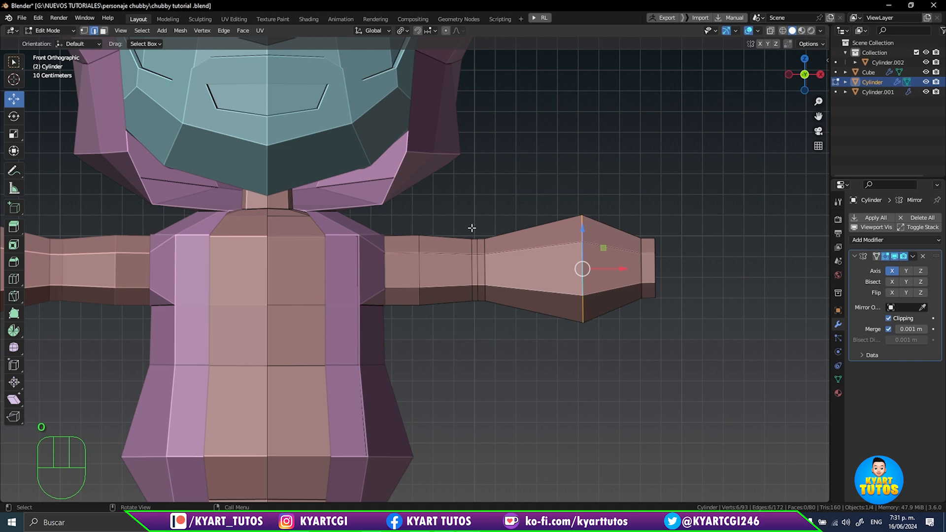
- Select the three edge loops at the elbow and scale them up to about 1.07
drag(468, 213, 483, 275)
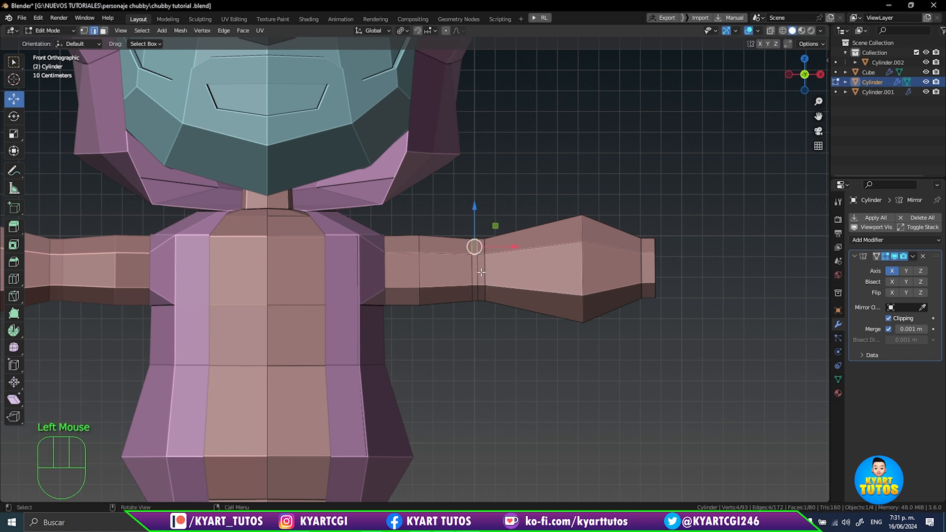
alt+click(479, 272)
alt+shift+click(473, 279)
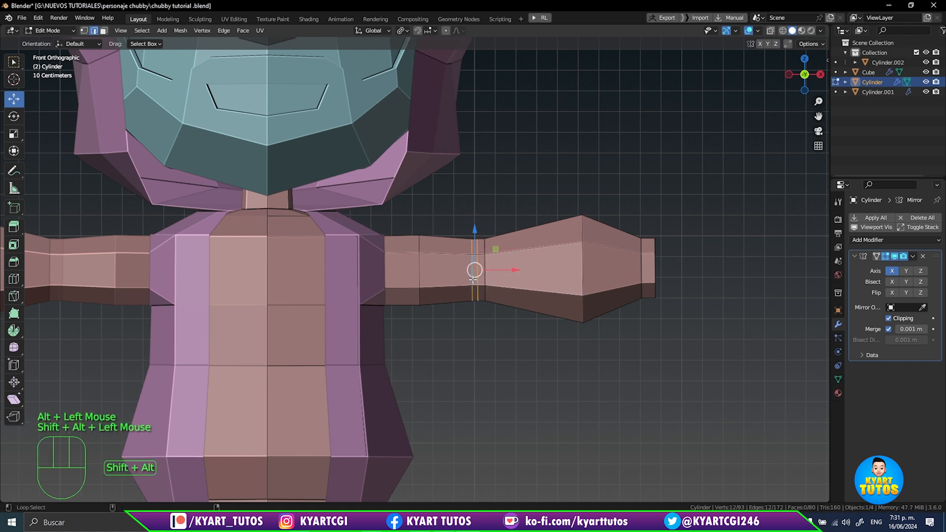
alt+shift+click(484, 280)
key(s)
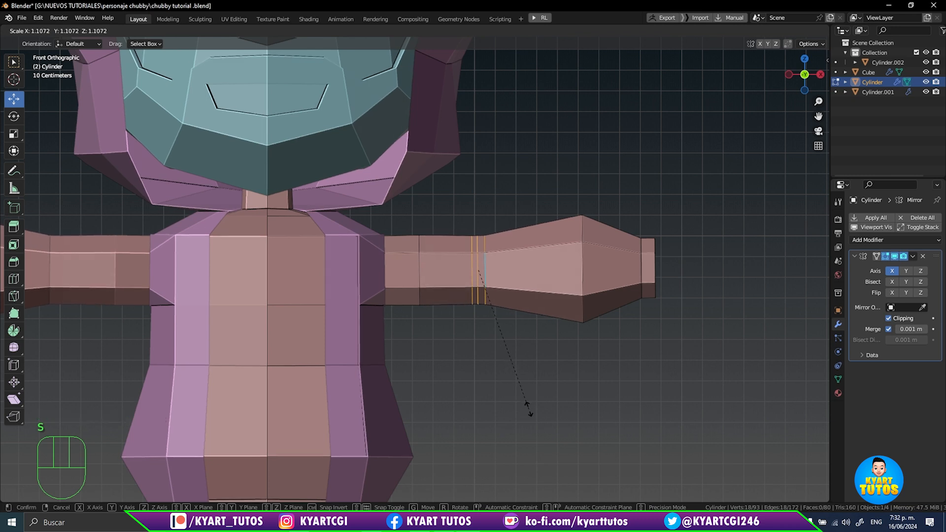
click(525, 406)
- From the bottom view, select only the middle elbow edge loop and move it about -0.0014 m along Y
middle_drag(525, 405, 540, 268)
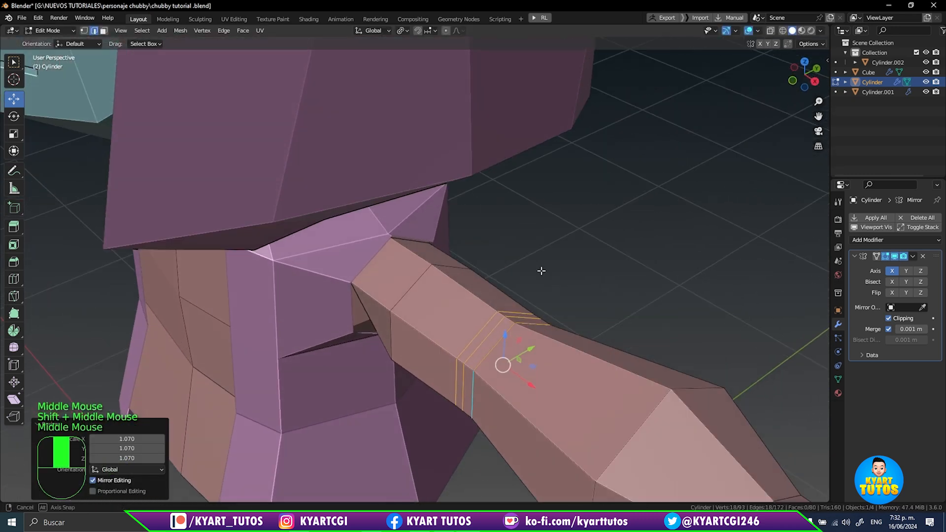
key(KP_7)
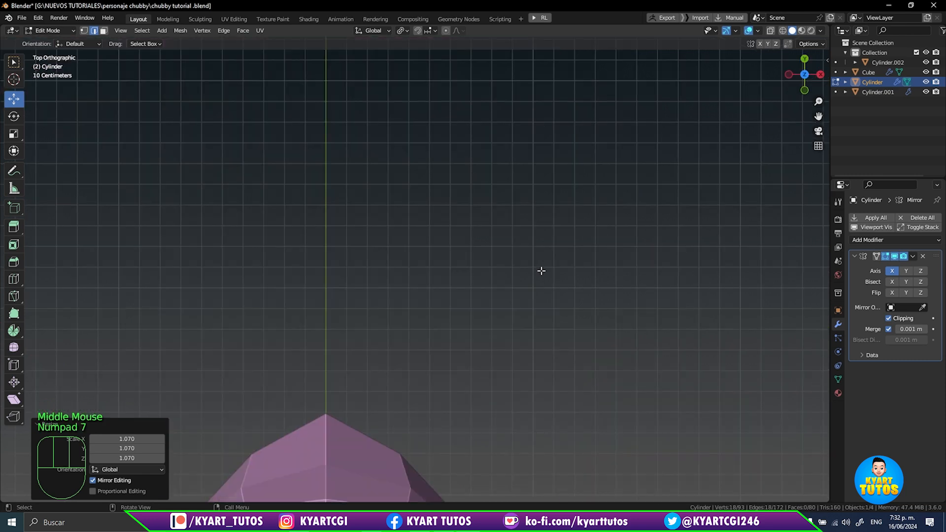
shift+middle_drag(505, 285, 523, 457)
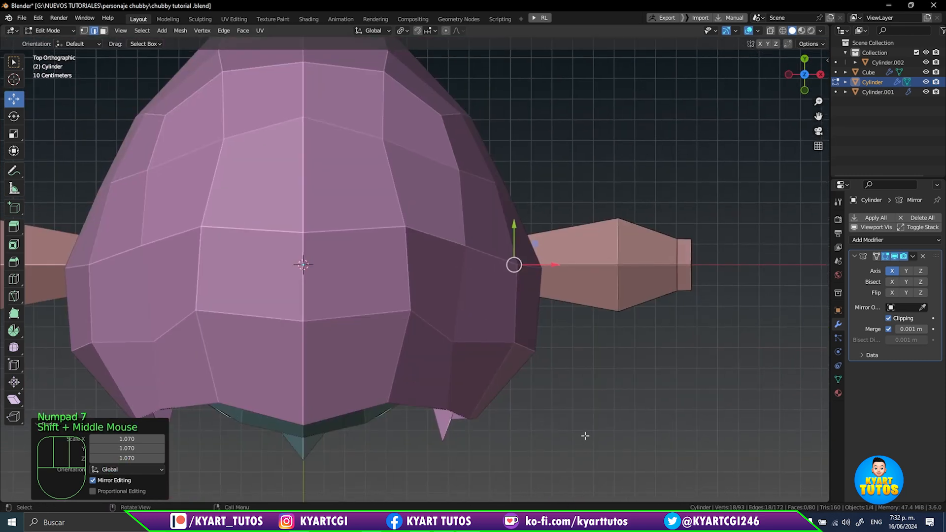
middle_drag(570, 422, 572, 349)
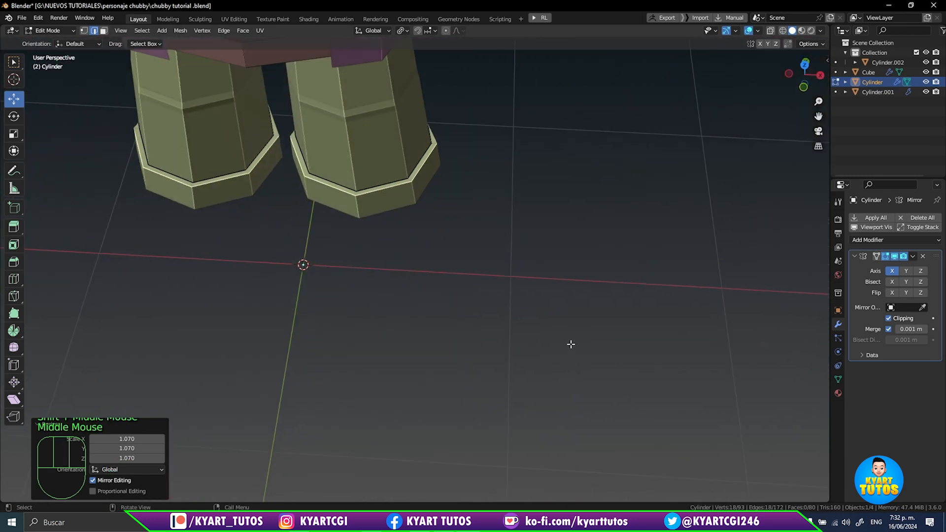
key(ctrl+KP_7)
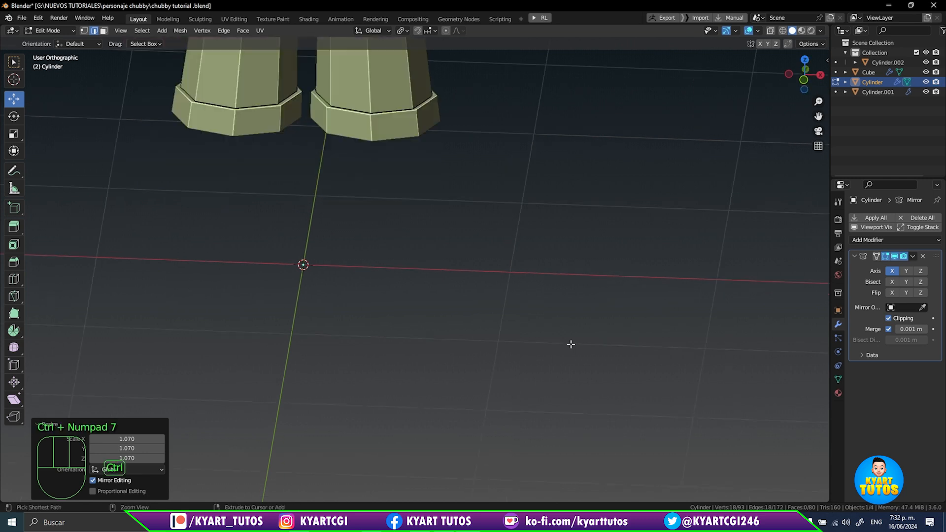
scroll(554, 292, up, 2)
scroll(554, 290, up, 1)
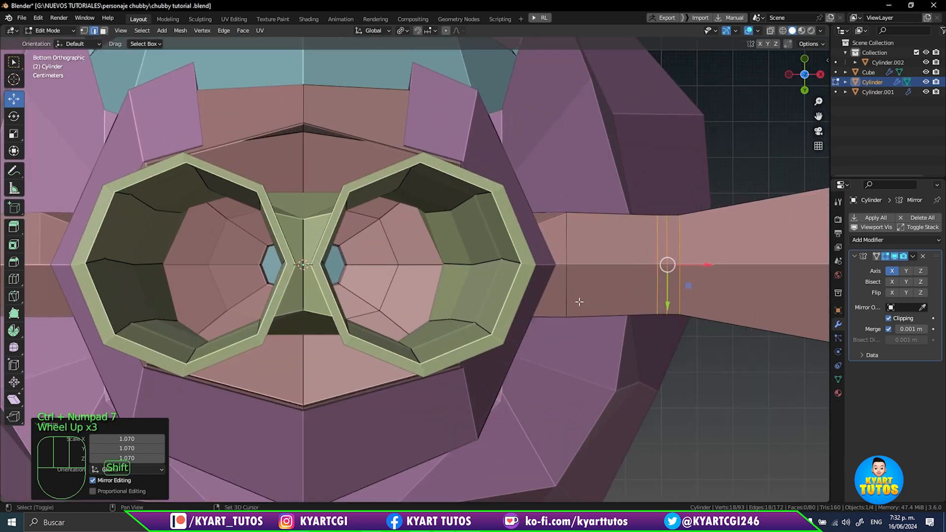
shift+middle_drag(672, 243, 475, 216)
alt+click(474, 216)
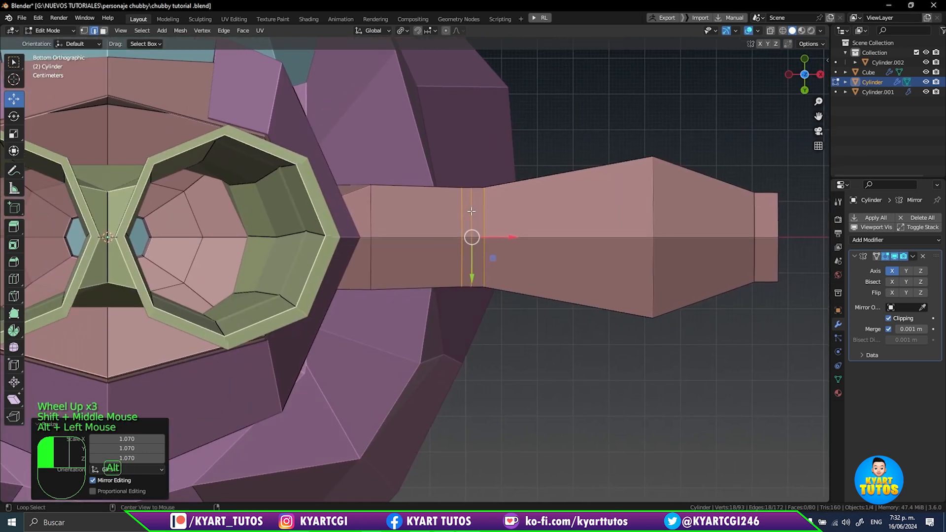
drag(475, 276, 472, 276)
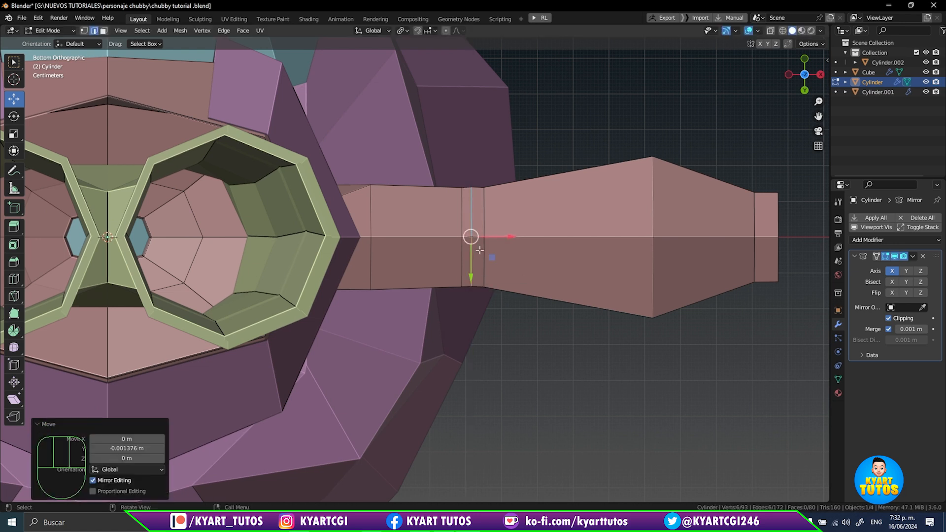
- Move the middle elbow loop about 0.0275 m along Y with proportional editing at a size of 0.35
key(Right)
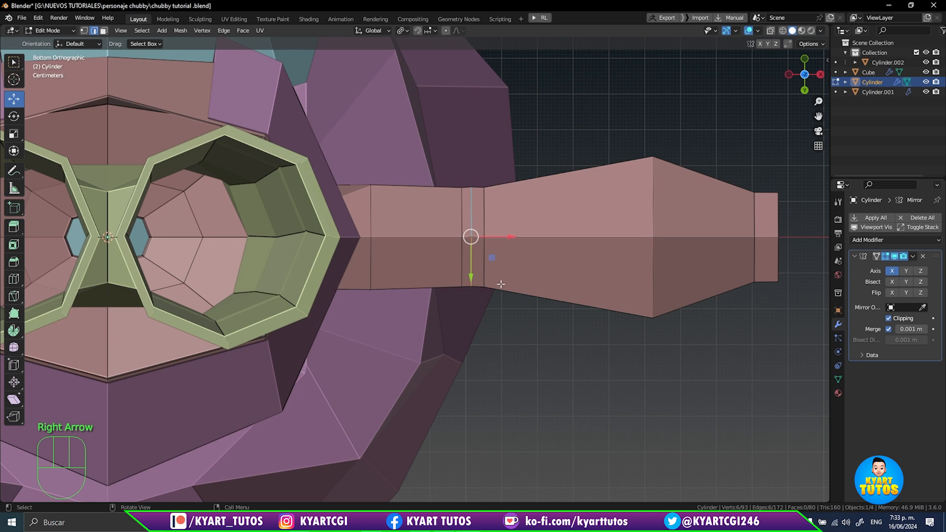
key(o)
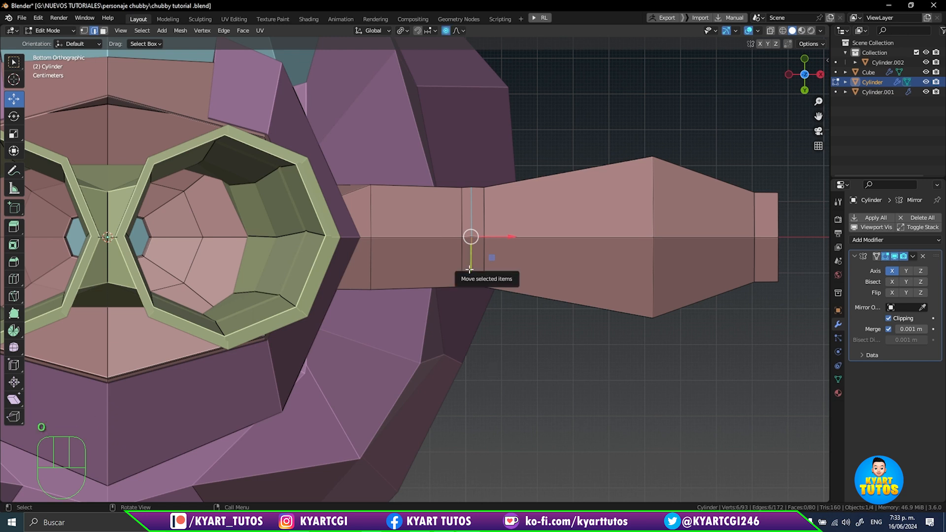
drag(471, 271, 456, 281)
- Examine the model from below and return to the front view of the head, torso and arms
scroll(468, 270, up, 5)
scroll(457, 278, up, 1)
middle_drag(464, 355, 601, 414)
key(KP_Decimal)
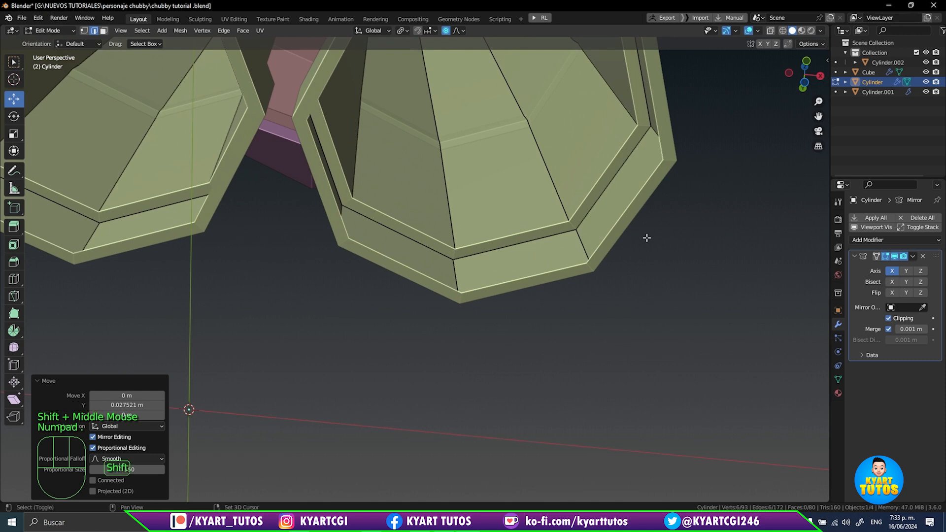
shift+middle_drag(646, 238, 612, 460)
key(KP_1)
scroll(567, 254, down, 2)
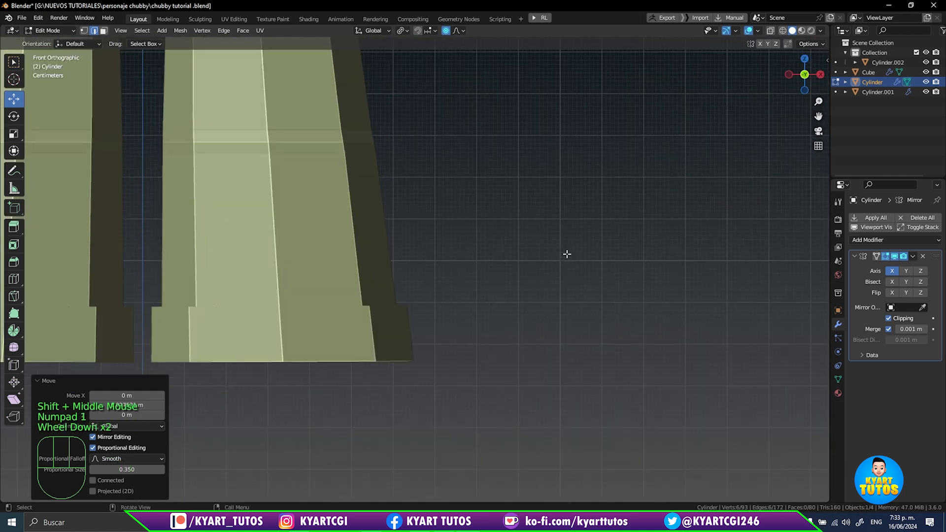
scroll(532, 270, down, 2)
shift+middle_drag(532, 270, 734, 319)
scroll(616, 269, down, 1)
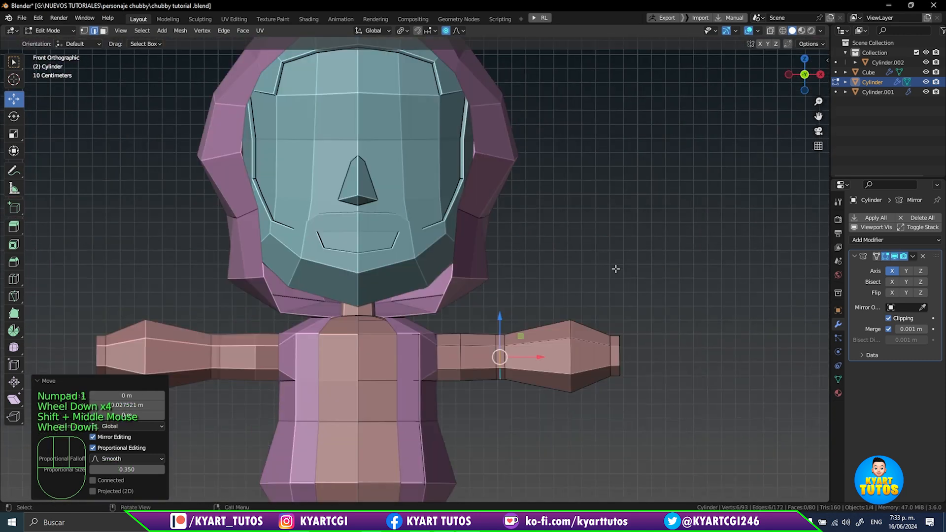
- Turn off proportional editing and inset the two end faces of the sleeve by about 0.033 m
shift+middle_drag(616, 269, 560, 247)
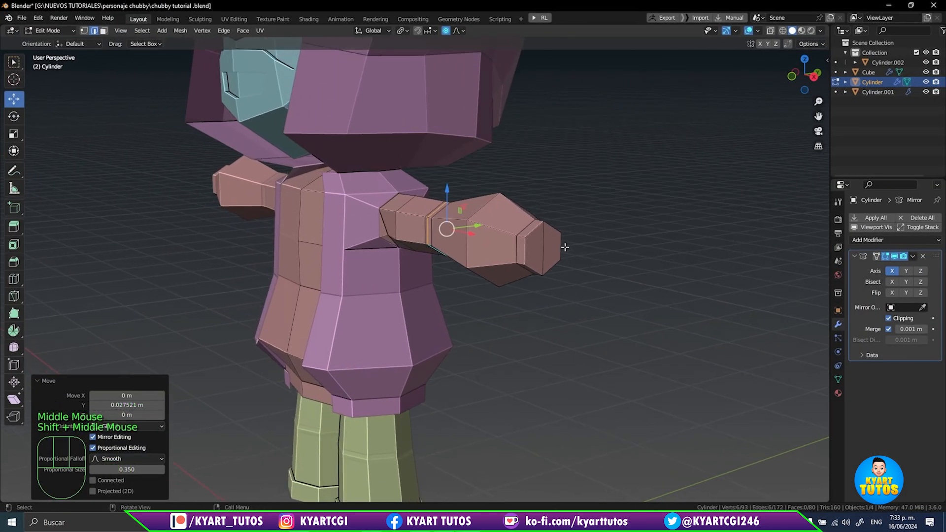
scroll(559, 246, up, 2)
shift+middle_drag(597, 194, 444, 339)
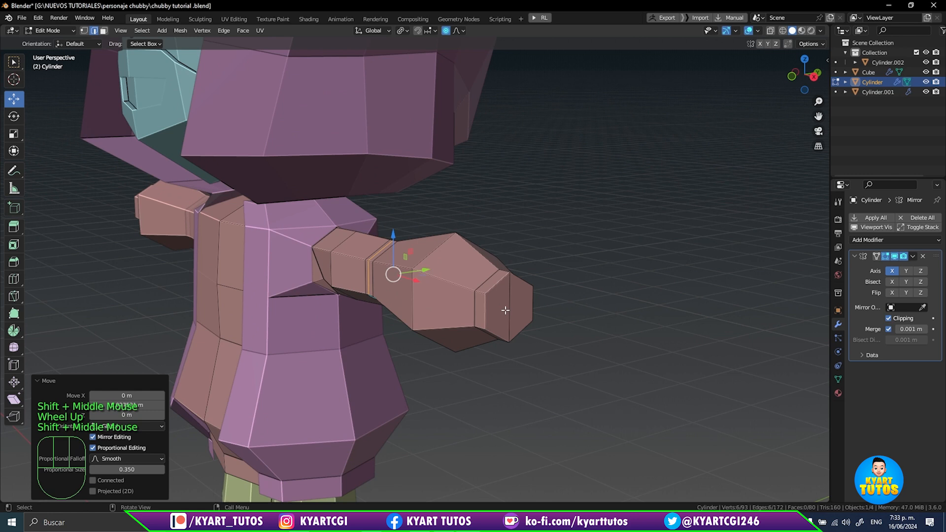
key(3)
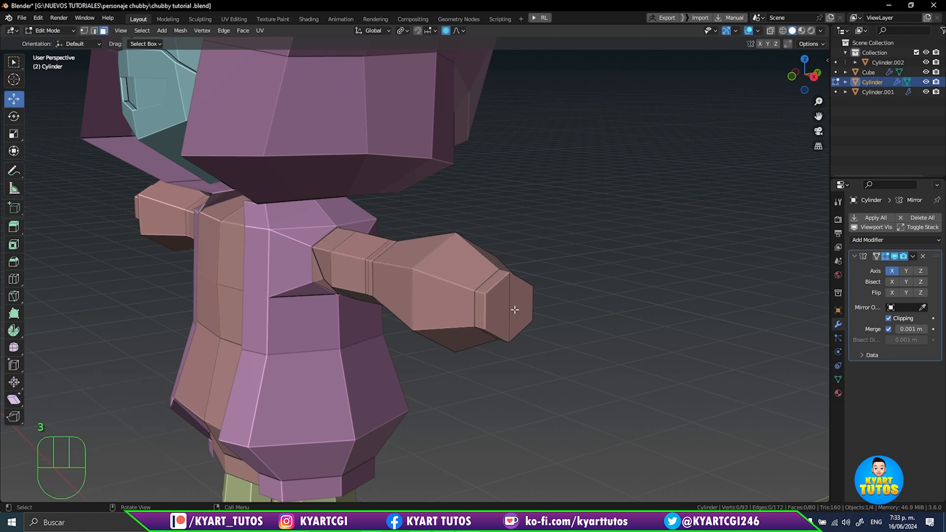
click(512, 308)
shift+click(503, 309)
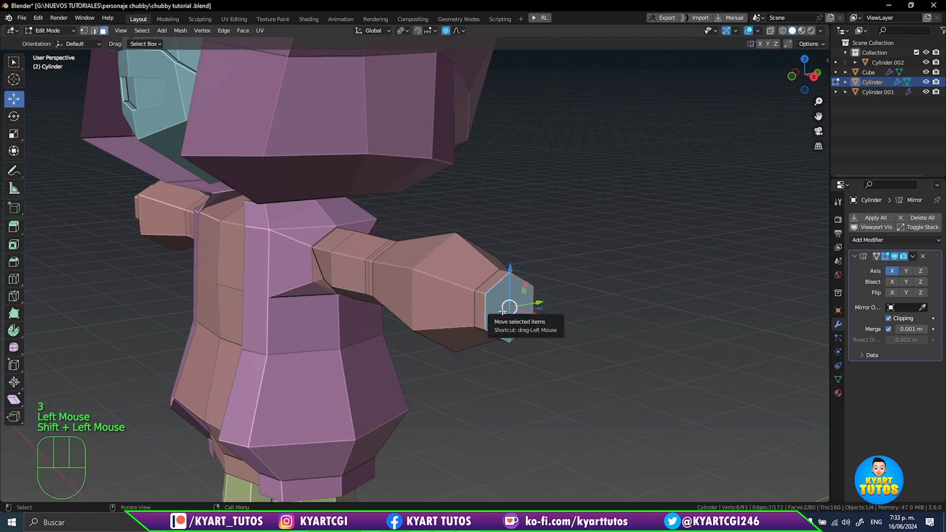
middle_drag(502, 309, 450, 429)
scroll(449, 274, up, 2)
scroll(483, 261, up, 2)
shift+middle_drag(483, 261, 522, 498)
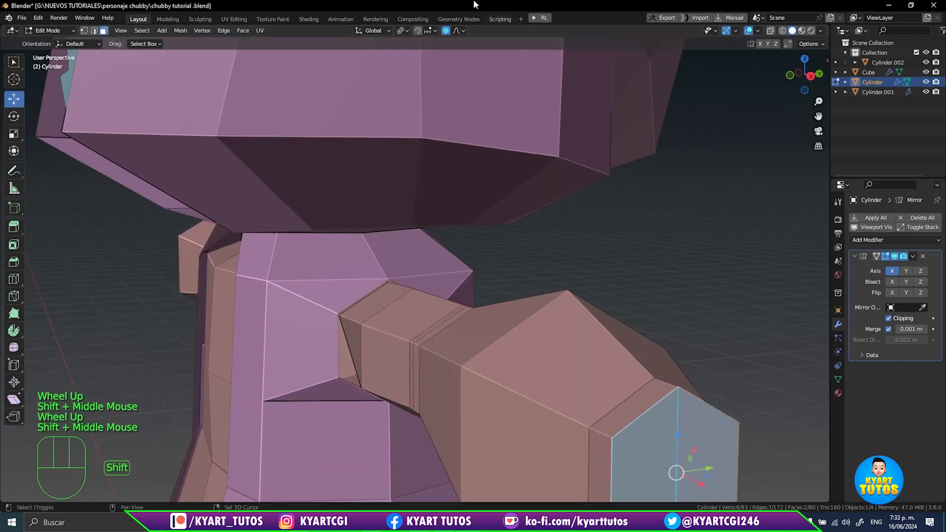
shift+middle_drag(659, 318, 551, 254)
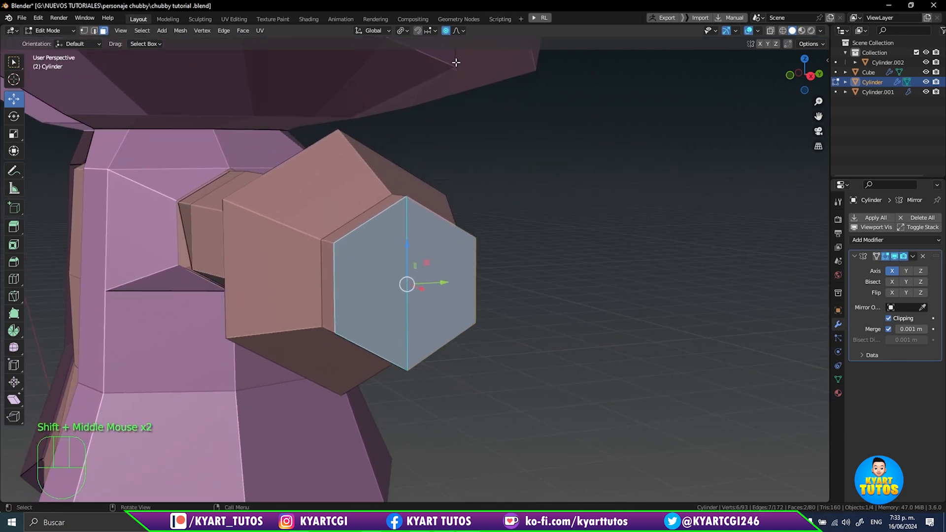
click(446, 31)
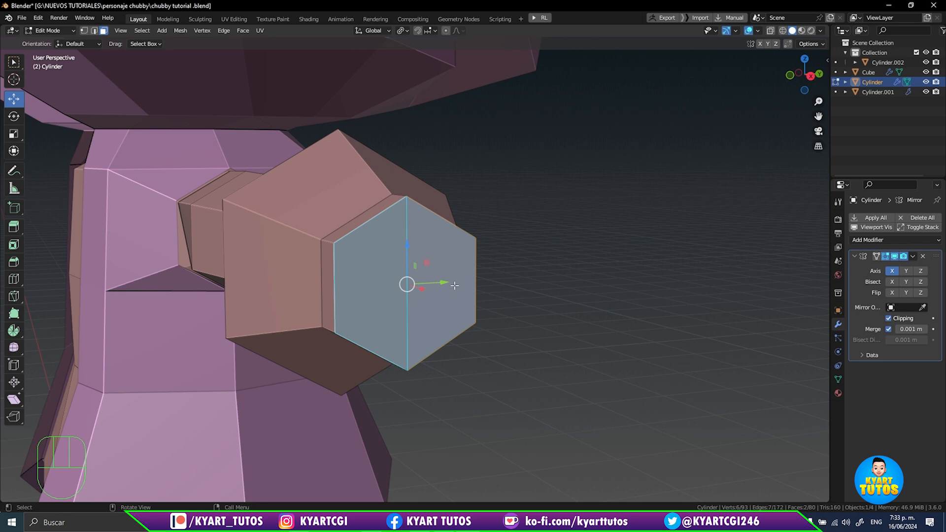
key(i)
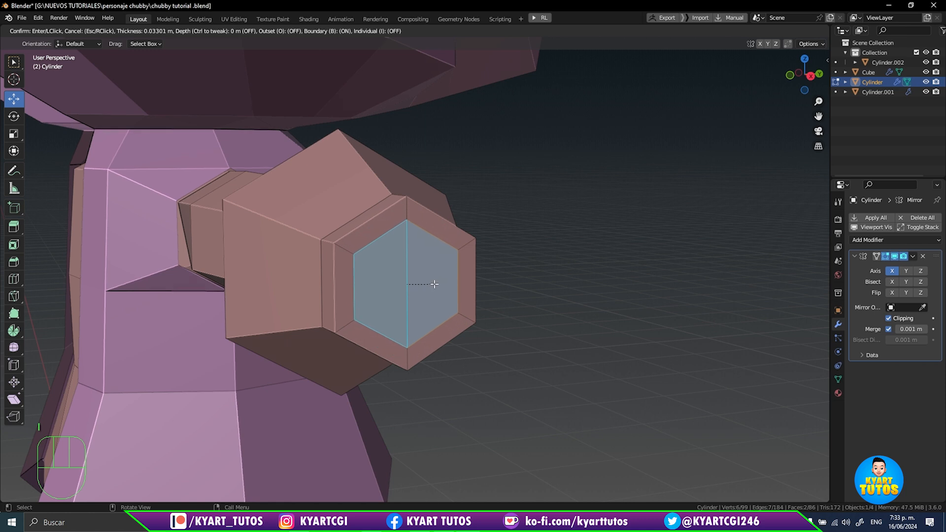
click(434, 284)
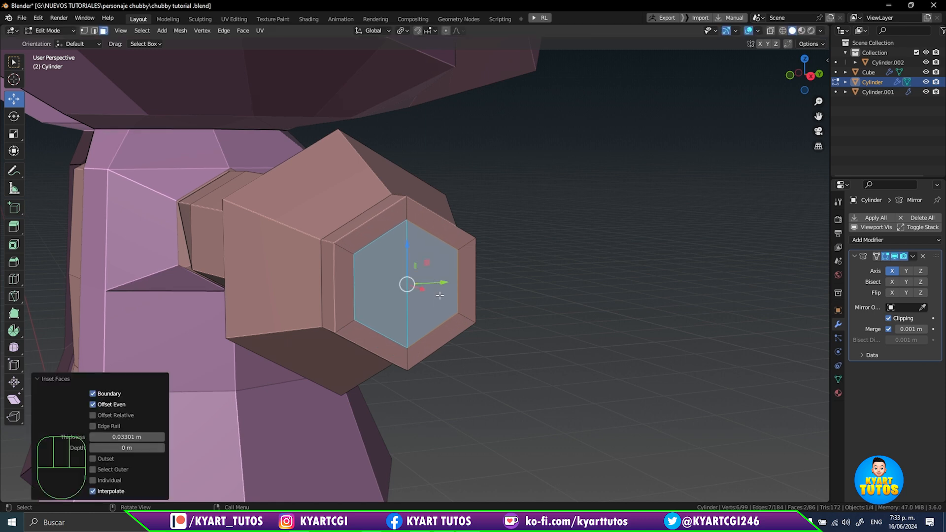
- Extrude the inset faces about 0.064 m inward to hollow the end of the sleeve
middle_drag(436, 303, 459, 306)
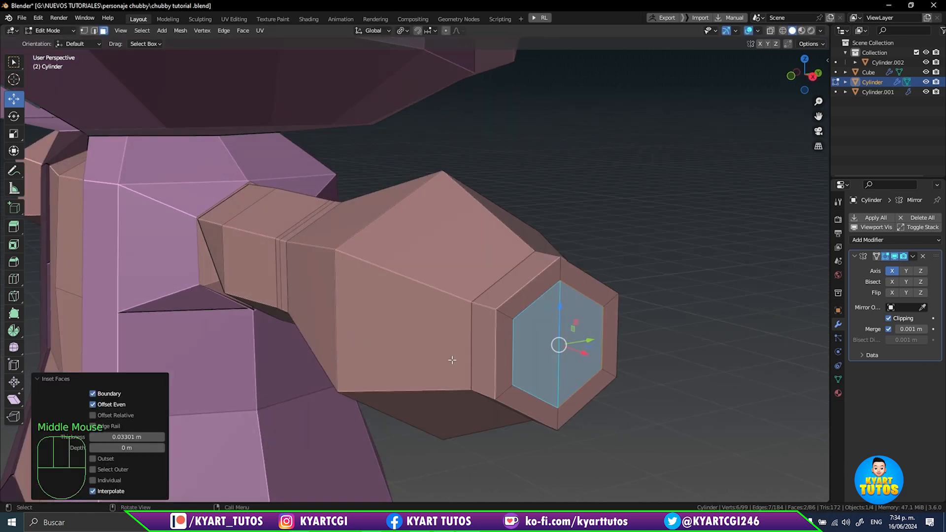
shift+middle_drag(452, 359, 358, 350)
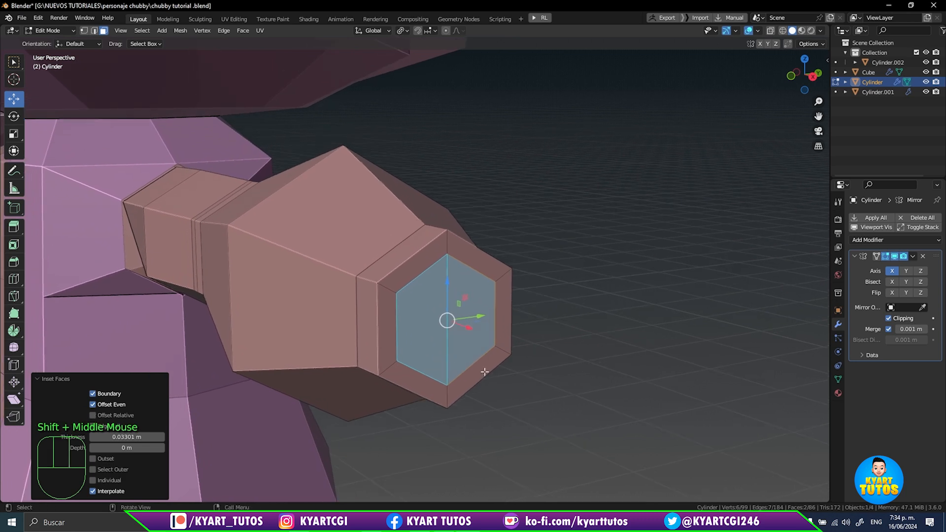
key(e)
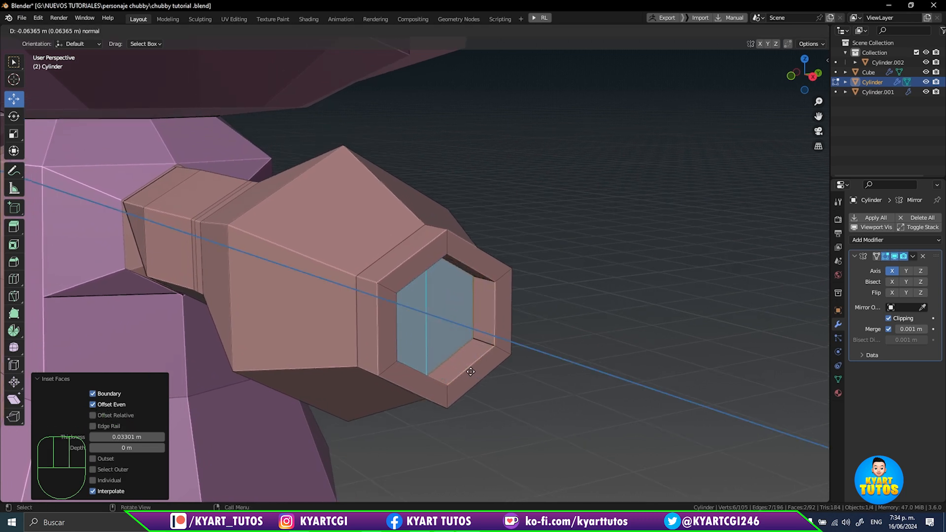
click(472, 371)
middle_drag(471, 365, 517, 367)
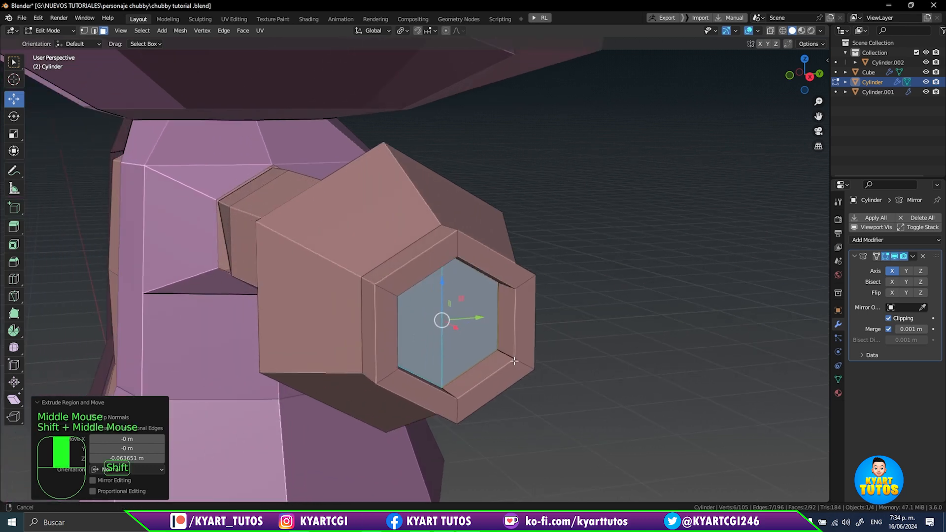
- Inset the recessed faces by about 0.016 m and extrude them about 0.123 m outward to start the wrist
key(i)
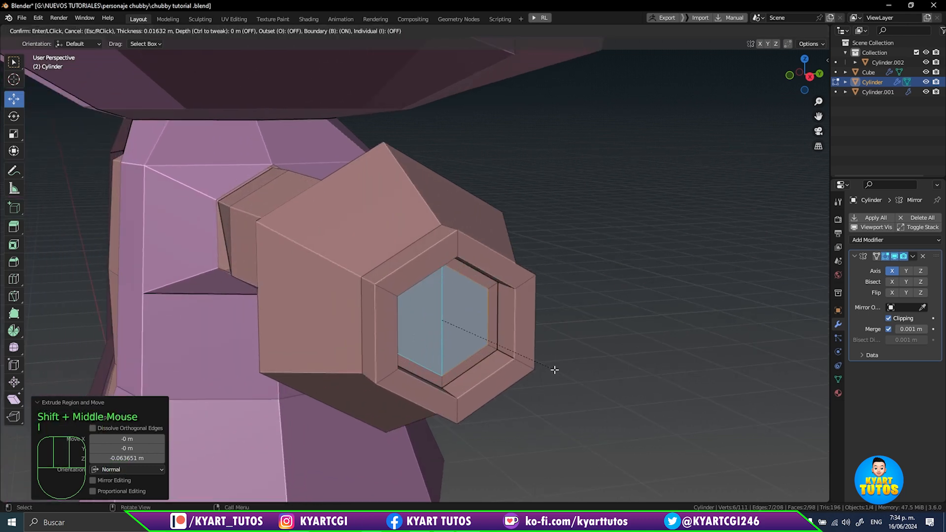
click(555, 369)
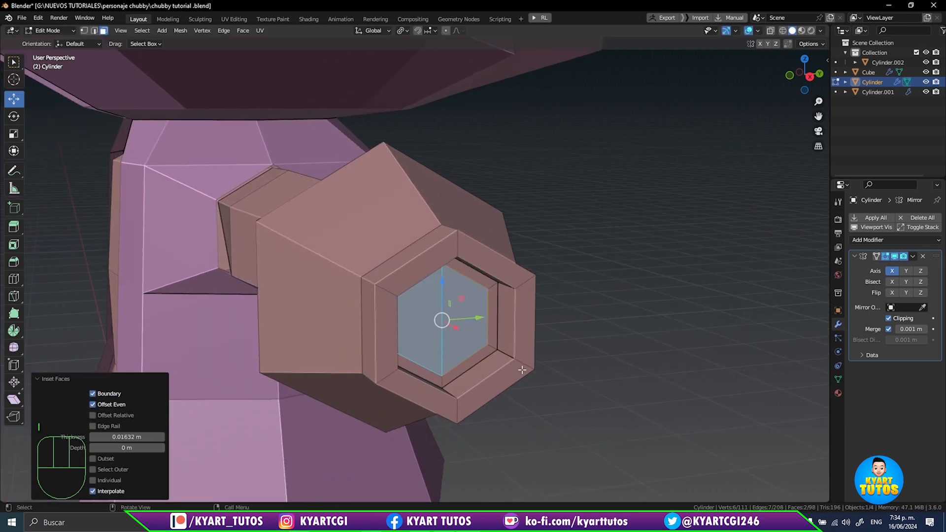
middle_drag(522, 370, 576, 357)
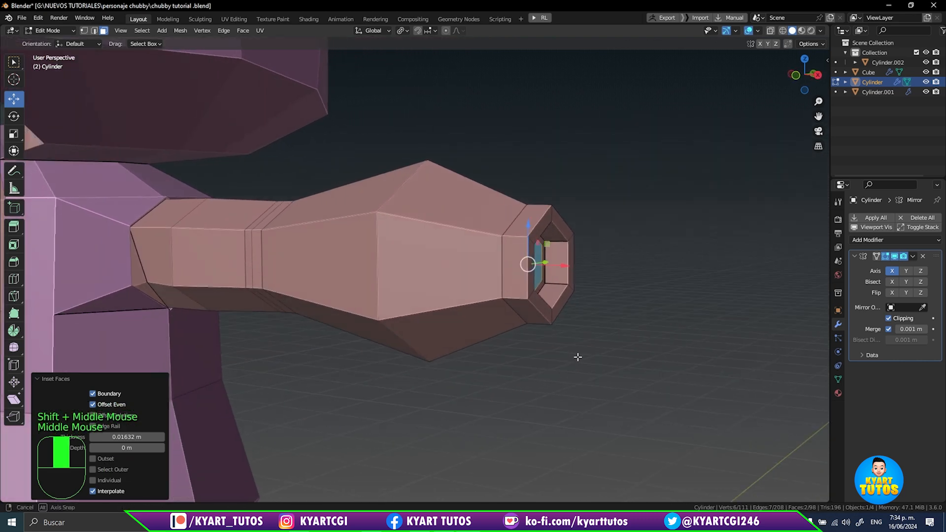
key(KP_1)
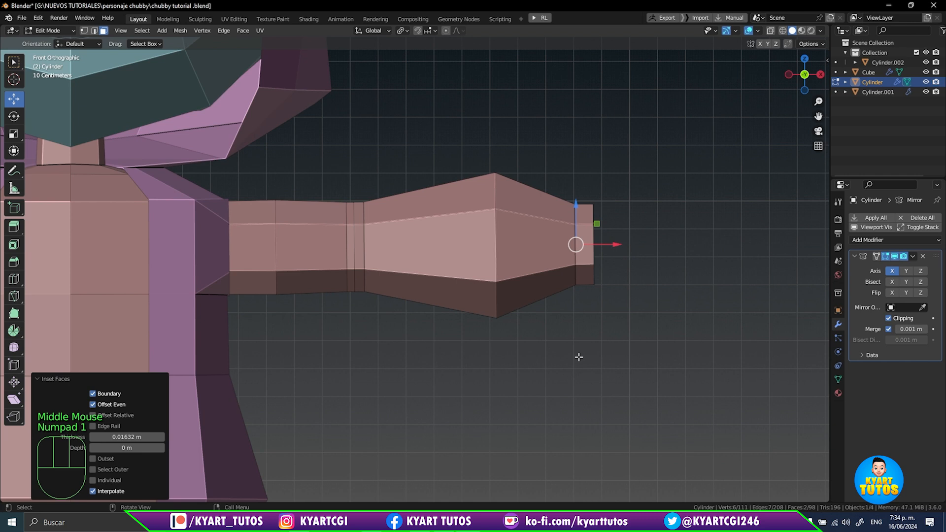
shift+middle_drag(606, 313, 482, 333)
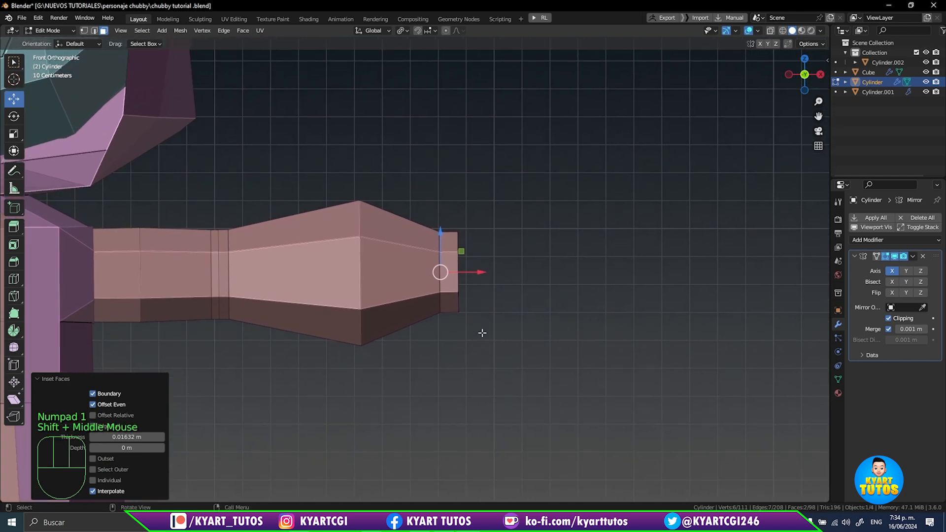
key(e)
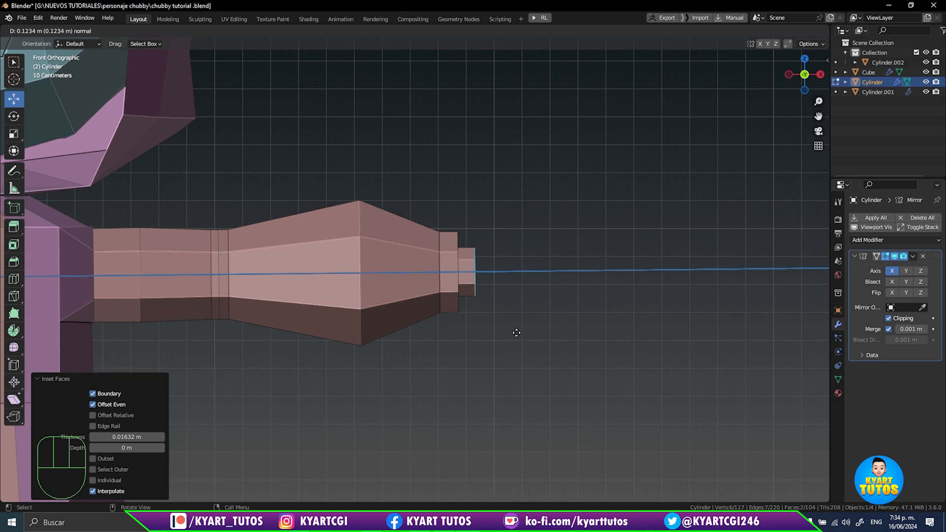
click(516, 332)
- Extrude the wrist's end faces about 0.231 m outward and scale them up to about 1.577 to widen the hand
key(e)
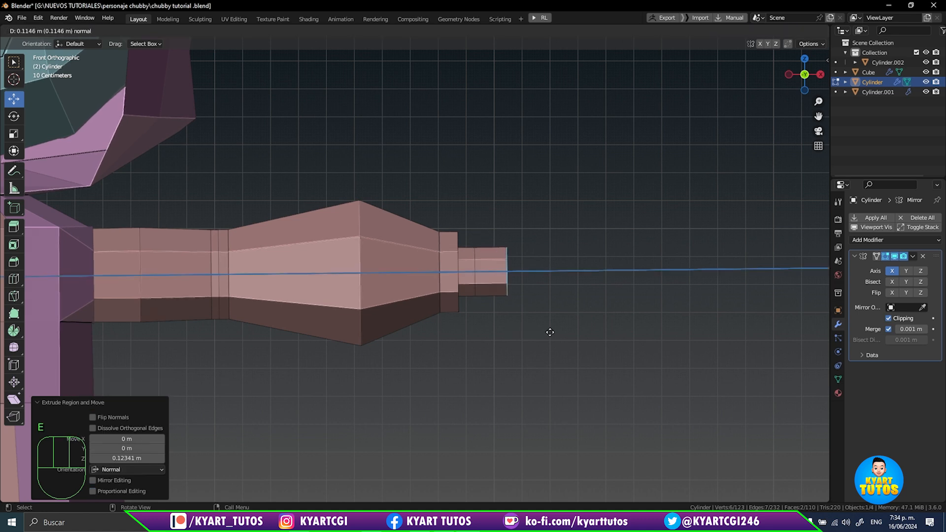
click(582, 330)
key(s)
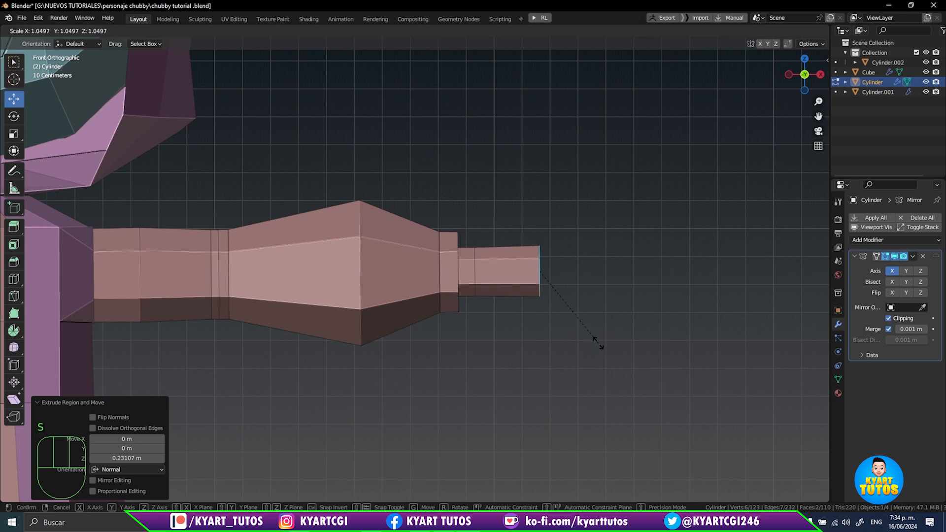
click(643, 363)
- Extrude the hand's end faces outward again and scale them down to about 0.668
key(e)
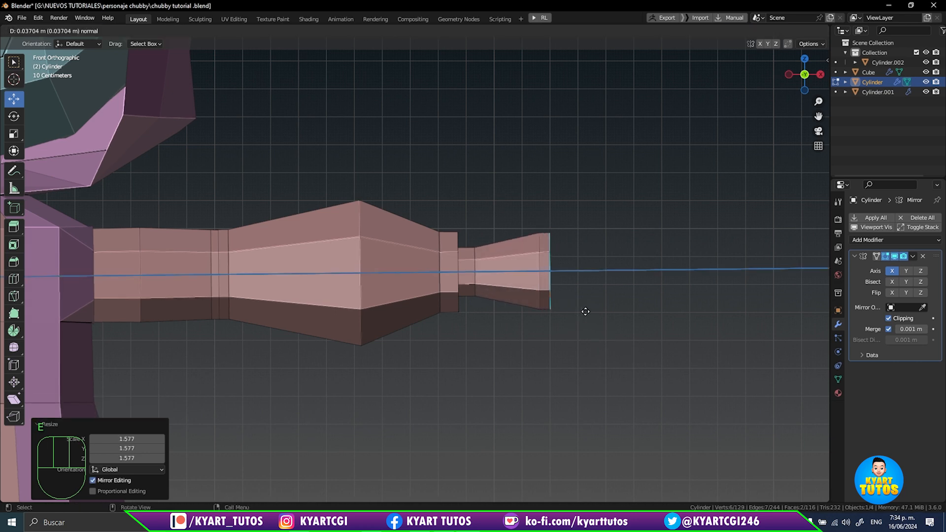
click(640, 311)
key(s)
click(645, 312)
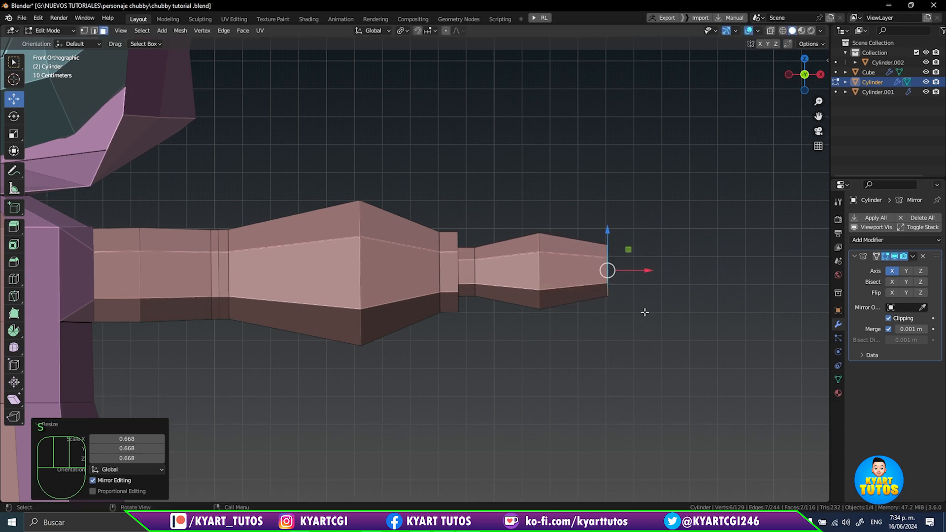
- Extrude the end faces about 0.196 m outward and scale them to about 0.567 to taper the fingertips
key(e)
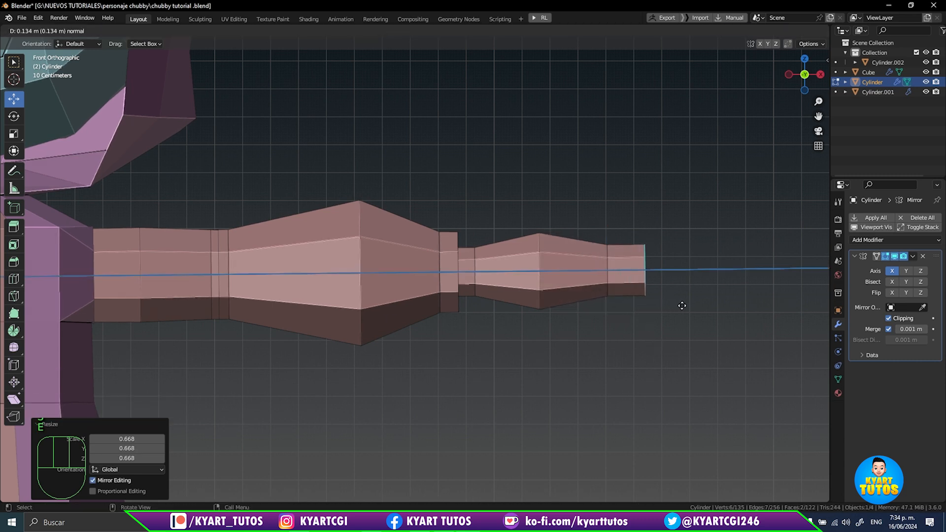
click(696, 309)
key(s)
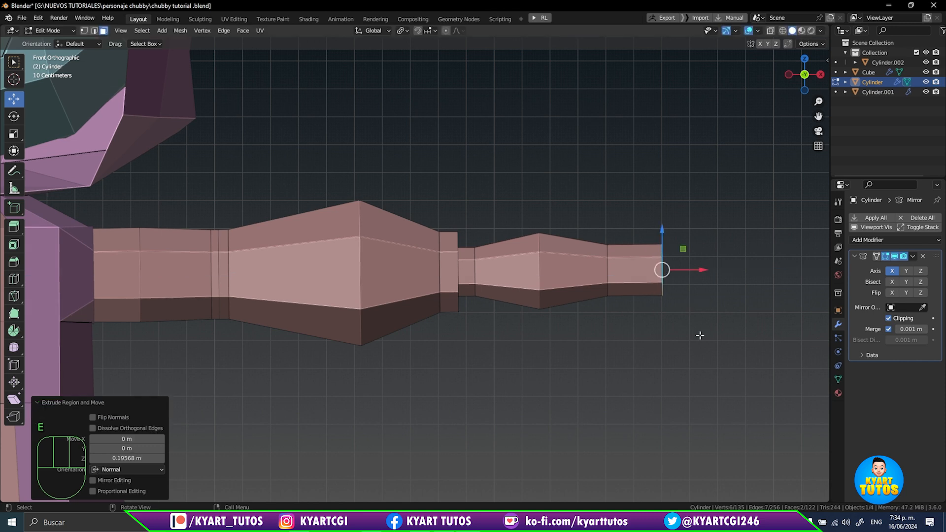
click(685, 304)
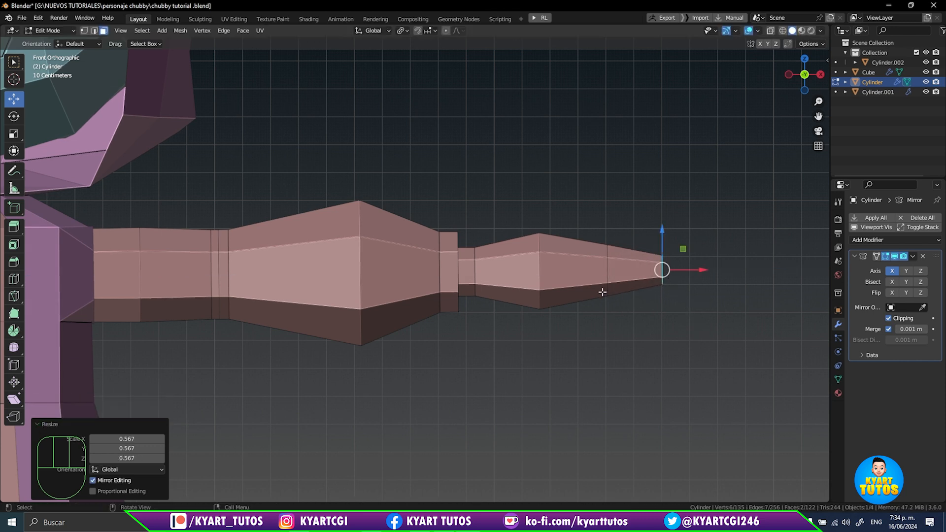
- In front view with X-ray and vertex selection, shift the vertex loop before the fingertips slightly upward and toward the wrist
shift+middle_drag(602, 292, 562, 252)
scroll(556, 253, up, 1)
scroll(562, 249, down, 2)
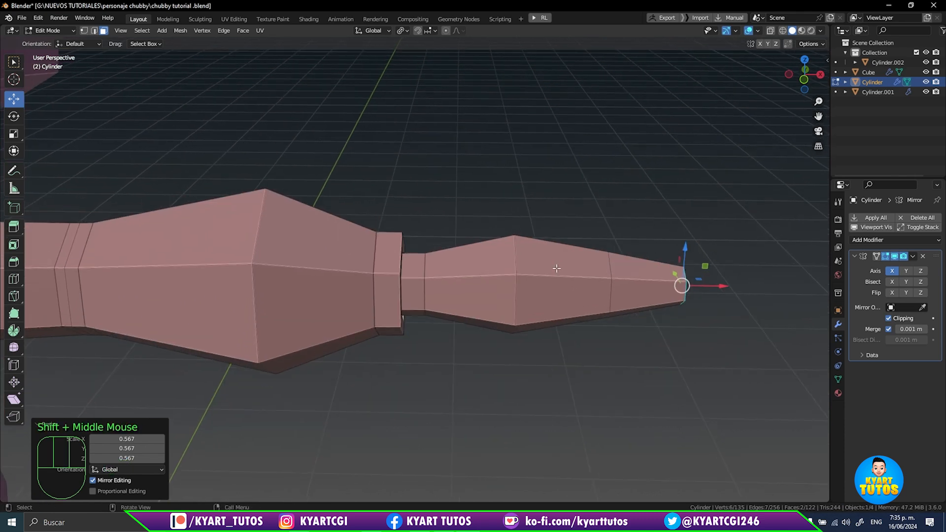
key(KP_1)
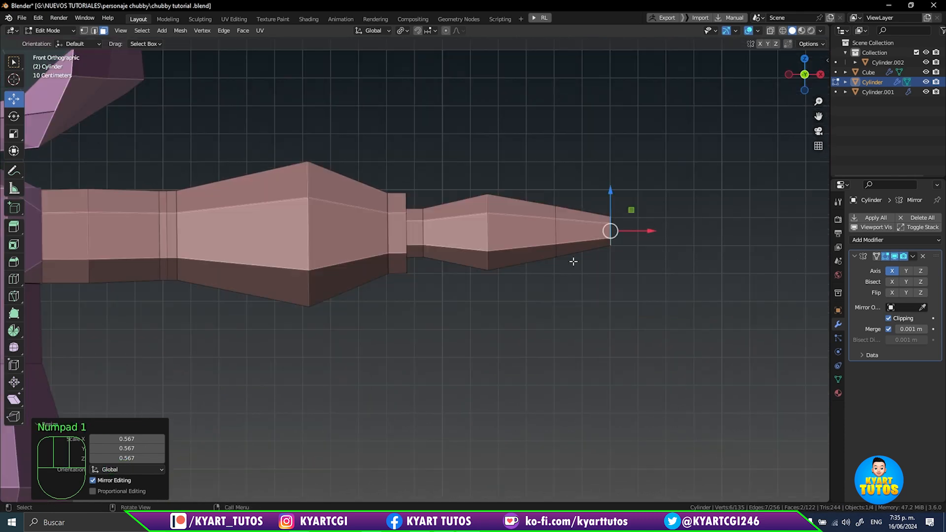
scroll(573, 261, up, 2)
shift+middle_drag(570, 258, 339, 485)
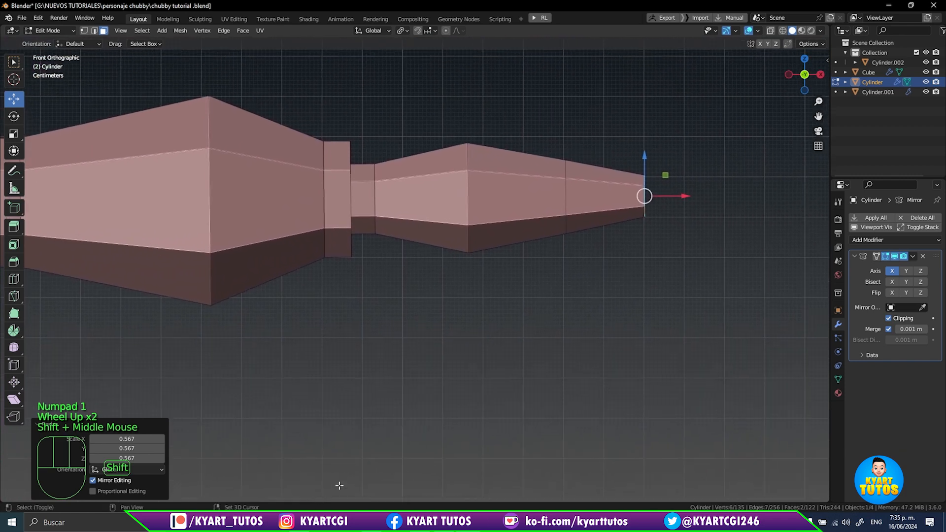
shift+middle_drag(562, 276, 545, 359)
key(alt+z)
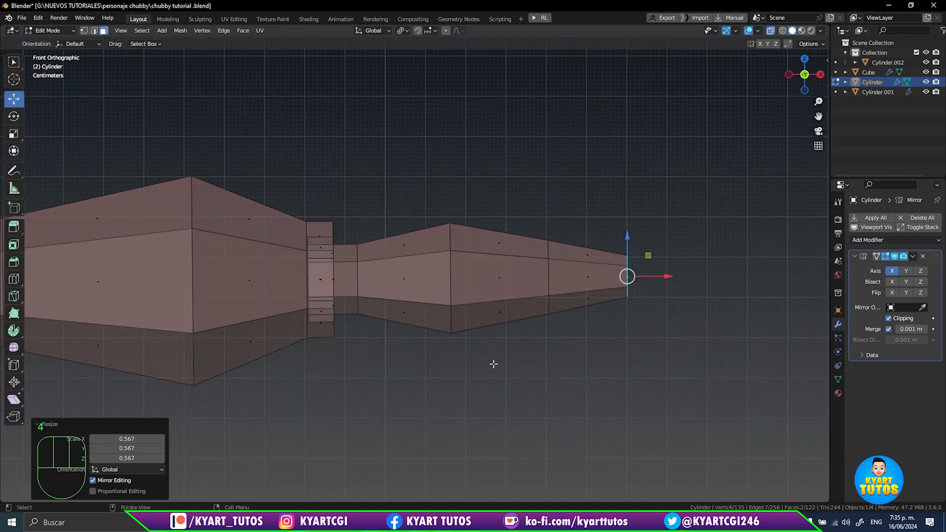
key(1)
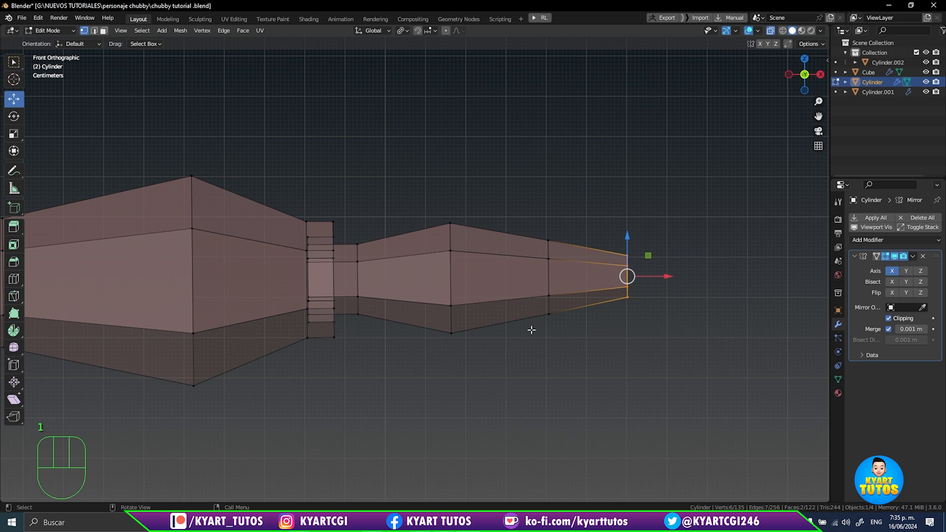
drag(502, 347, 546, 256)
drag(541, 220, 570, 327)
drag(578, 269, 562, 269)
drag(541, 229, 539, 226)
- On the hand's widest loop, lower the top vertex about 0.024 m and the vertices just below it about 0.012 m
drag(415, 204, 449, 208)
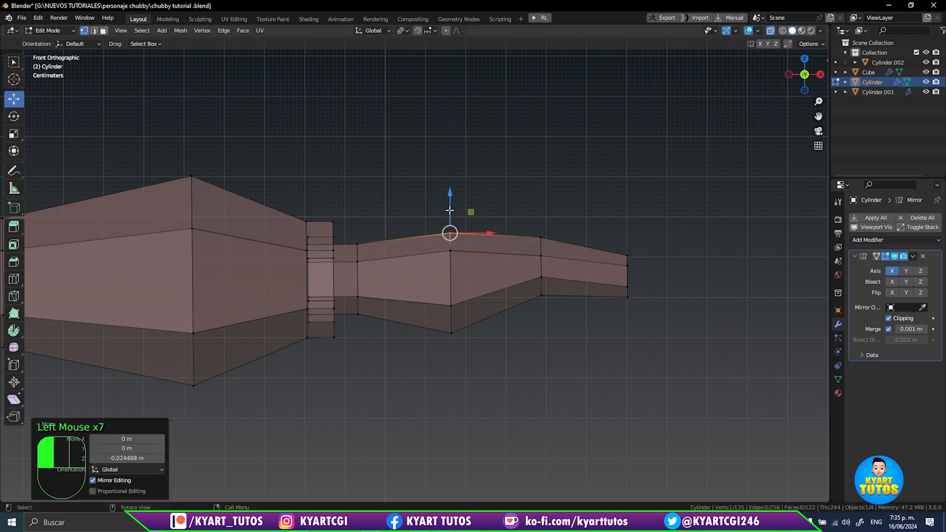
drag(432, 242, 461, 260)
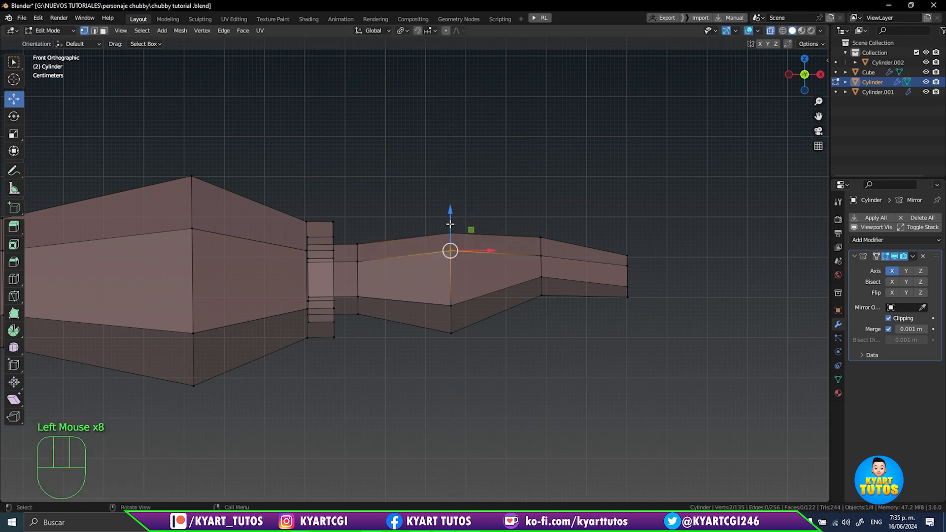
drag(449, 224, 448, 230)
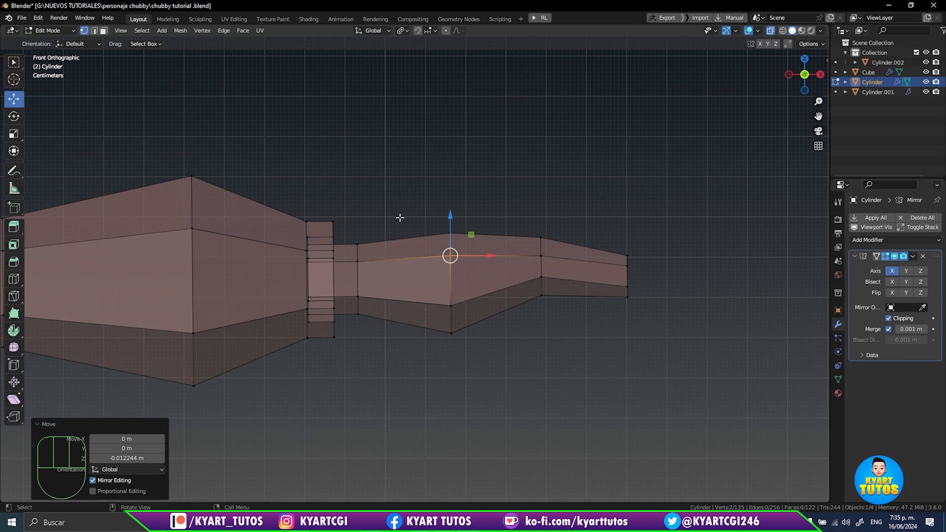
- Select the vertex loop at the hand's wrist and scale it down to about 0.942
drag(349, 226, 379, 317)
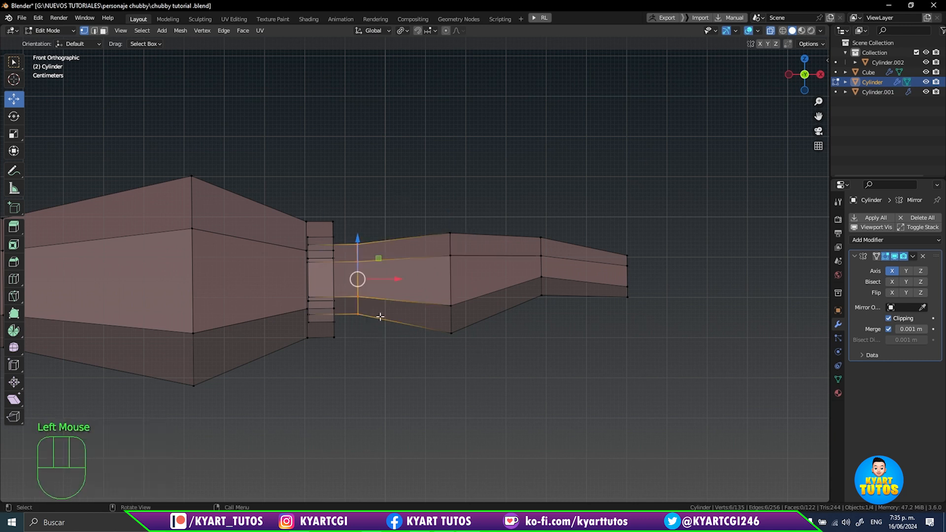
key(s)
click(408, 401)
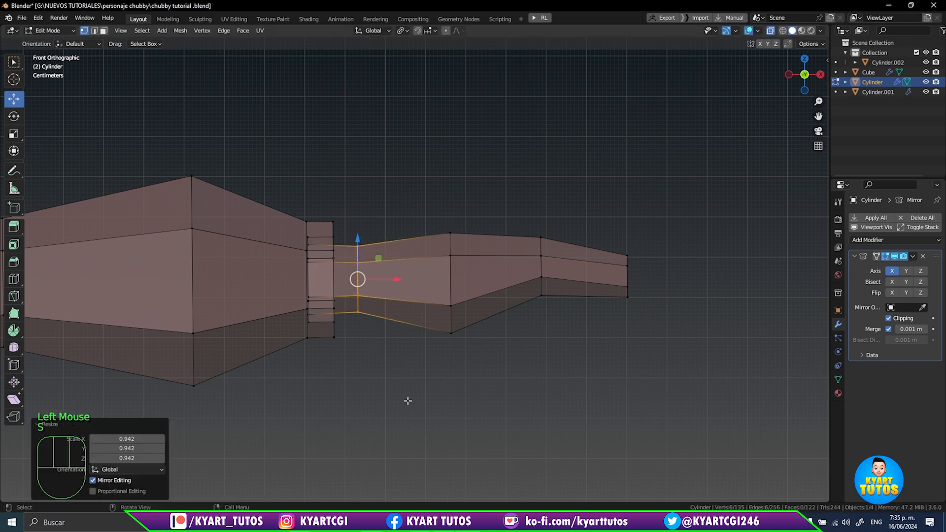
- In front view with see-through selection, select the hand vertices from the widest loop to the fingertips and scale them along Y to about 1.965
middle_drag(542, 376, 494, 389)
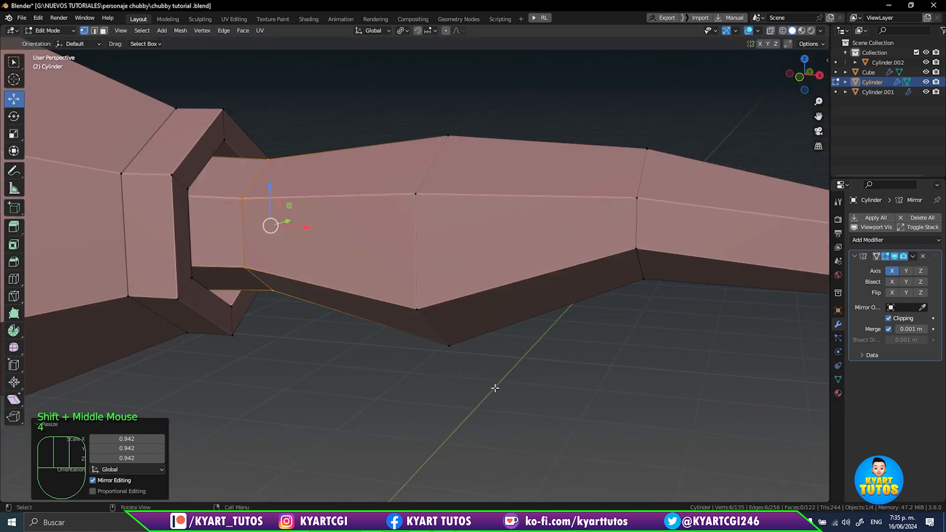
scroll(495, 383, down, 1)
scroll(497, 382, up, 1)
scroll(498, 383, up, 1)
scroll(498, 382, down, 1)
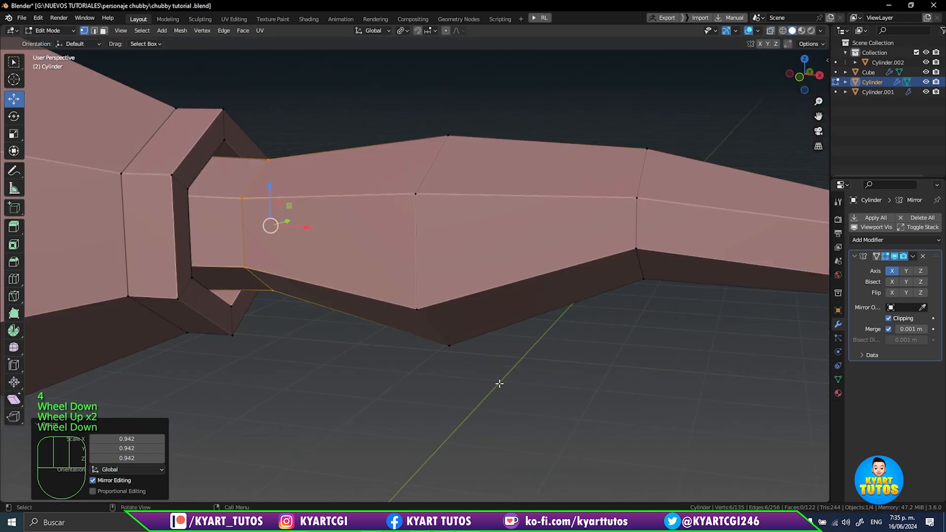
shift+middle_drag(511, 361, 447, 344)
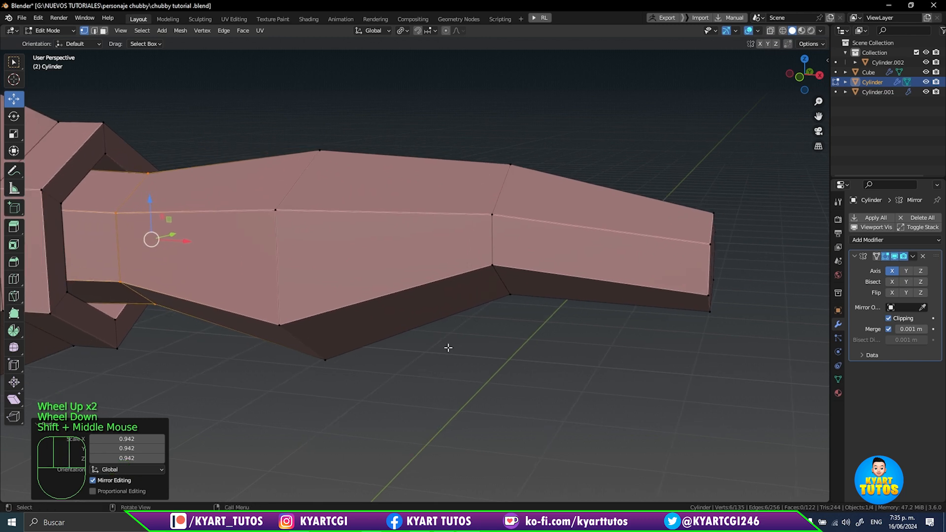
key(KP_1)
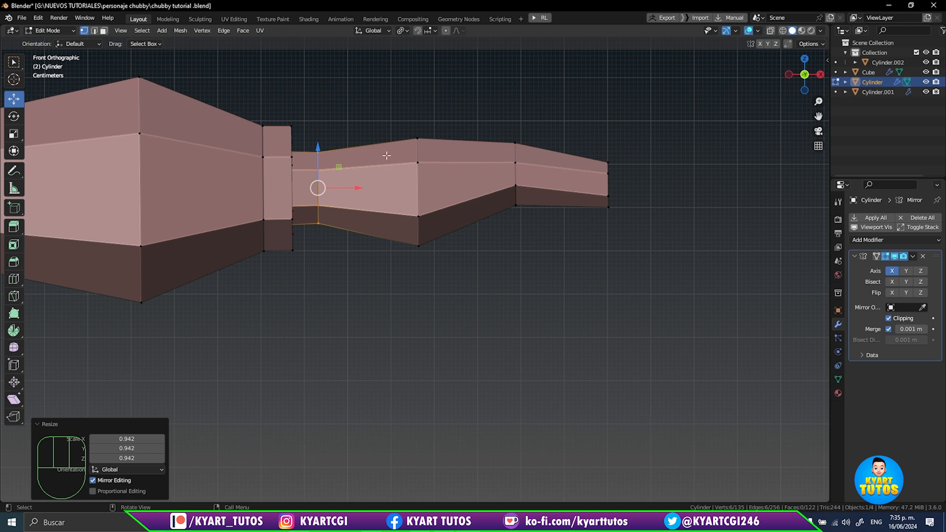
key(shift+z)
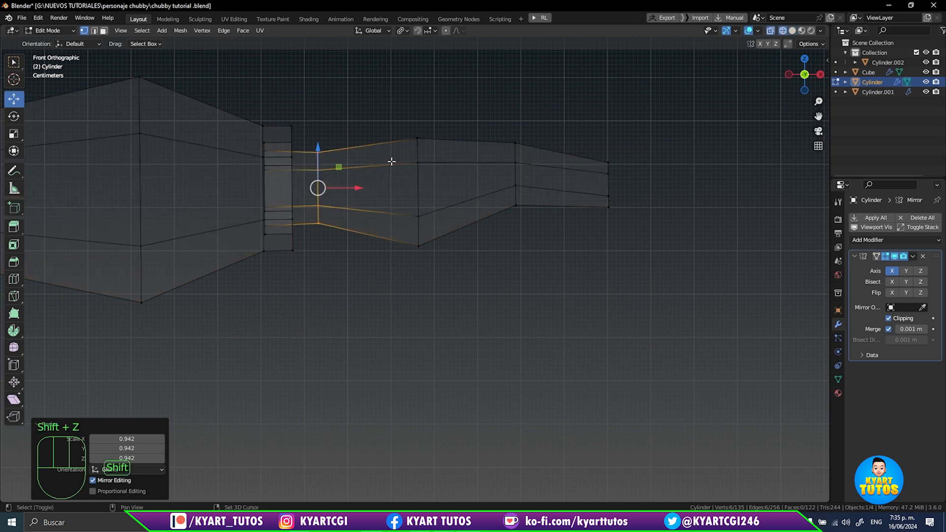
drag(387, 109, 682, 320)
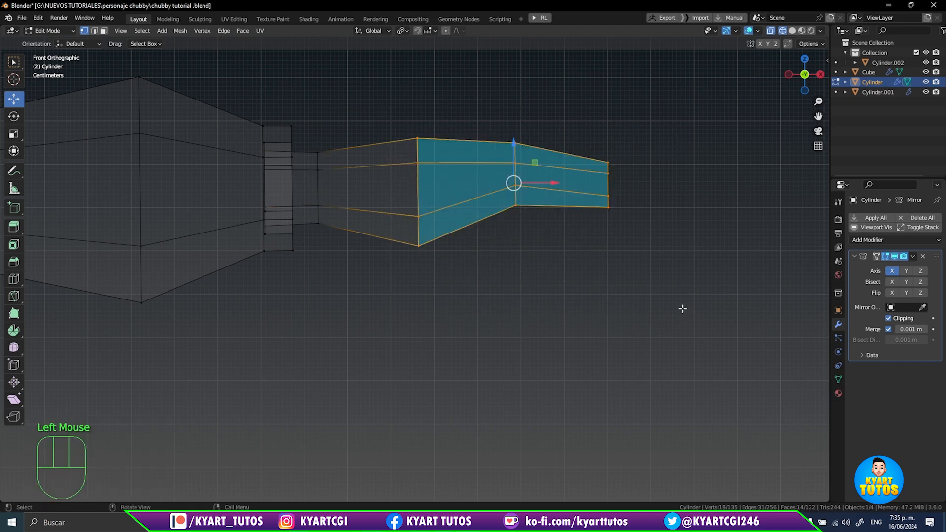
mouse_move(682, 308)
middle_down()
mouse_move(667, 293)
mouse_move(635, 324)
mouse_move(670, 295)
mouse_move(669, 312)
middle_up()
shift+middle_drag(591, 345, 644, 267)
shift+middle_drag(643, 268, 626, 279)
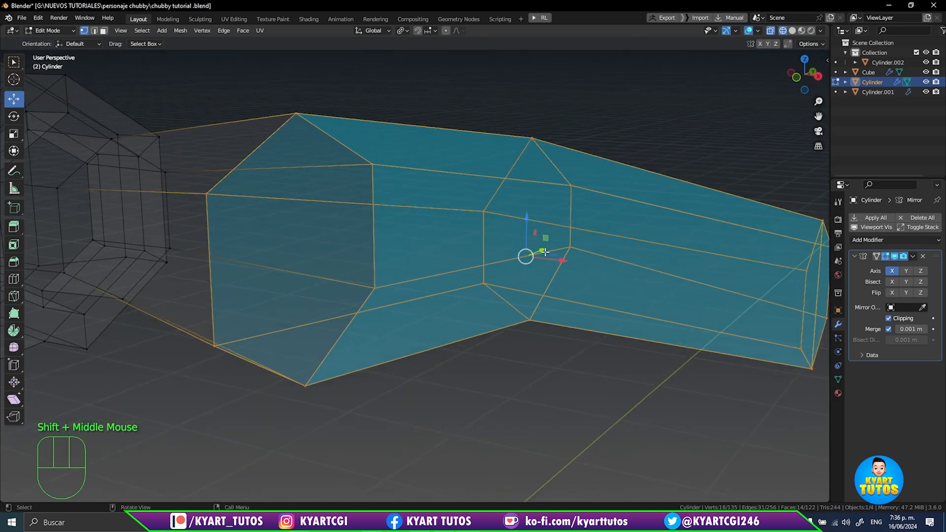
key(s)
key(y)
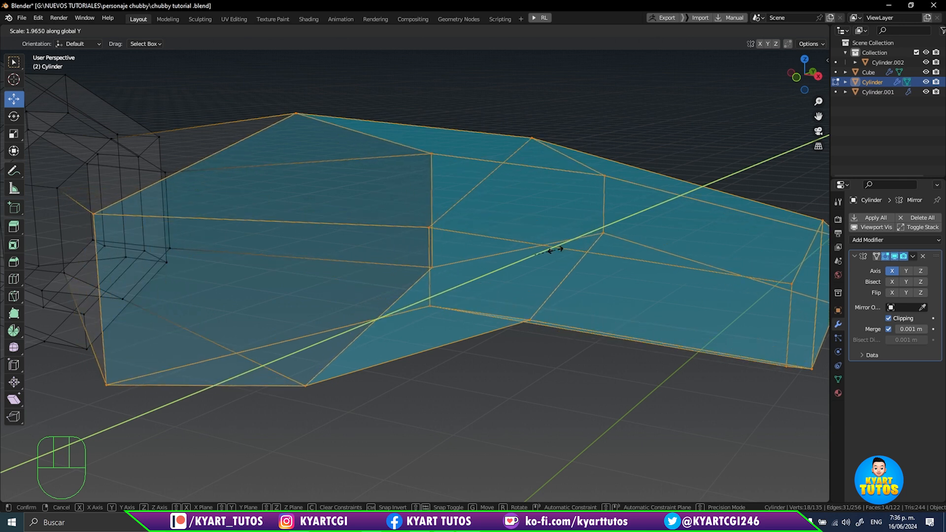
click(555, 250)
key(shift+z)
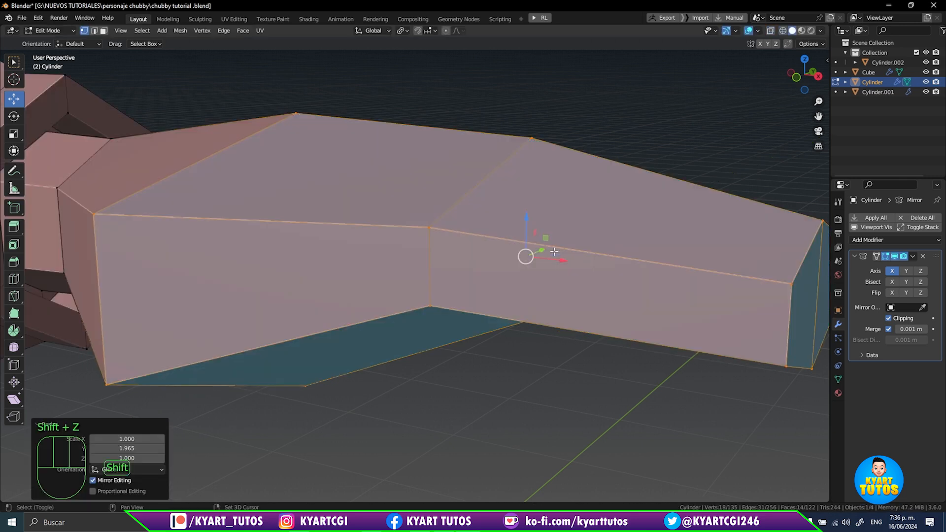
- Leave Edit Mode and examine the widened hands against the whole character from the front and in perspective
scroll(554, 252, down, 2)
scroll(554, 253, up, 2)
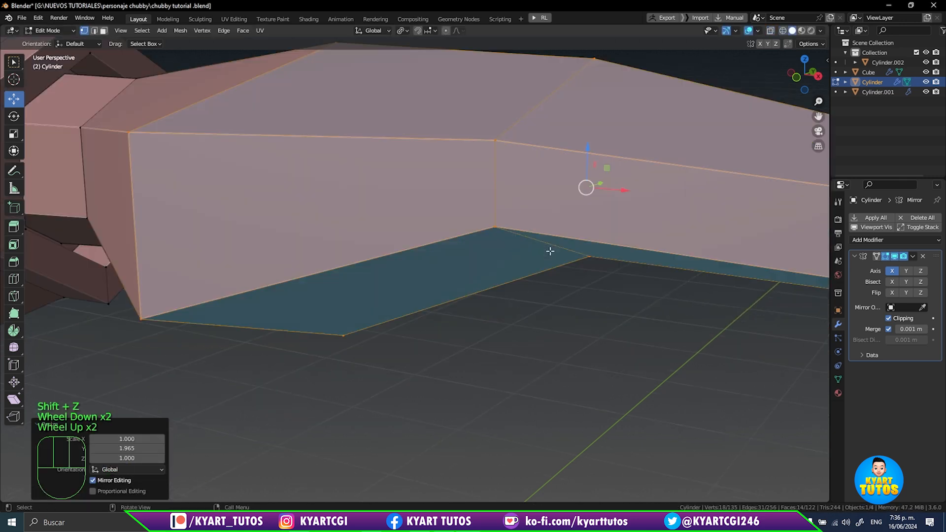
key(Tab)
key(KP_1)
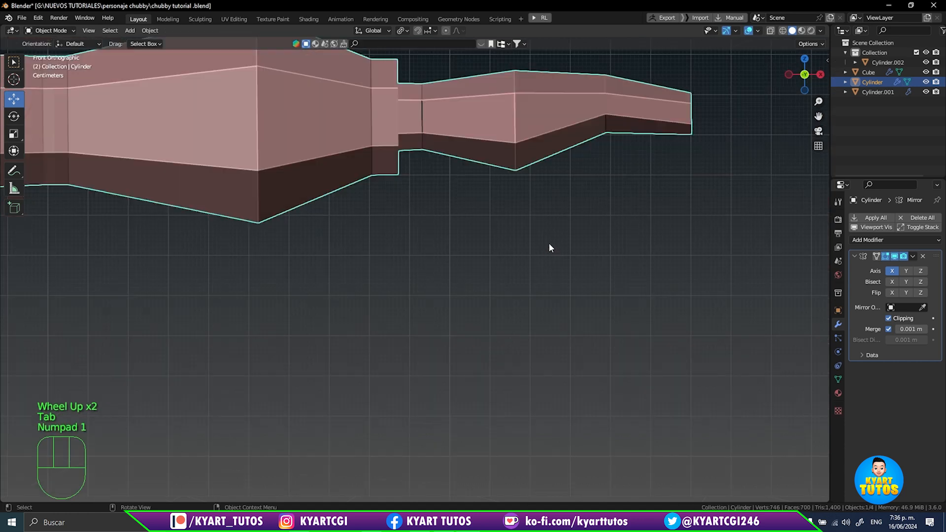
shift+middle_drag(564, 221, 681, 293)
scroll(606, 300, down, 2)
shift+middle_drag(606, 300, 630, 208)
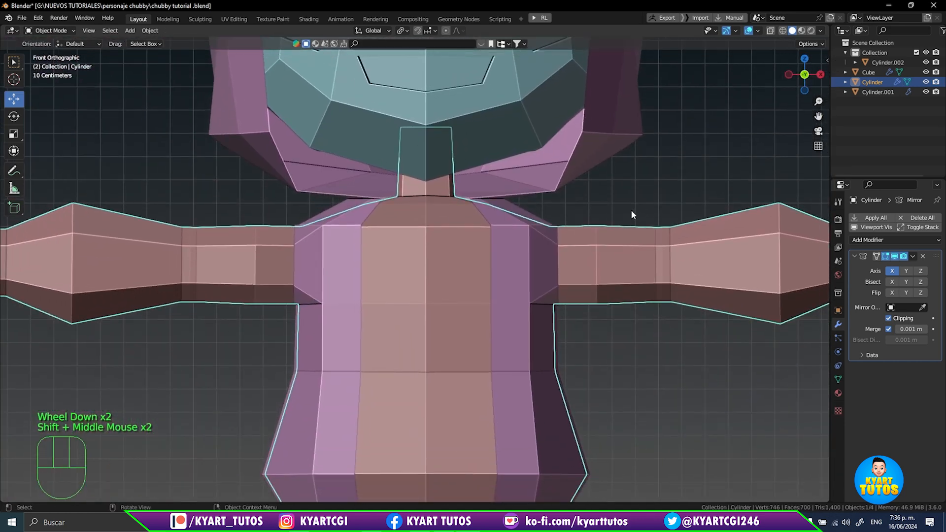
scroll(630, 213, down, 3)
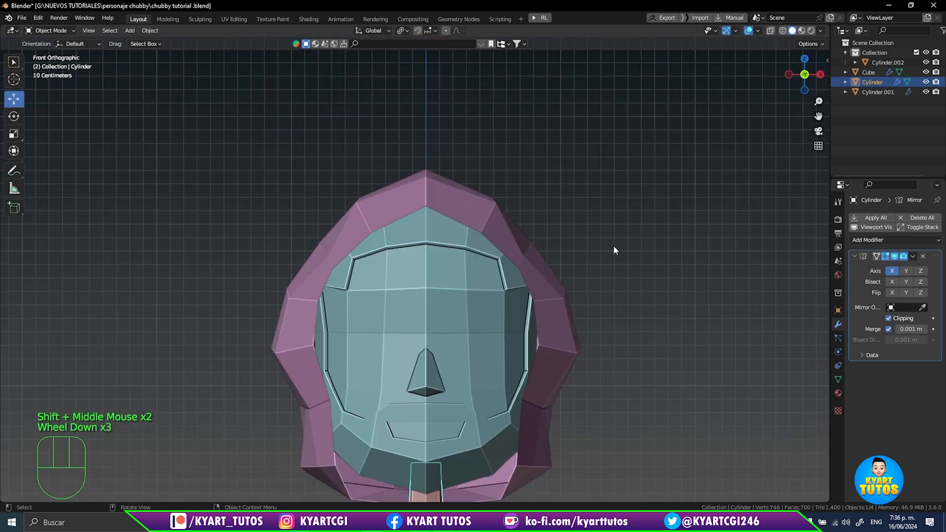
shift+middle_drag(613, 245, 570, 223)
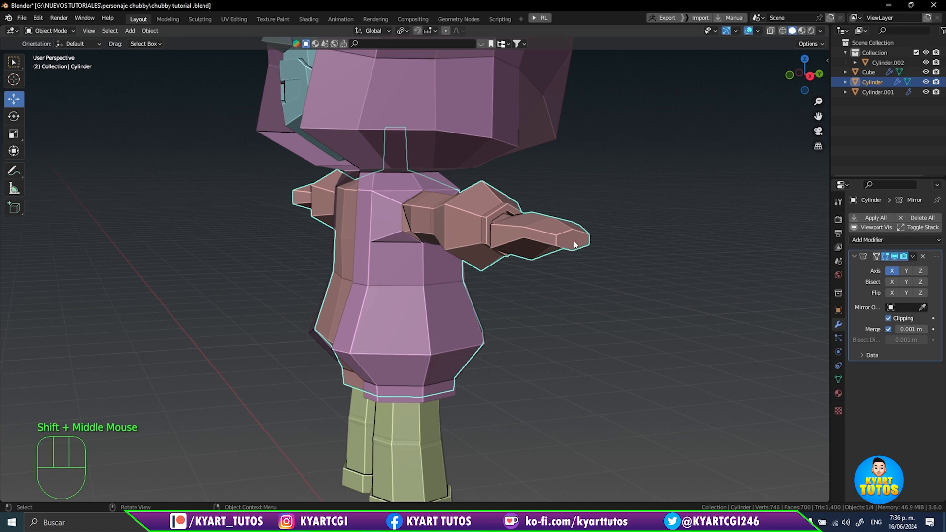
- Select the two end faces of the fingertips and scale them along Y to about 1.433
key(Tab)
key(3)
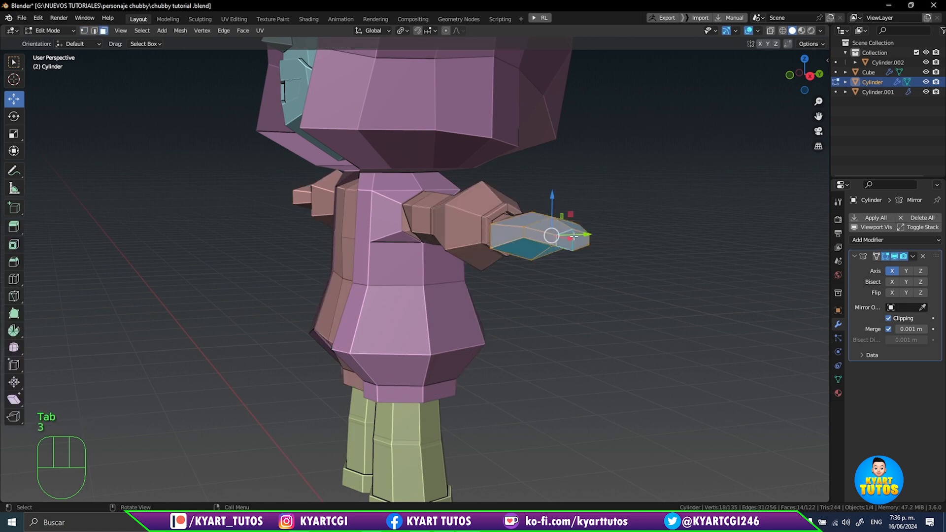
click(579, 241)
shift+click(566, 244)
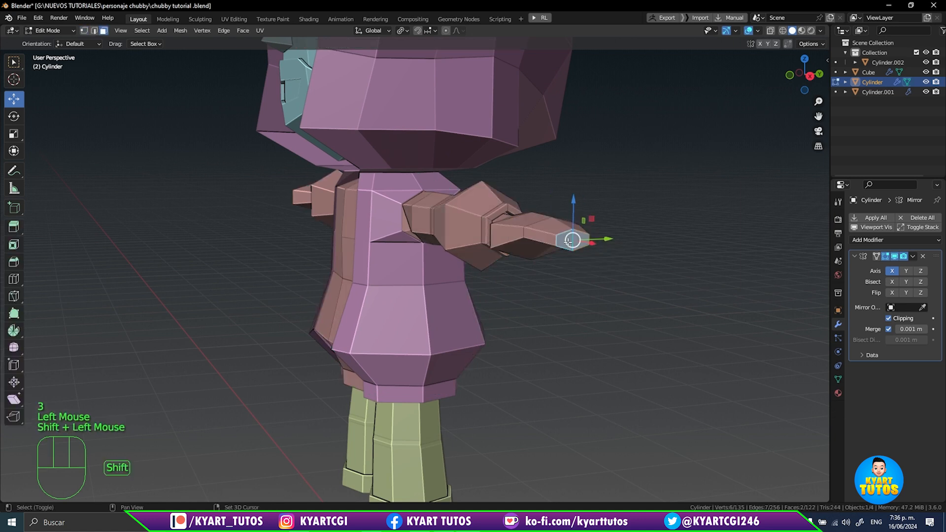
middle_drag(568, 248, 596, 277)
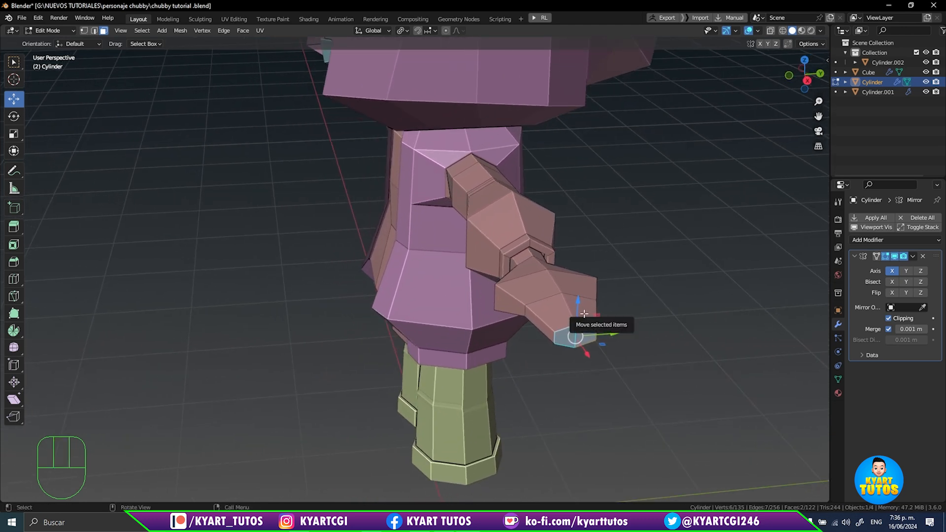
key(s)
key(y)
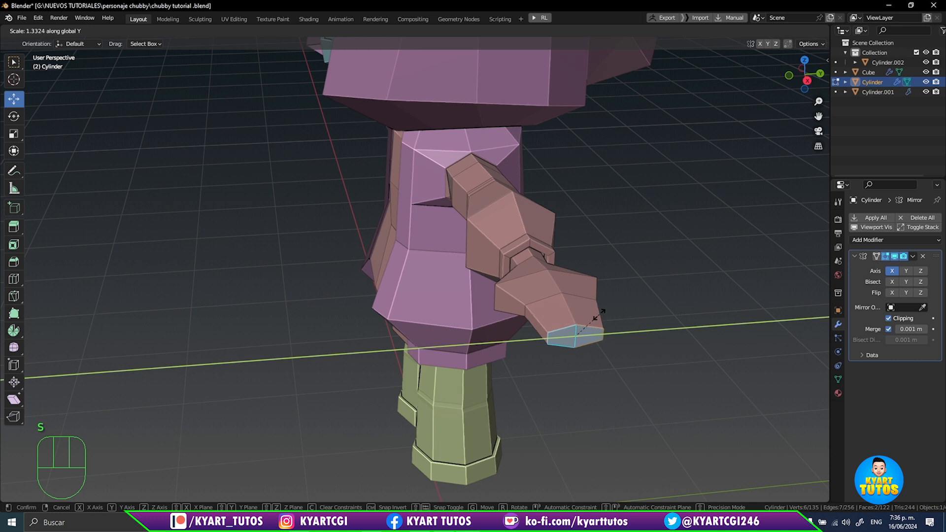
click(604, 315)
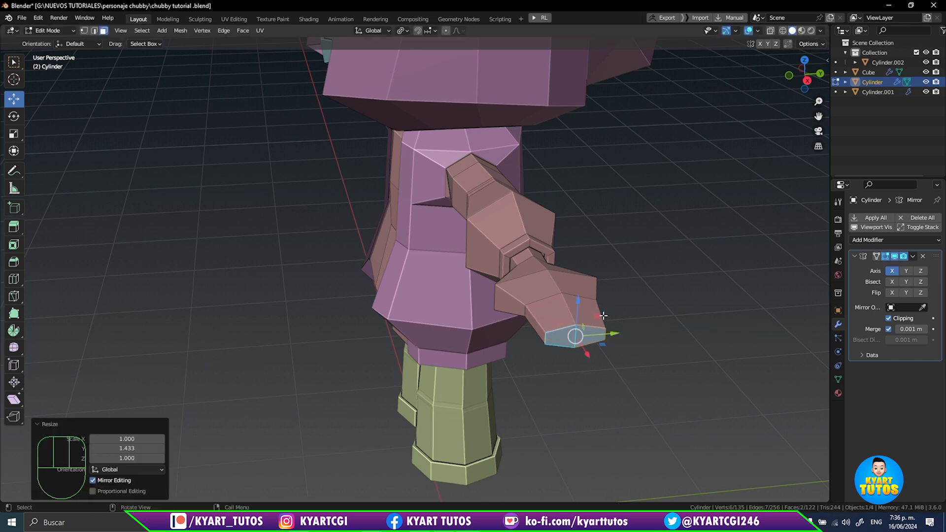
- Select the edge loop just before the fingertips and scale it along Y to about 1.201
key(2)
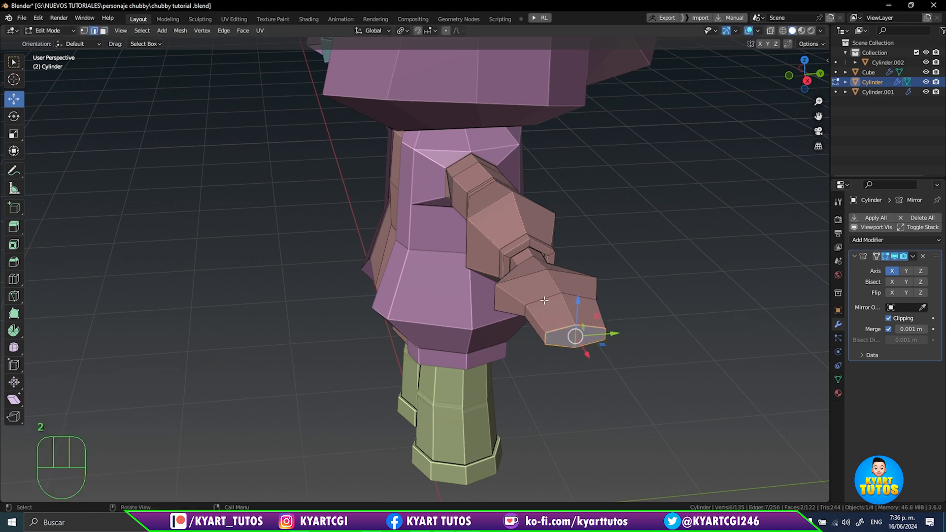
alt+click(544, 300)
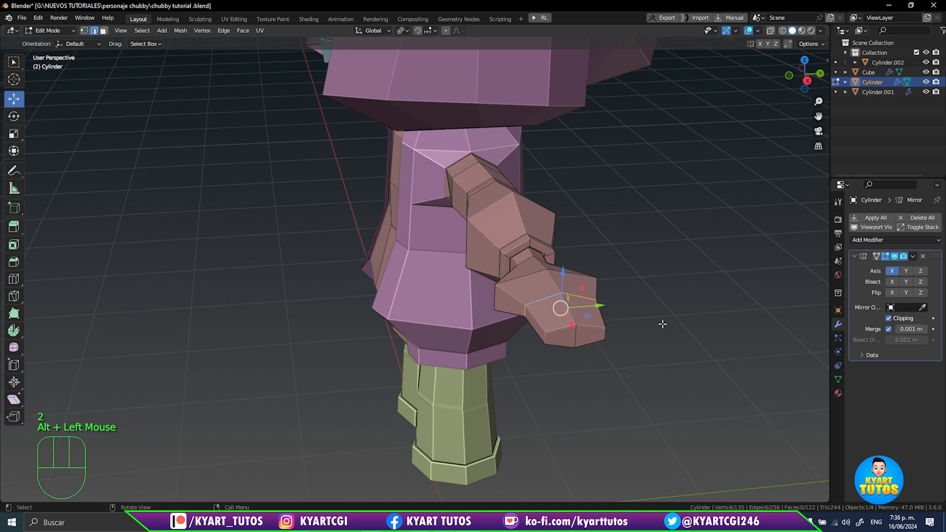
key(s)
key(y)
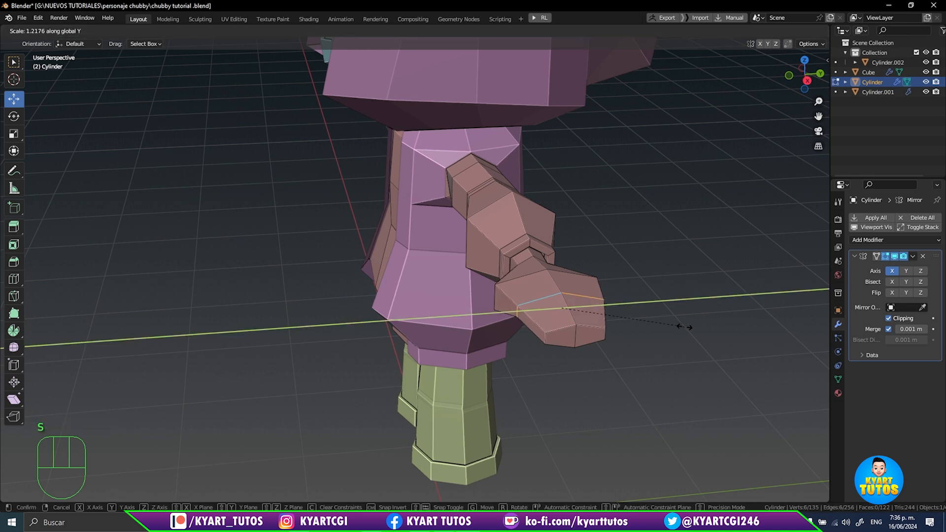
click(683, 325)
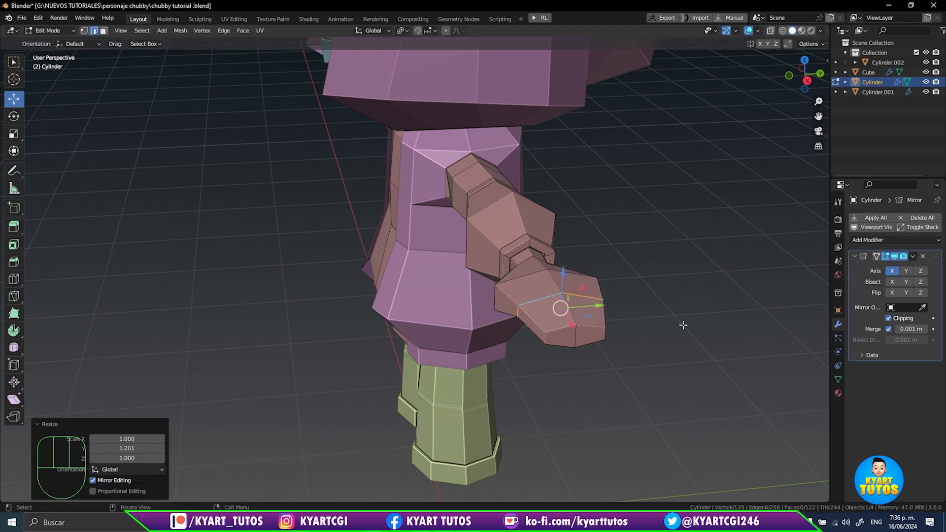
- In front view with X-ray and vertex selection, move the fingertip's lower end vertices about 0.012 m toward the wrist
middle_drag(653, 323, 457, 349)
key(Right)
scroll(456, 349, up, 1)
shift+middle_drag(478, 311, 462, 334)
key(KP_1)
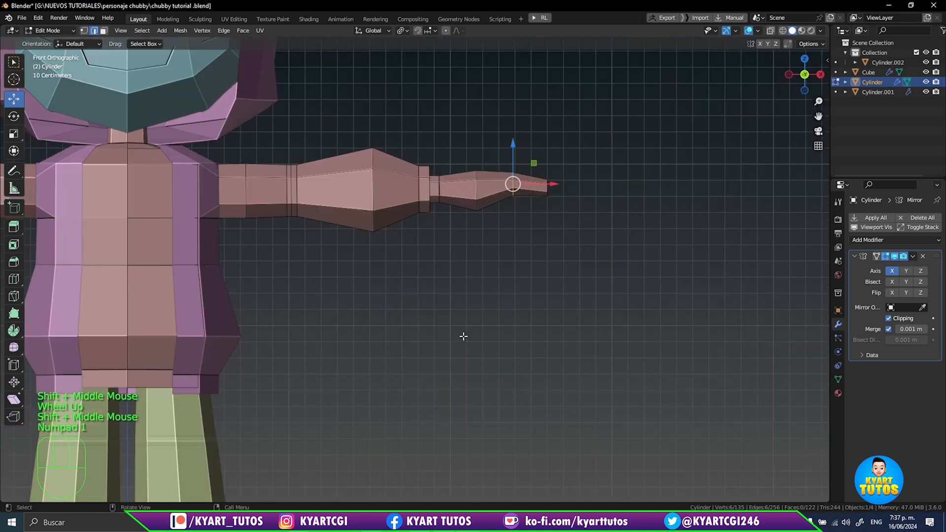
shift+middle_drag(529, 209, 287, 112)
scroll(503, 332, up, 4)
shift+middle_drag(743, 167, 554, 285)
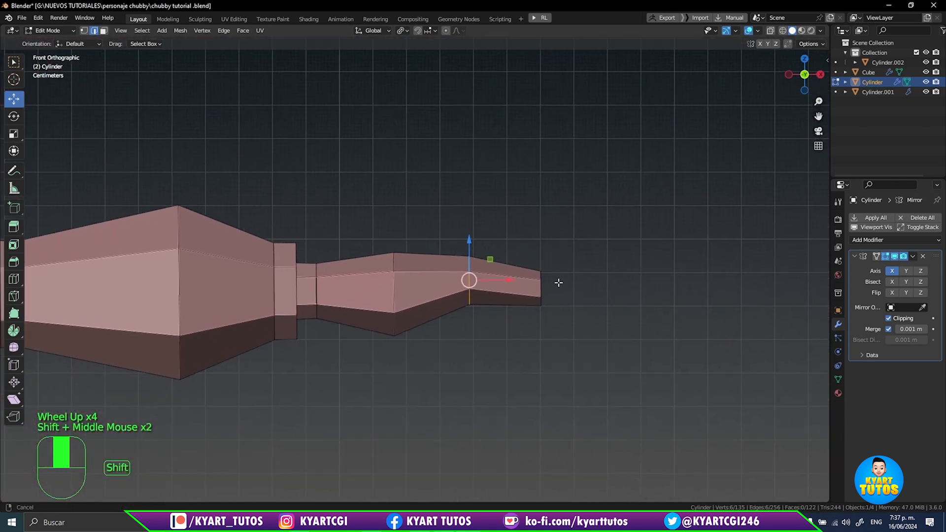
key(alt+z)
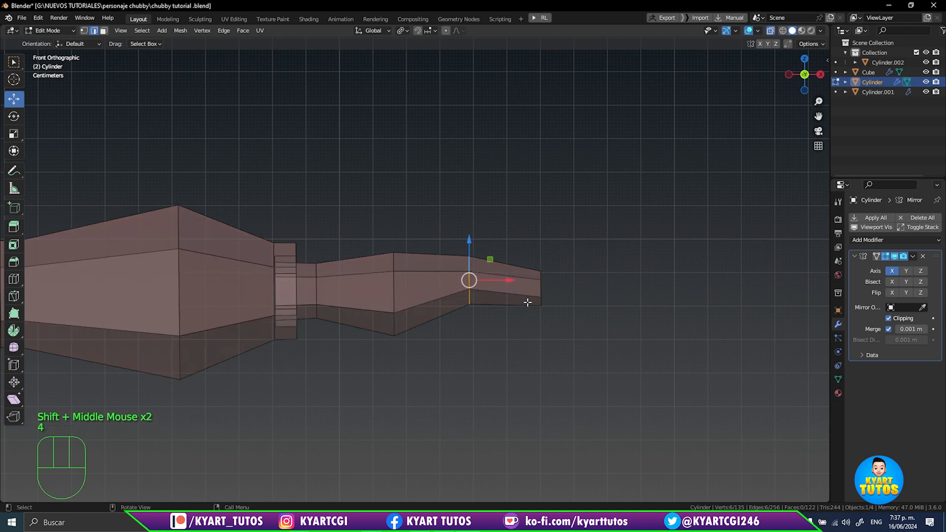
key(1)
drag(523, 316, 565, 302)
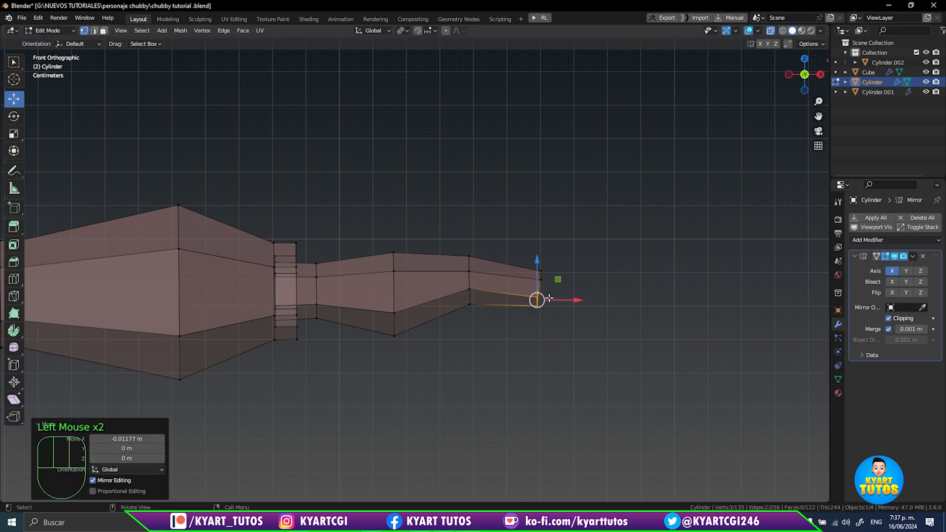
- Rotate the fingertip's lower end vertices about 11.4° in the front view
scroll(566, 302, up, 2)
shift+middle_drag(700, 148, 552, 304)
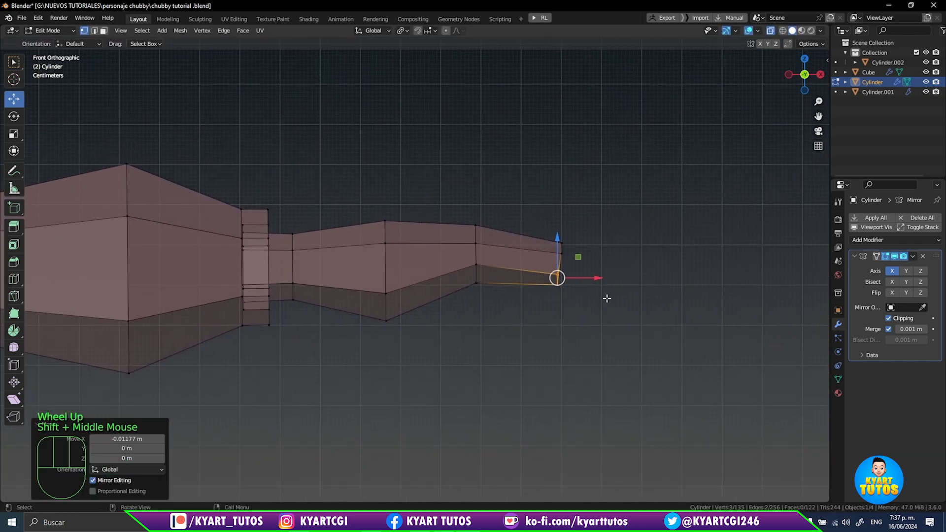
key(r)
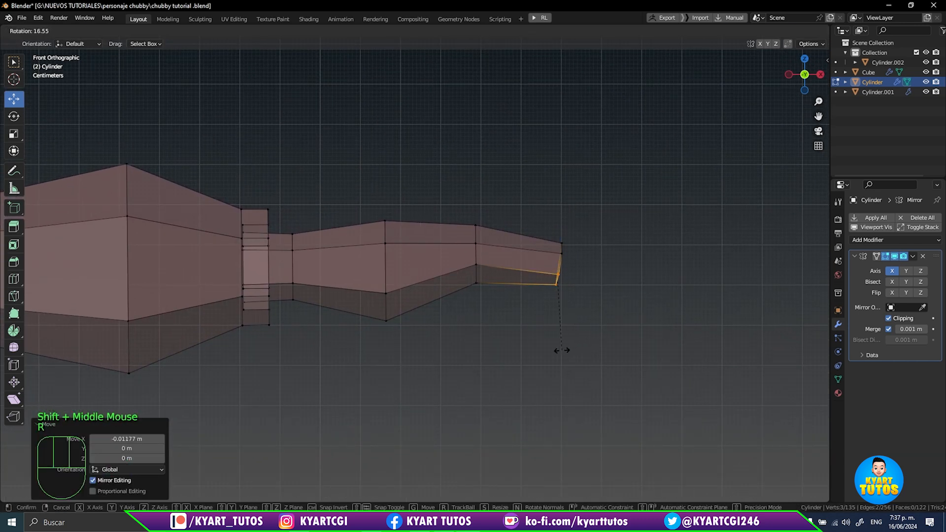
click(566, 350)
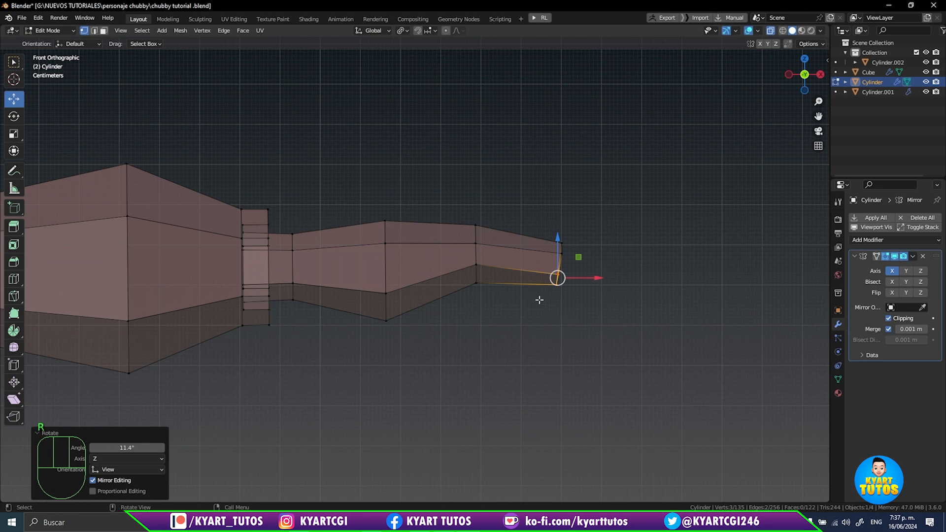
- Shift the fingertip's bottom vertex toward the wrist, and the vertices just above it about 0.012 m the same way
click(558, 284)
scroll(566, 282, up, 1)
shift+middle_drag(570, 281, 420, 391)
mouse_move(546, 266)
mouse_down()
mouse_move(532, 266)
mouse_move(520, 249)
mouse_move(528, 253)
mouse_move(508, 264)
mouse_move(545, 255)
mouse_up()
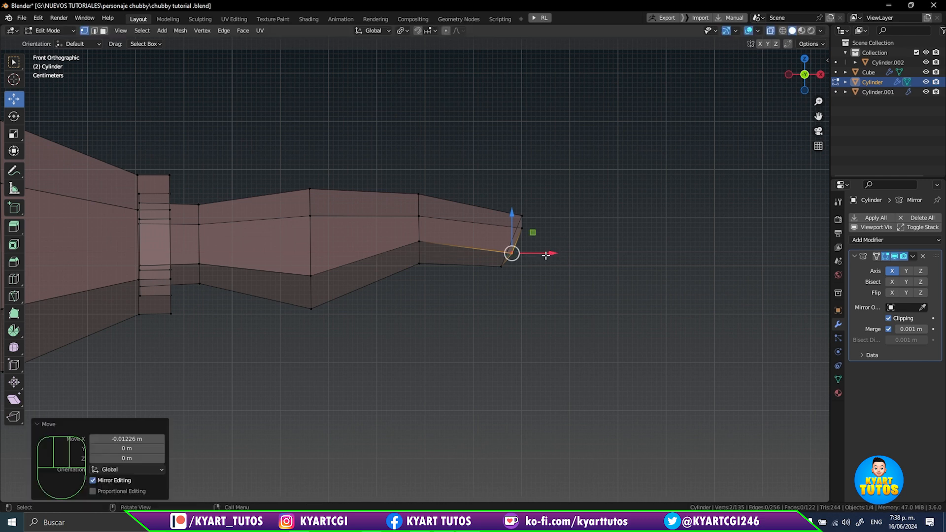
- In front view, move the fingertip's bottom vertex about 0.023 m toward the wrist along X
mouse_move(549, 274)
middle_down()
mouse_move(515, 274)
mouse_move(544, 274)
middle_up()
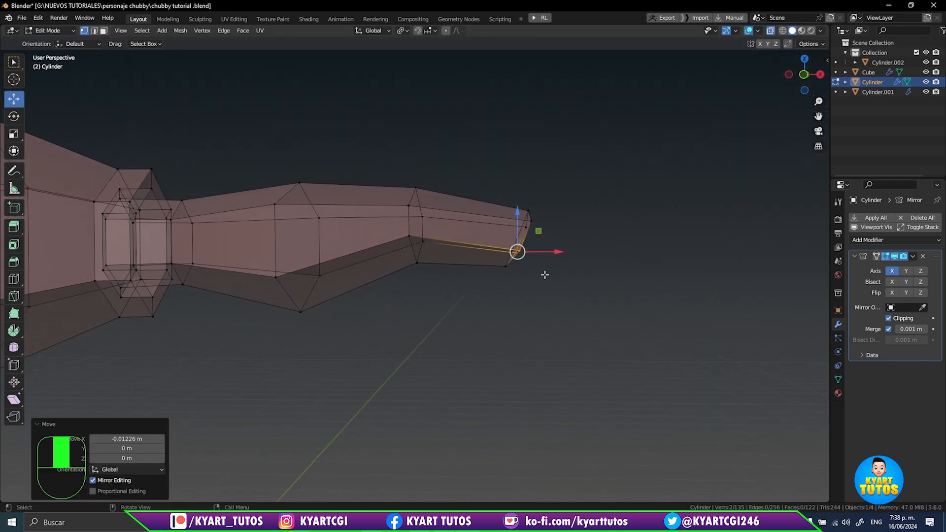
key(KP_1)
click(502, 270)
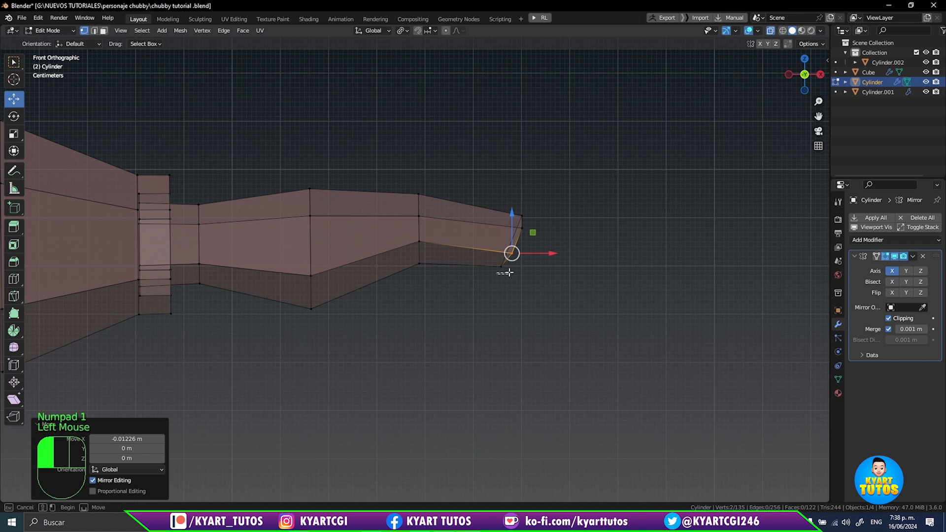
drag(537, 267, 522, 267)
scroll(531, 280, down, 2)
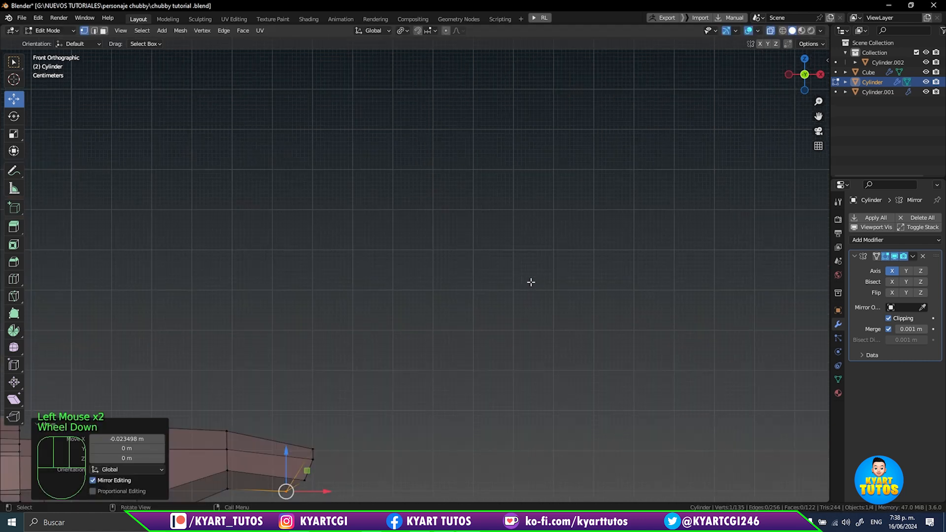
- Turn off X-ray and connect the two upper side vertices across the fingertip's end with a new edge
shift+middle_drag(422, 370, 626, 218)
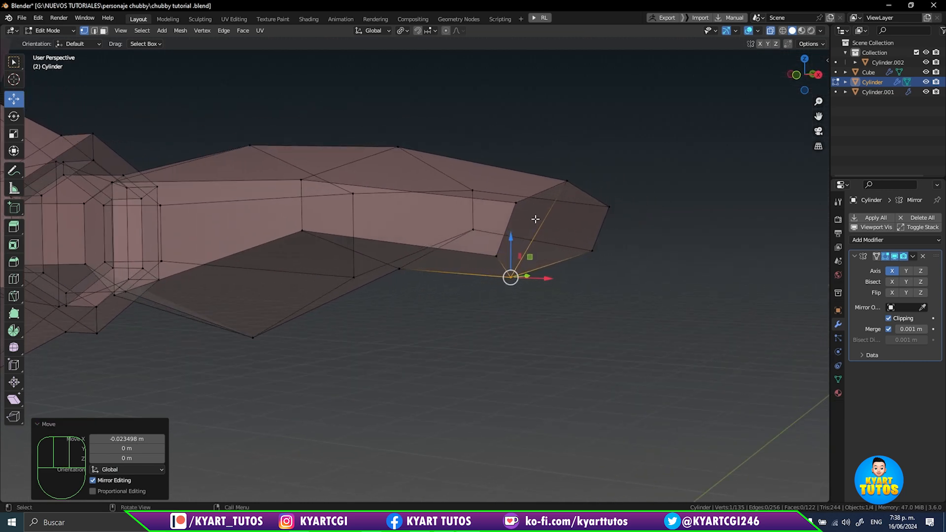
key(alt+z)
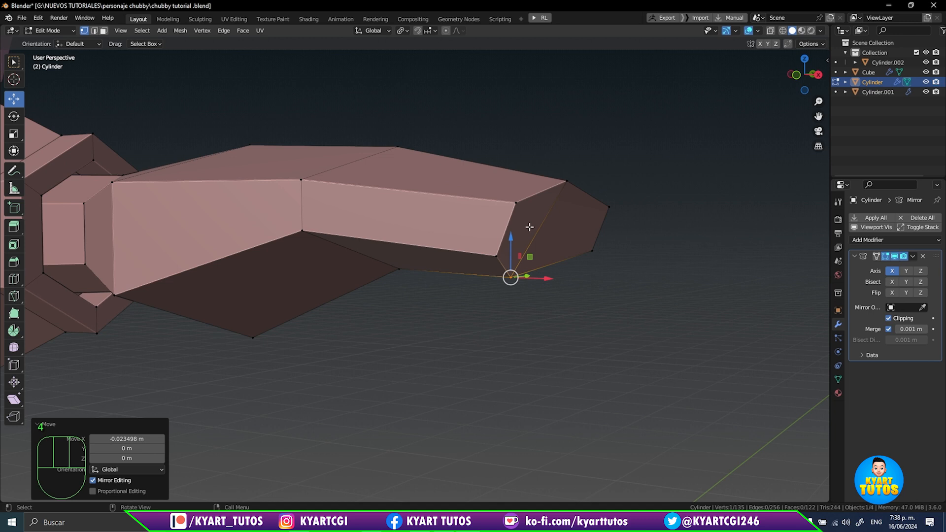
mouse_move(530, 227)
middle_down()
mouse_move(503, 232)
mouse_move(544, 237)
middle_up()
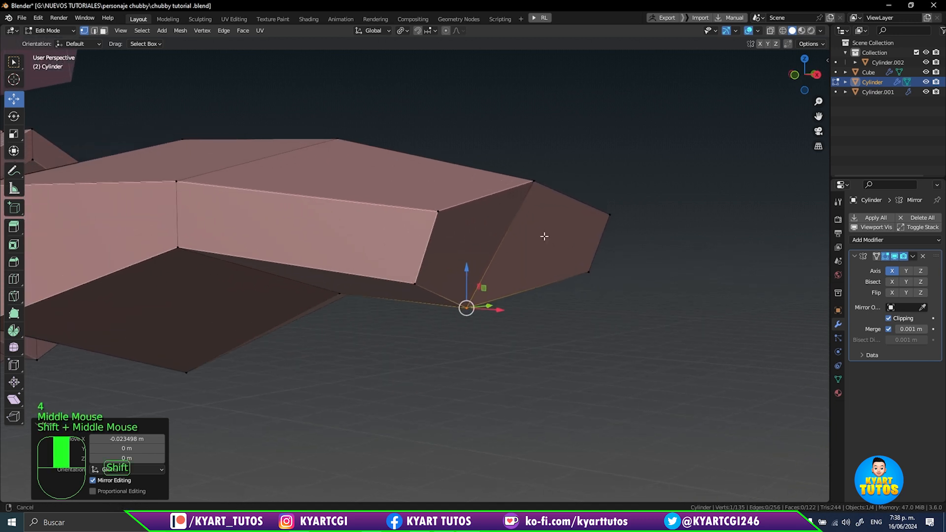
click(437, 211)
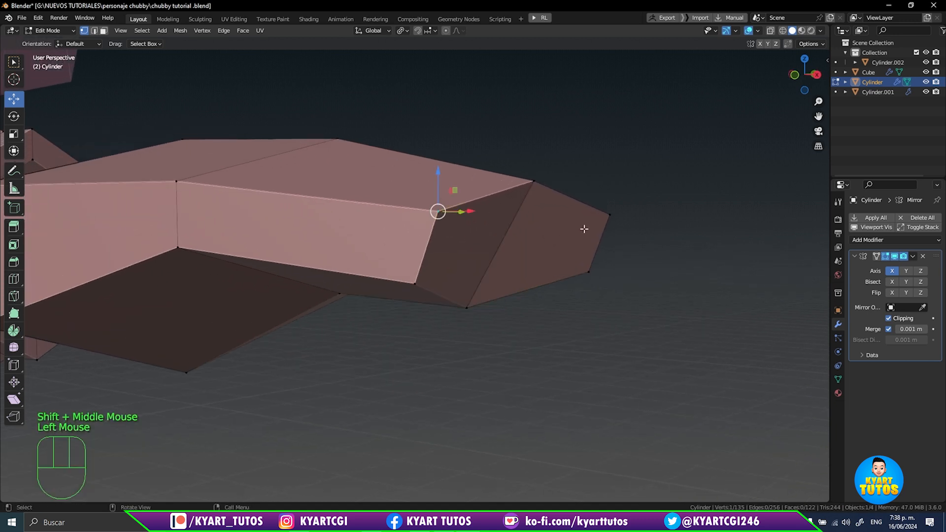
shift+click(609, 214)
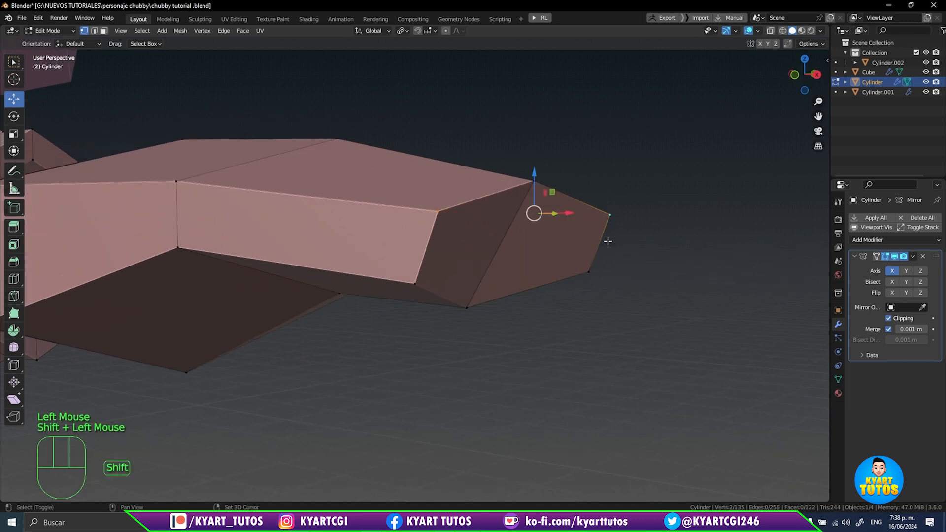
key(j)
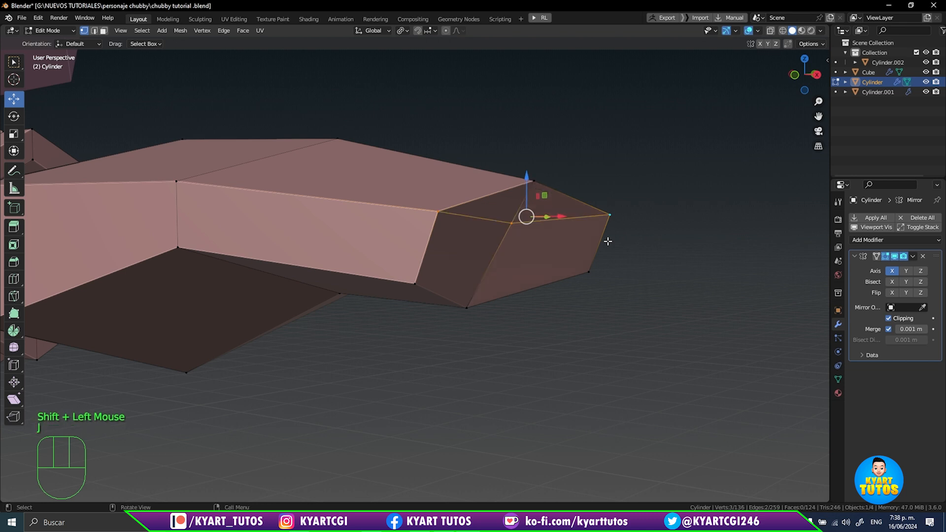
- Move the middle vertex of the new upper edge outward along X, easing it back about 0.002 m
click(512, 224)
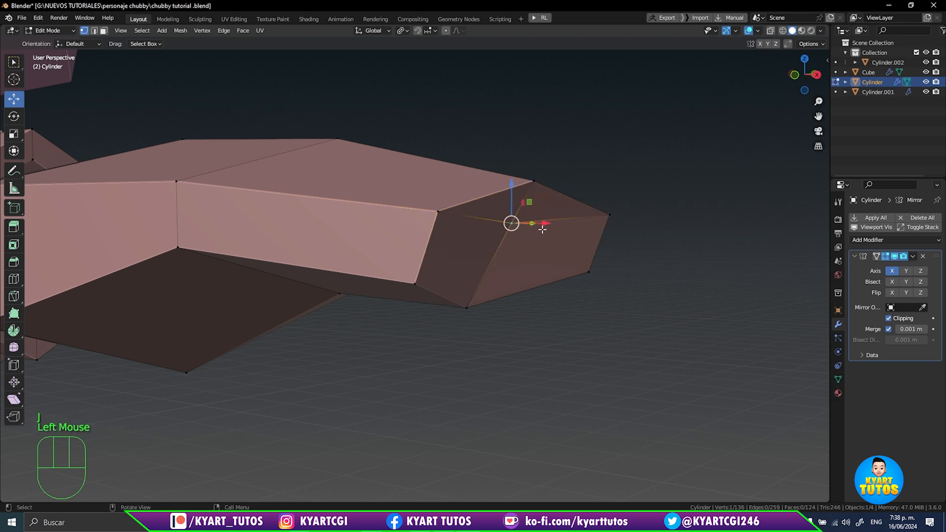
middle_drag(542, 230, 666, 251)
drag(685, 225, 713, 227)
middle_drag(713, 227, 671, 253)
drag(675, 240, 672, 240)
middle_drag(663, 256, 532, 222)
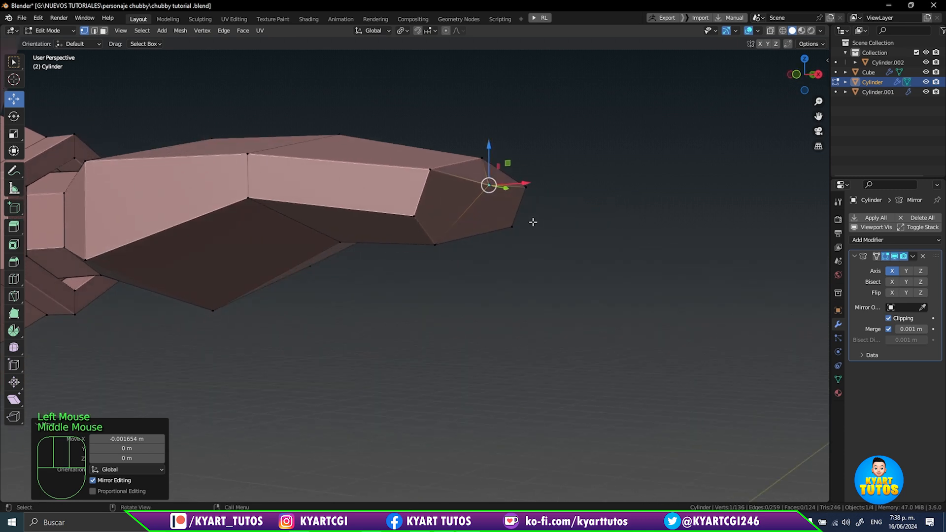
- Connect the two lower side vertices across the fingertip's end with a second edge
click(413, 217)
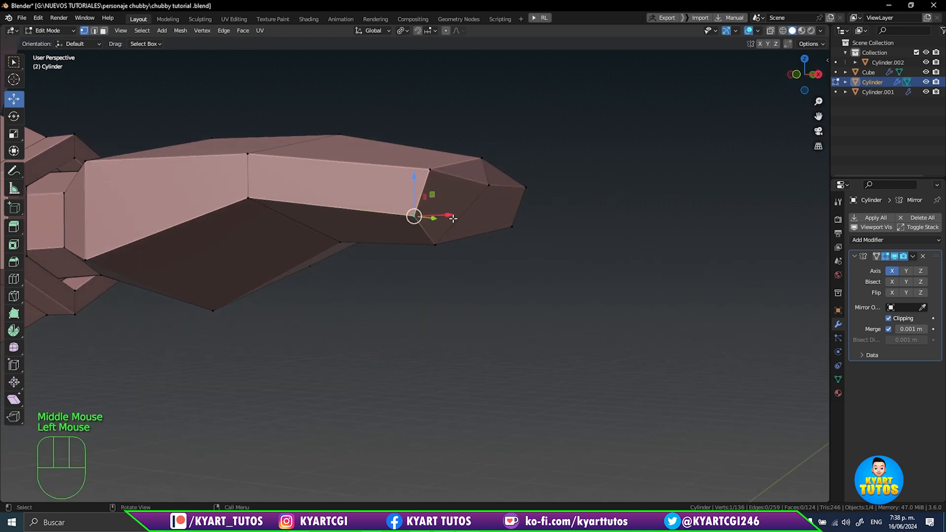
shift+click(513, 227)
key(j)
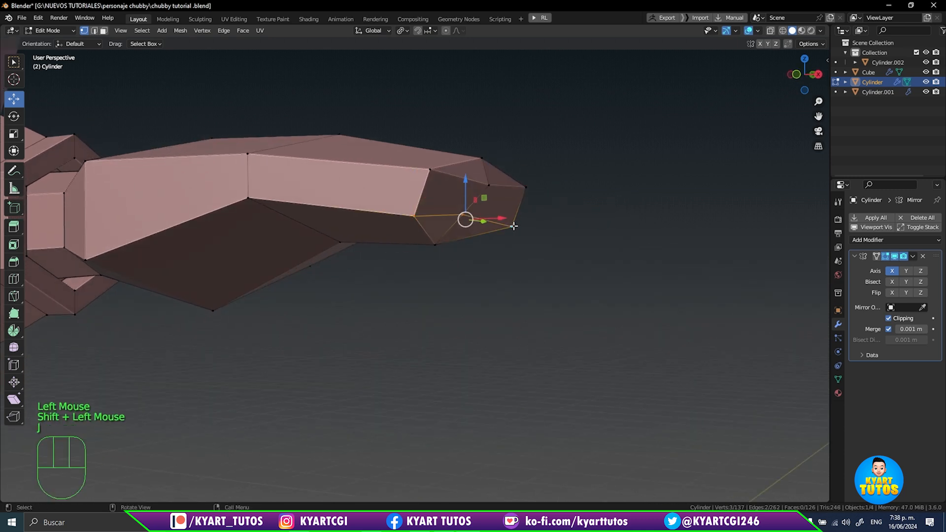
middle_drag(495, 232, 553, 237)
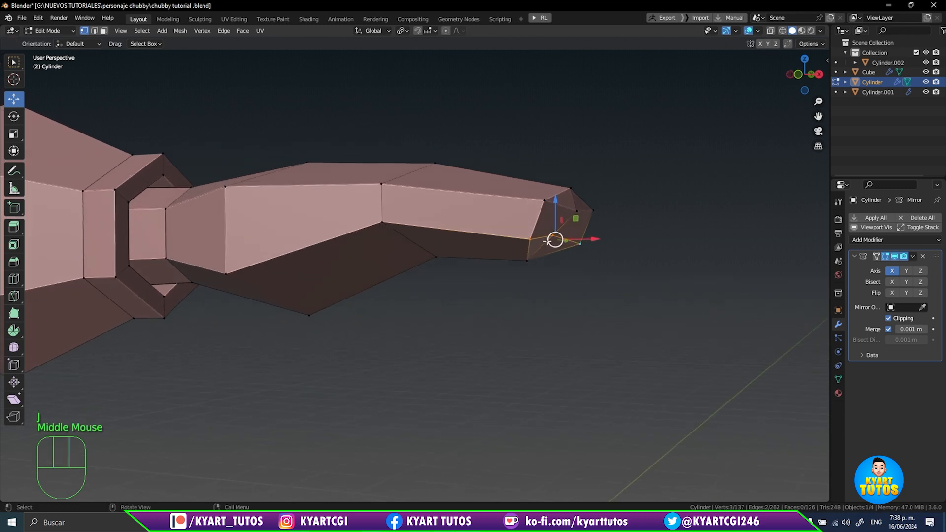
- Push the lower middle vertex outward along X by about 0.019 m and slightly more, and the upper middle vertex by about 0.007 m
click(568, 239)
drag(587, 237, 602, 237)
middle_drag(602, 237, 575, 282)
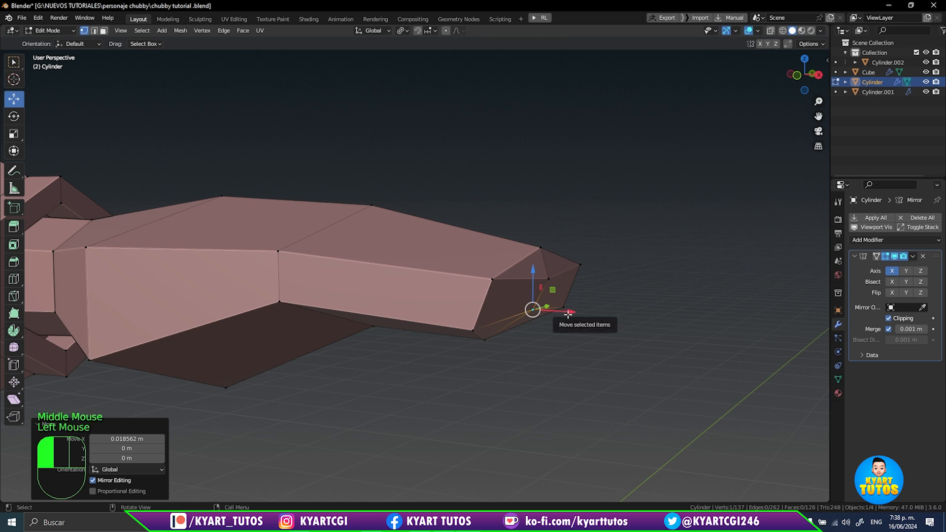
drag(568, 307, 577, 285)
click(549, 279)
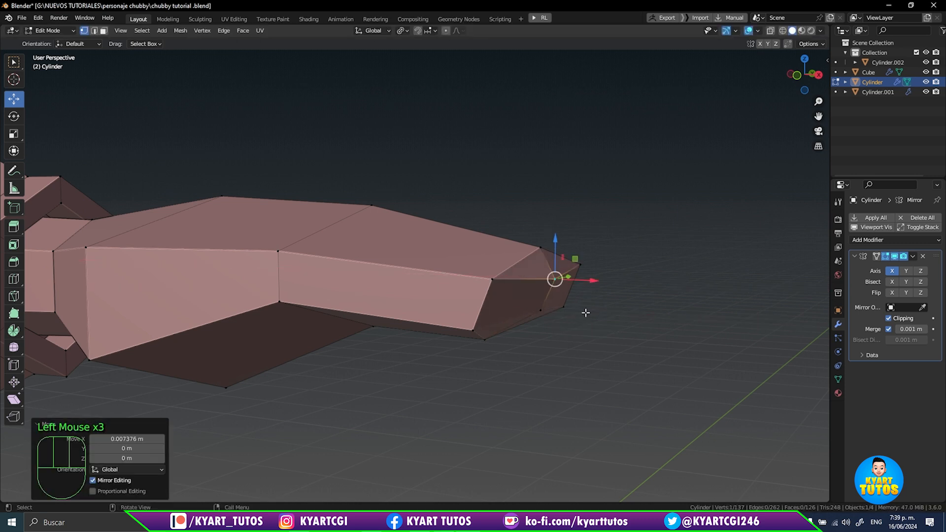
middle_drag(578, 285, 589, 312)
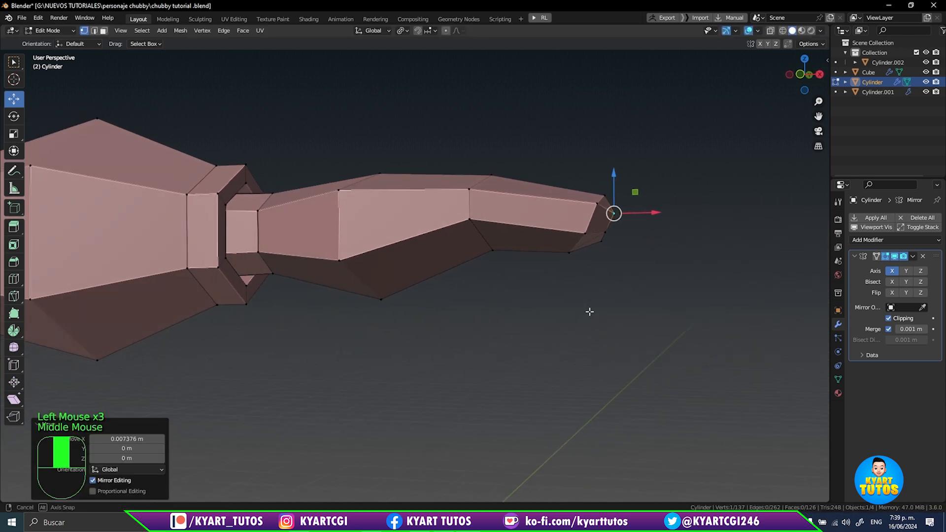
- Raise the fingertip's bottom vertex about 0.013 m along Z
click(569, 253)
mouse_move(568, 234)
mouse_down()
mouse_move(567, 226)
mouse_move(557, 237)
mouse_up()
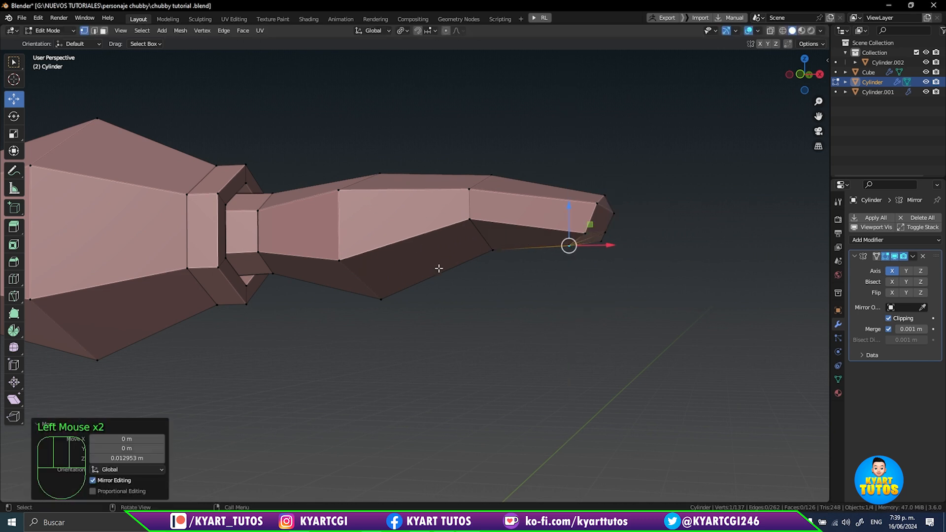
middle_drag(438, 269, 505, 301)
scroll(503, 300, down, 1)
scroll(502, 300, up, 2)
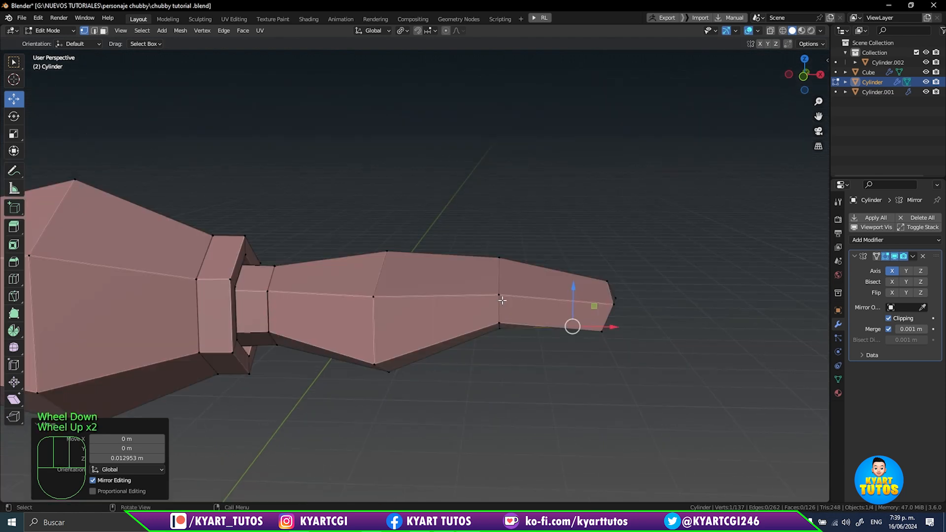
scroll(501, 300, up, 1)
scroll(501, 300, down, 1)
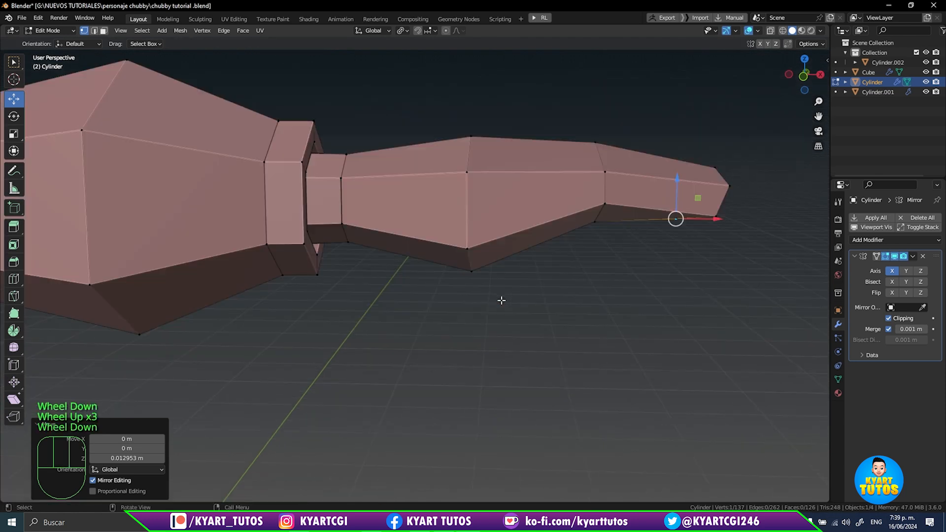
- Switch to Object Mode and examine the arms and hands against the whole character from the front
key(Tab)
shift+middle_drag(494, 309, 613, 302)
scroll(614, 302, down, 1)
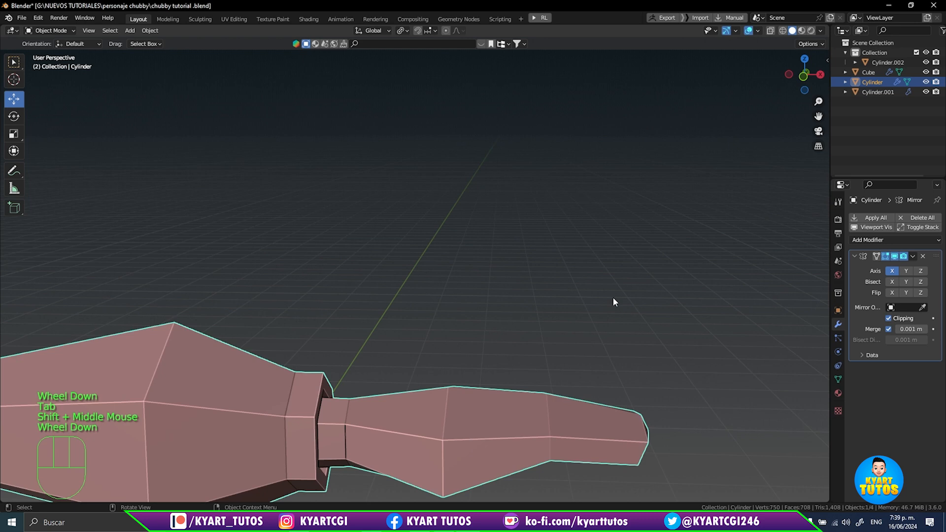
key(KP_1)
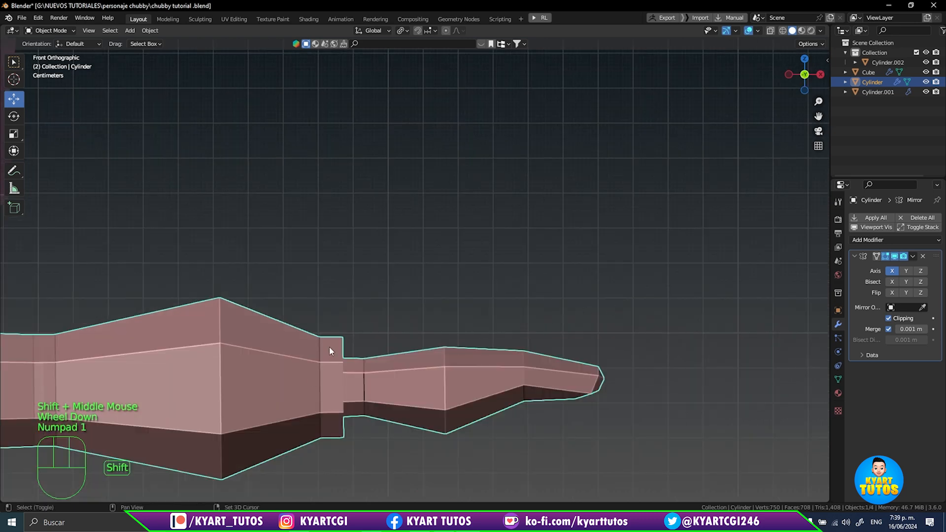
shift+middle_drag(329, 347, 726, 143)
scroll(658, 179, down, 3)
shift+middle_drag(433, 362, 726, 90)
shift+middle_drag(547, 320, 530, 151)
scroll(539, 234, down, 4)
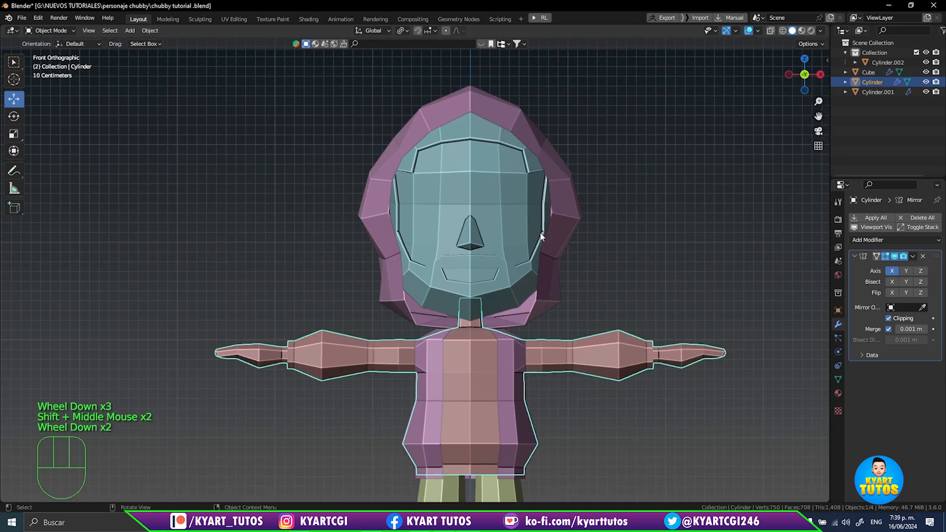
shift+middle_drag(540, 234, 405, 264)
scroll(524, 195, up, 2)
scroll(405, 264, up, 2)
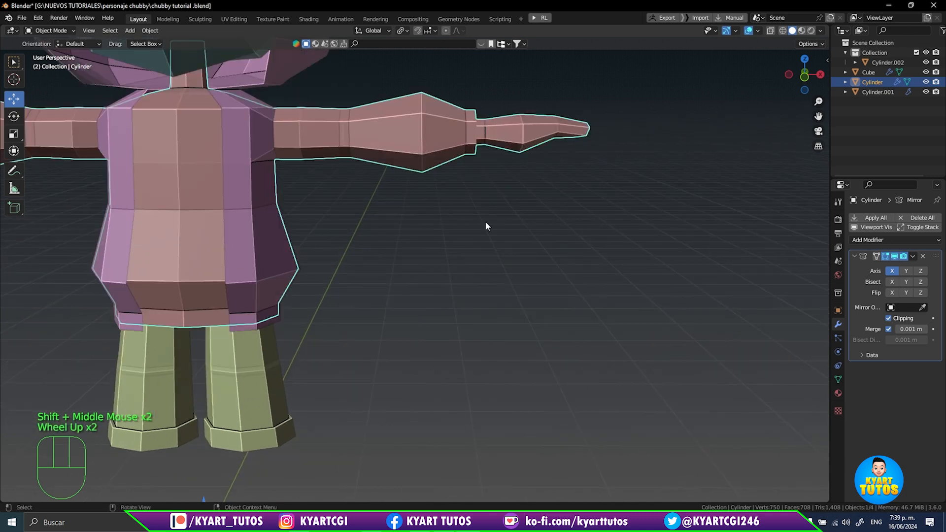
- In Edit Mode, select the hand's front side face and extrude it diagonally forward and outward in top view to start the thumb
shift+middle_drag(486, 221, 369, 279)
scroll(468, 253, up, 2)
scroll(365, 290, up, 1)
scroll(366, 290, up, 1)
click(369, 280)
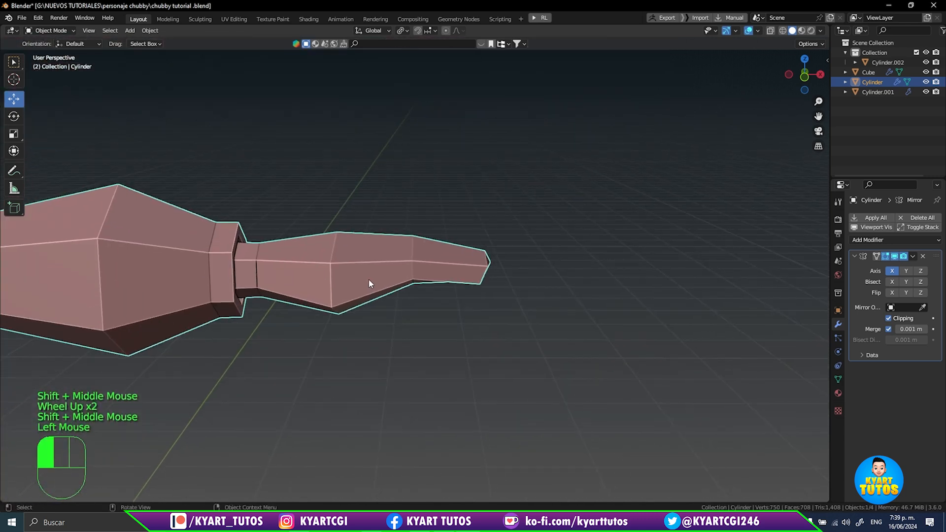
key(Tab)
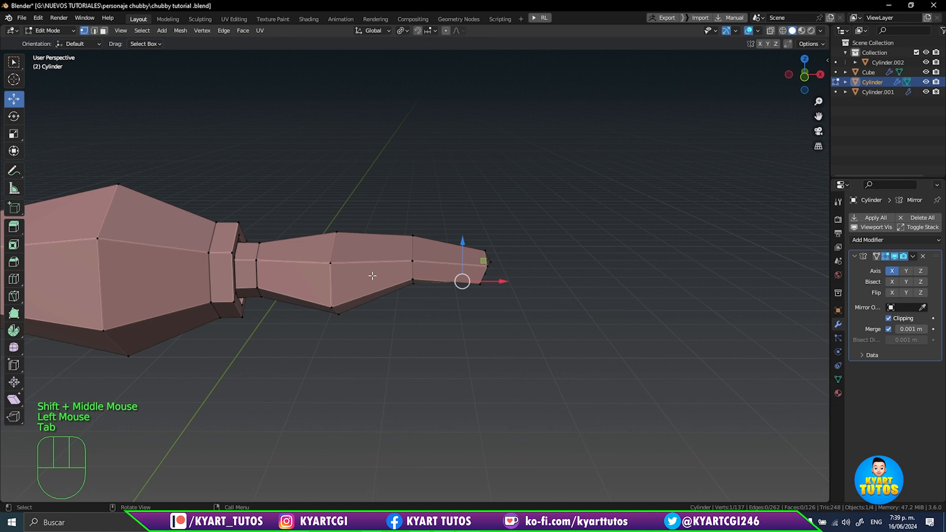
key(4)
key(4)
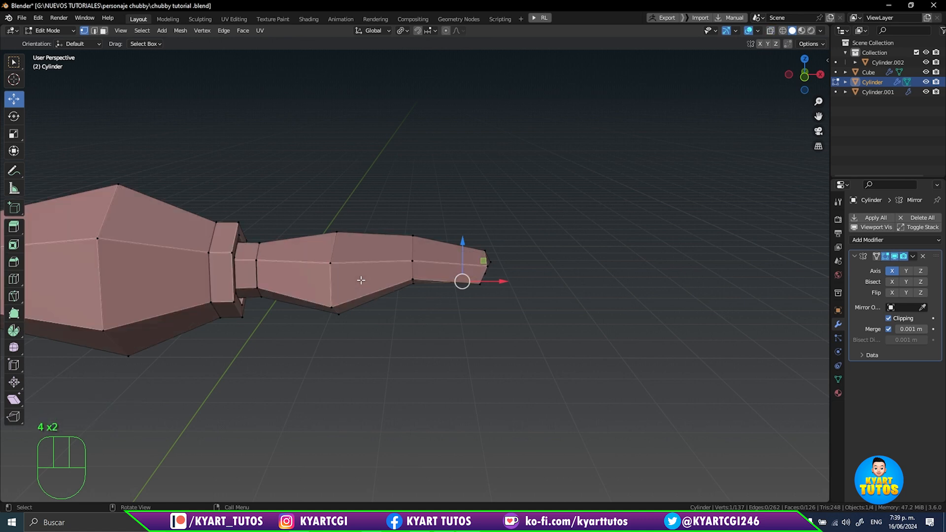
key(3)
click(361, 279)
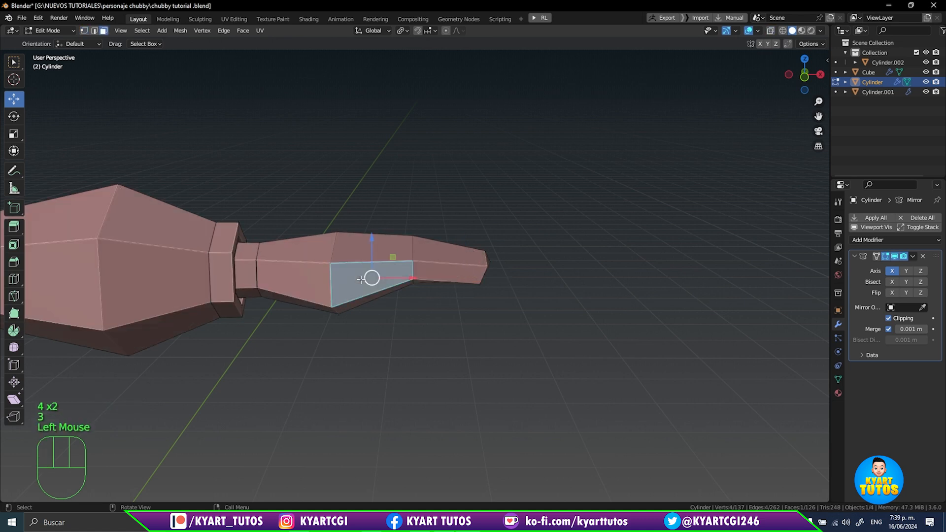
key(Up)
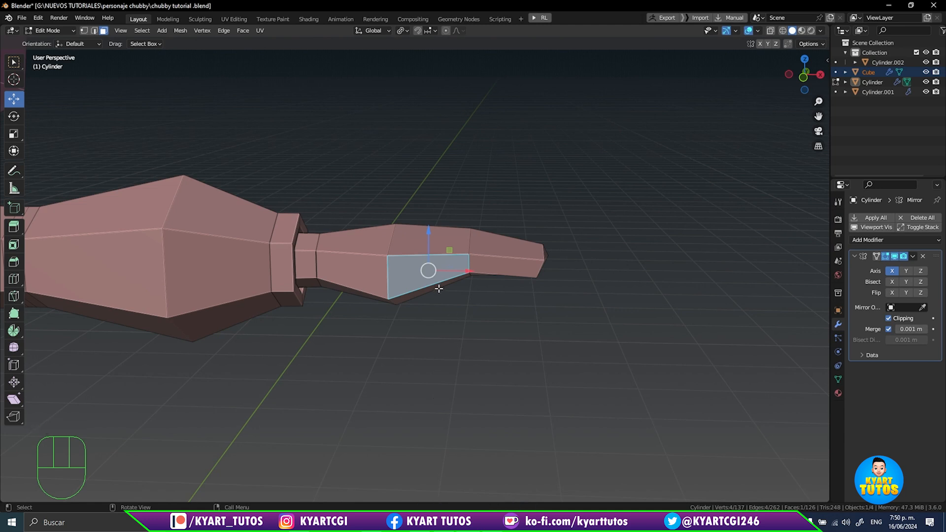
key(KP_7)
shift+middle_drag(376, 166, 389, 165)
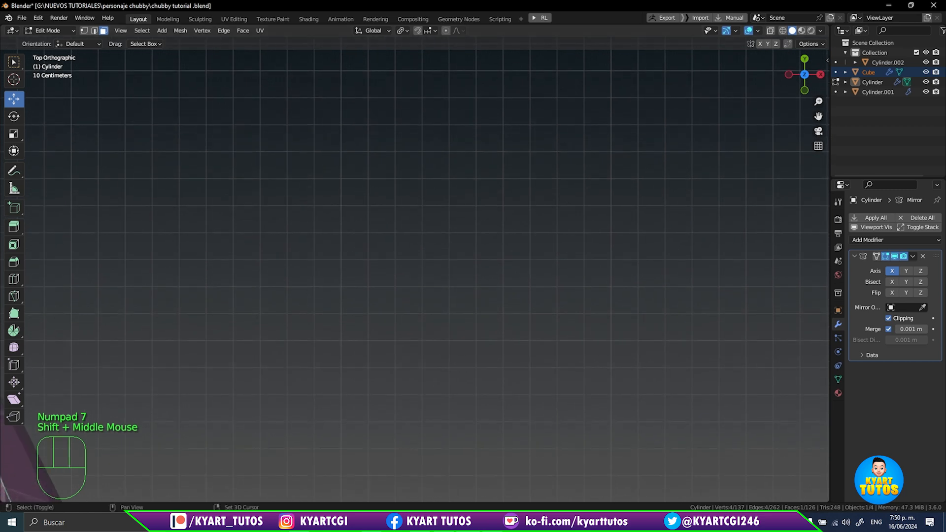
shift+middle_drag(469, 447, 551, 145)
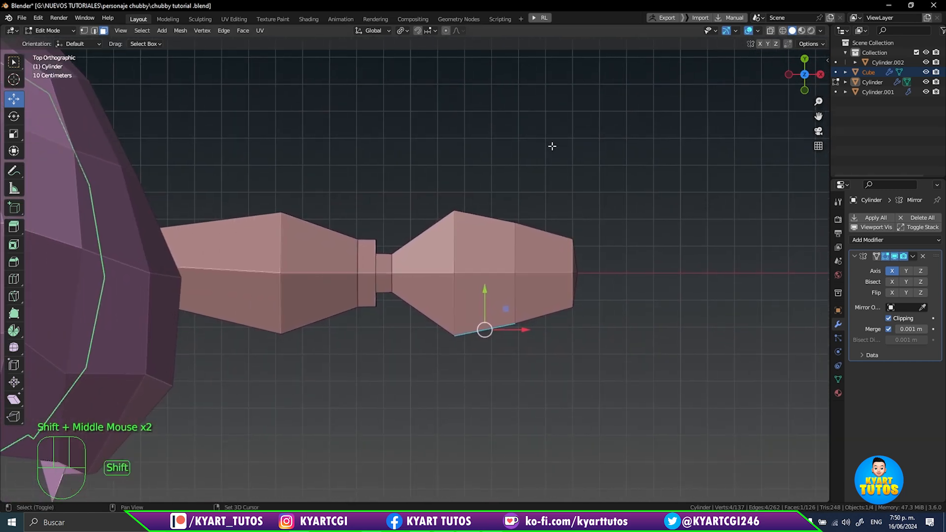
ctrl+right_click(510, 356)
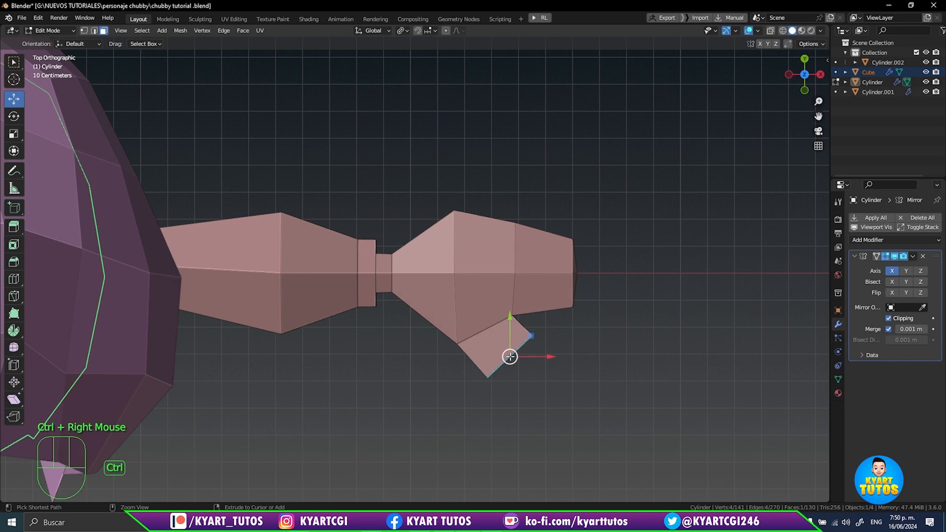
- Scale the thumb's end face to about 0.421, move it about 0.024 m along X and 0.037 m along Y, and rescale it by 1.182
key(s)
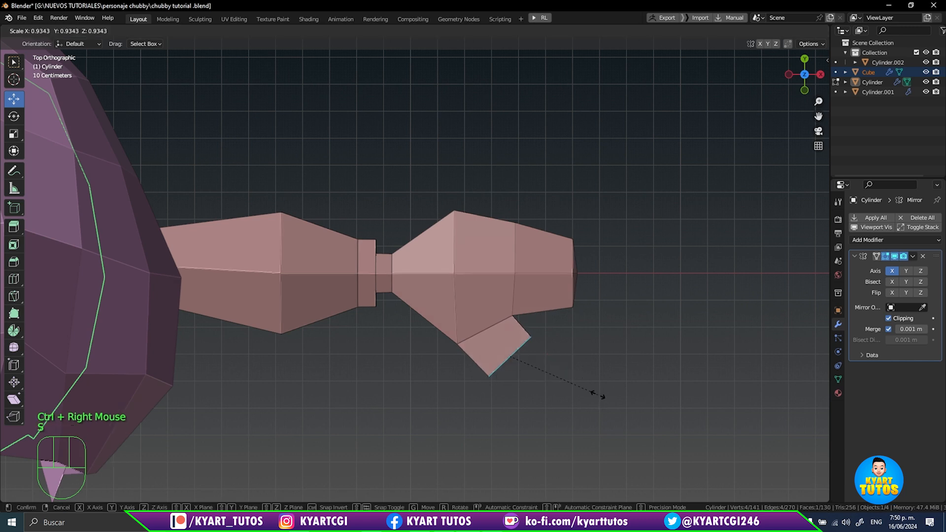
click(552, 365)
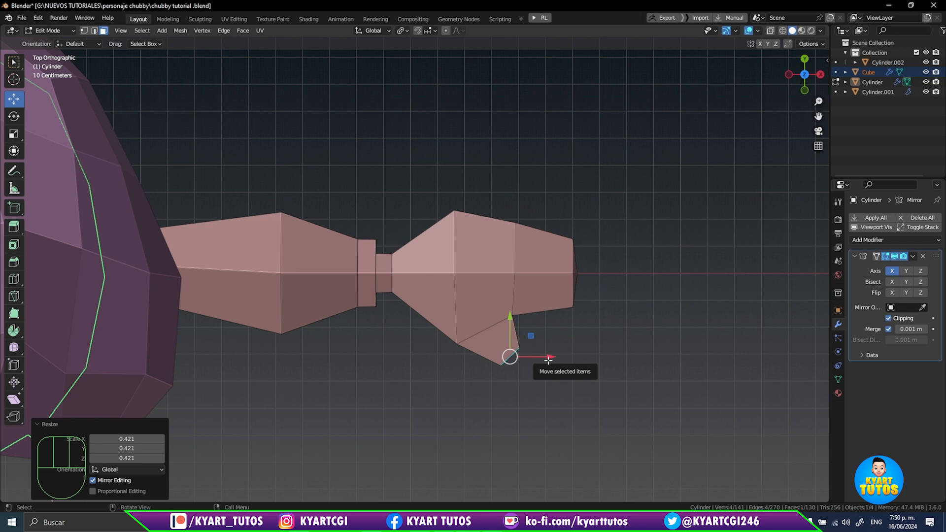
drag(549, 357, 555, 356)
key(g)
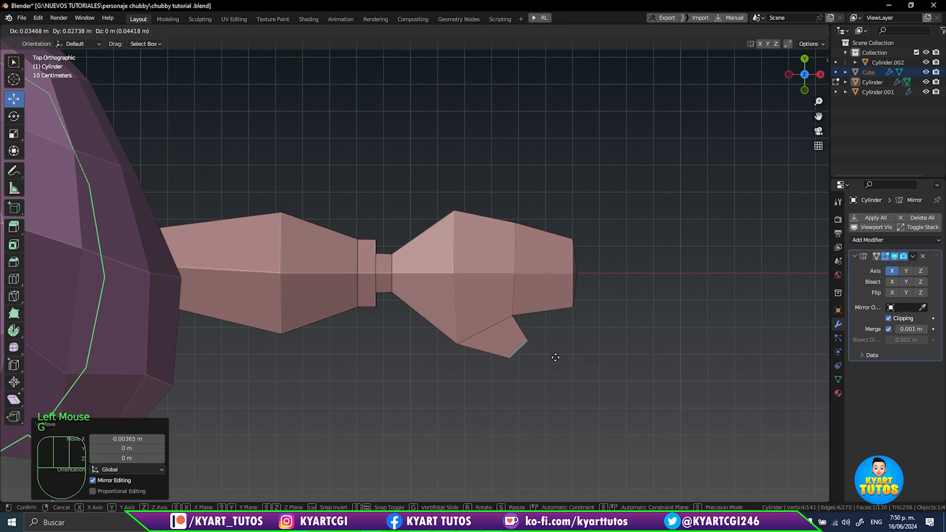
click(552, 355)
key(s)
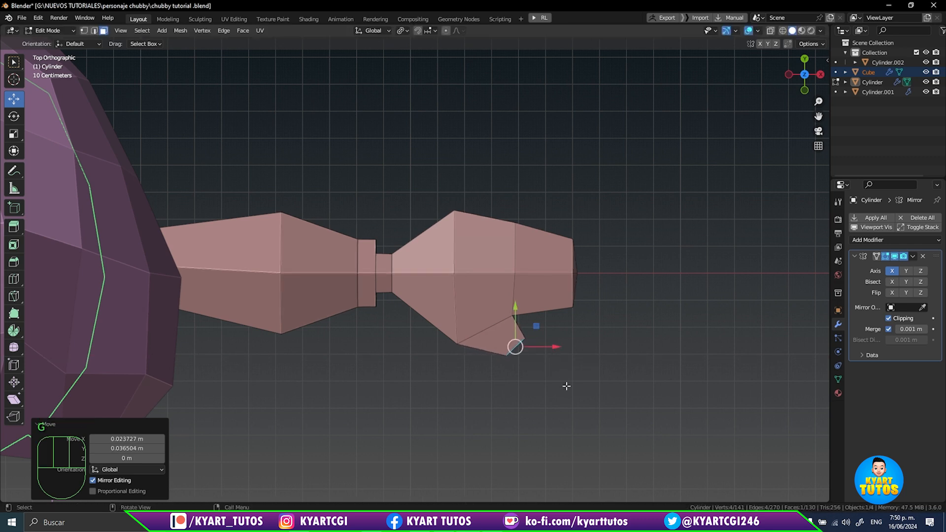
click(599, 388)
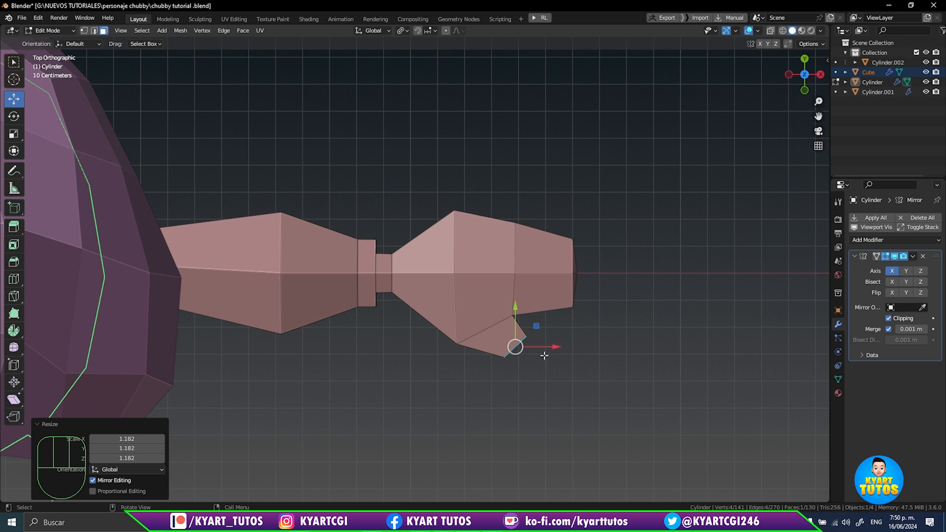
key(e)
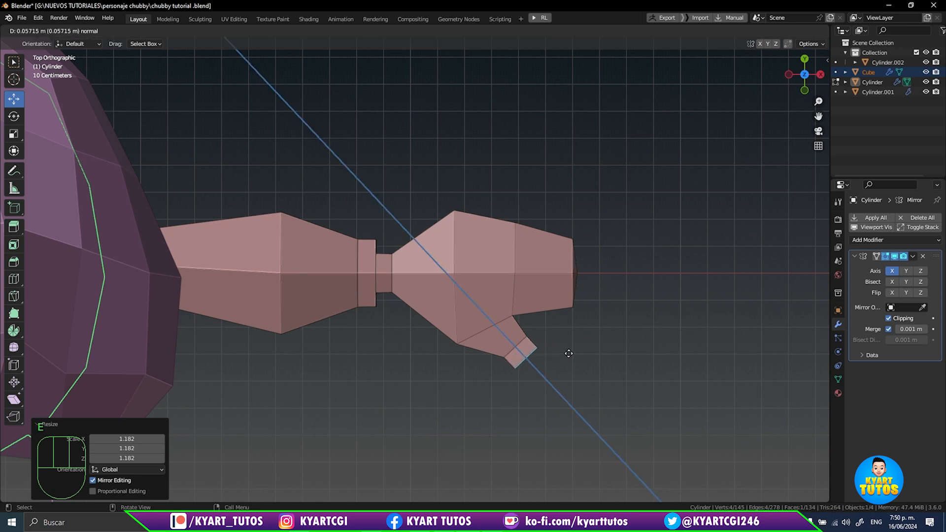
right_click(569, 351)
key(ctrl+z)
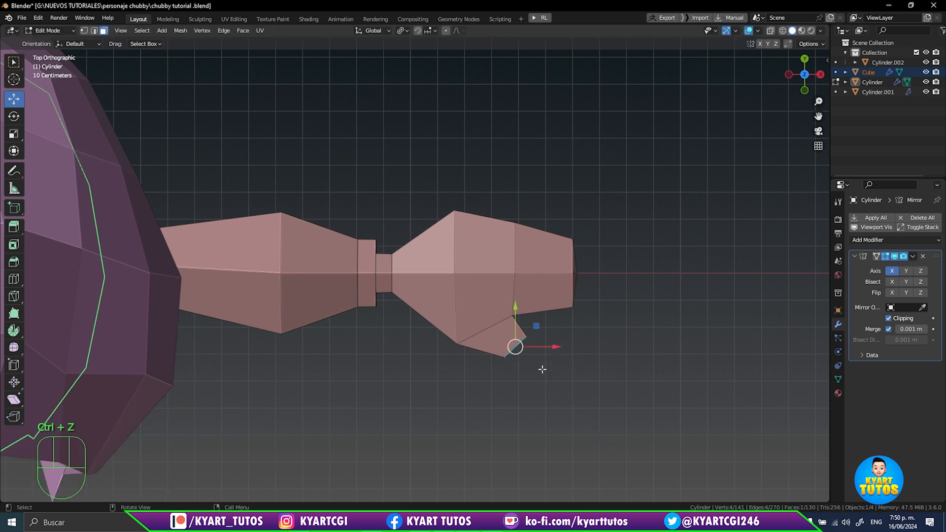
- Extrude a second thumb segment outward from the end face in top view and scale its tip to about 0.518
key(ctrl)
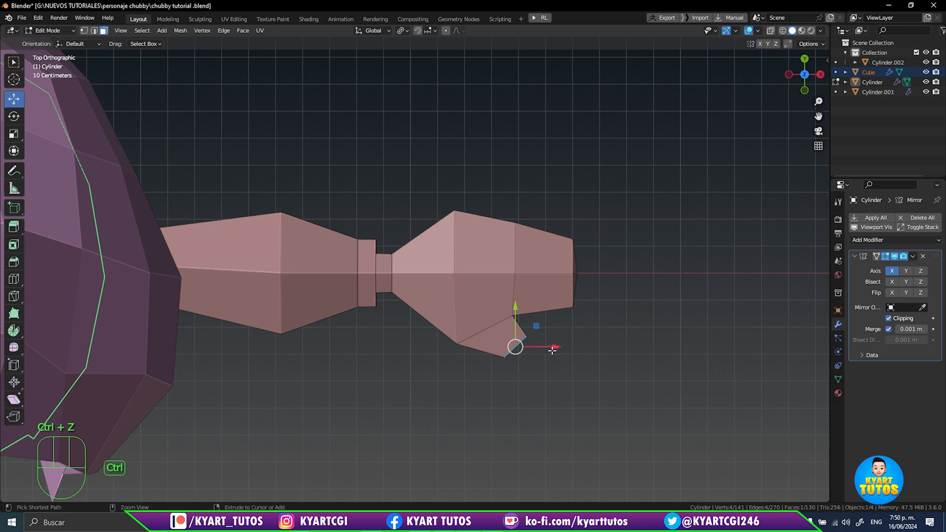
ctrl+right_click(550, 350)
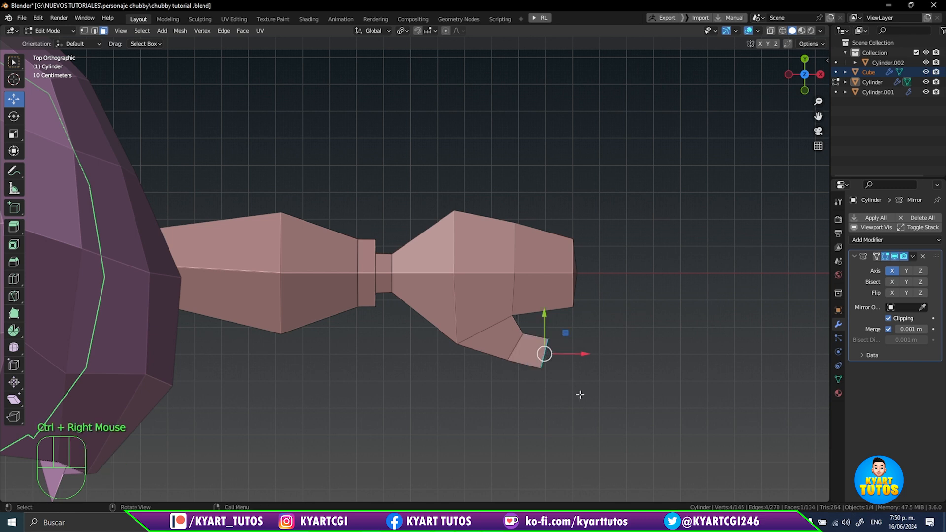
key(s)
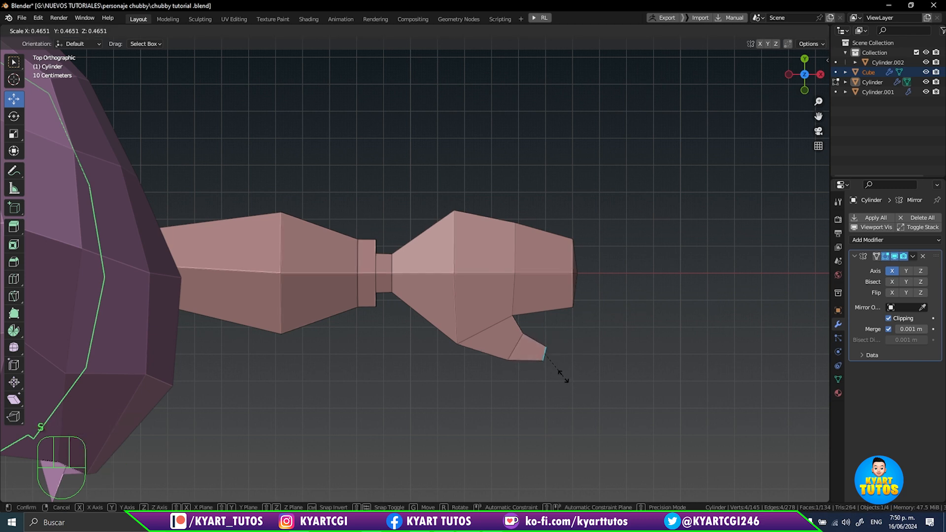
click(567, 380)
- Select the four edges around the thumb's base where it joins the hand and scale them to about 0.728
middle_drag(566, 380, 550, 354)
scroll(550, 353, down, 2)
shift+middle_drag(414, 332, 522, 373)
middle_drag(438, 320, 450, 432)
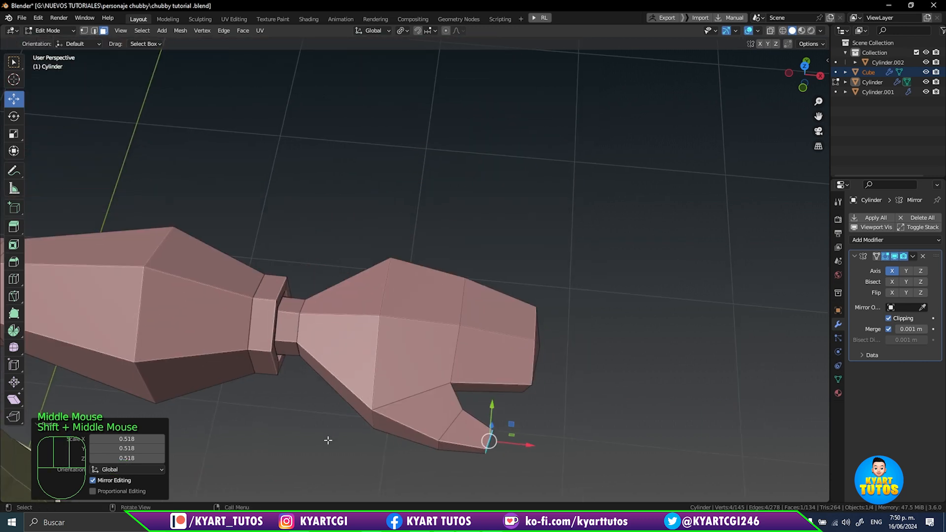
key(2)
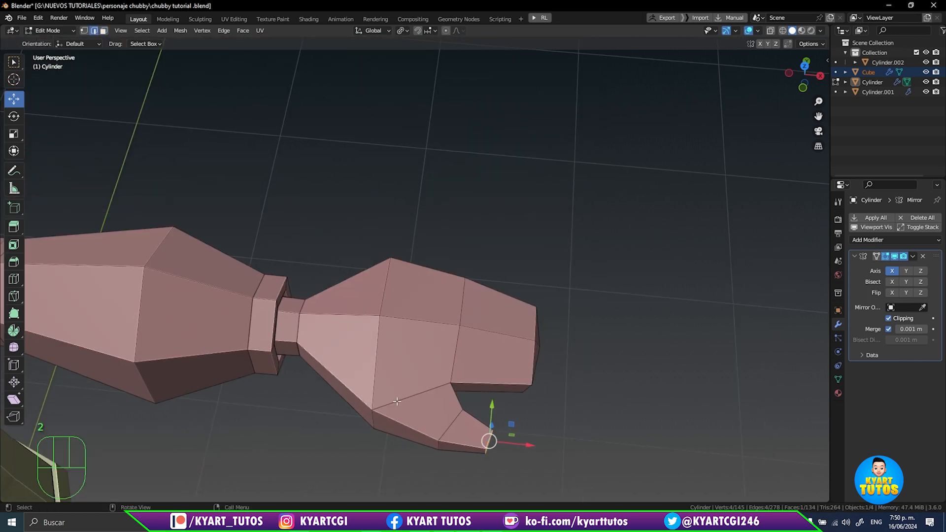
alt+click(395, 403)
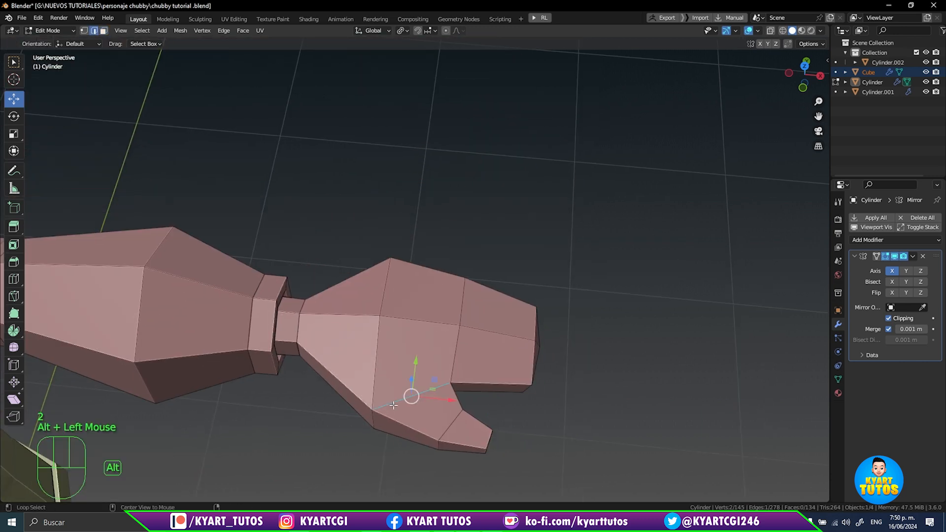
alt+shift+click(376, 420)
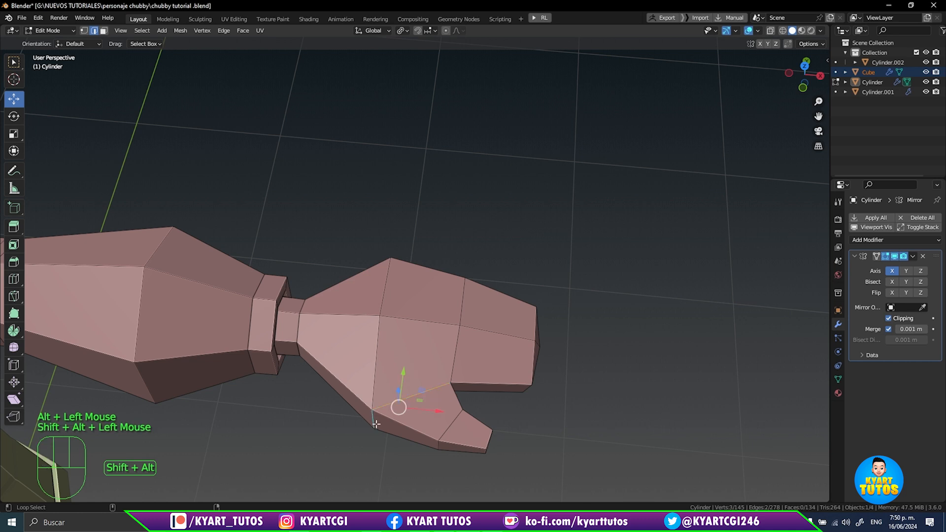
shift+middle_drag(392, 435, 363, 323)
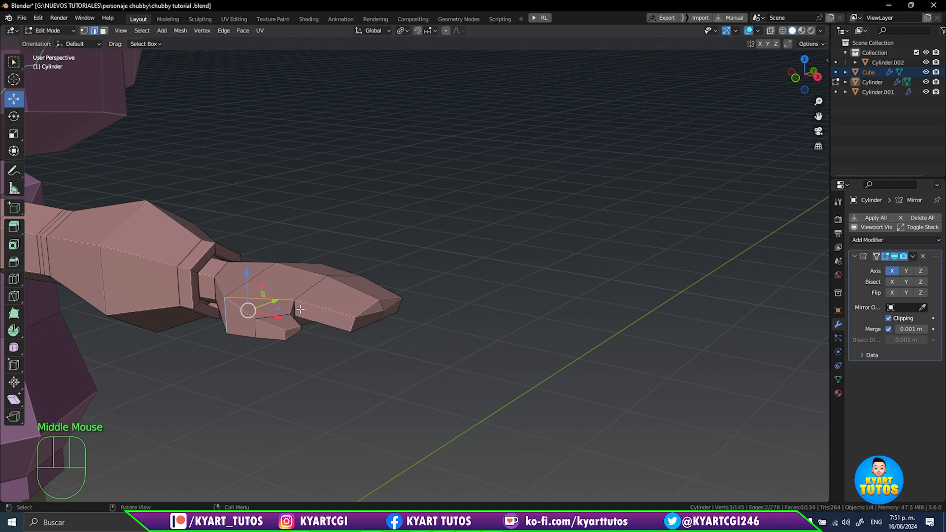
key(shift)
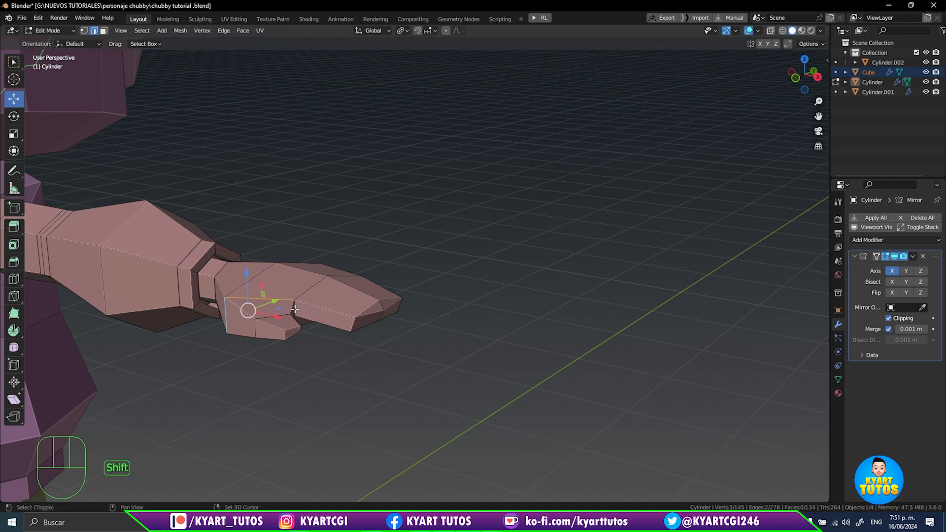
shift+click(295, 309)
middle_drag(306, 323, 259, 243)
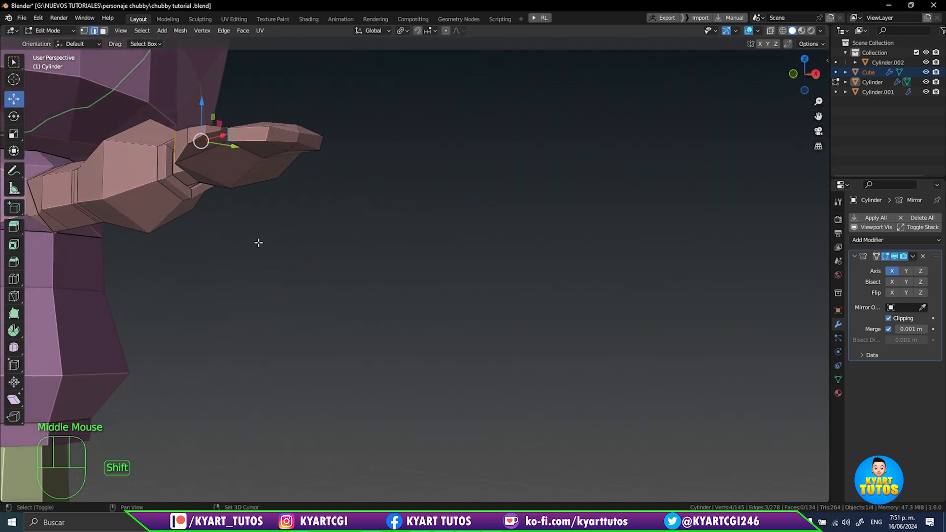
key(shift+alt)
shift+click(197, 155)
middle_drag(223, 180, 412, 350)
key(s)
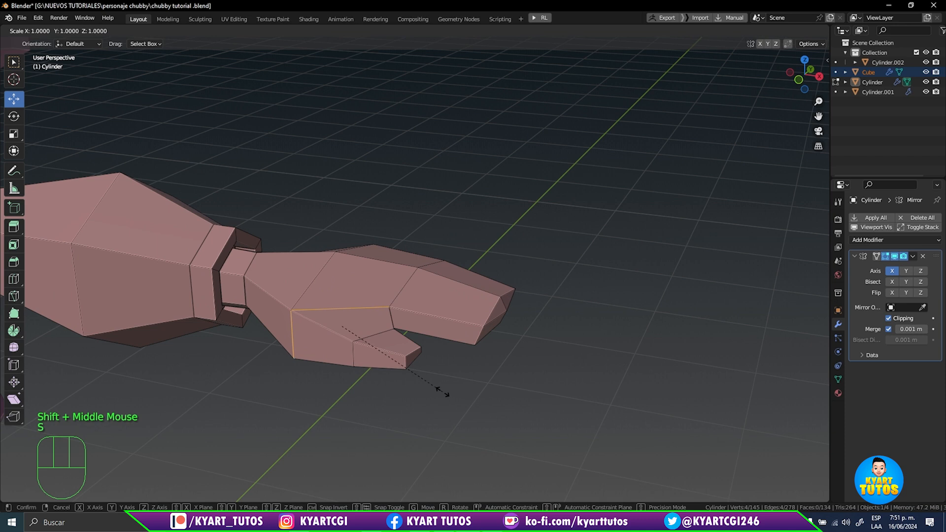
click(417, 369)
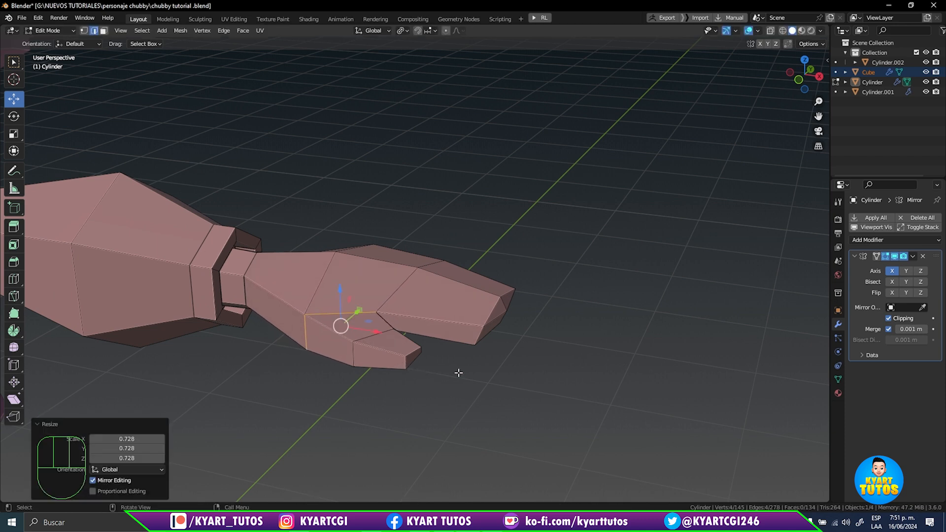
- Move the thumb's base edges about 0.046 m toward the wrist along X
shift+scroll(459, 373, down, 2)
shift+middle_drag(463, 367, 523, 289)
shift+middle_drag(511, 365, 501, 293)
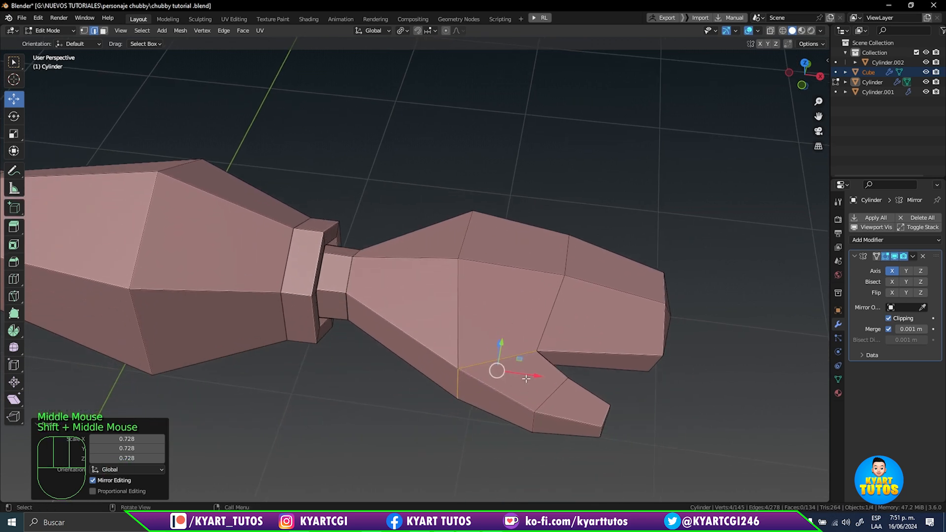
drag(523, 375, 500, 372)
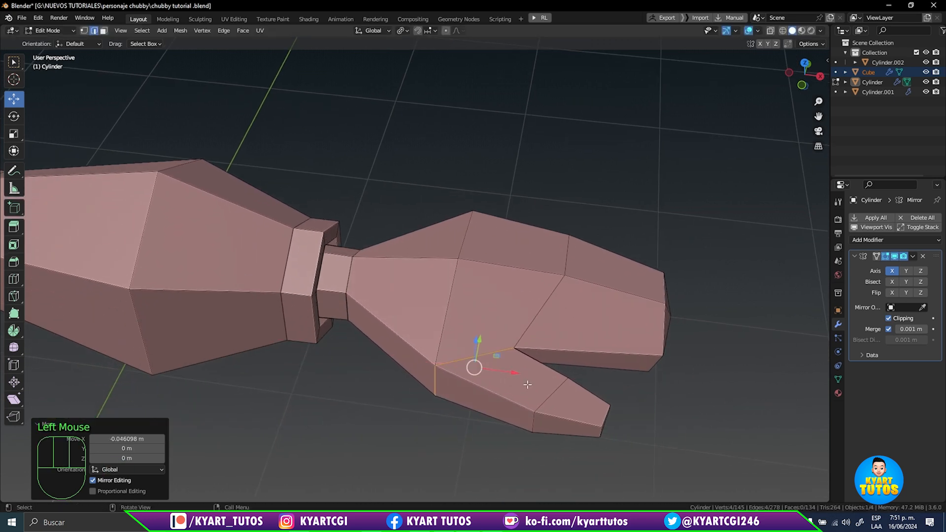
- Slide the thumb's middle edge loop toward the base by a factor of about -0.257 and rotate it about -10.9° in top view
alt+click(553, 393)
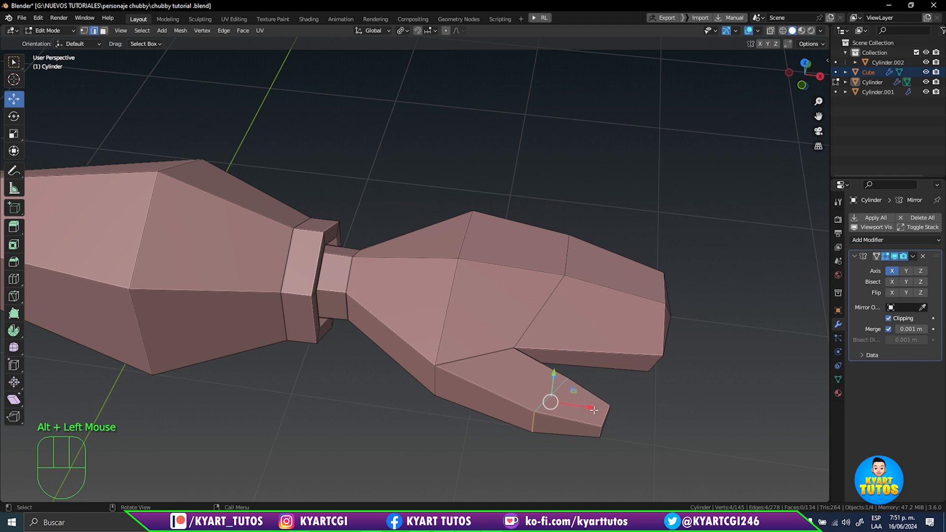
key(g)
key(g)
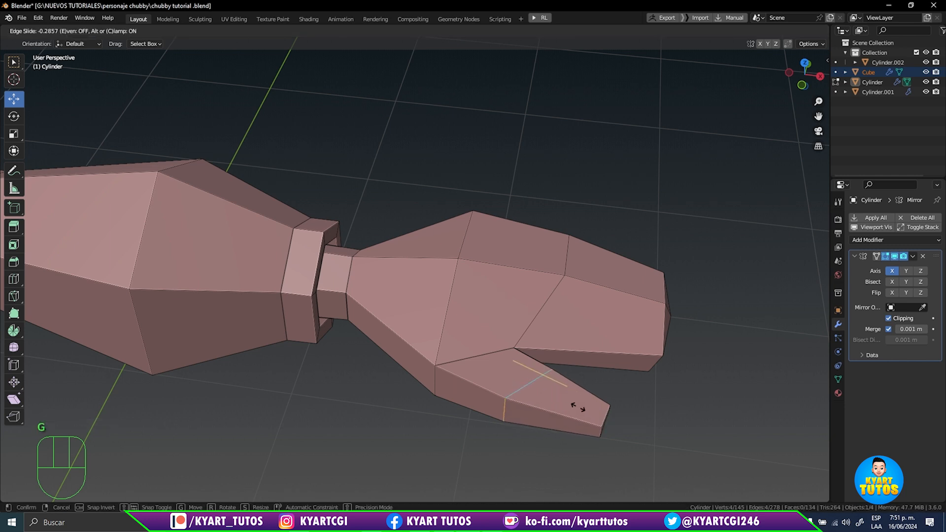
click(580, 406)
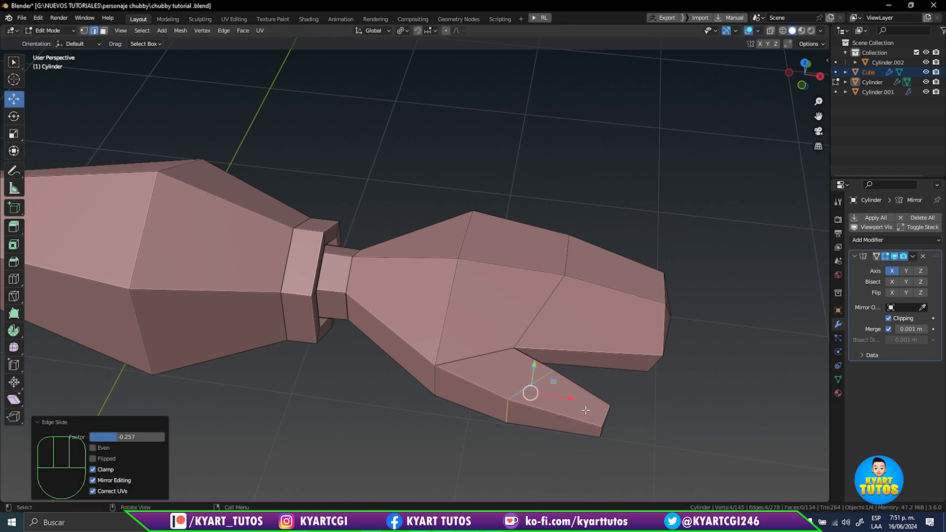
key(KP_7)
shift+middle_drag(531, 434, 443, 501)
key(r)
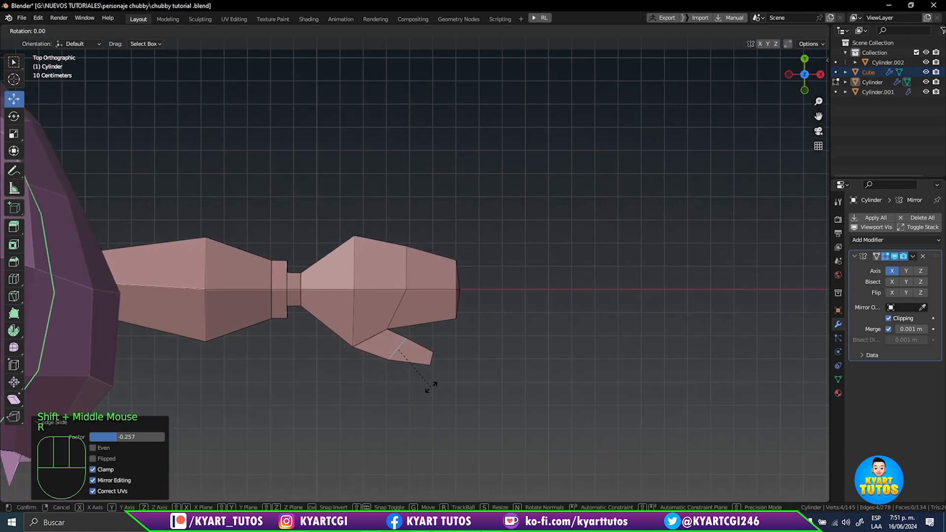
click(433, 377)
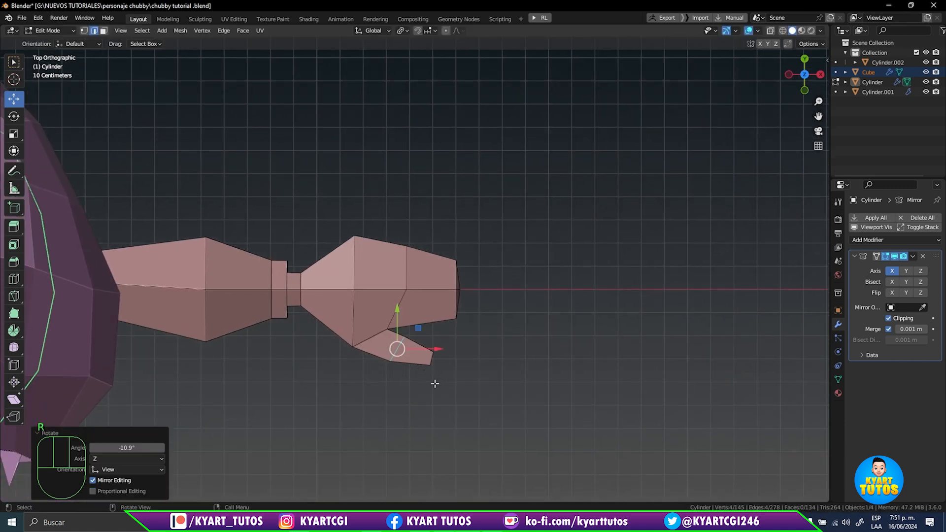
- With X-ray on, select the thumb tip's vertices and move them about -0.019 m along X and 0.023 m along Y
key(4)
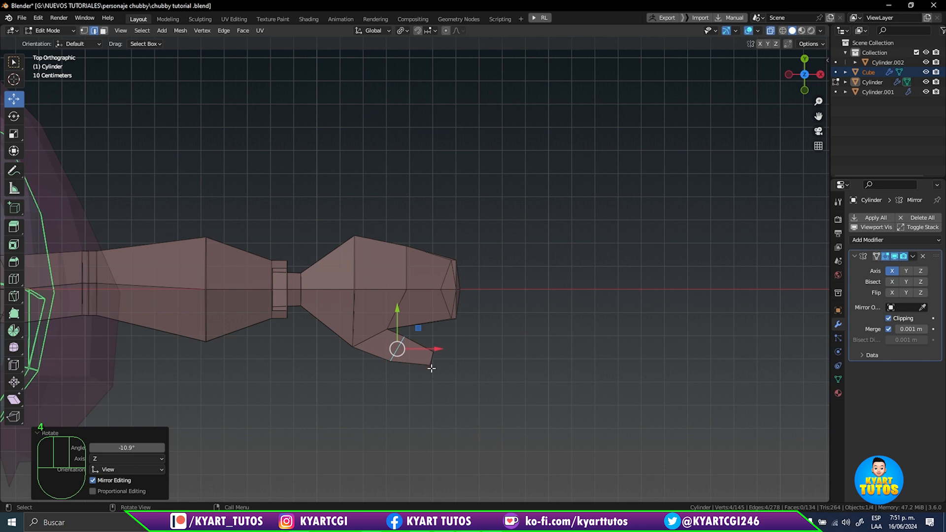
key(1)
drag(446, 338, 427, 390)
key(g)
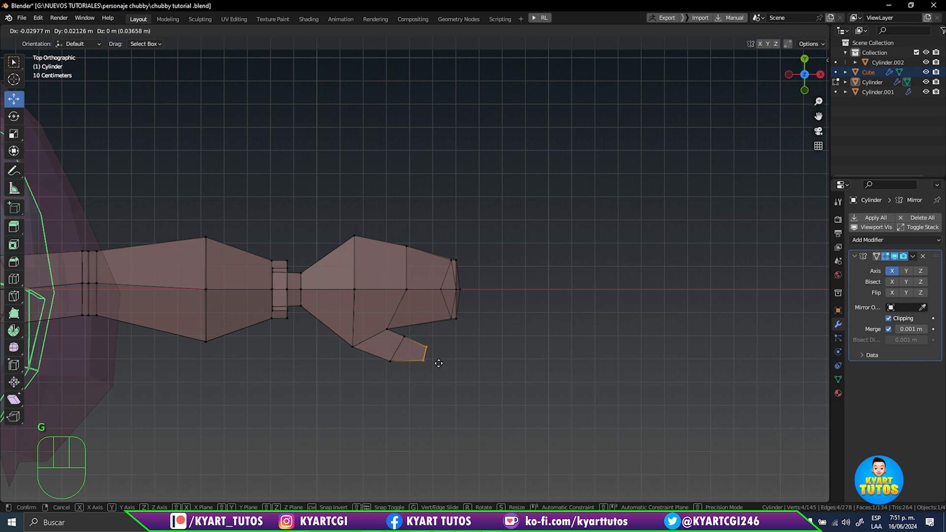
click(441, 362)
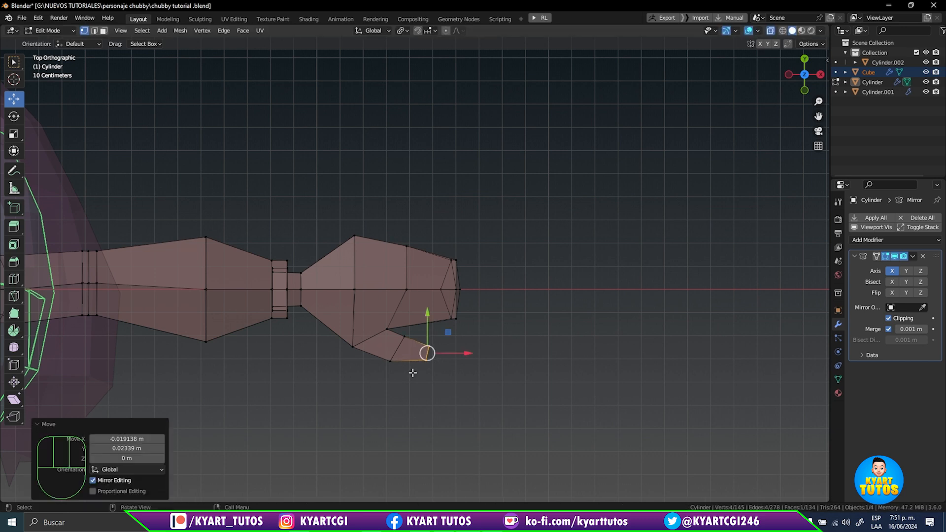
- In front view with smooth proportional editing, lower the thumb tip about 0.037 m and the thumb base's vertical edge about 0.024 m along Z
middle_drag(411, 384, 513, 373)
scroll(412, 373, down, 4)
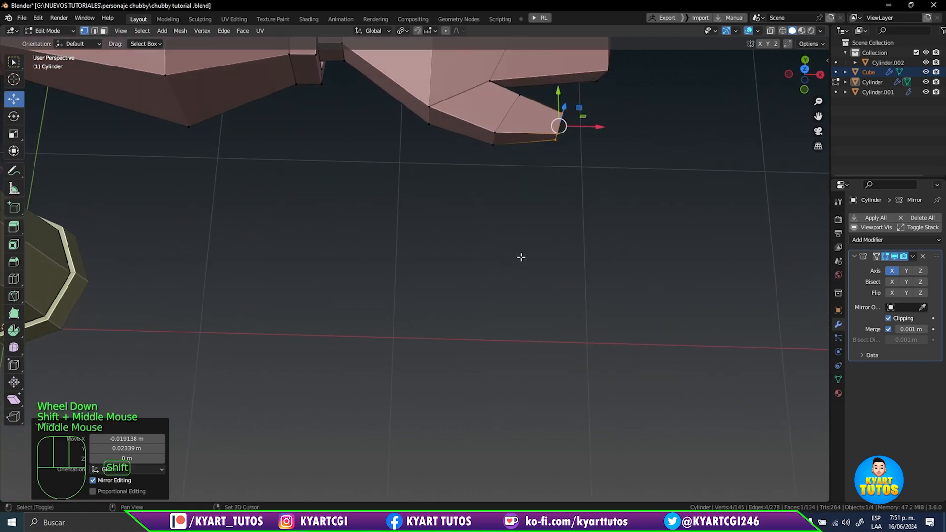
shift+middle_drag(519, 257, 533, 352)
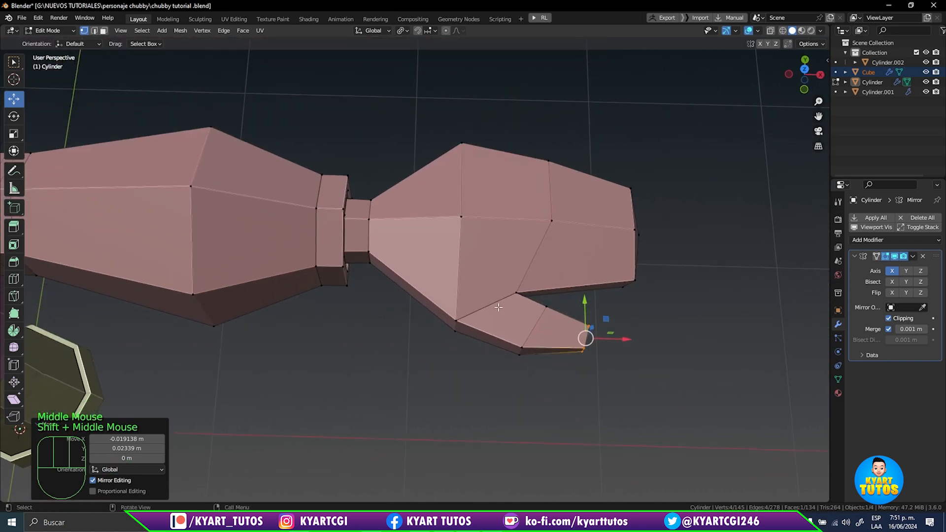
key(KP_1)
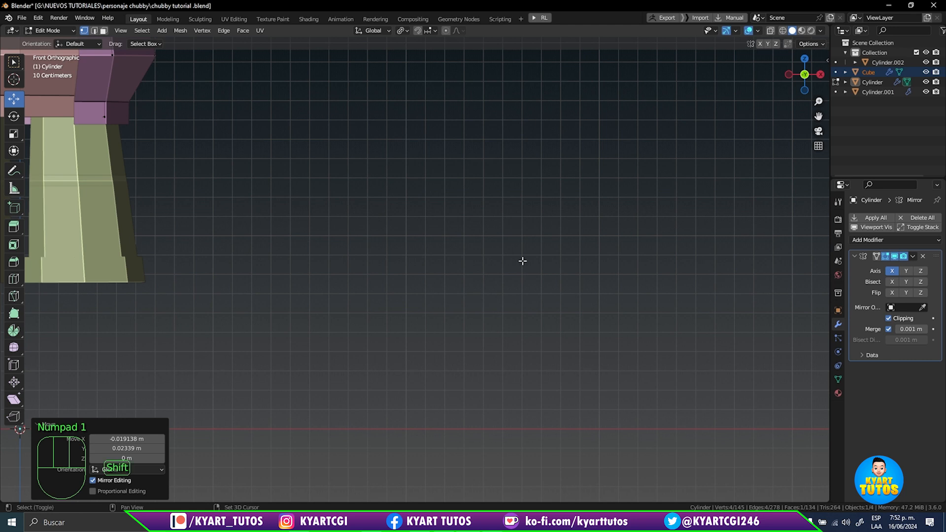
scroll(522, 260, up, 2)
drag(475, 216, 468, 229)
key(o)
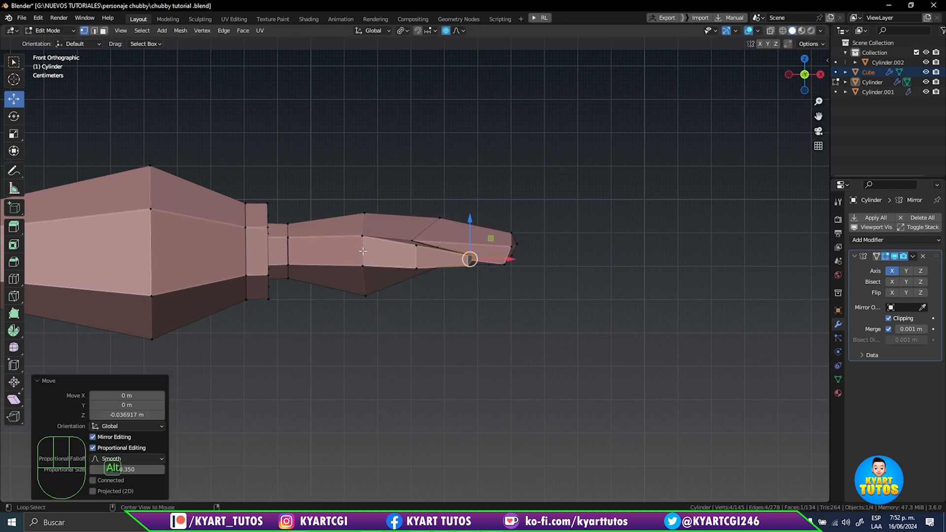
alt+click(362, 251)
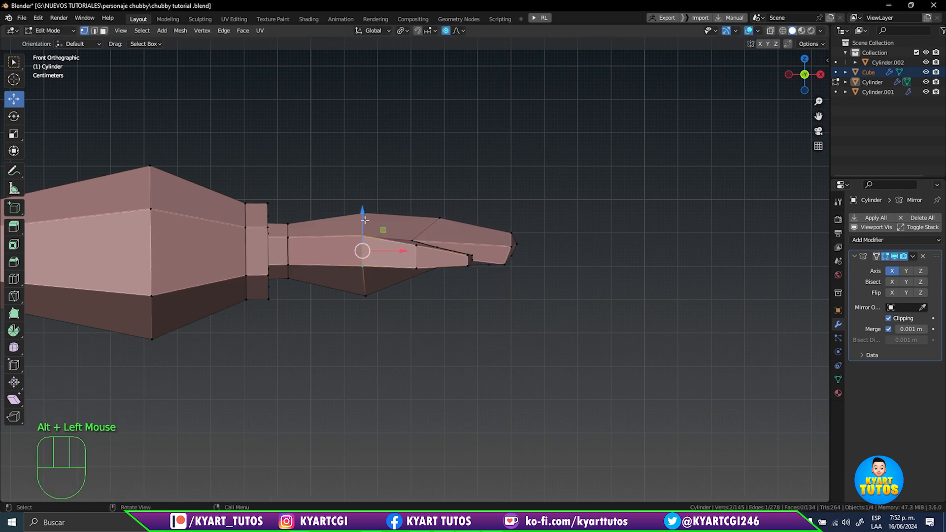
drag(364, 220, 364, 229)
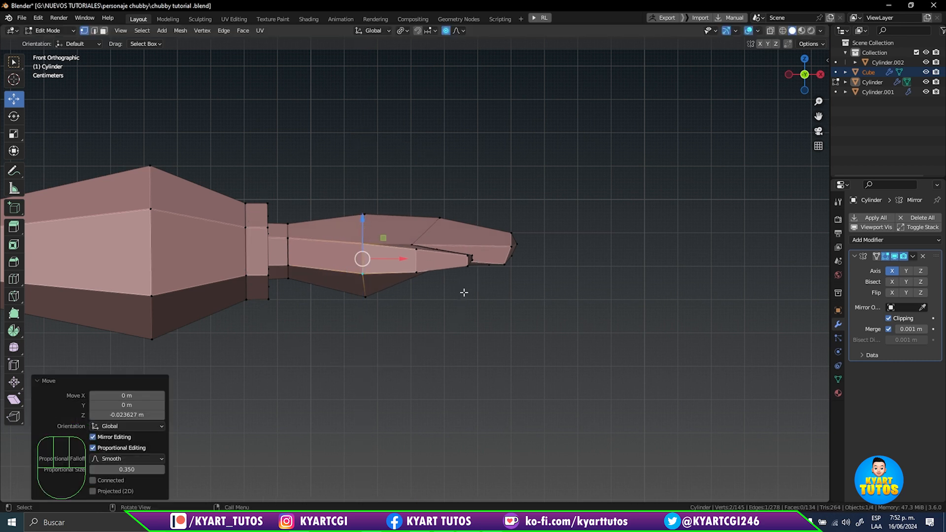
- Leave mesh editing and examine the arm and hand proportions against the whole character, in perspective and front view
key(Tab)
scroll(462, 288, down, 2)
shift+middle_drag(427, 331, 551, 244)
scroll(466, 271, down, 1)
shift+middle_drag(127, 397, 564, 202)
click(562, 205)
key(KP_1)
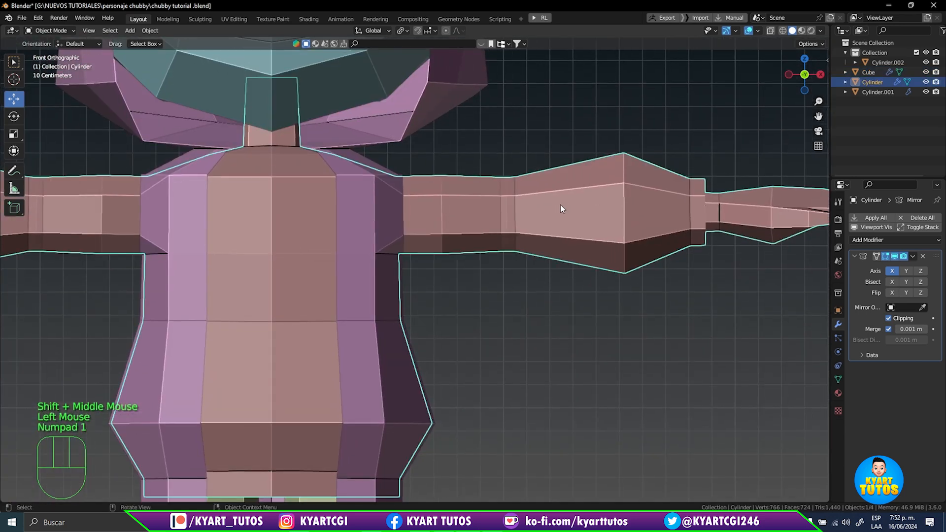
scroll(560, 205, down, 5)
shift+middle_drag(472, 325, 620, 356)
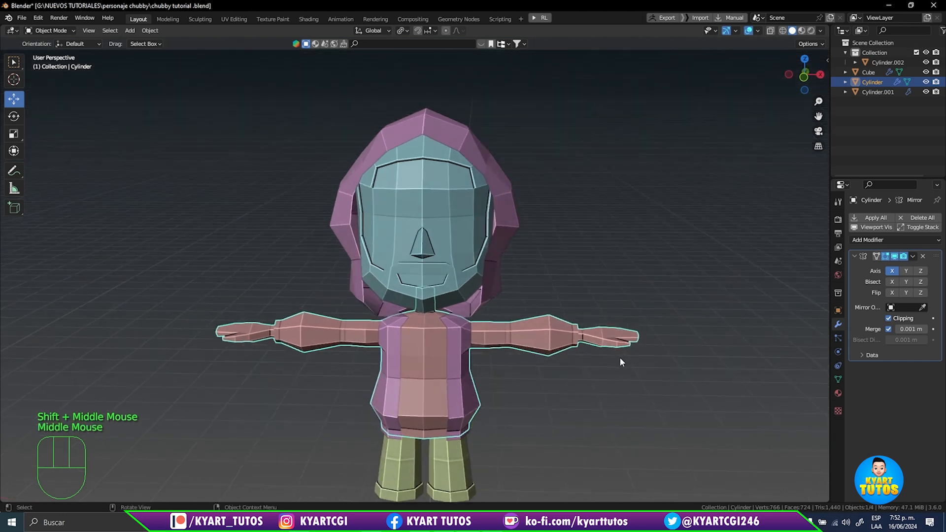
key(KP_1)
scroll(554, 290, up, 2)
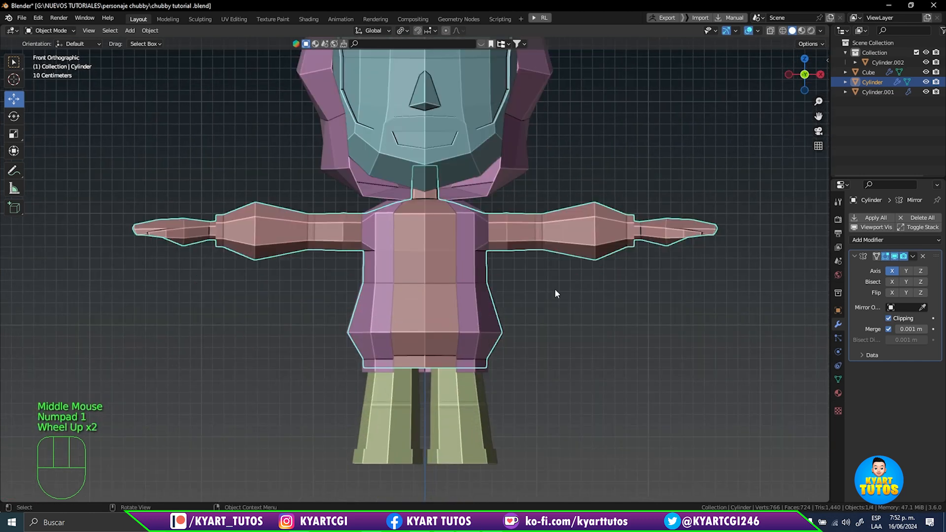
shift+middle_drag(555, 290, 573, 327)
scroll(590, 267, up, 1)
click(573, 327)
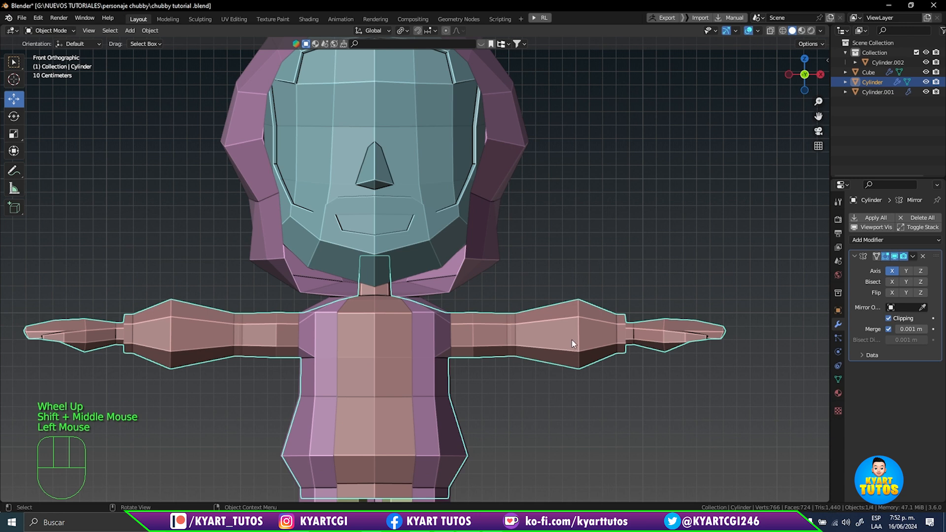
- In wireframe with proportional editing off, select the sleeve's widest loop and cuff vertices and move them about 0.074 m along X toward the hand
key(Tab)
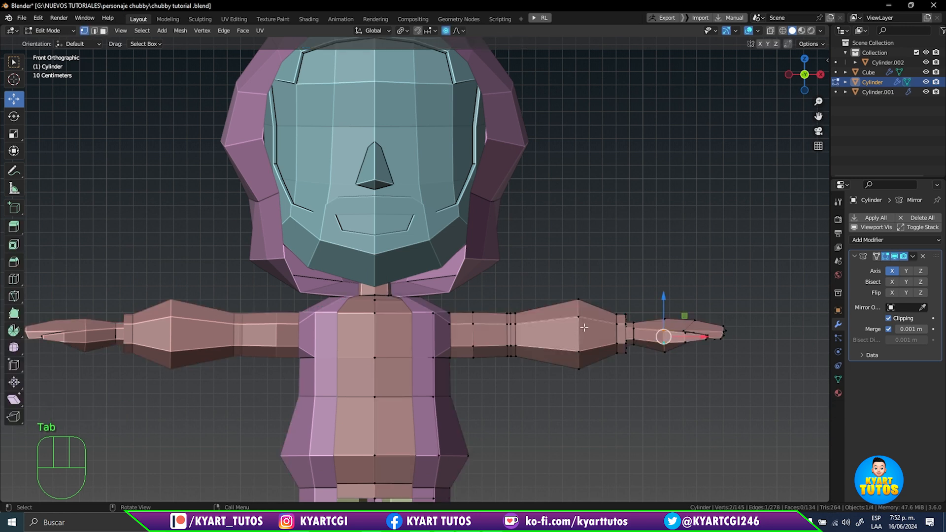
shift+middle_drag(584, 328, 579, 320)
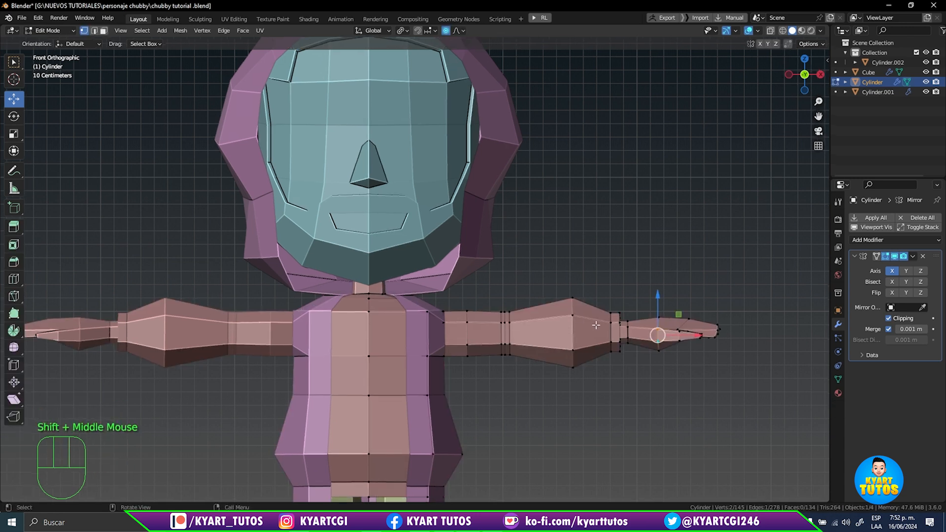
scroll(596, 326, up, 3)
shift+middle_drag(659, 152, 389, 429)
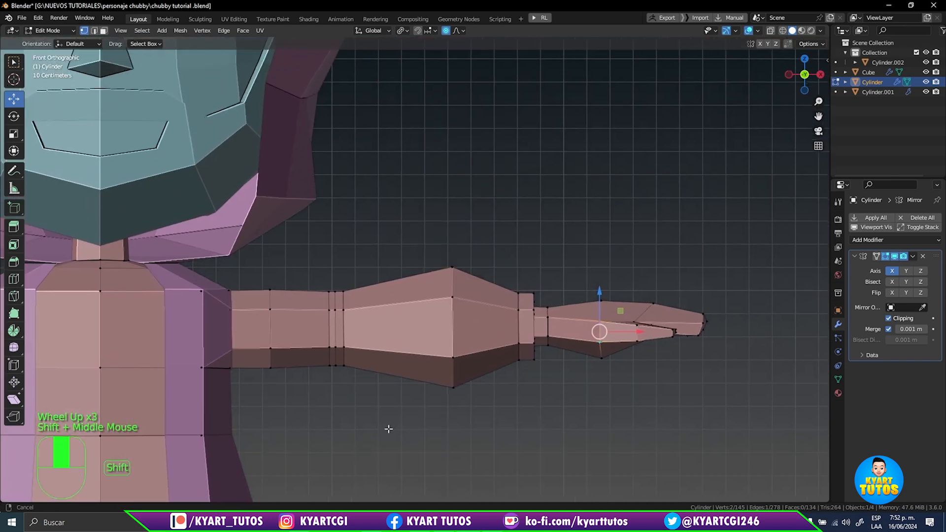
shift+middle_drag(491, 331, 468, 349)
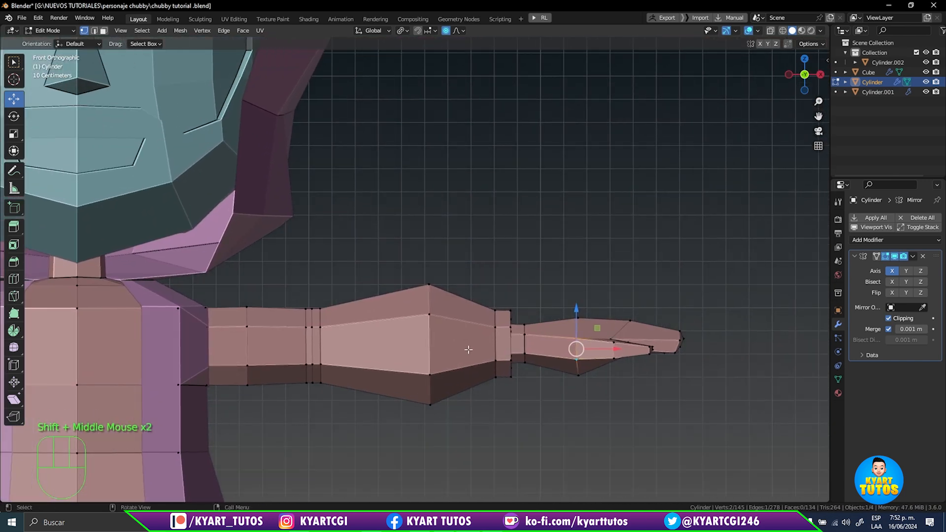
key(shift+z)
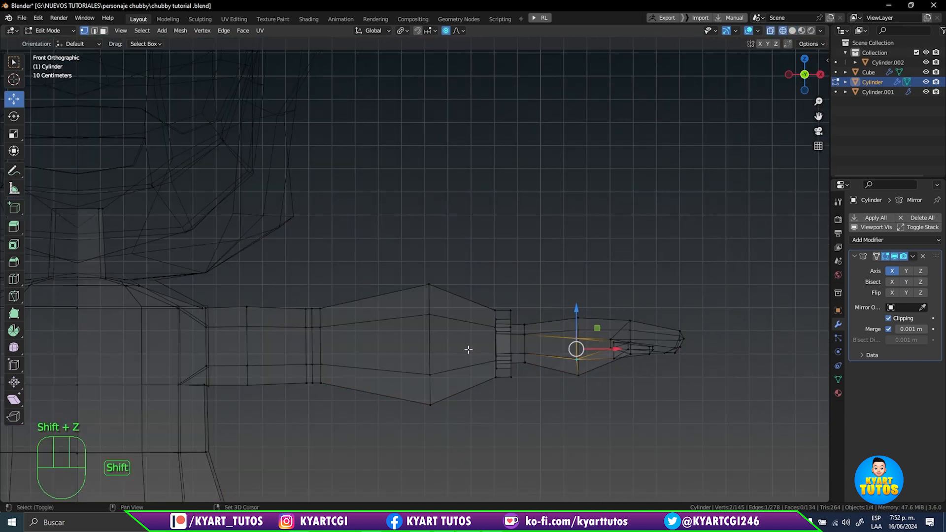
drag(398, 217, 518, 446)
drag(538, 346, 533, 343)
key(ctrl+z)
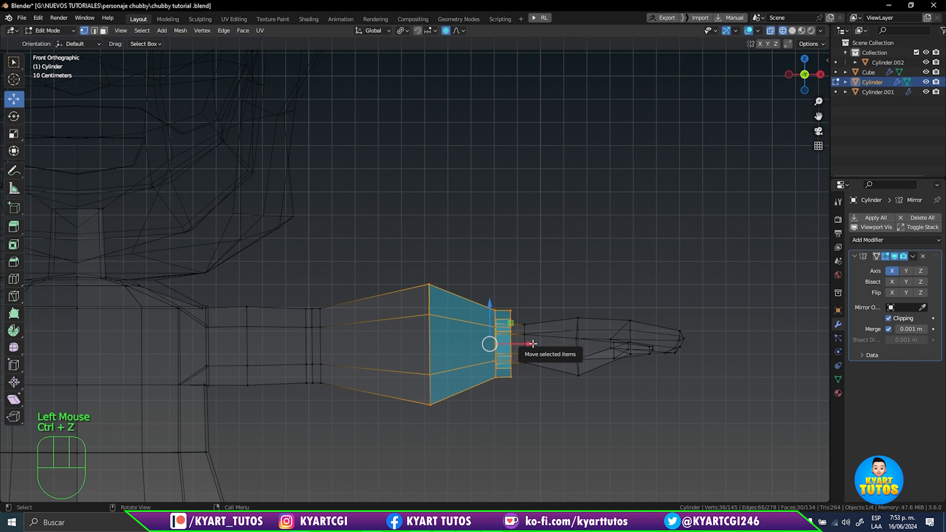
key(o)
drag(528, 343, 541, 344)
- Scale the selected sleeve end by about 1.07, then in solid shading move the sleeve's widest edge loop about -0.032 m along X
key(s)
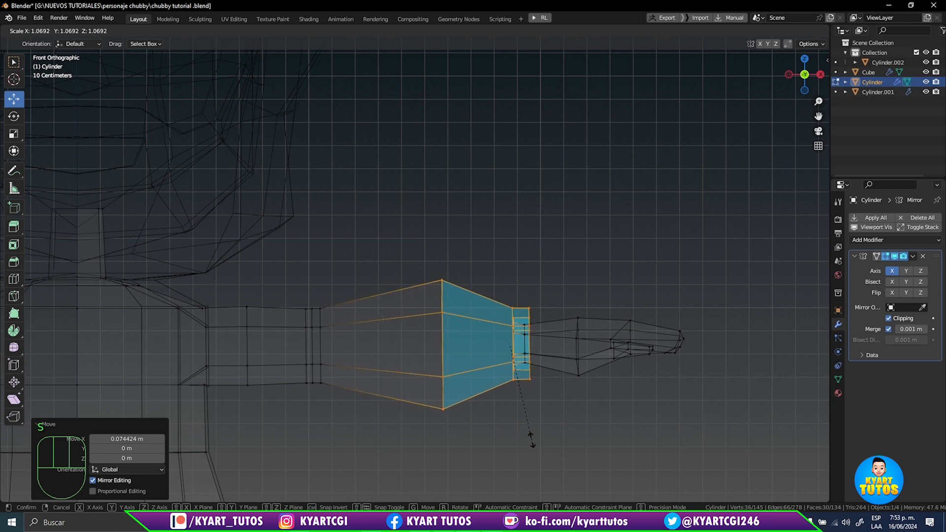
click(532, 441)
key(Right)
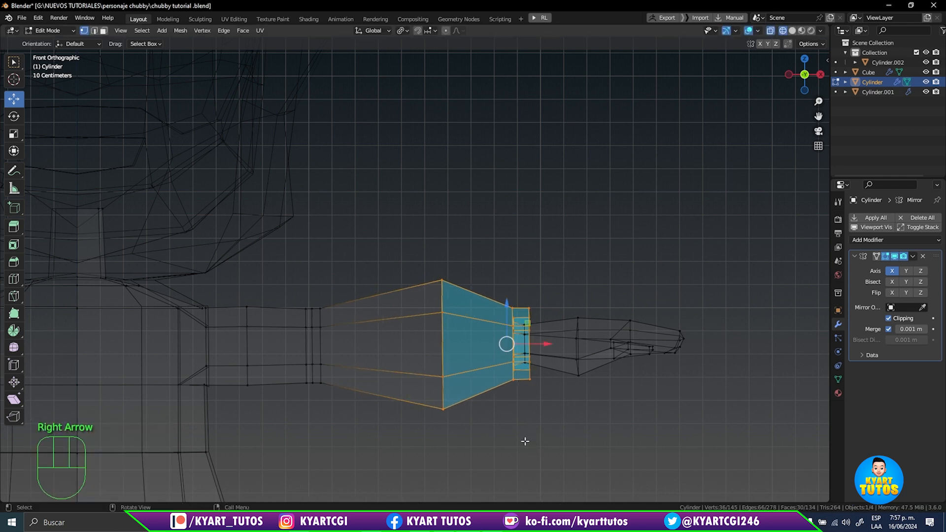
key(shift+z)
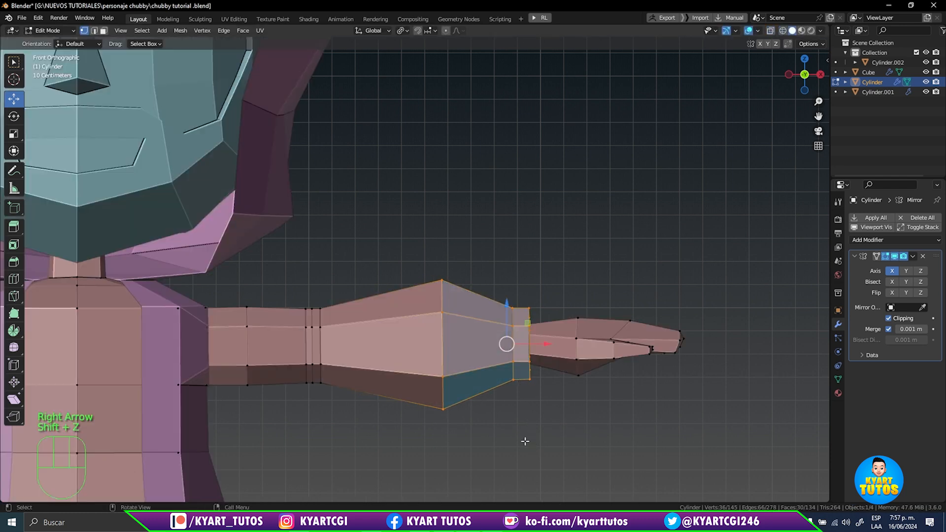
alt+click(440, 308)
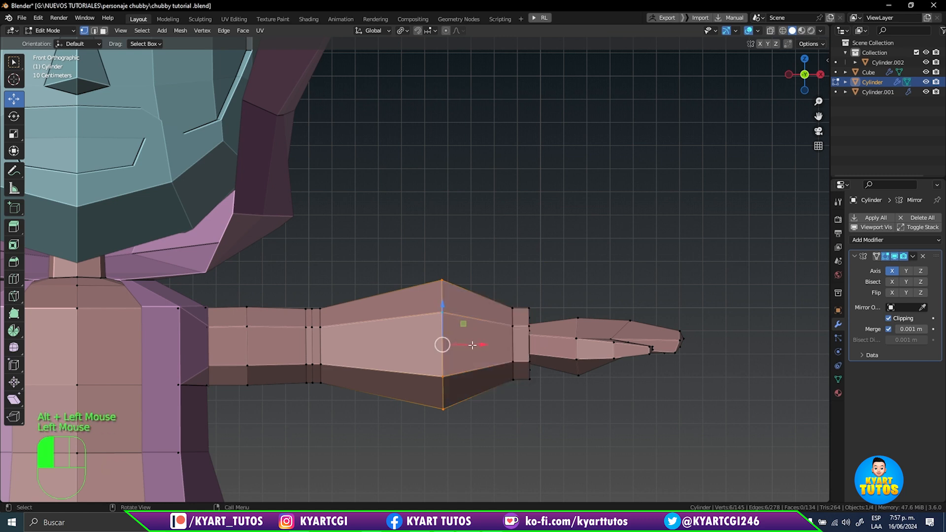
drag(471, 345, 463, 345)
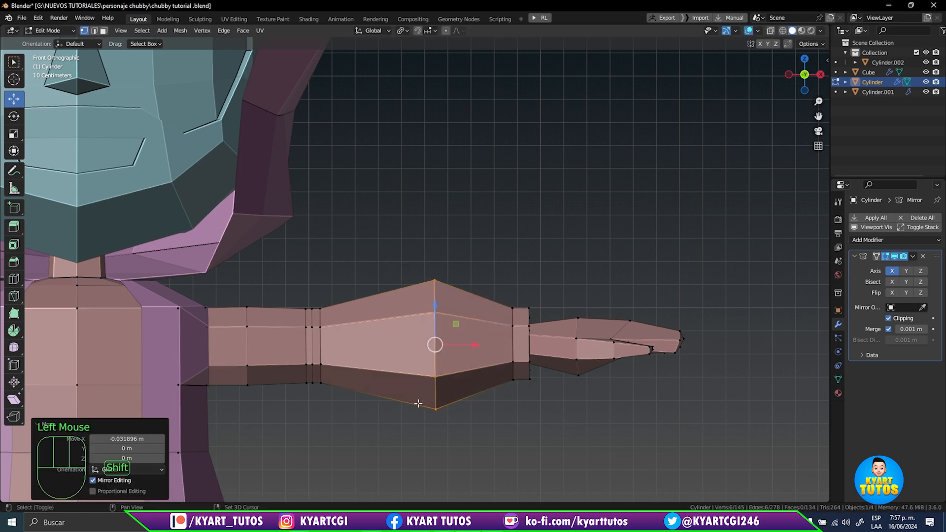
- Return to Object Mode, select all four character objects in front view and lower them about 0.285 m along Z
shift+middle_drag(463, 345, 629, 391)
shift+scroll(534, 331, down, 4)
shift+middle_drag(475, 428, 675, 60)
shift+middle_drag(639, 347, 580, 241)
key(Tab)
scroll(582, 265, down, 2)
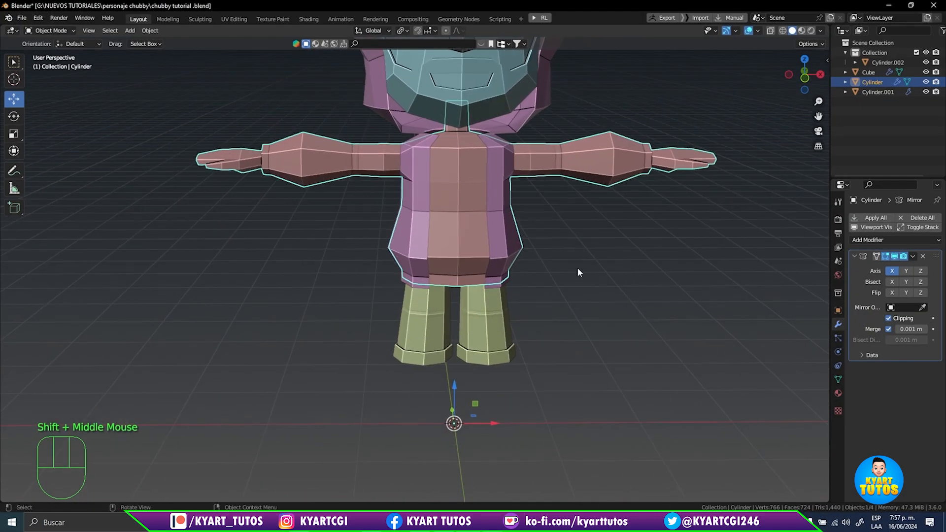
key(KP_1)
shift+middle_drag(563, 313, 520, 407)
scroll(552, 318, down, 4)
shift+middle_drag(550, 367, 540, 330)
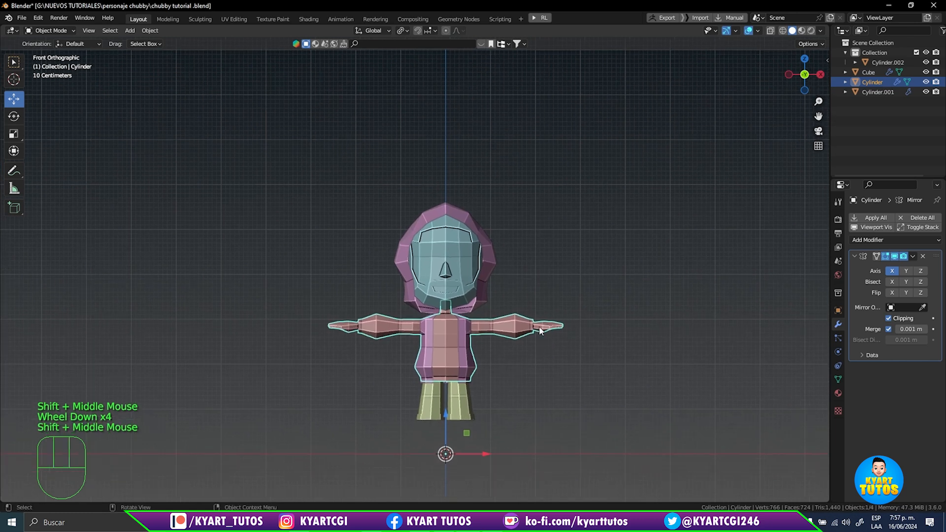
drag(247, 170, 593, 401)
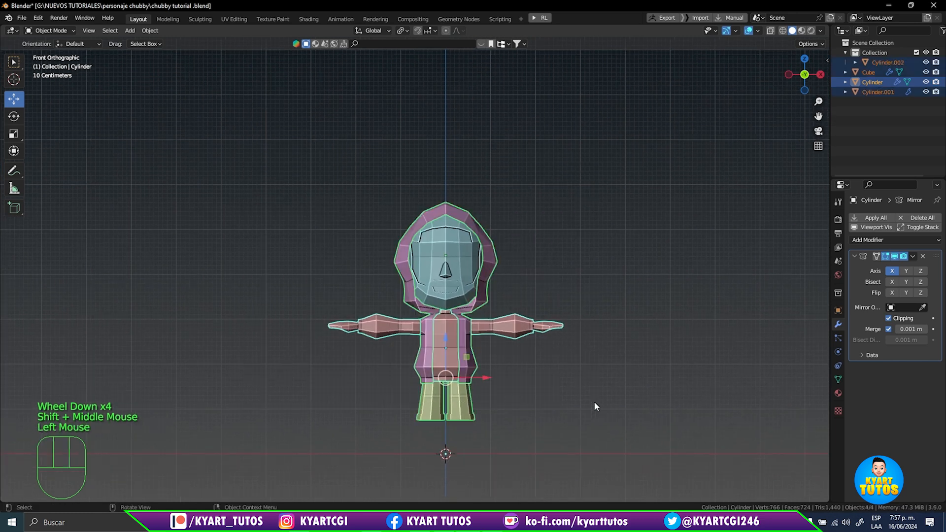
shift+middle_drag(593, 401, 563, 359)
drag(460, 286, 460, 301)
drag(459, 301, 459, 300)
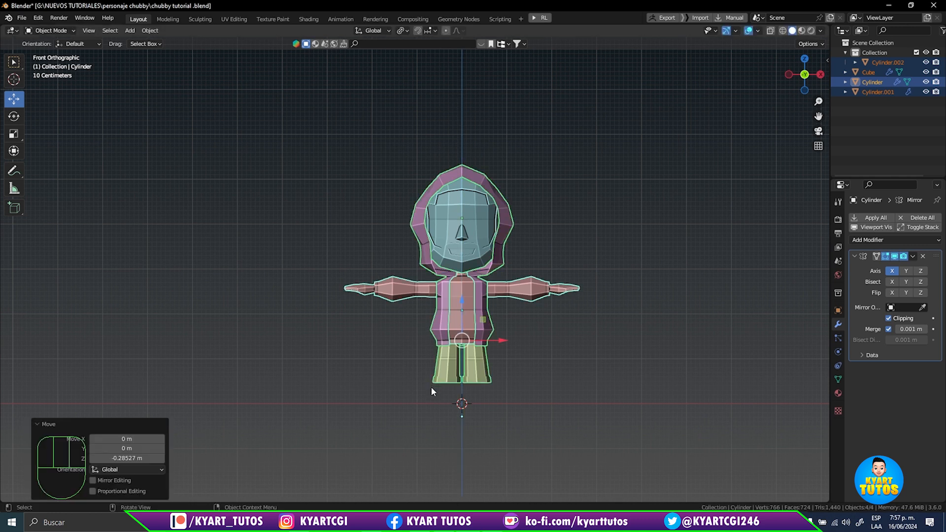
- Lower the whole character about another 0.096 m along Z toward the ground line and deselect everything
shift+middle_drag(528, 389, 541, 356)
scroll(542, 365, up, 5)
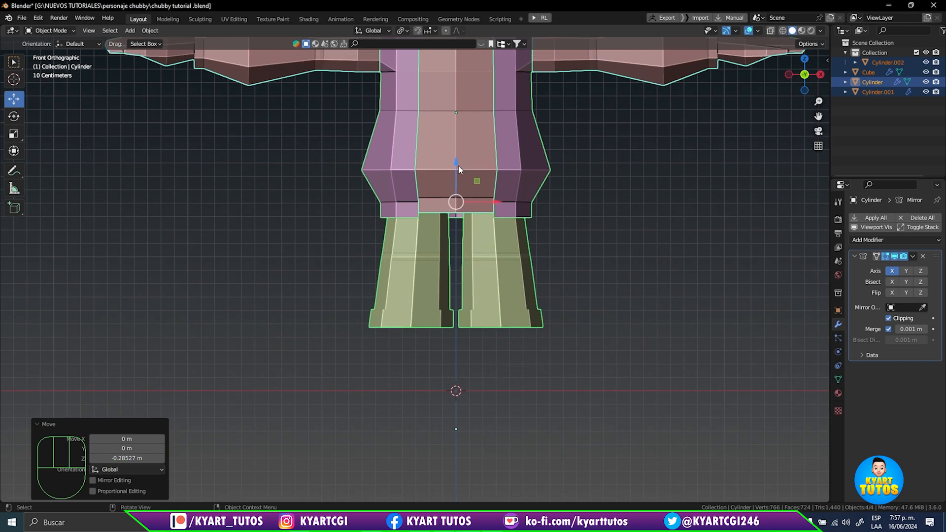
drag(458, 166, 457, 182)
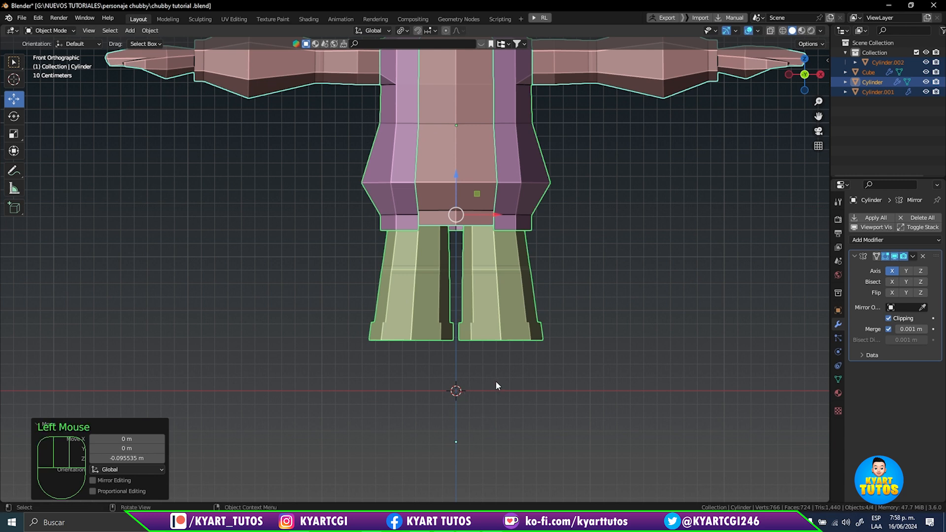
double_click(536, 369)
- Add a cube mesh at the origin and scale it down to about 0.322 for the foot
key(shift+a)
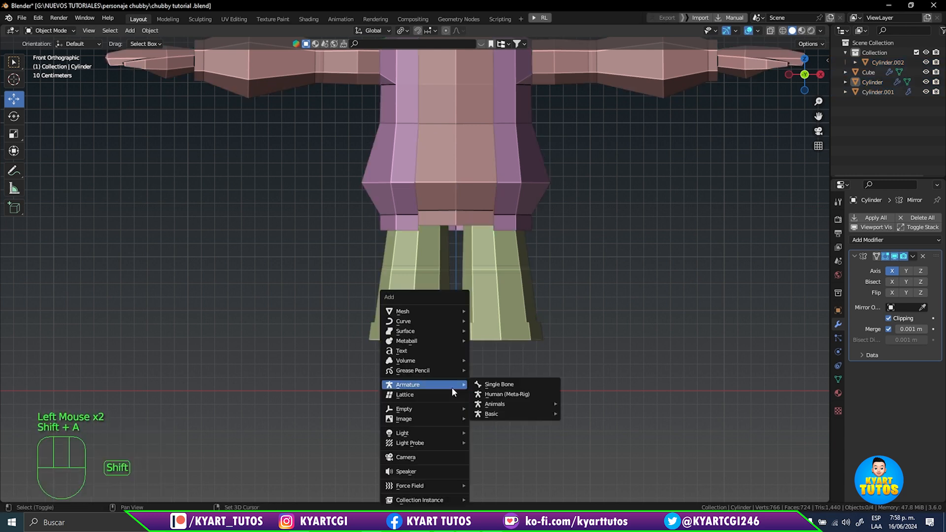
mouse_move(462, 311)
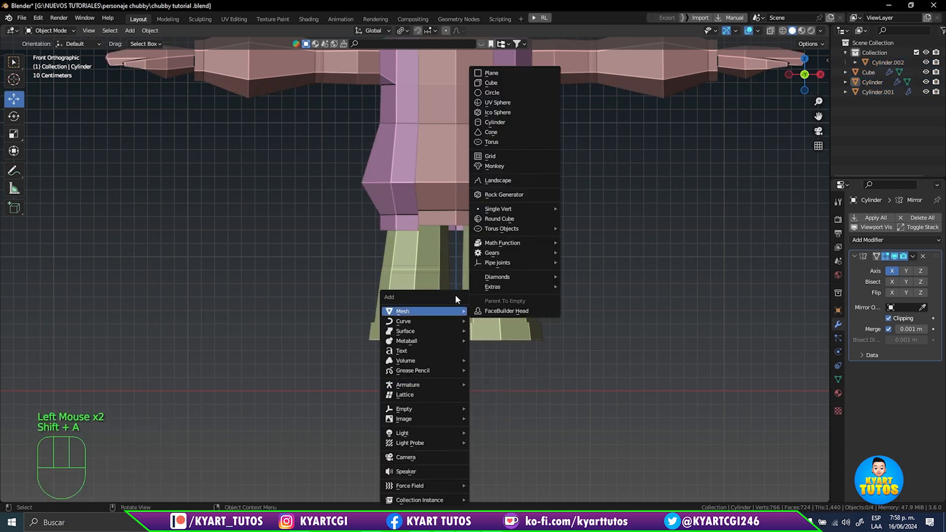
click(495, 82)
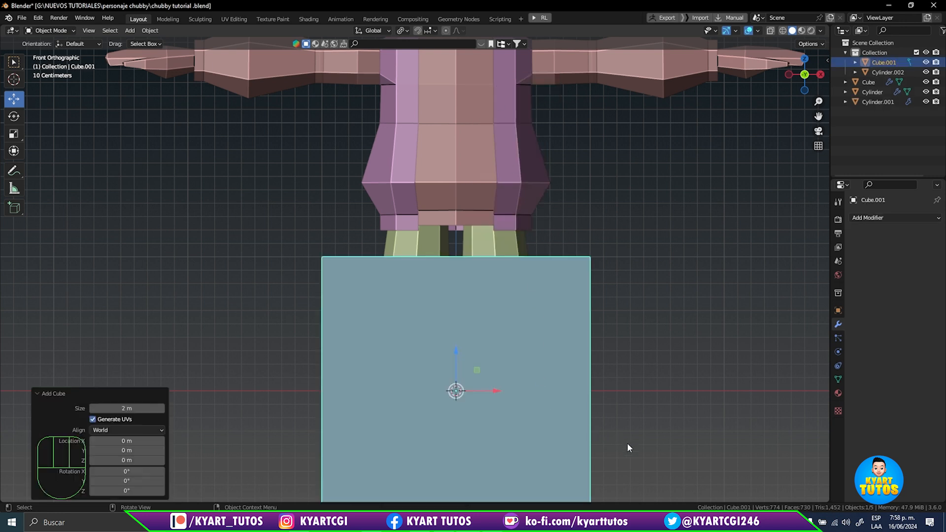
key(s)
click(512, 405)
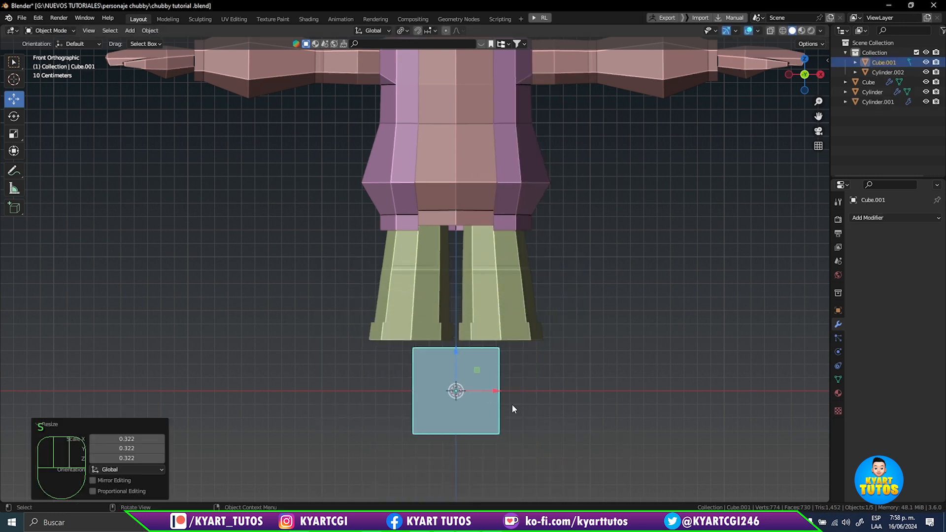
- Raise the cube about 0.305 m along Z and slide it along X to sit centred under the +X leg
key(KP_3)
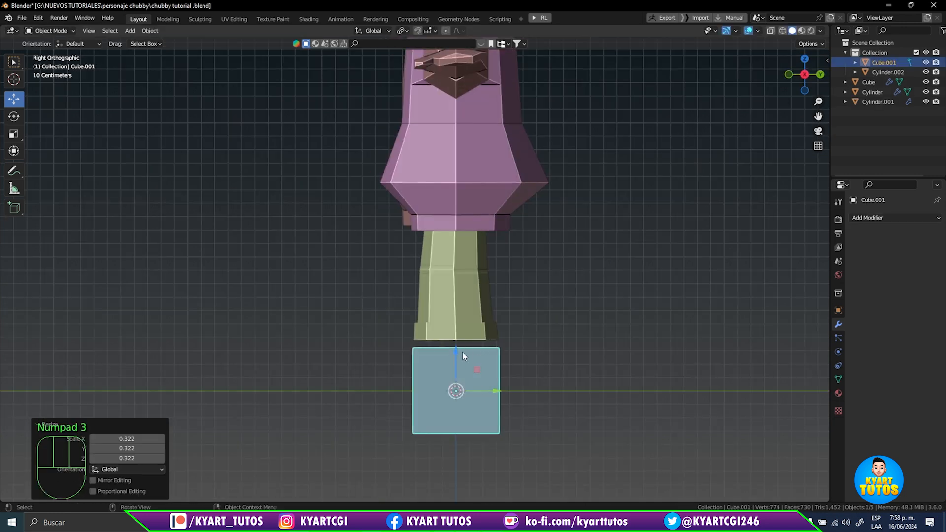
drag(462, 351, 453, 312)
key(KP_1)
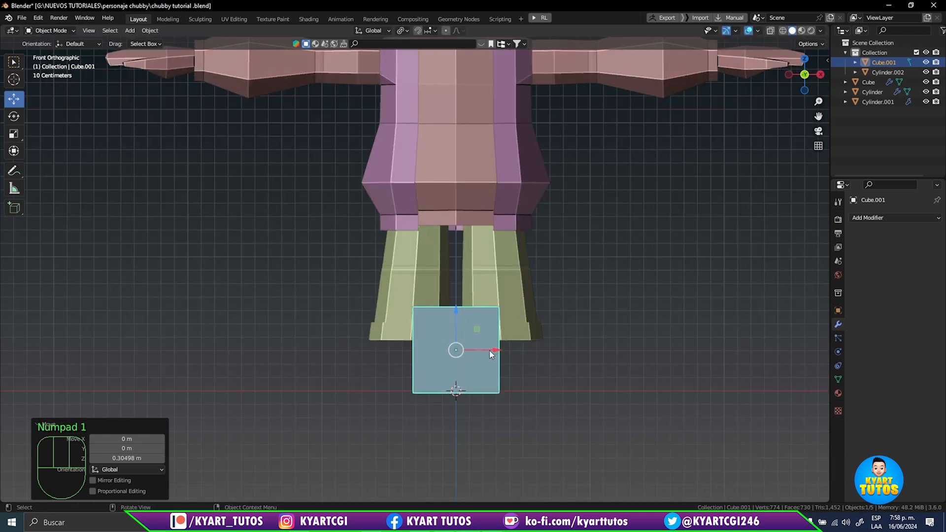
drag(489, 350, 536, 348)
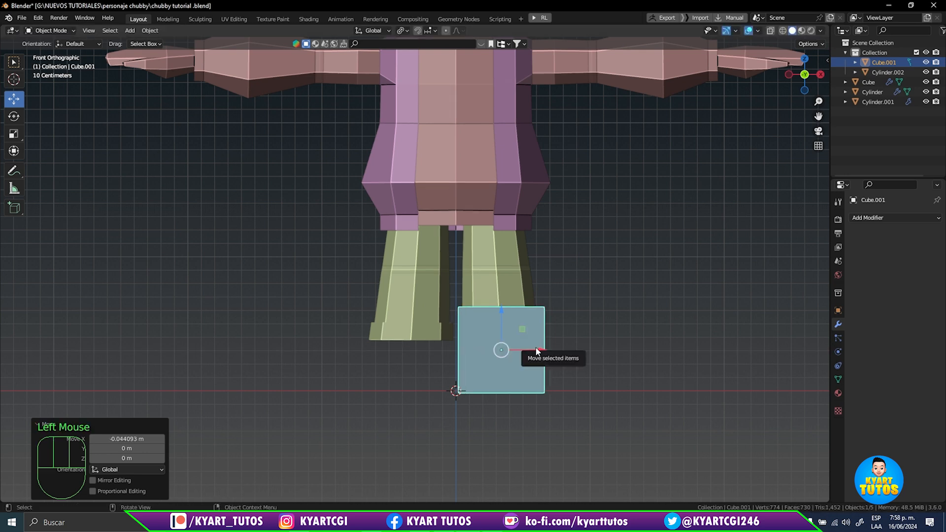
- In right view, raise the cube about 0.019 m along Z so its base rests on the ground line
key(KP_3)
shift+middle_drag(461, 362, 506, 350)
scroll(507, 351, up, 4)
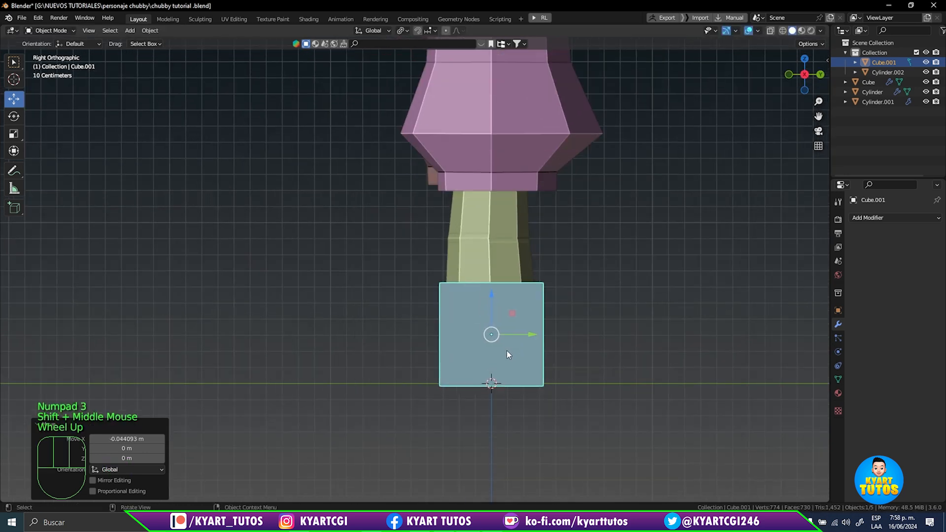
drag(494, 273, 493, 270)
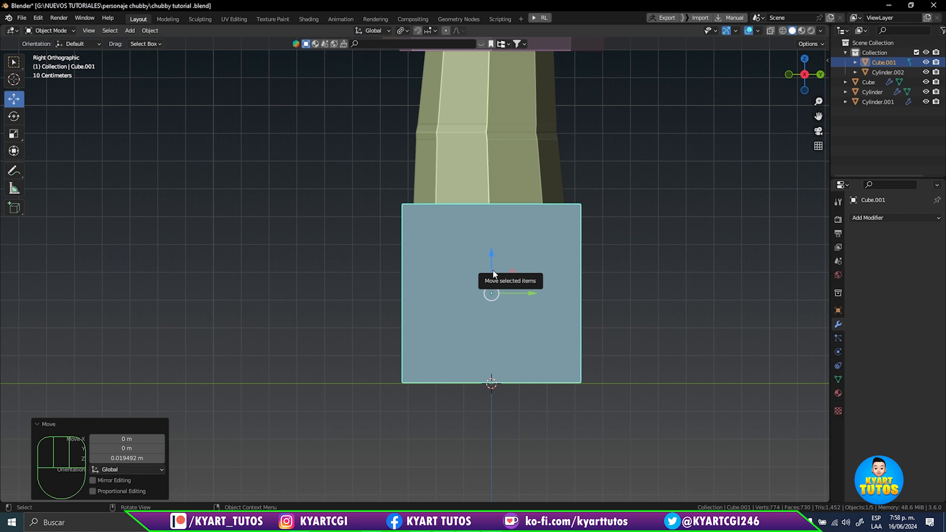
- In Edit Mode with X-ray on, select the cube's top vertices and lower them to the trouser leg's bottom edge
key(Tab)
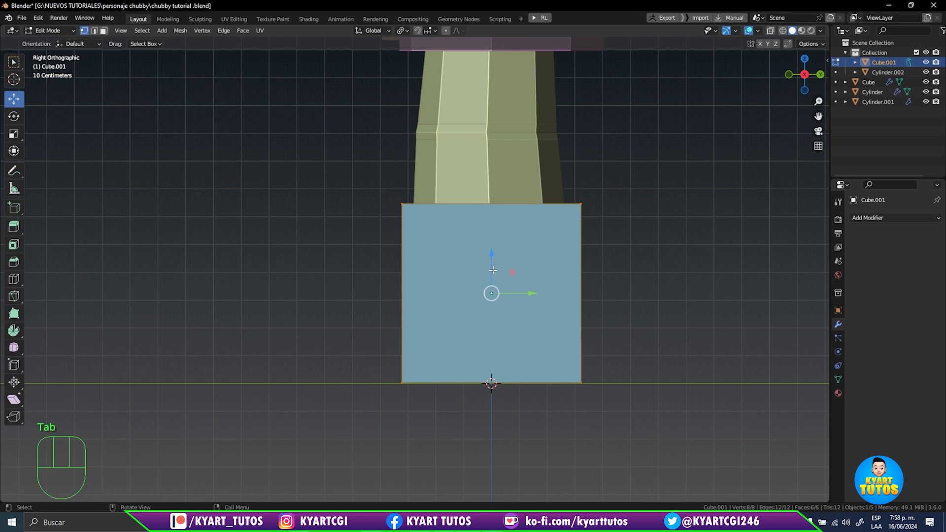
key(alt+z)
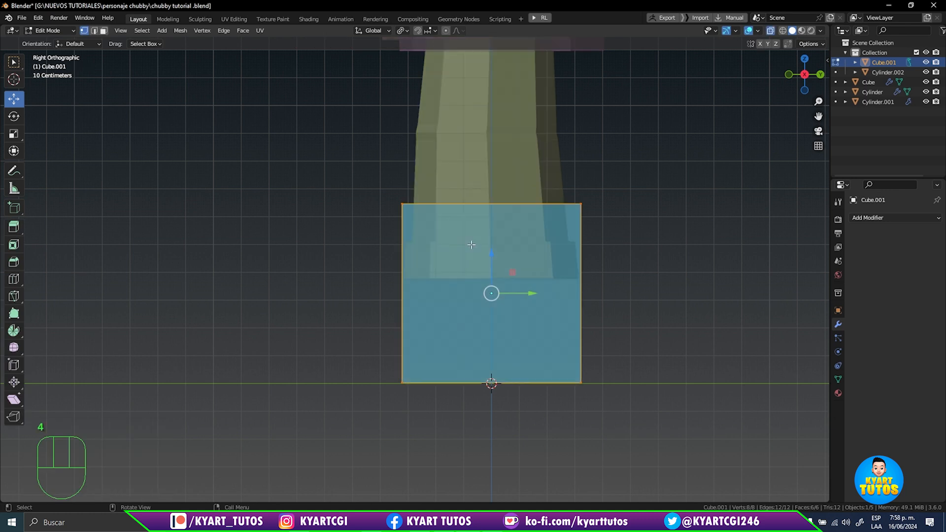
drag(332, 174, 656, 239)
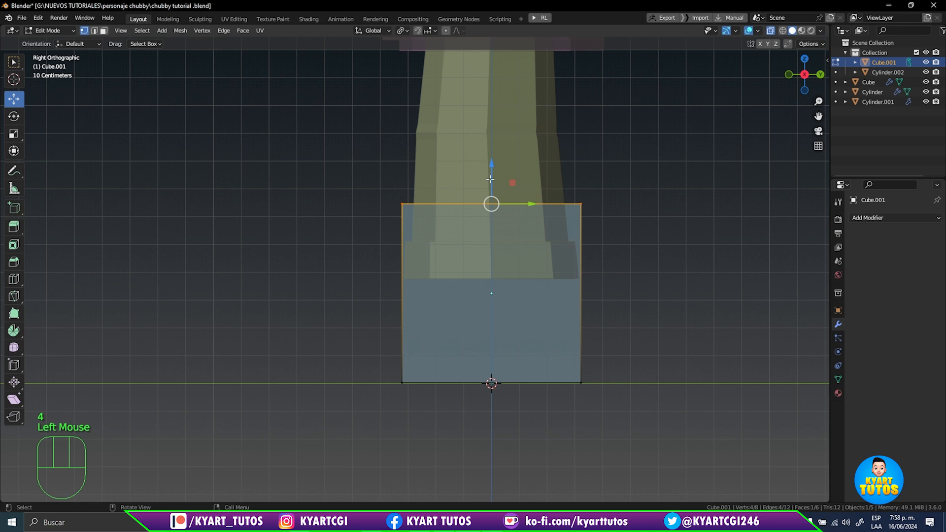
drag(493, 166, 492, 246)
- Select the cube's front vertices and extend them about -0.367 m along Y, plus a slight -0.002 m nudge, to lengthen the foot
drag(352, 223, 424, 424)
drag(441, 331, 332, 342)
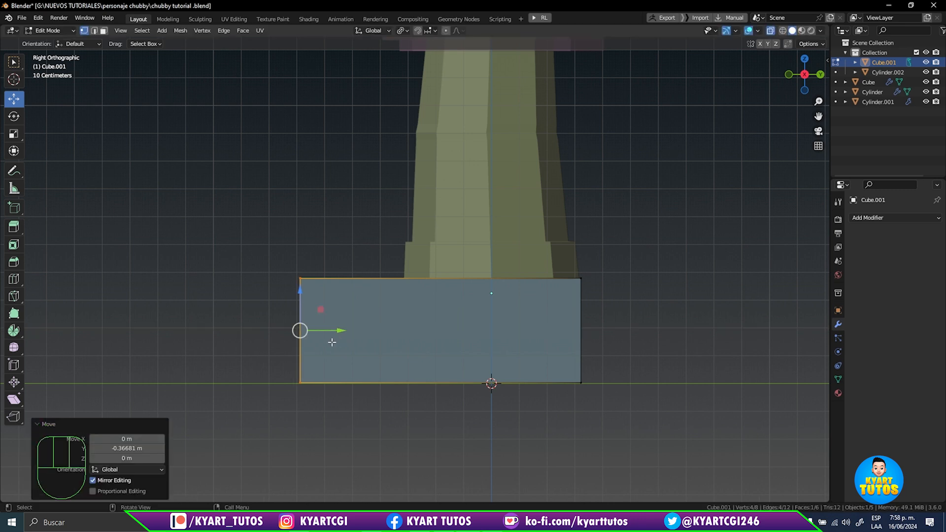
drag(338, 330, 335, 329)
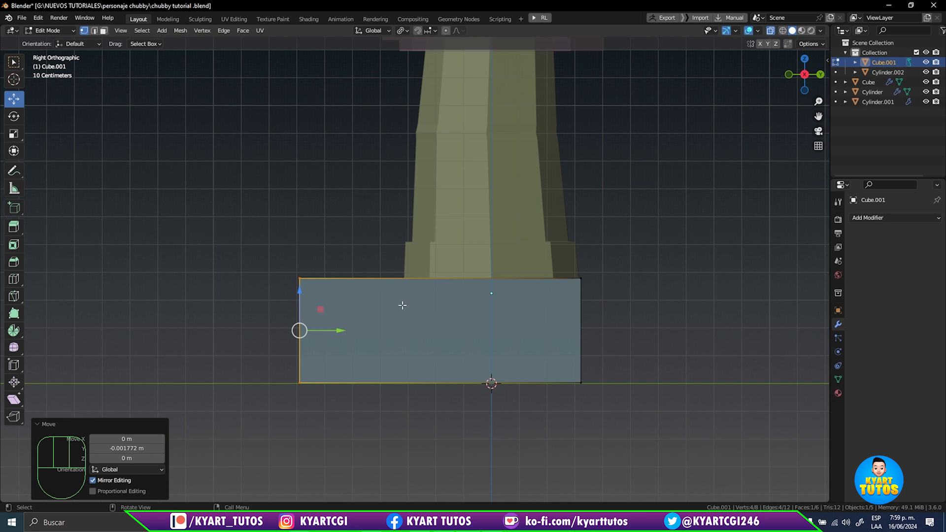
- Add a vertical loop cut across the front part of the foot block, slid toward the toe by a factor of about 0.277
key(KP_1)
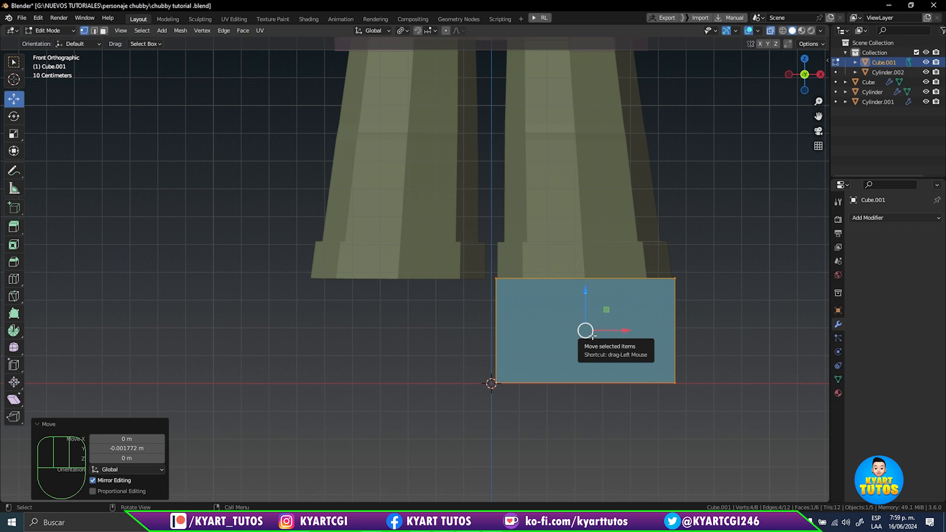
key(KP_3)
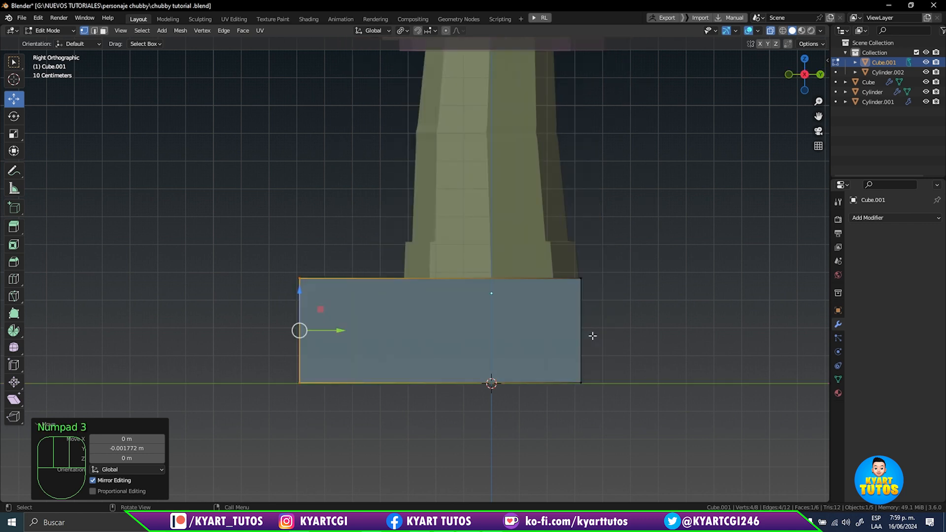
key(ctrl+r)
click(401, 294)
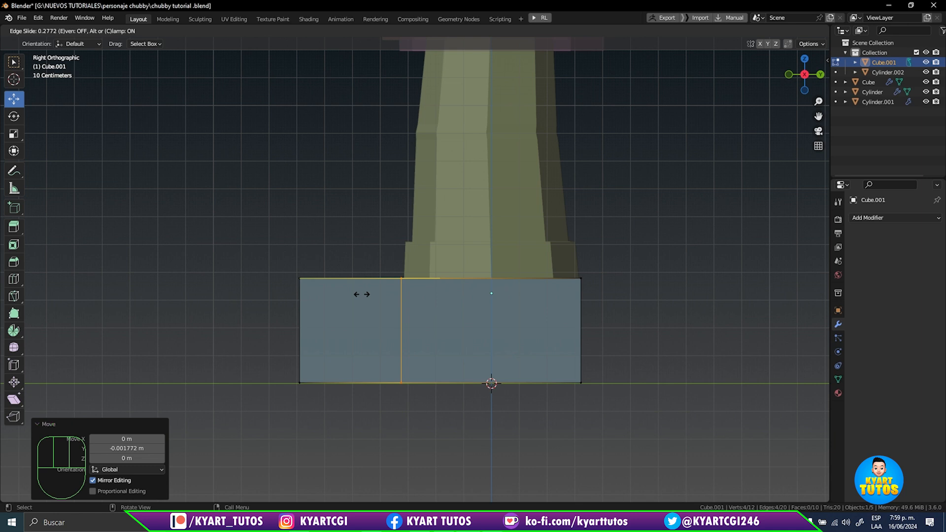
click(361, 294)
- Lower the foot's top front vertices to slope the toe, and extend the whole front end about -0.076 m along Y
drag(243, 240, 359, 345)
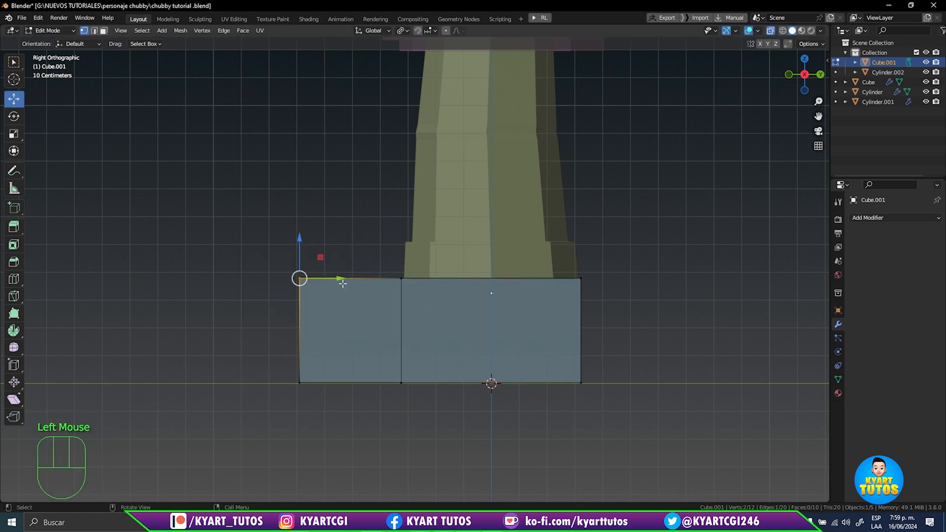
drag(308, 251, 343, 394)
drag(335, 351, 311, 353)
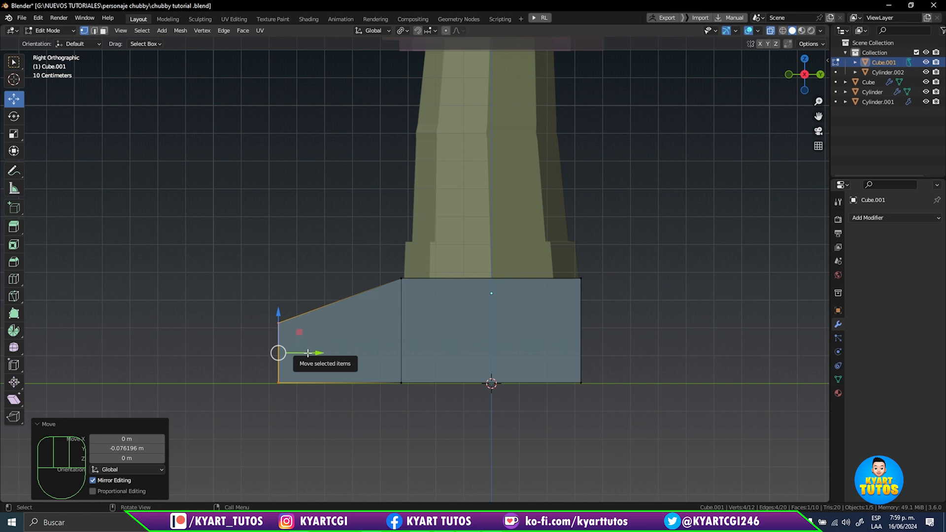
- Scale the foot's front end to about 0.639 along X to narrow the toe, and turn off X-ray
middle_drag(430, 316, 468, 337)
key(s)
key(x)
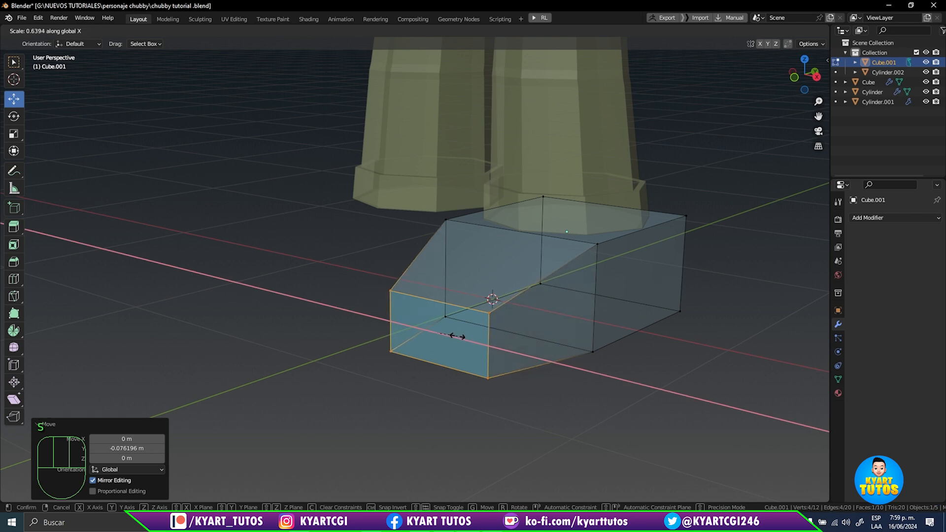
click(452, 336)
middle_drag(452, 336, 405, 322)
key(4)
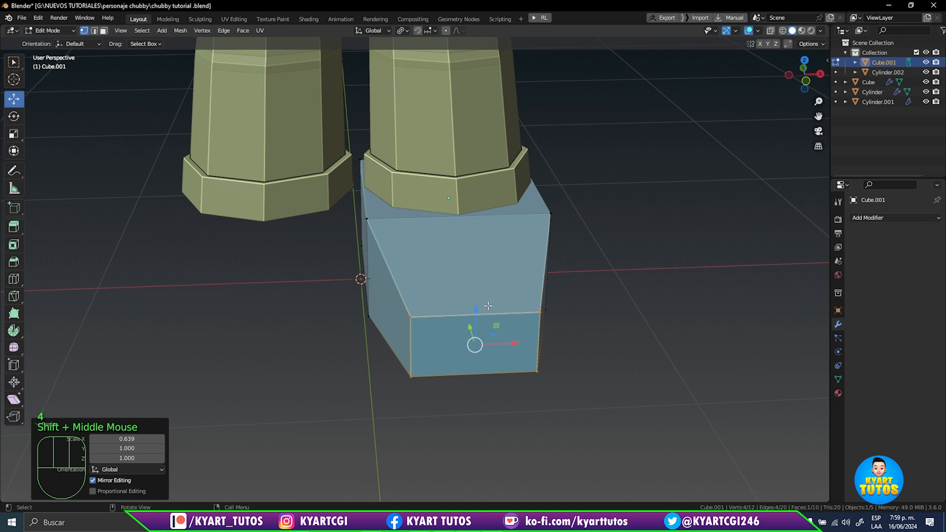
- Bevel the two vertical edges at the heel with a width of about 0.535 m and one segment
scroll(488, 305, down, 1)
middle_drag(487, 305, 371, 286)
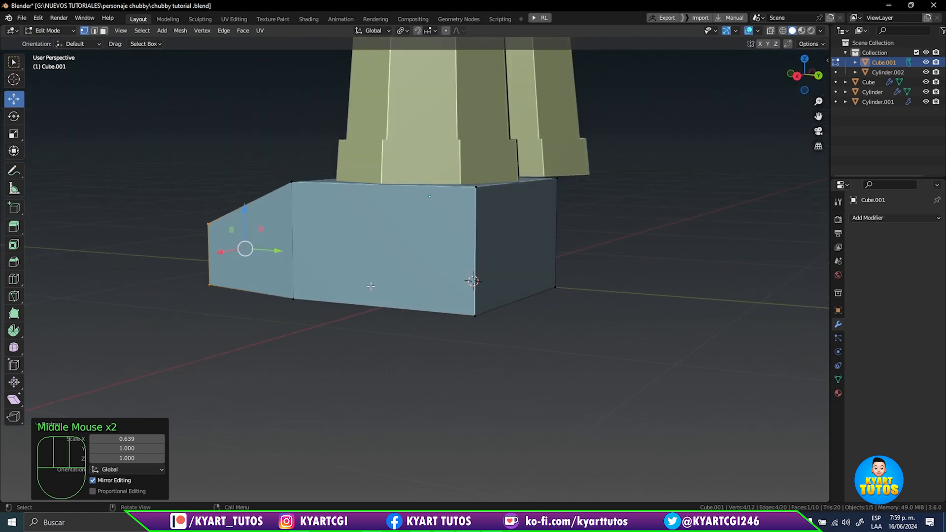
middle_drag(490, 223, 427, 235)
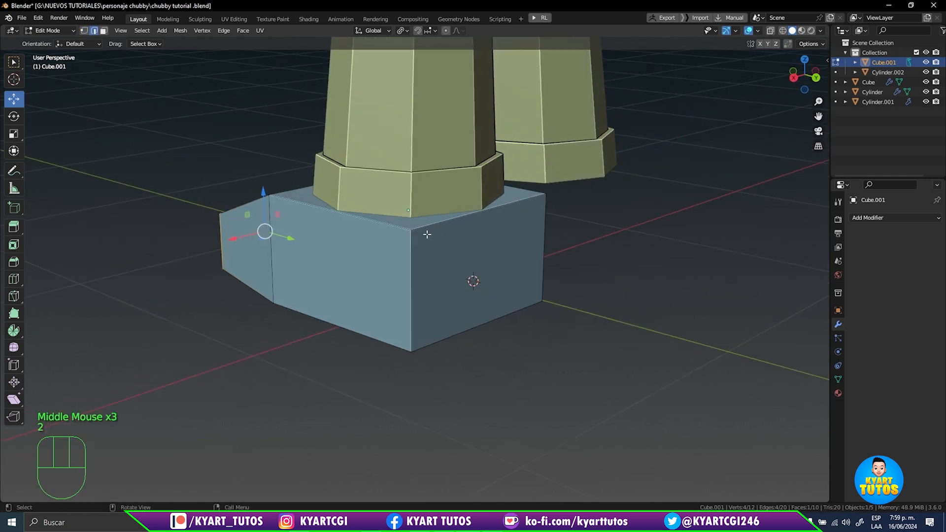
alt+click(410, 279)
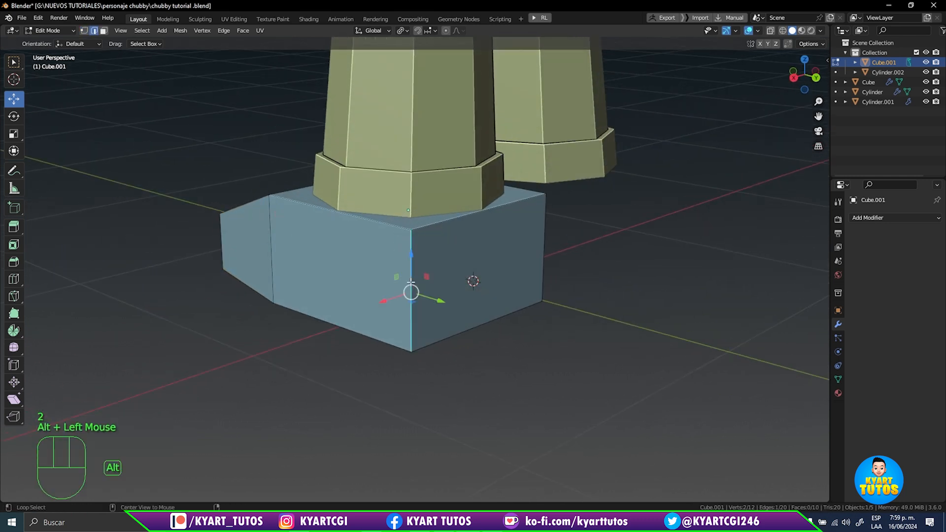
middle_drag(410, 279, 398, 294)
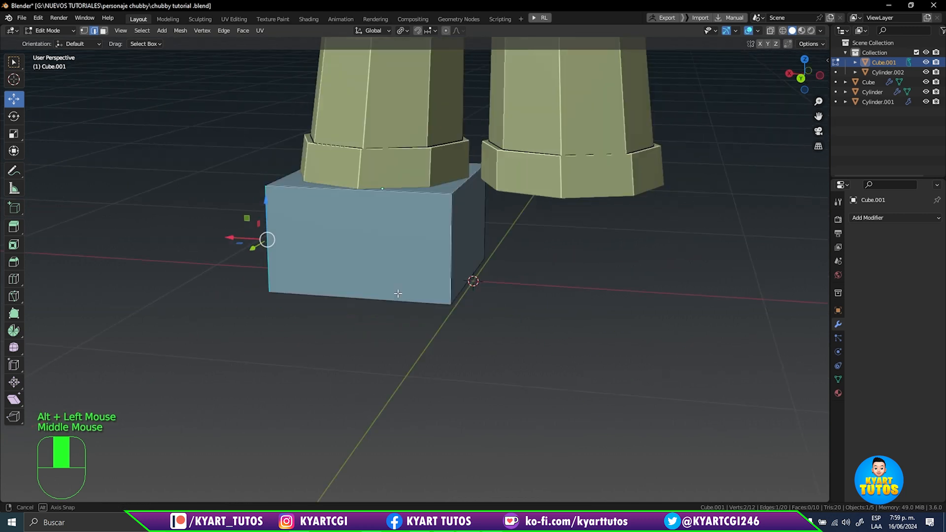
shift+click(451, 241)
middle_drag(451, 241, 482, 281)
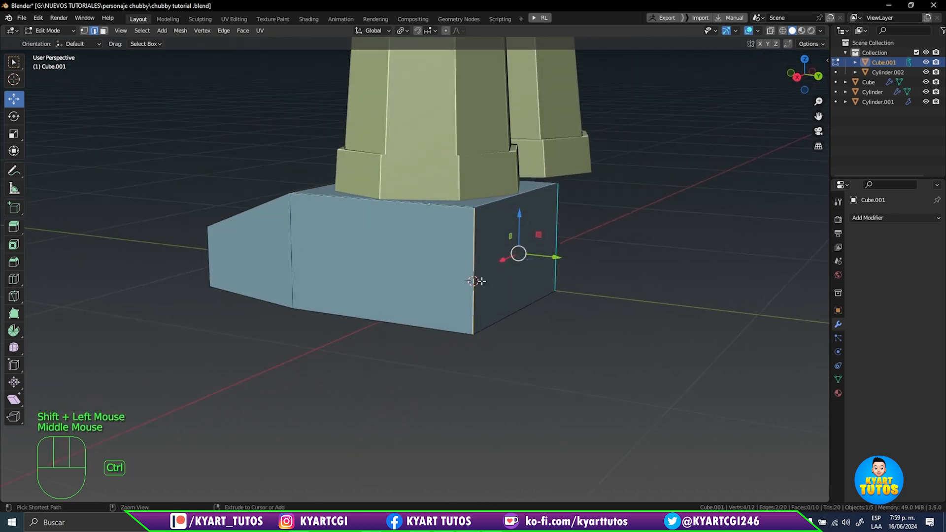
key(ctrl+b)
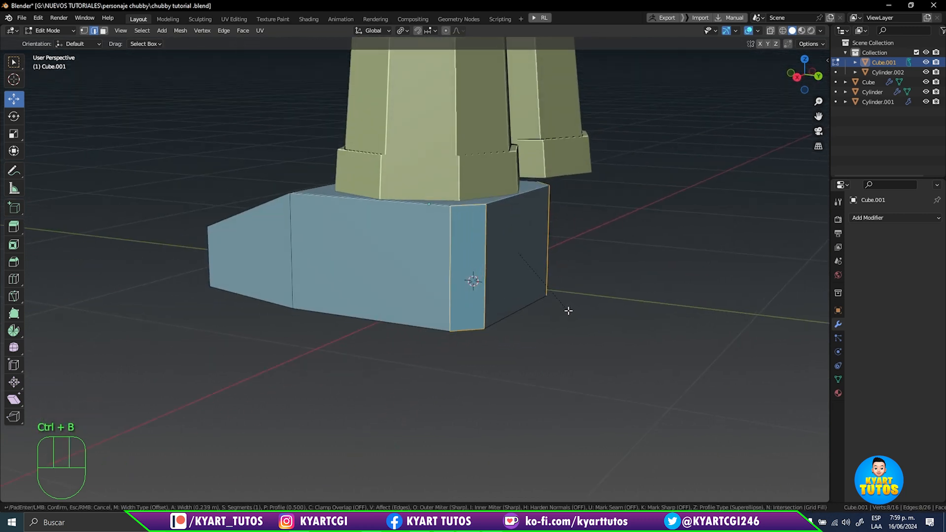
click(608, 306)
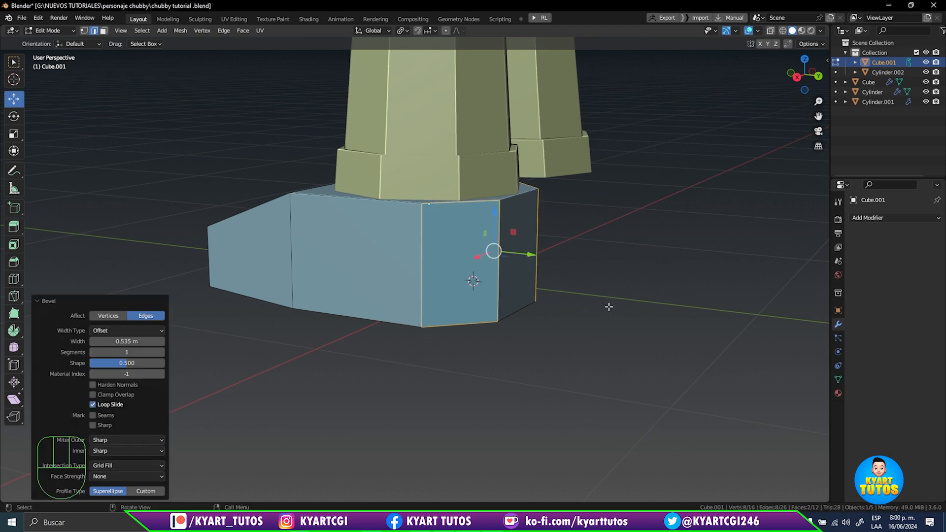
- Select the foot's front toe face and narrow it to about 0.873 along X
middle_drag(471, 281, 539, 272)
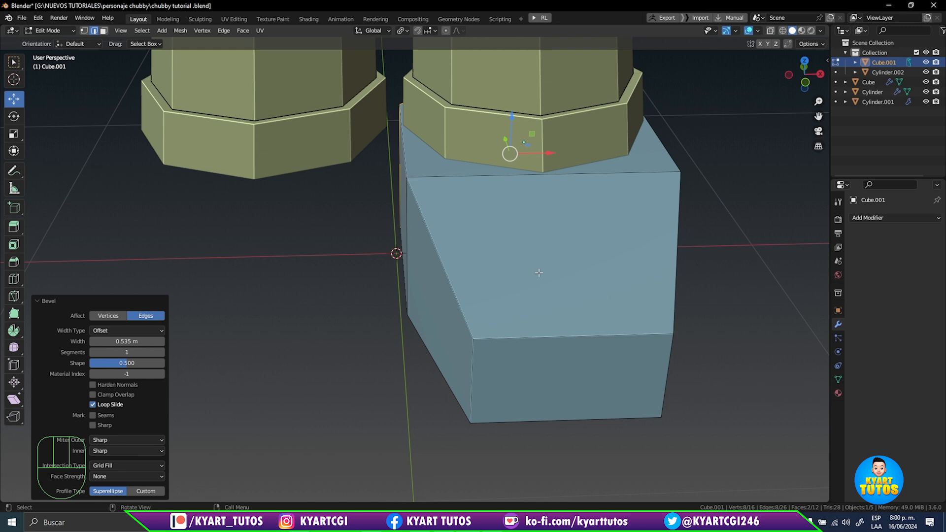
key(Right)
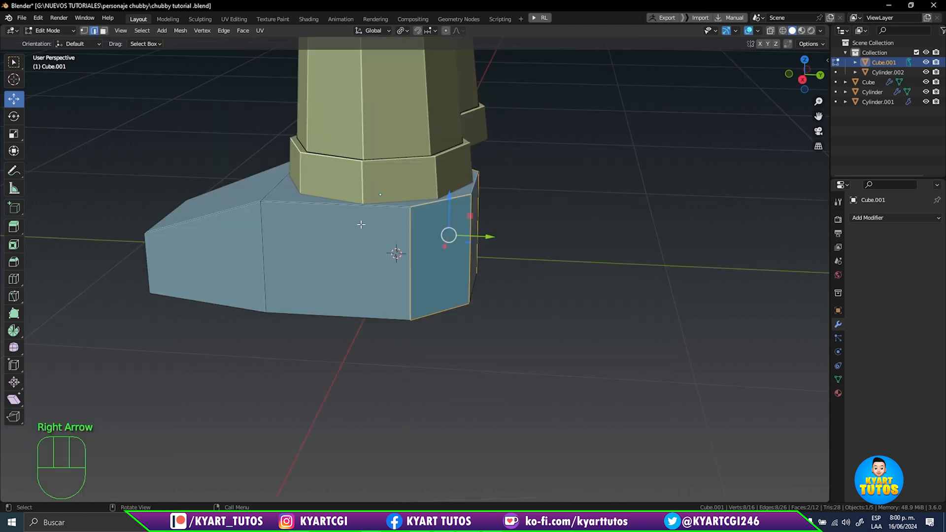
middle_drag(361, 224, 478, 300)
click(479, 302)
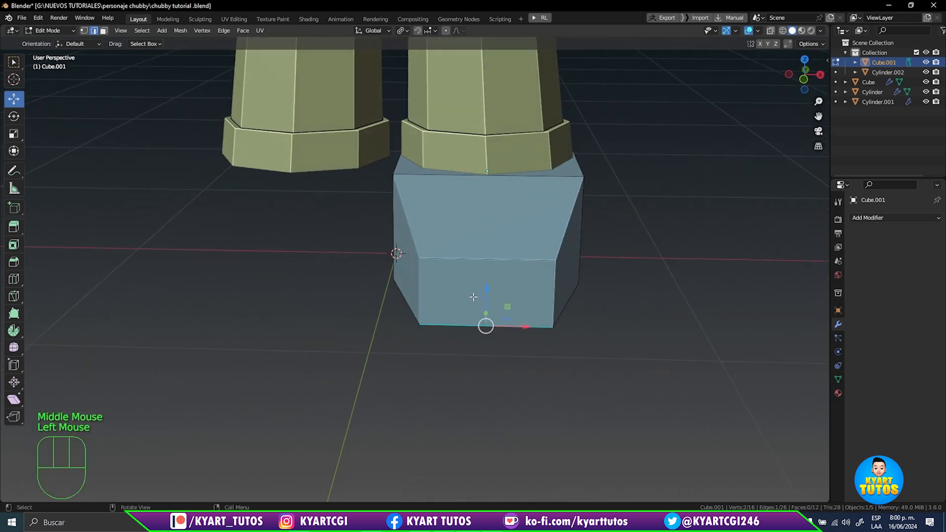
key(3)
click(474, 295)
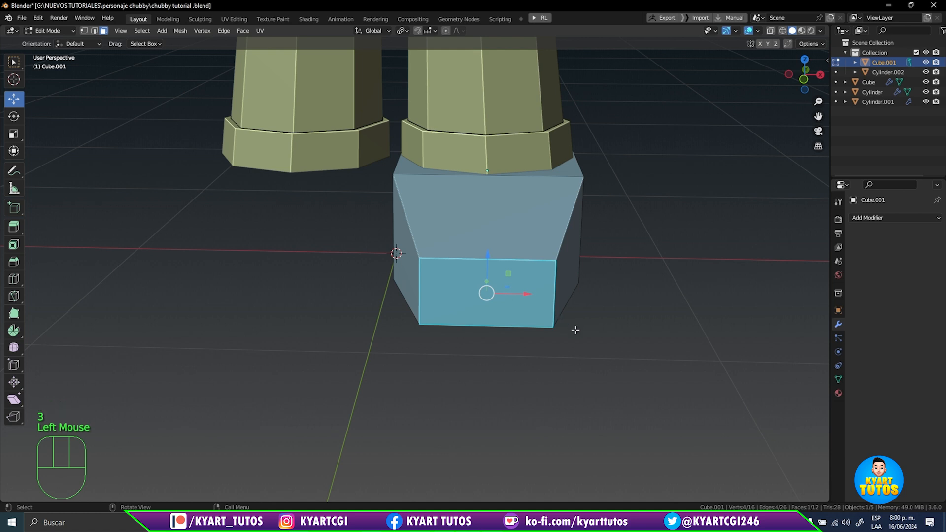
key(s)
key(x)
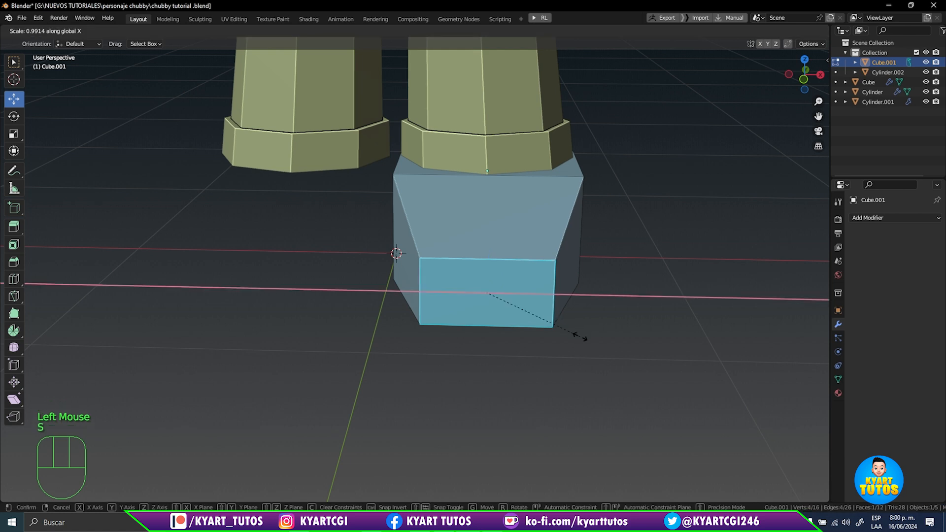
click(578, 336)
- Select the foot's flat top face beneath the trouser leg and scale it uniformly to about 0.983
middle_drag(591, 299, 484, 249)
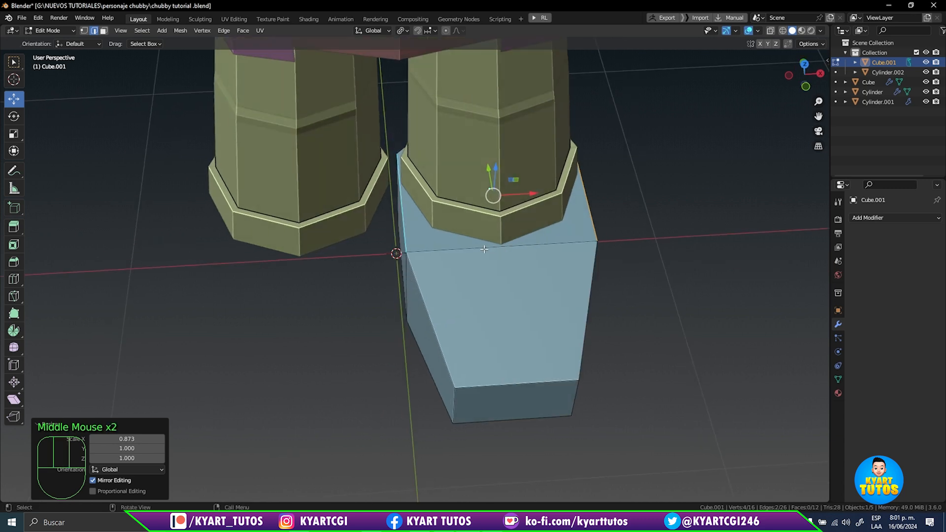
key(3)
click(450, 240)
middle_drag(498, 269, 491, 266)
key(s)
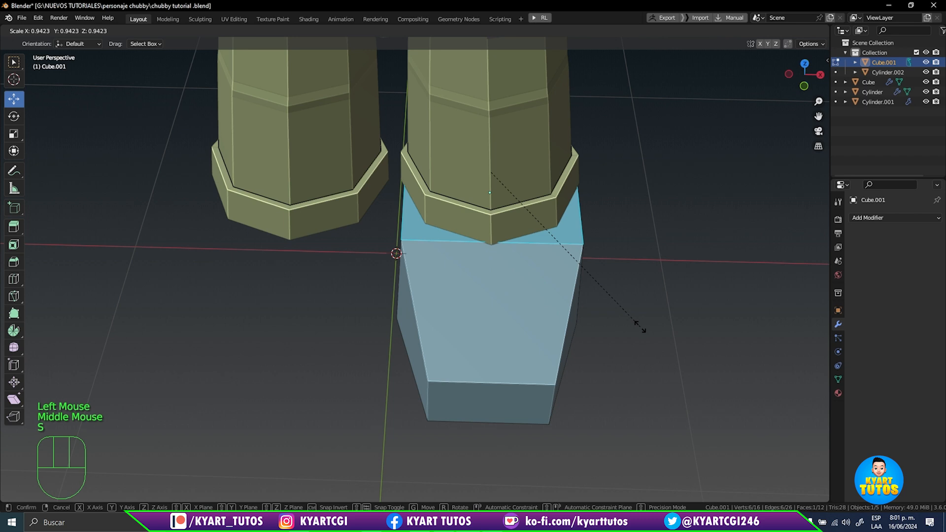
click(649, 329)
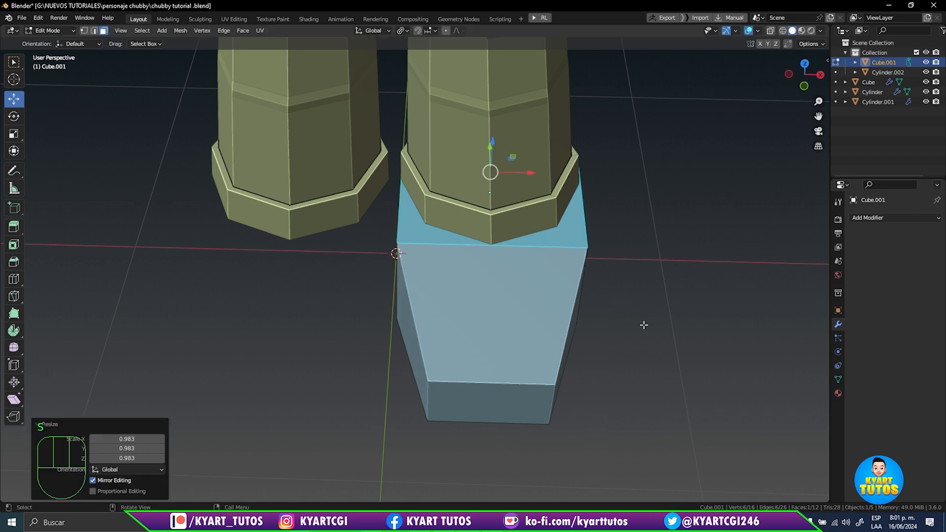
- Add one horizontal loop cut around the foot and slide it down near the sole with a factor of about 0.541
middle_drag(650, 329, 614, 261)
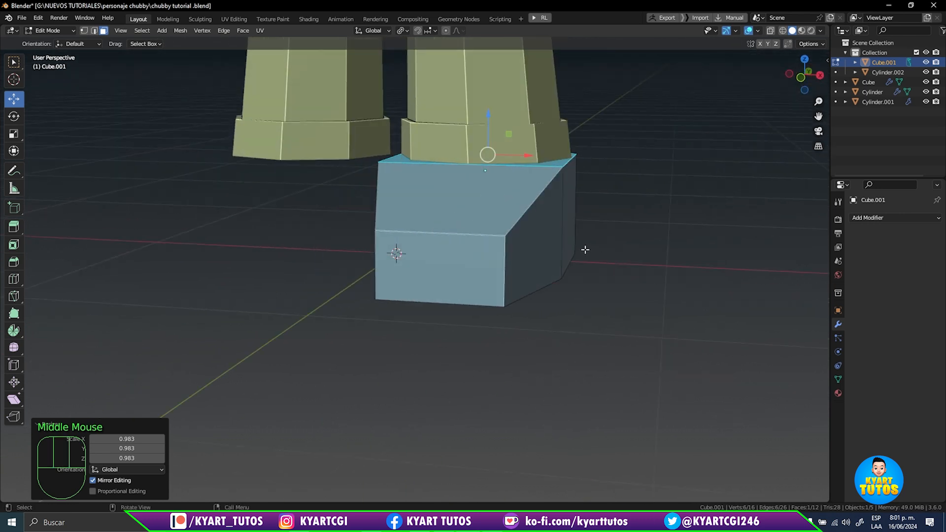
middle_drag(528, 265, 426, 261)
middle_drag(423, 296, 444, 294)
key(ctrl+r)
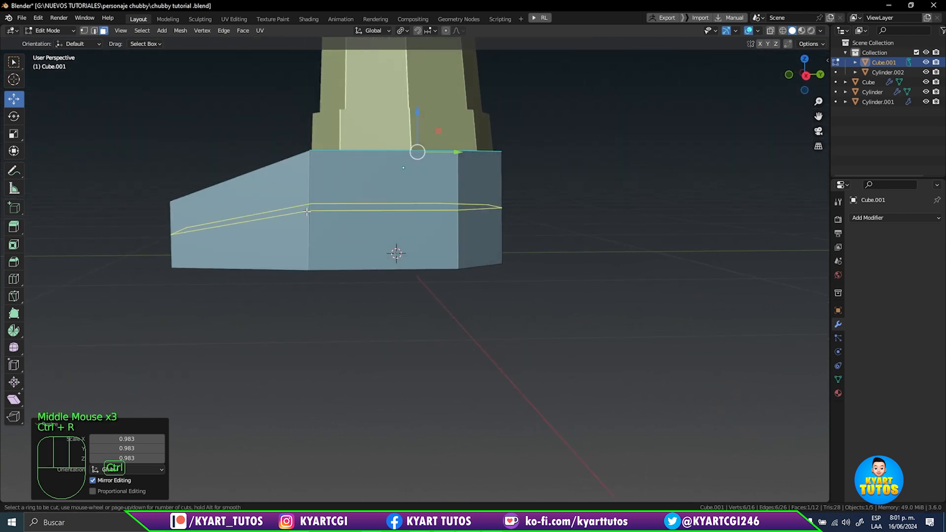
click(307, 213)
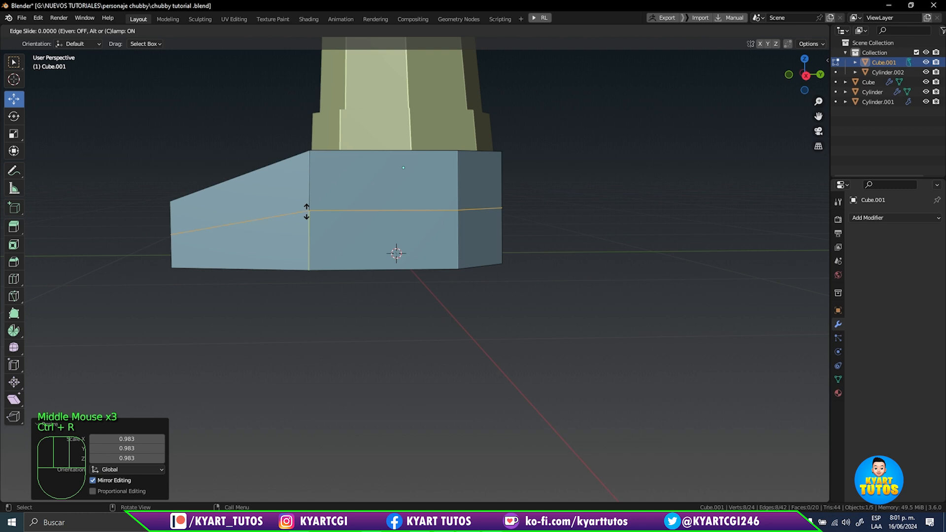
click(311, 244)
- Flatten the new horizontal loop by scaling it to 0 along Z
key(s)
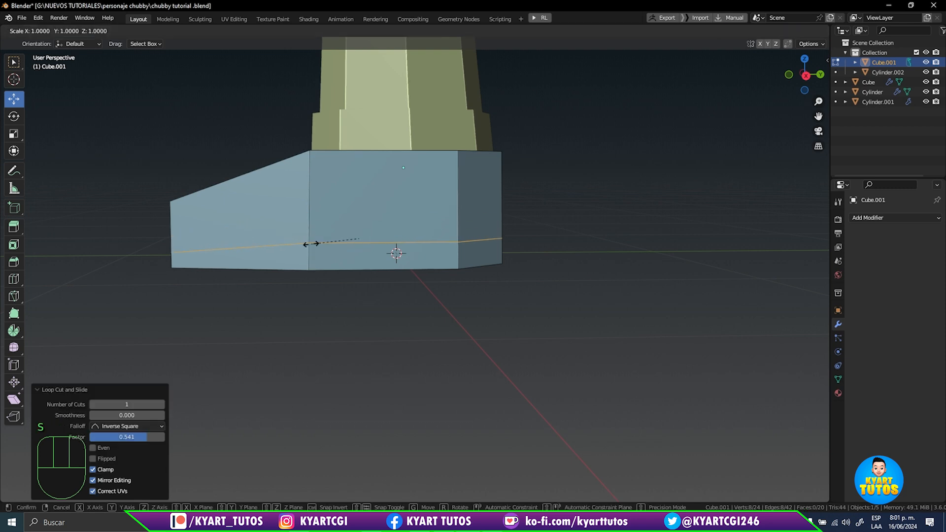
key(z)
key(0)
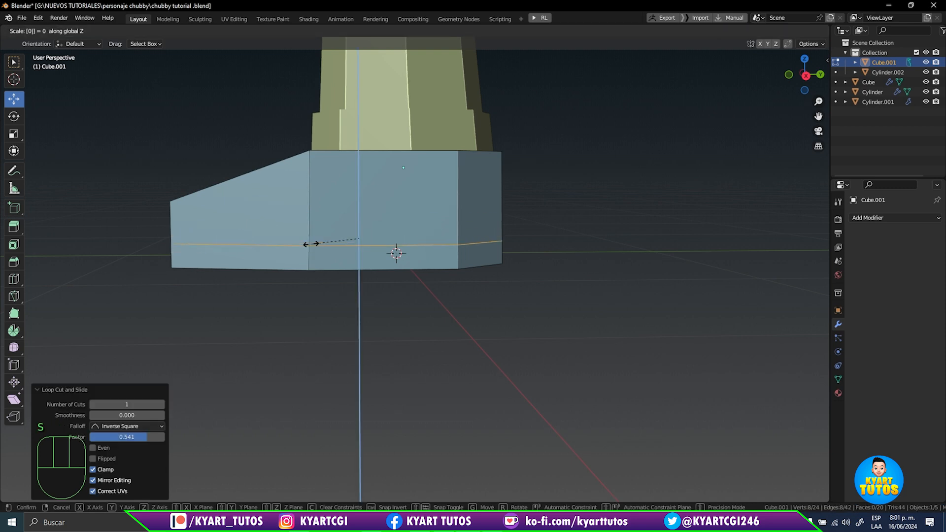
key(Return)
- Bevel the two vertical edge loops at the toe's front corners with a width of about 0.259 m and one segment
middle_drag(313, 244, 385, 269)
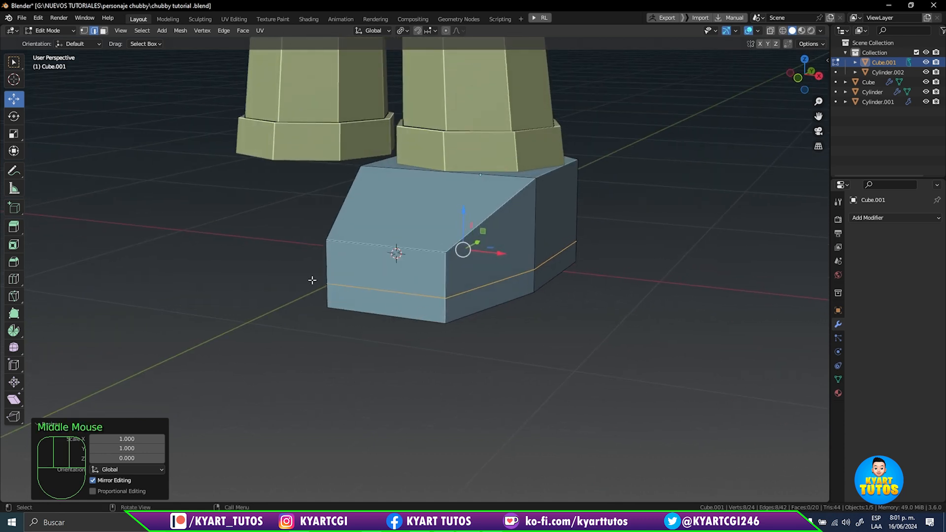
scroll(309, 279, down, 1)
middle_drag(320, 286, 376, 313)
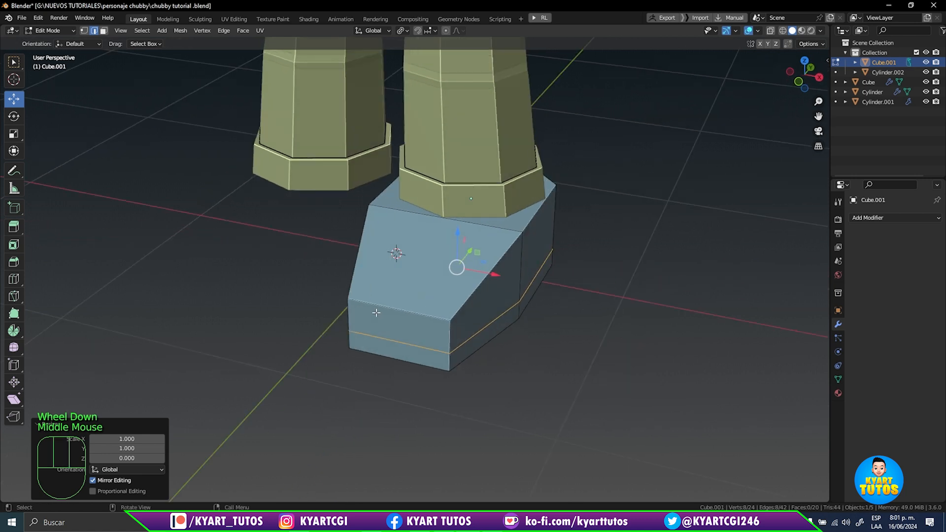
alt+click(450, 332)
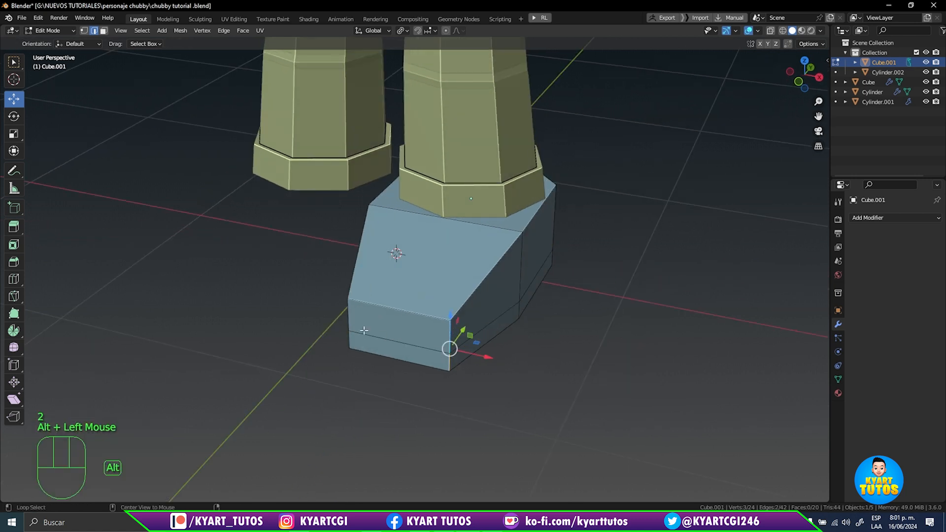
alt+shift+click(350, 315)
key(ctrl+b)
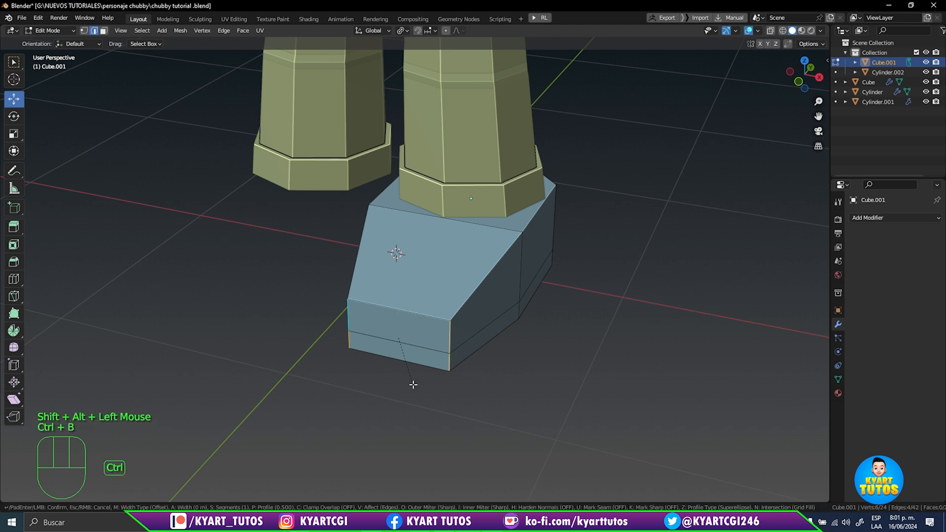
click(439, 397)
- Select the face loop around the shoe's sole and extrude it along its normals by about 0.0433 m
middle_drag(439, 397, 439, 315)
scroll(442, 295, up, 1)
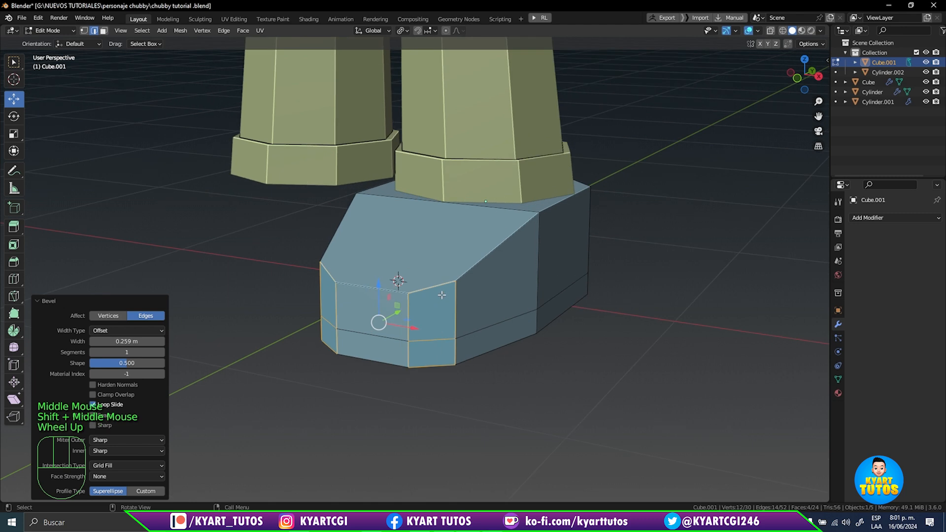
middle_drag(443, 296, 480, 299)
key(3)
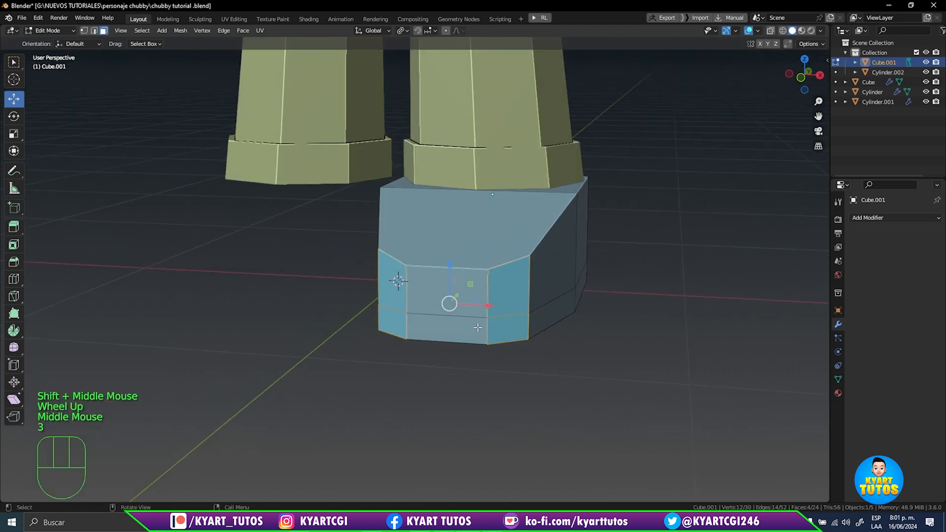
alt+click(487, 327)
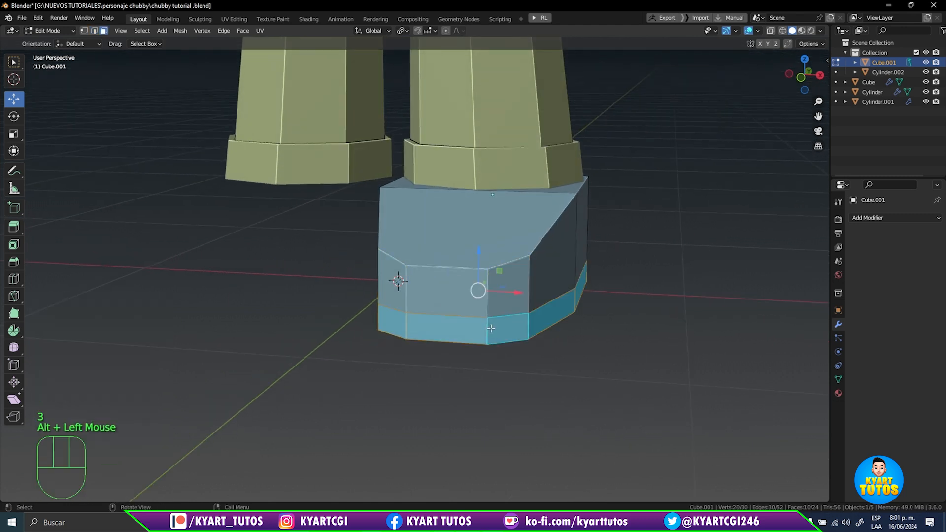
middle_drag(508, 320, 502, 323)
key(alt+e)
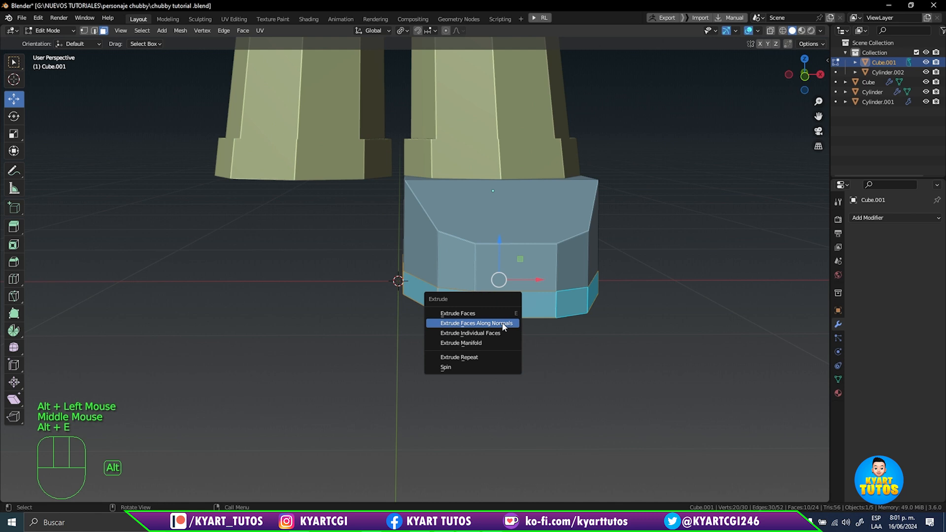
click(502, 323)
key(shift)
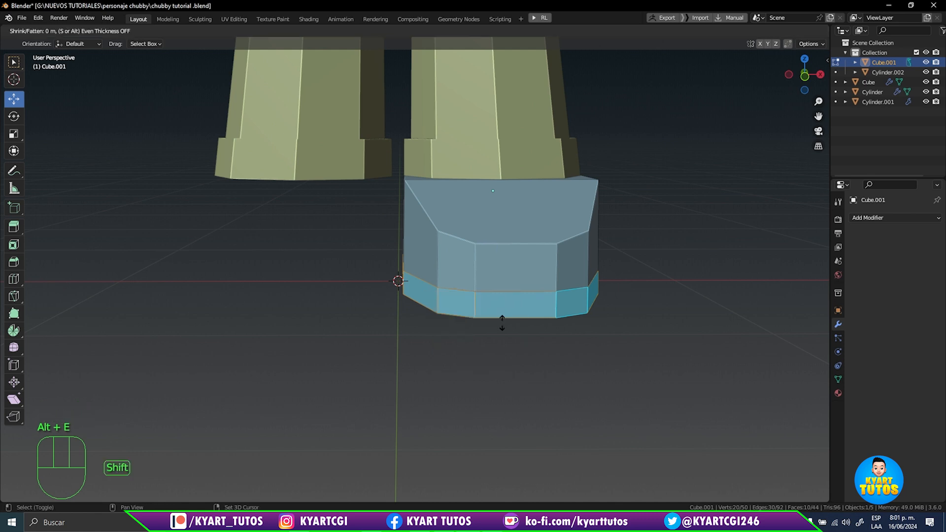
click(512, 250)
middle_drag(512, 255, 506, 333)
- Select the entire shoe mesh and scale it uniformly to about 0.928
key(KP_1)
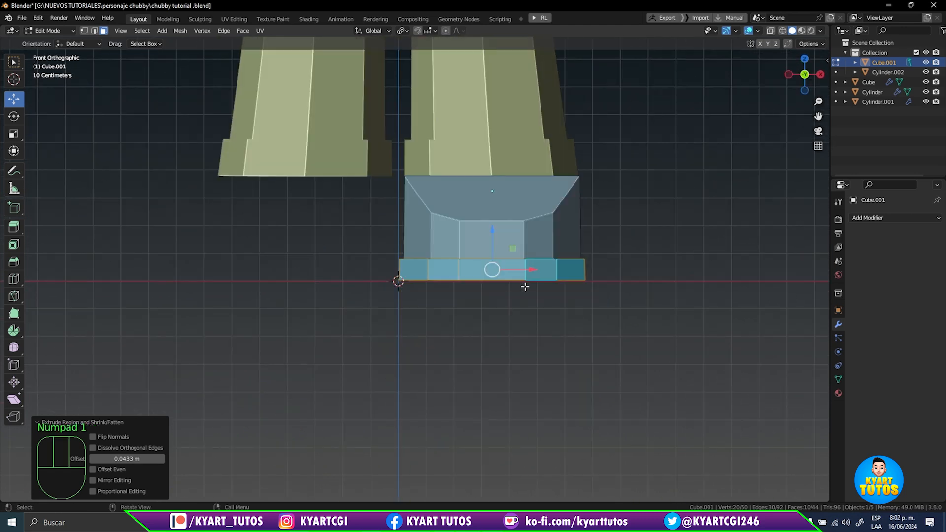
key(s)
click(524, 286)
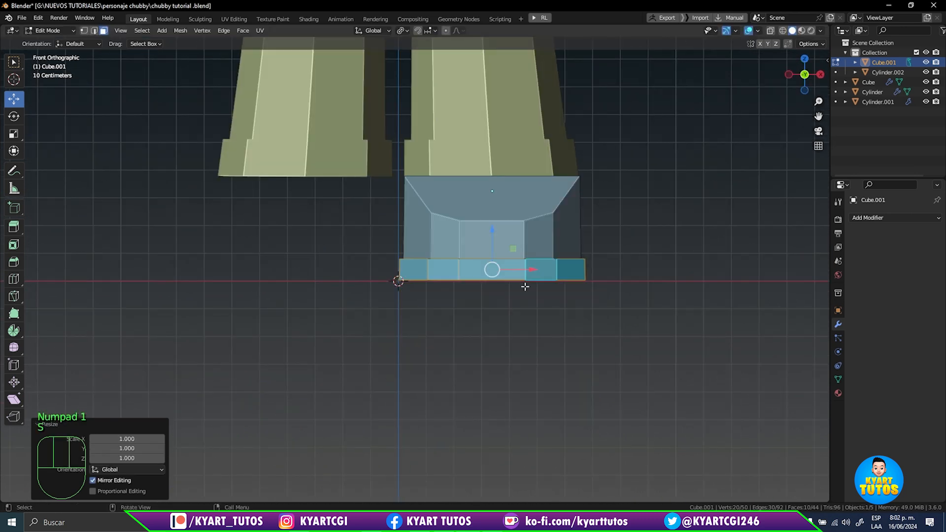
key(a)
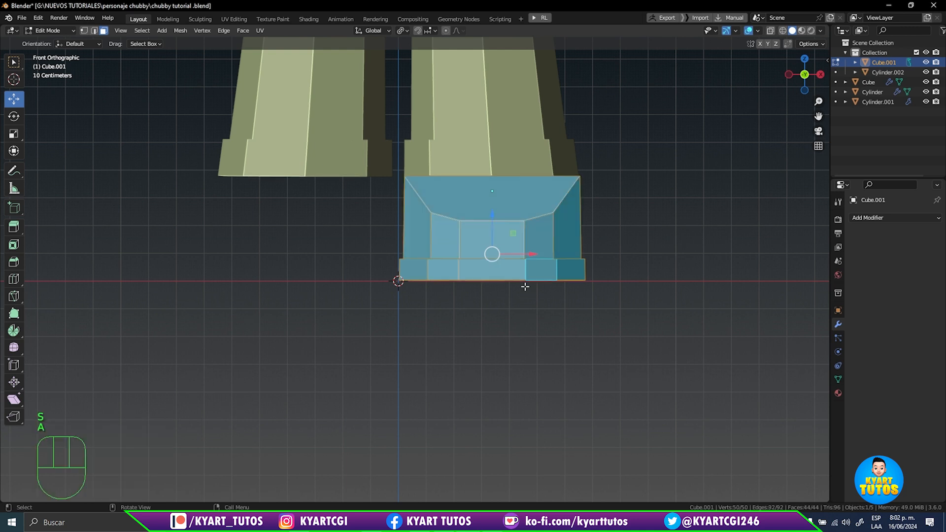
key(s)
click(606, 320)
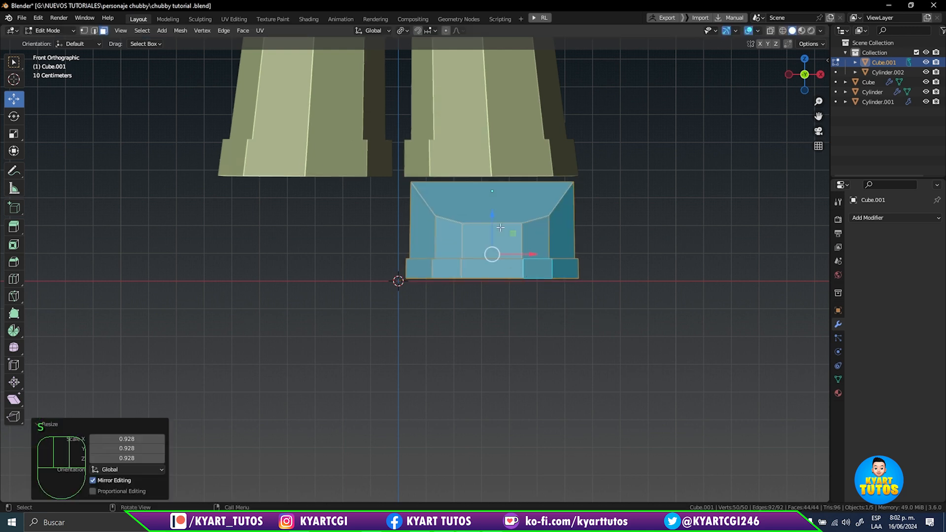
- Move the whole shoe up about 0.018 m along Z and about 0.021 m along Y to fit beneath the trouser cuff
drag(492, 216, 488, 210)
middle_drag(504, 270, 400, 297)
key(KP_3)
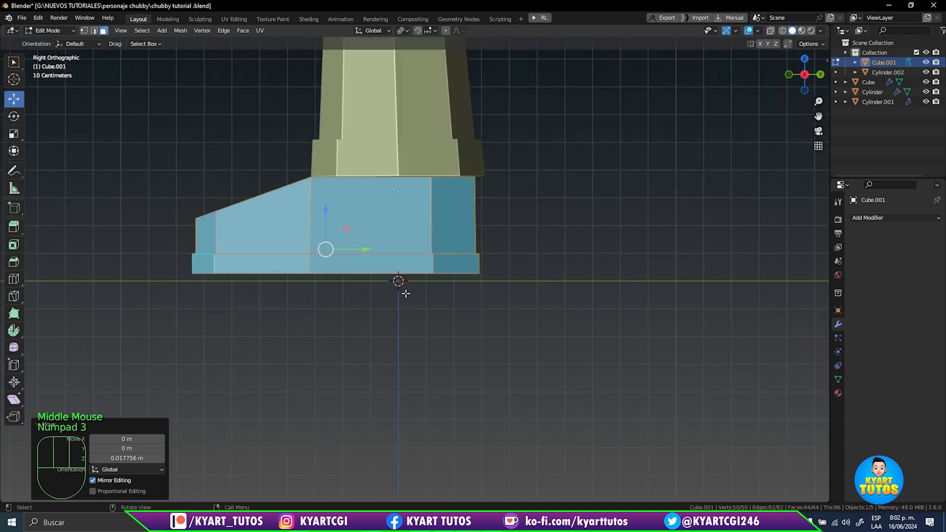
drag(365, 249, 373, 249)
- Knife-cut a line down the middle of the shoe's sloped top face, from the ankle edge to the toe edge
scroll(345, 252, down, 1)
middle_drag(345, 252, 415, 309)
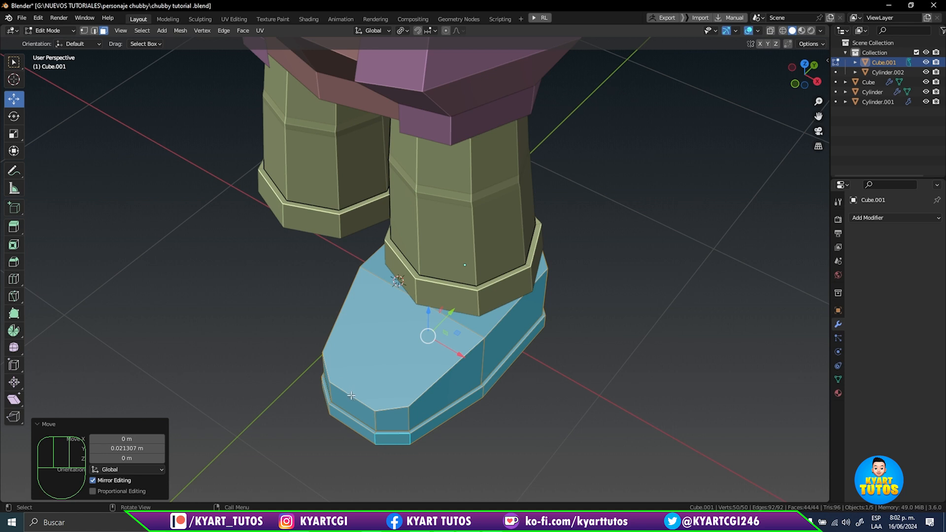
key(ctrl+r)
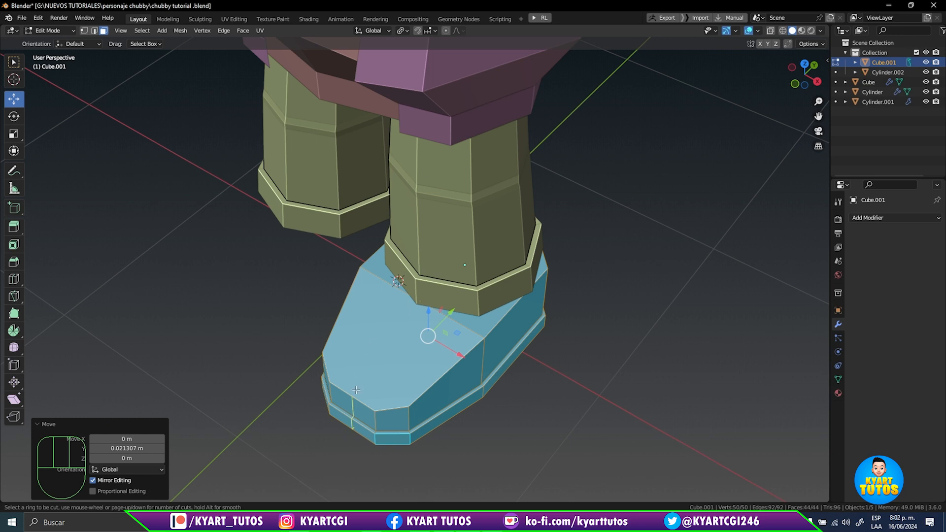
key(Escape)
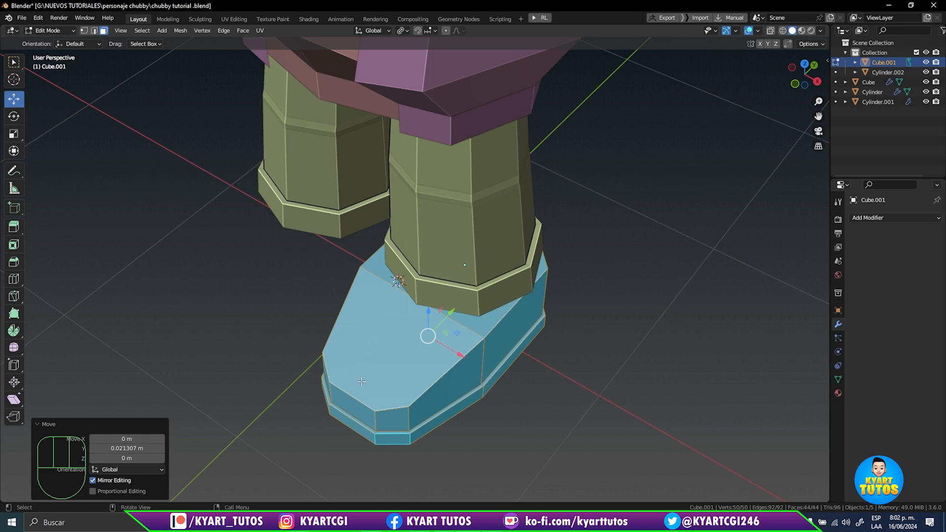
key(k)
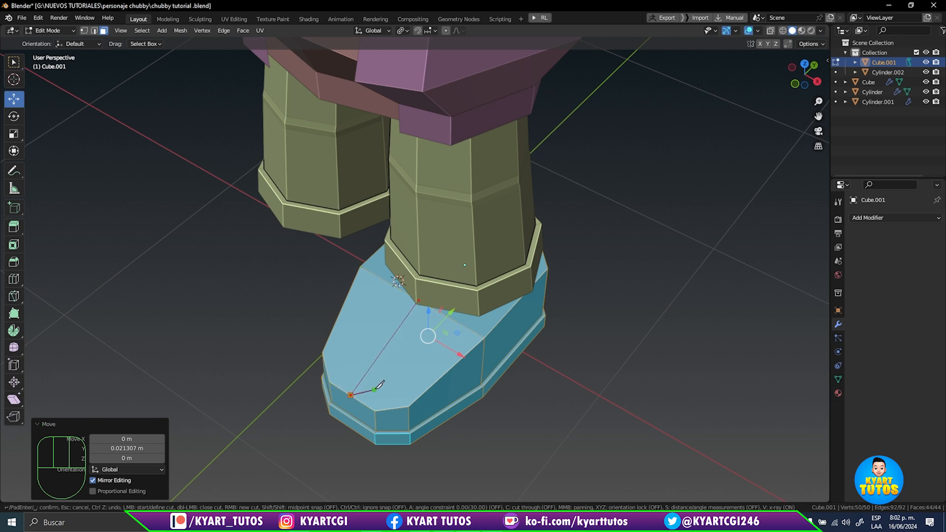
click(372, 388)
key(Return)
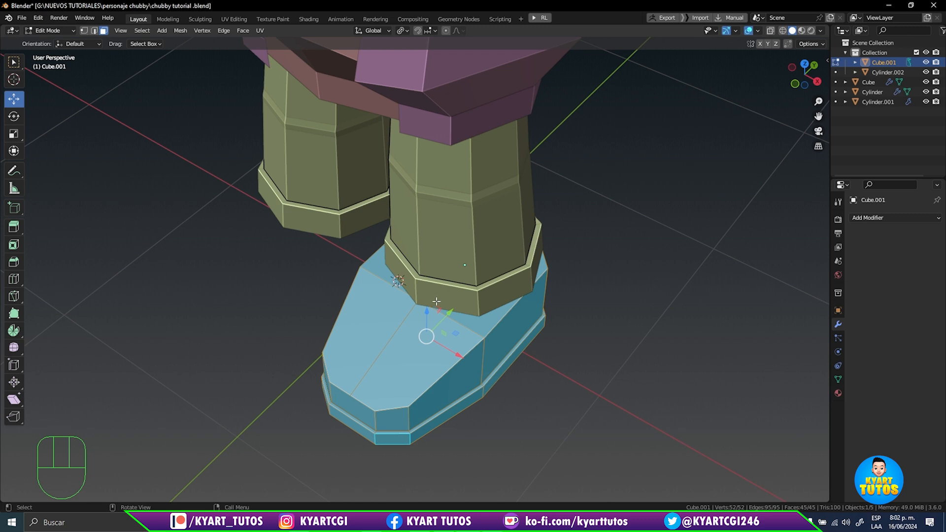
- Move the new middle vertex on the shoe's ankle edge about -0.059 m along Y, towards the toe
middle_drag(425, 301, 433, 303)
key(2)
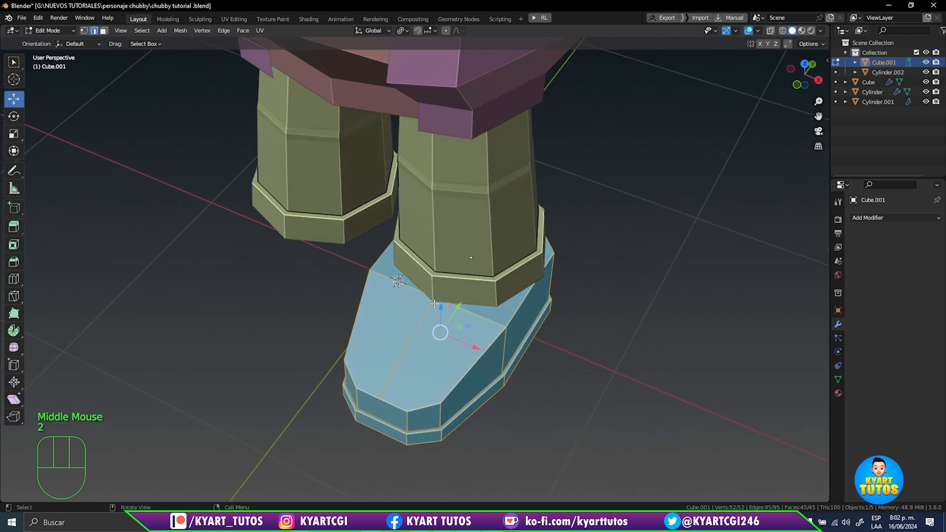
click(434, 299)
key(1)
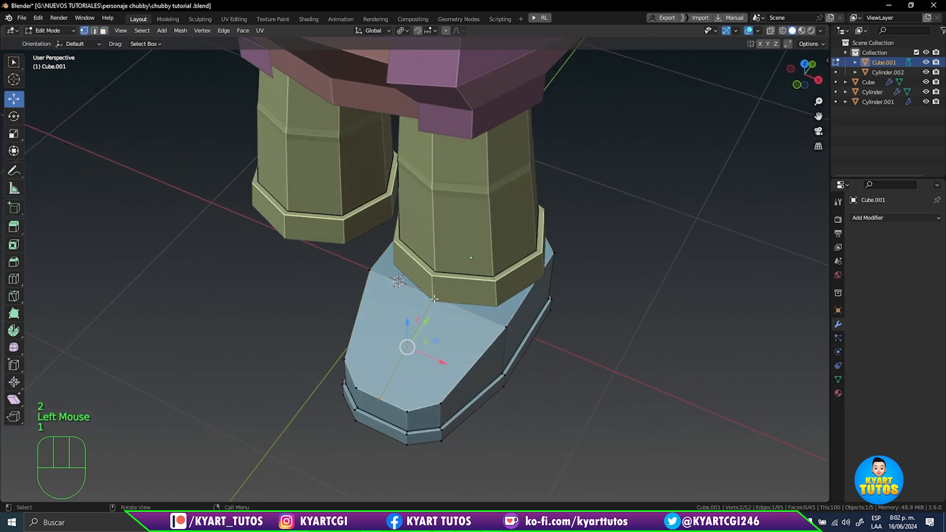
click(434, 298)
middle_drag(465, 293, 428, 305)
drag(427, 305, 411, 313)
mouse_move(411, 314)
middle_down()
mouse_move(467, 305)
mouse_move(403, 366)
mouse_move(414, 350)
mouse_move(411, 307)
middle_up()
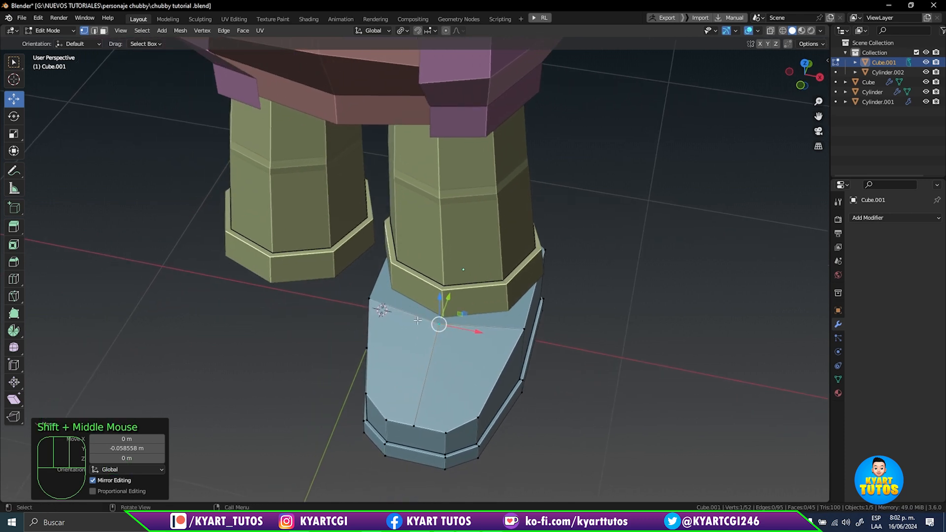
- Select the two edges across the shoe's front ankle line and extrude them upward about 0.299 m along Z
middle_drag(412, 318, 424, 318)
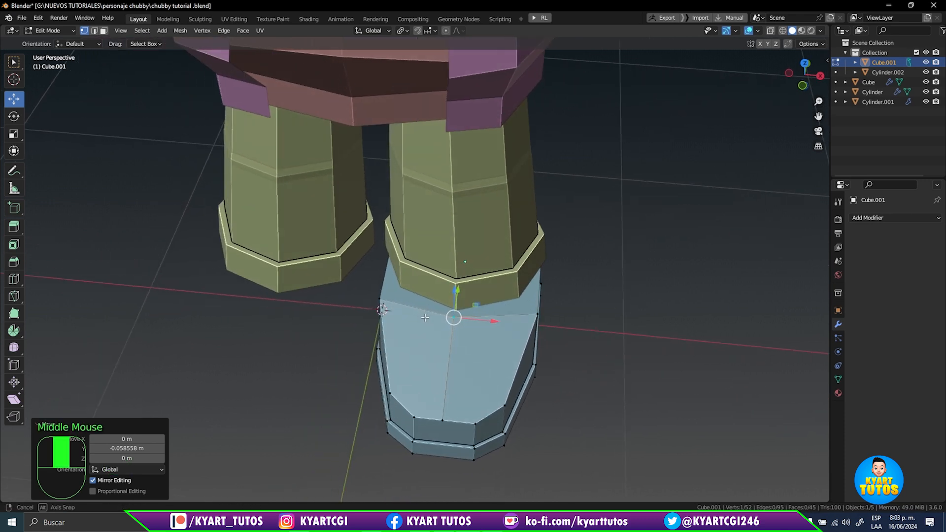
key(2)
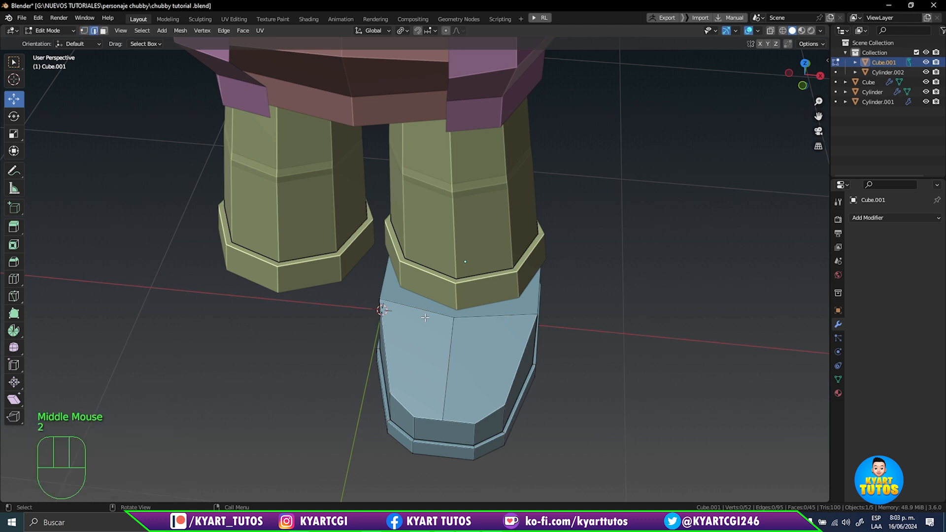
click(432, 312)
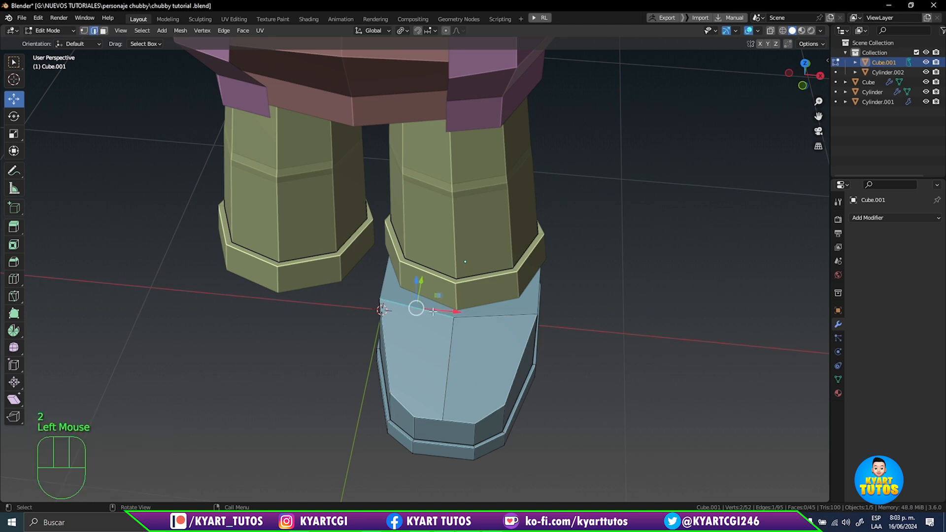
shift+click(497, 318)
middle_drag(496, 316, 471, 385)
key(KP_1)
scroll(468, 318, up, 2)
shift+middle_drag(468, 318, 435, 350)
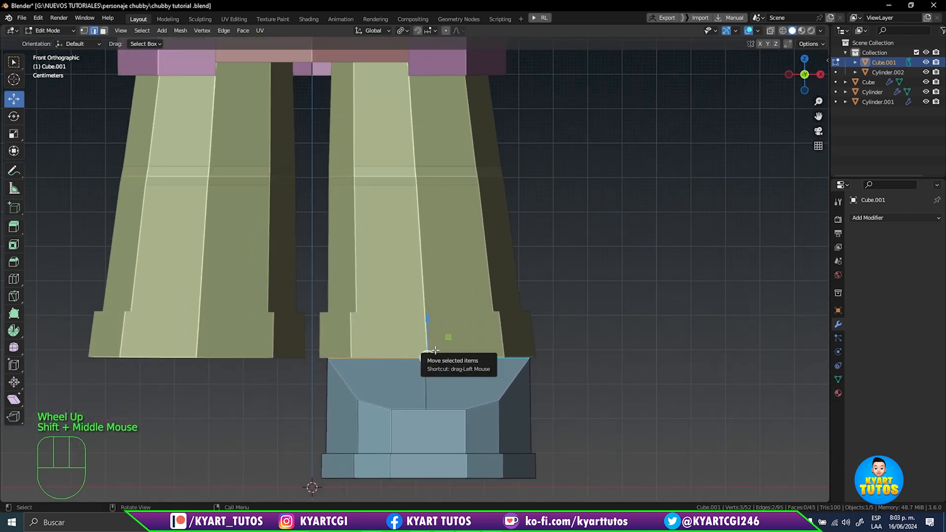
key(e)
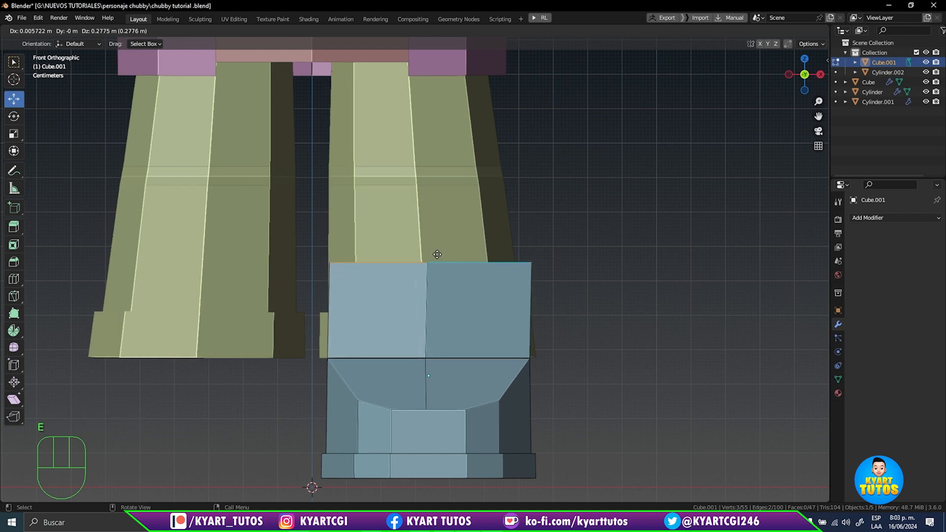
key(z)
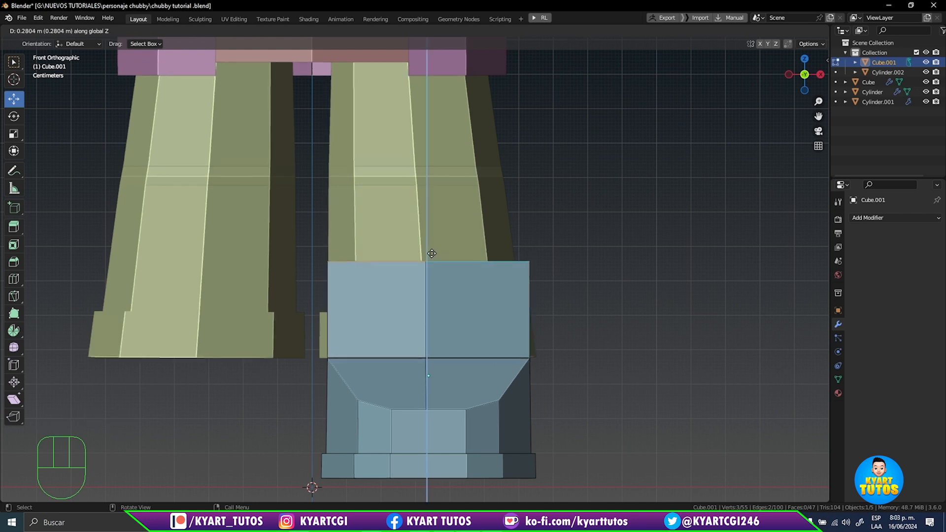
click(432, 245)
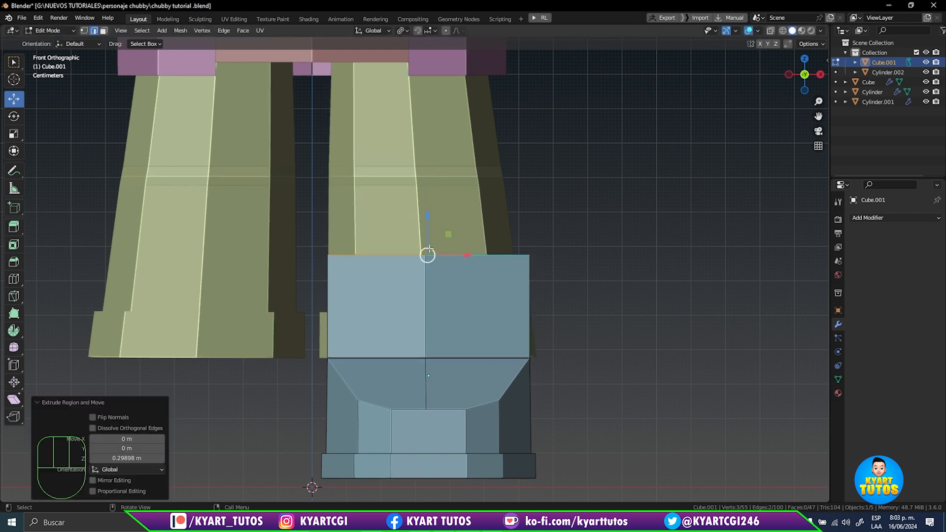
- Move the extruded tongue's top edges about -0.047 m along Y, away from the leg
middle_drag(432, 245, 342, 305)
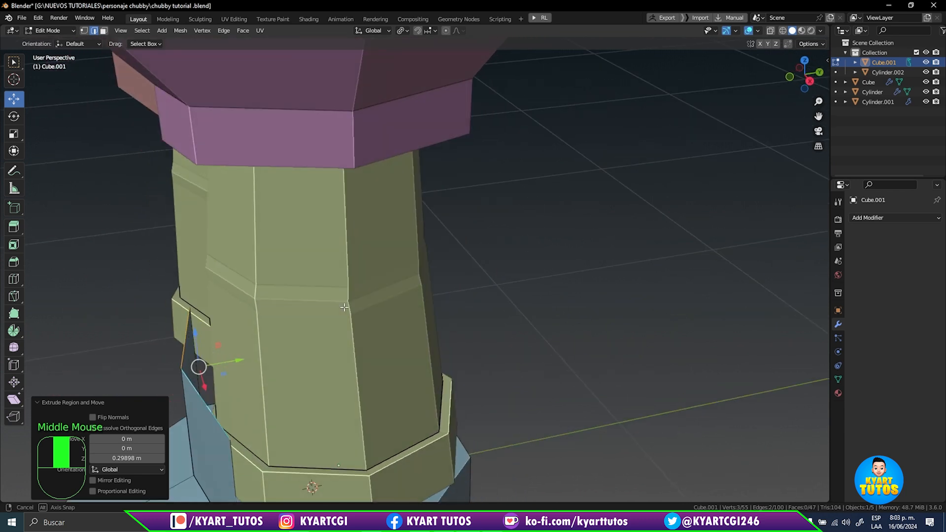
shift+middle_drag(308, 338, 553, 248)
drag(556, 254, 533, 259)
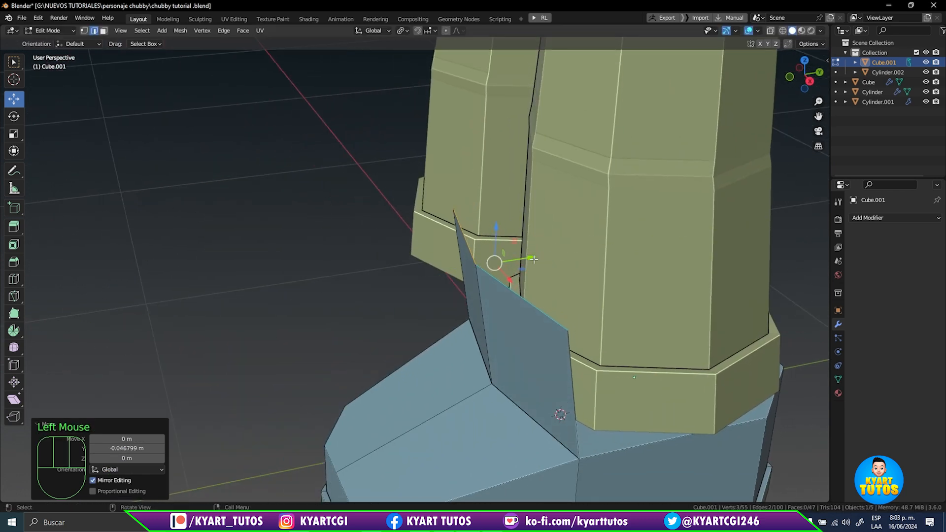
- Raise the middle vertex of the tongue's top edge along Z to form a point
key(KP_1)
shift+middle_drag(648, 233, 472, 306)
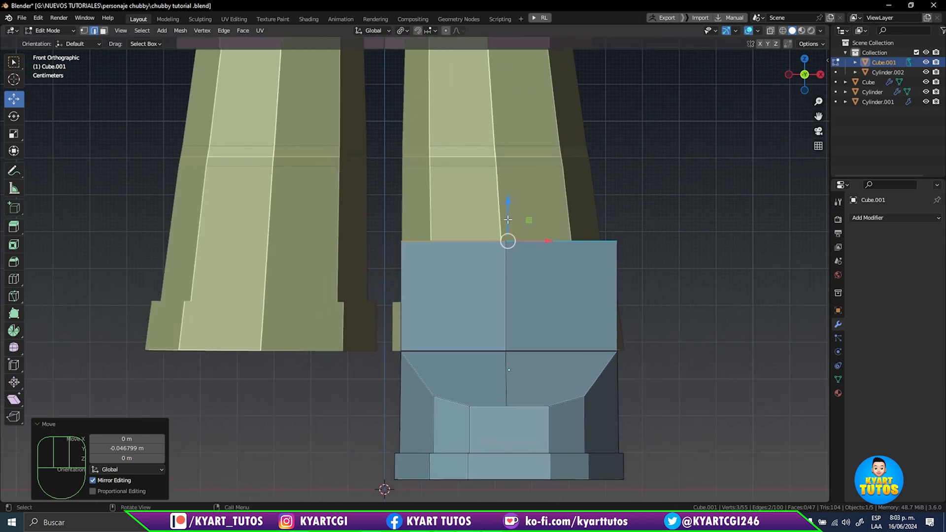
key(1)
click(506, 240)
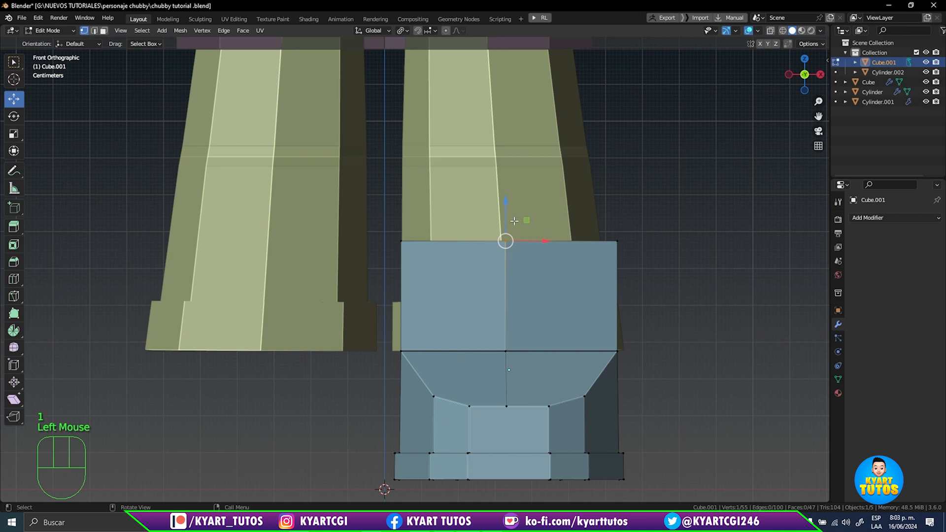
drag(506, 211, 501, 159)
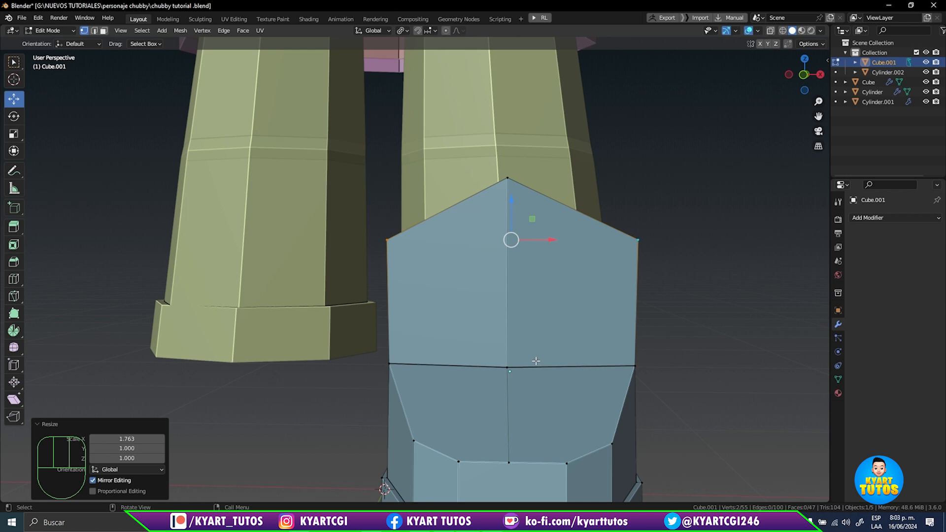
- Scale the two edges at the tongue's base to about 0.923 along X and return to Object Mode
key(2)
alt+click(574, 365)
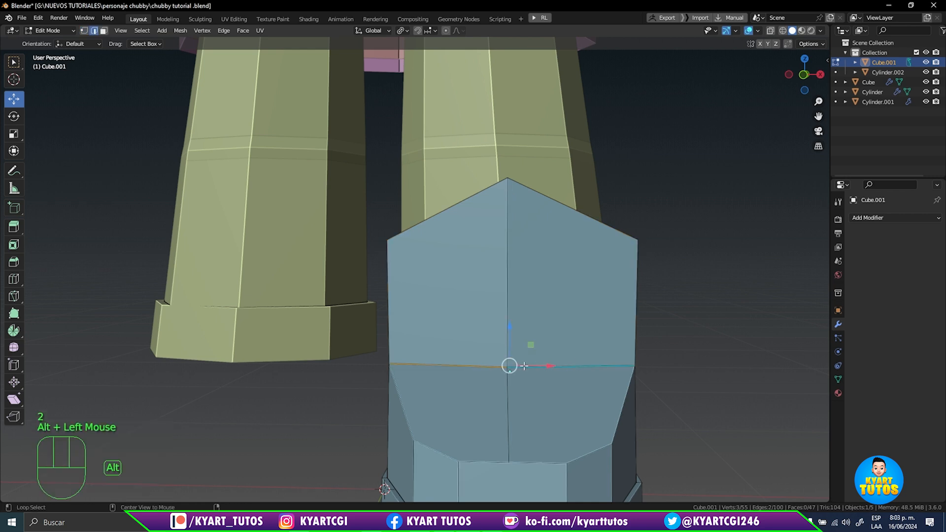
key(s)
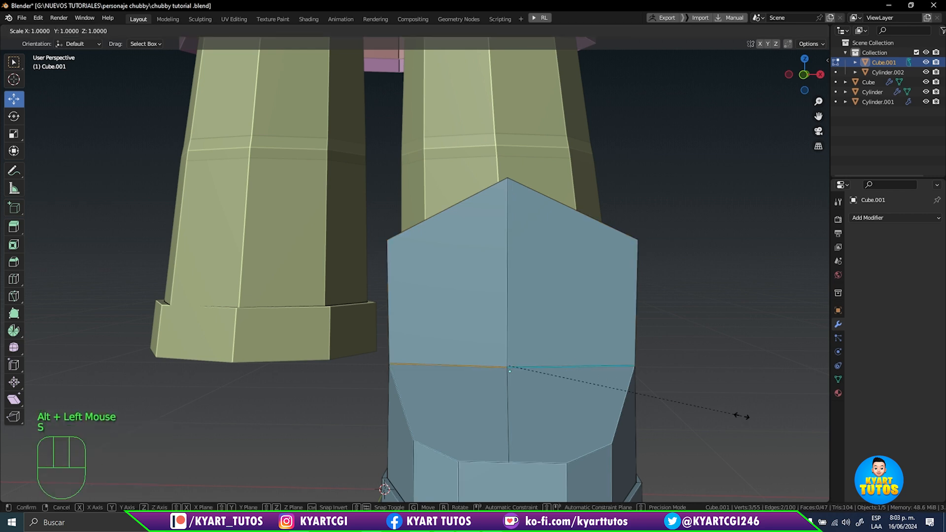
key(x)
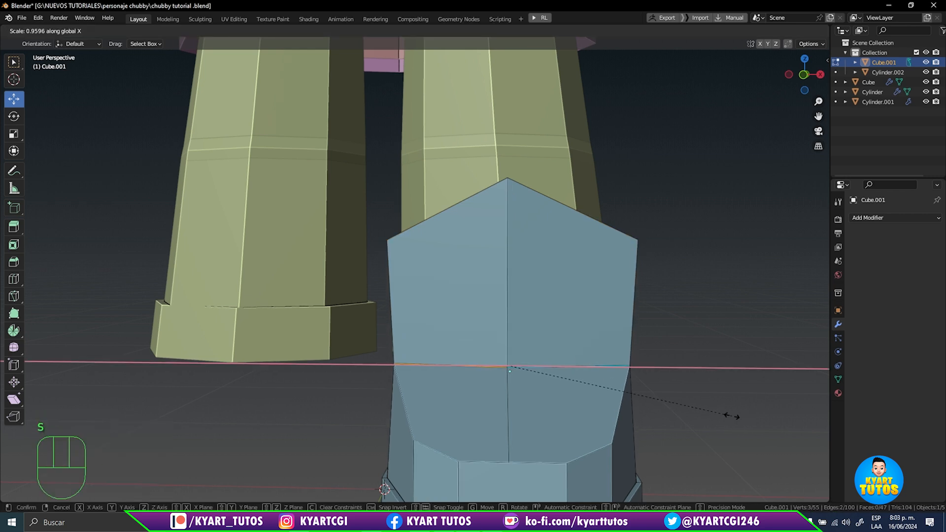
click(722, 411)
shift+middle_drag(722, 410, 701, 322)
scroll(711, 292, down, 1)
scroll(667, 321, down, 1)
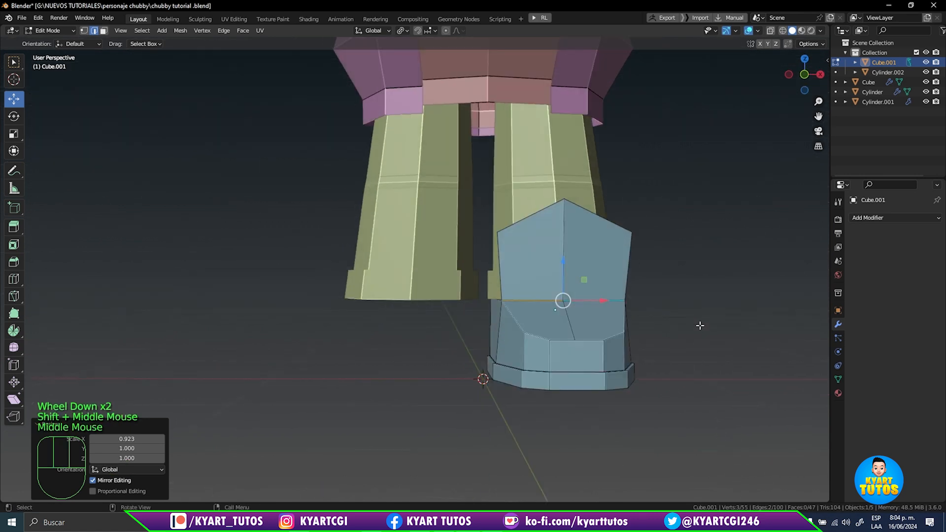
key(Tab)
scroll(672, 335, down, 2)
mouse_move(634, 365)
shift+middle_down()
mouse_move(706, 374)
mouse_move(631, 363)
mouse_move(645, 265)
mouse_move(651, 383)
mouse_move(529, 370)
mouse_move(668, 359)
mouse_move(625, 372)
shift+middle_up()
scroll(664, 367, down, 2)
scroll(638, 358, up, 2)
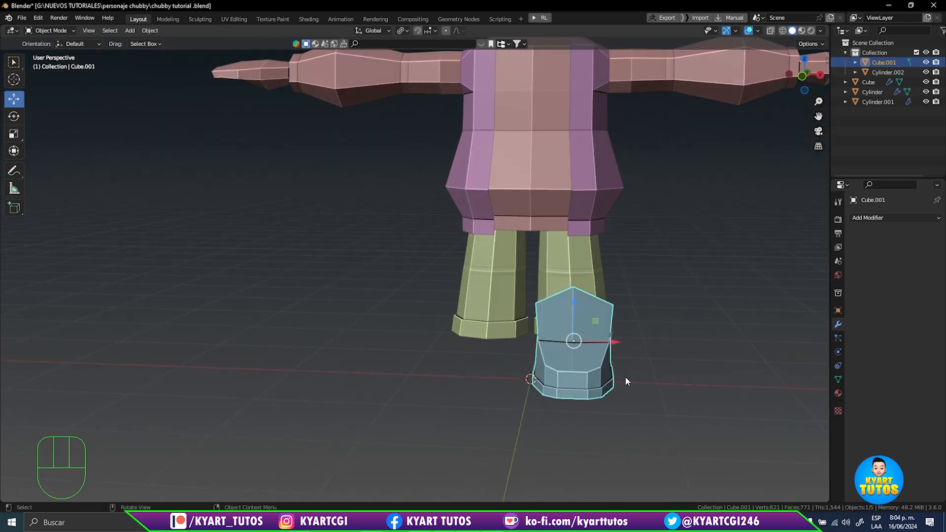
- Place the 3D cursor at the middle of the shoe sole's heel edge, as seen from below
key(KP_1)
scroll(560, 338, up, 2)
shift+middle_drag(560, 333, 604, 312)
scroll(587, 321, up, 2)
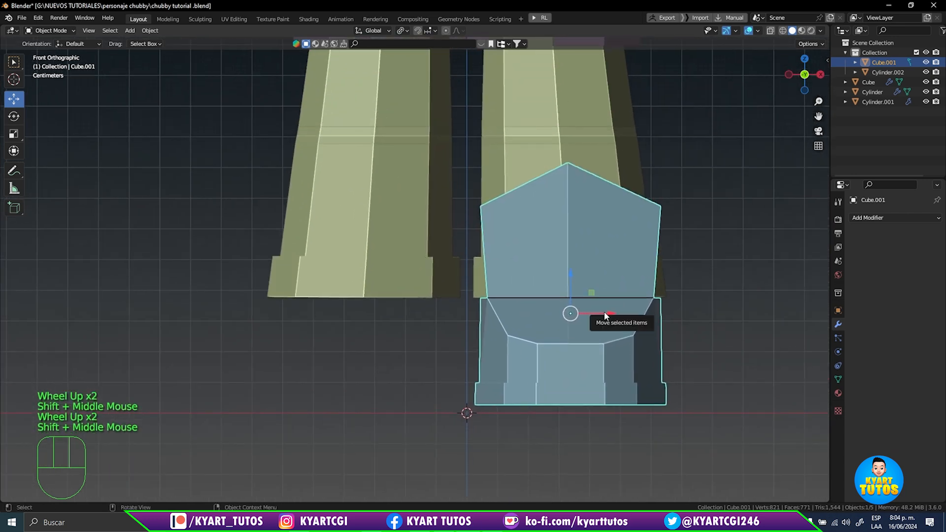
key(Tab)
middle_drag(585, 349, 585, 341)
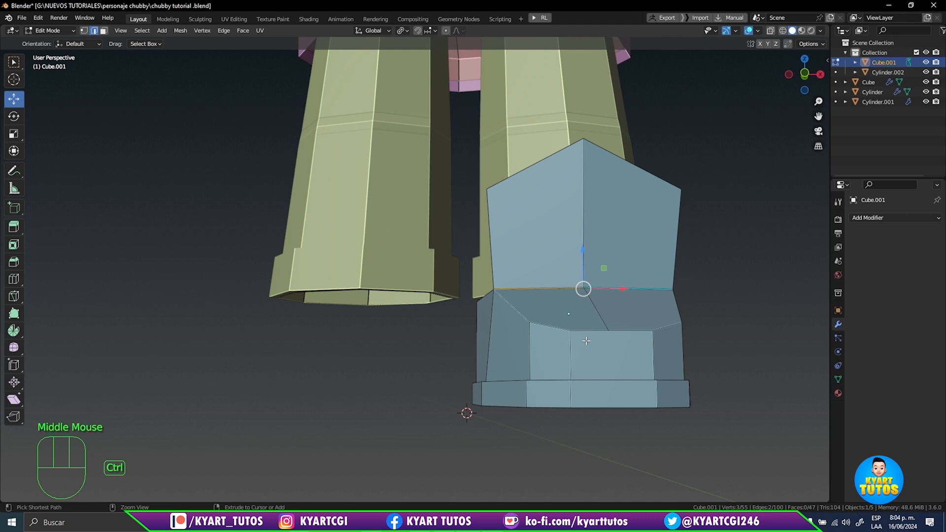
key(ctrl+KP_7)
shift+middle_drag(571, 379, 571, 251)
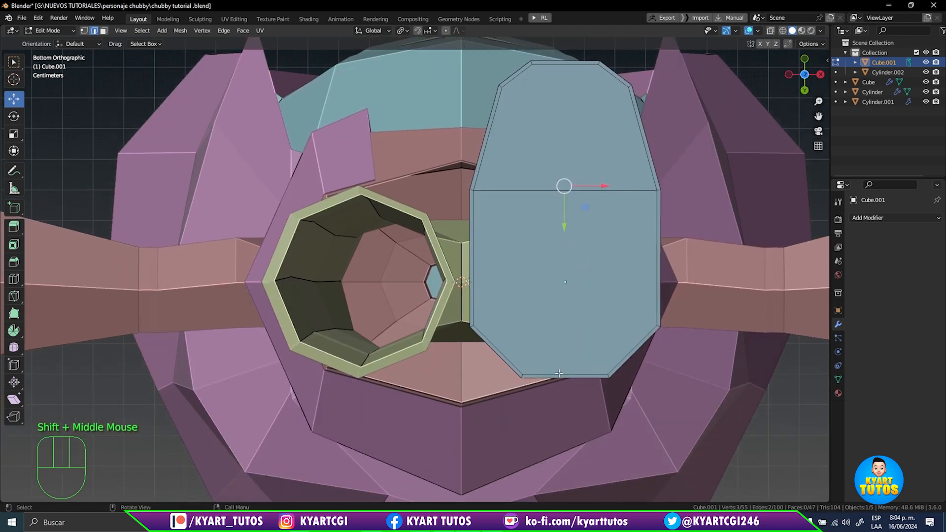
key(shift)
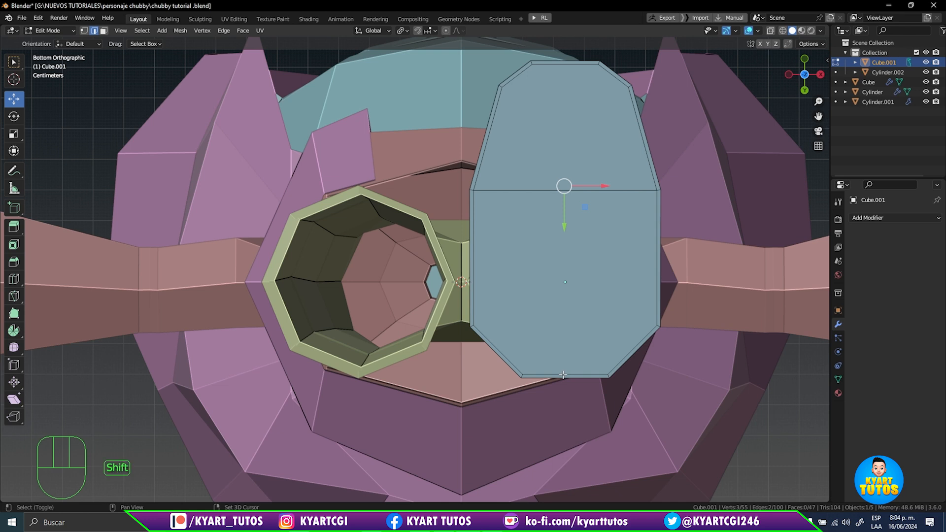
shift+right_click(562, 374)
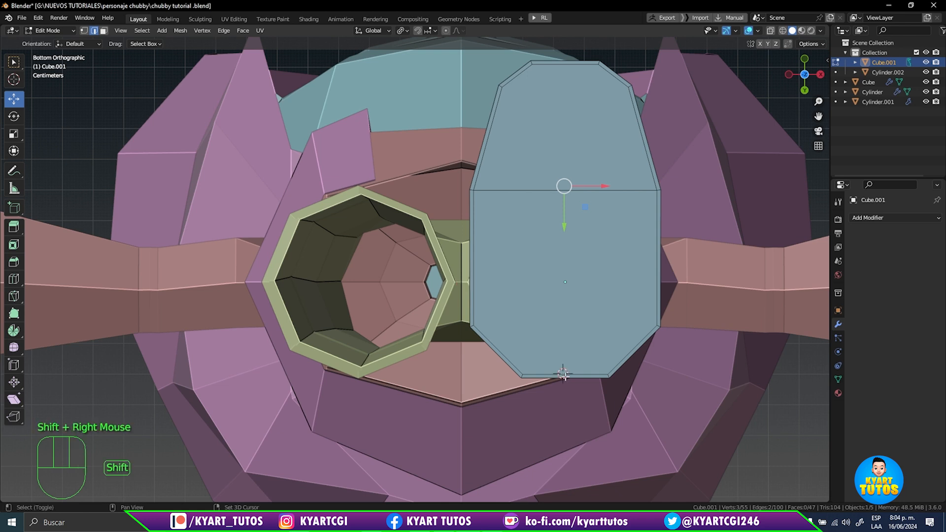
- Return the shoe to Object Mode and set its origin to the 3D cursor
key(a)
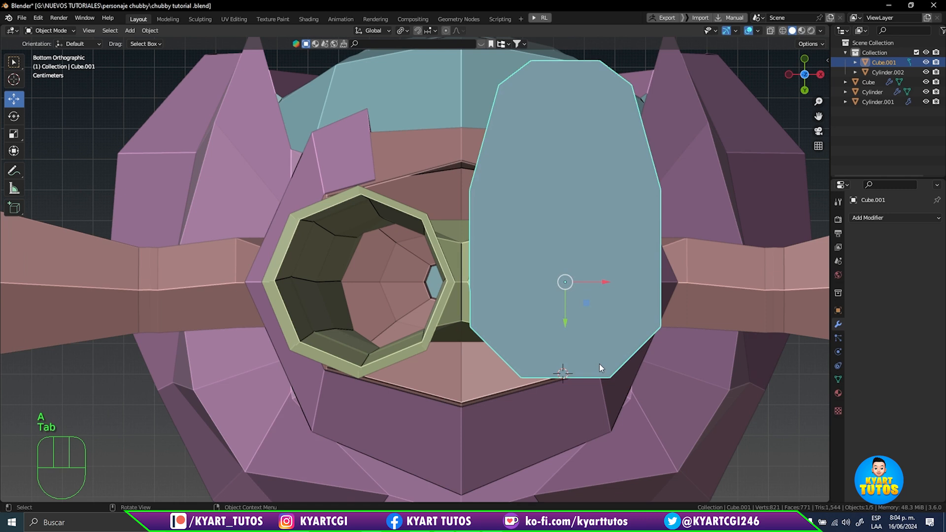
key(Tab)
right_click(586, 375)
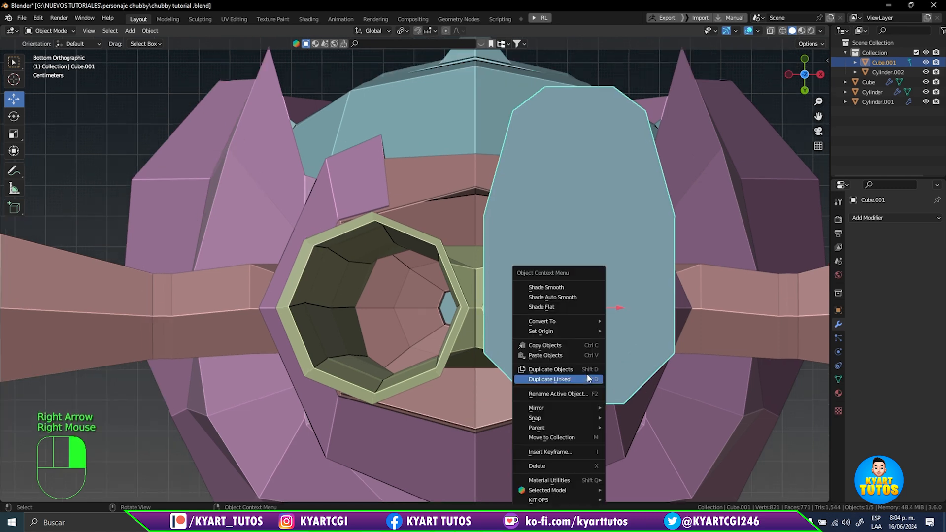
mouse_move(582, 331)
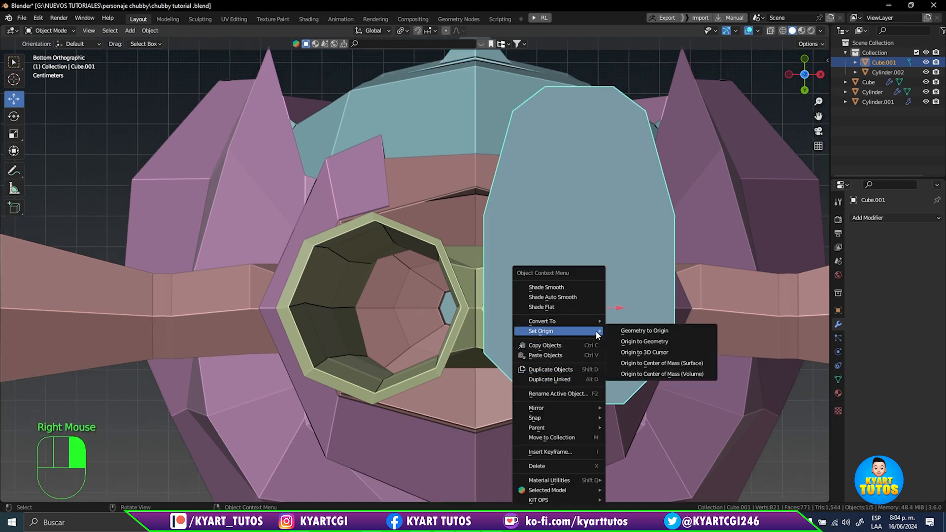
click(662, 353)
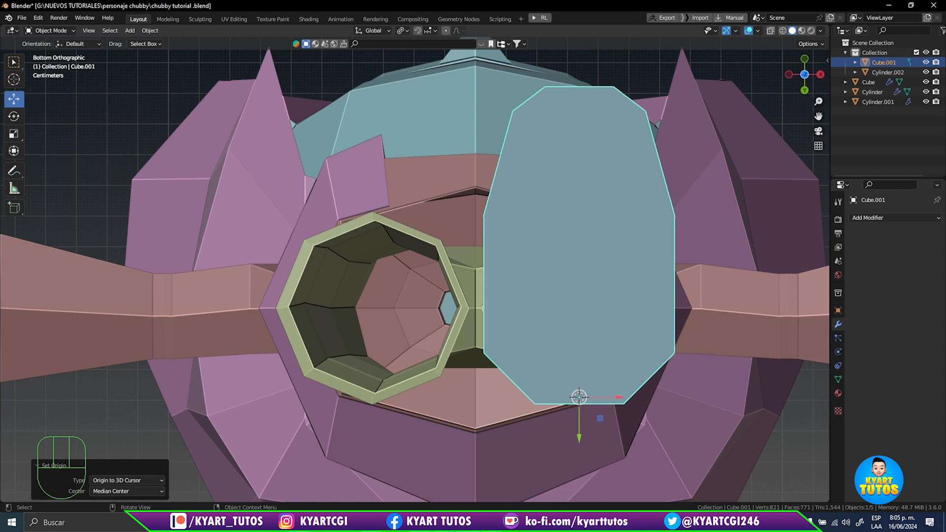
- Rotate the shoe 6.55° around its heel in the bottom view so the toe points outward
key(r)
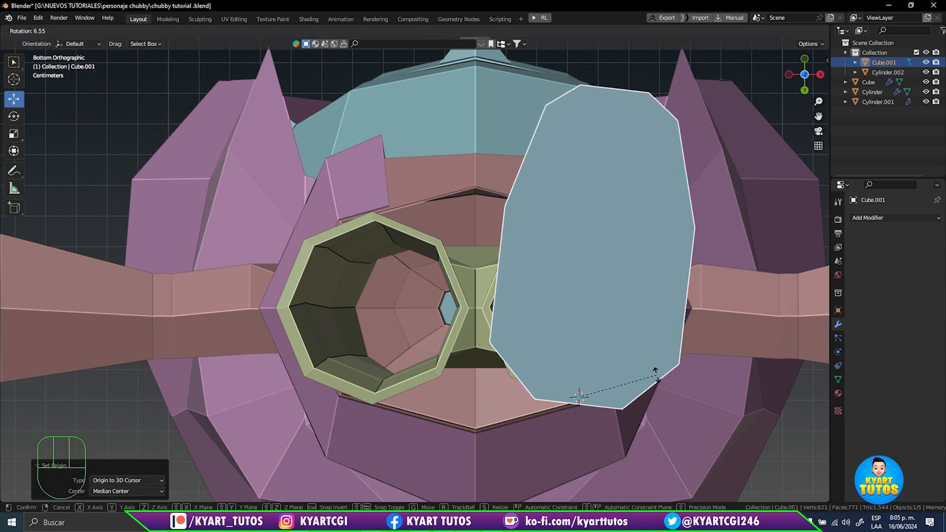
click(657, 376)
middle_drag(653, 378, 620, 396)
middle_drag(626, 324, 640, 357)
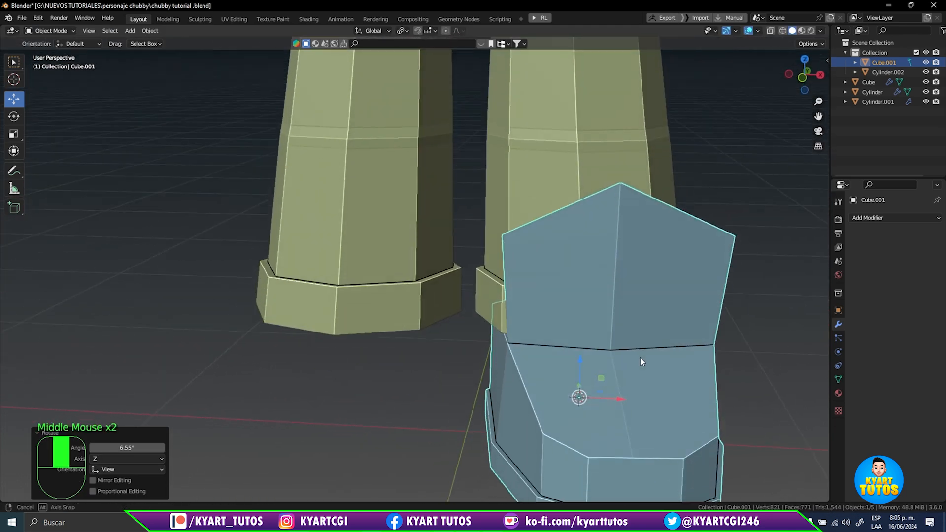
- Move the rotated shoe about -0.037 m along X, toward the body's centre
key(KP_1)
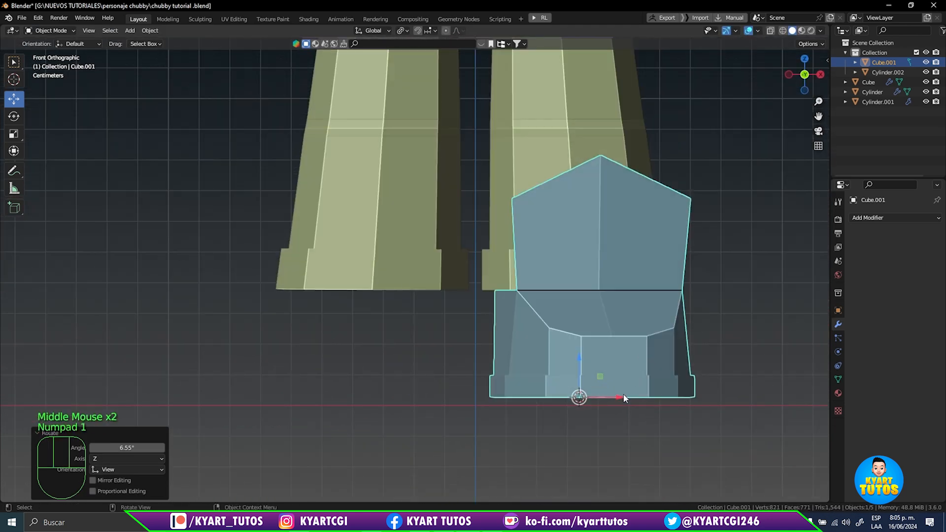
drag(619, 396, 606, 395)
mouse_move(634, 360)
middle_down()
mouse_move(519, 368)
mouse_move(635, 356)
mouse_move(623, 358)
middle_up()
scroll(626, 355, down, 3)
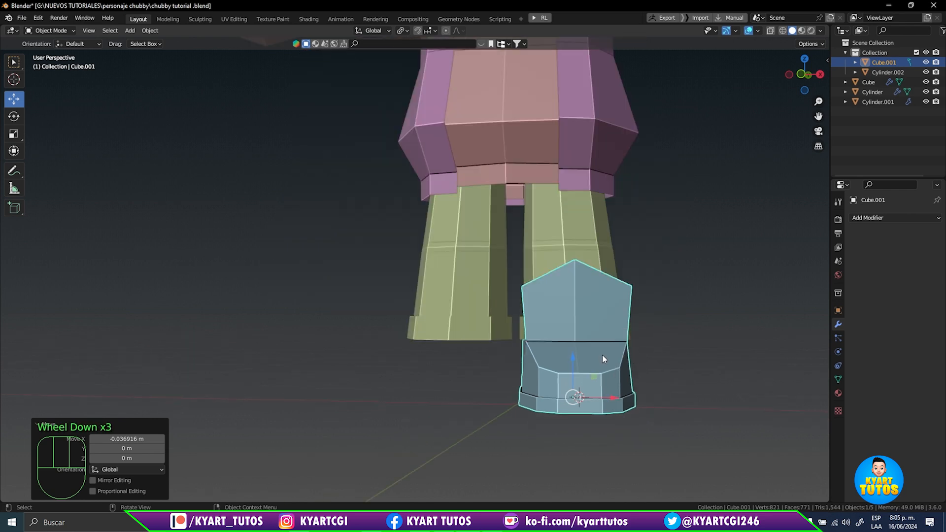
- Apply all transforms to the shoe
key(KP_1)
shift+middle_drag(582, 343, 602, 323)
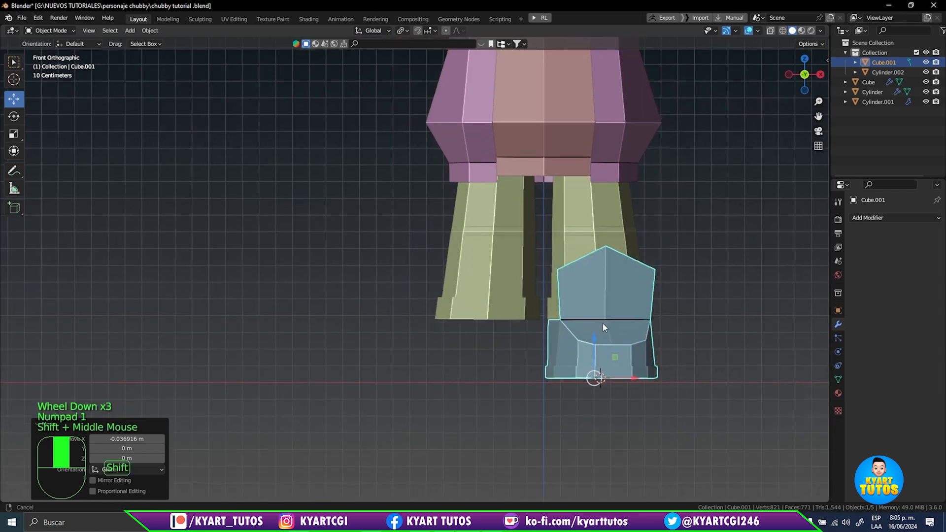
scroll(606, 323, up, 1)
key(ctrl+a)
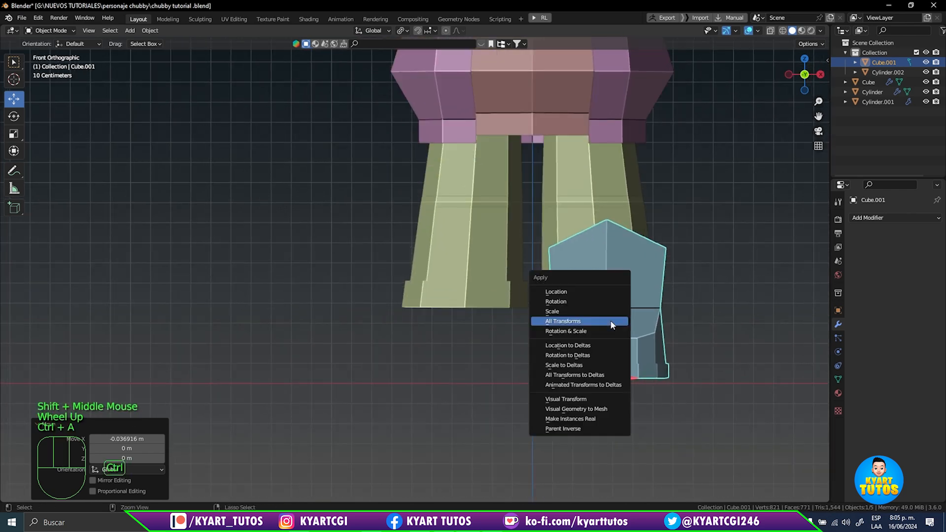
click(612, 322)
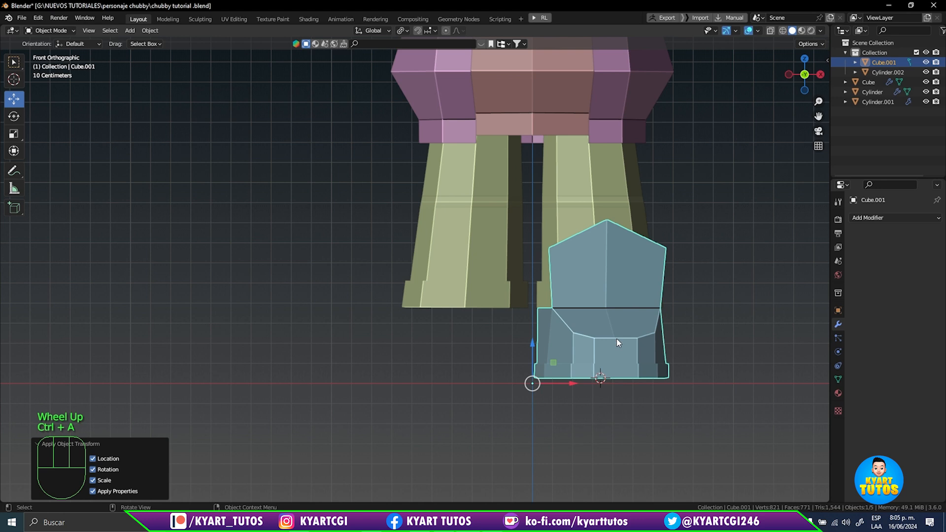
- Add a Mirror modifier on the X axis to the shoe to create the opposite one
click(857, 219)
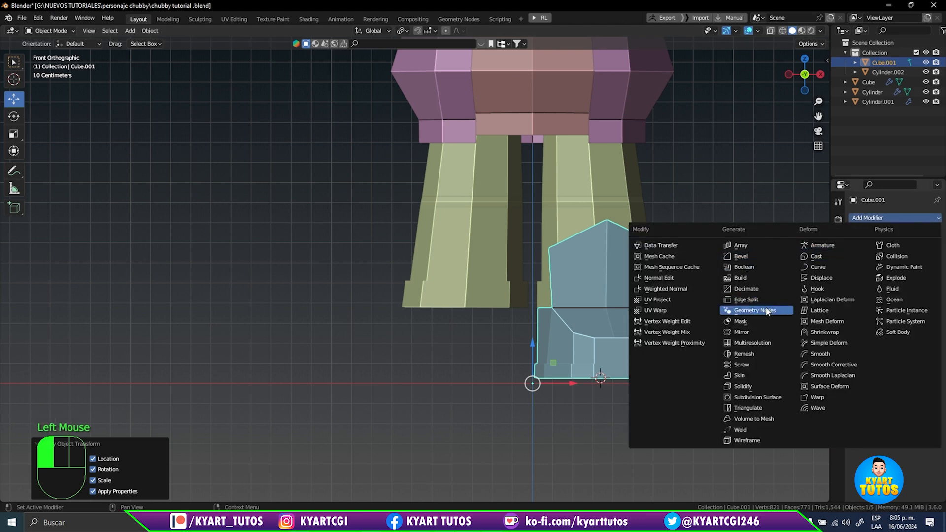
click(766, 329)
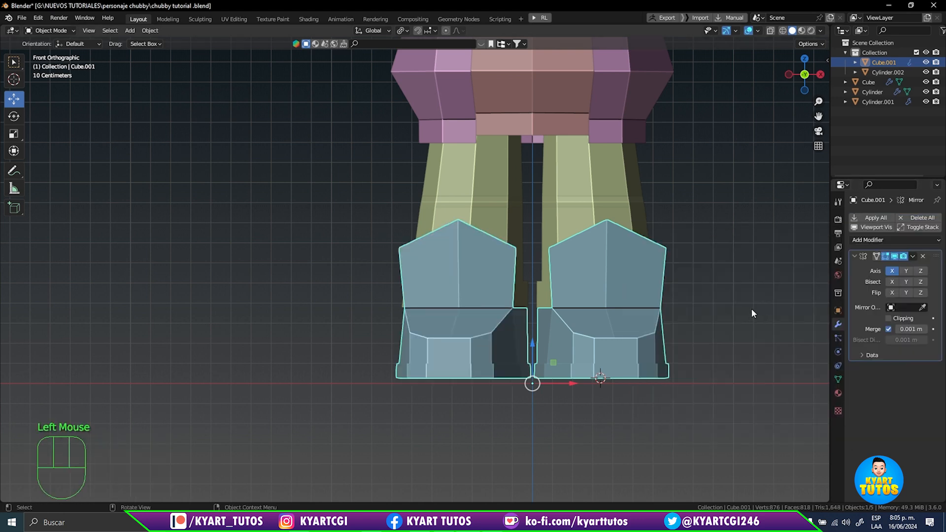
scroll(751, 309, down, 3)
shift+middle_drag(753, 315, 623, 287)
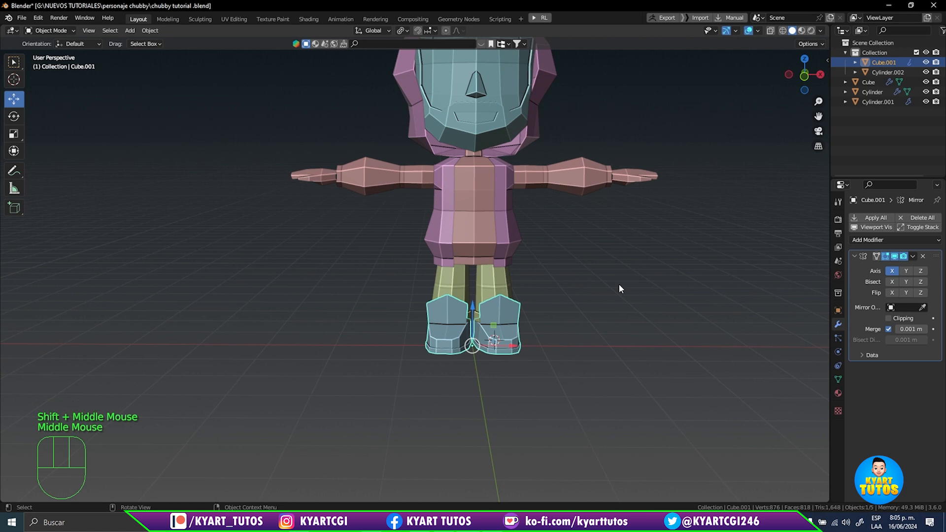
- Enter Edit Mode on the mirrored shoe and switch the keyboard input language to English
key(Right)
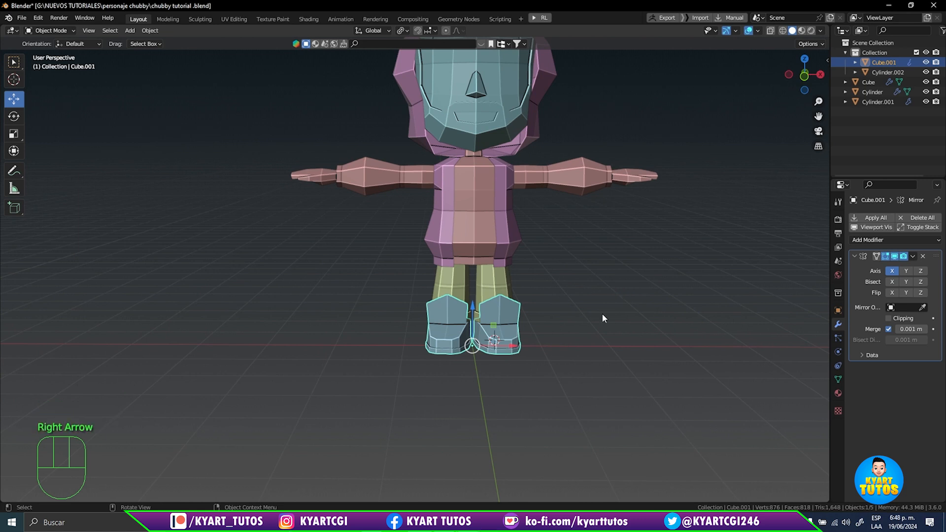
shift+middle_drag(602, 315, 577, 327)
scroll(568, 359, up, 3)
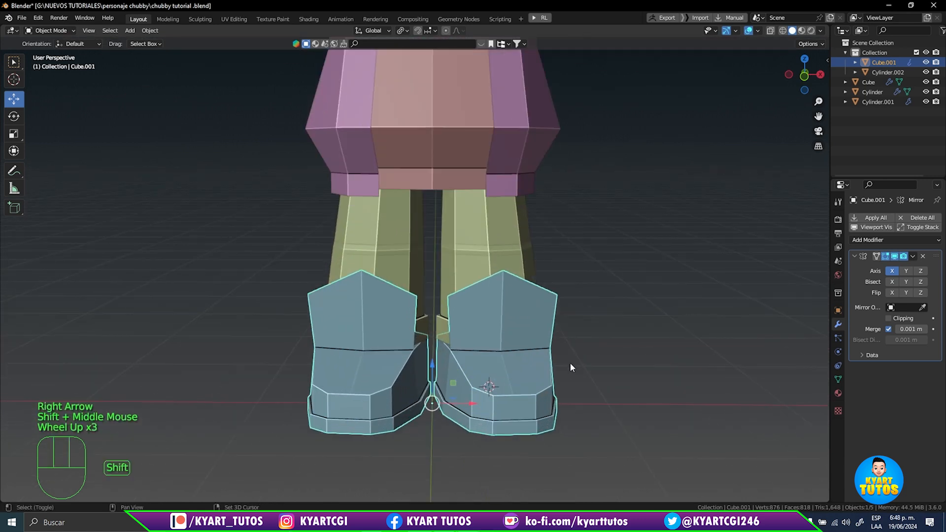
shift+middle_drag(569, 362, 573, 312)
key(Tab)
scroll(573, 311, up, 3)
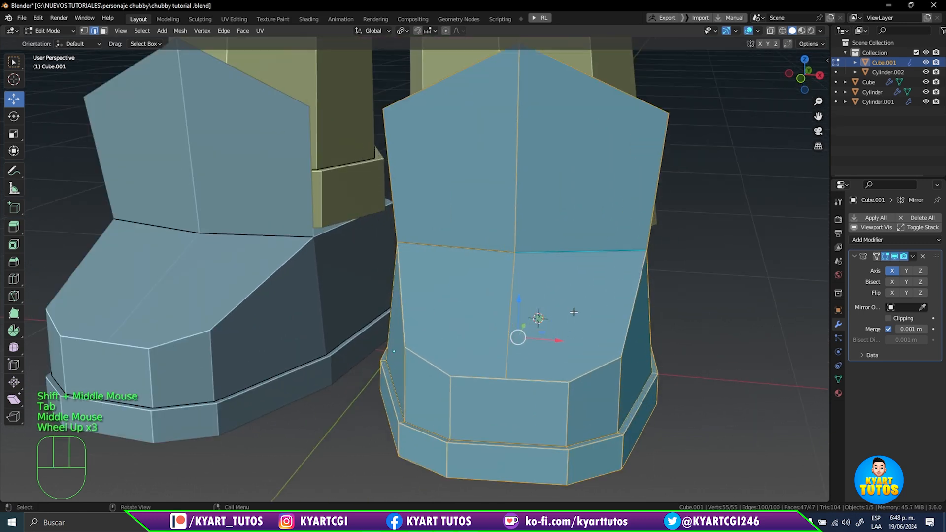
click(876, 522)
click(878, 467)
shift+middle_drag(732, 365, 722, 303)
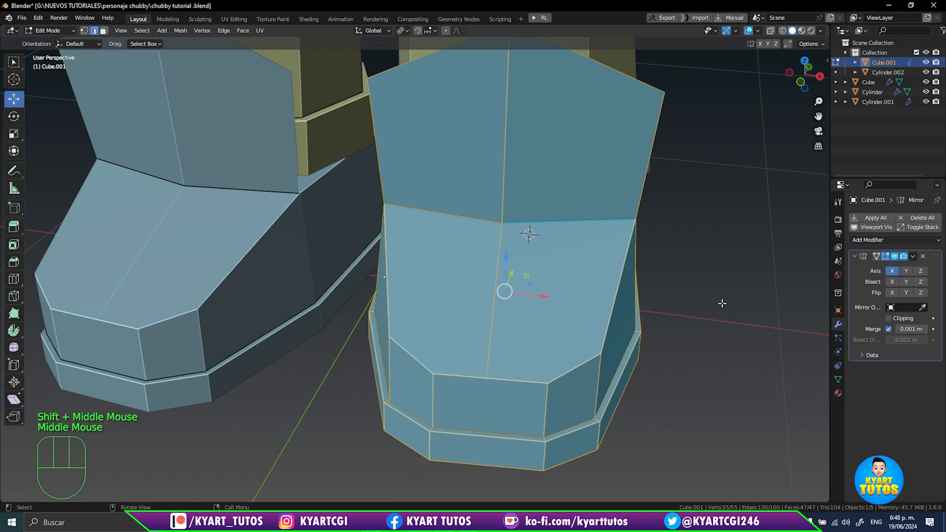
middle_drag(529, 248, 497, 281)
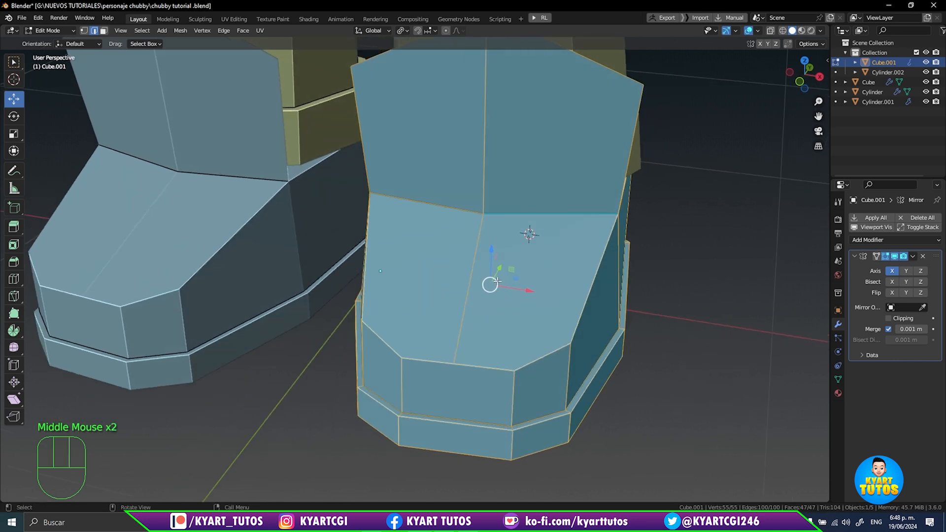
click(475, 275)
click(473, 274)
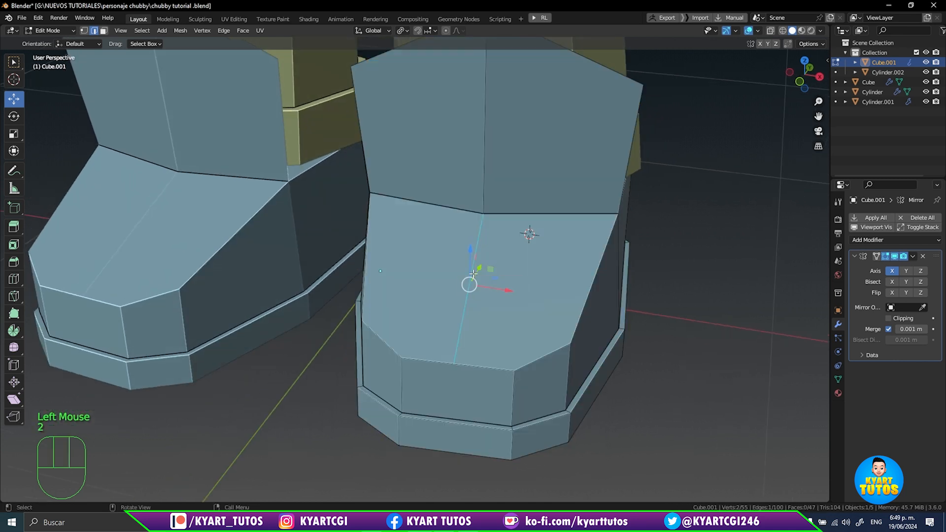
key(ctrl+r)
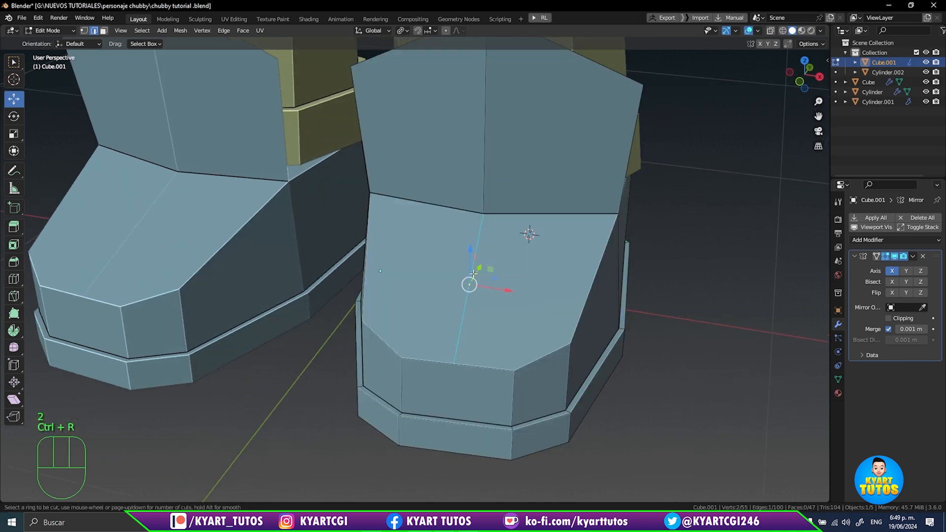
right_click(475, 278)
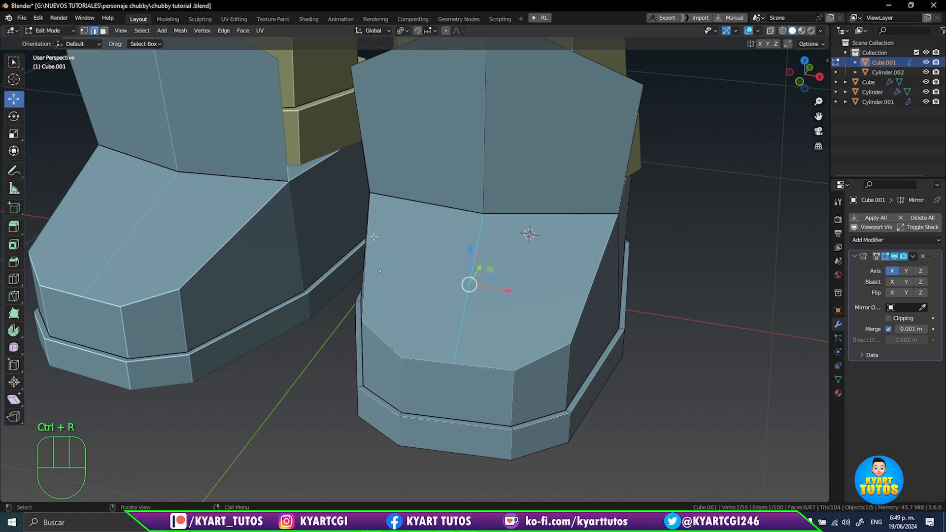
scroll(550, 312, down, 1)
middle_drag(550, 312, 560, 284)
scroll(552, 296, up, 1)
key(k)
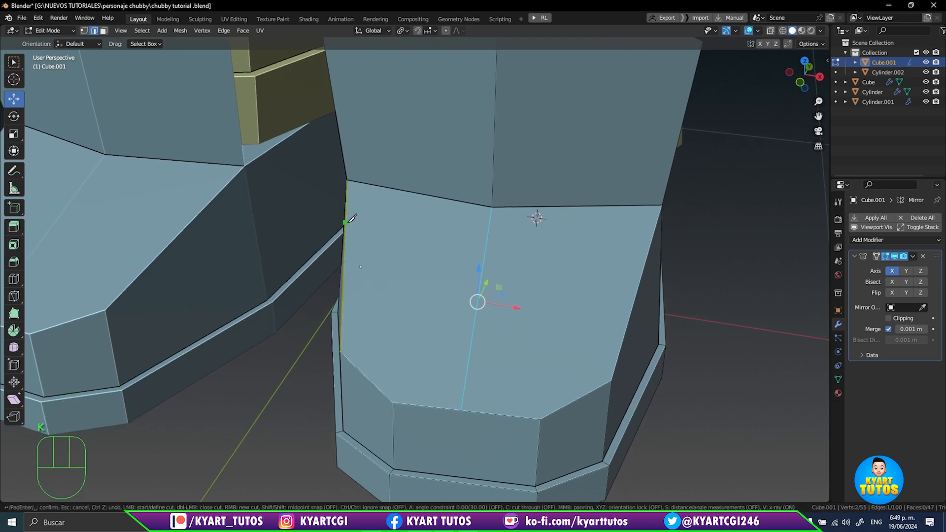
key(Escape)
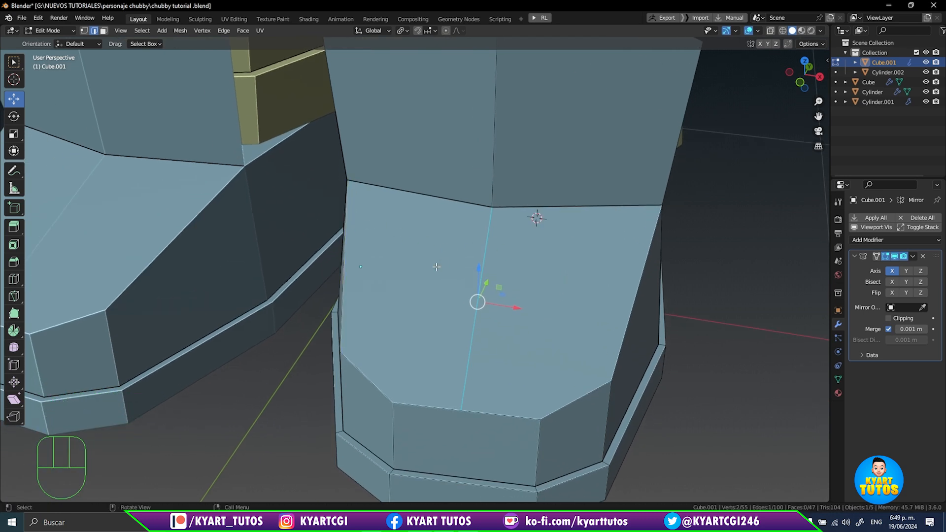
middle_drag(432, 271, 439, 302)
shift+middle_drag(471, 349, 490, 144)
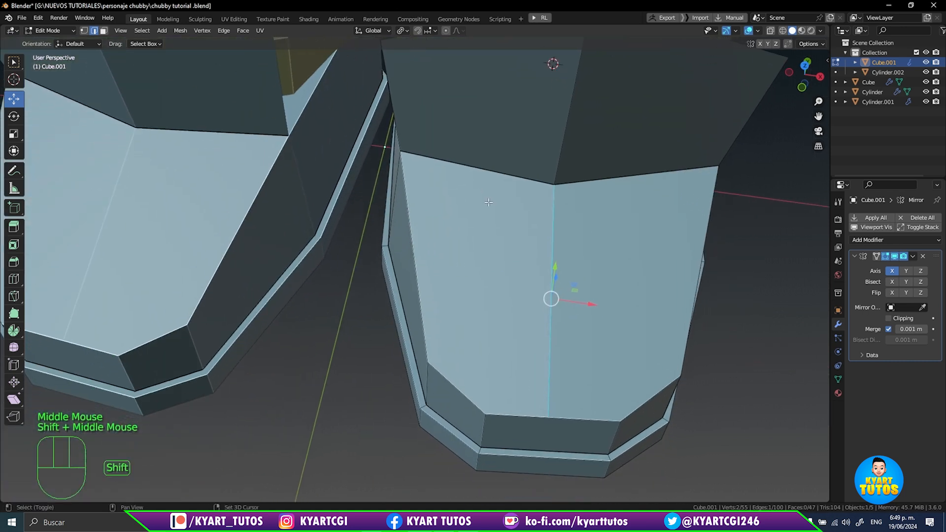
middle_drag(548, 252, 536, 348)
- Return to Object Mode and isolate the shoes in local view, seen from the top
key(Tab)
scroll(564, 232, down, 2)
click(539, 277)
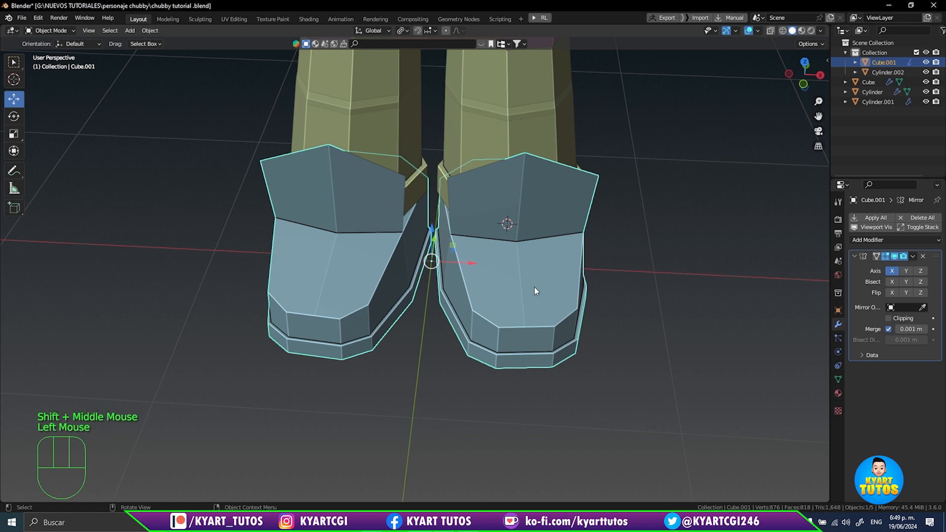
key(KP_Divide)
key(KP_7)
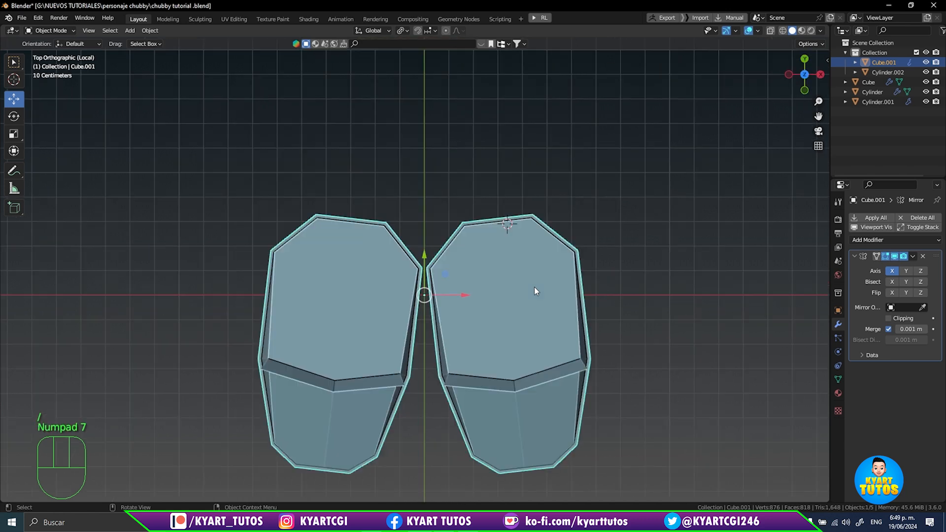
shift+middle_drag(532, 320, 492, 82)
scroll(490, 299, up, 3)
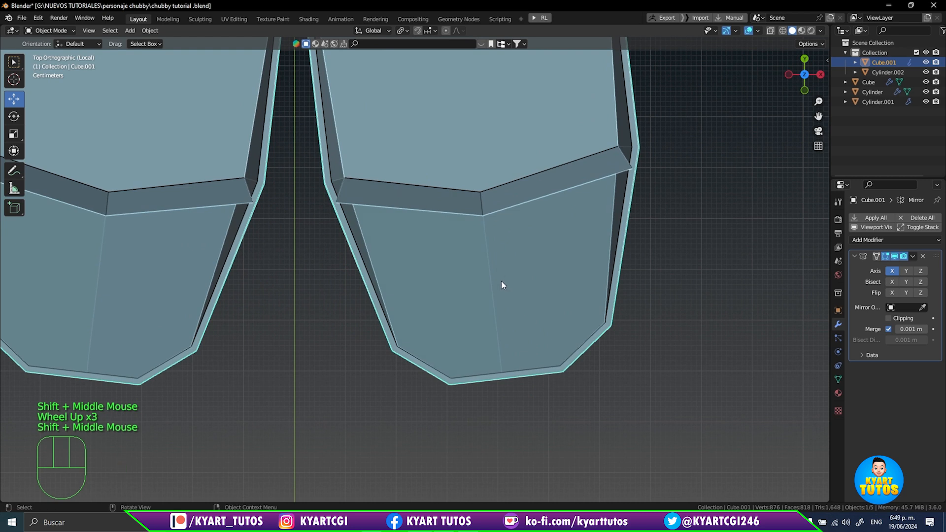
- Enter Edit Mode on the shoe and knife-cut a bent line across the toe's upper surface, passing through its centre edge
key(Tab)
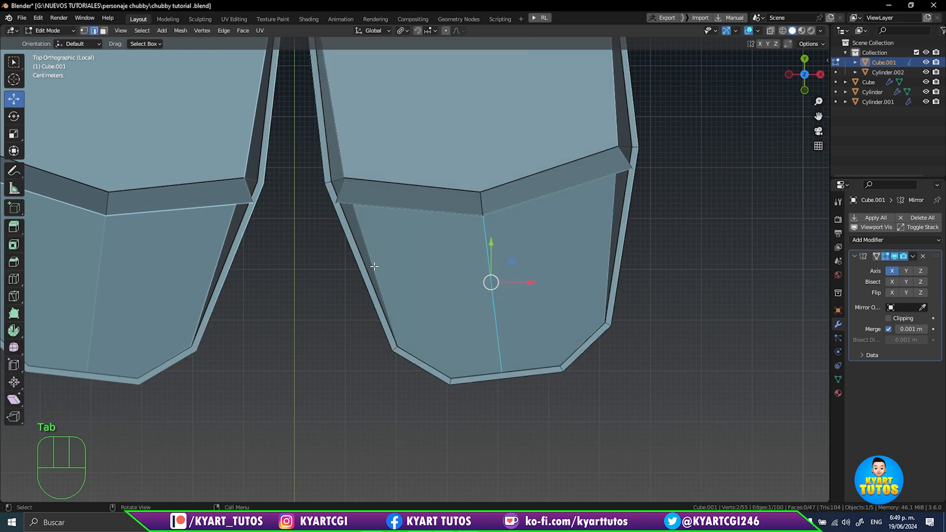
key(k)
click(368, 250)
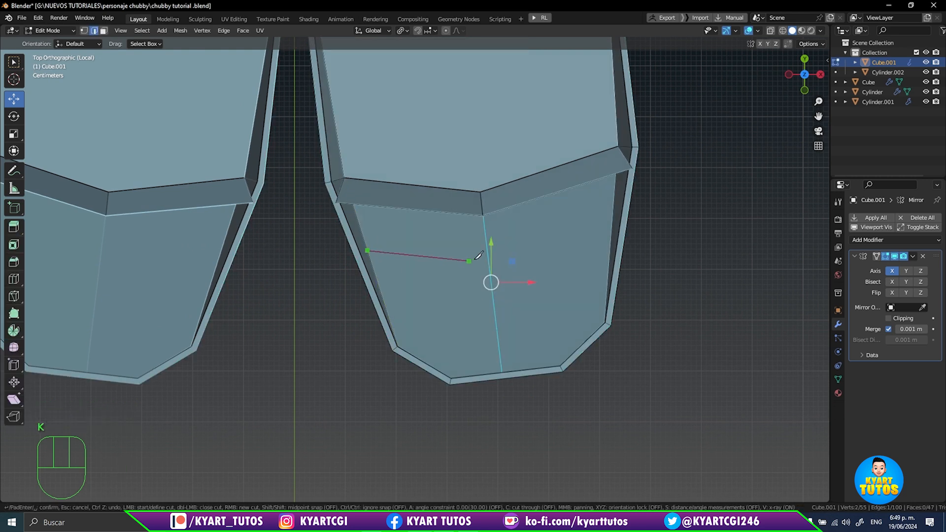
click(488, 256)
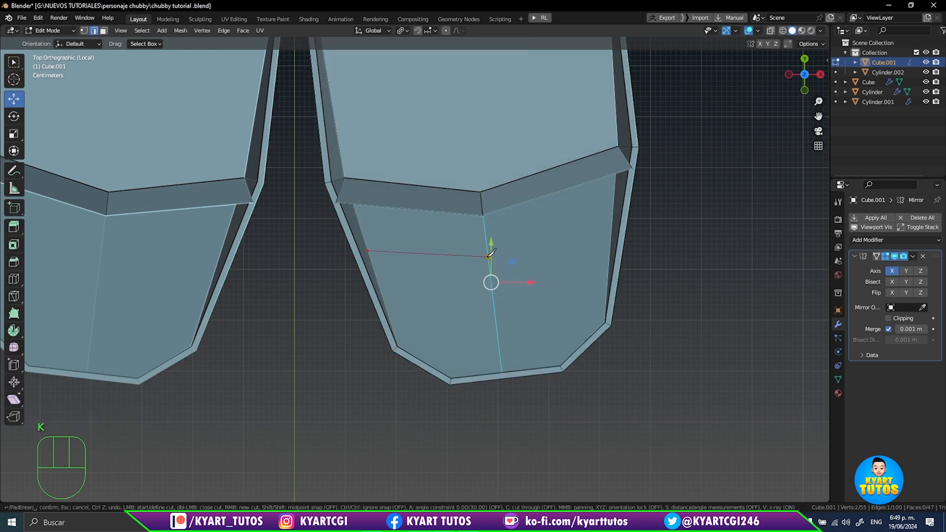
click(612, 226)
key(Return)
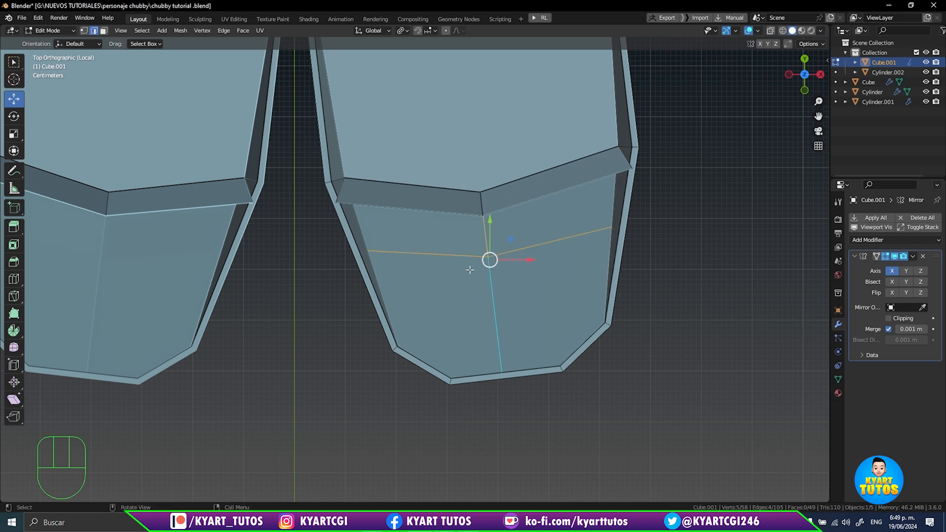
- Knife-cut a second bent line across the toe surface, just in front of and roughly parallel to the first
key(k)
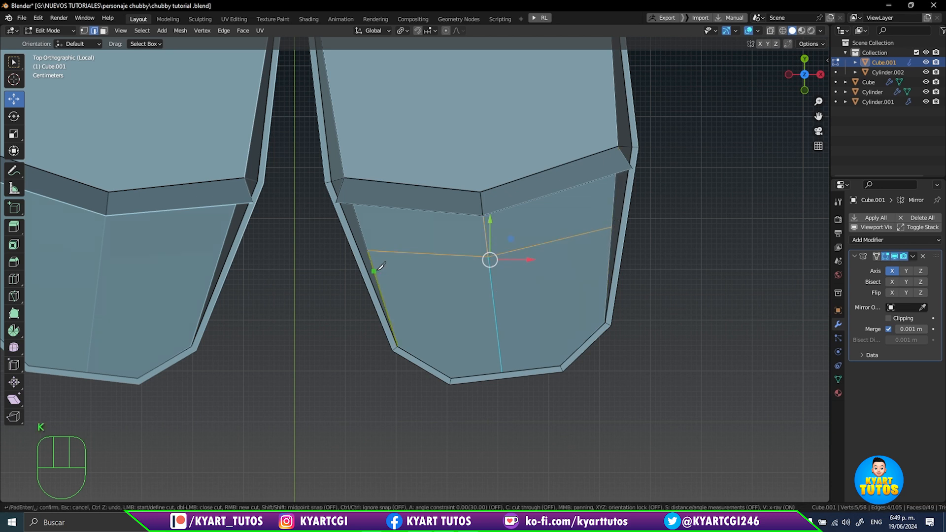
click(375, 270)
click(610, 251)
key(Return)
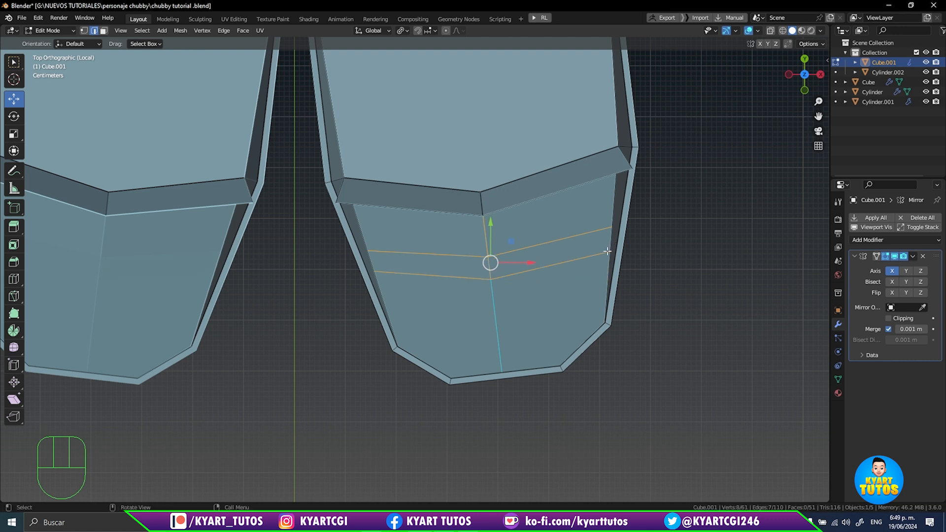
- Knife-cut two more bent lines across the toe surface toward the tip, bending at the centre edge like the existing cuts
key(k)
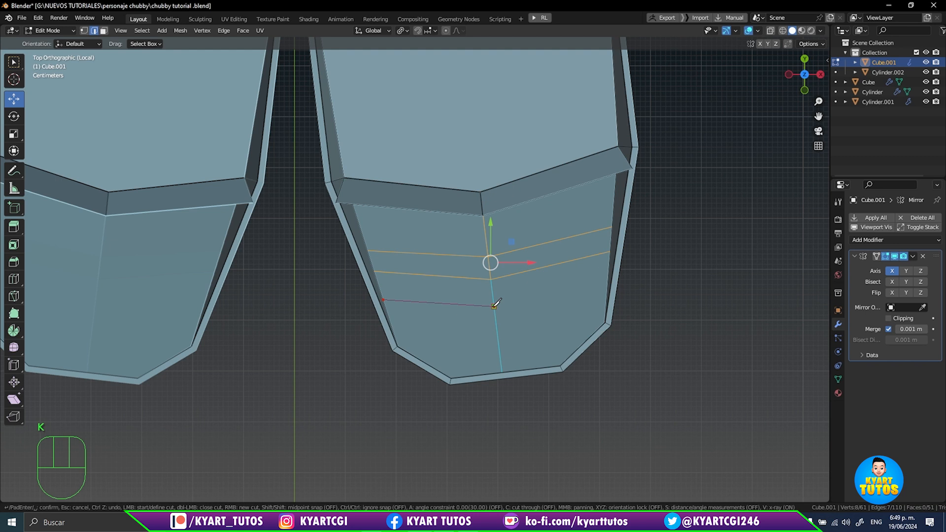
click(607, 273)
key(Return)
key(k)
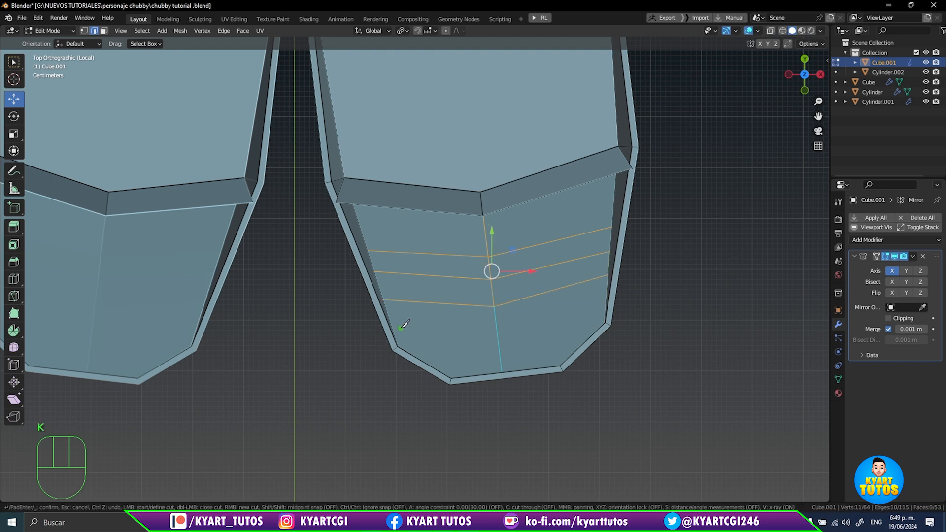
click(496, 328)
click(607, 296)
key(Return)
mouse_move(542, 331)
middle_down()
mouse_move(538, 310)
mouse_move(540, 321)
middle_up()
key(KP_7)
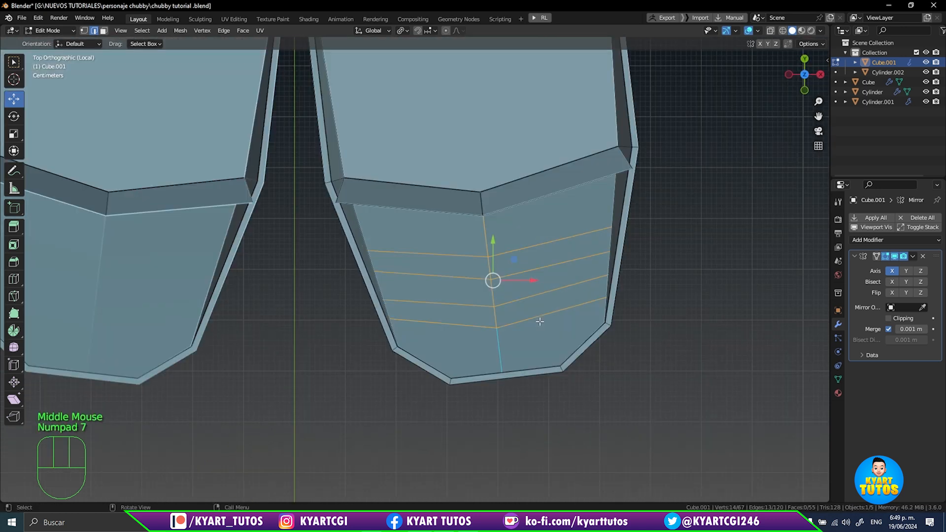
- Knife-cut a bent line across the toe surface just behind the rearmost of the four crosswise cuts
shift+middle_drag(516, 281, 512, 306)
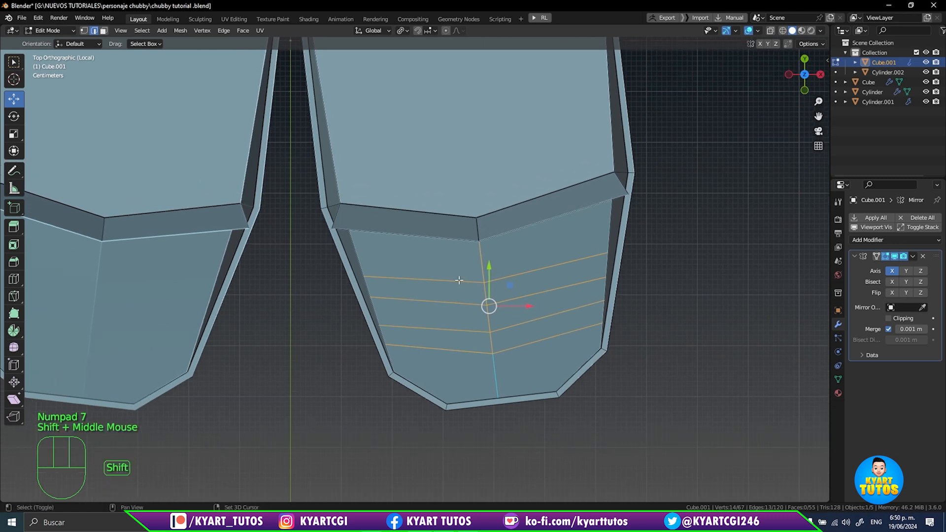
key(k)
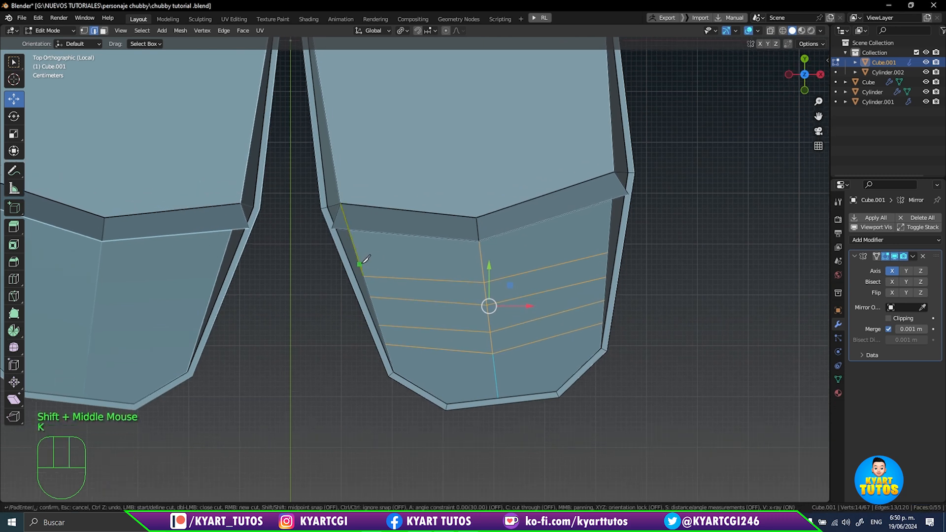
click(360, 264)
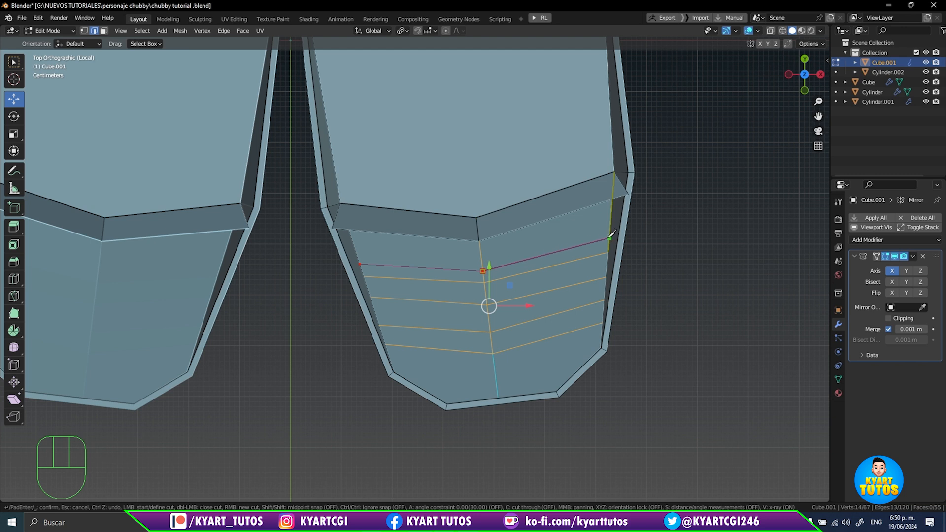
key(Return)
- Knife-cut a sixth crosswise line between the shoe tongue and the other cuts, bending it at the centre edge
middle_drag(595, 248, 432, 208)
key(k)
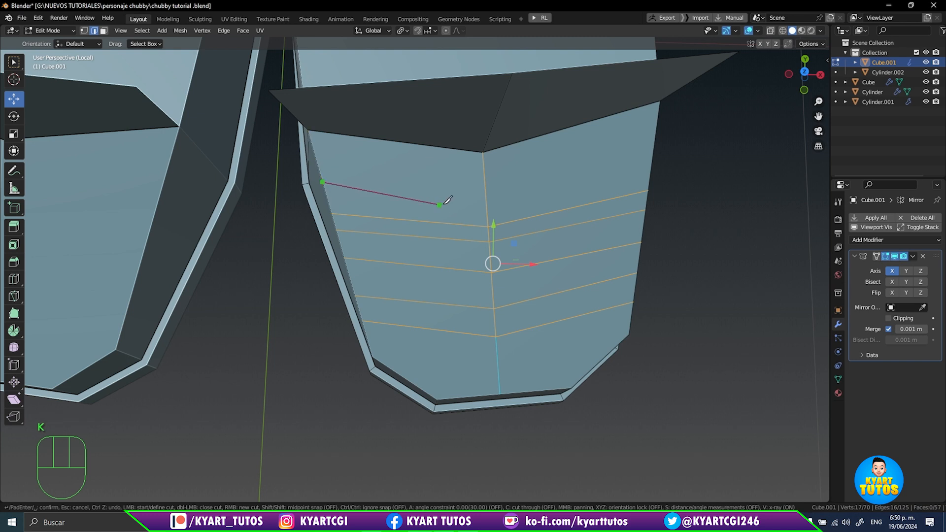
click(485, 195)
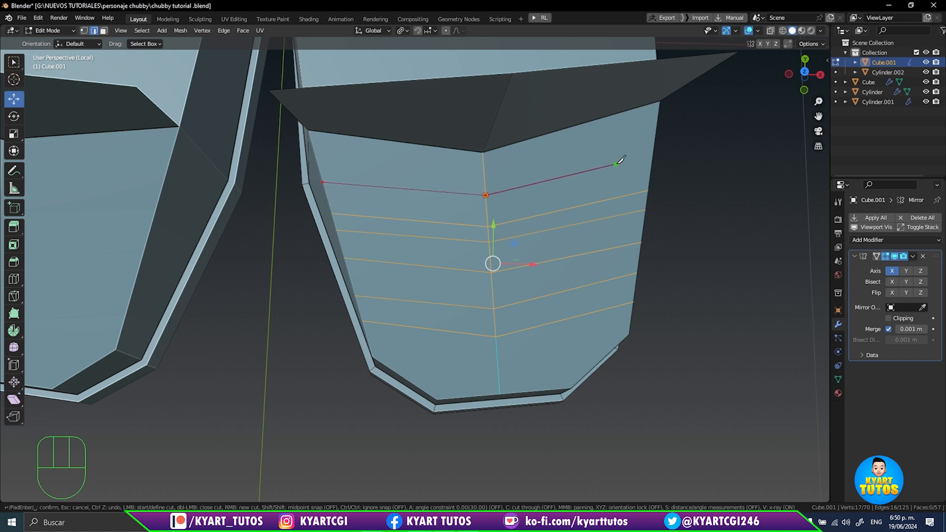
click(652, 162)
key(Return)
- Knife-cut a lengthwise line near the toe surface's outer side, from the tongue edge to the bevelled toe edge
mouse_move(586, 249)
middle_down()
mouse_move(565, 241)
mouse_move(575, 245)
middle_up()
key(k)
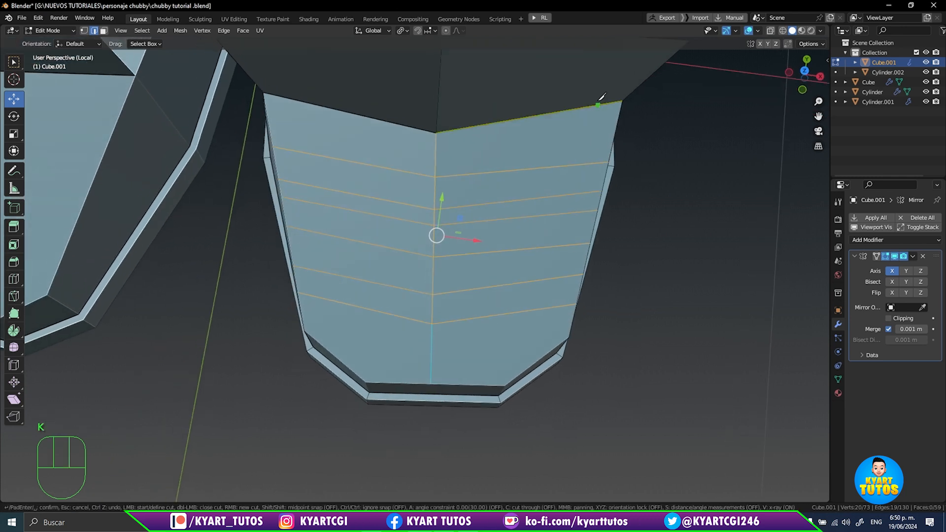
click(596, 105)
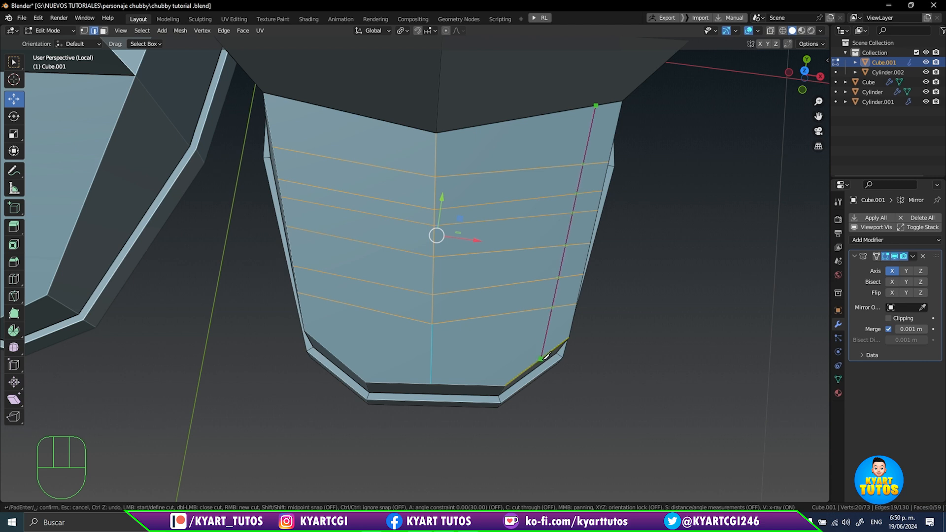
click(541, 358)
key(Return)
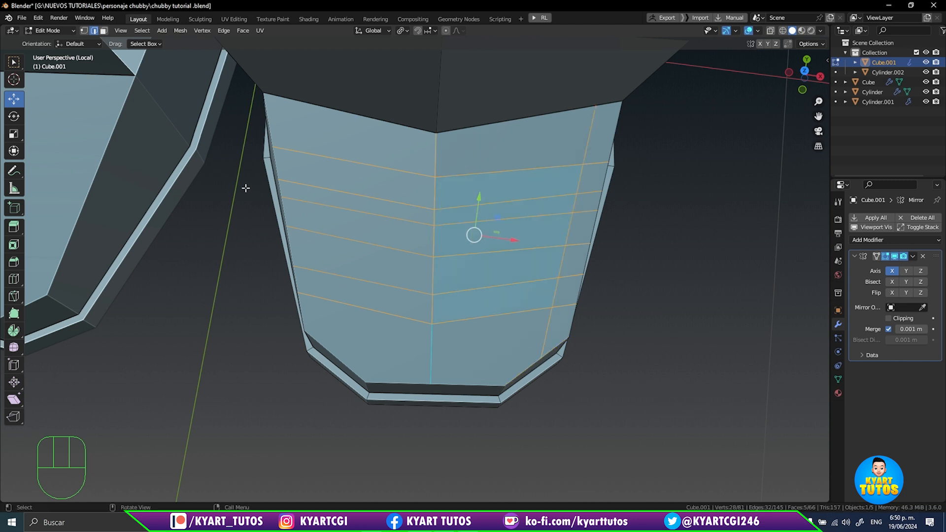
- Knife-cut a matching lengthwise line near the toe surface's inner side, crossing all six crosswise cuts
key(k)
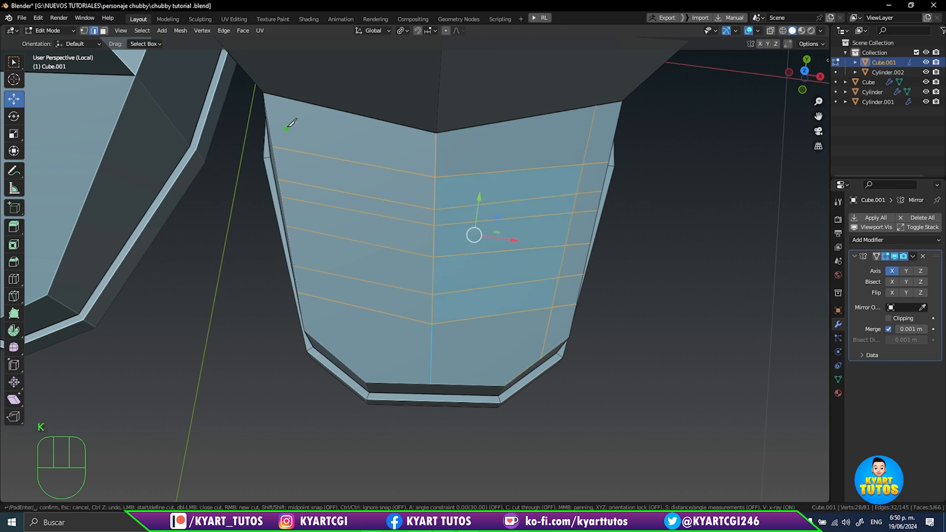
click(297, 99)
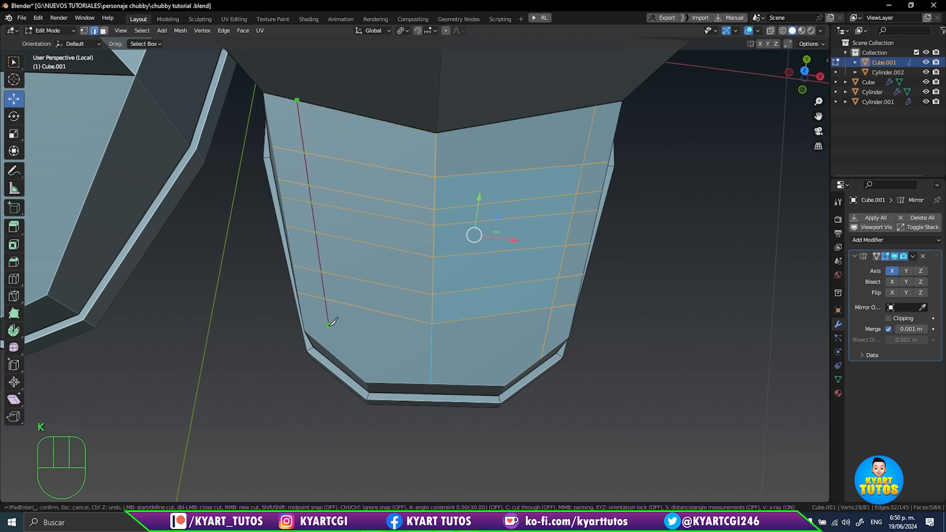
click(327, 349)
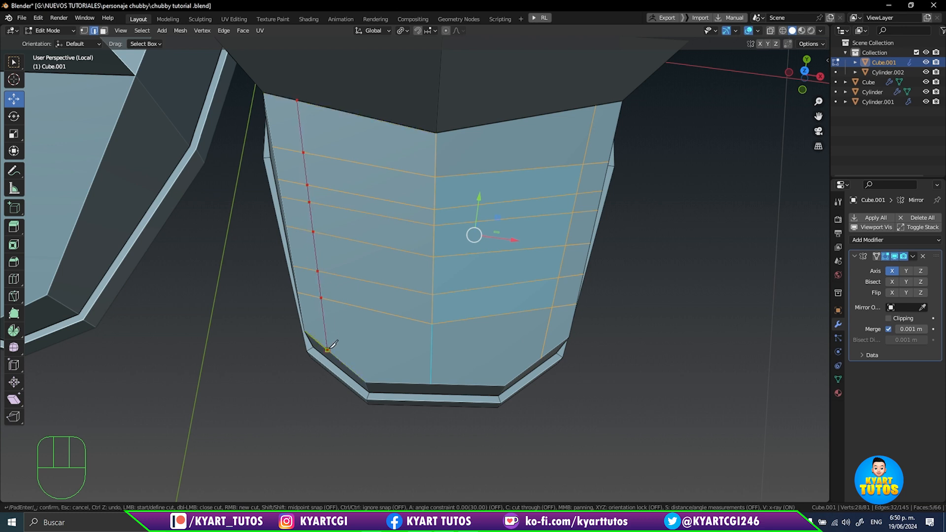
key(Return)
- Extrude three alternating crosswise strips of faces between the lengthwise cuts along their normals by about 0.05 m to form raised laces
middle_drag(427, 269, 425, 262)
shift+middle_drag(425, 215, 519, 293)
shift+scroll(437, 259, down, 2)
click(519, 294)
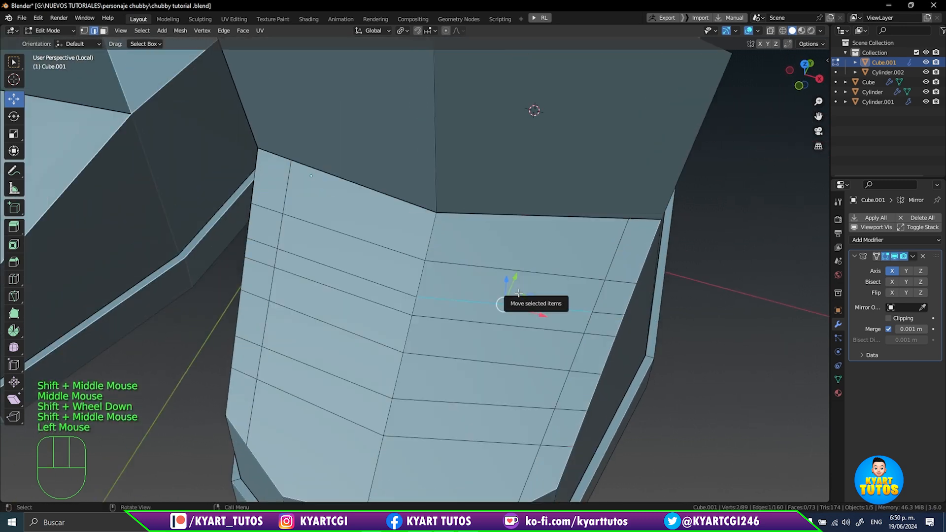
key(3)
click(517, 291)
shift+click(398, 259)
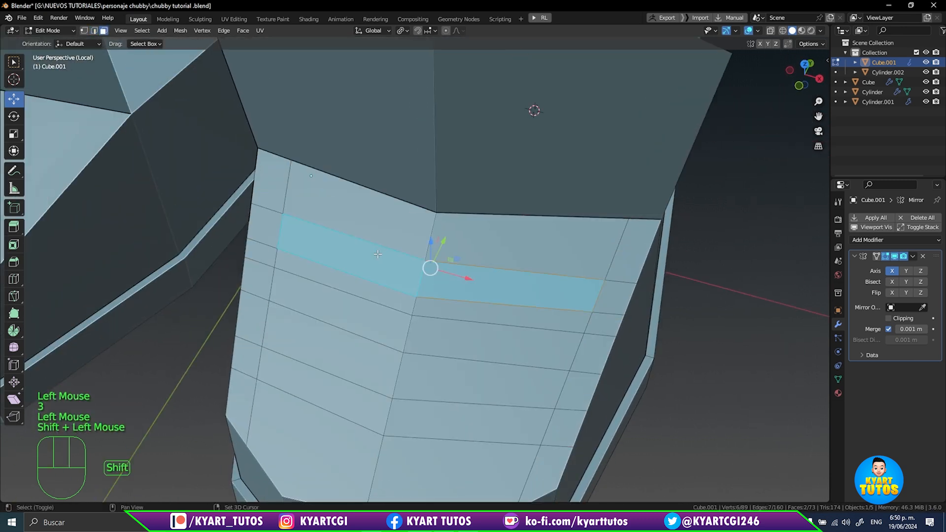
shift+click(377, 319)
shift+click(503, 348)
shift+click(472, 421)
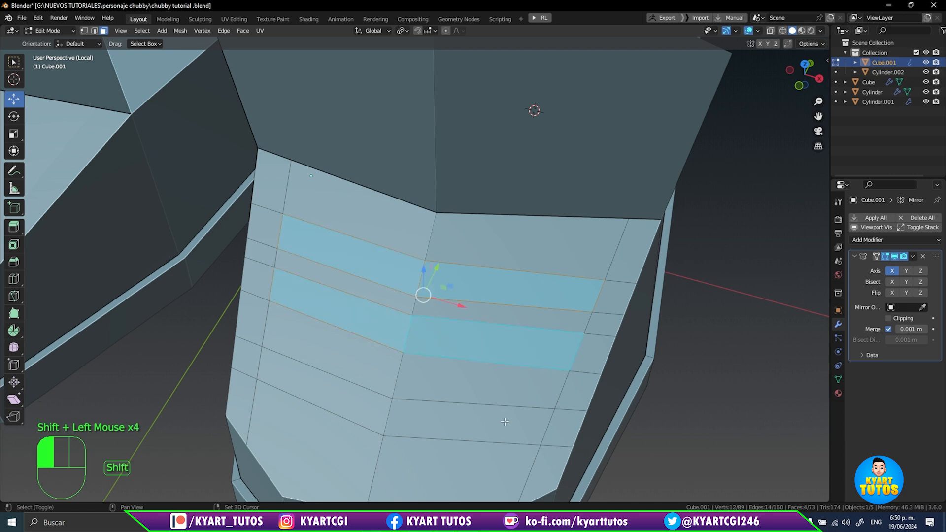
shift+click(362, 424)
shift+middle_drag(423, 471, 395, 395)
middle_drag(395, 394, 372, 367)
shift+middle_drag(363, 269, 450, 351)
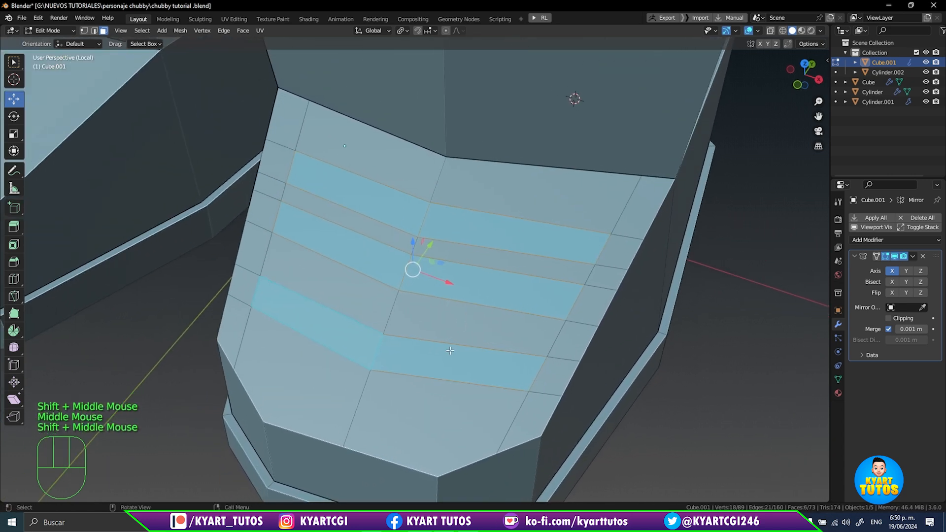
key(alt+e)
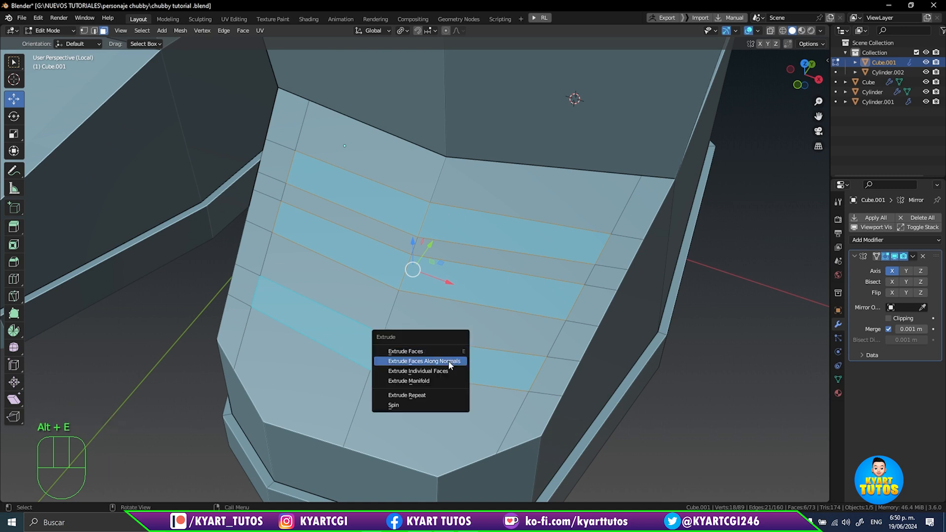
click(447, 362)
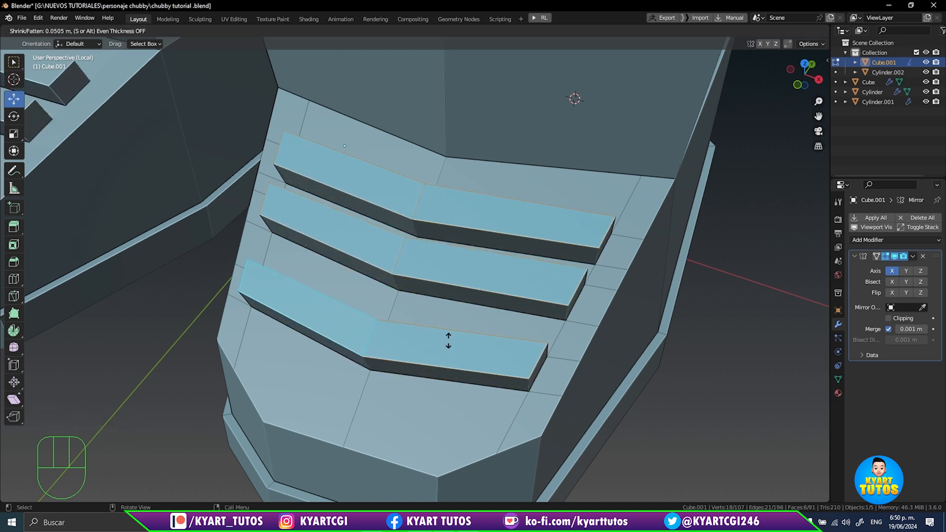
click(447, 340)
- Leave local view to bring back the whole character and clear the face selection
scroll(448, 341, down, 2)
shift+middle_drag(447, 342, 491, 329)
key(KP_Divide)
click(526, 349)
- Examine the full character with its laced shoes from the front, the side and a low angle
scroll(526, 348, down, 2)
scroll(532, 333, down, 2)
scroll(491, 327, up, 4)
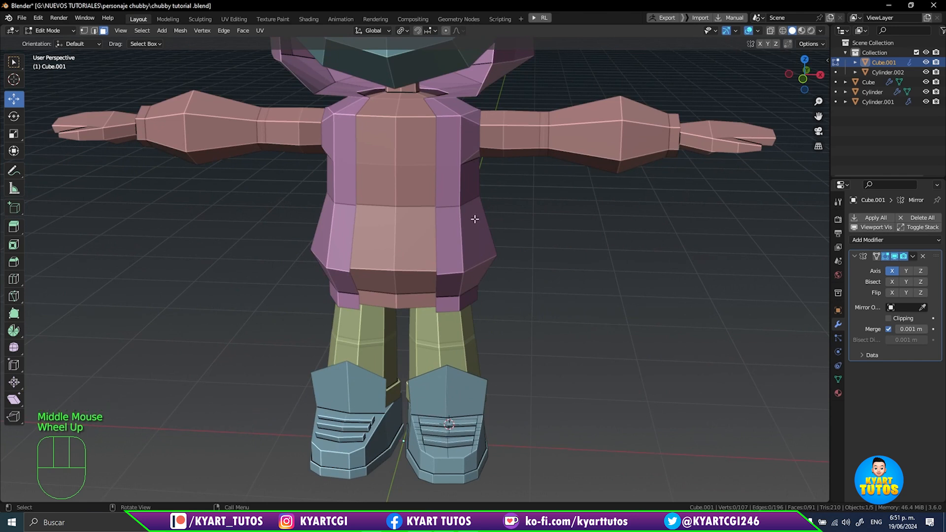
shift+middle_drag(551, 297, 556, 376)
scroll(588, 369, down, 2)
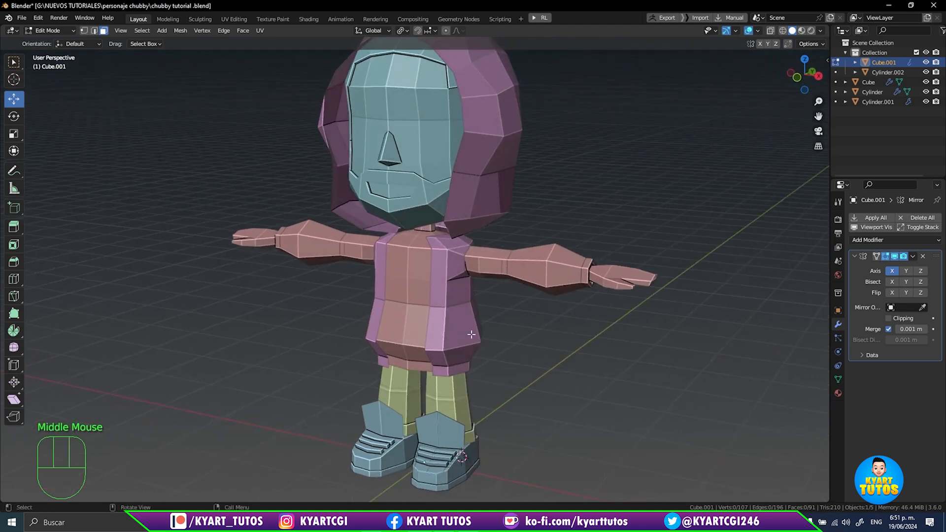
scroll(476, 320, down, 1)
middle_drag(478, 321, 542, 346)
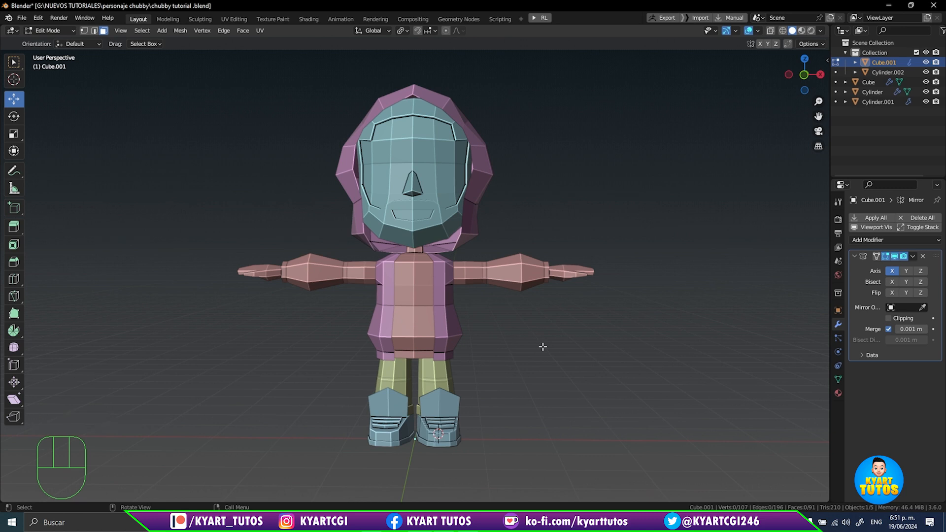
shift+middle_drag(496, 382, 485, 398)
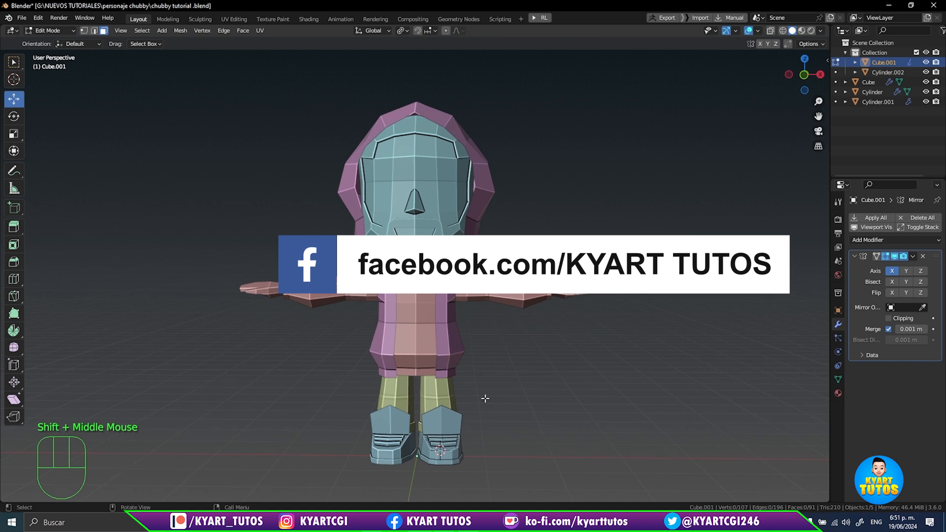
middle_drag(485, 398, 499, 405)
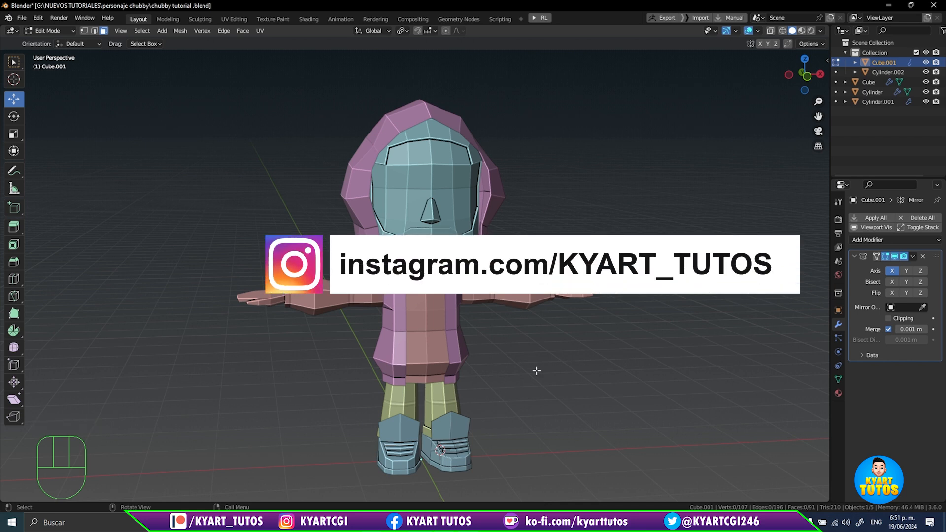
middle_drag(536, 371, 540, 349)
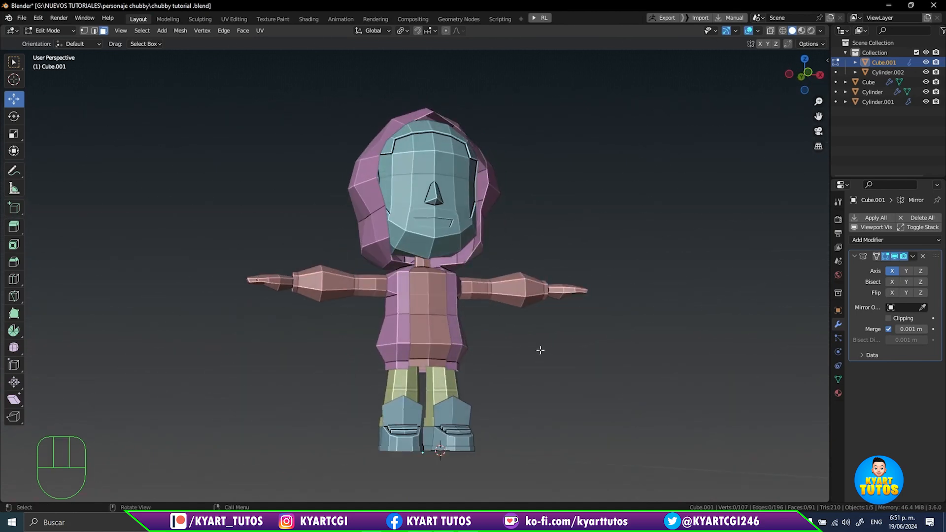